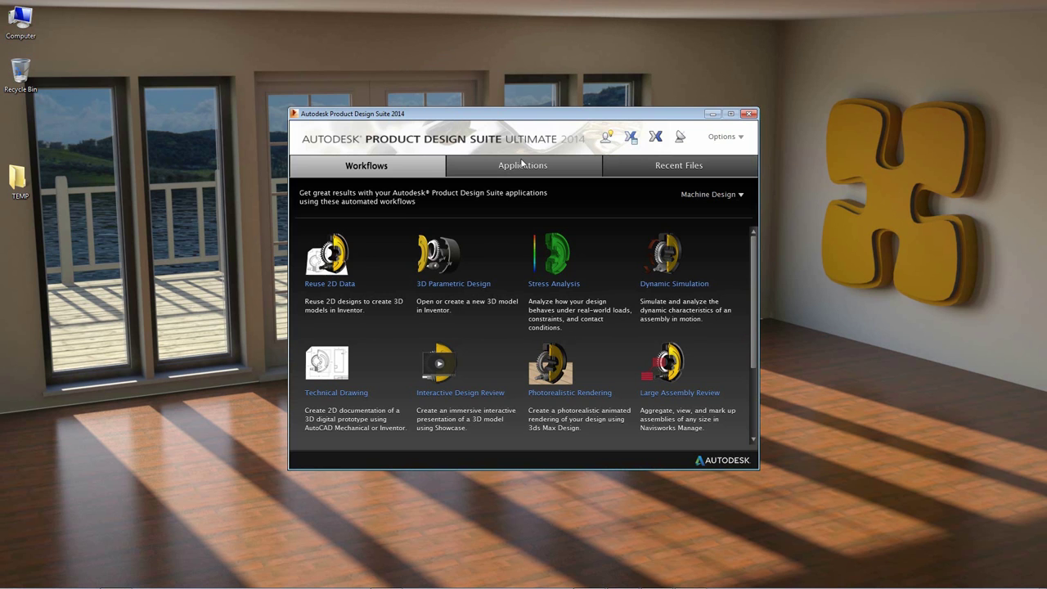
Look through the applications included in the Autodesk Product Design Suite, and close the suite window.
click(521, 163)
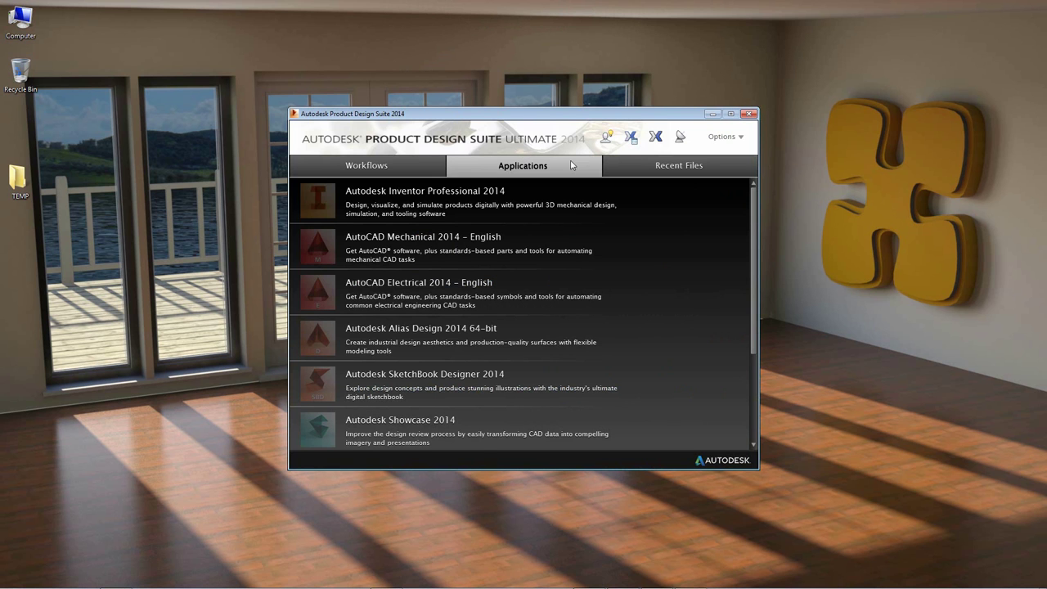
drag(752, 232, 753, 278)
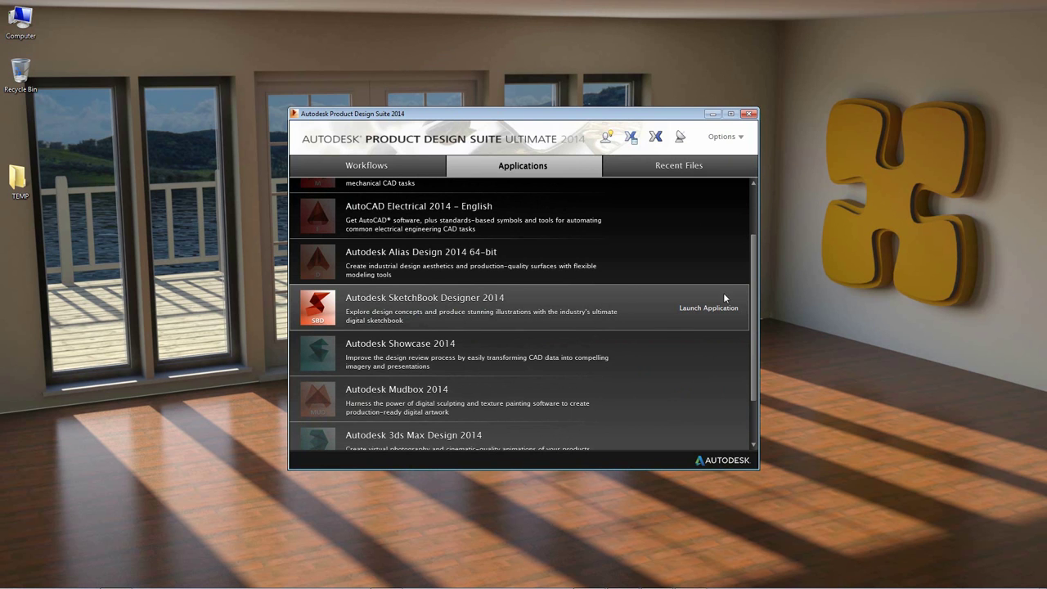
drag(753, 296, 715, 244)
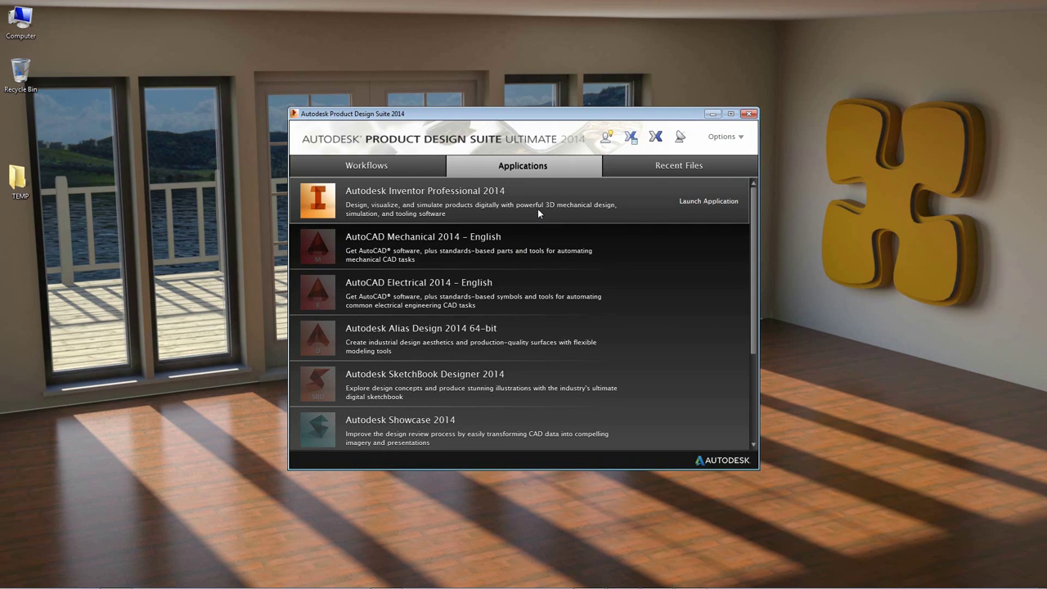
click(746, 115)
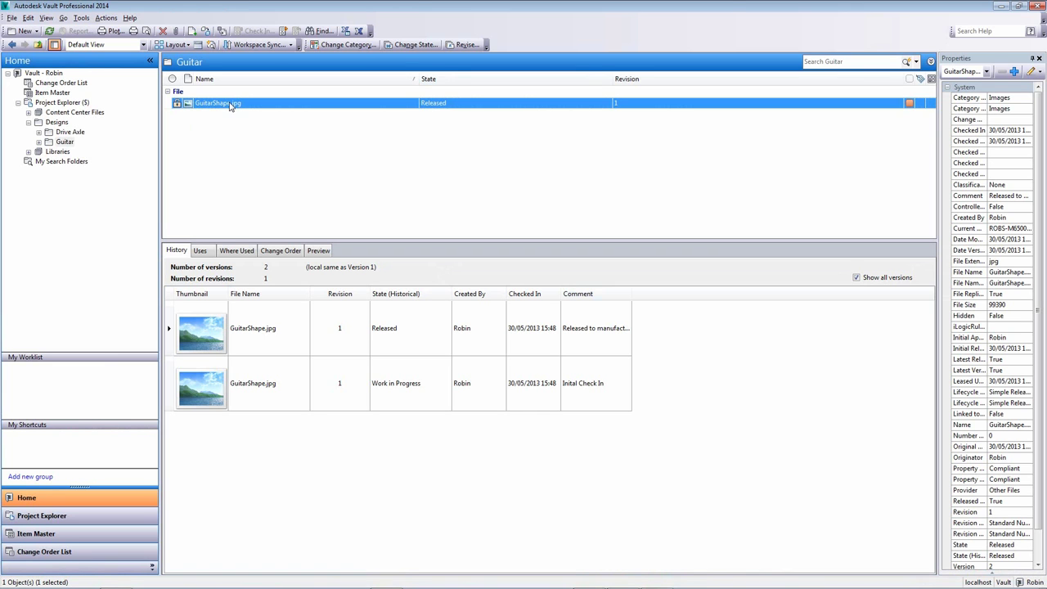
Preview GuitarShape.jpg and get its latest released version into the local workspace without checking it out.
click(323, 251)
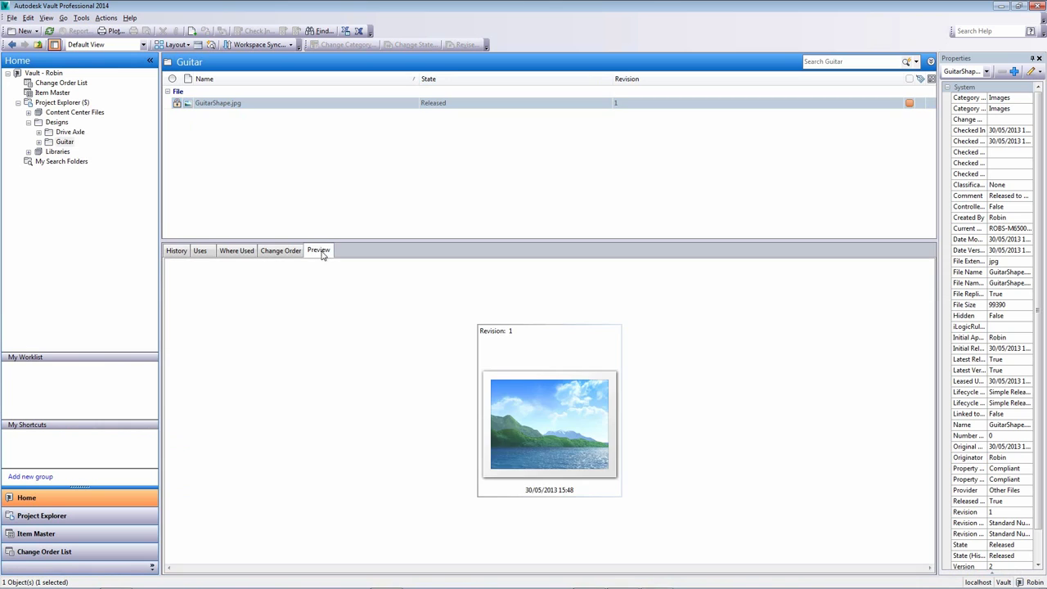
double_click(534, 410)
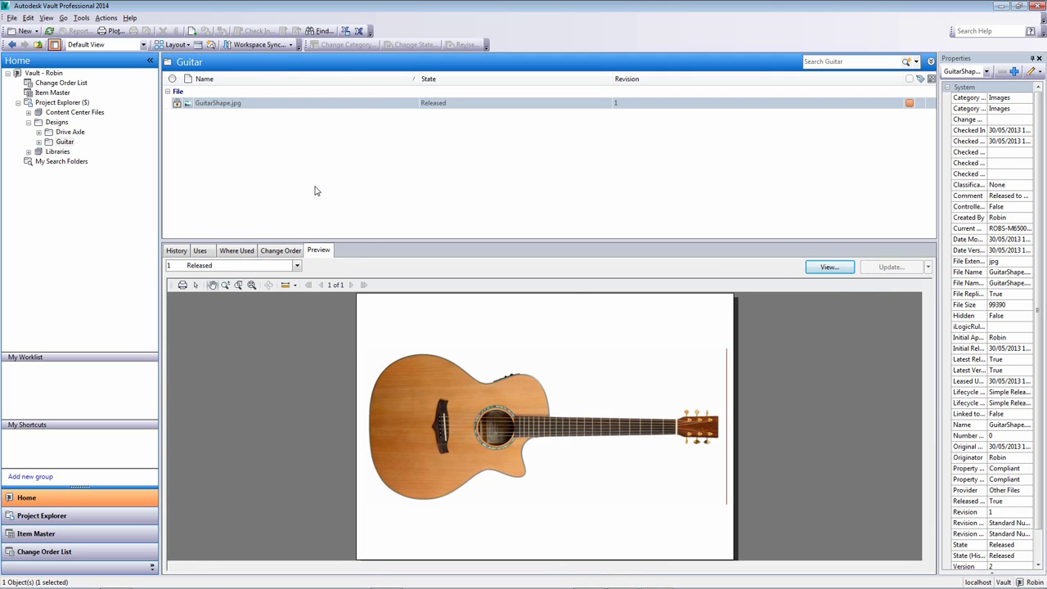
right_click(230, 108)
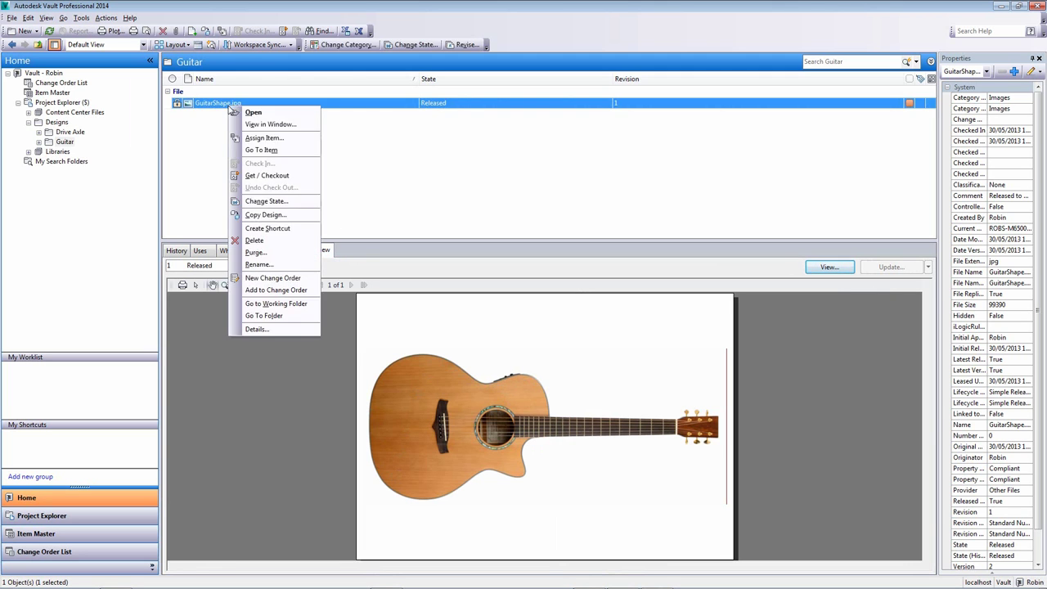
click(264, 175)
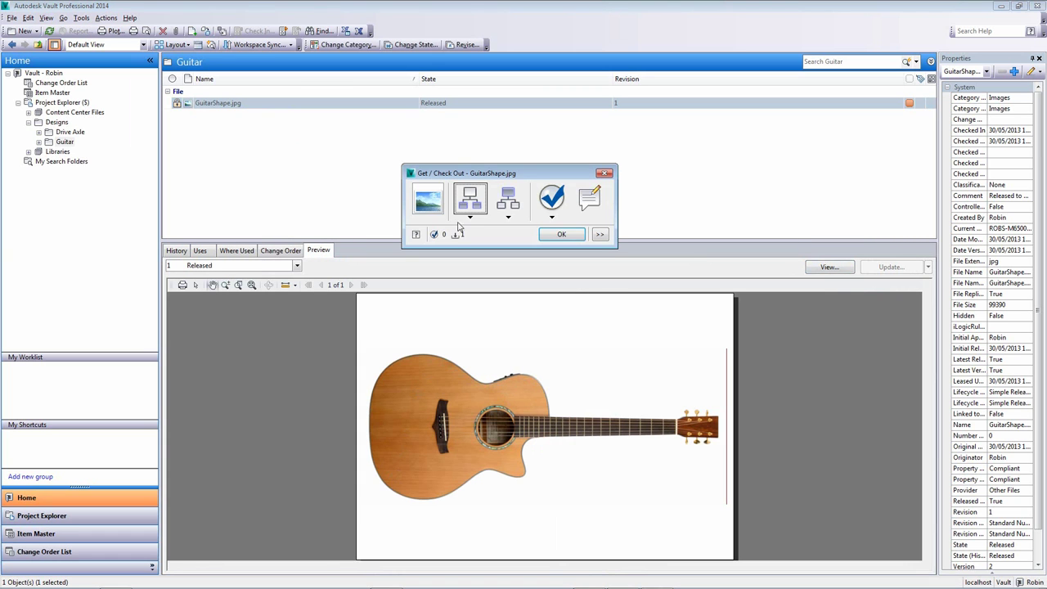
click(600, 234)
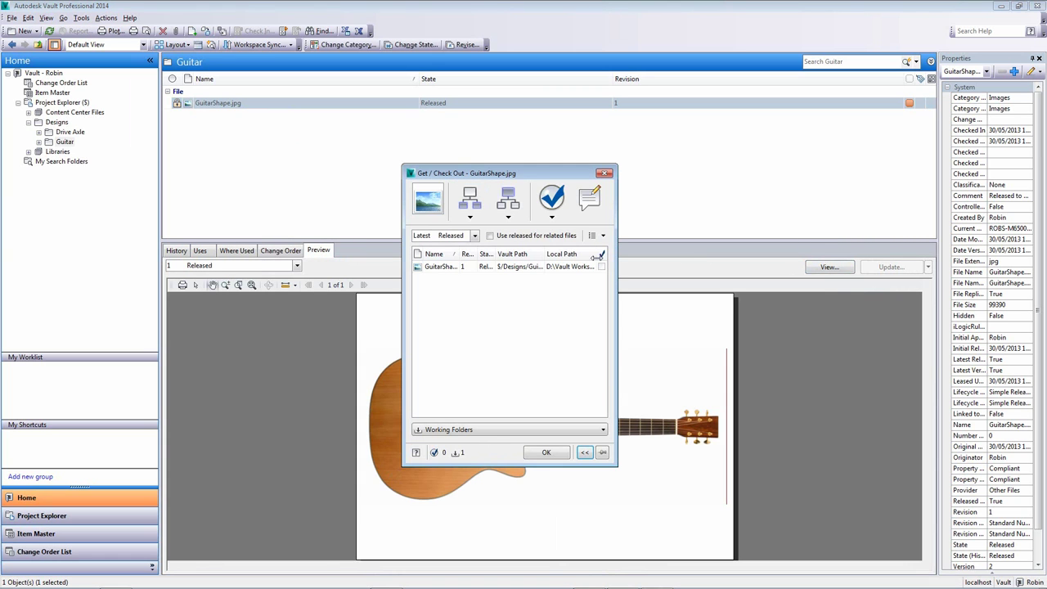
click(584, 452)
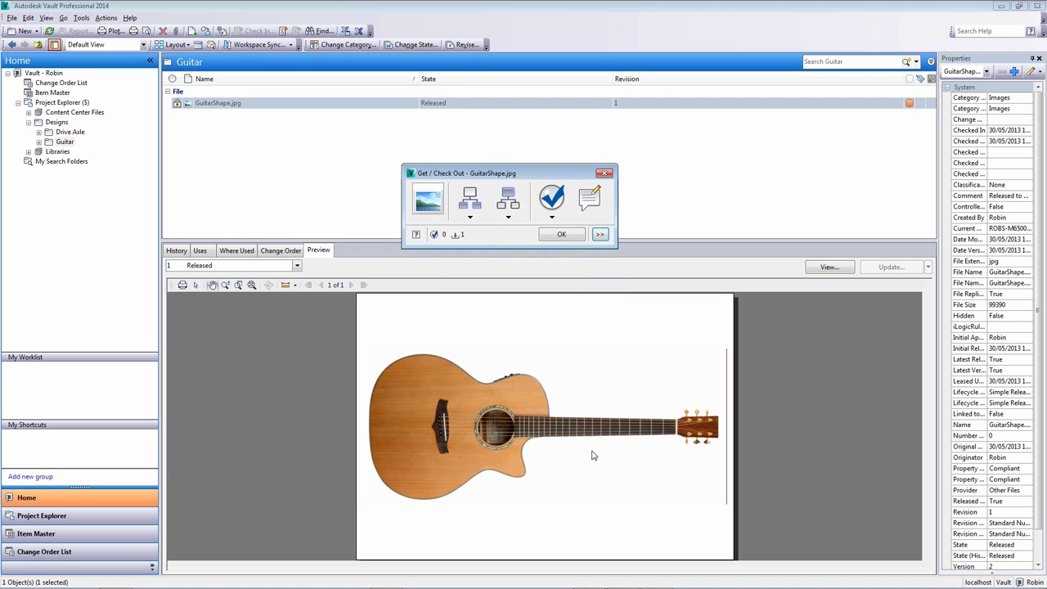
click(561, 236)
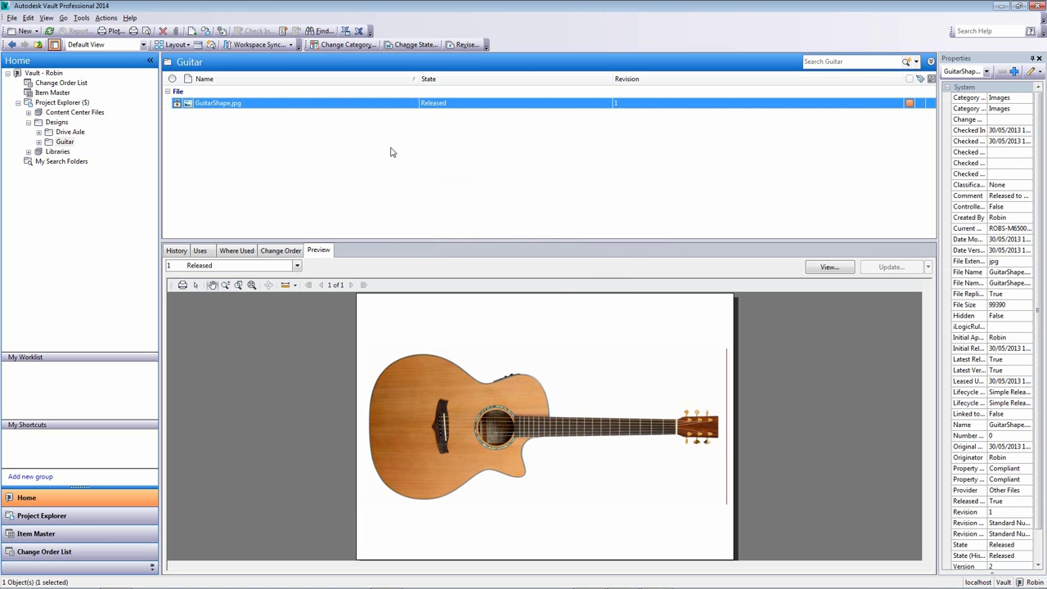
Minimise Vault, switch to Windows Explorer, and view the GuitarShape image from the local Guitar folder.
click(1000, 6)
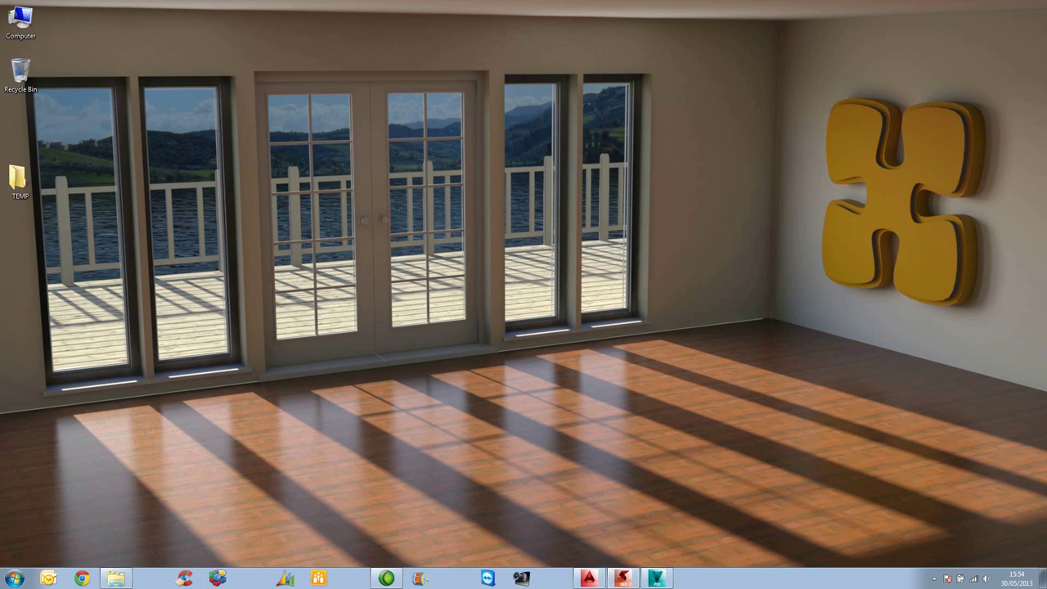
click(116, 578)
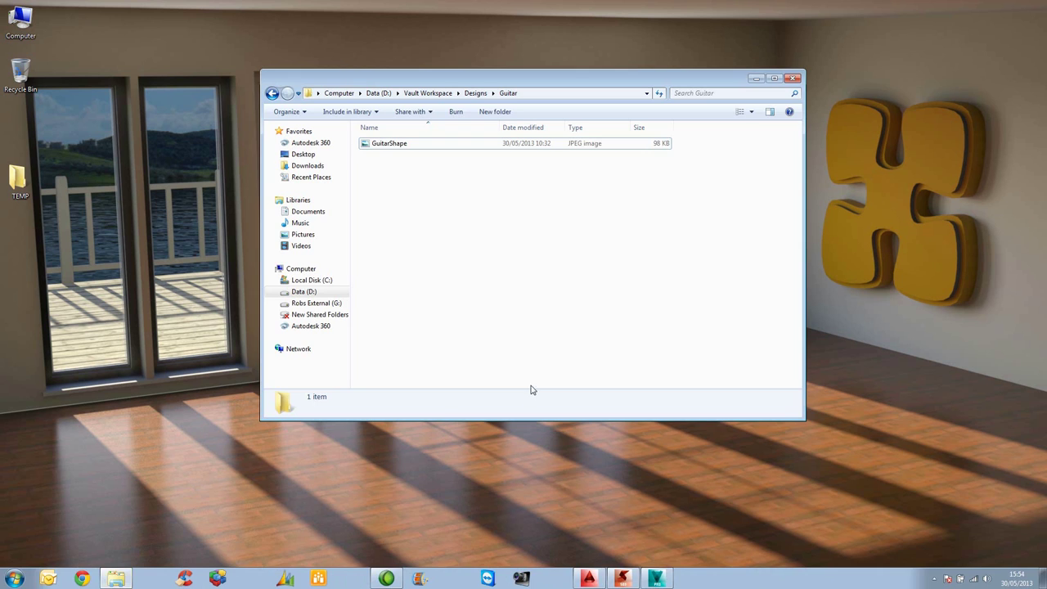
click(410, 146)
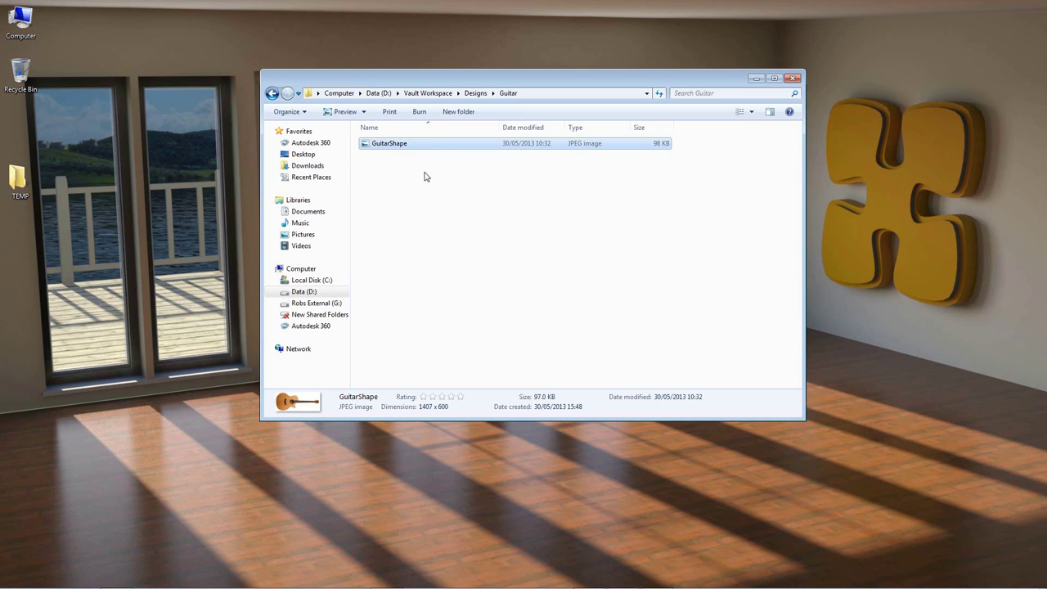
click(392, 145)
double_click(365, 145)
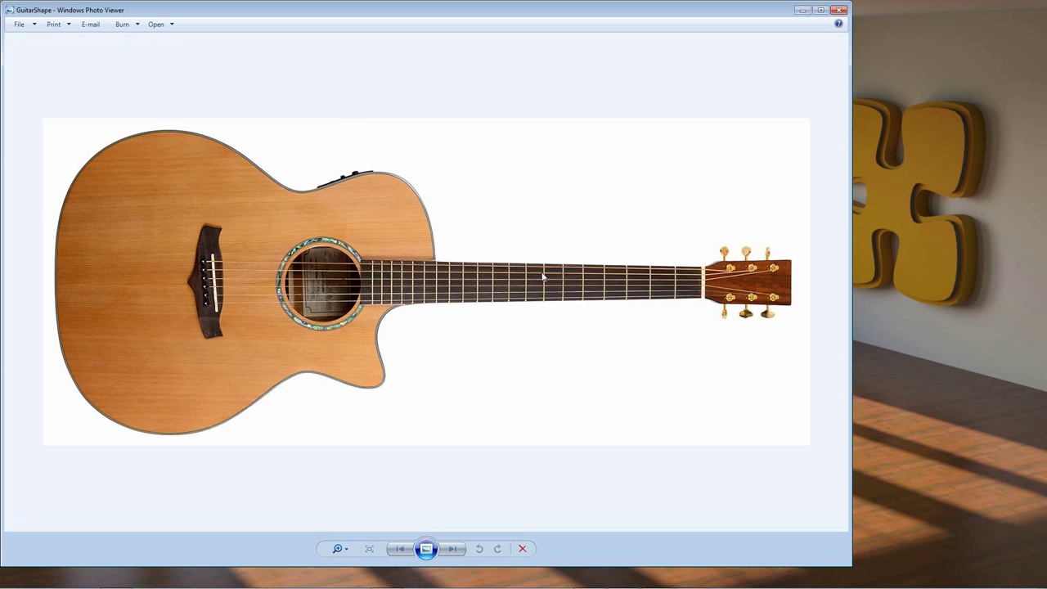
drag(390, 13, 481, 26)
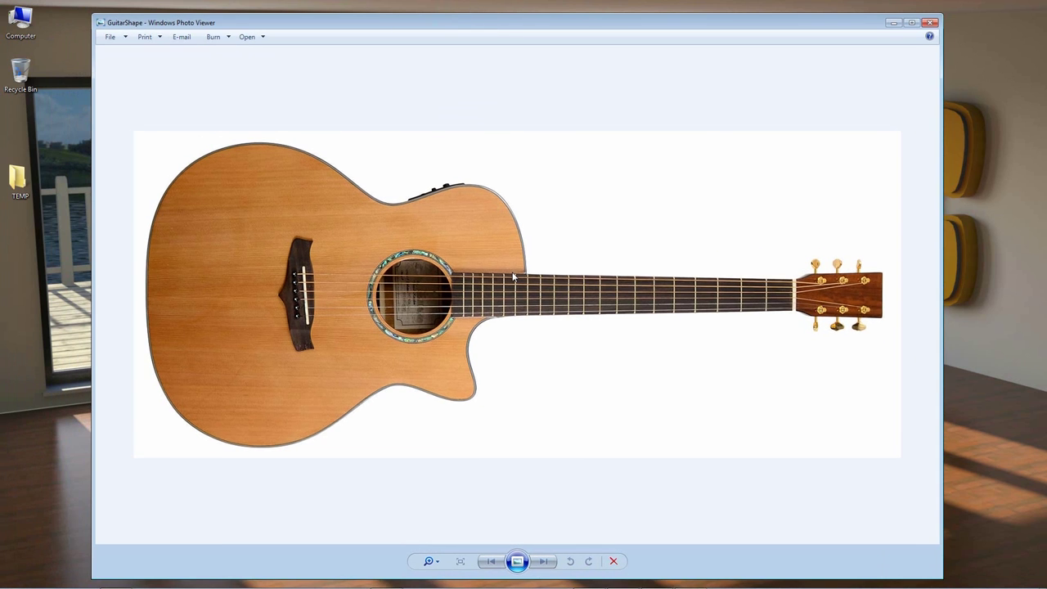
click(931, 24)
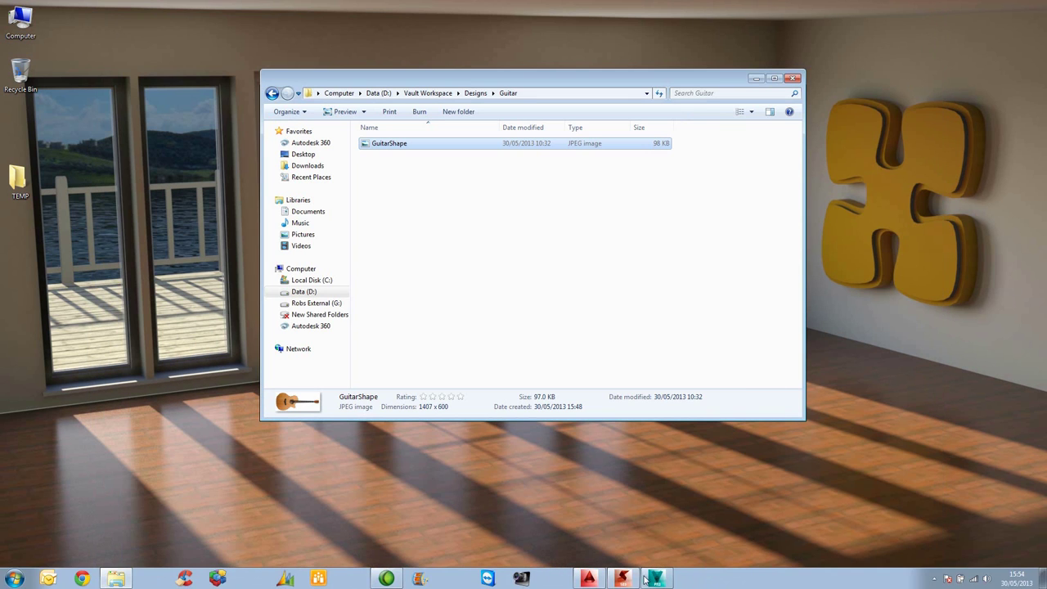
Switch to SketchBook Designer and import the GuitarShape image from D:\Vault Workspace\Designs\Guitar.
click(621, 582)
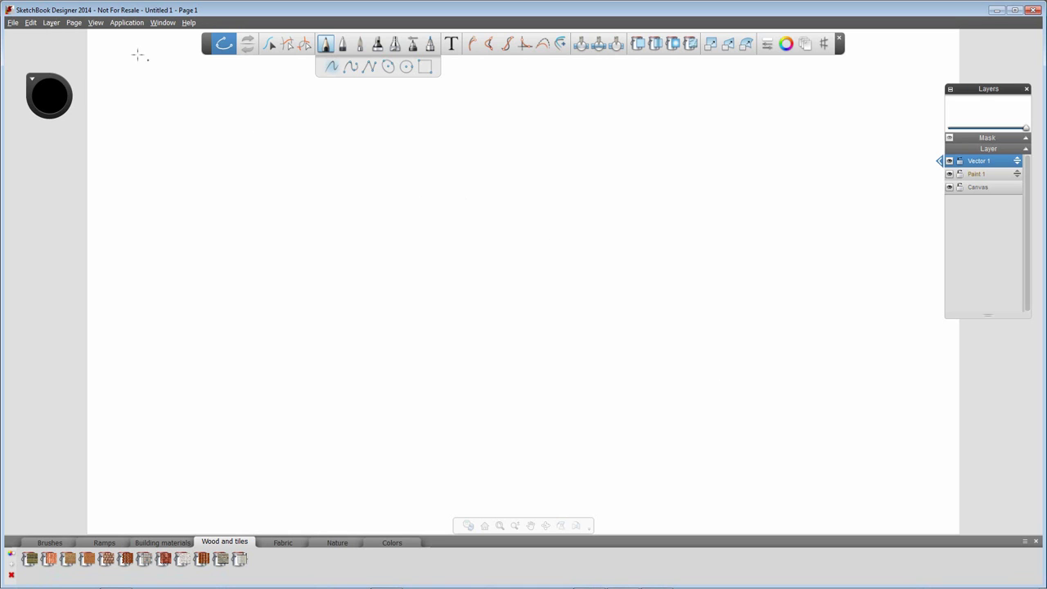
click(13, 22)
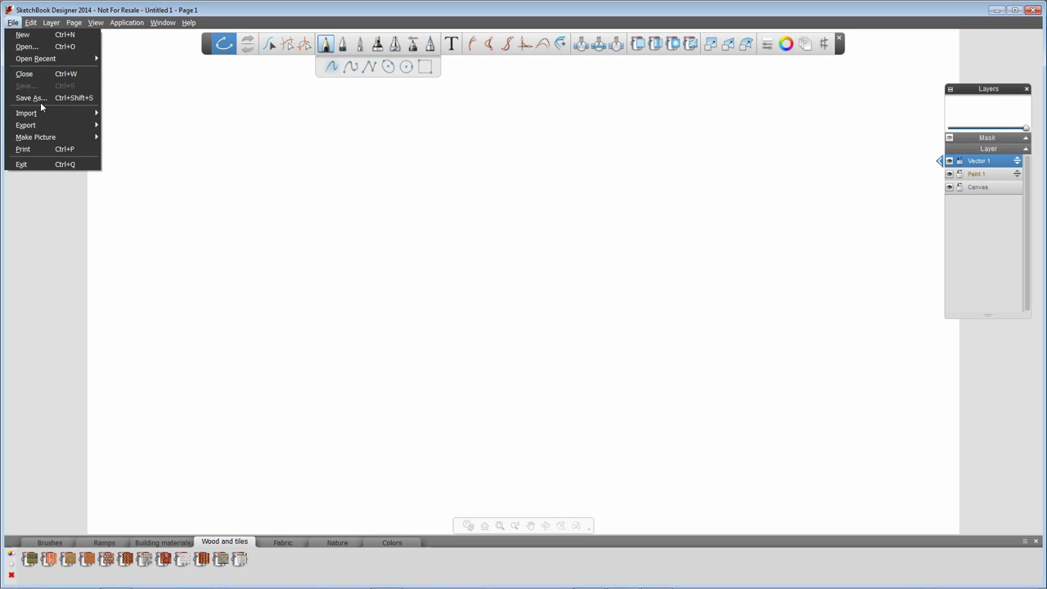
mouse_move(46, 115)
click(125, 115)
drag(175, 30, 341, 85)
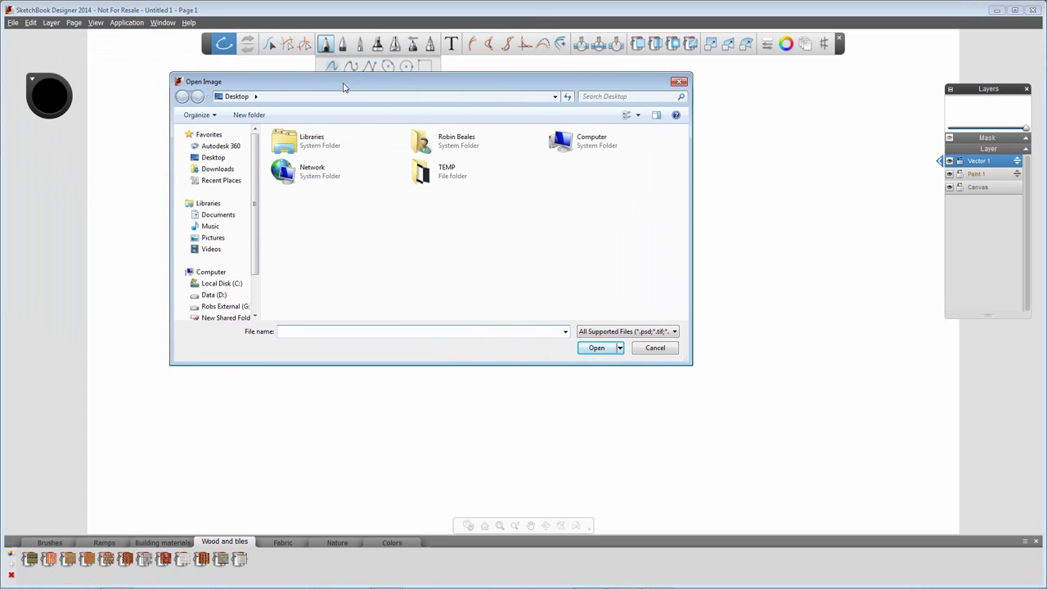
click(212, 295)
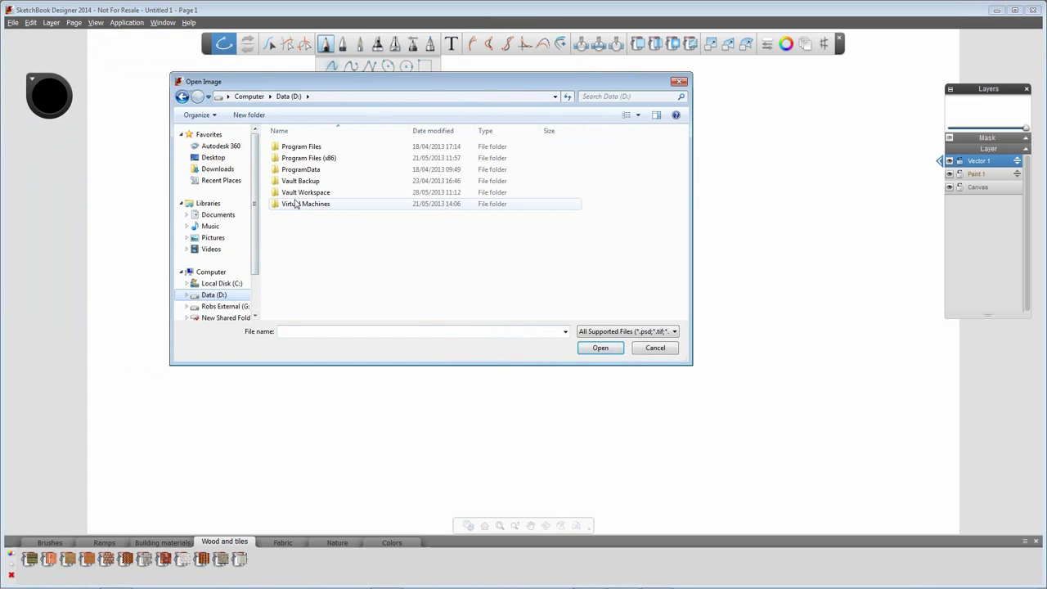
double_click(299, 193)
double_click(300, 158)
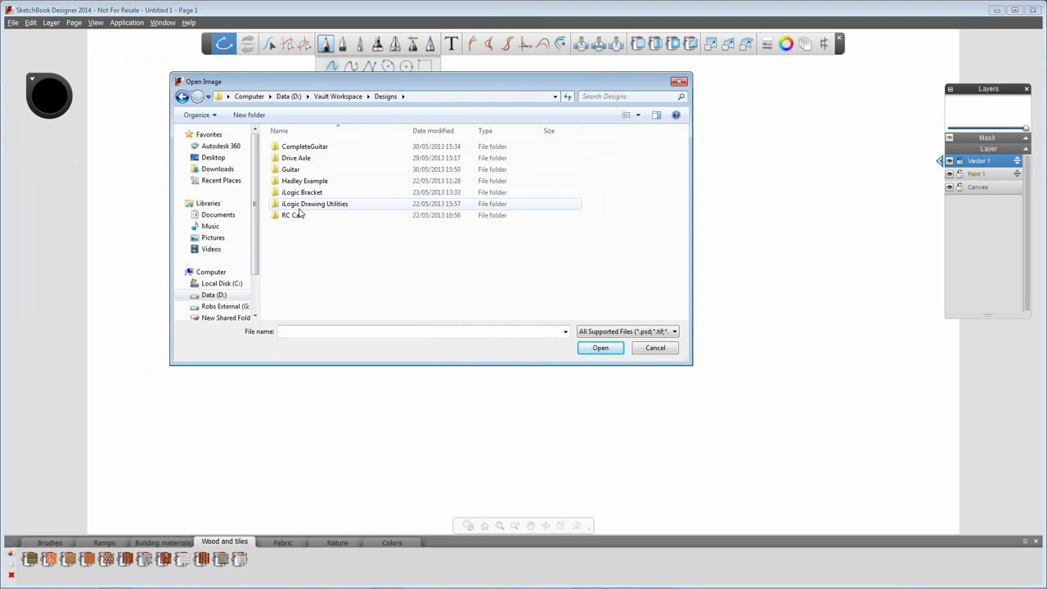
double_click(300, 170)
double_click(296, 149)
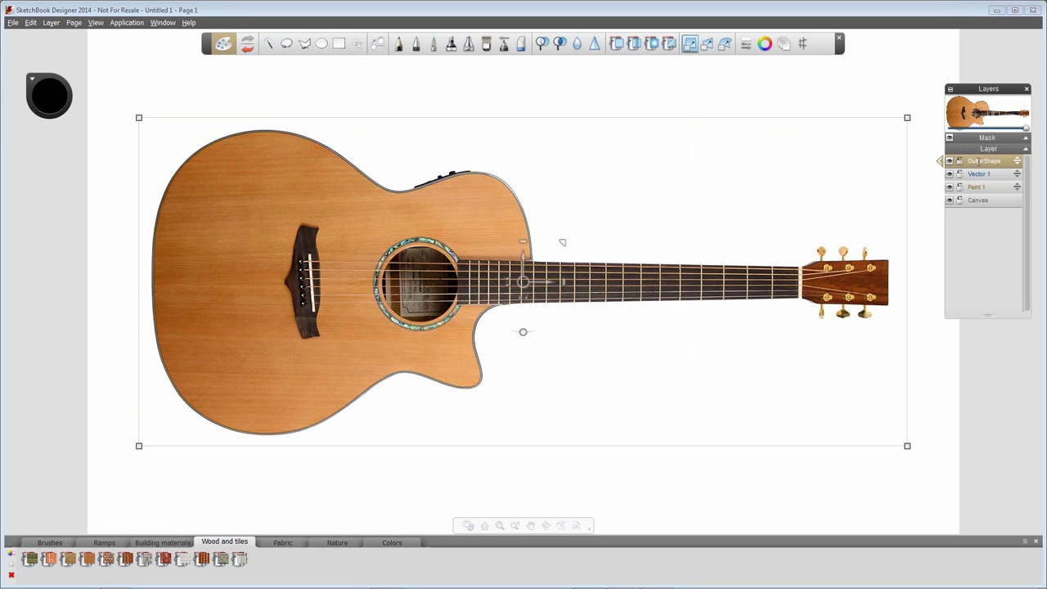
Move the GuitarShape layer beneath the Vector 1 layer, finish placing the image, and make Vector 1 the active layer.
drag(1016, 161, 1016, 185)
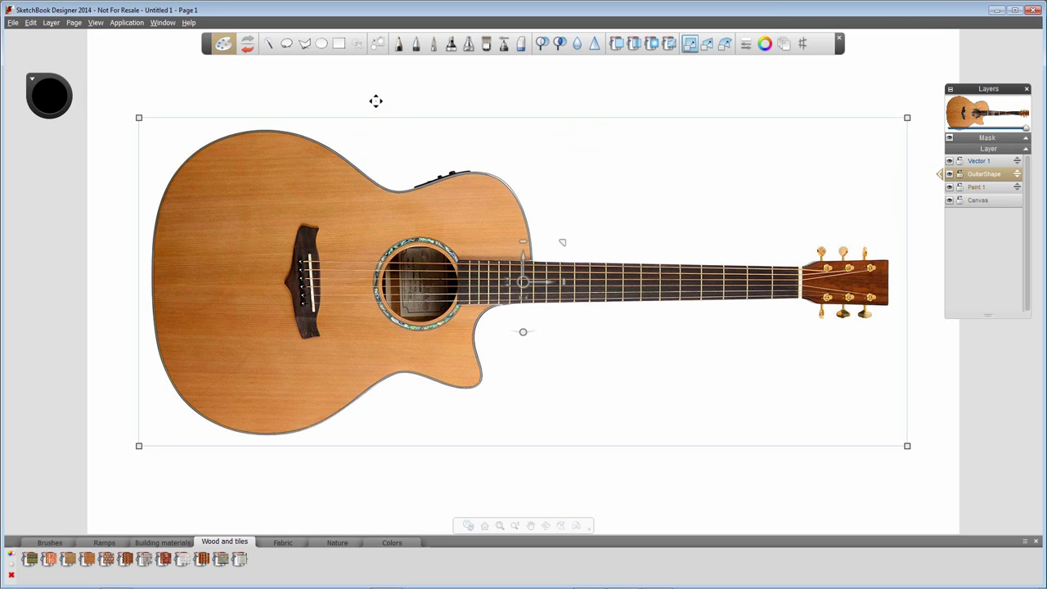
click(417, 45)
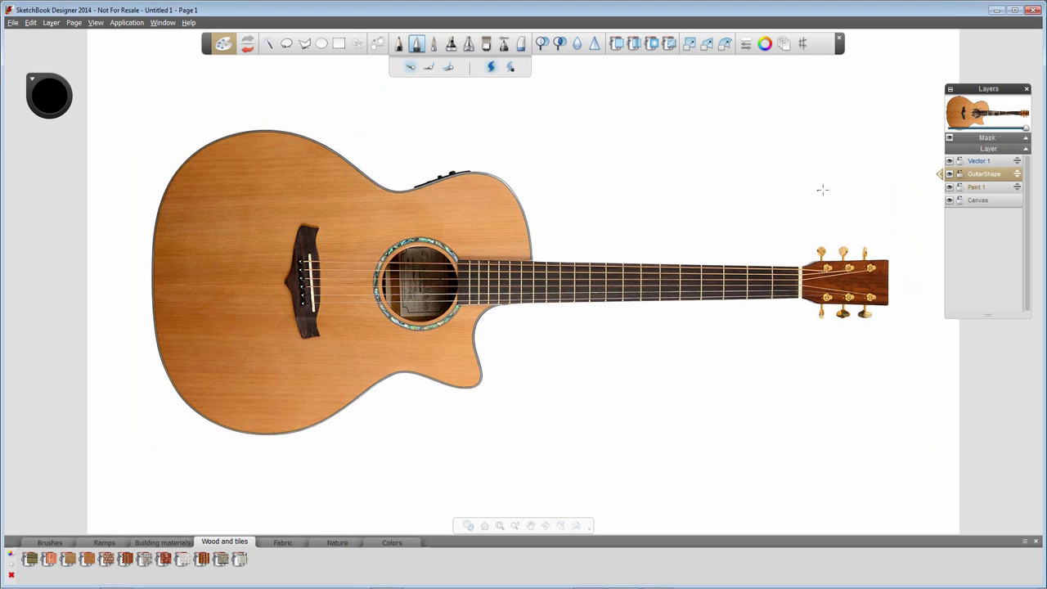
click(980, 160)
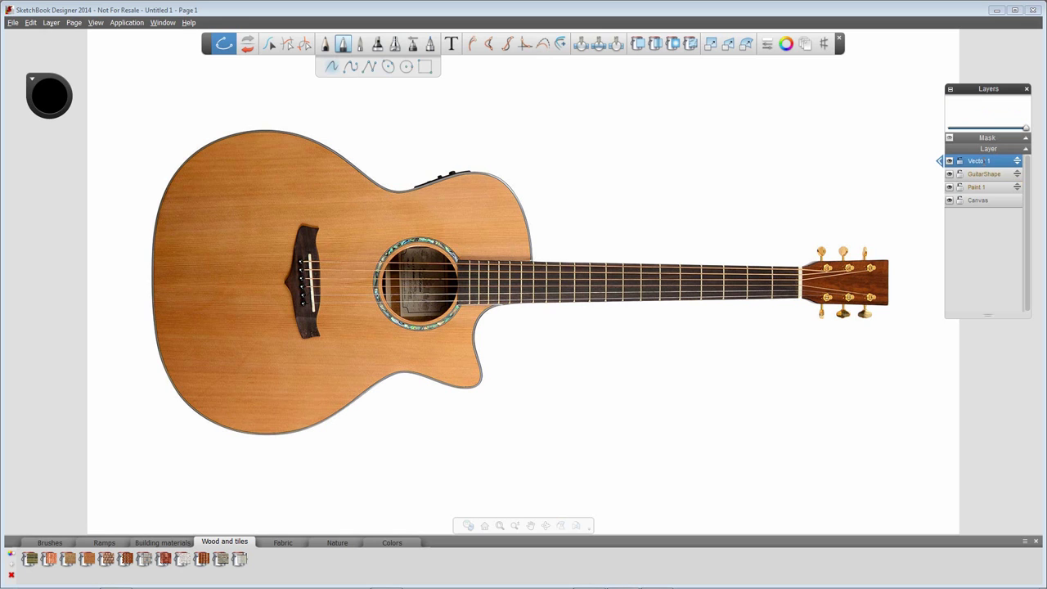
Set the Pen tool to draw curves through points, with size 12 and intensity 0.
click(351, 67)
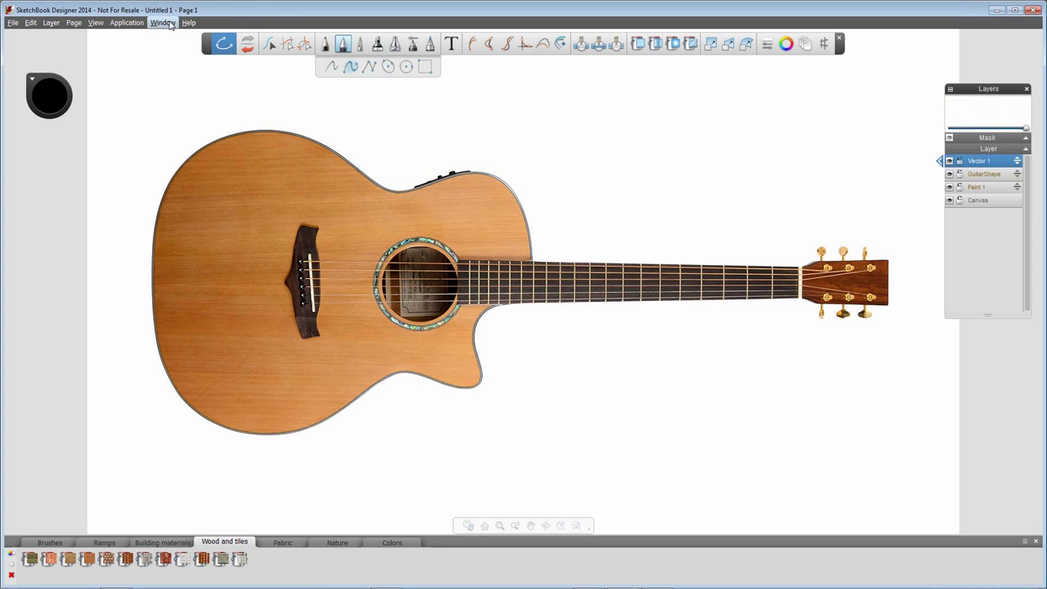
click(172, 24)
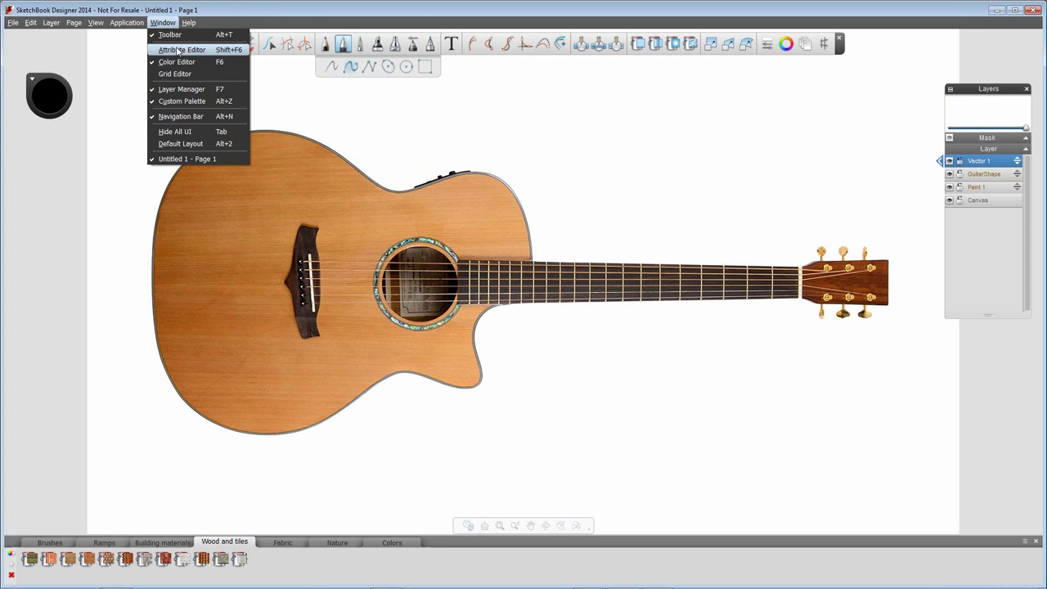
click(177, 49)
click(54, 249)
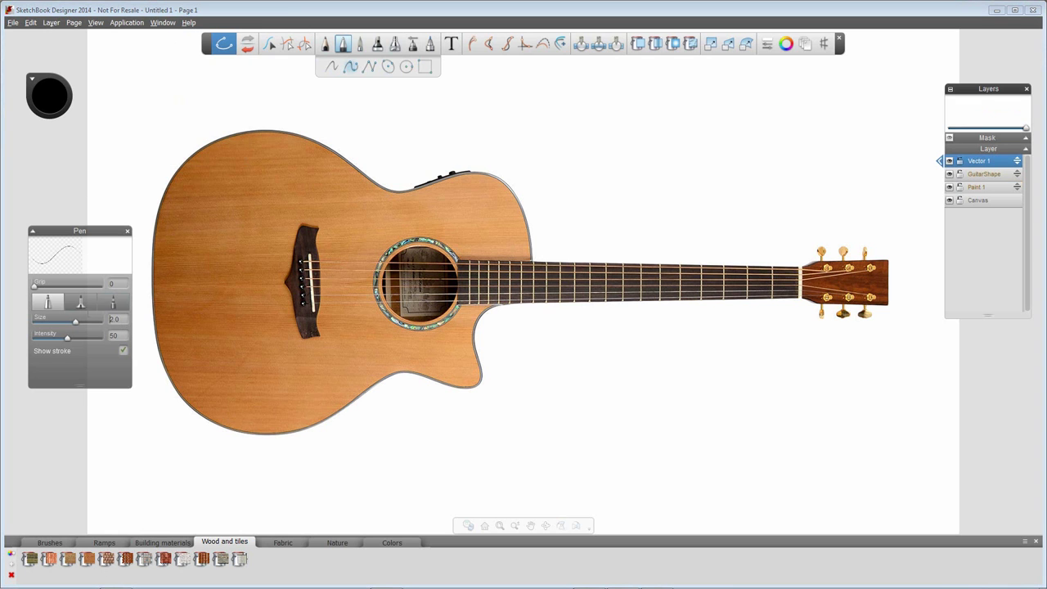
text(12)
key(Return)
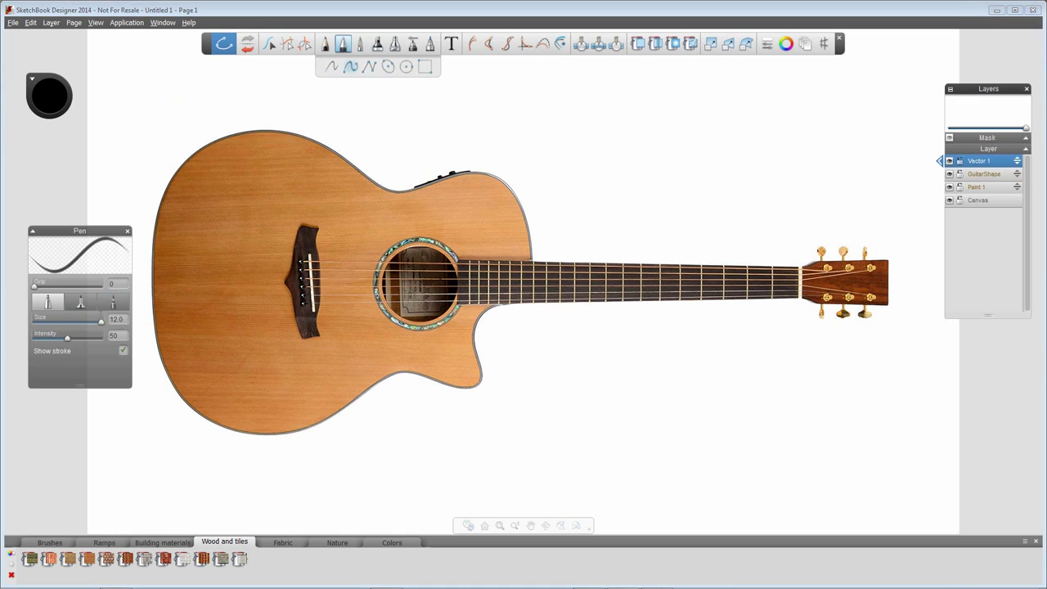
text(0)
key(Return)
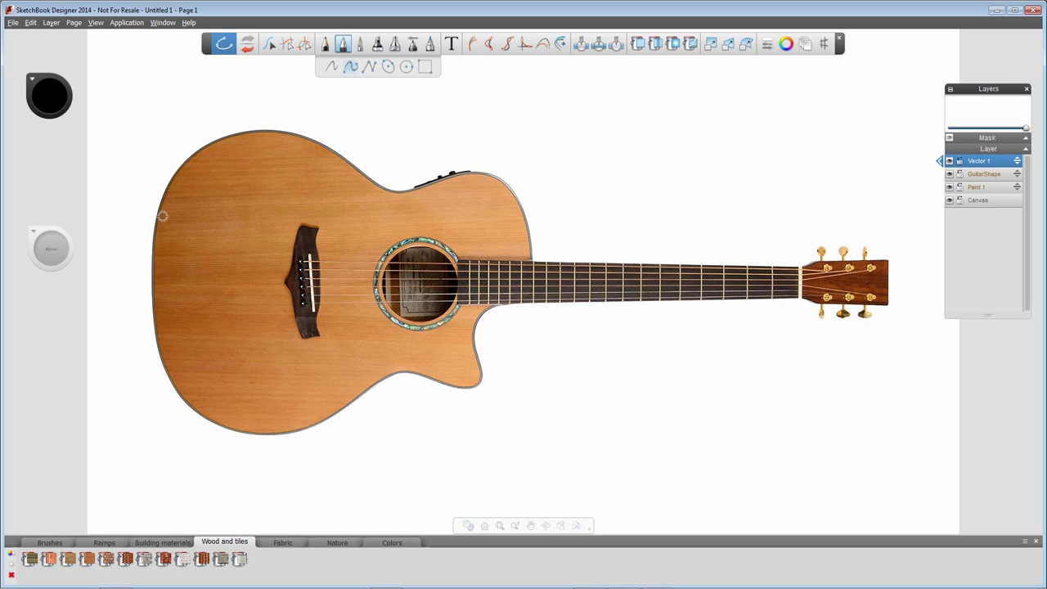
Trace the upper half of the guitar's large bout with a curve from the middle of its tail end towards the waist.
click(151, 280)
click(153, 240)
click(162, 197)
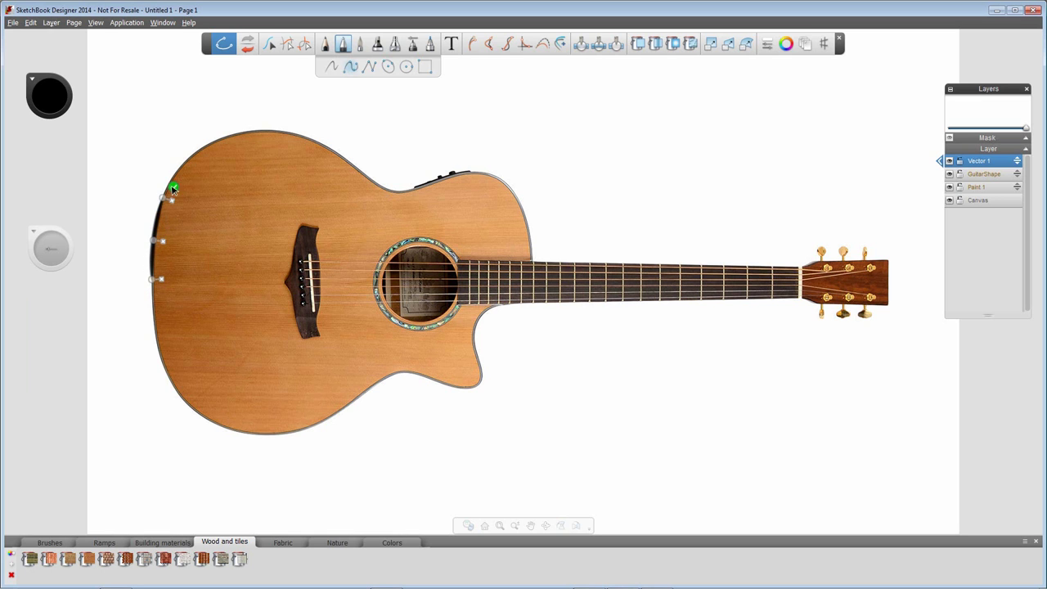
click(188, 158)
click(222, 139)
click(258, 131)
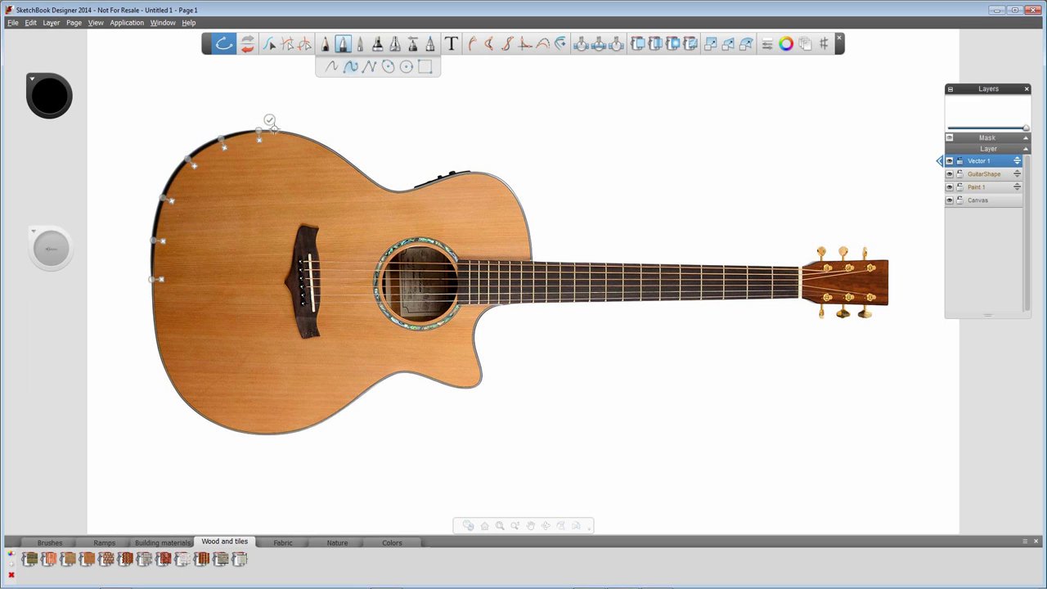
click(294, 132)
click(321, 144)
click(343, 168)
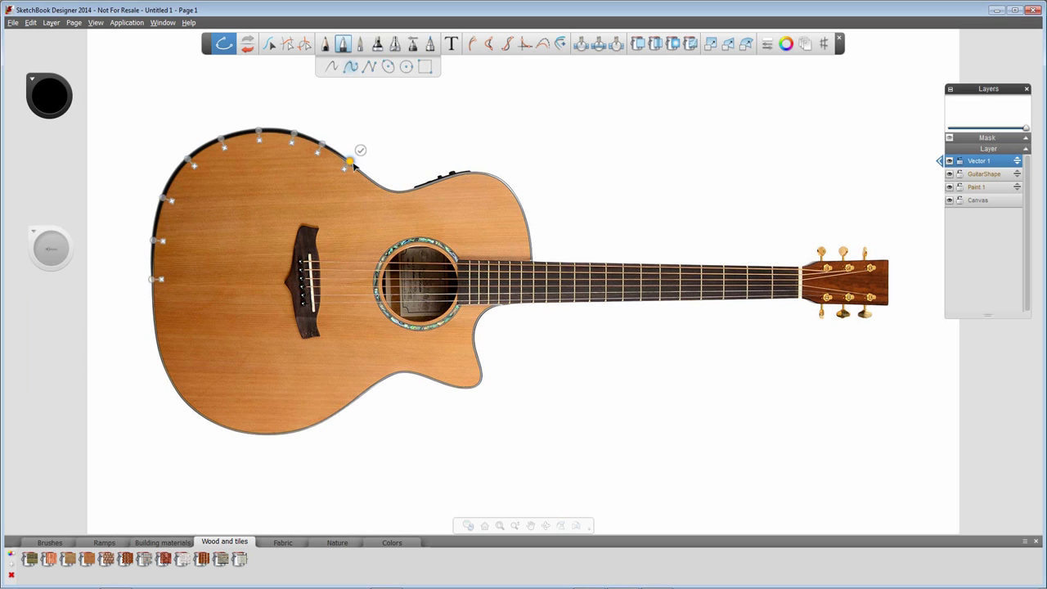
Continue the curve through the upper waist and around the smaller bout to the neck's upper edge, and finish it.
click(392, 191)
click(421, 188)
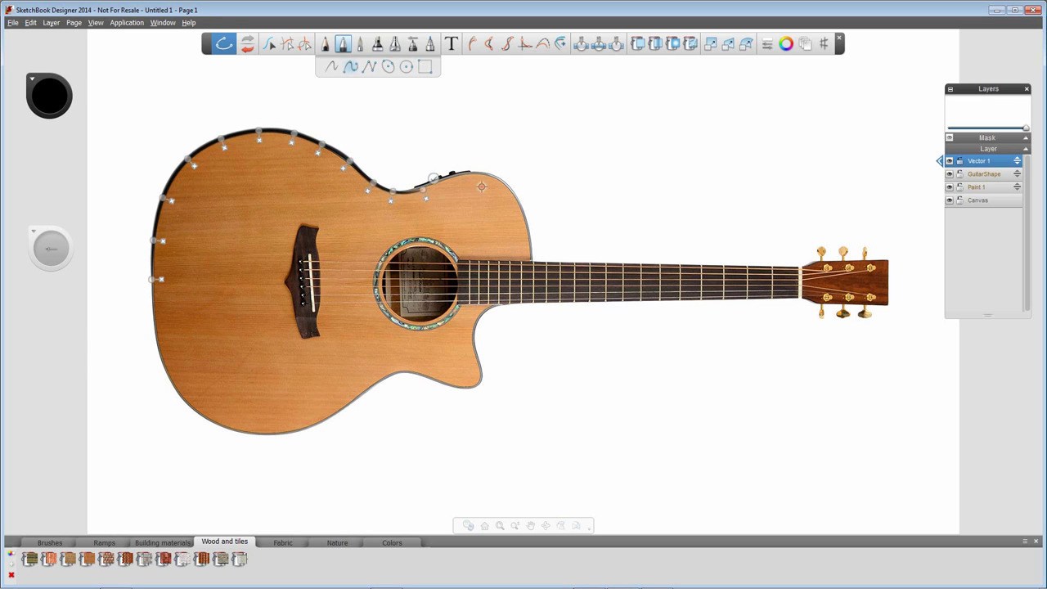
click(463, 175)
click(503, 180)
click(518, 199)
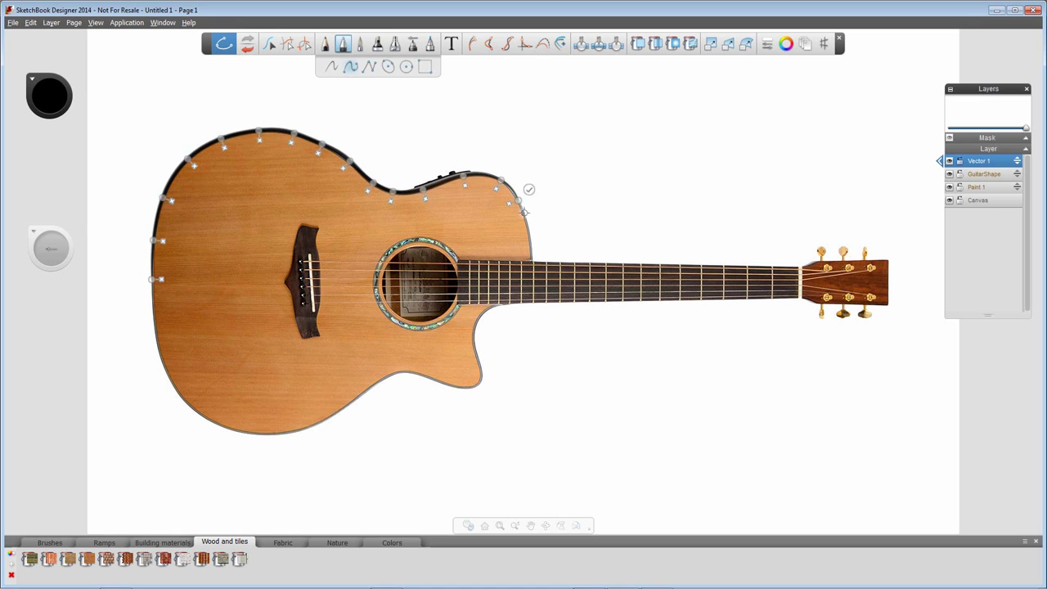
click(525, 223)
click(532, 260)
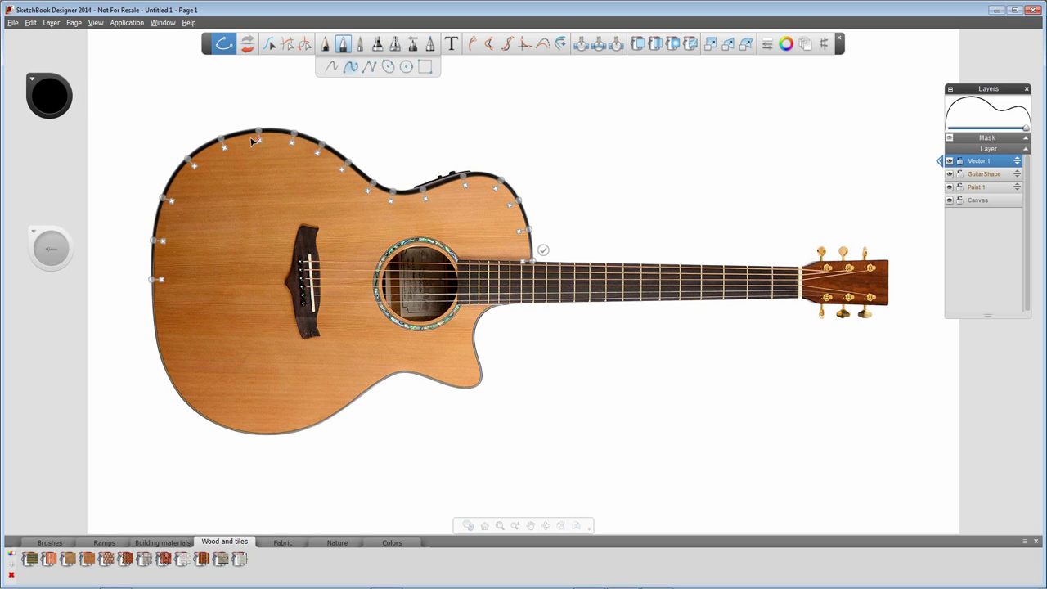
click(543, 251)
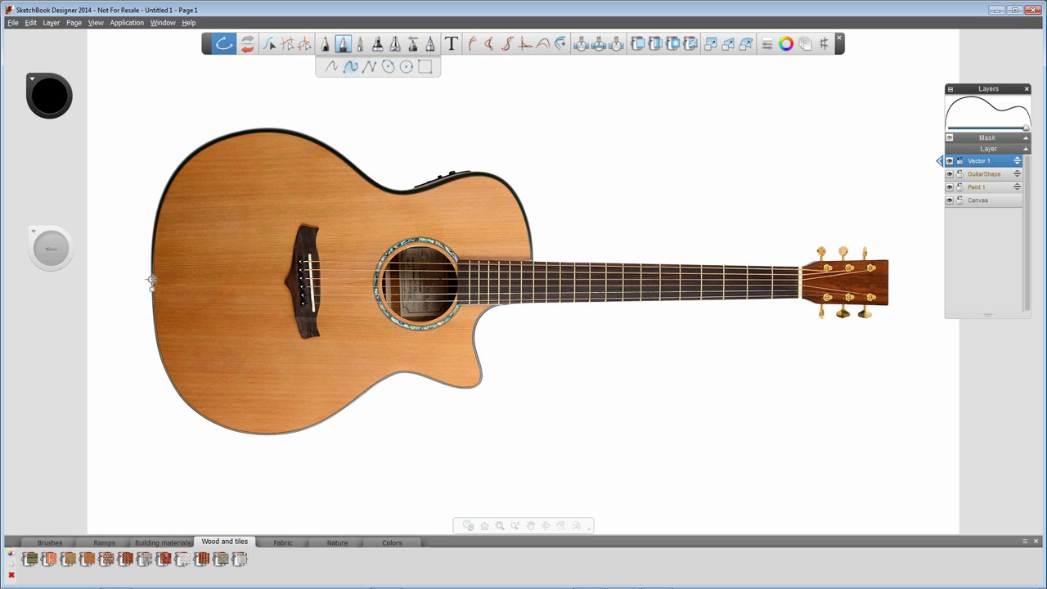
Trace the lower half of the large bout with a second curve starting at the first curve's tail end.
click(155, 332)
click(172, 383)
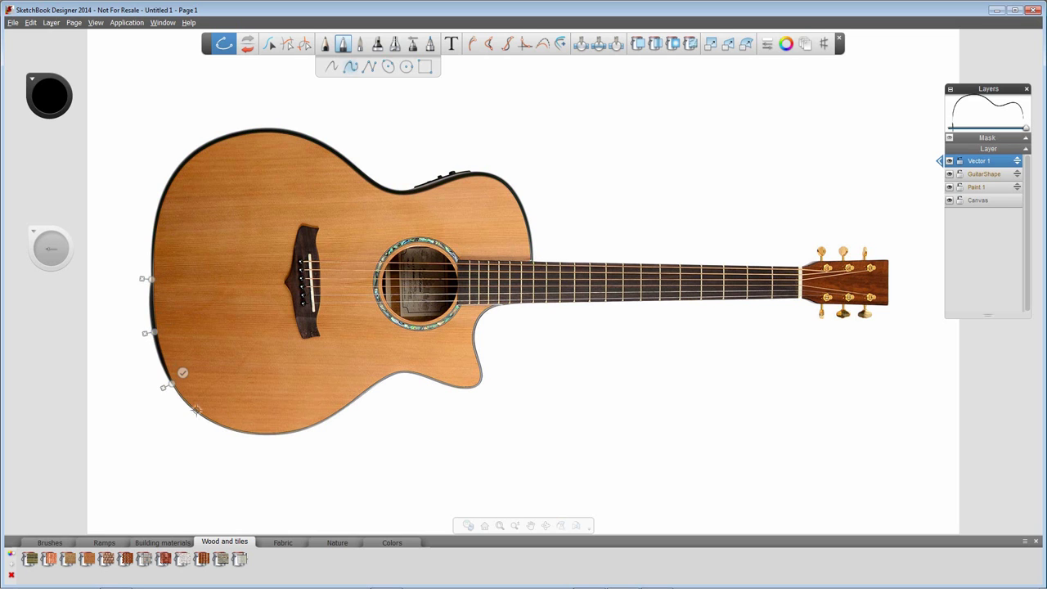
click(204, 418)
click(264, 435)
click(317, 422)
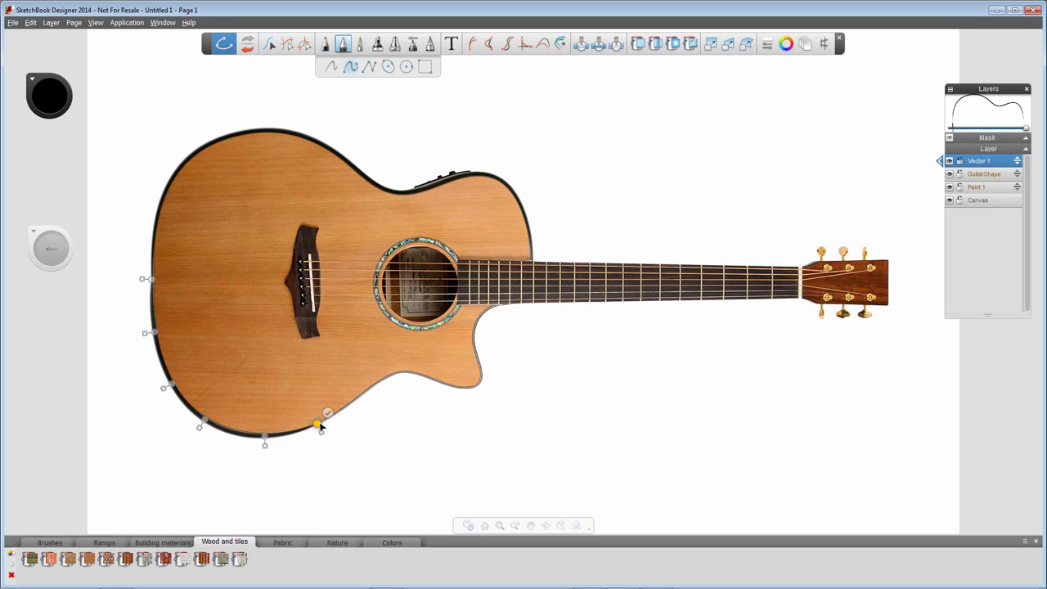
click(357, 398)
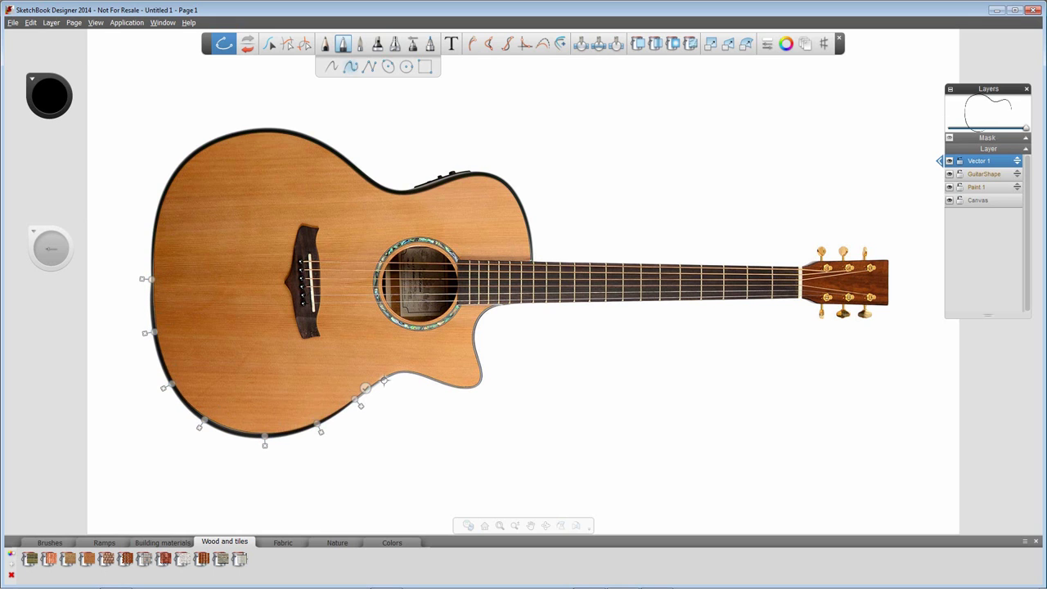
Extend the second curve through the lower waist and along the body's edge to the tip of the cutaway.
click(389, 384)
click(415, 379)
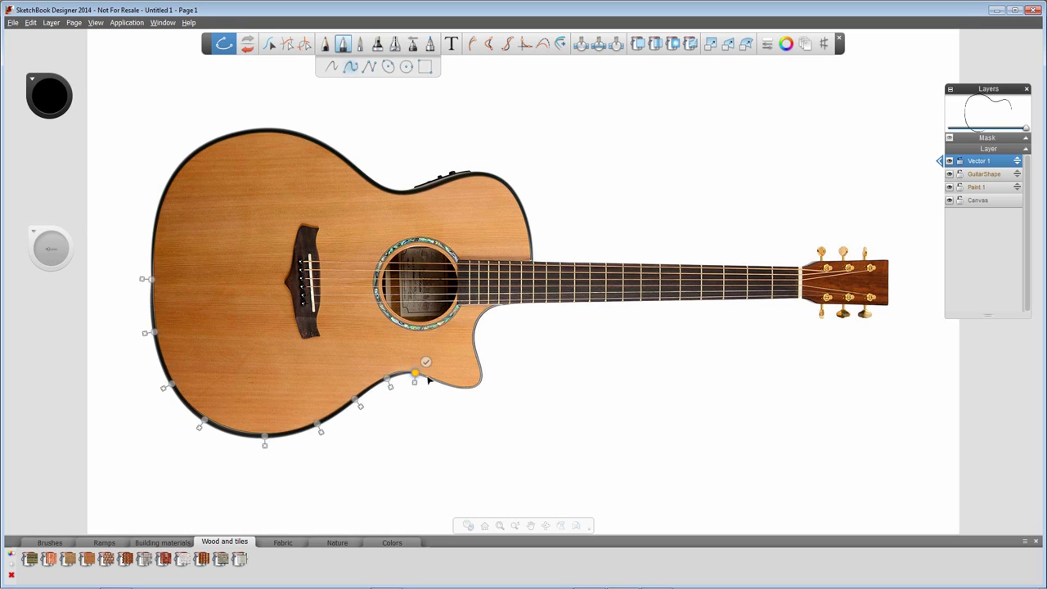
click(435, 380)
click(460, 388)
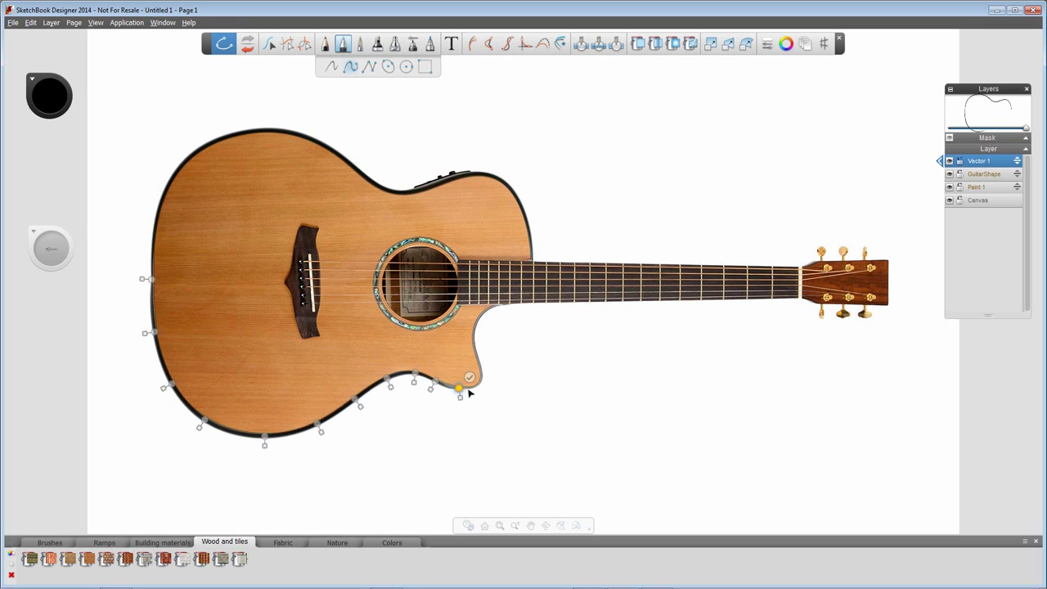
click(482, 383)
Trace the cutaway up to the neck's lower edge, refit its curve point to the body edge, and finish the curve.
click(479, 364)
click(474, 333)
click(478, 314)
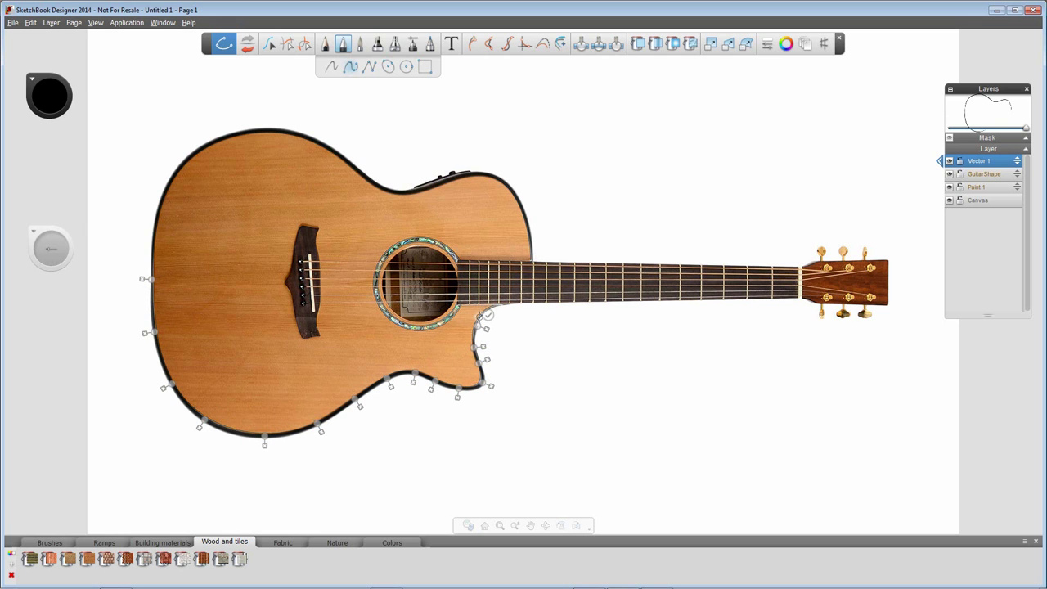
click(490, 306)
click(502, 304)
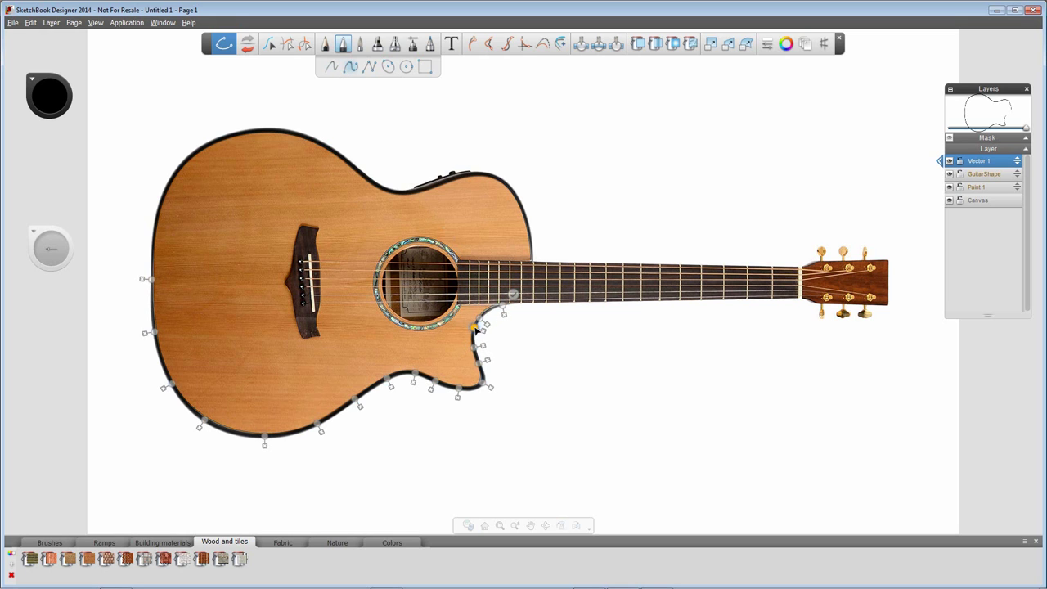
drag(475, 329, 487, 315)
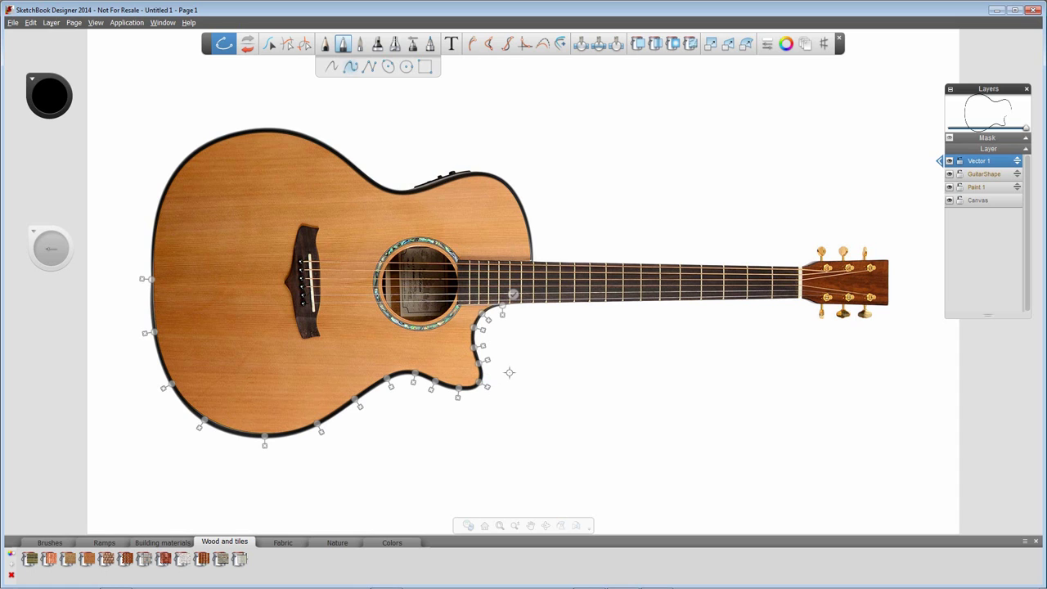
click(511, 294)
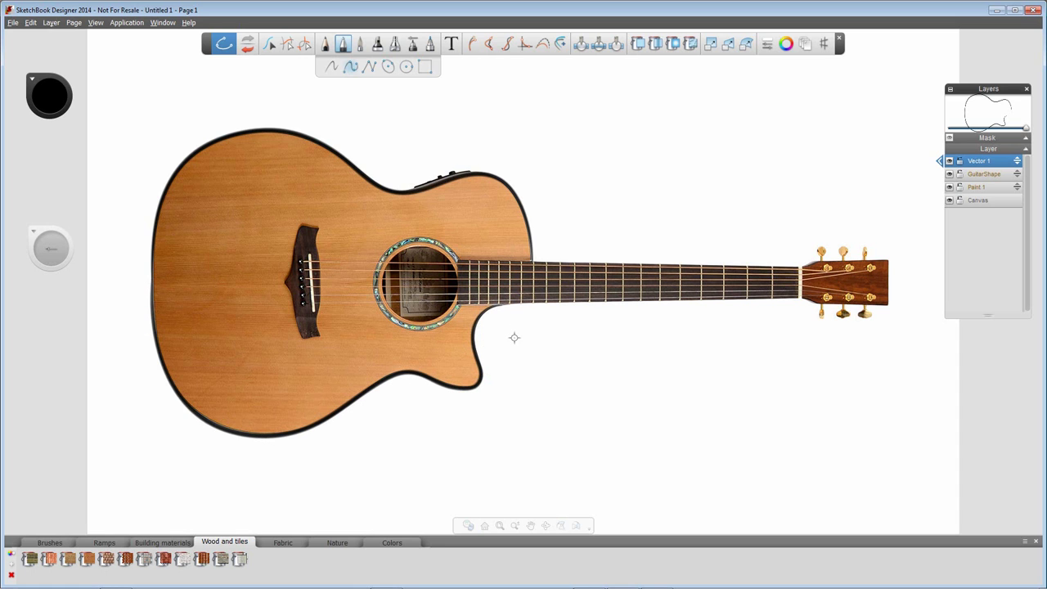
Connect the two curve ends at the neck joint with straight line segments, and hide the GuitarShape layer.
click(369, 67)
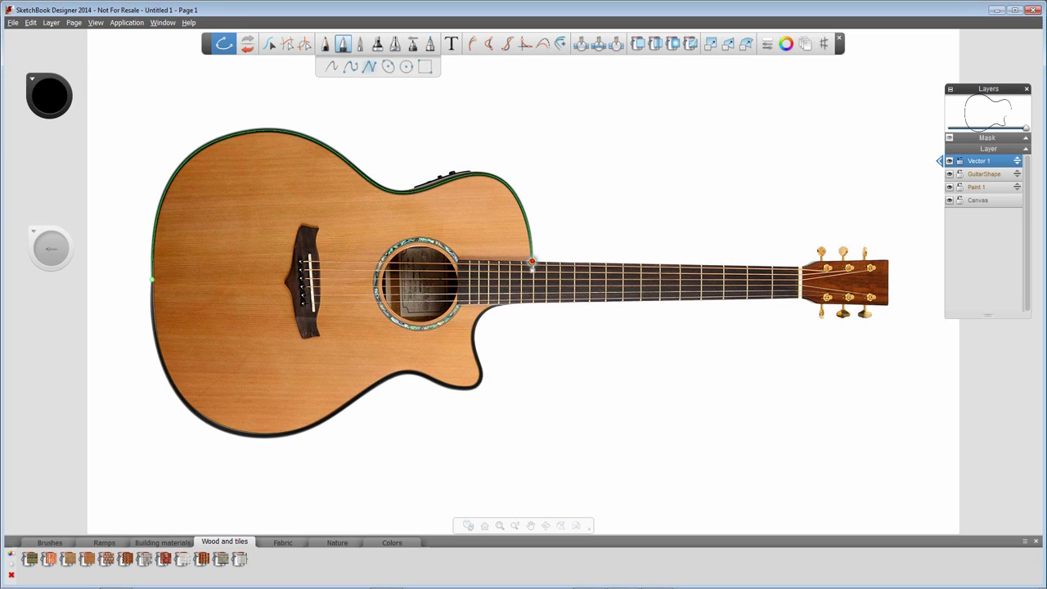
click(506, 260)
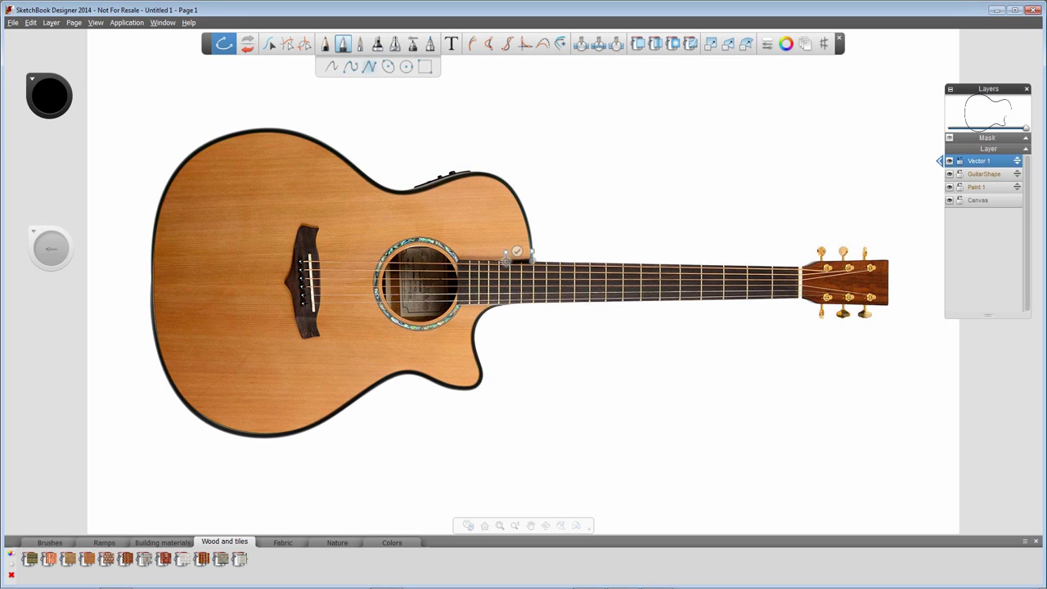
click(505, 303)
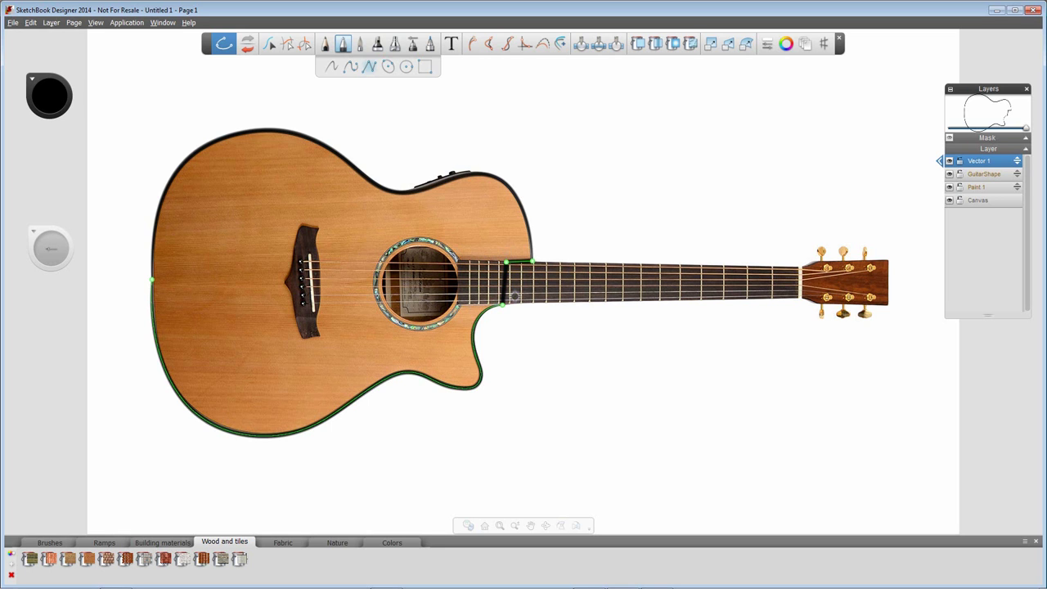
click(949, 174)
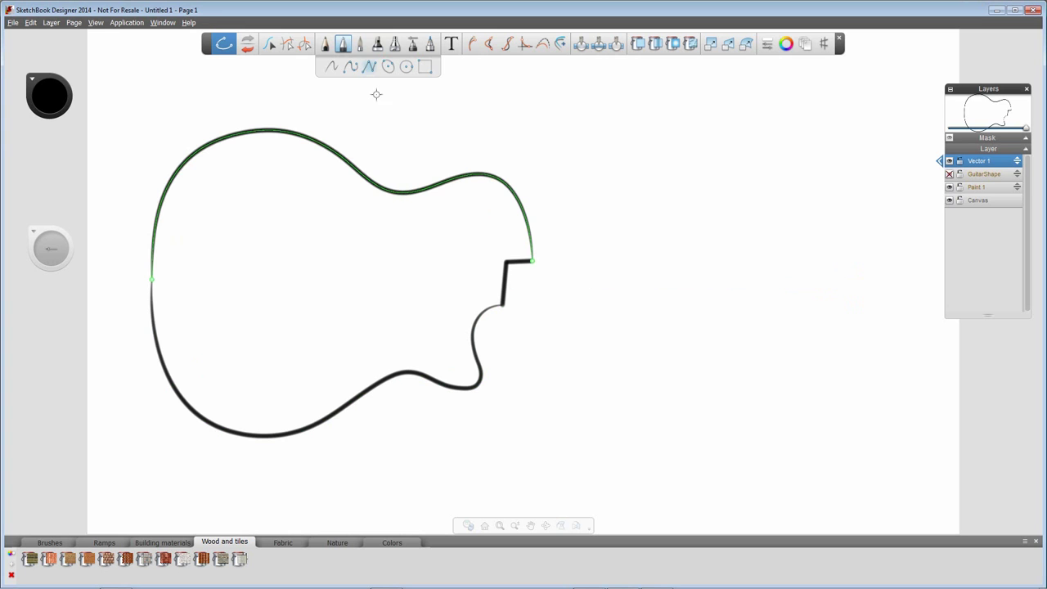
Draw a tilted ellipse near the neck joint as the sound hole, and shift it slightly towards the neck.
click(388, 66)
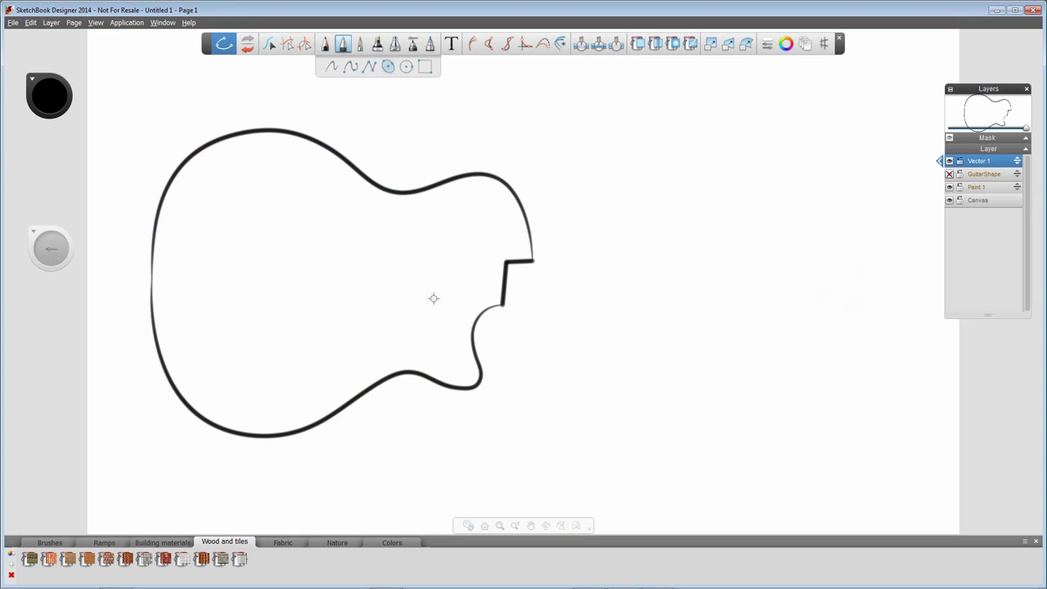
drag(422, 282, 456, 243)
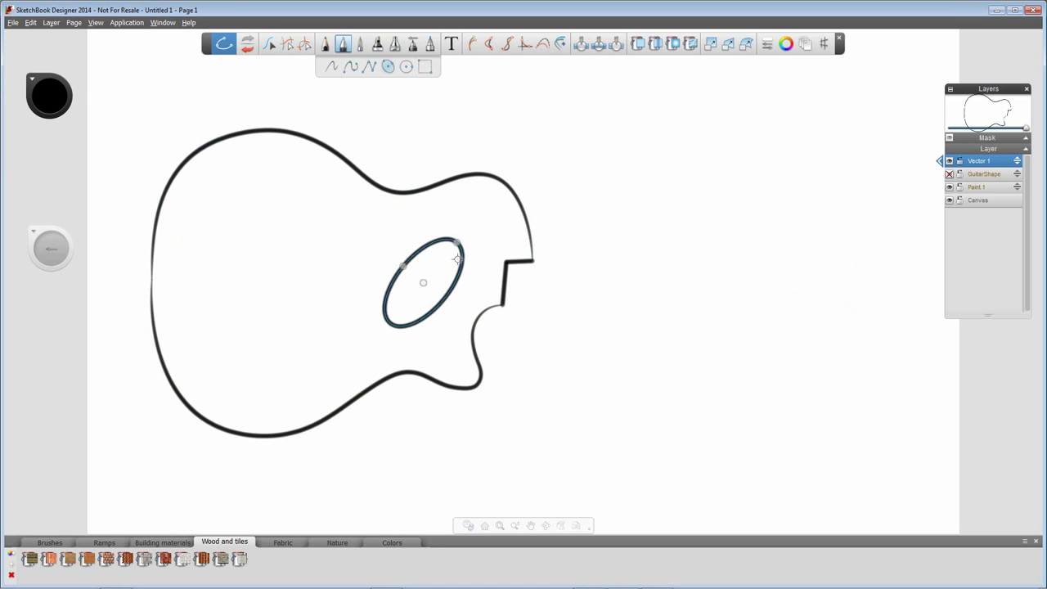
drag(401, 265, 429, 281)
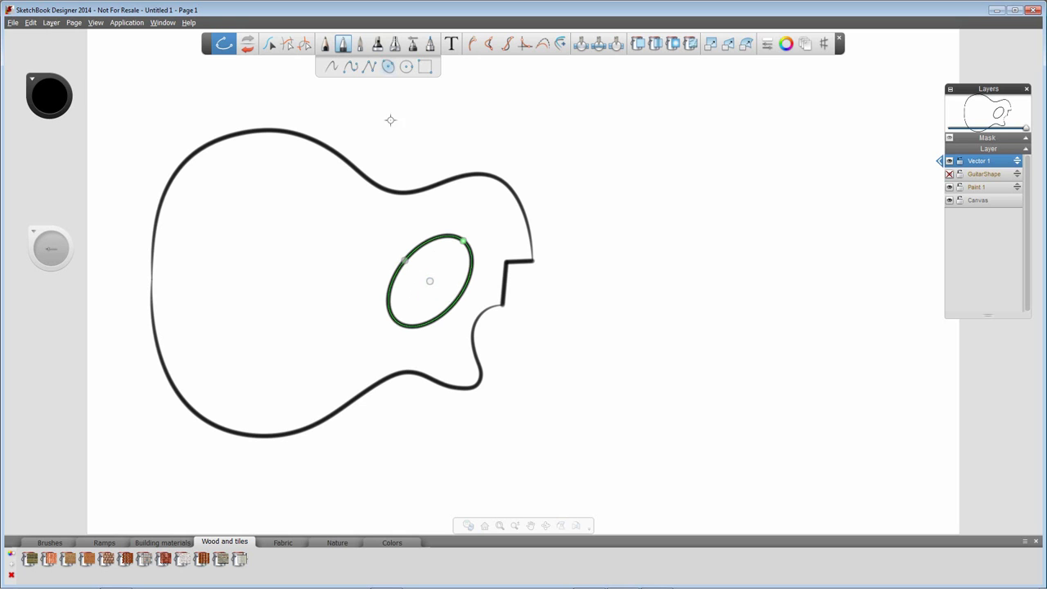
Draw a tall, narrow bridge outline from straight segments between the tail and sound hole, and close it by moving its open end to the starting corner.
click(369, 66)
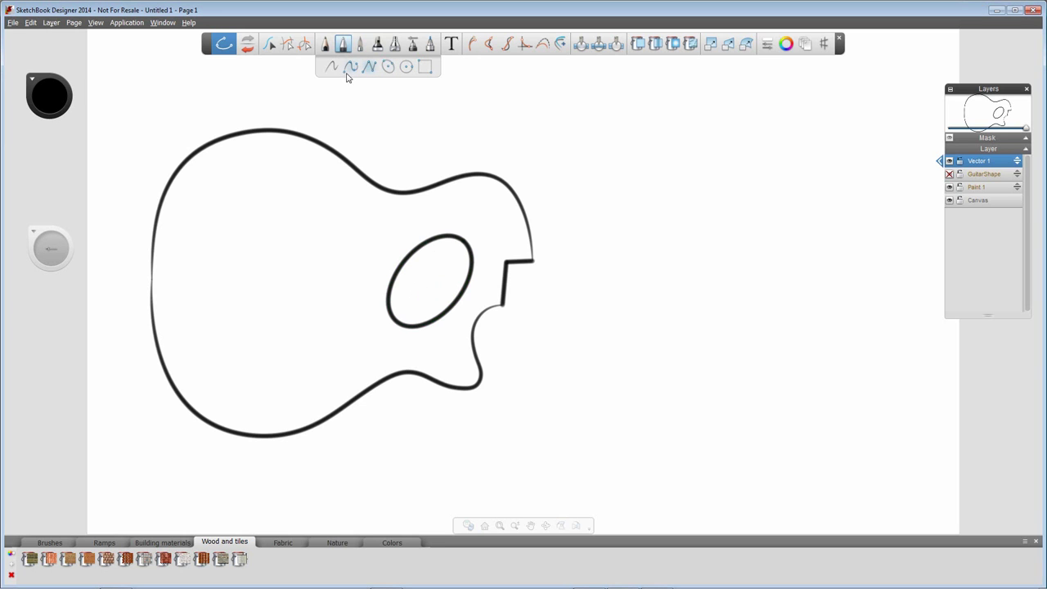
click(295, 222)
click(314, 222)
click(307, 245)
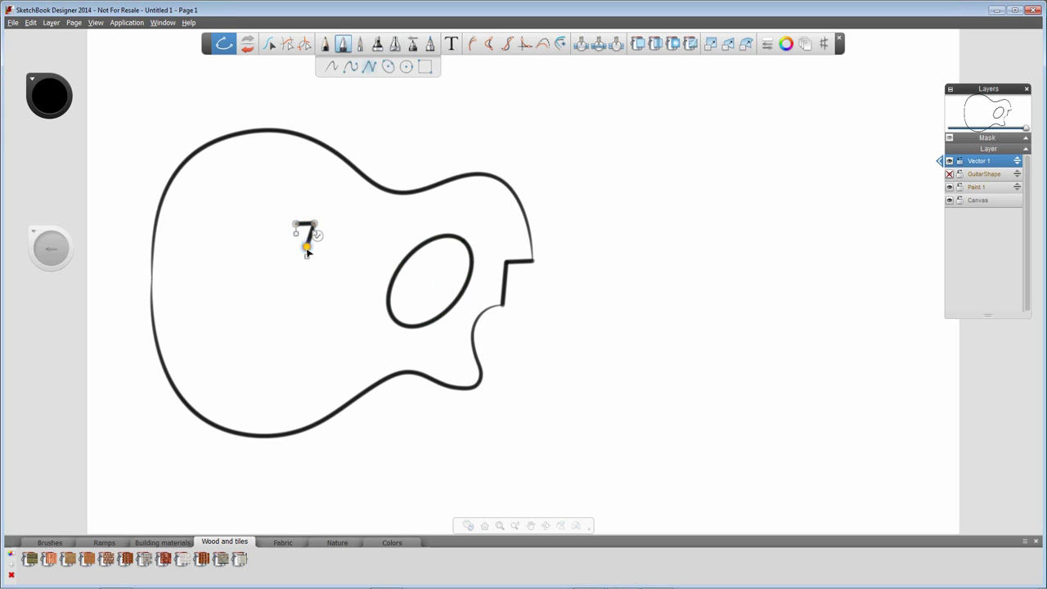
click(307, 312)
click(317, 323)
click(294, 324)
click(290, 280)
click(301, 270)
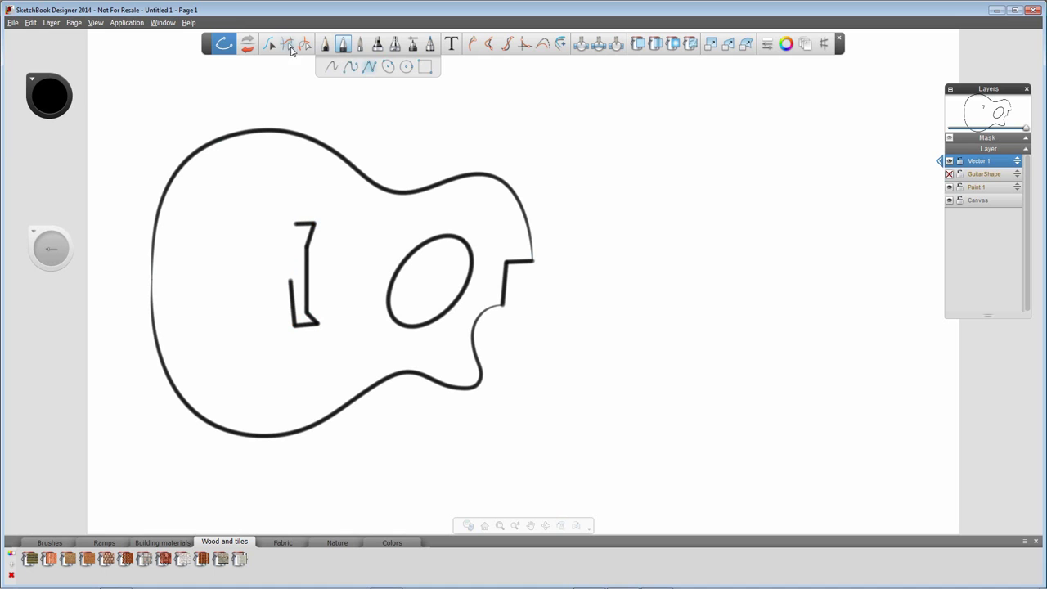
click(269, 44)
drag(291, 280, 319, 223)
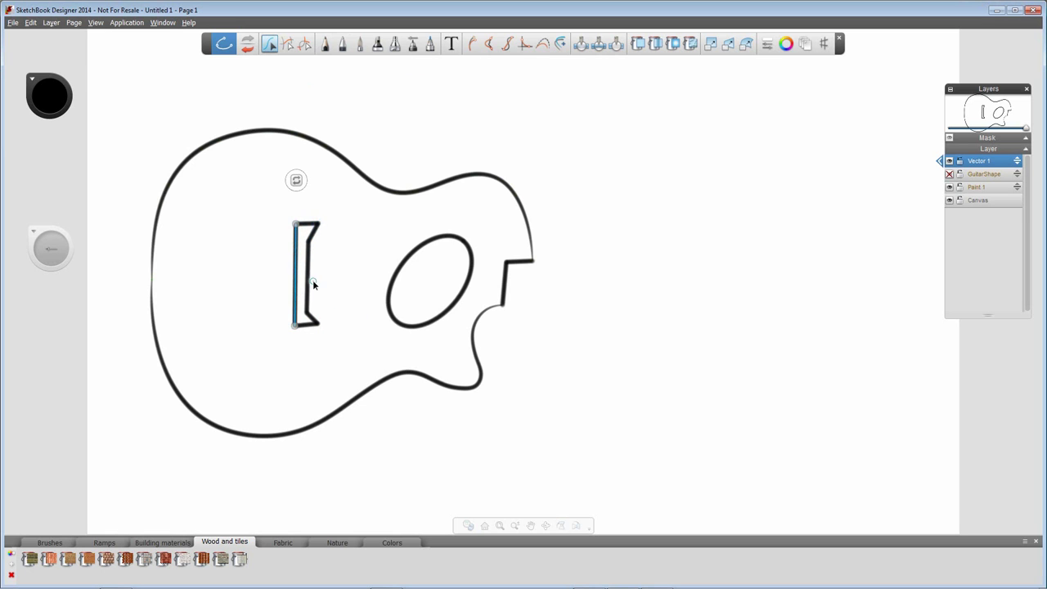
Round the two notched corners on the bridge's sound hole side and the two corners on its tail side.
click(524, 43)
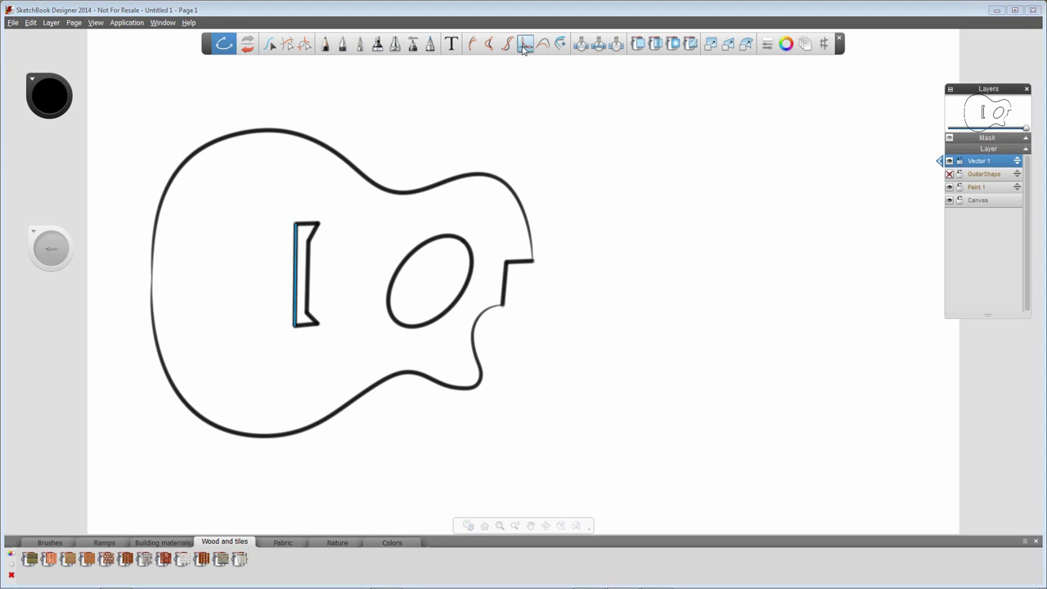
click(315, 233)
click(288, 236)
click(312, 304)
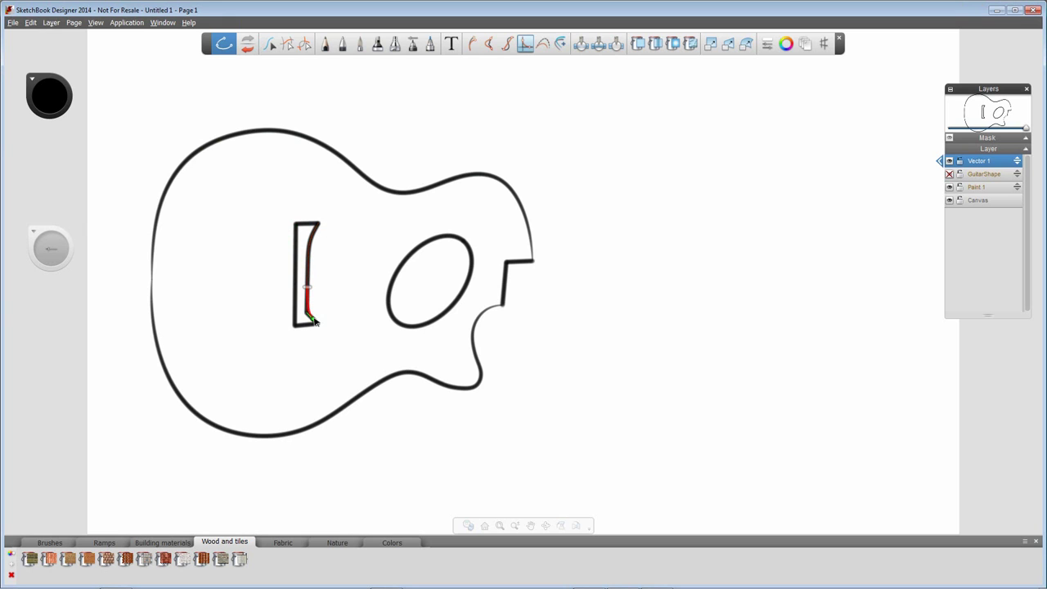
click(287, 314)
click(295, 232)
click(285, 210)
click(295, 309)
click(286, 337)
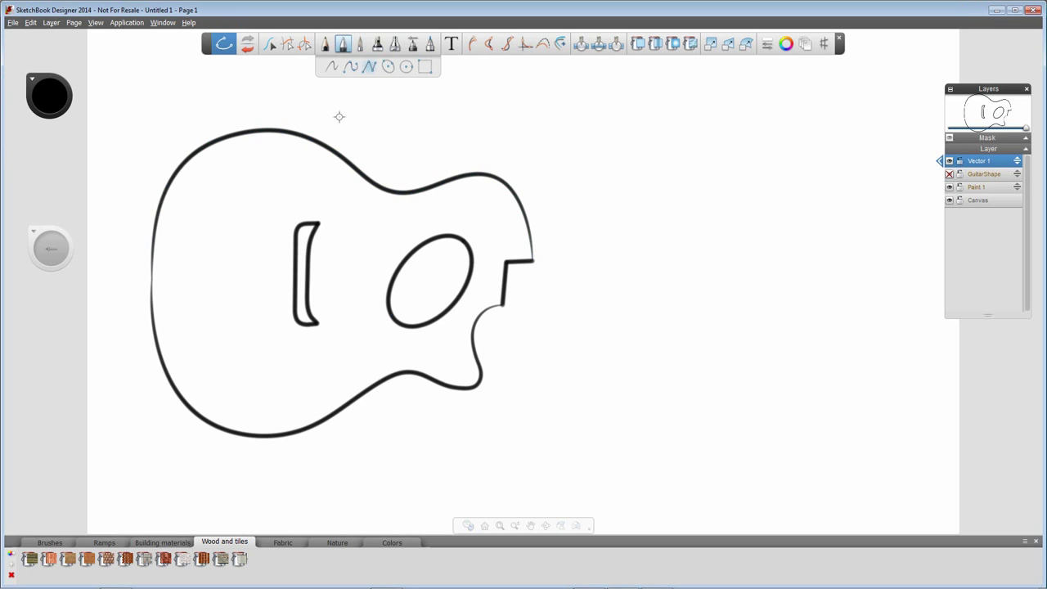
Draw a straight line just below the sound hole, and a curve from its cutaway end bending back beneath it.
click(369, 67)
click(335, 331)
click(453, 334)
click(351, 66)
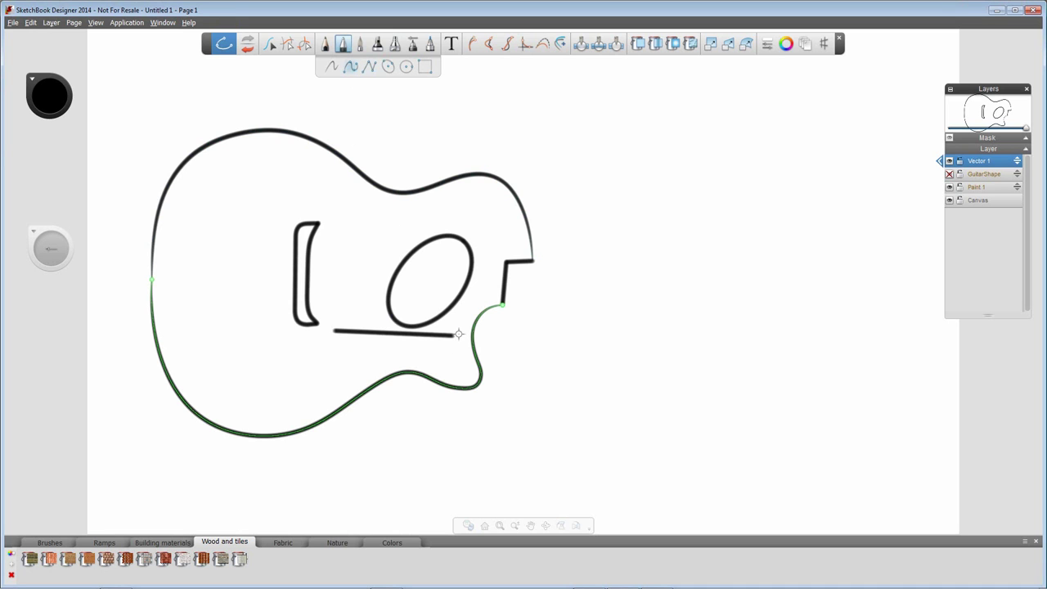
click(454, 334)
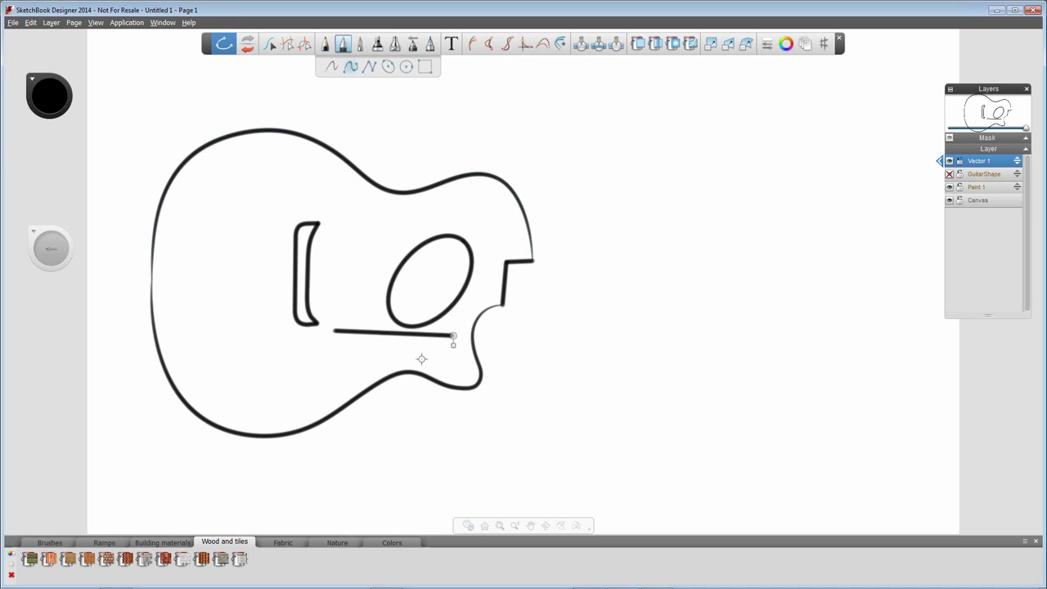
click(385, 368)
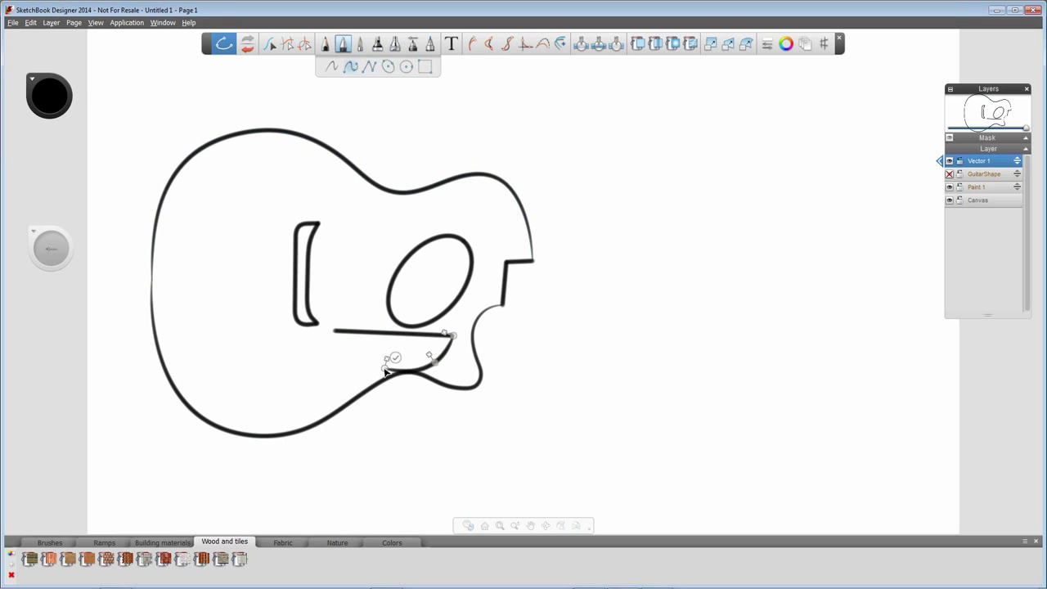
click(338, 368)
Close the shape below the sound hole with a straight line, and move its corner nearest the cutaway slightly outwards.
click(369, 66)
click(335, 331)
click(338, 368)
click(349, 358)
click(269, 43)
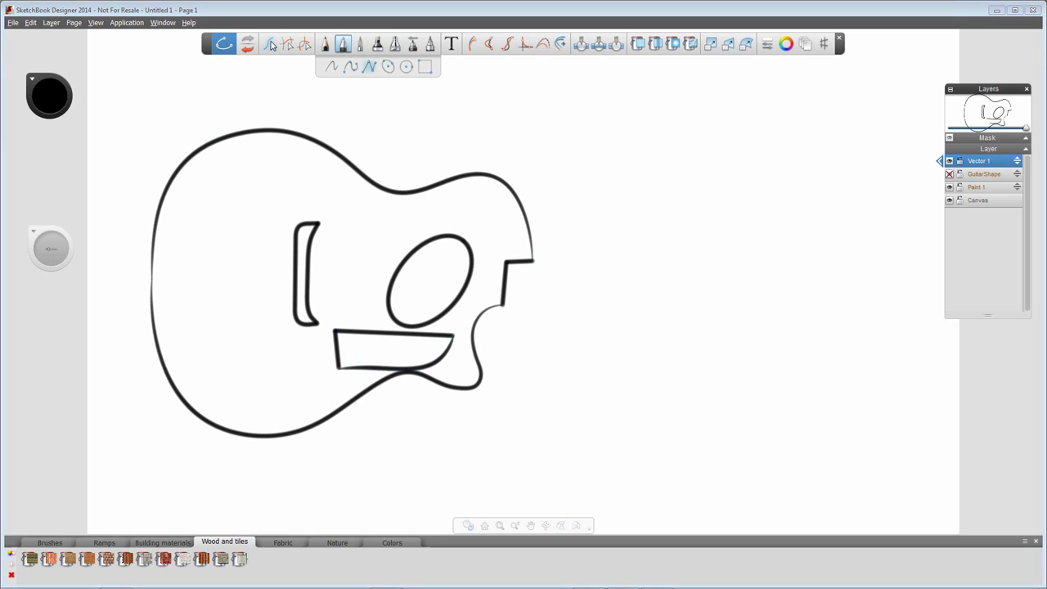
click(455, 338)
mouse_move(457, 338)
mouse_down()
mouse_move(447, 336)
mouse_move(465, 335)
mouse_up()
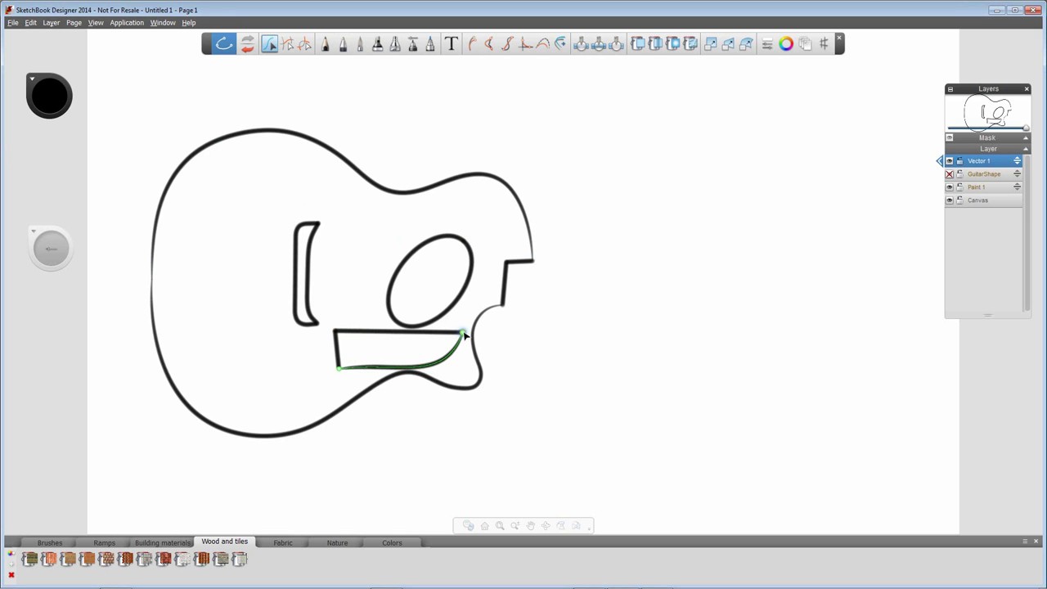
Reshape the lower edge of the shape below the sound hole into a wavy curve, and pull its tail-side lower corner slightly down.
click(338, 368)
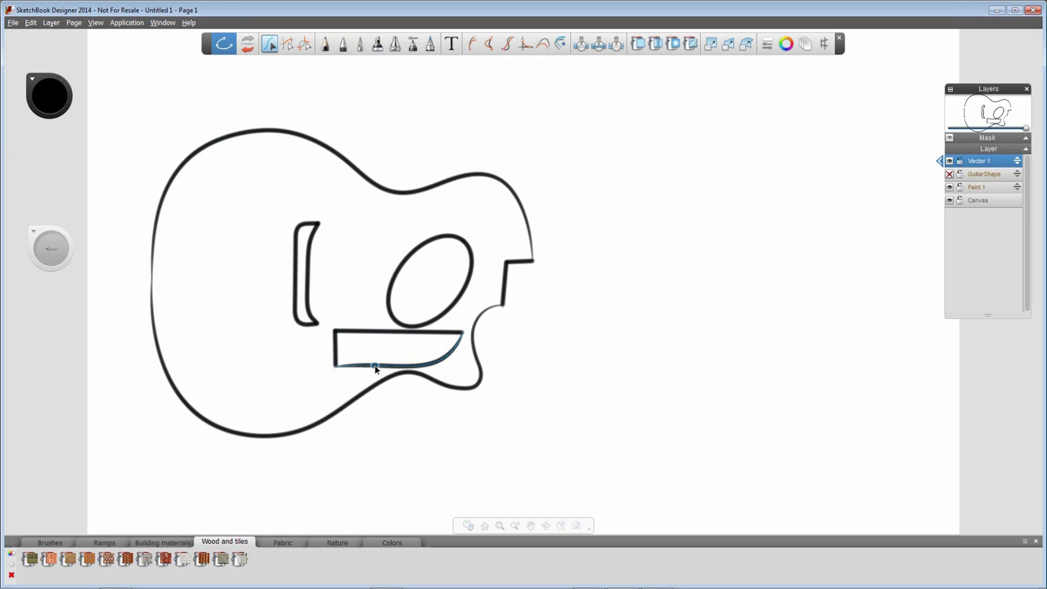
drag(388, 367, 443, 368)
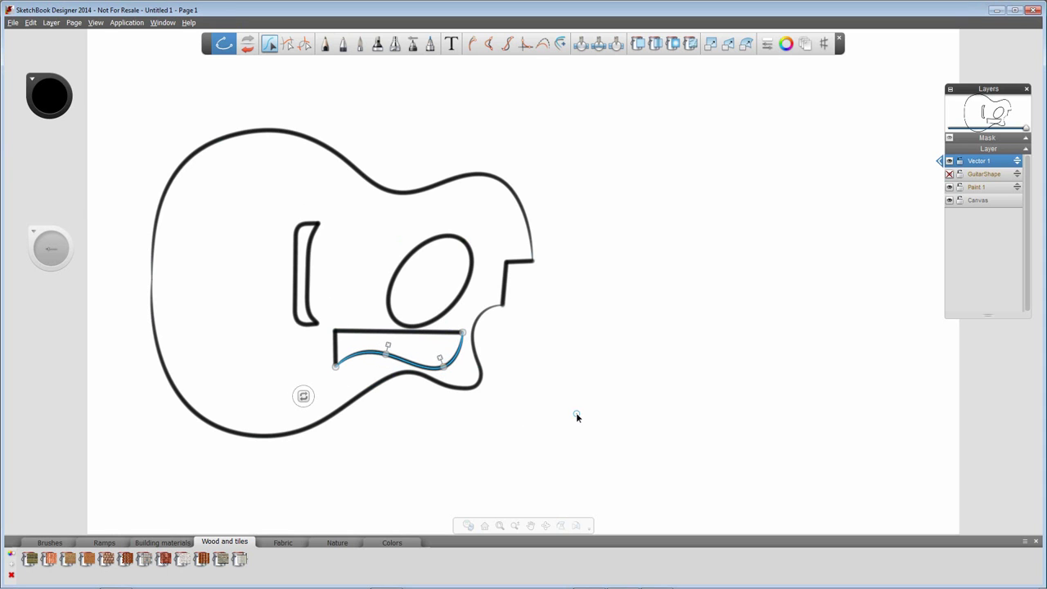
drag(336, 365, 336, 377)
click(336, 350)
click(549, 367)
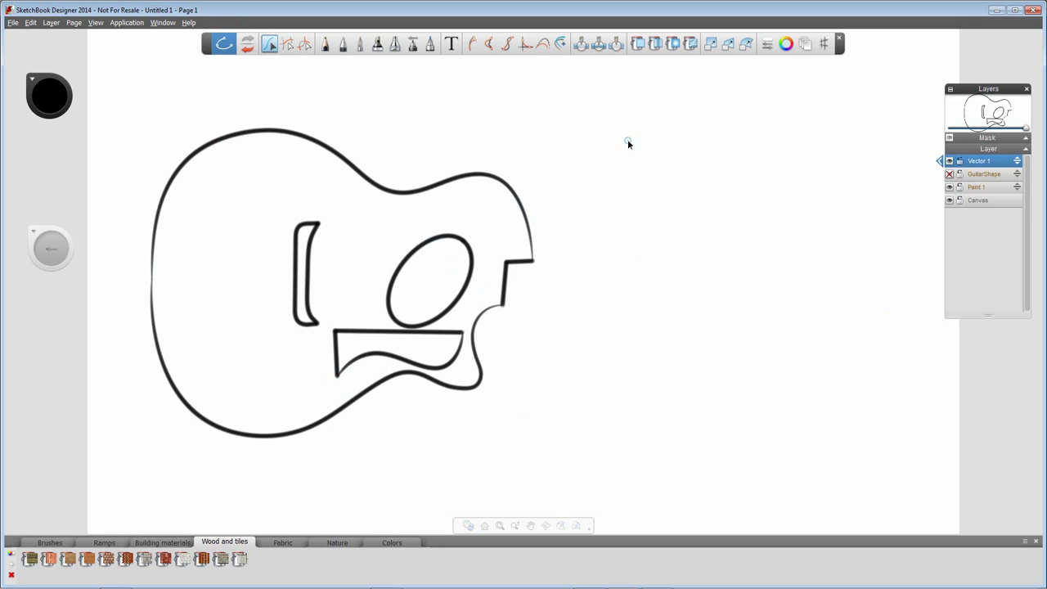
Fill the guitar body with the wood001 Afrormosia texture, leaving the sound hole, bridge and lower shape unfilled.
click(642, 48)
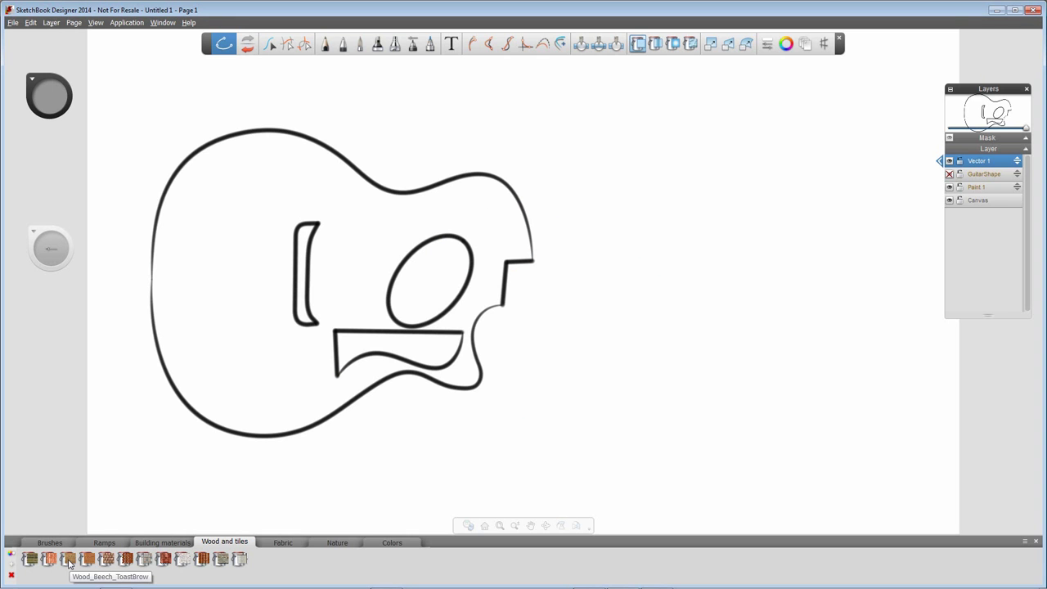
click(87, 560)
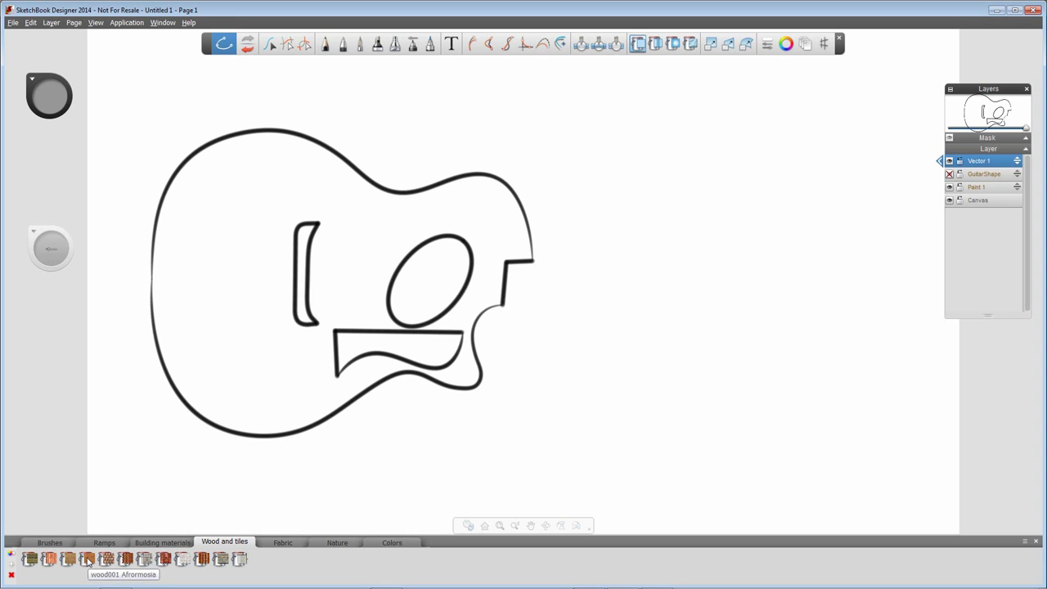
click(225, 259)
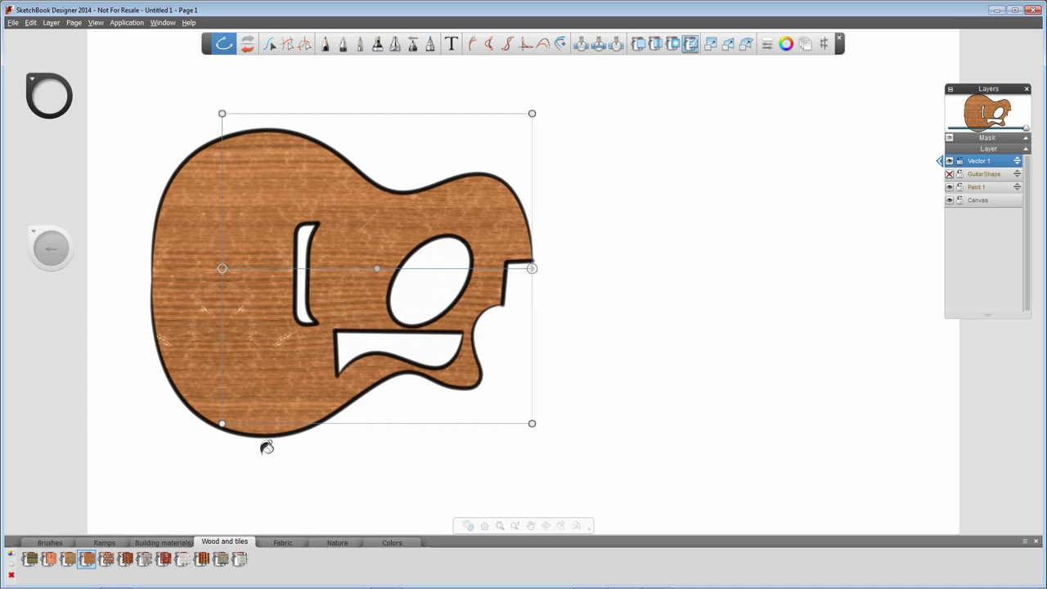
Warp the body's wood texture by shifting a corner of its frame and bending three edges so the grain curves with the body.
click(273, 434)
mouse_move(529, 115)
mouse_down()
mouse_move(426, 204)
mouse_move(521, 127)
mouse_up()
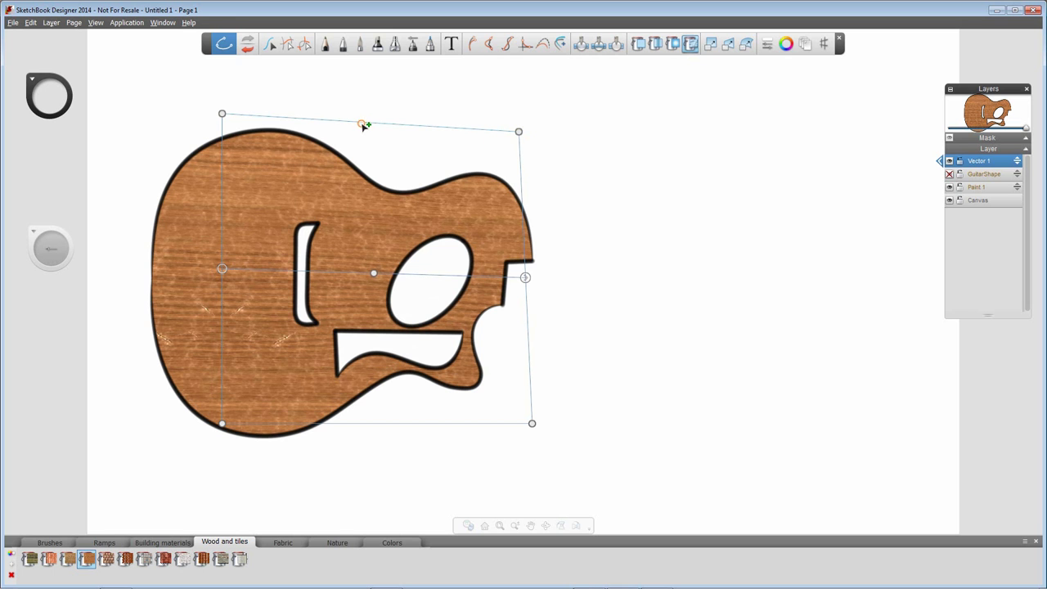
drag(361, 124, 360, 199)
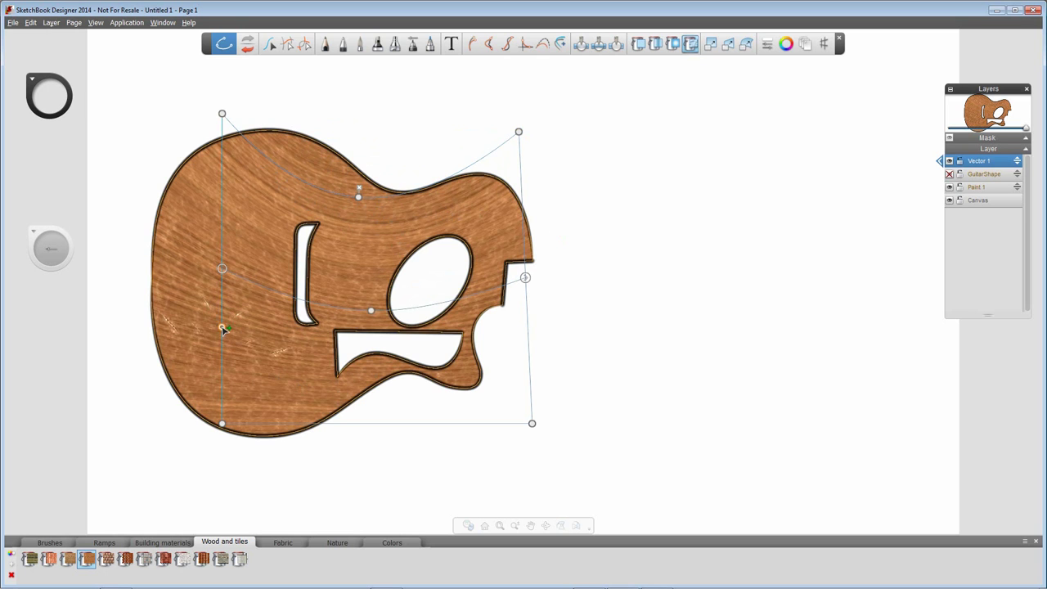
drag(225, 334, 264, 367)
drag(390, 425, 381, 445)
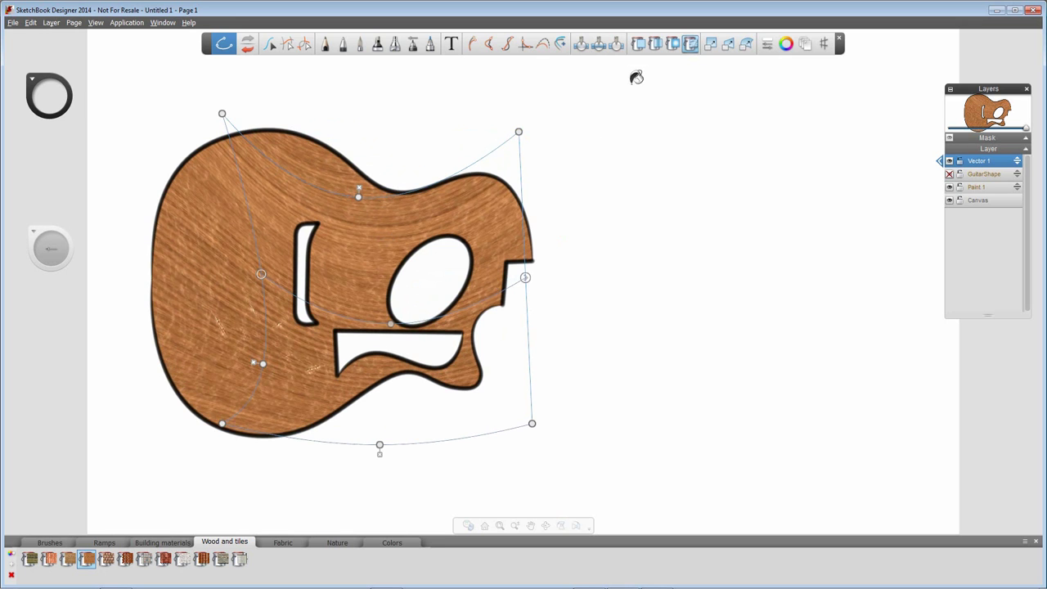
Fill the sound hole with a solid dark grey colour.
click(639, 46)
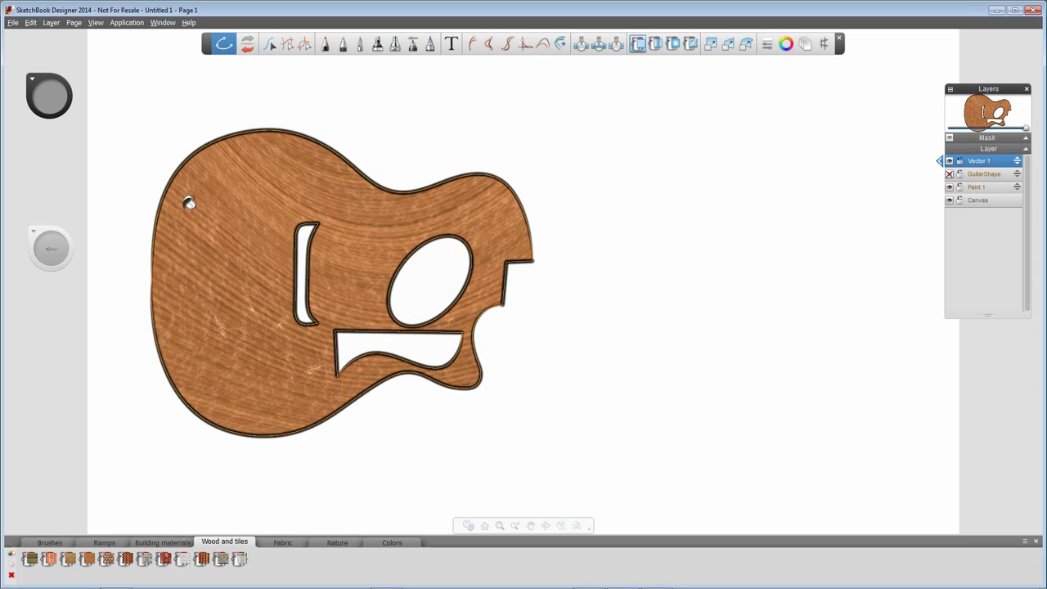
click(51, 105)
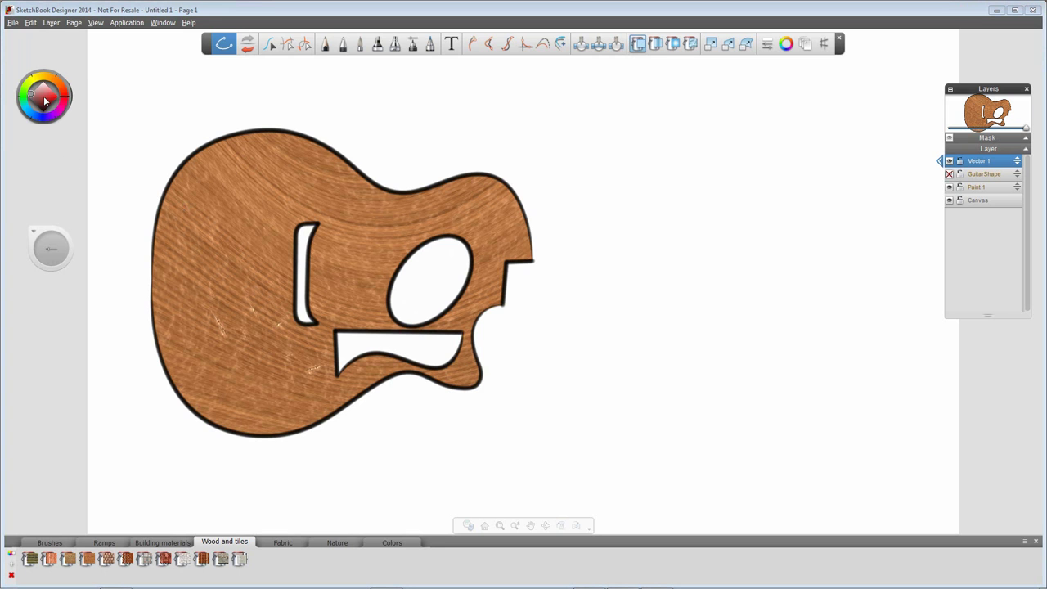
drag(40, 108, 43, 125)
click(40, 103)
click(417, 300)
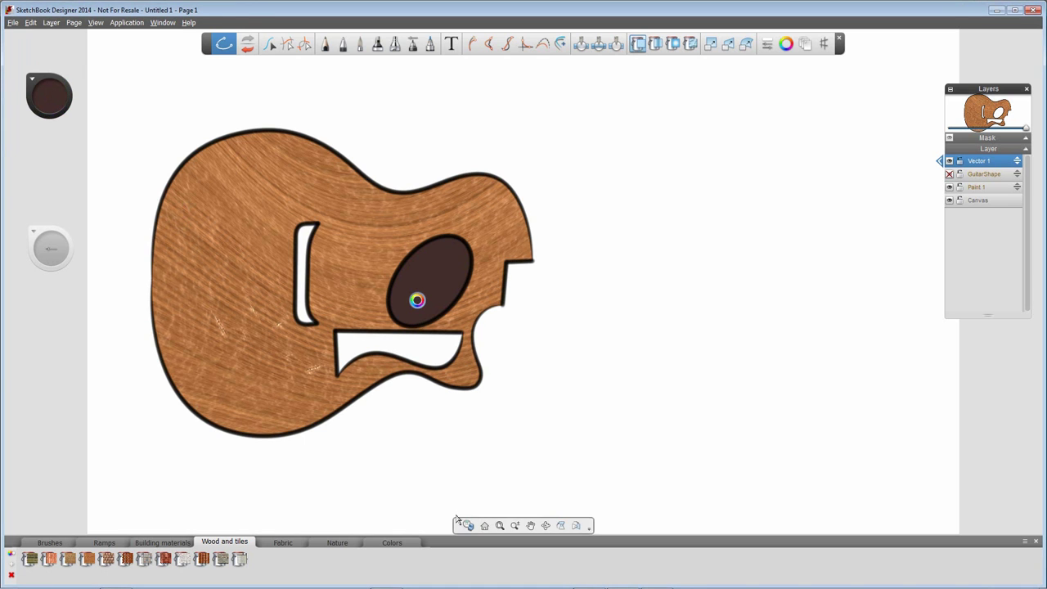
click(53, 106)
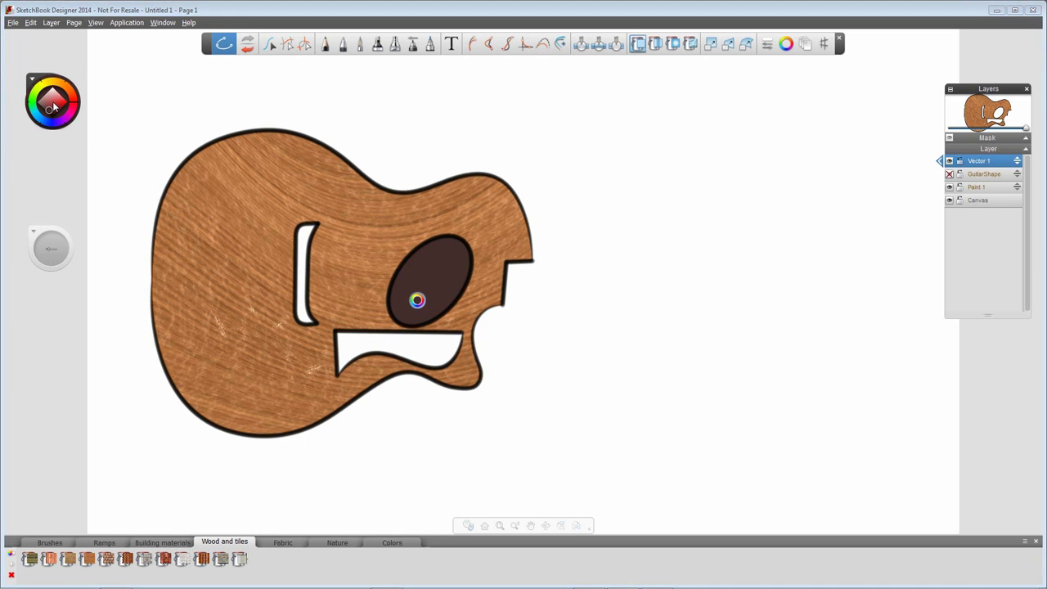
drag(53, 107, 47, 112)
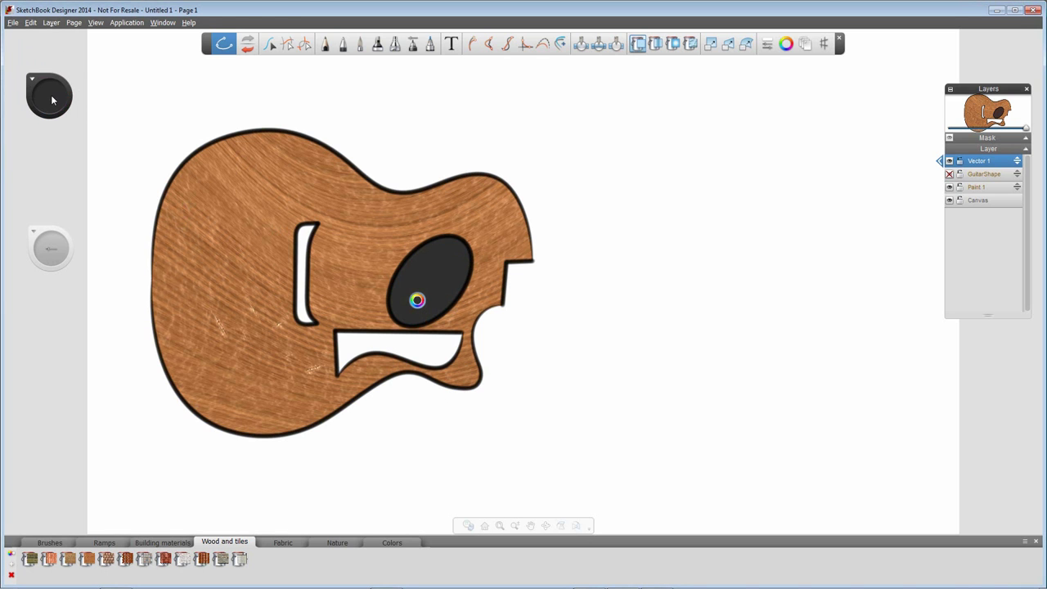
Fill the shape below the sound hole with the gold-brown ramp, and adjust the gradient frame to span the whole shape.
click(104, 542)
drag(145, 558, 321, 377)
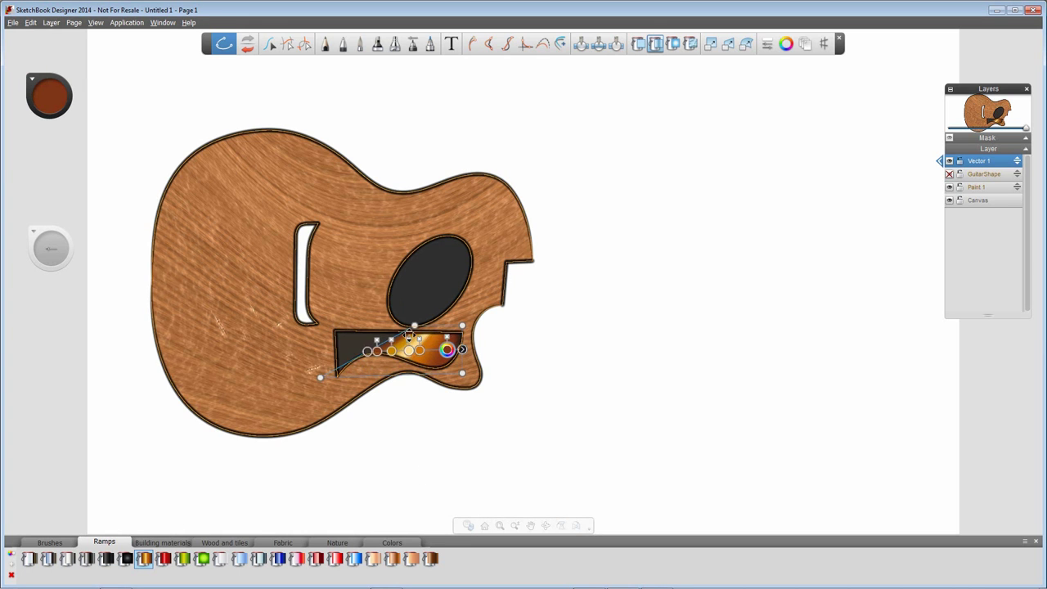
drag(415, 327, 328, 316)
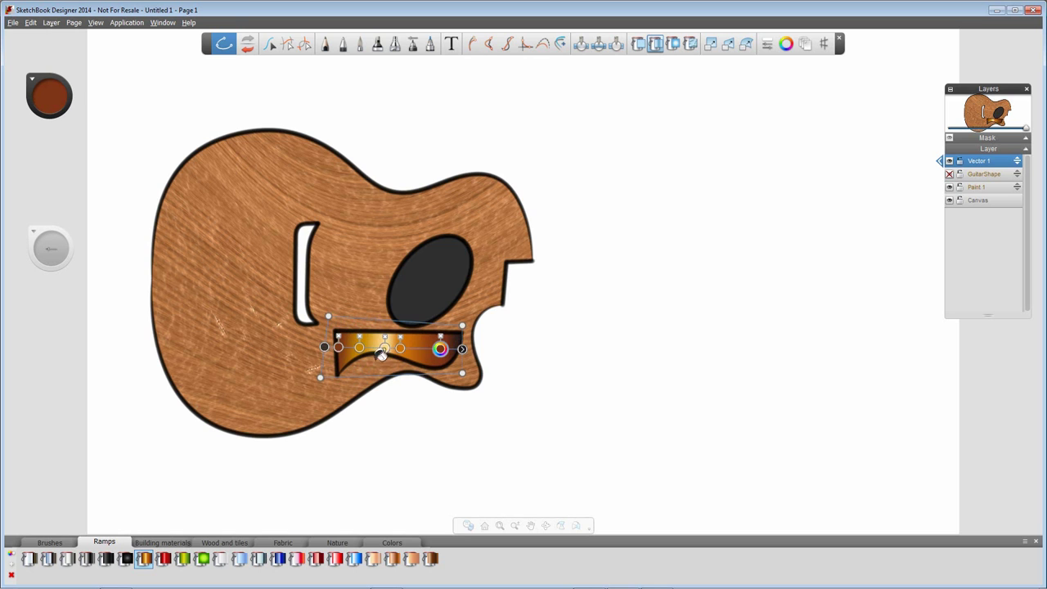
Fill the bridge with the same gold-brown ramp, and adjust its gradient frame so the colours run diagonally across the bridge.
drag(307, 240, 310, 309)
drag(307, 260, 290, 219)
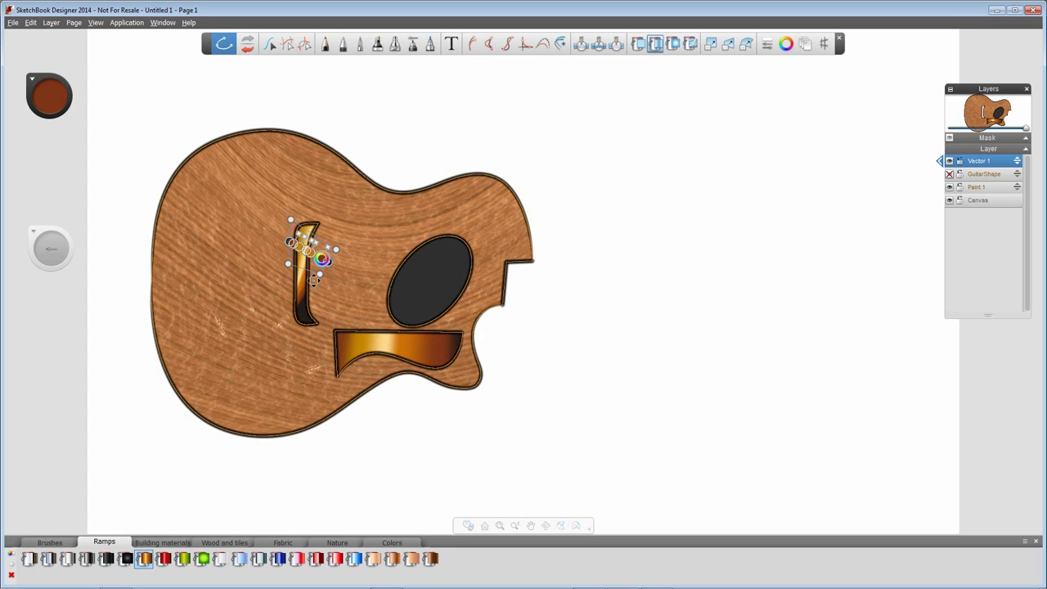
drag(315, 287, 318, 294)
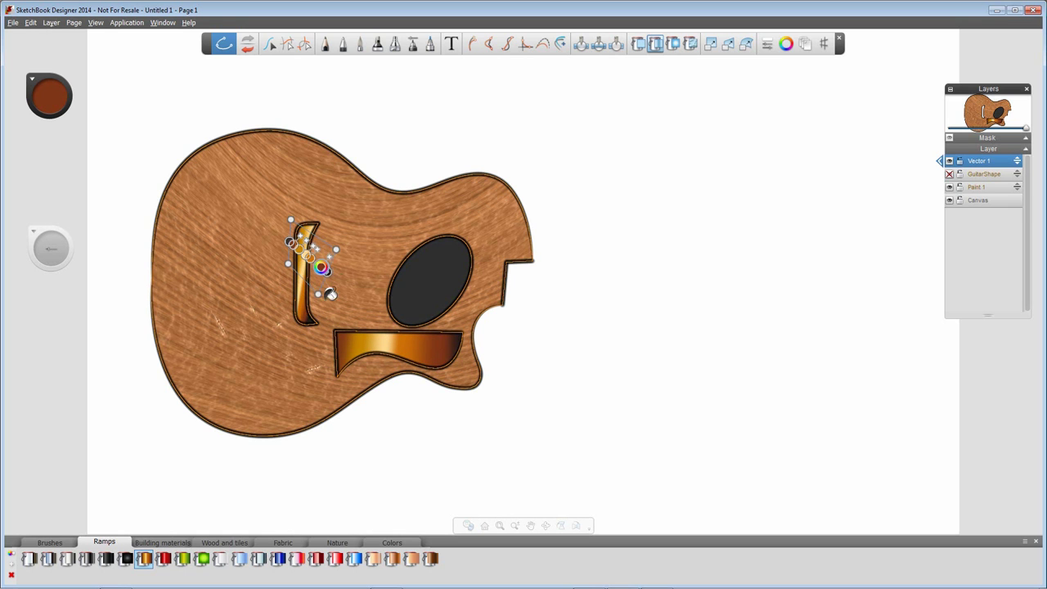
drag(335, 249, 276, 260)
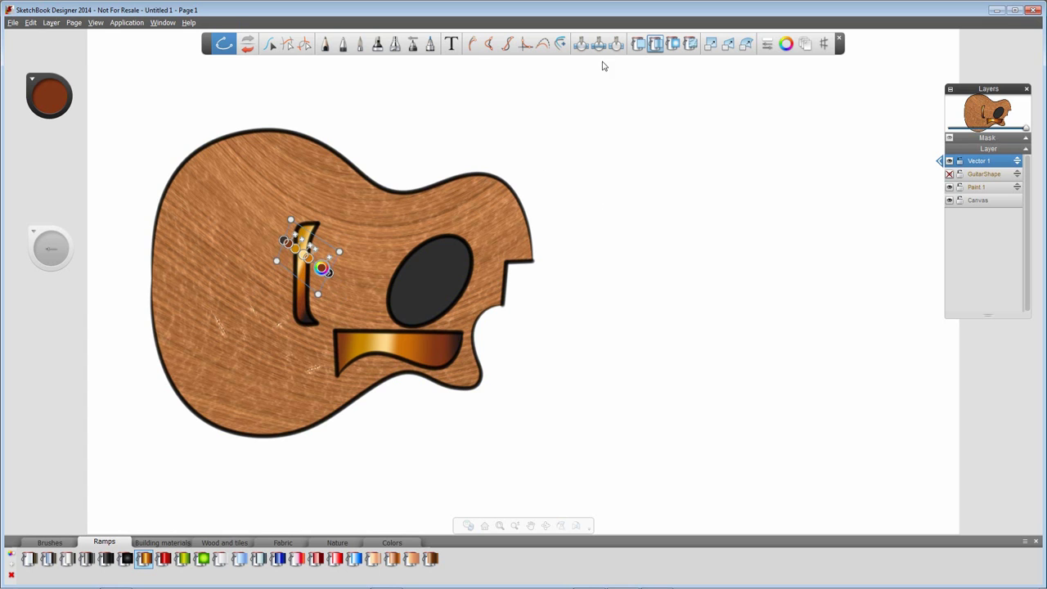
click(269, 43)
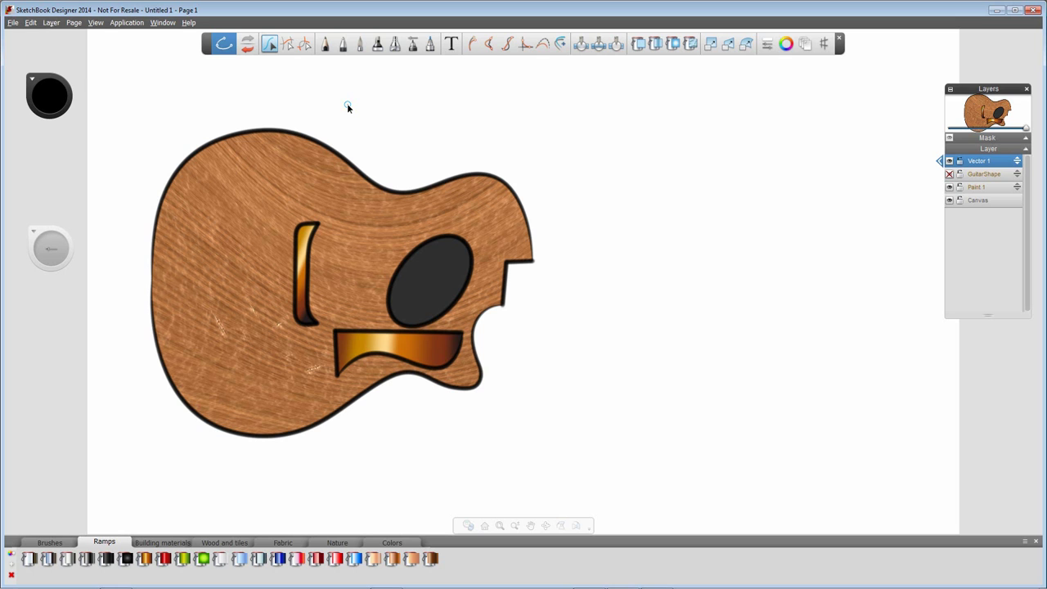
Save the design on the Desktop as GuitarBodyDesign in AutoCAD 2013 Drawing format, accepting the DWG compatibility notice.
click(13, 22)
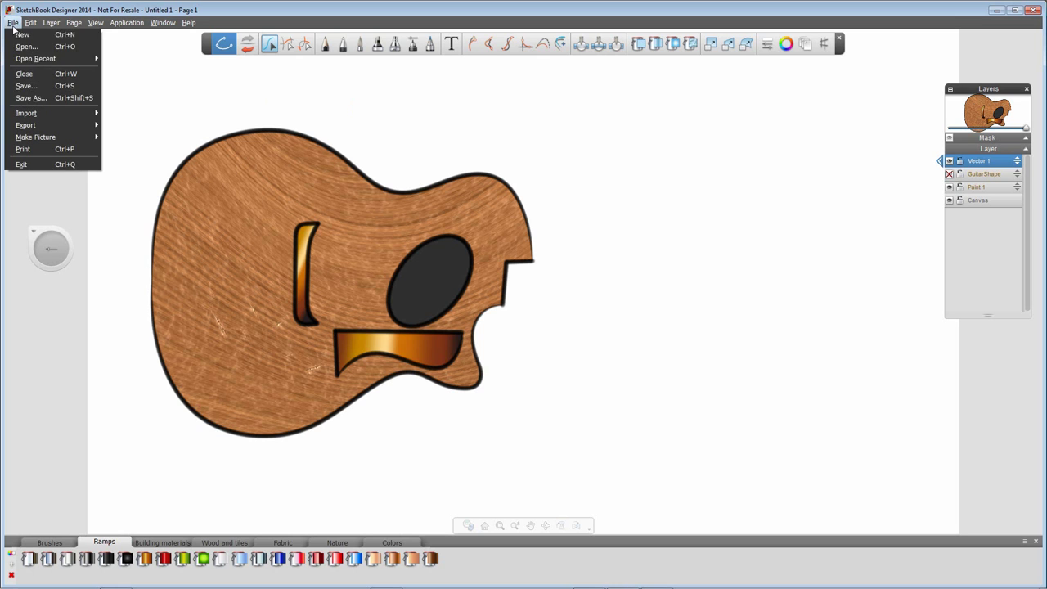
click(32, 97)
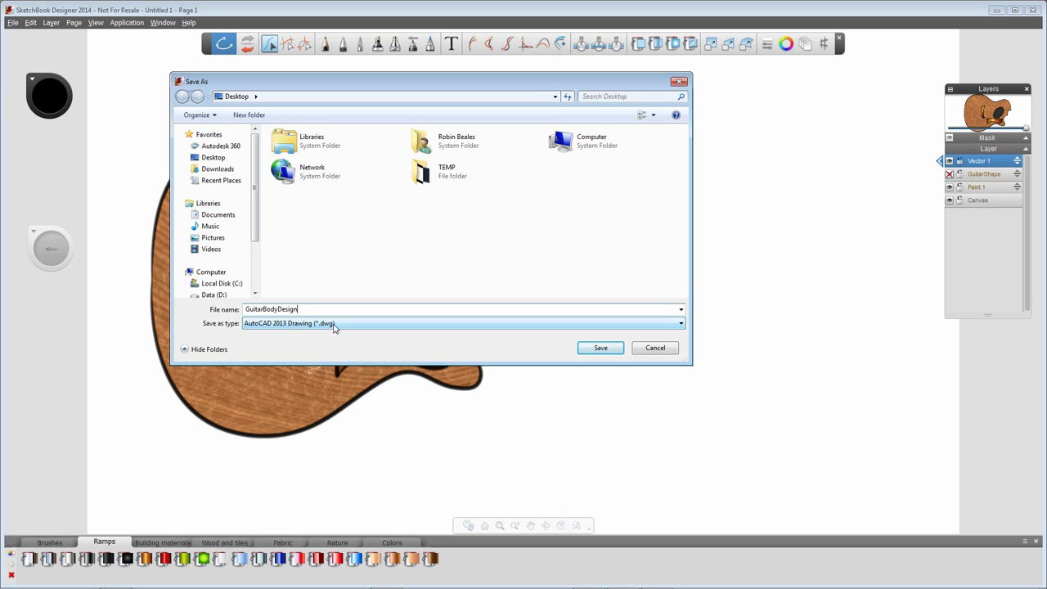
click(603, 349)
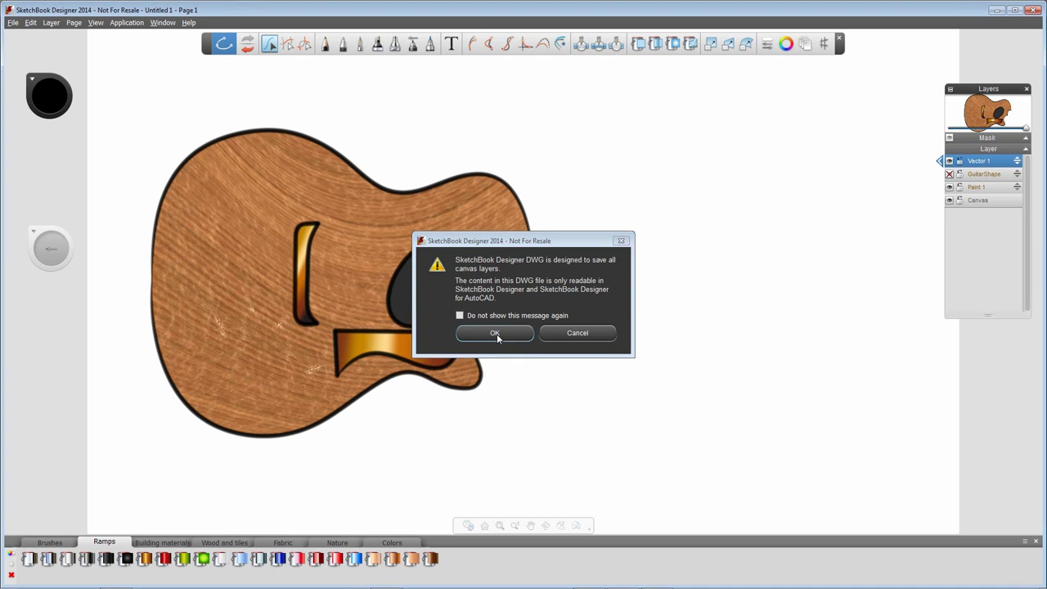
click(495, 333)
click(468, 288)
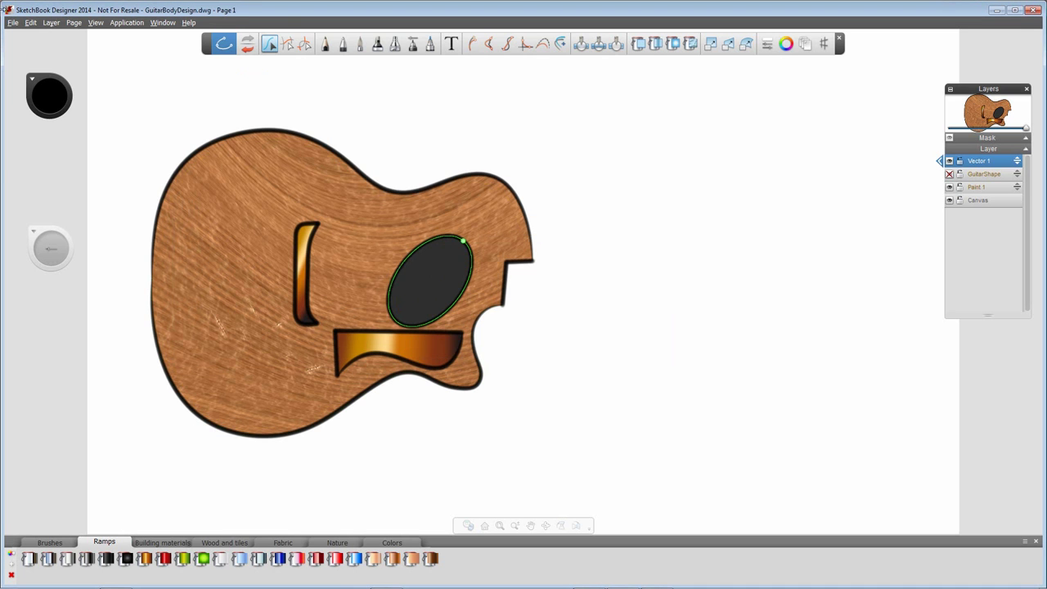
Export all curves as a DWG file named GuitarExport in the Guitar folder, with the paper size unit set to mm.
click(12, 22)
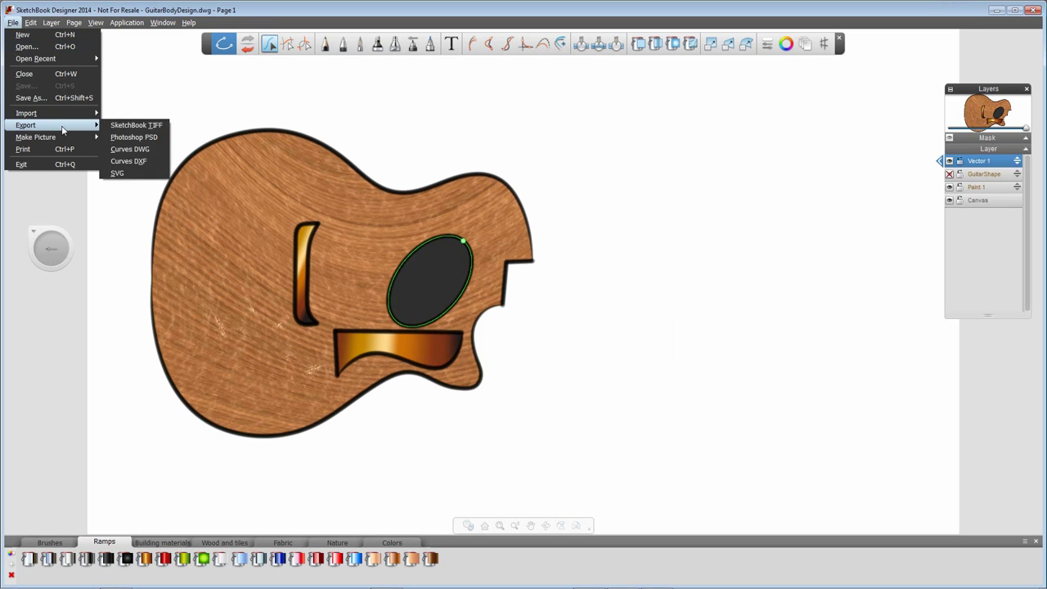
mouse_move(78, 136)
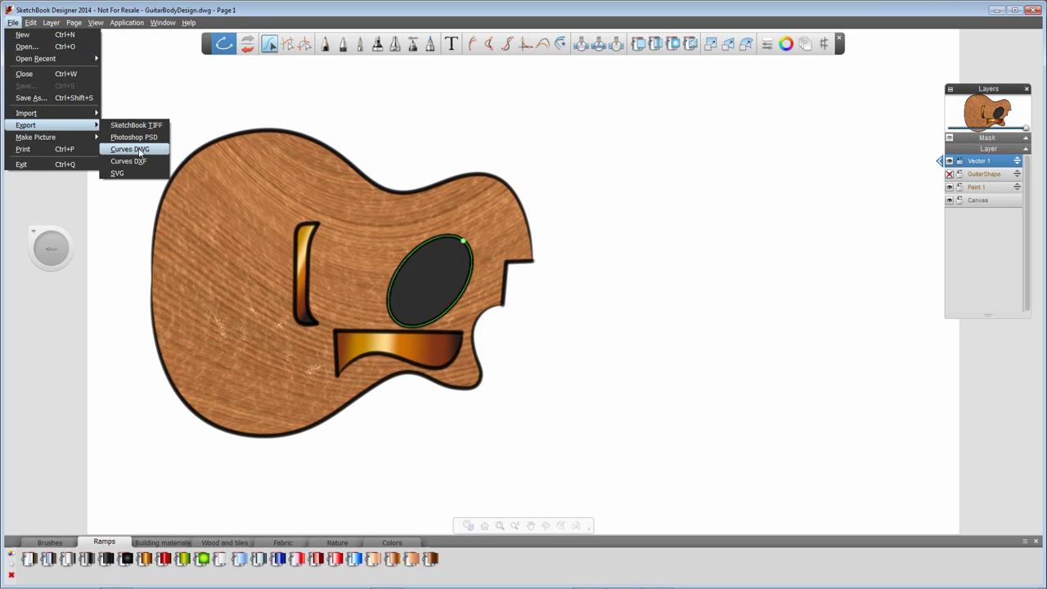
click(139, 149)
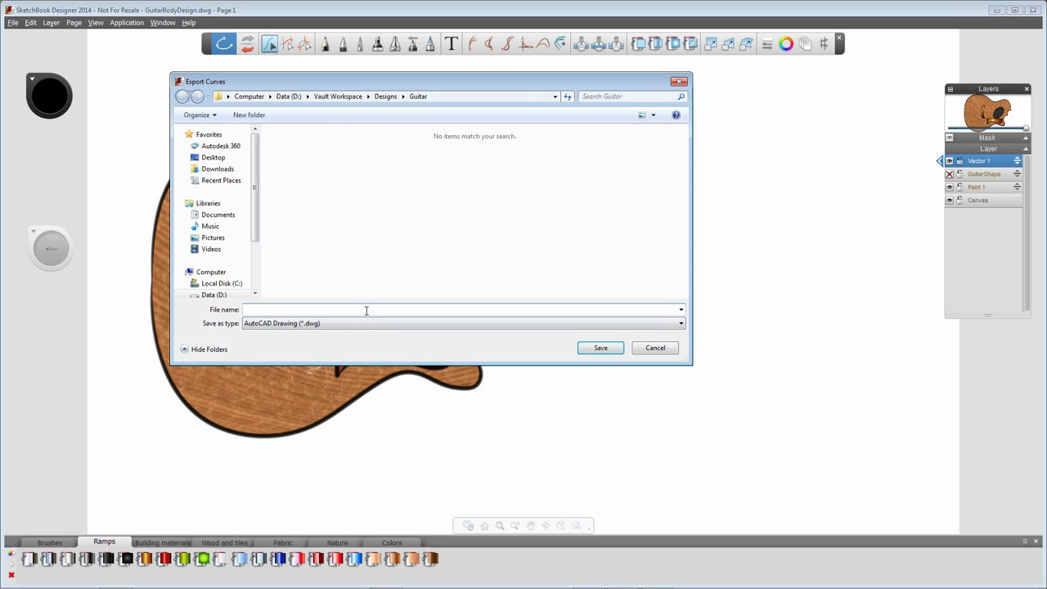
text(GuitarB)
click(610, 350)
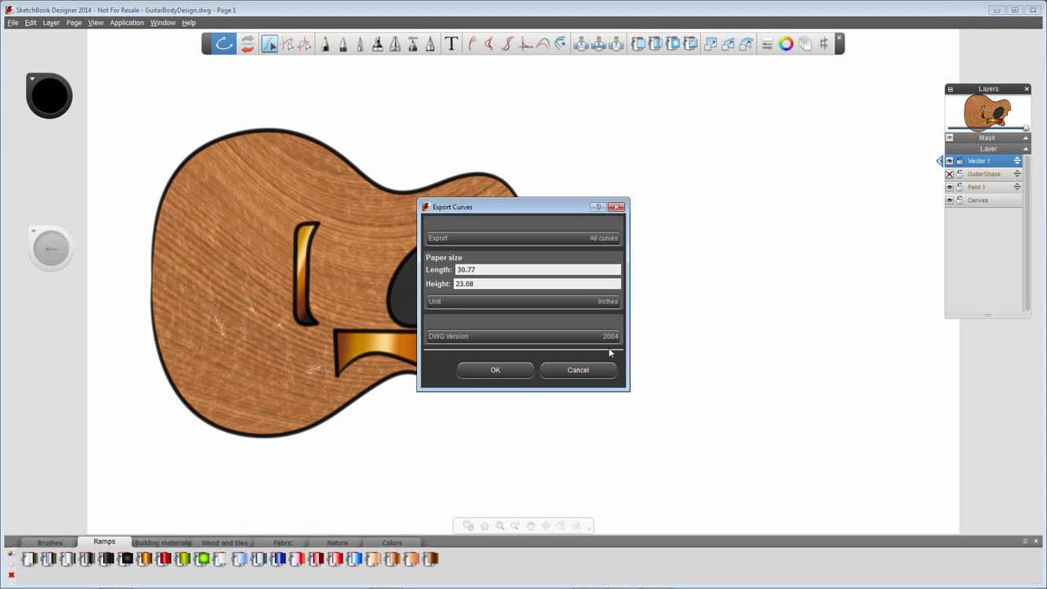
click(605, 302)
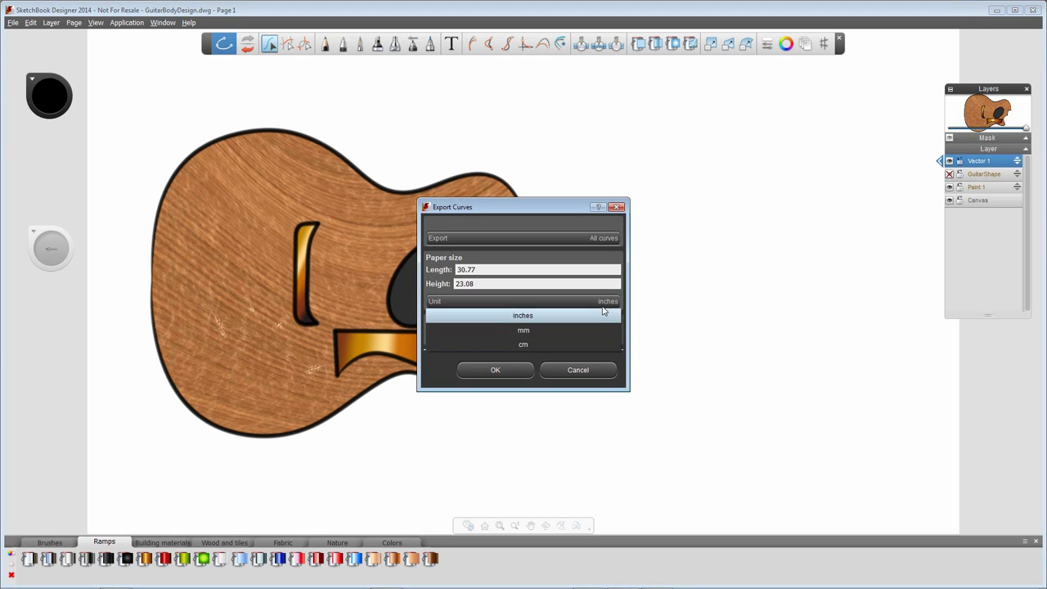
click(536, 338)
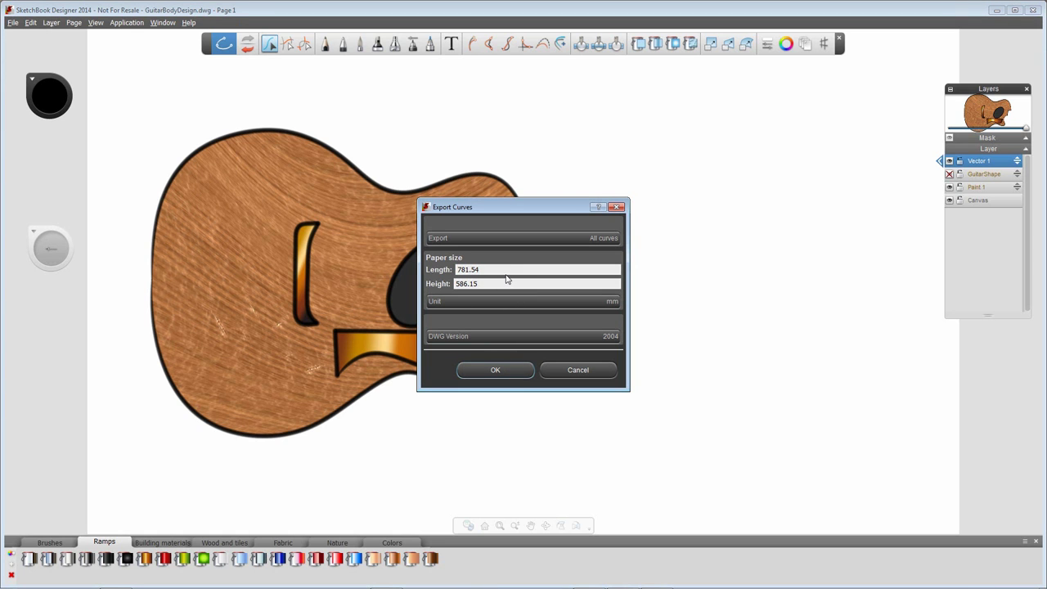
click(500, 372)
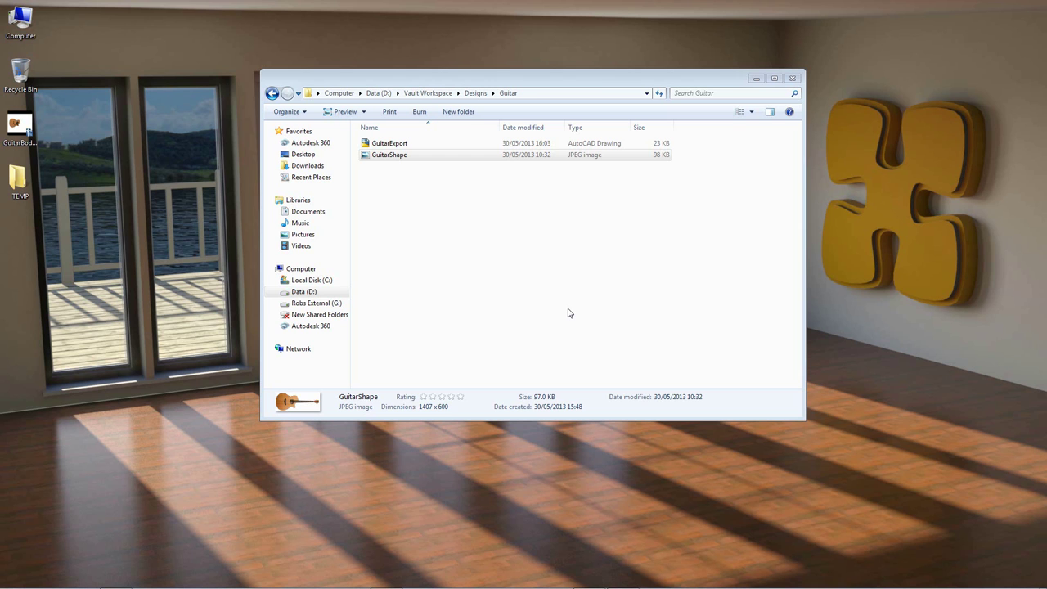
Switch to AutoCAD and open the GuitarExport drawing from the Guitar folder.
mouse_move(600, 583)
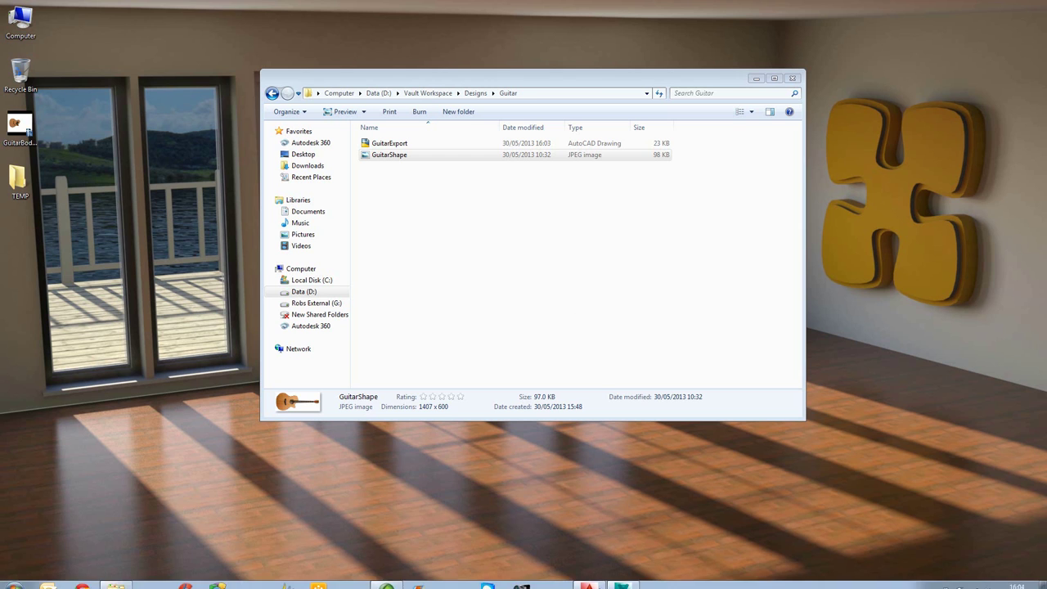
click(599, 581)
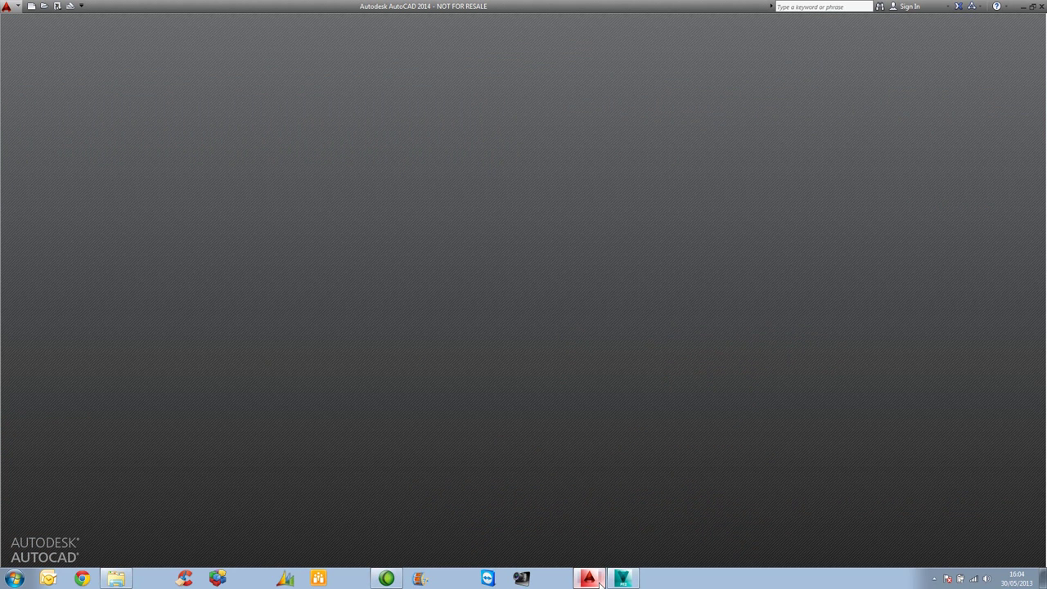
click(45, 7)
click(462, 201)
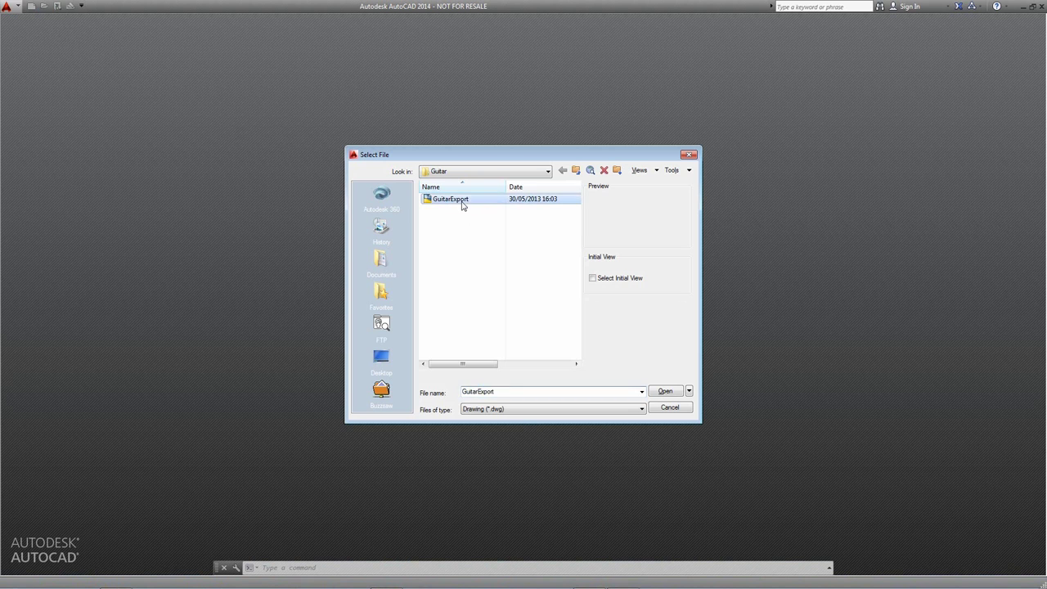
click(665, 392)
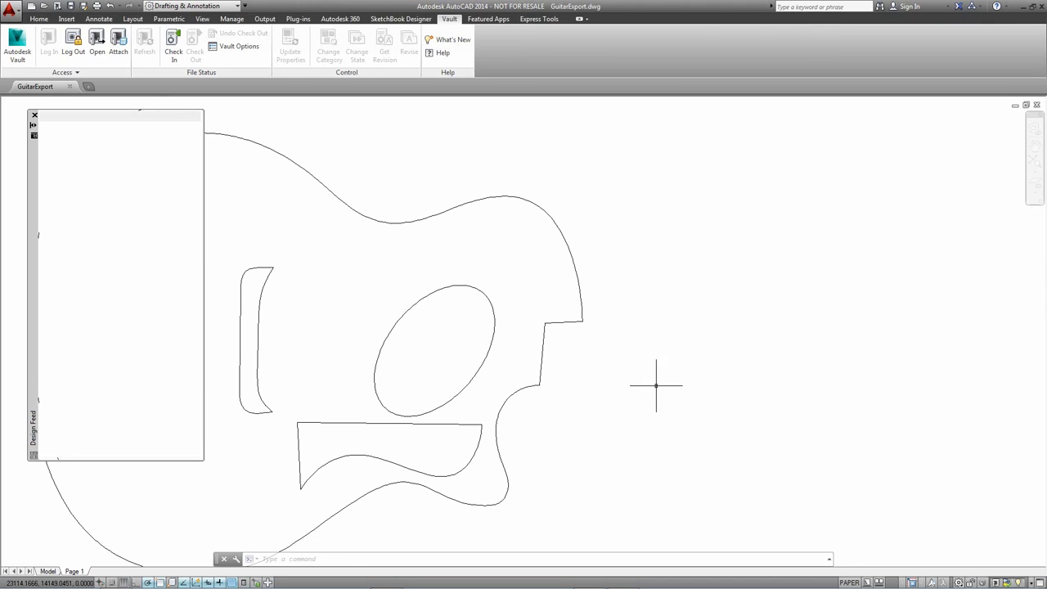
Examine the exported guitar curves on the Page 1 layout and the grips along them.
scroll(657, 336, up, 1)
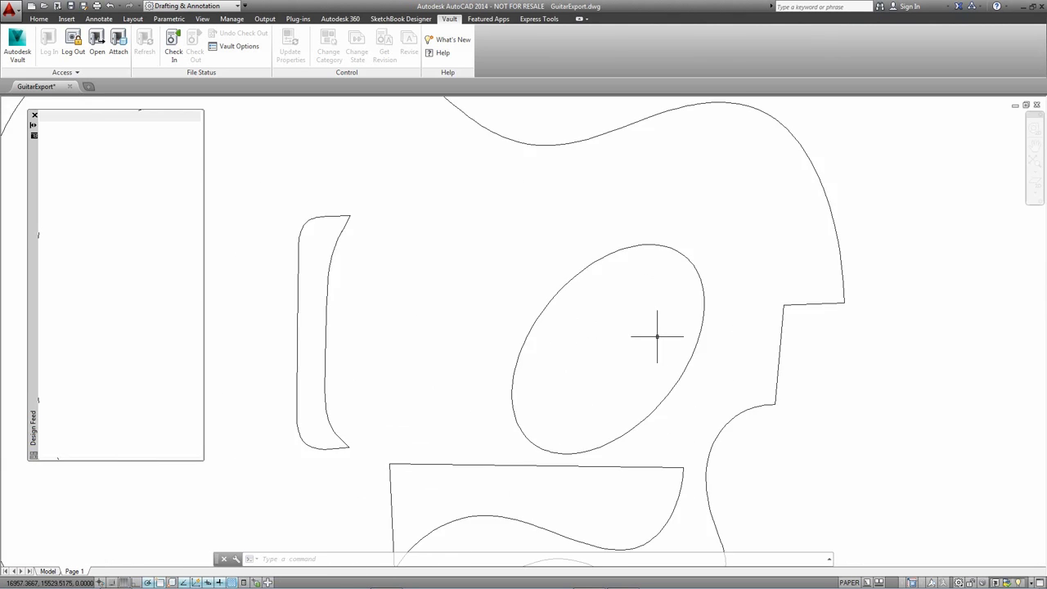
scroll(659, 339, down, 4)
scroll(659, 344, up, 2)
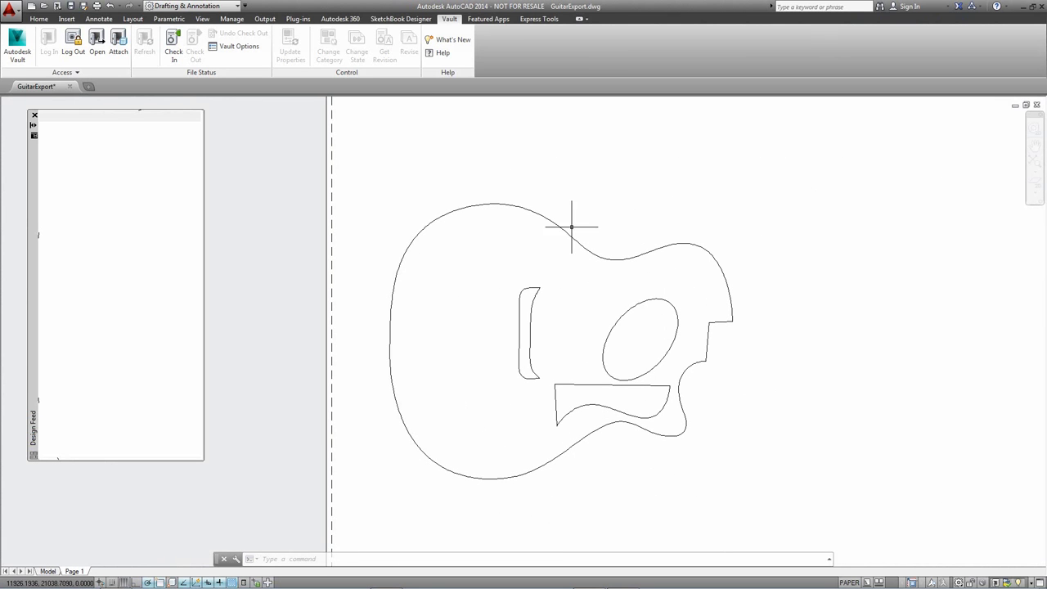
scroll(553, 231, up, 2)
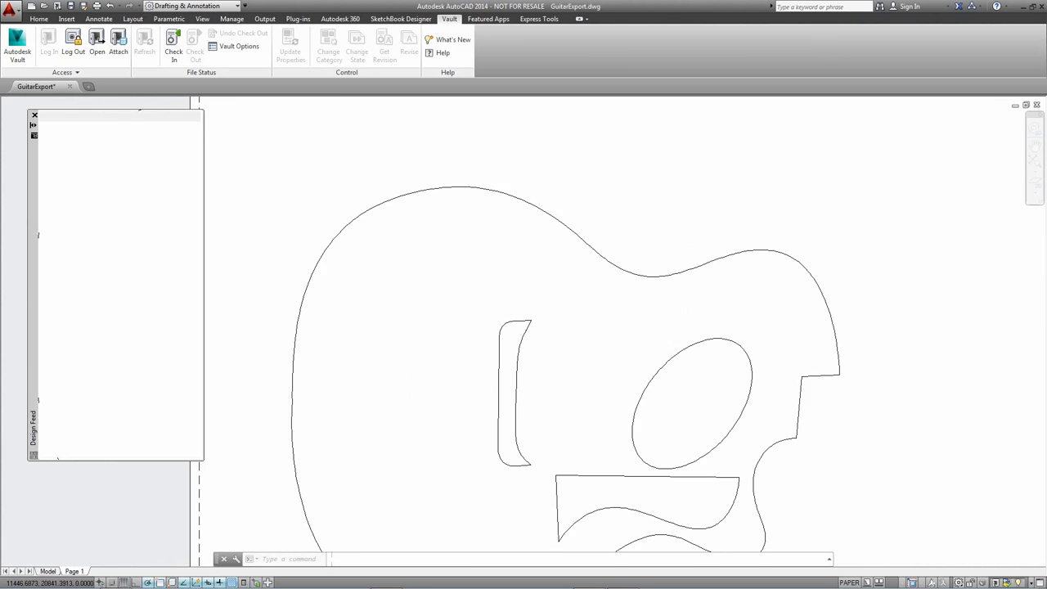
scroll(553, 229, down, 5)
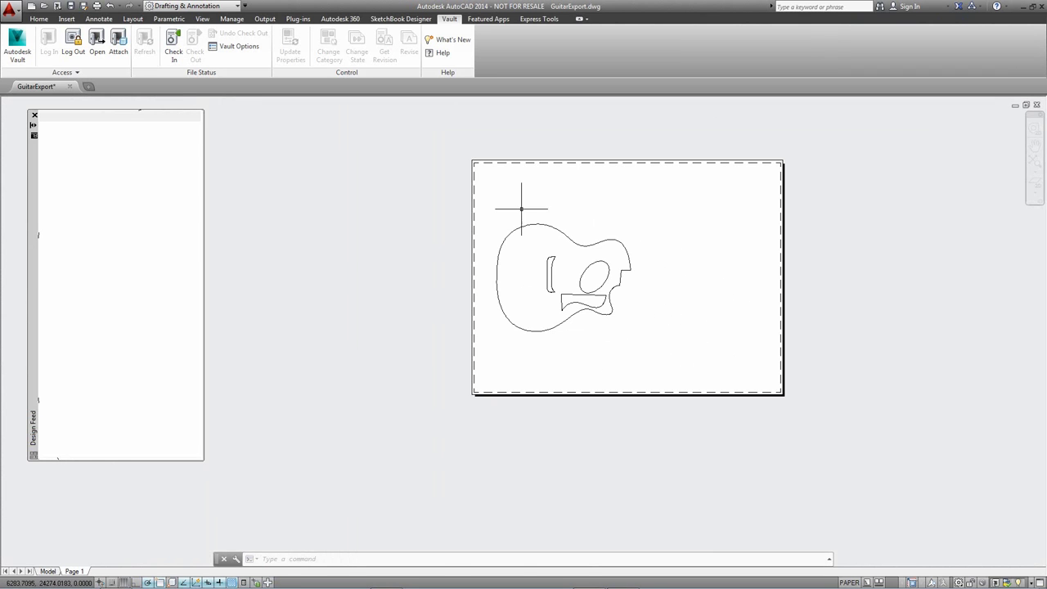
click(451, 145)
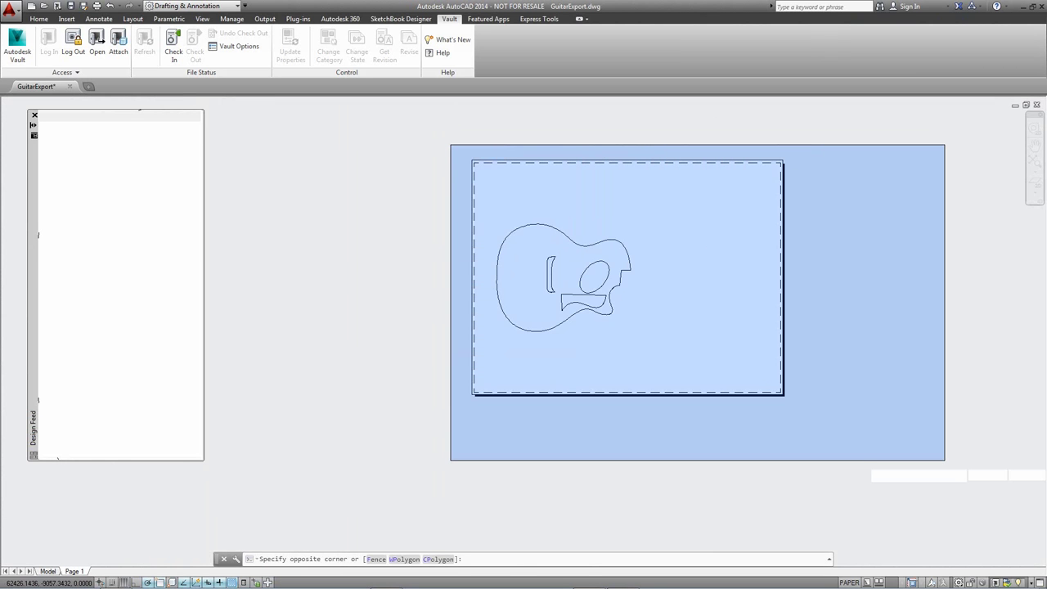
click(945, 461)
click(944, 460)
key(Escape)
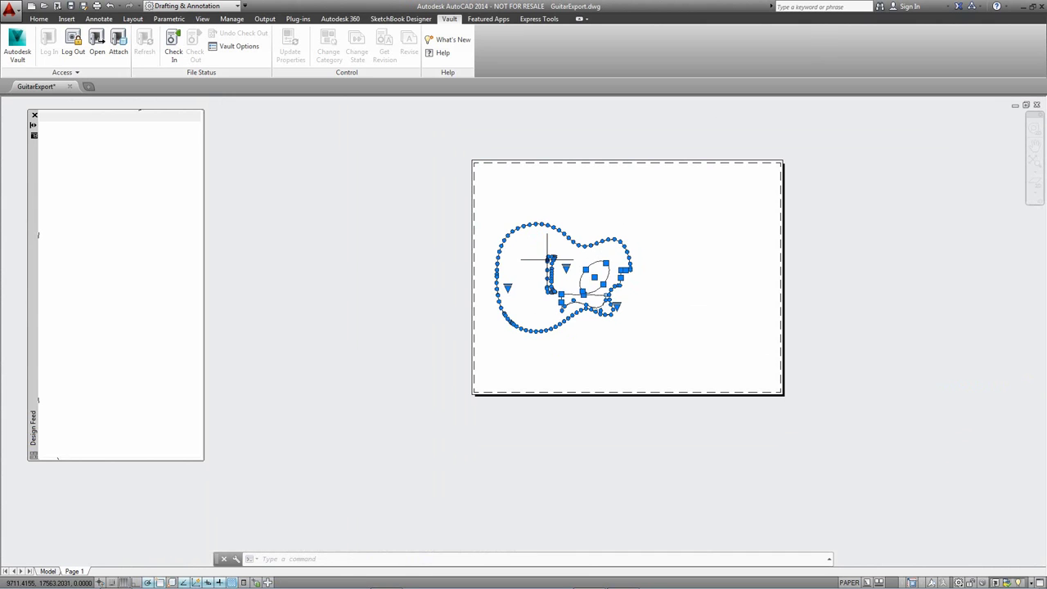
click(760, 274)
key(Escape)
key(Escape)
key(Escape)
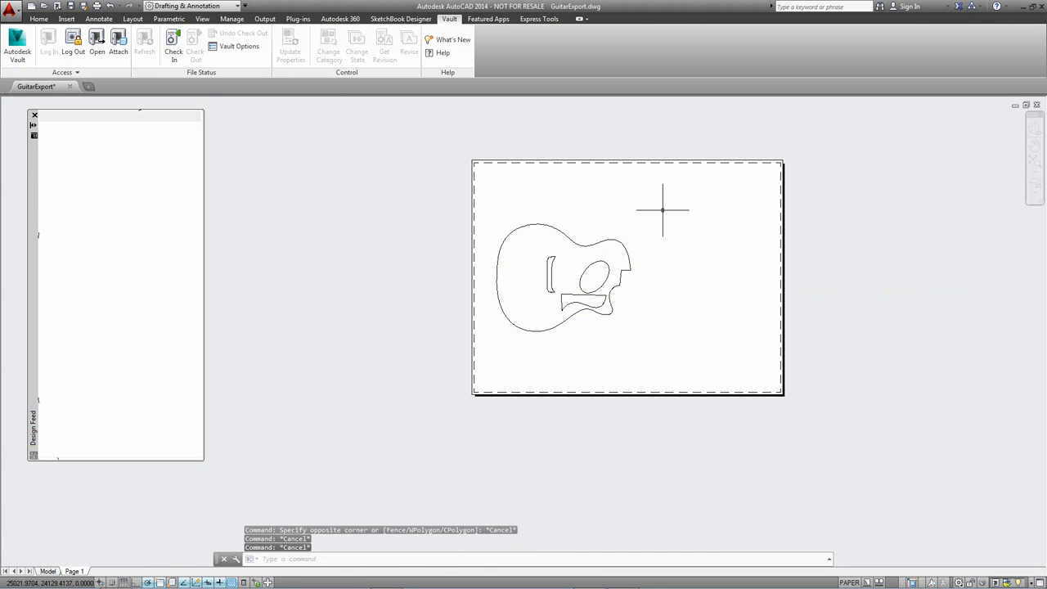
Cut all the guitar curves from the Page 1 layout and paste them into model space at 0,0.
click(662, 209)
click(488, 350)
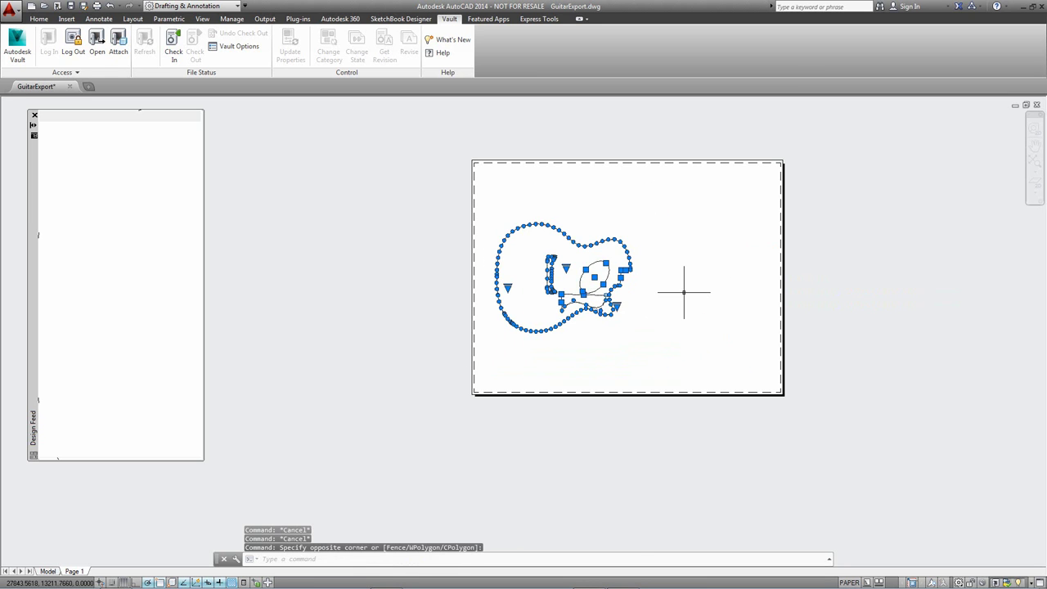
key(ctrl+x)
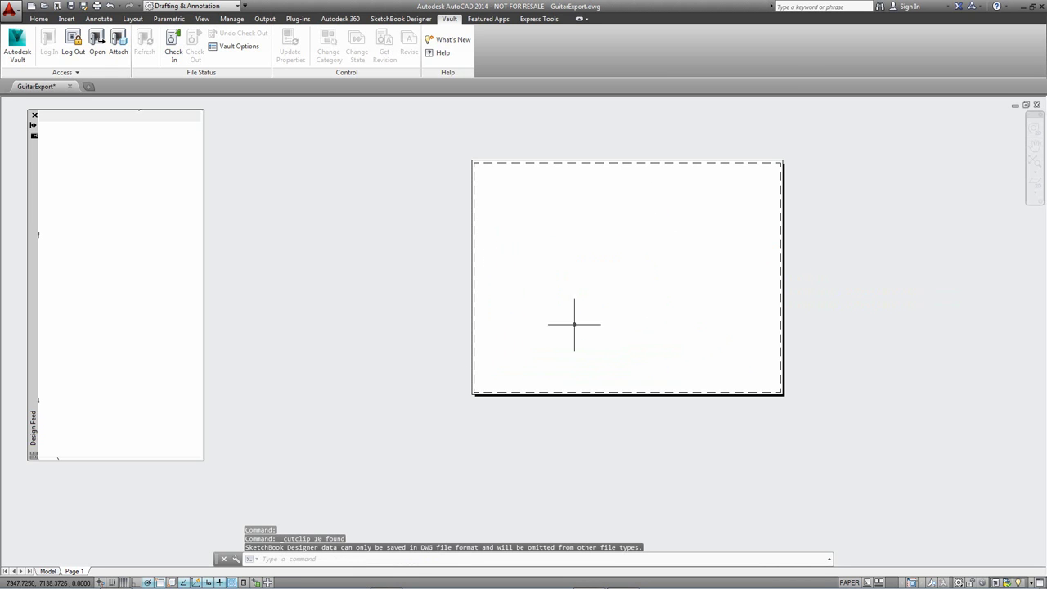
click(48, 571)
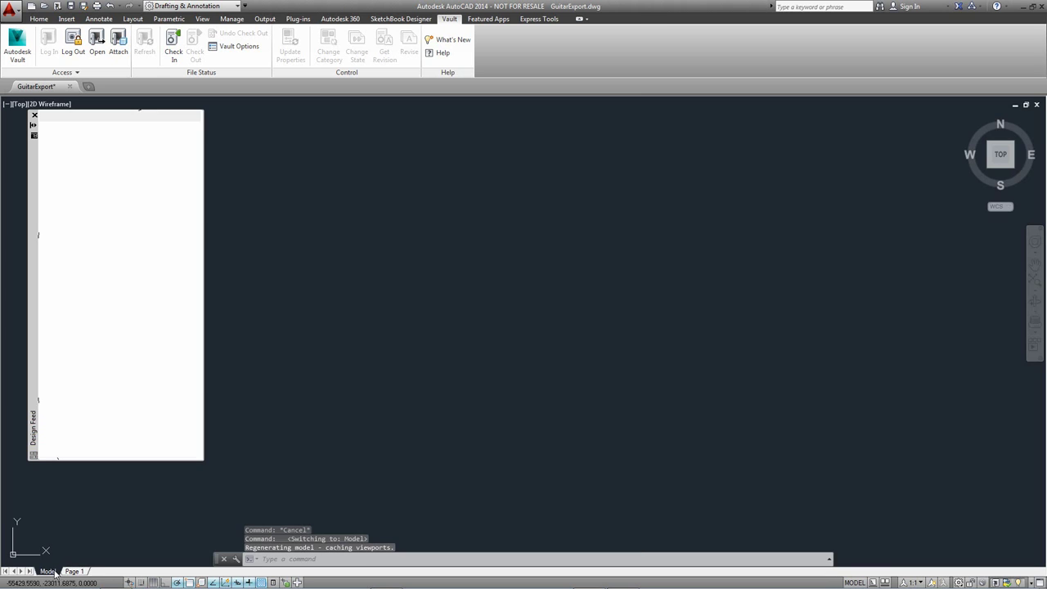
key(ctrl+v)
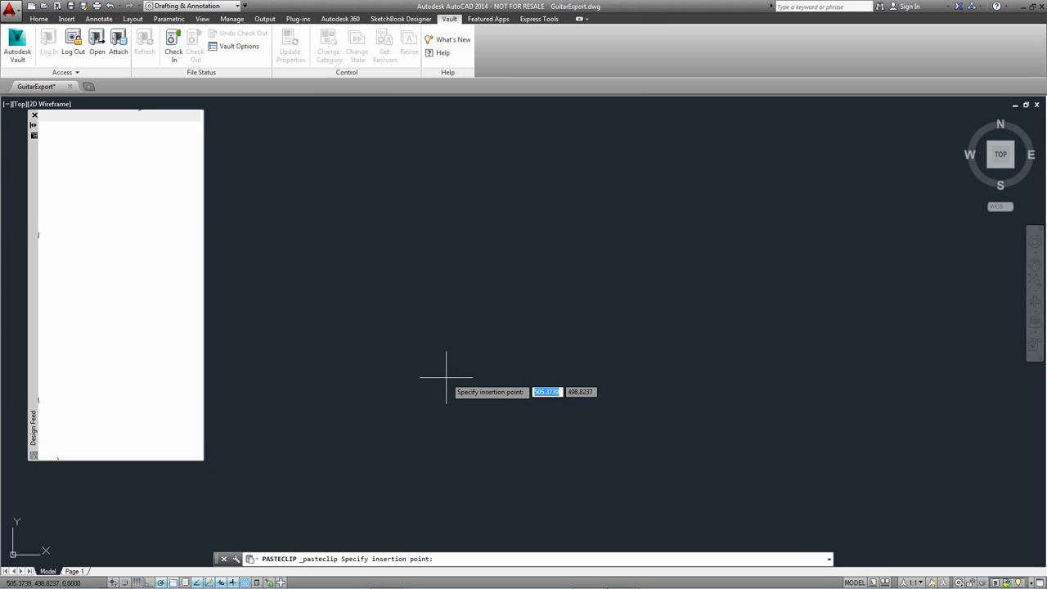
text(0,0)
key(Return)
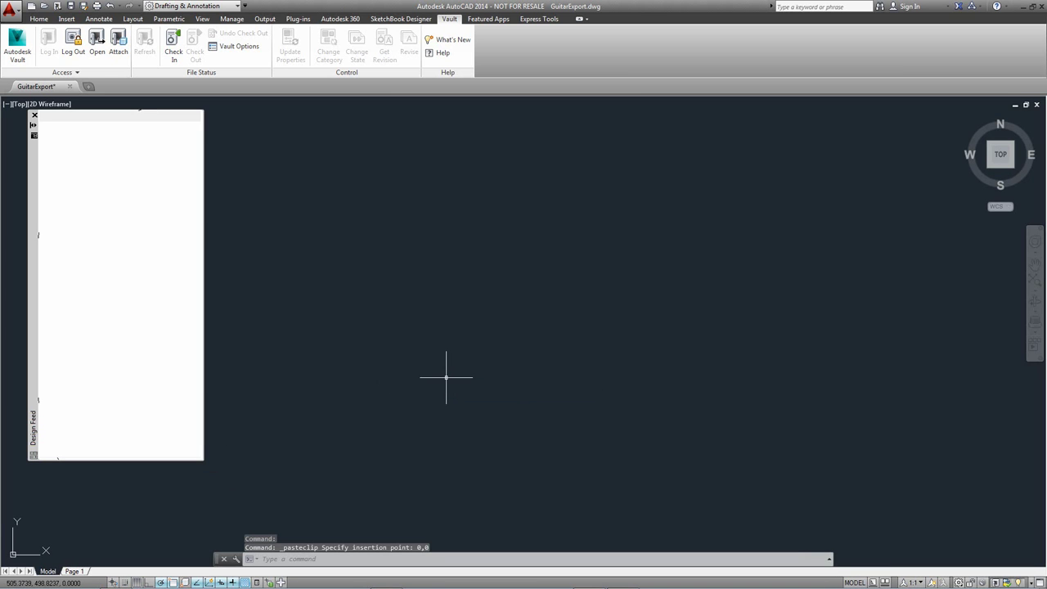
Fit the drawing to its extents and inspect the control vertices on all the pasted guitar curves.
text(z)
key(Return)
text(e)
key(Return)
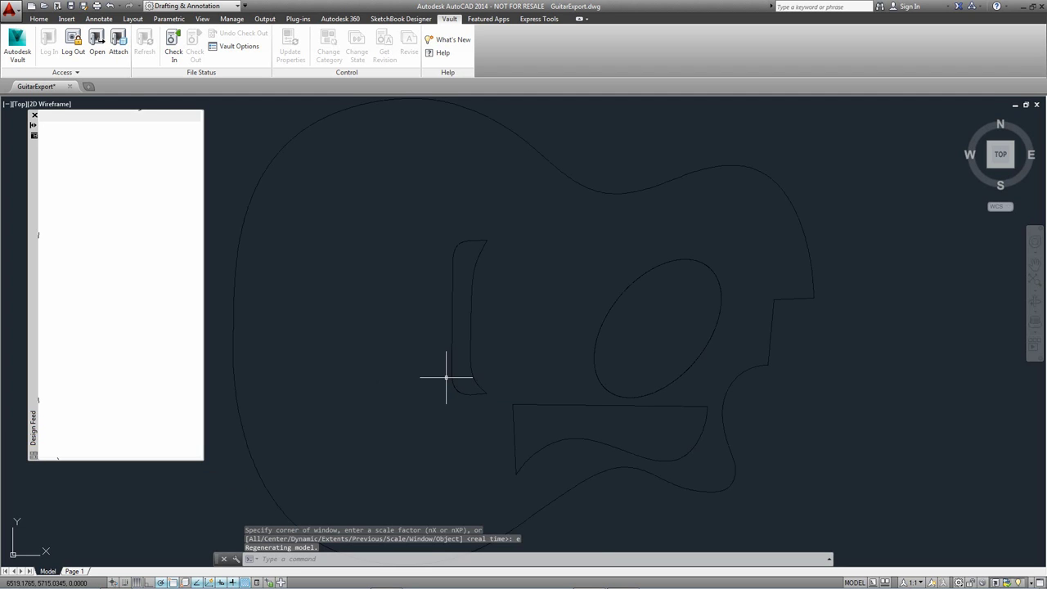
scroll(446, 376, down, 5)
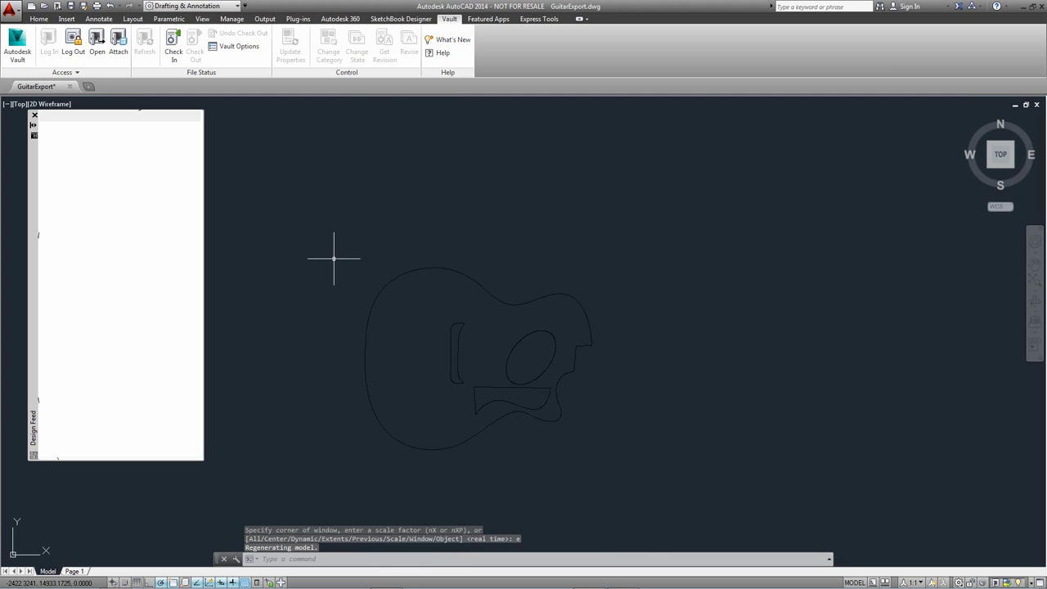
click(323, 237)
click(648, 466)
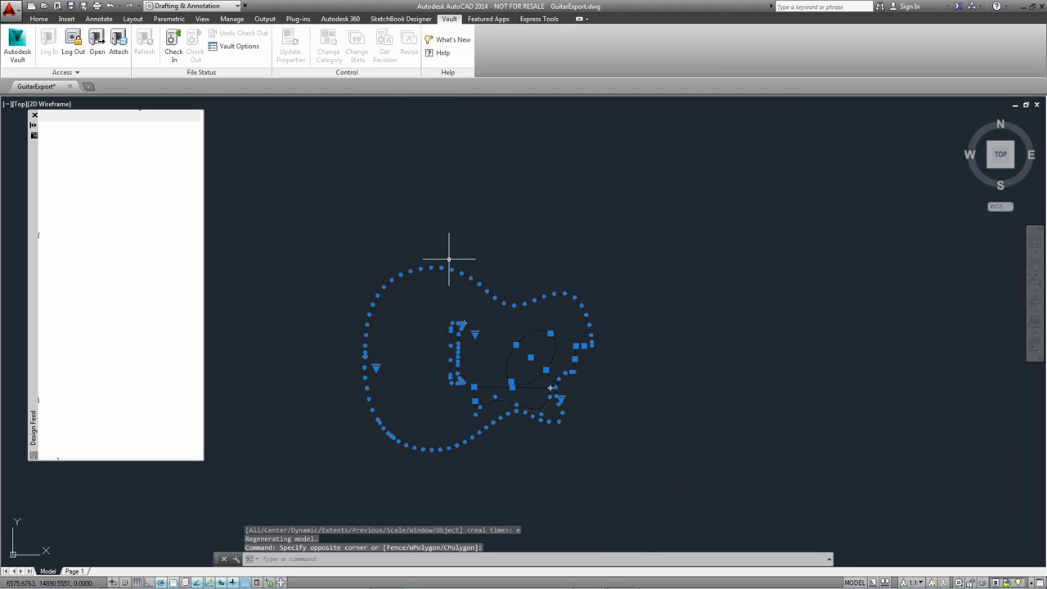
click(38, 18)
click(345, 60)
click(335, 68)
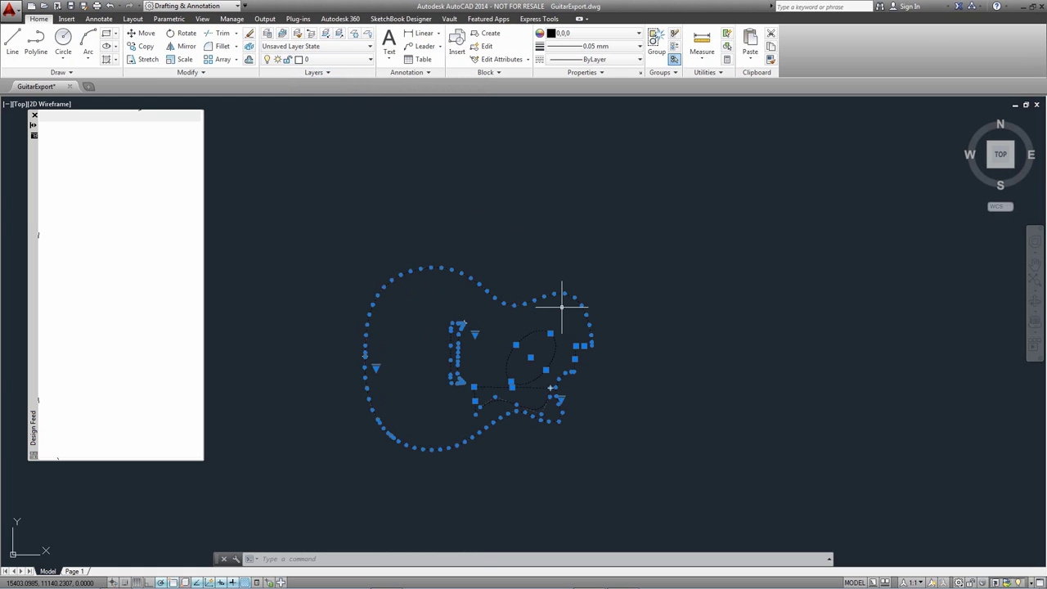
scroll(596, 350, up, 2)
mouse_move(470, 320)
middle_down()
mouse_move(495, 299)
mouse_move(561, 280)
middle_up()
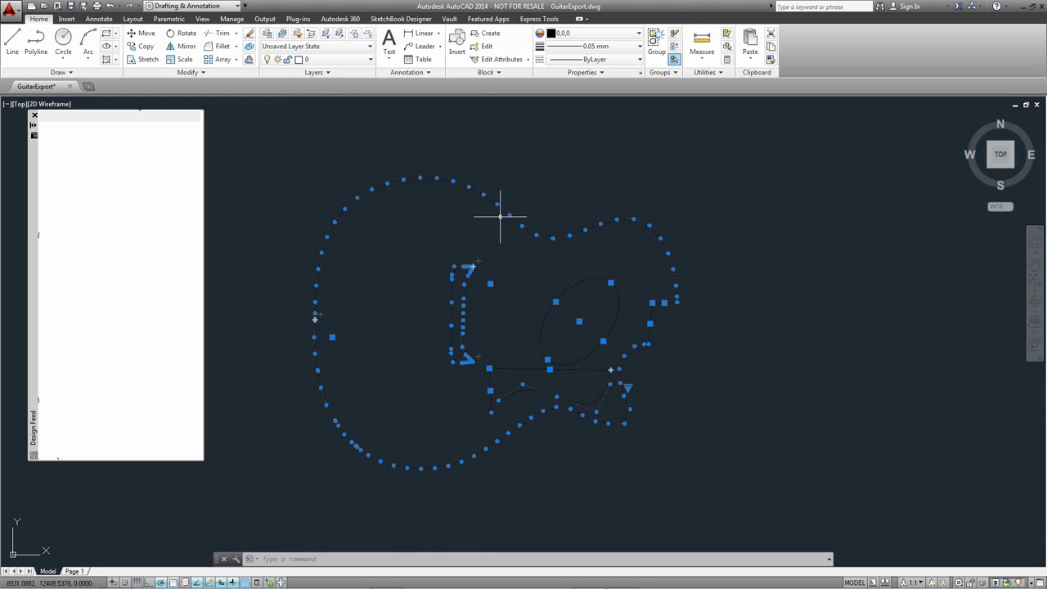
click(323, 277)
key(Escape)
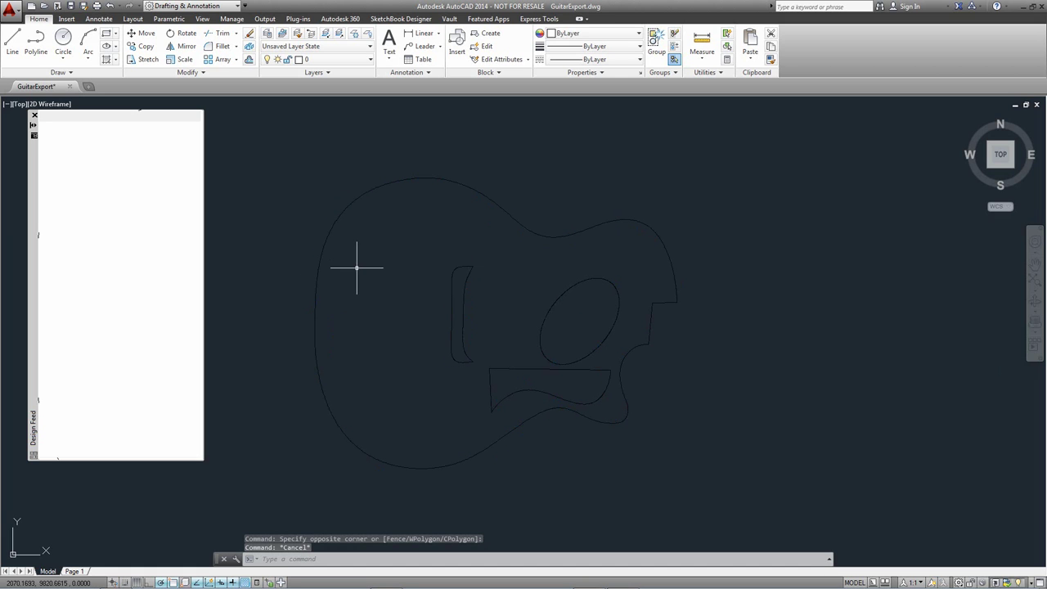
Switch the workspace to 3D Modeling and bring up the surface tools.
click(218, 7)
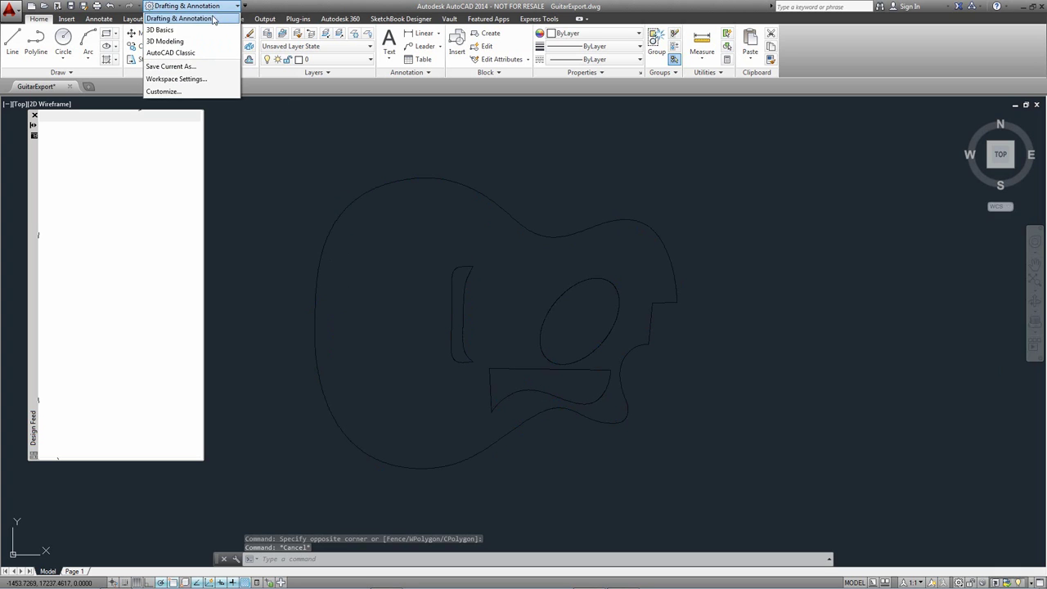
click(171, 41)
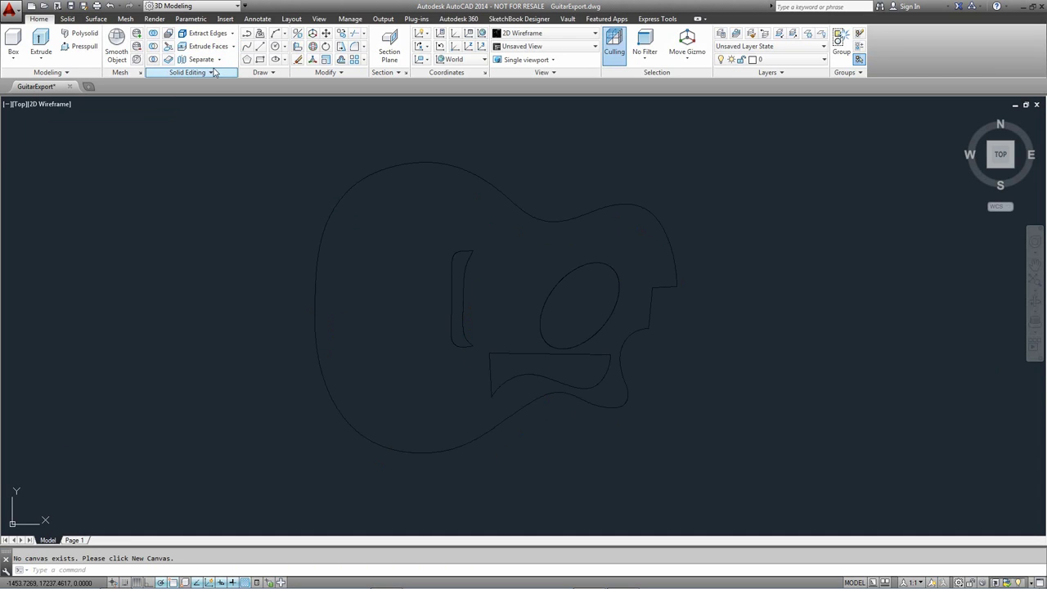
click(95, 19)
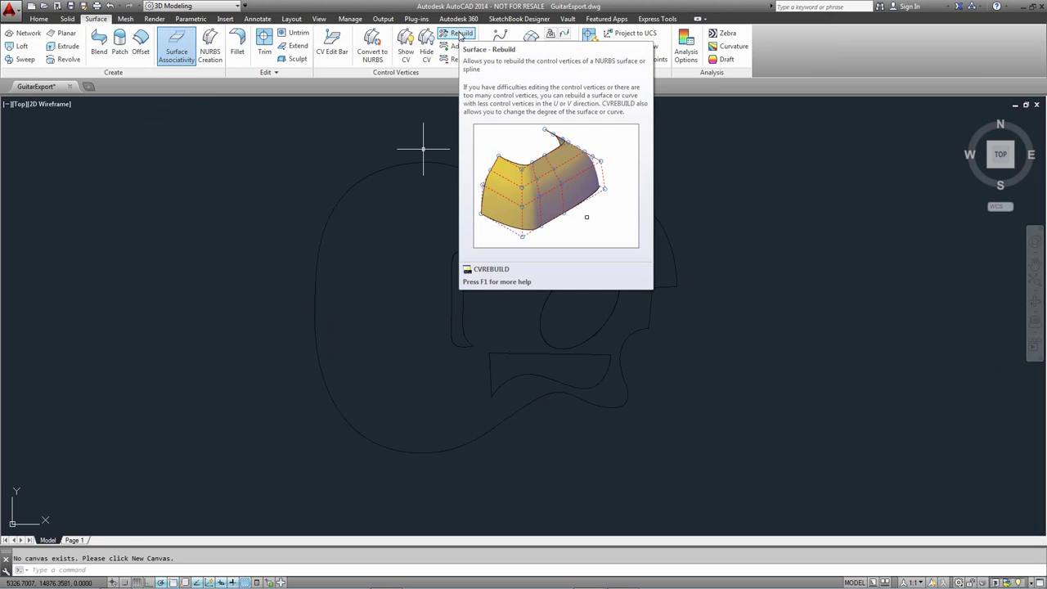
Rebuild the guitar body's upper outline curve with 20 control vertices and degree 5, previewing the deviation and deleting the original geometry.
click(460, 33)
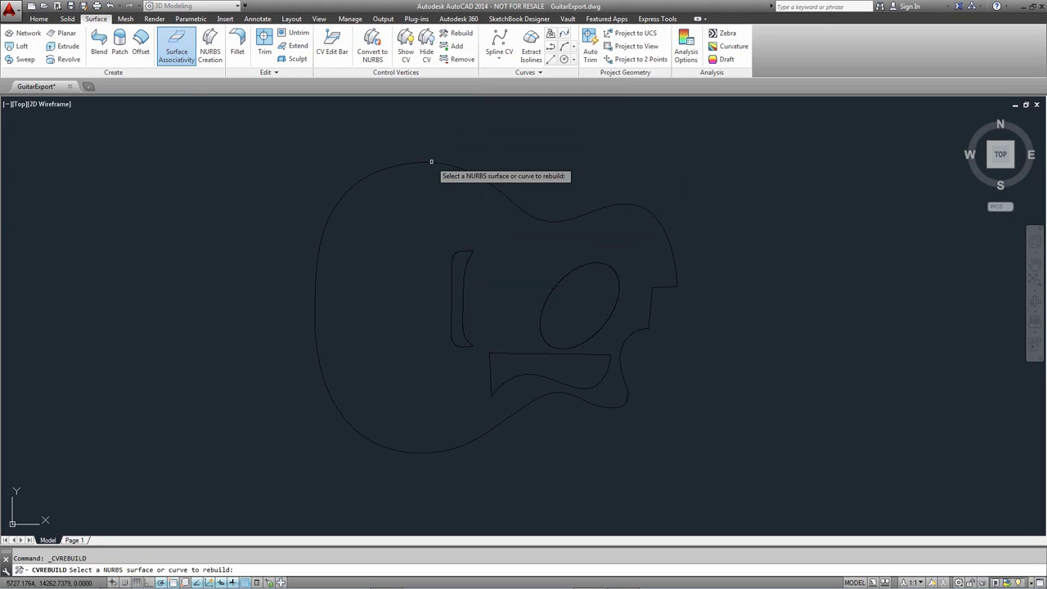
click(431, 162)
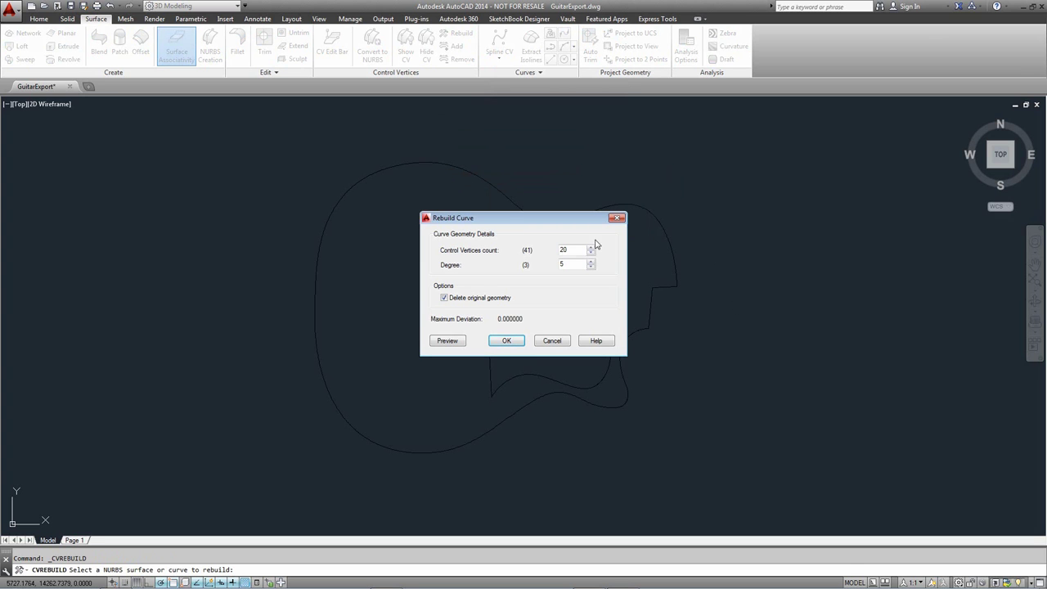
drag(532, 224, 206, 194)
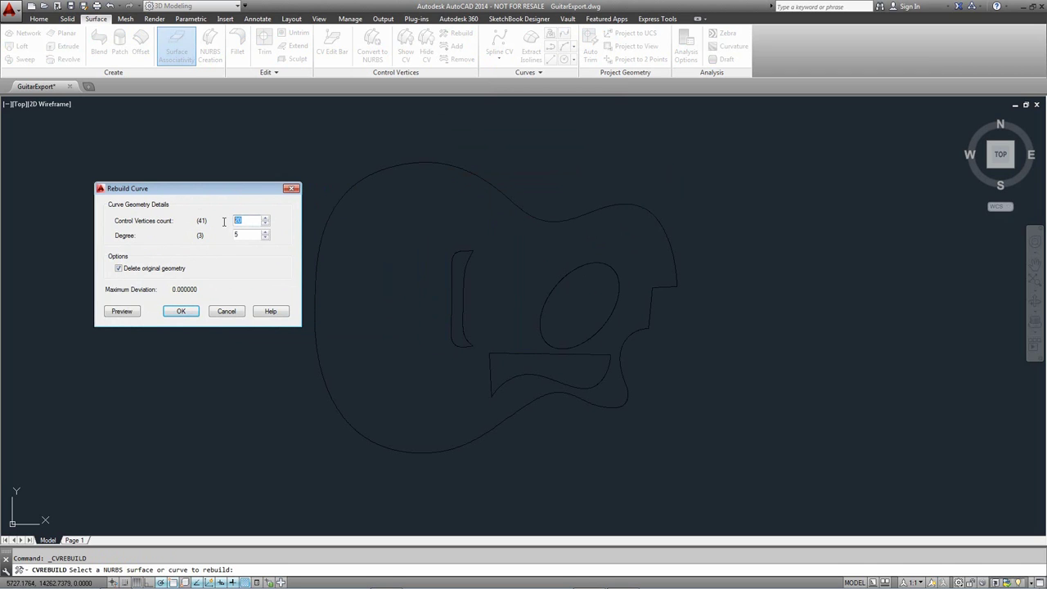
click(246, 221)
click(254, 235)
click(124, 311)
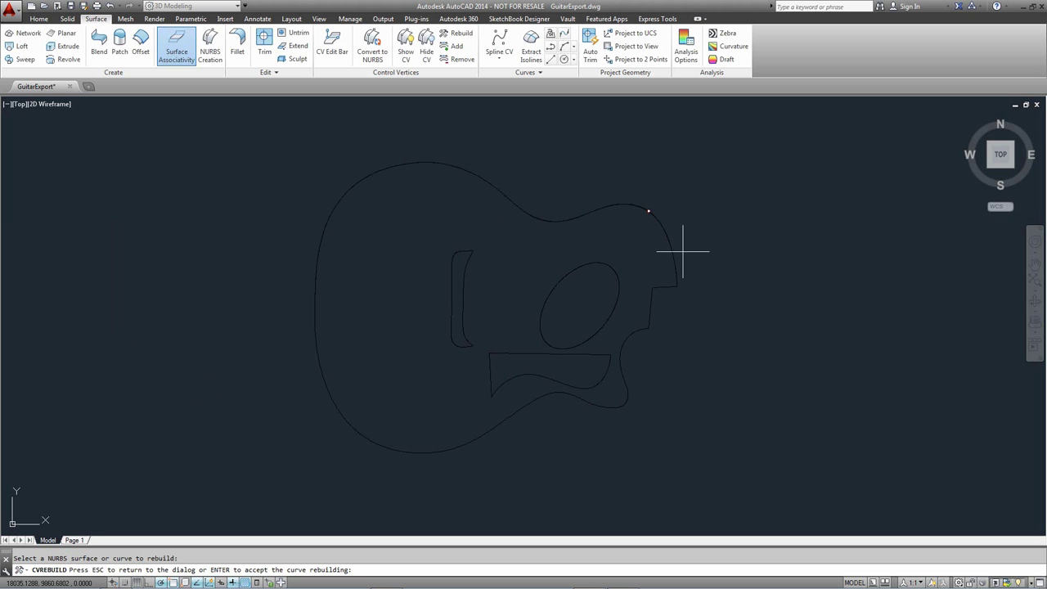
scroll(643, 210, up, 8)
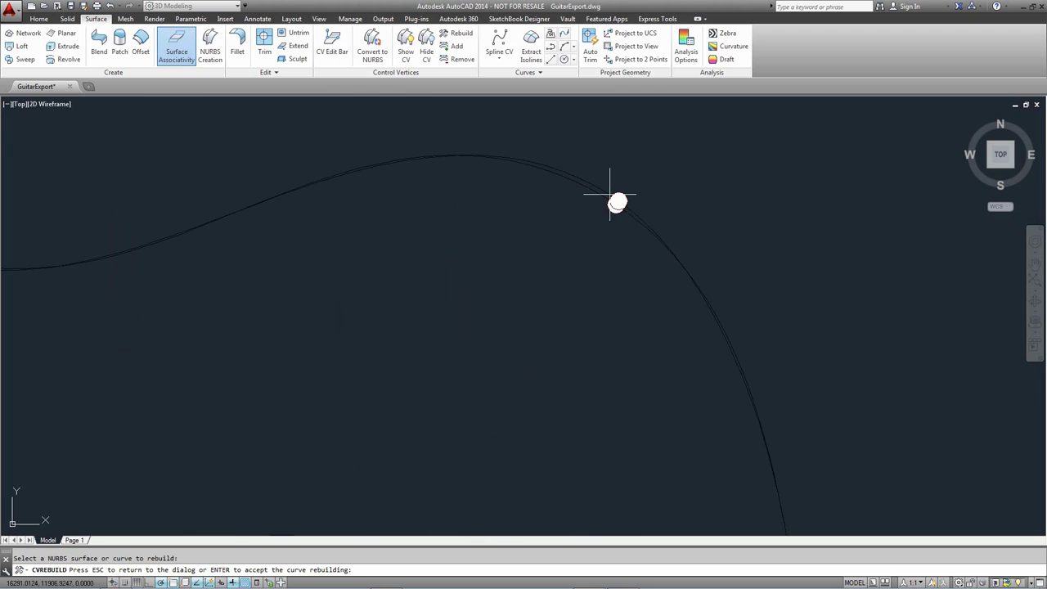
scroll(613, 245, down, 6)
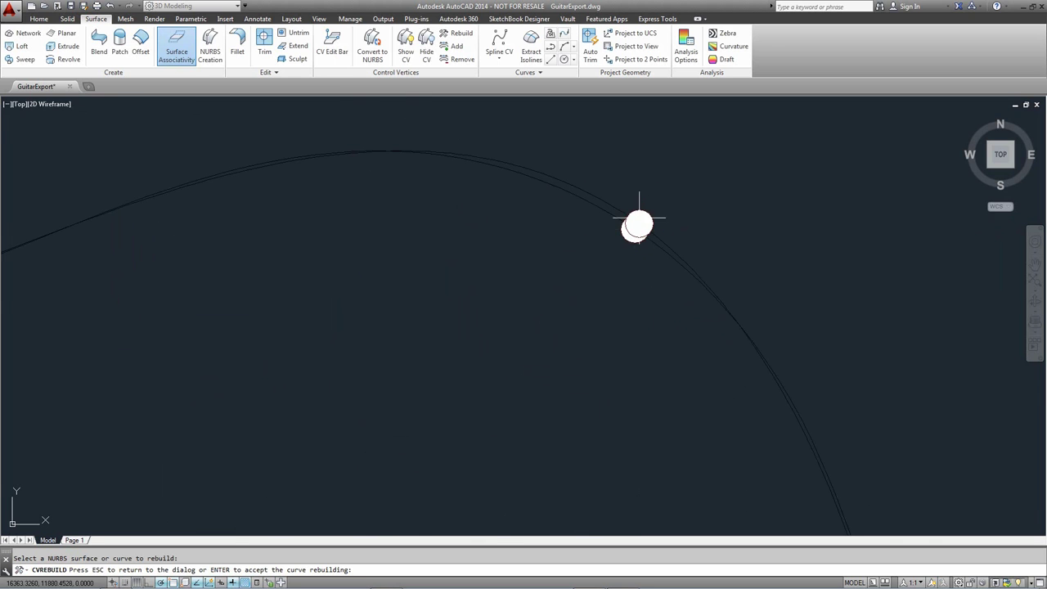
scroll(617, 254, down, 2)
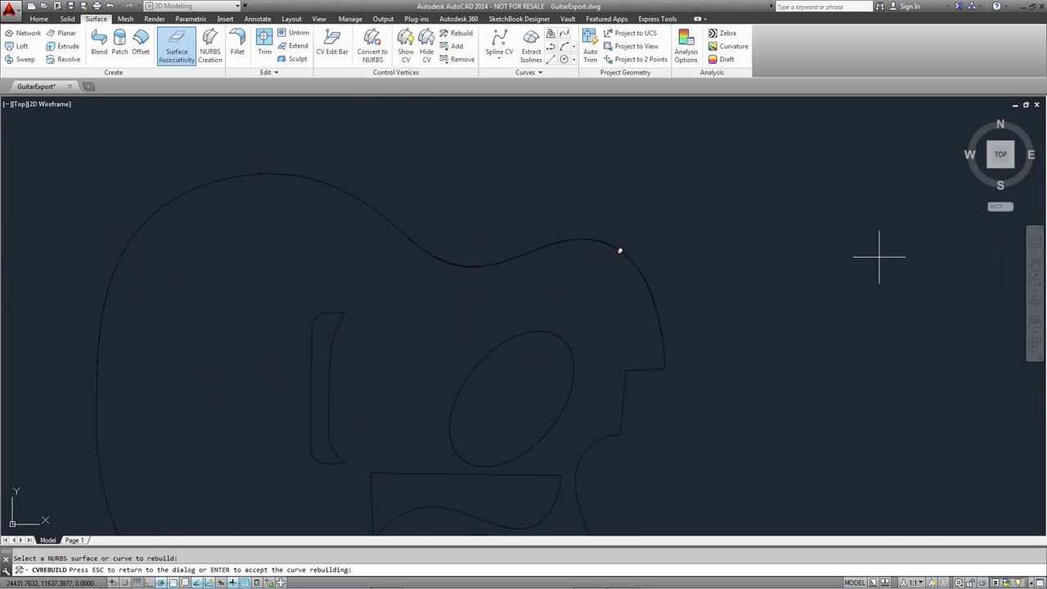
key(Return)
scroll(513, 270, down, 2)
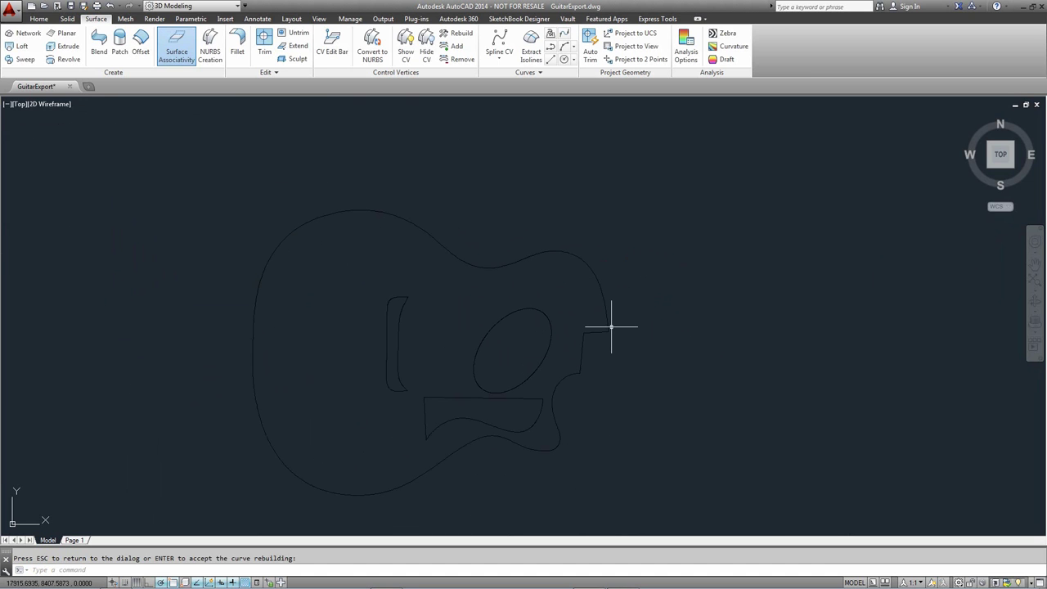
key(Return)
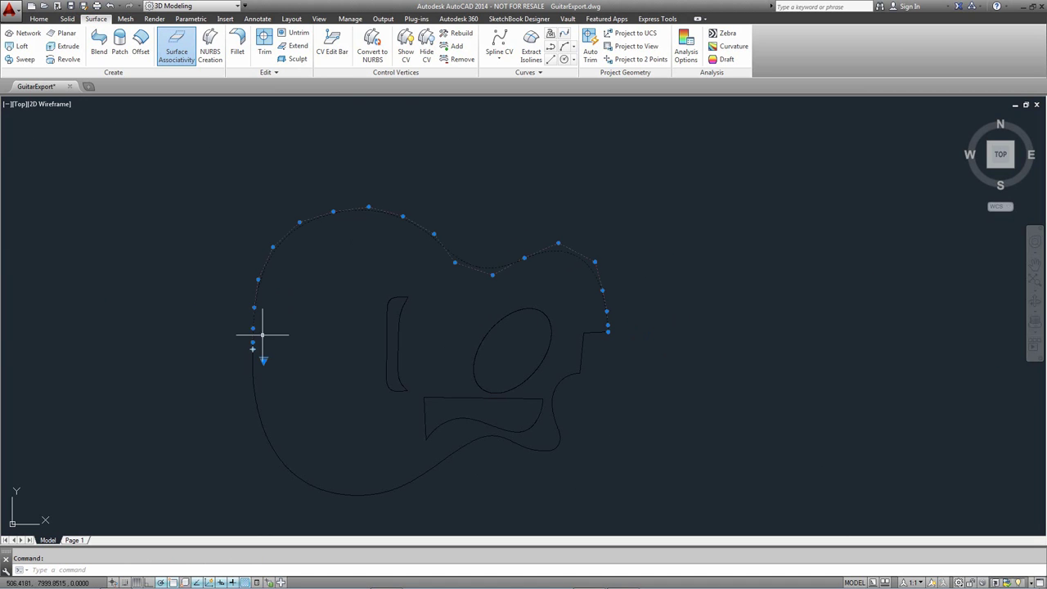
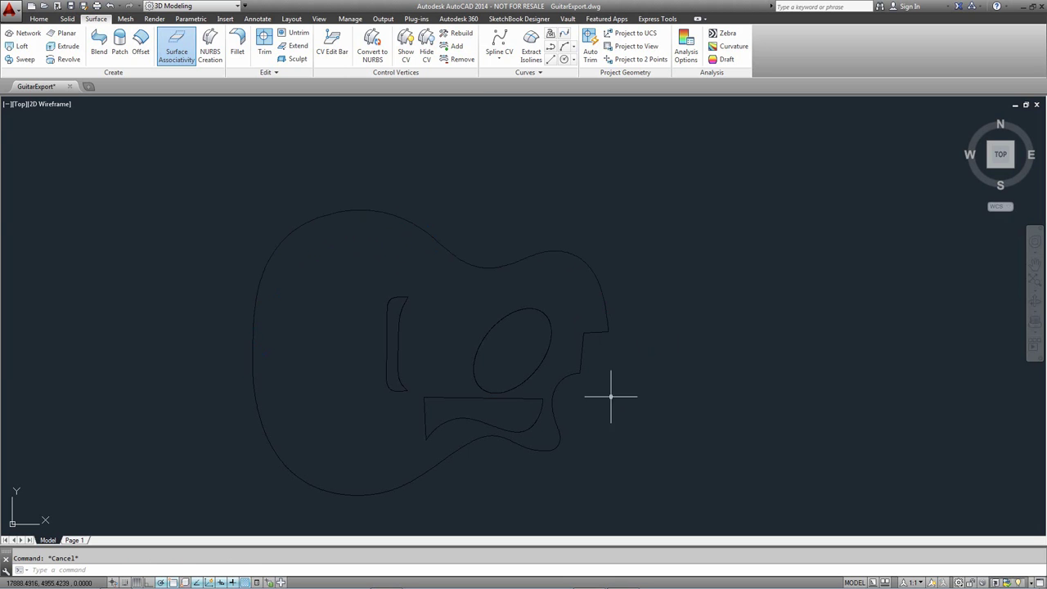
Rebuild the guitar body's lower outline curve with fewer control vertices, previewing it and deleting the original geometry.
click(460, 38)
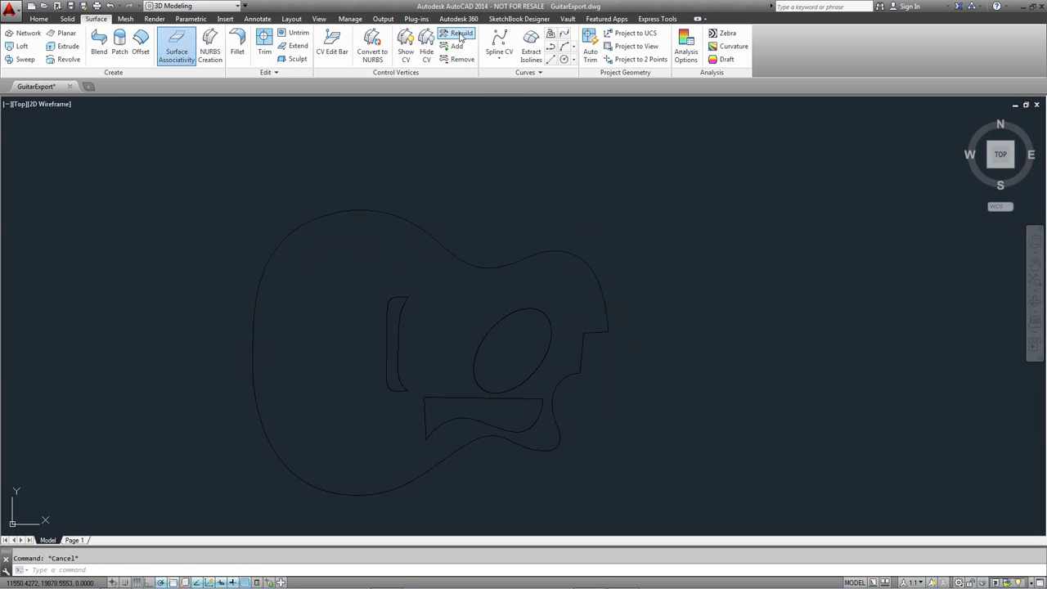
click(465, 444)
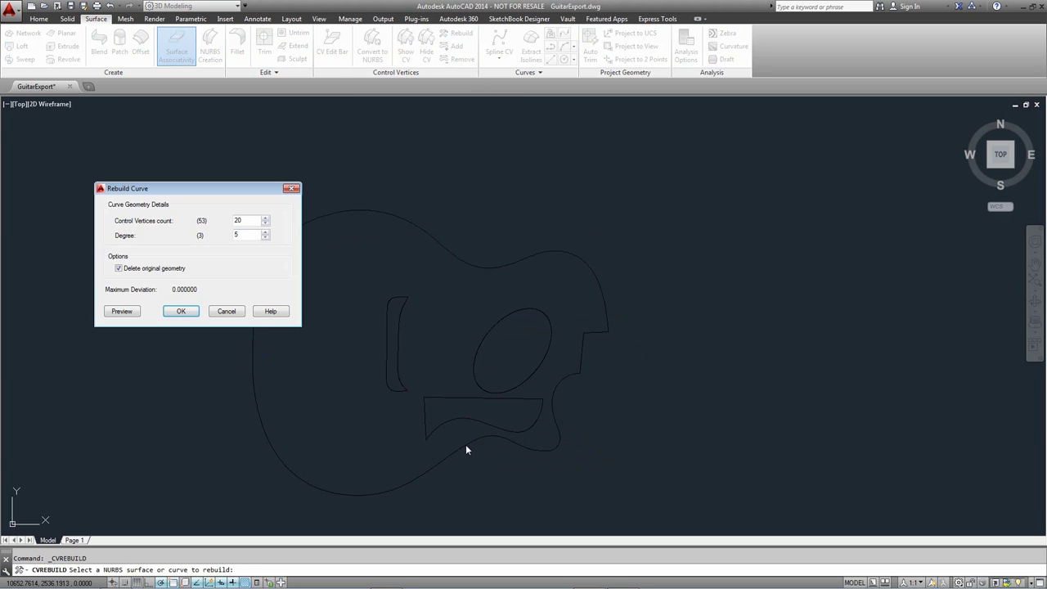
double_click(247, 220)
double_click(238, 234)
double_click(240, 219)
click(121, 310)
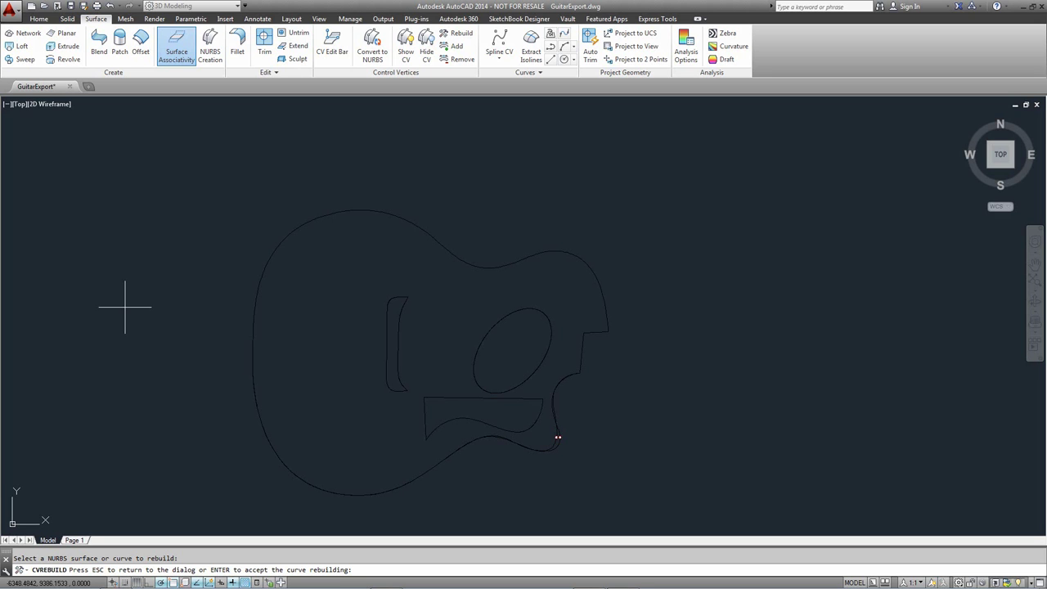
key(Return)
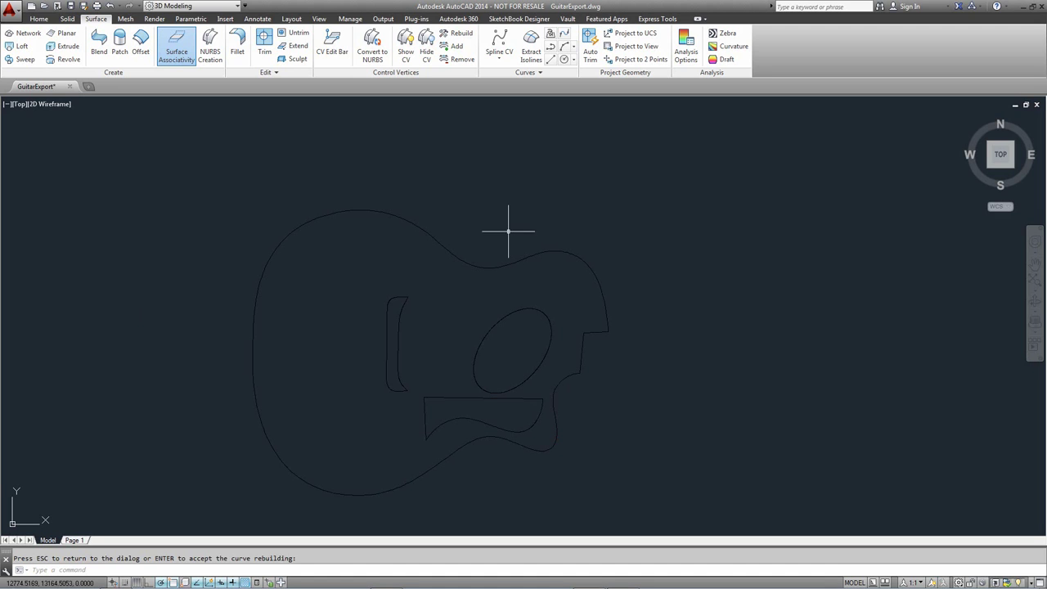
Inspect the control vertices on the oval sound hole, the bridge outline and the curved panel outline below them.
key(Return)
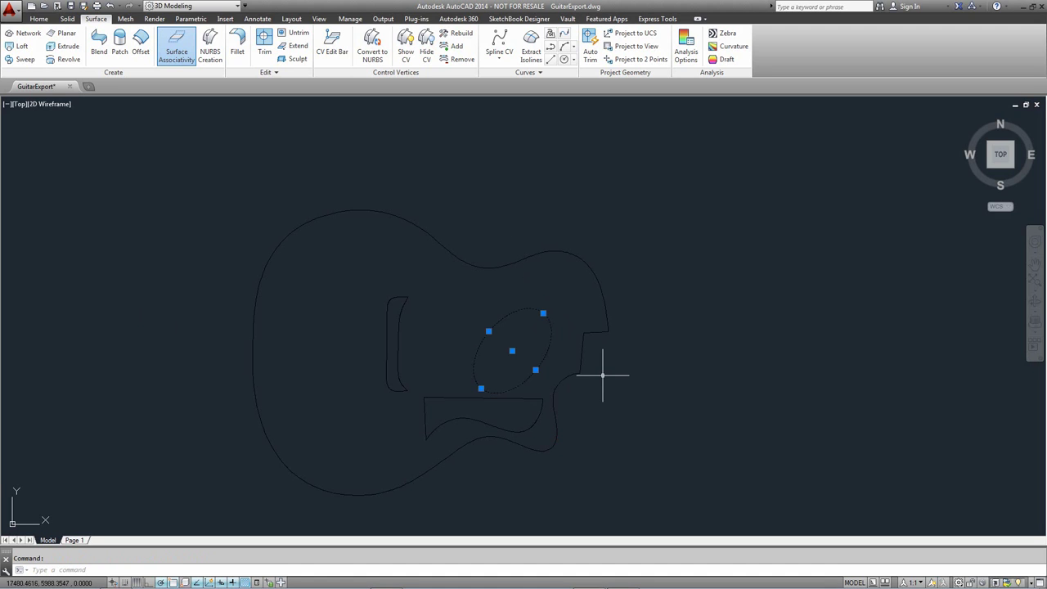
key(Escape)
click(388, 318)
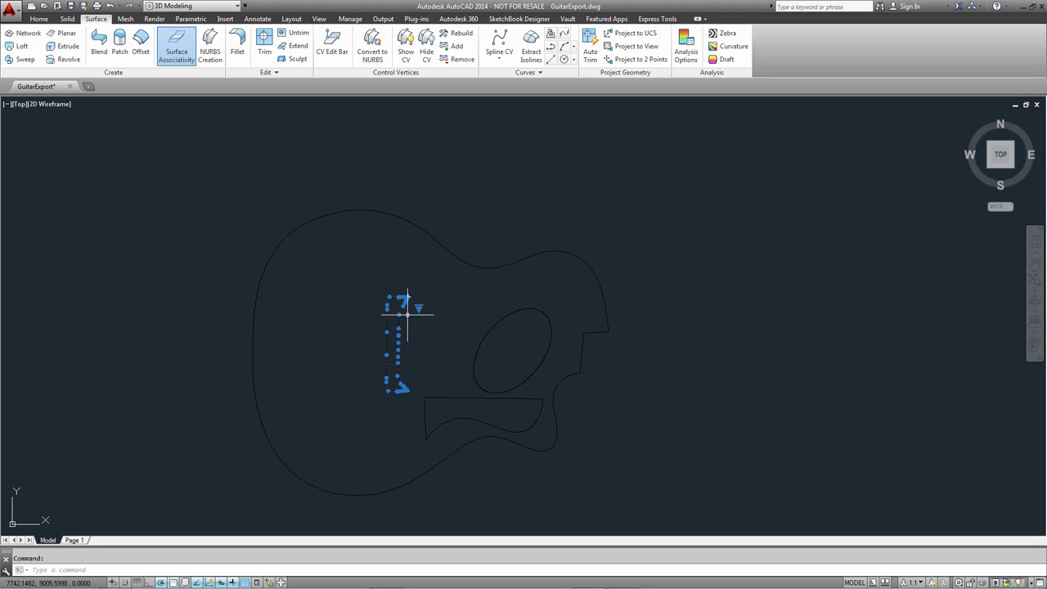
key(Escape)
click(425, 413)
click(468, 397)
click(487, 424)
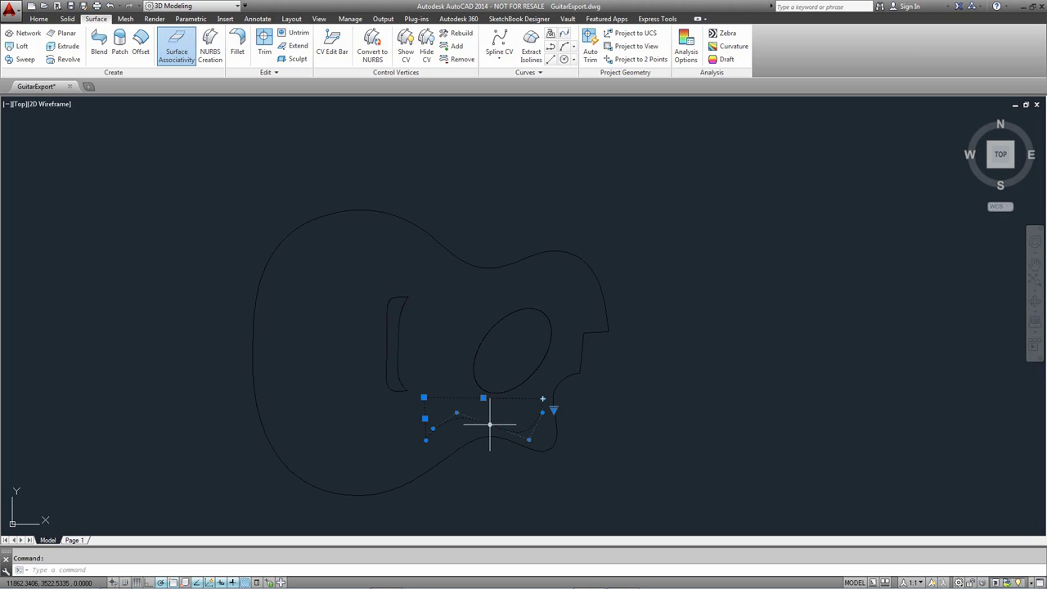
mouse_move(489, 423)
key(Escape)
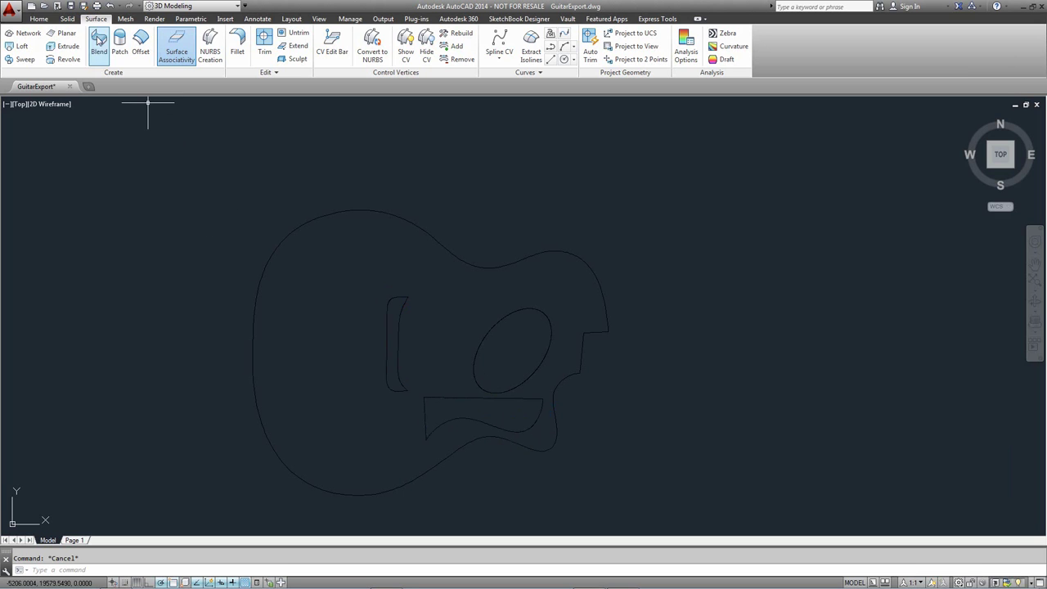
Save the drawing and check GuitarExport.dwg into Vault with the comment "Initial check in, splines simplified in AutoCAD".
click(71, 6)
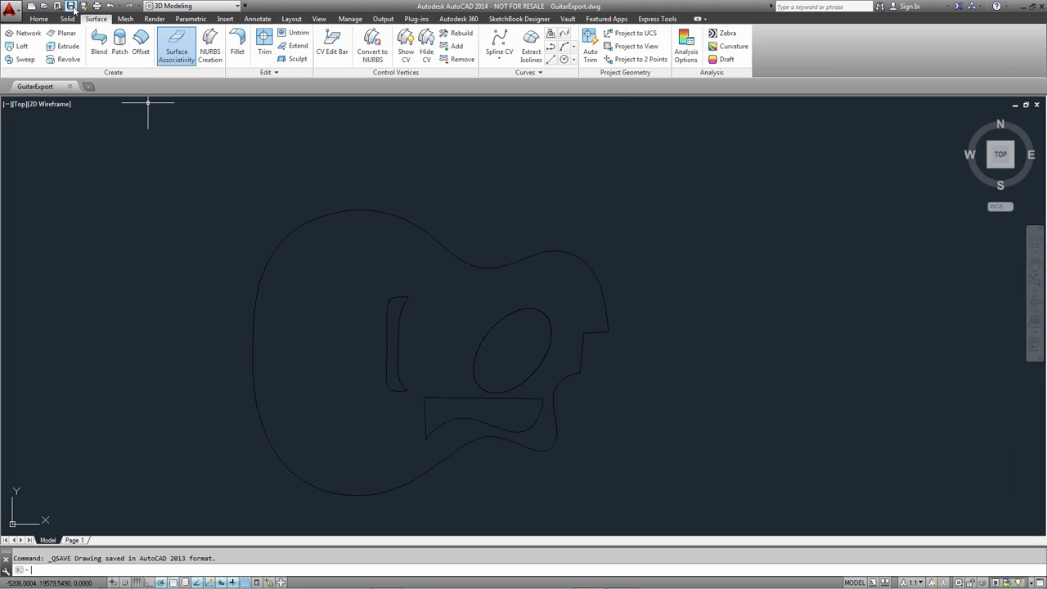
click(567, 19)
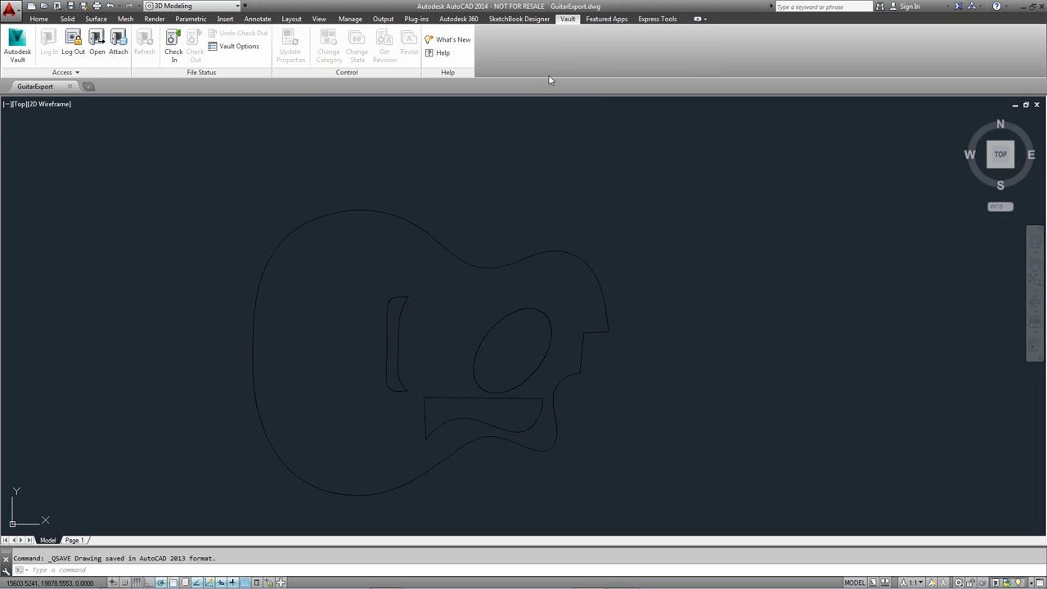
click(173, 41)
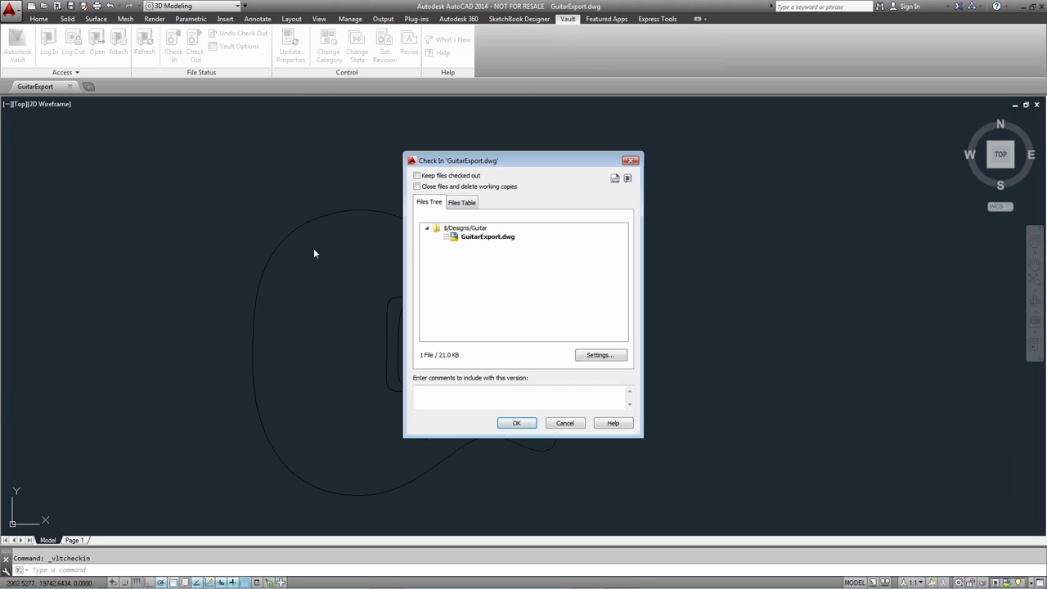
click(466, 402)
text(Initial check in, d)
key(BackSpace)
text(splines simplif)
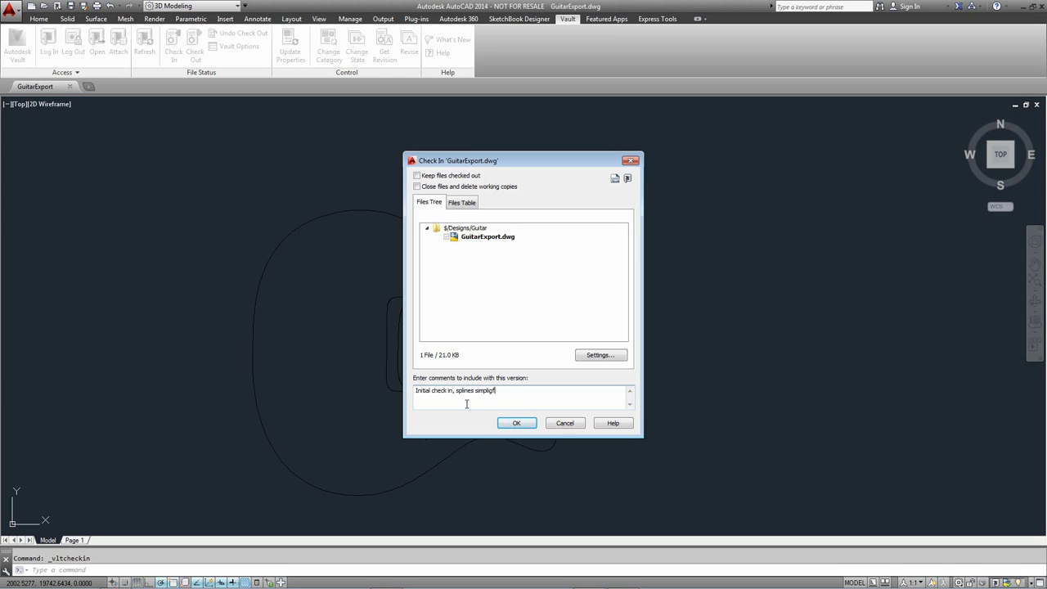
key(BackSpace)
text(ied in AutoCAD)
click(512, 422)
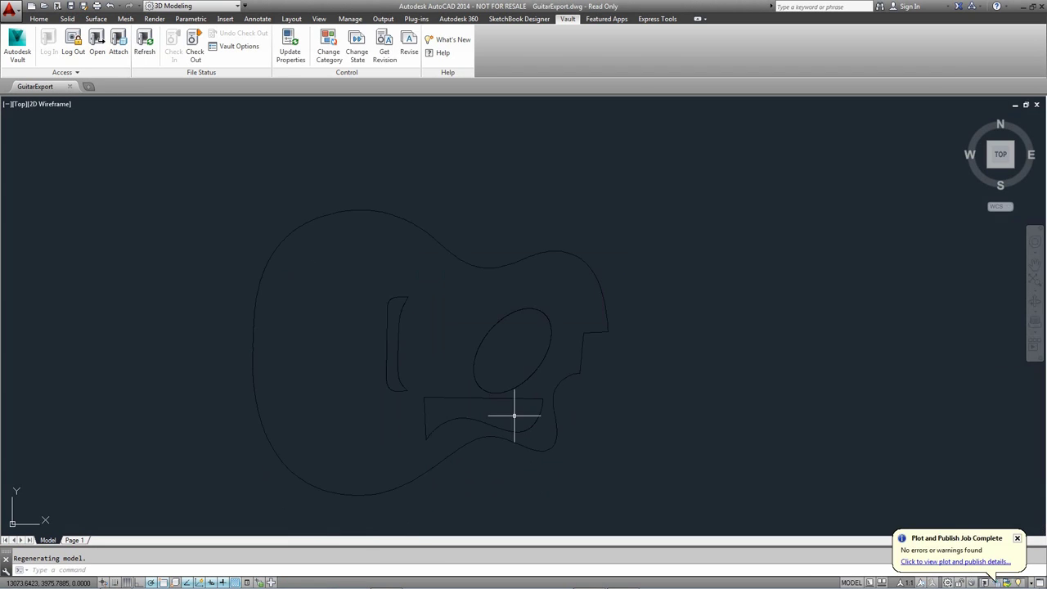
Close AutoCAD, switch to Autodesk Vault Professional, refresh the Guitar folder and select GuitarExport.dwg.
click(1041, 6)
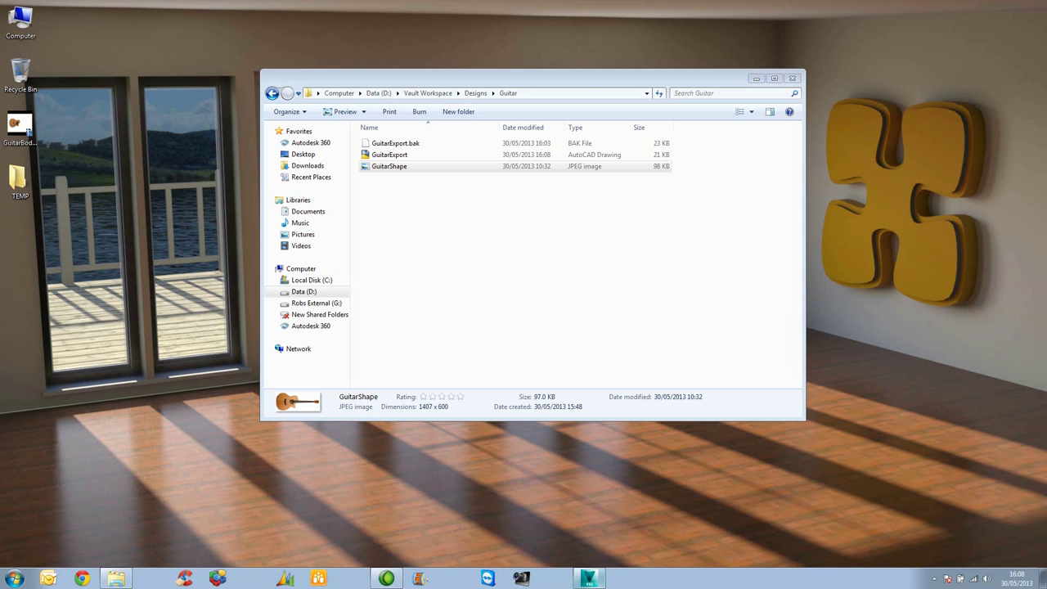
click(588, 579)
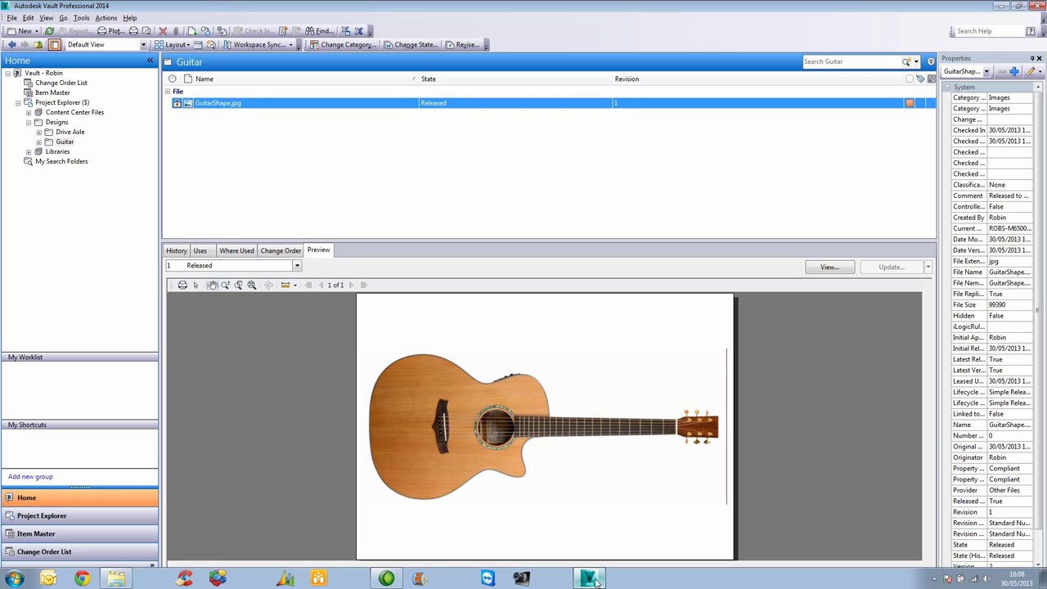
click(49, 31)
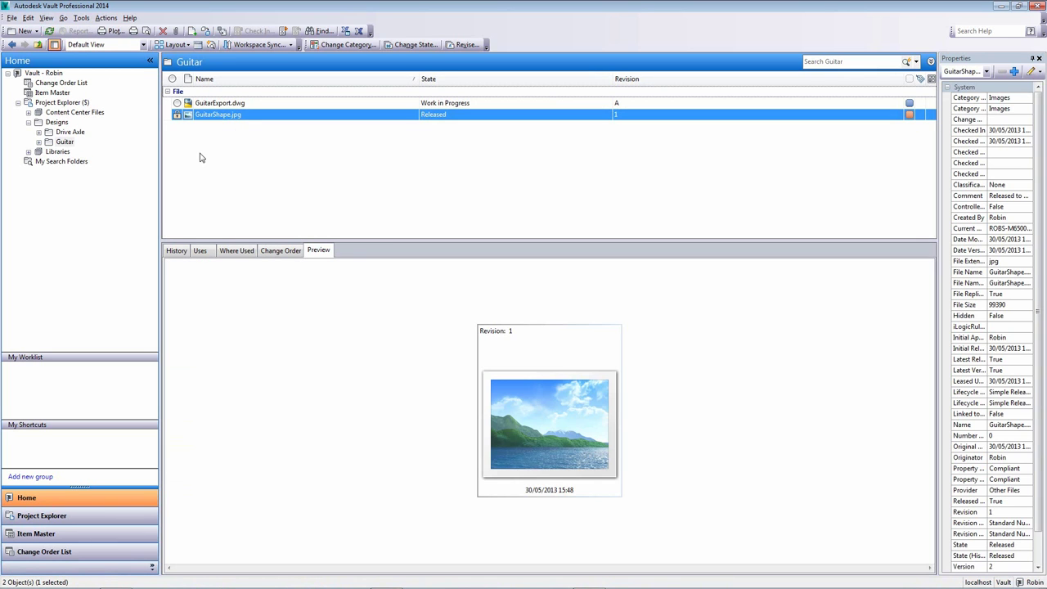
click(233, 105)
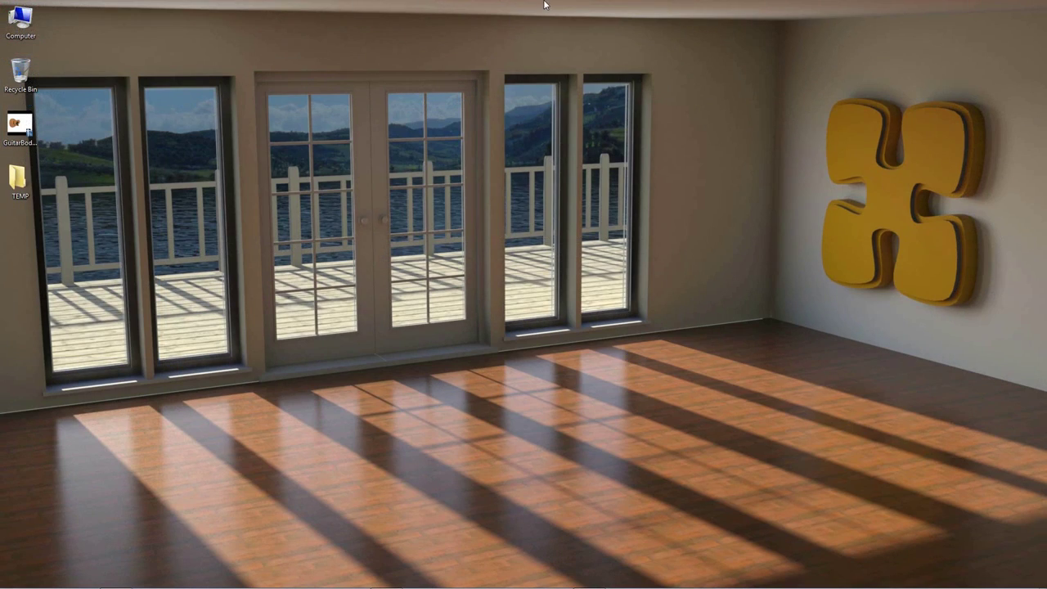
Launch Autodesk Inventor Professional 2014 from the Product Design Suite and dismiss its welcome window.
mouse_move(544, 6)
click(456, 21)
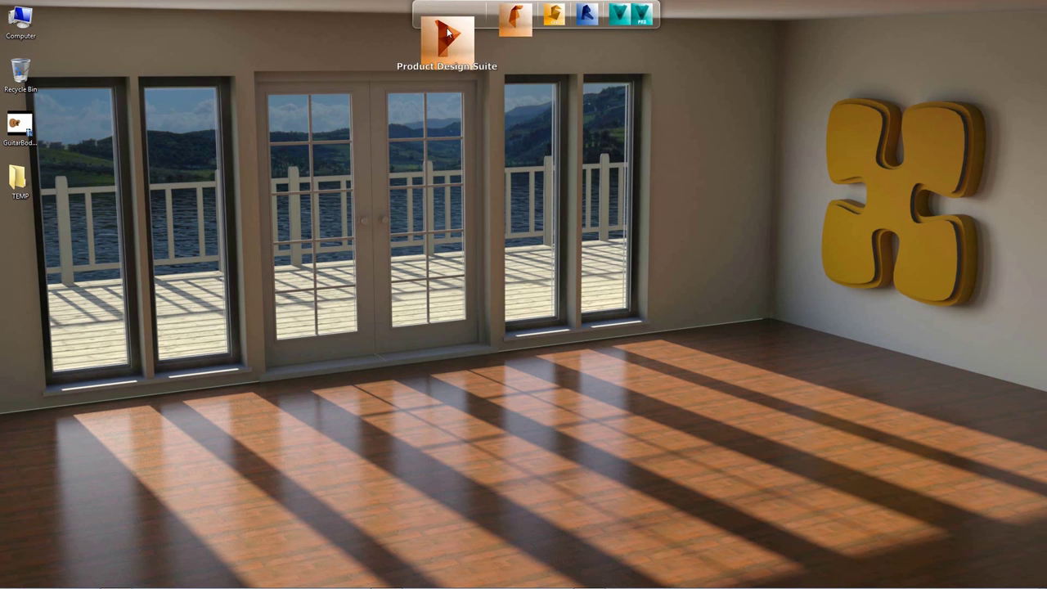
click(506, 165)
click(427, 207)
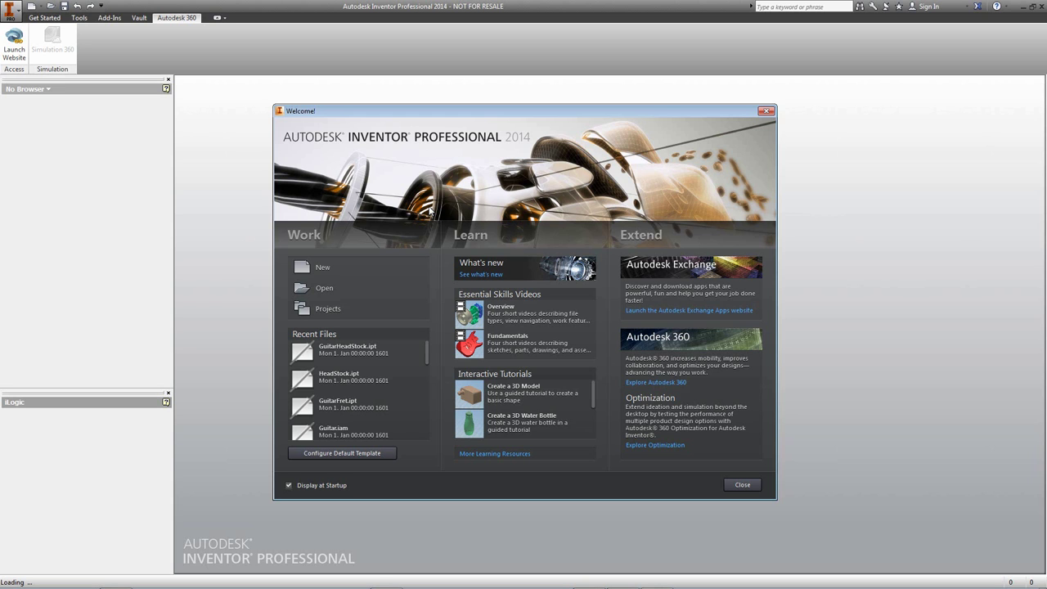
click(768, 114)
Log in to the Vault on localhost from Inventor with the prefilled Vault account.
click(139, 17)
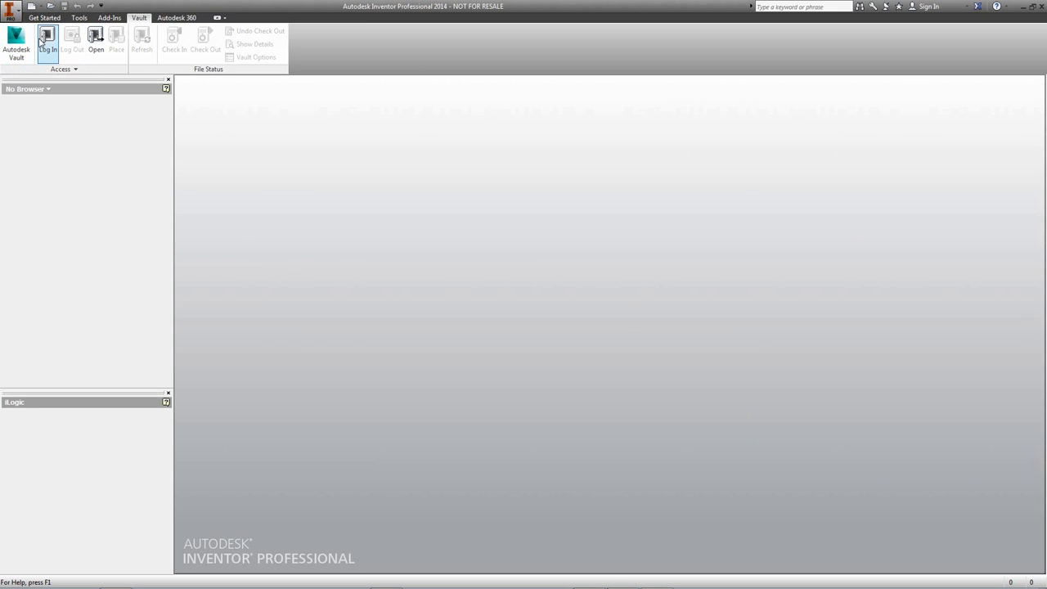
click(44, 41)
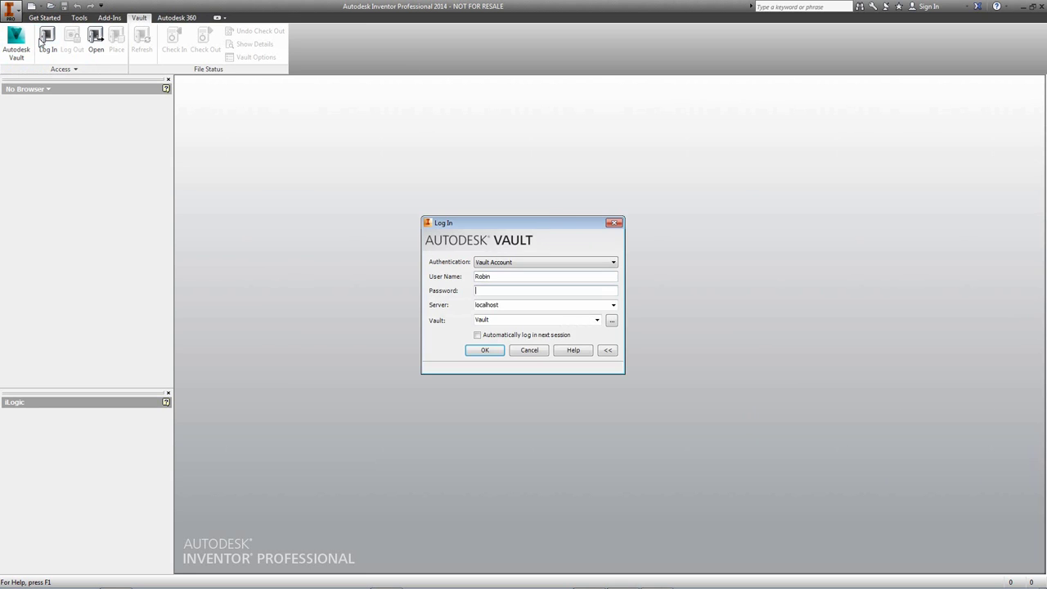
click(490, 350)
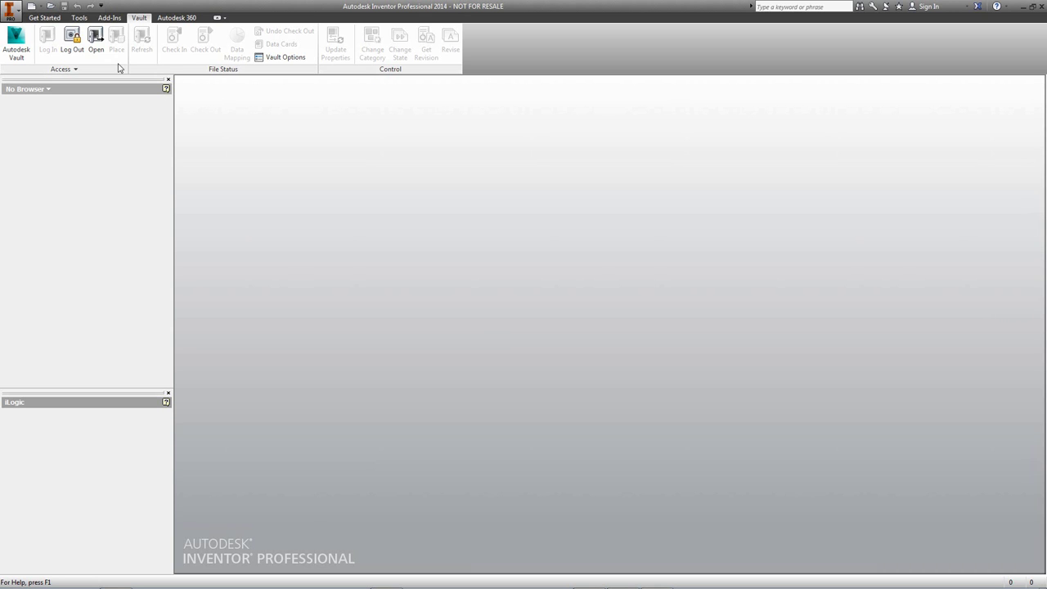
Open GuitarExport.dwg from the Vault's Guitar folder using the Import option, without checking the file out.
click(94, 37)
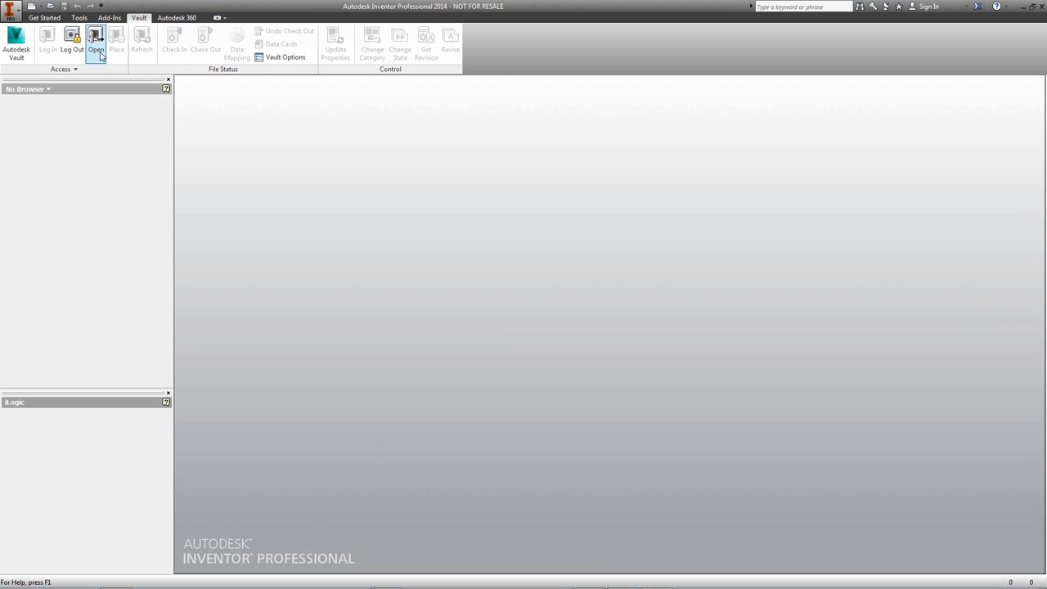
click(513, 276)
double_click(513, 276)
double_click(514, 272)
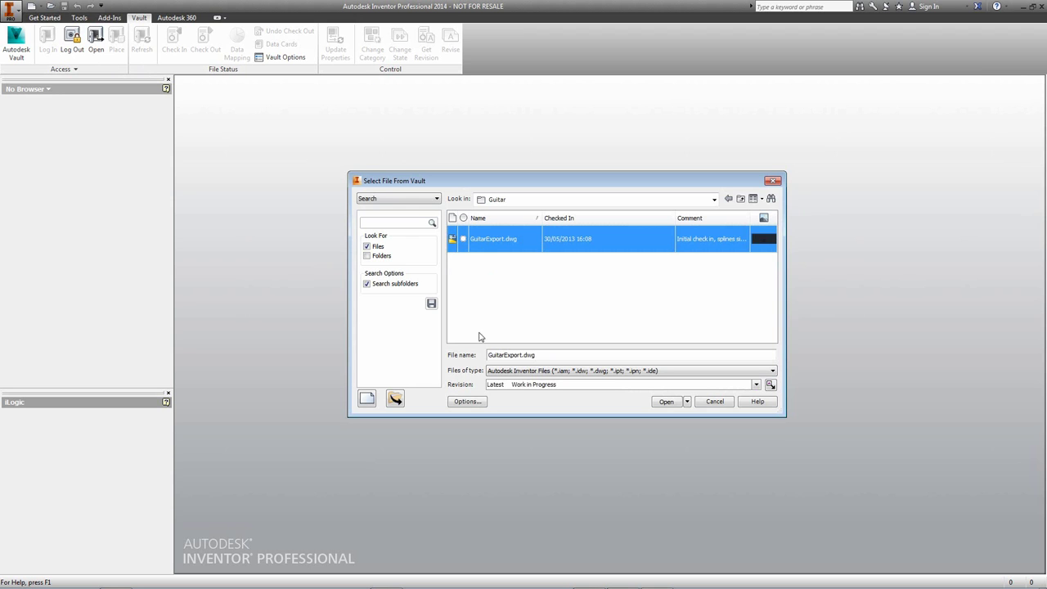
click(478, 402)
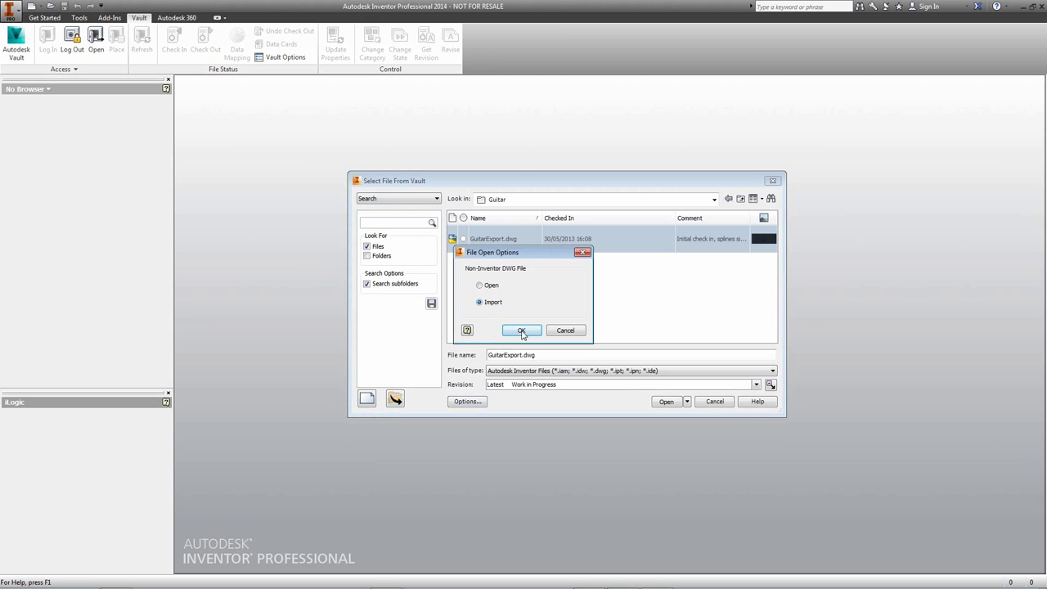
click(520, 331)
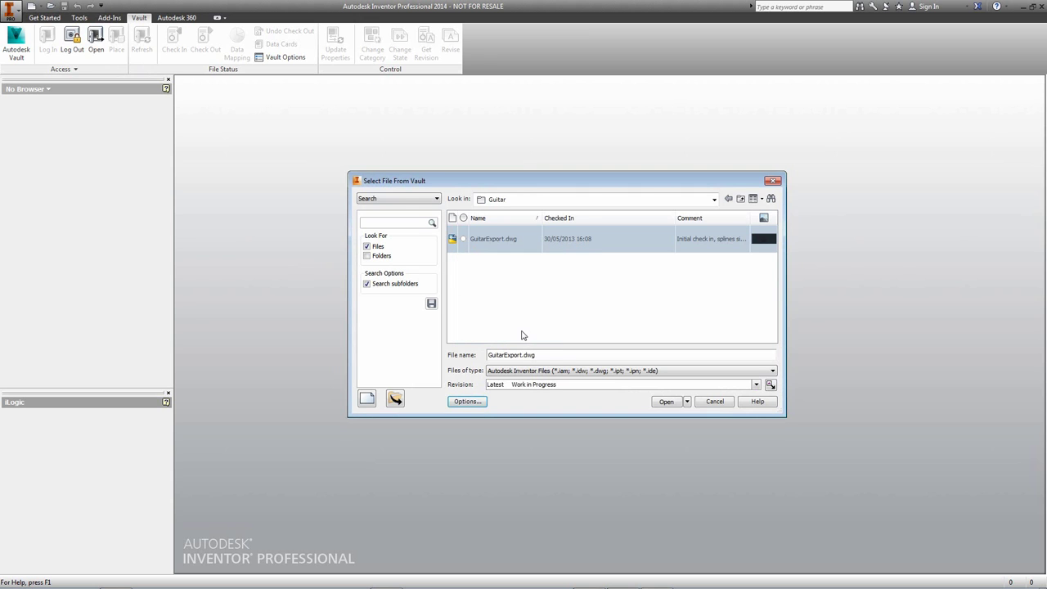
click(667, 401)
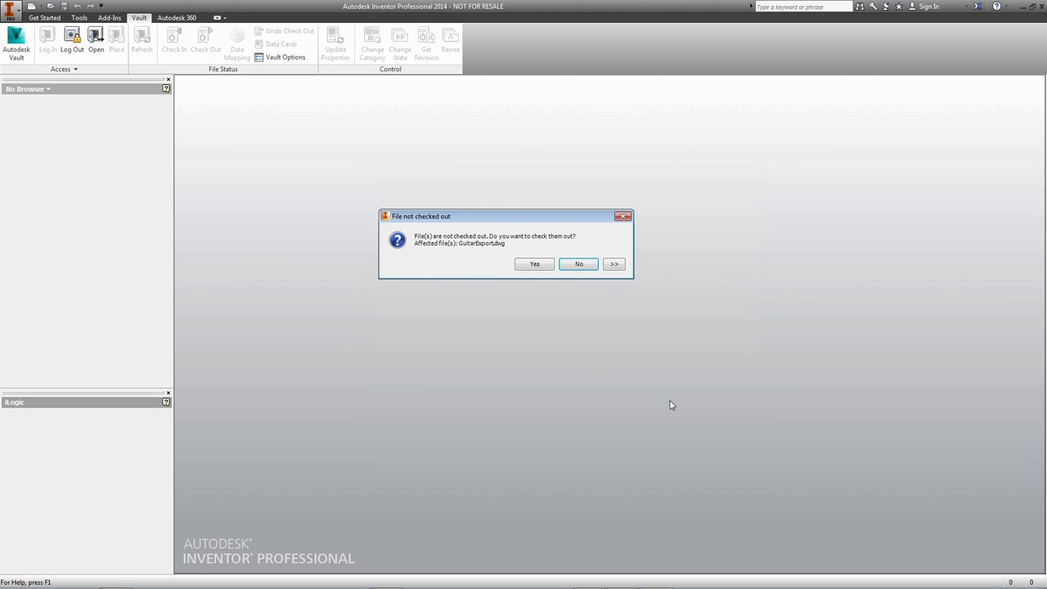
click(585, 269)
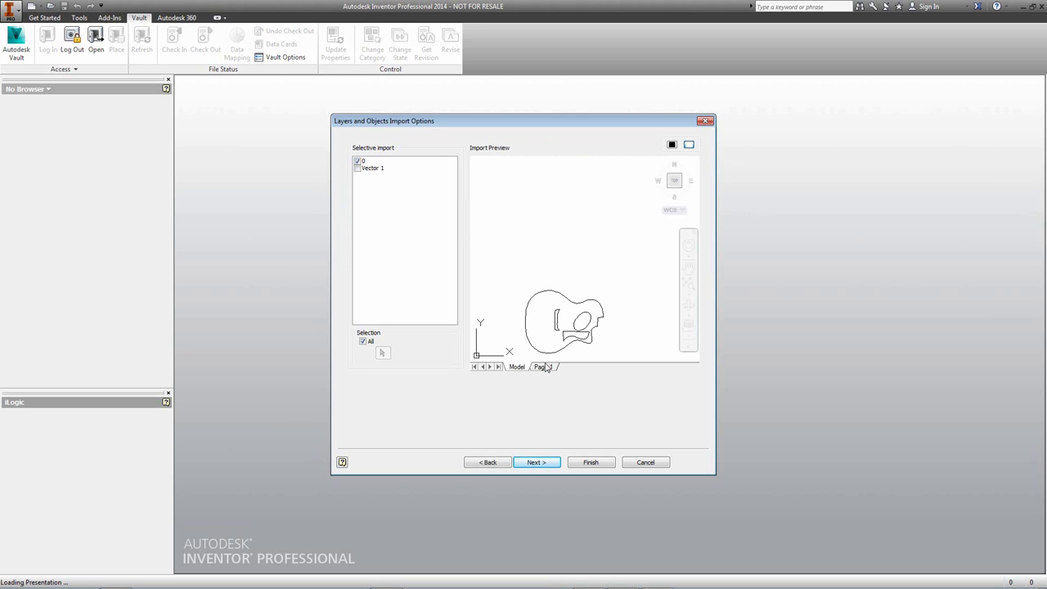
Limit the DWG import to a manual selection enclosing all the guitar curves and continue to the destination options.
drag(510, 281, 532, 238)
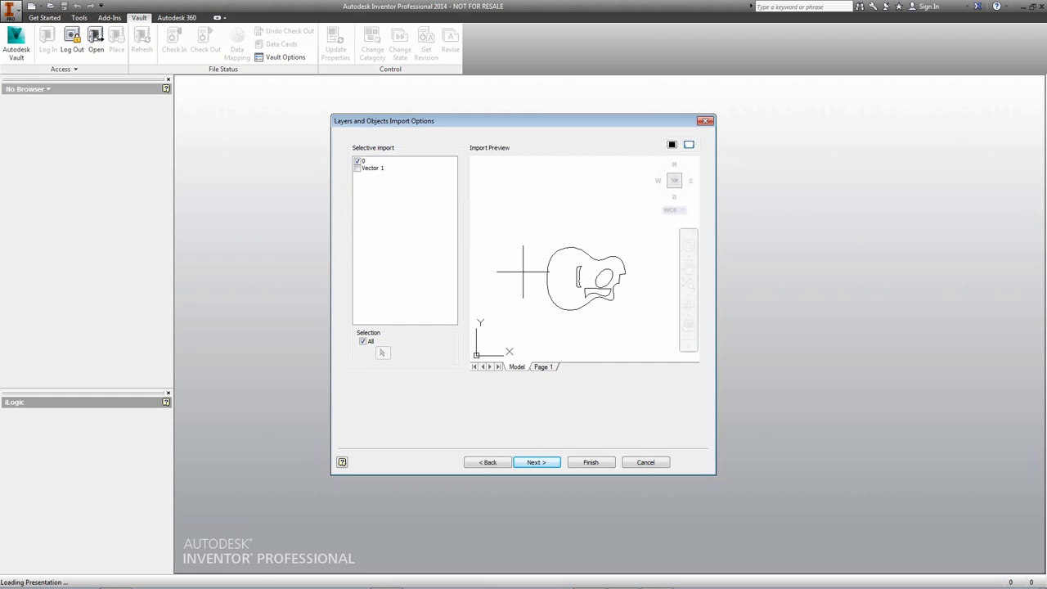
click(363, 341)
drag(508, 211, 686, 363)
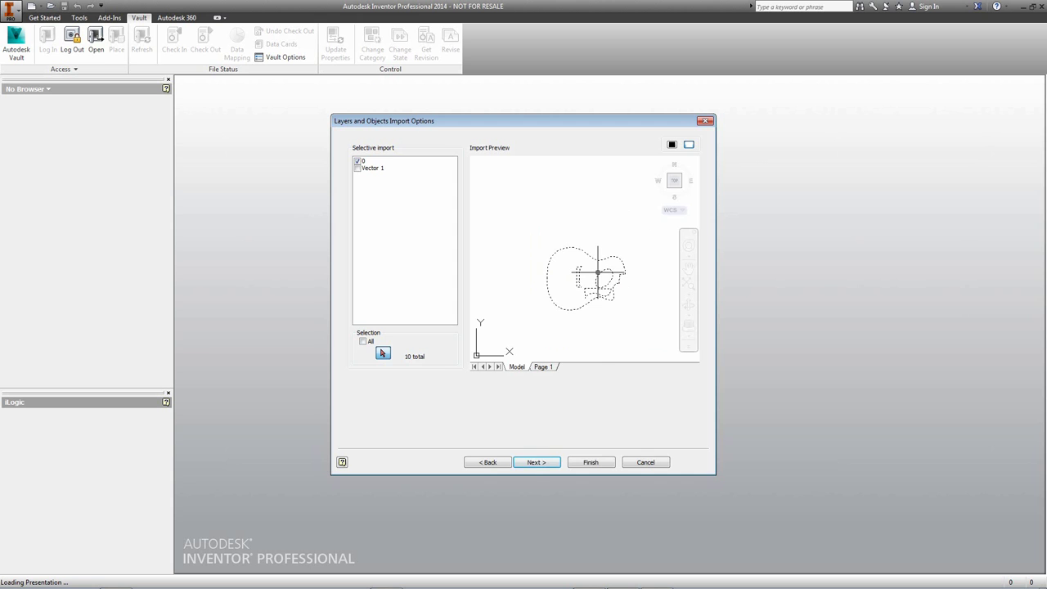
click(545, 464)
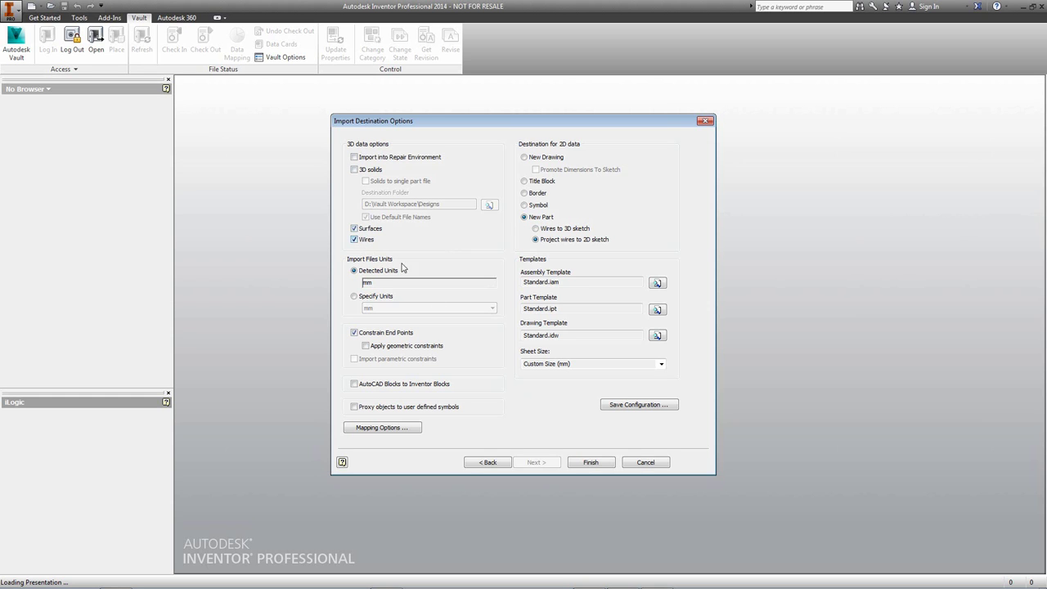
Keep end points constrained and finish importing the wires as a projected 2D sketch in a new part.
click(355, 333)
click(355, 333)
click(595, 462)
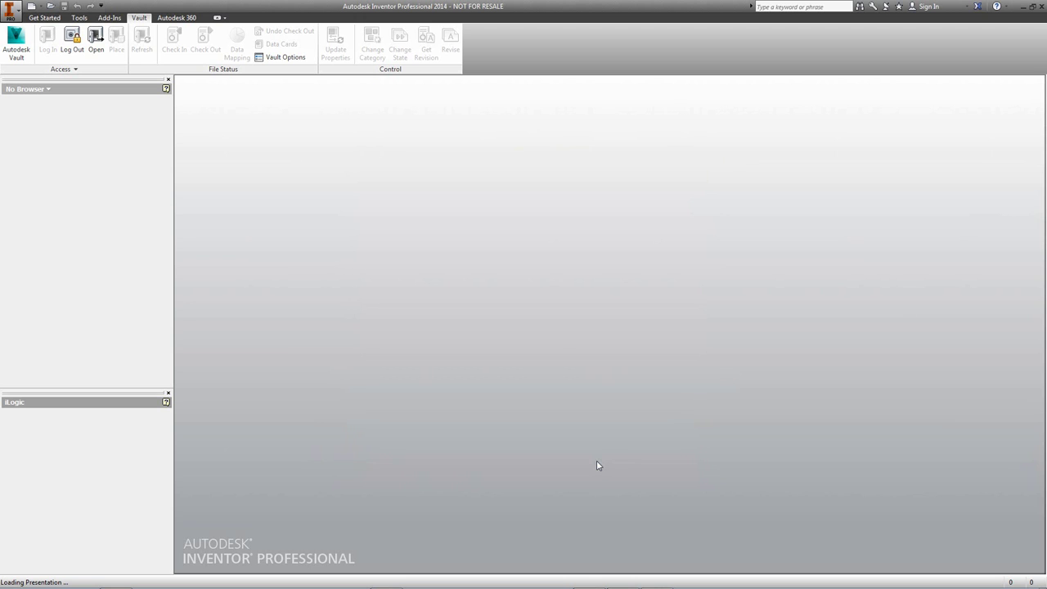
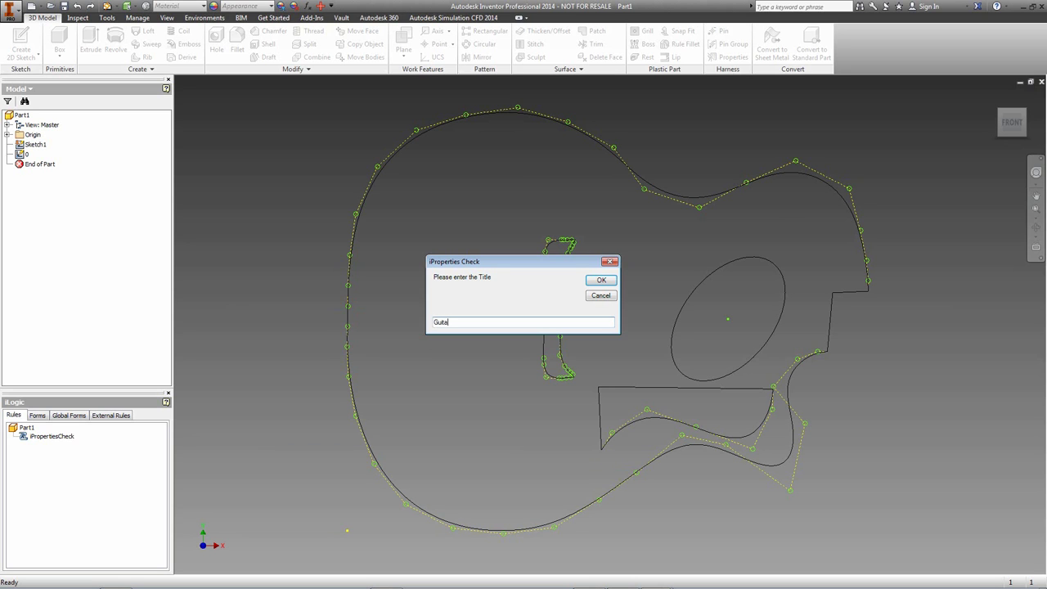
Complete the new part's iProperties check with a title for the guitar part, GUIT-BODY-01 and GUITAR.
text(y)
key(Return)
text(GUIT-BODY-01)
key(Return)
key(Return)
text(GUITAR)
key(Return)
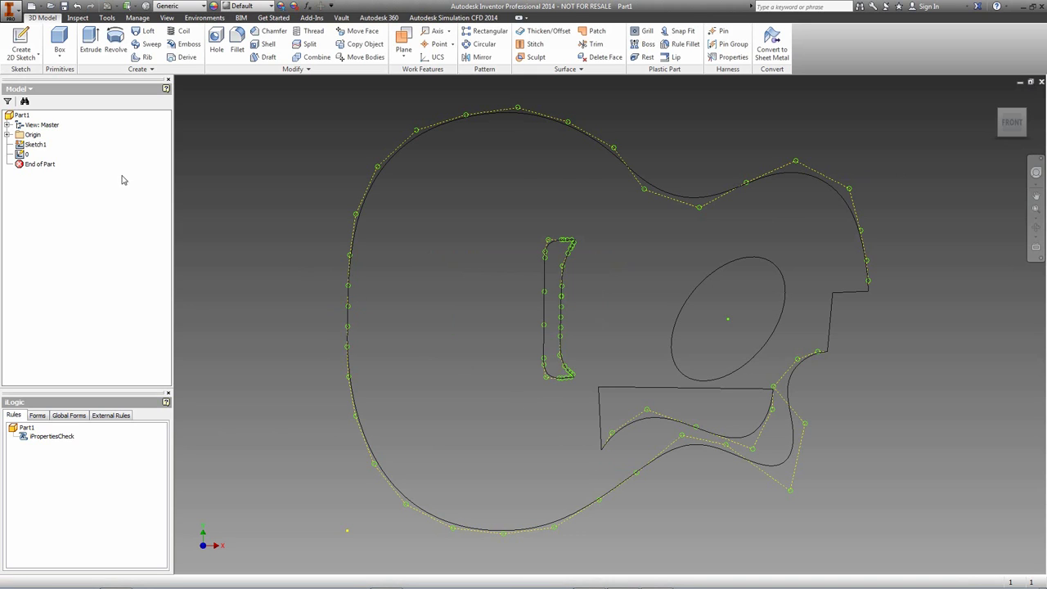
Compare the part's two sketches, delete the empty Sketch1 and select the imported guitar sketch named 0.
click(43, 149)
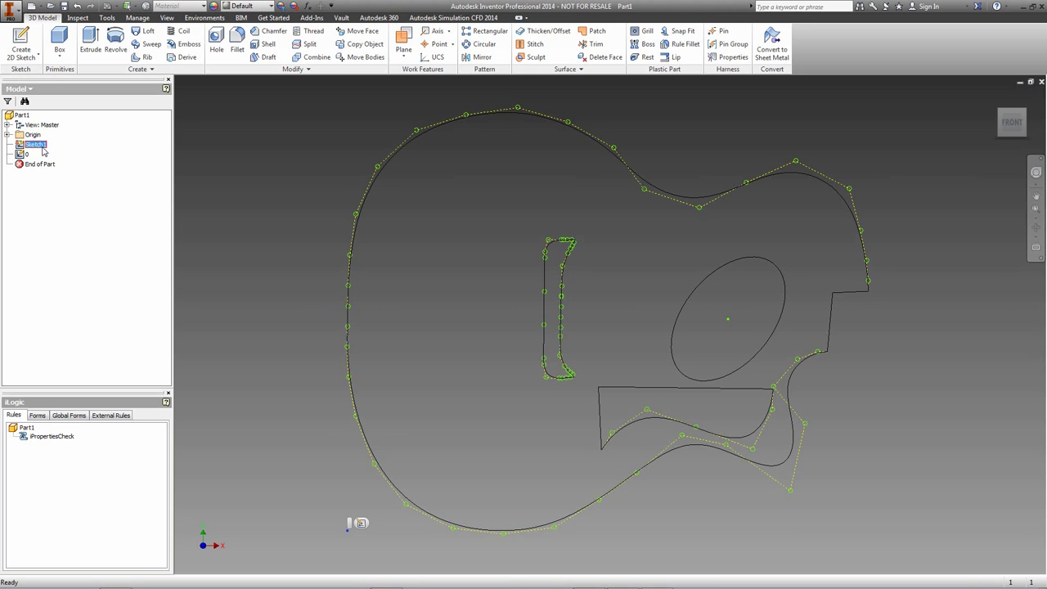
click(26, 155)
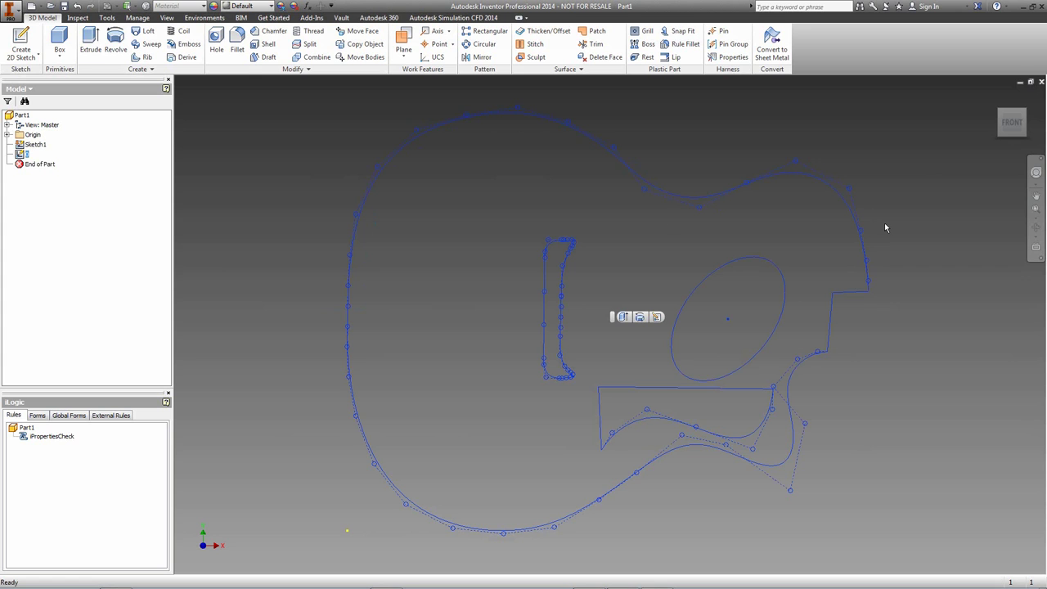
click(35, 144)
right_click(35, 145)
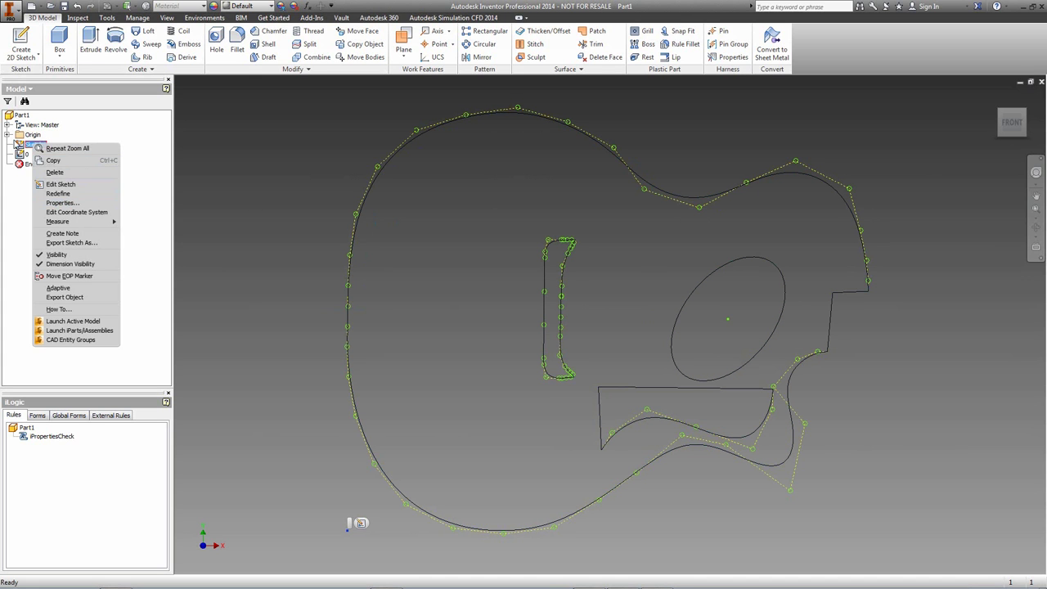
click(26, 150)
click(36, 146)
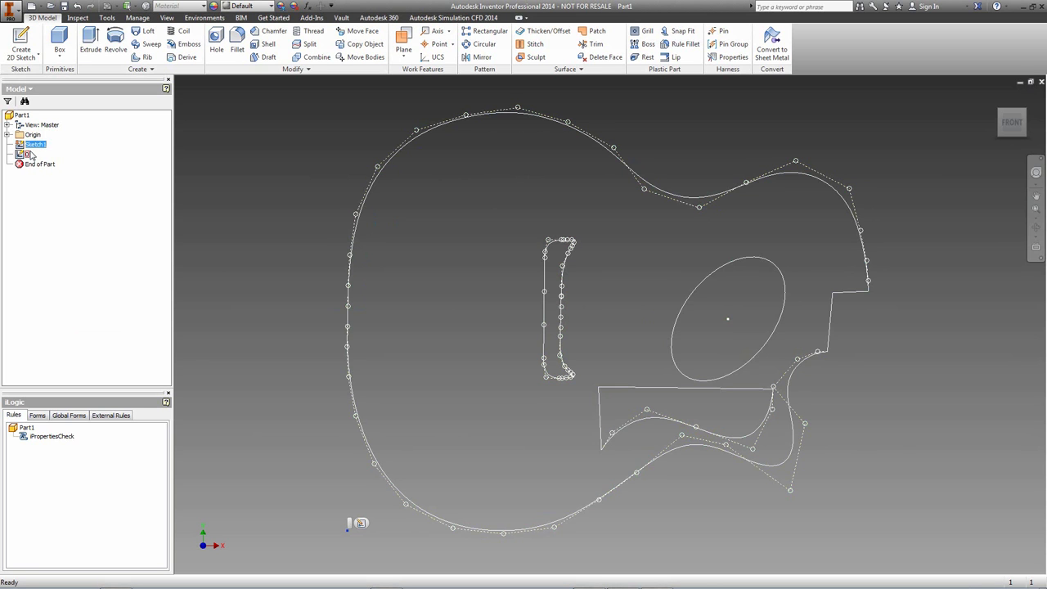
click(27, 146)
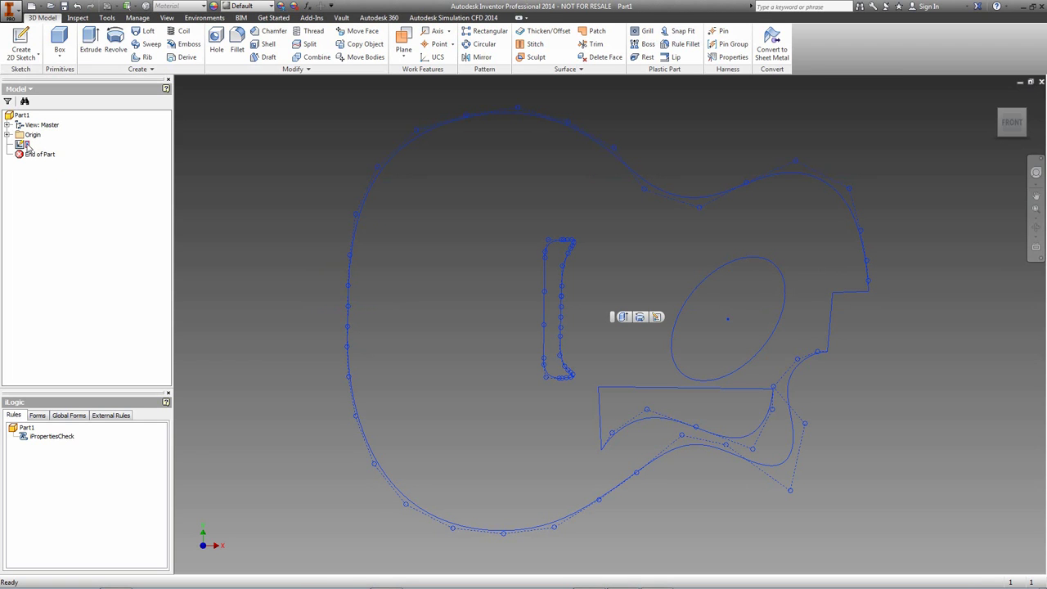
Rename the imported guitar sketch as Sketch1 and open it for editing.
double_click(27, 146)
click(837, 51)
click(26, 146)
click(220, 183)
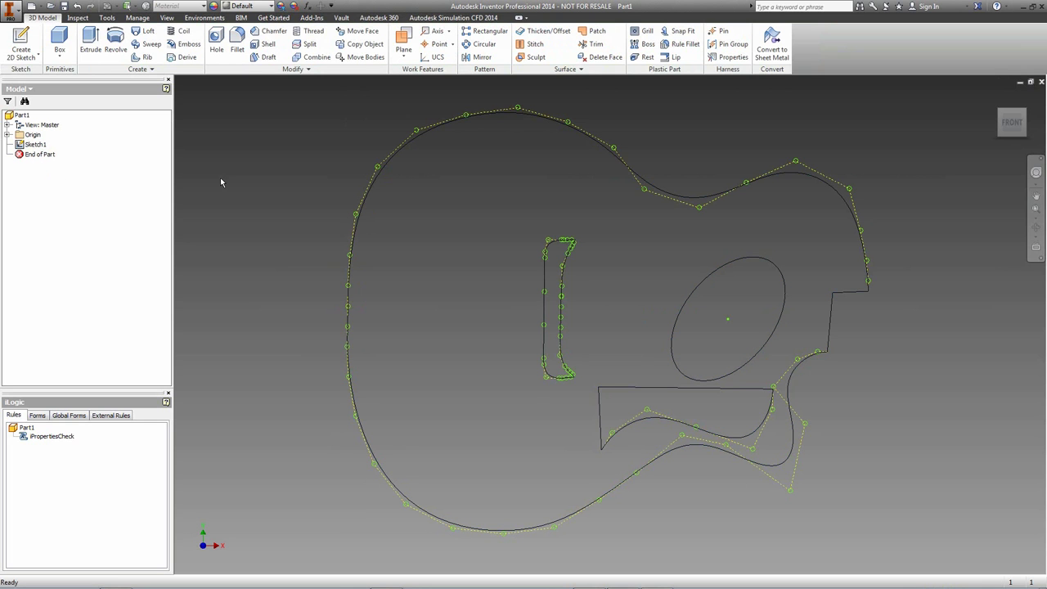
click(31, 146)
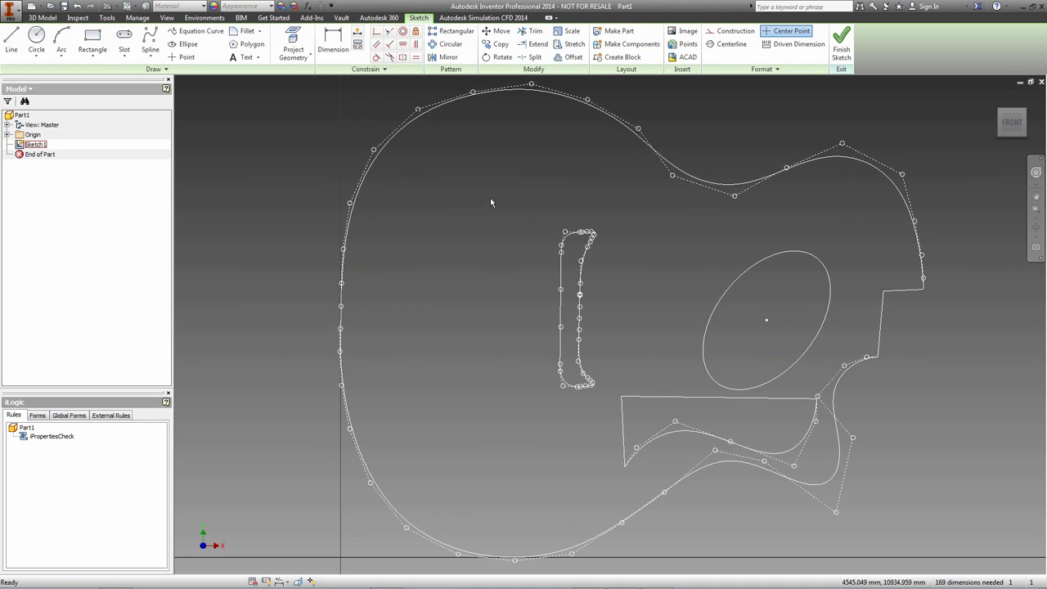
Constrain the neck cutout's long edge vertical and its short upper edge horizontal.
click(416, 45)
click(881, 319)
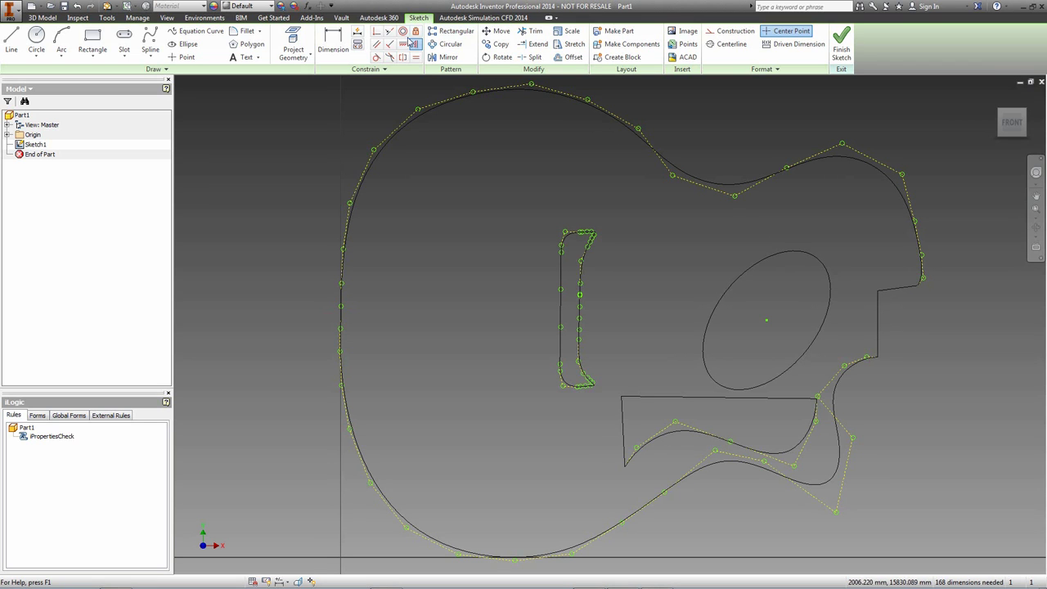
click(402, 44)
click(897, 290)
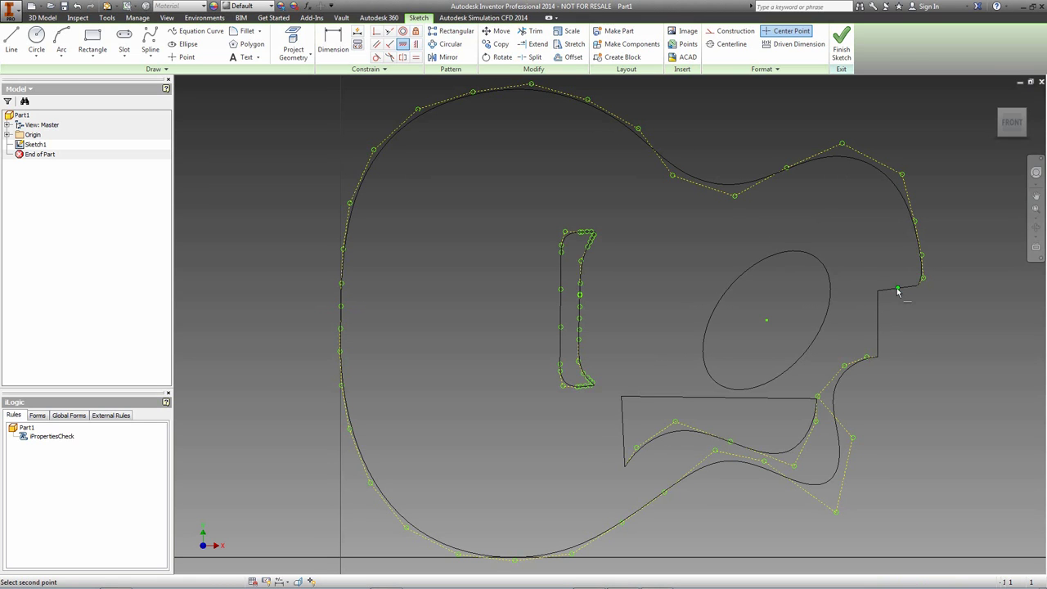
click(881, 291)
click(403, 45)
click(885, 289)
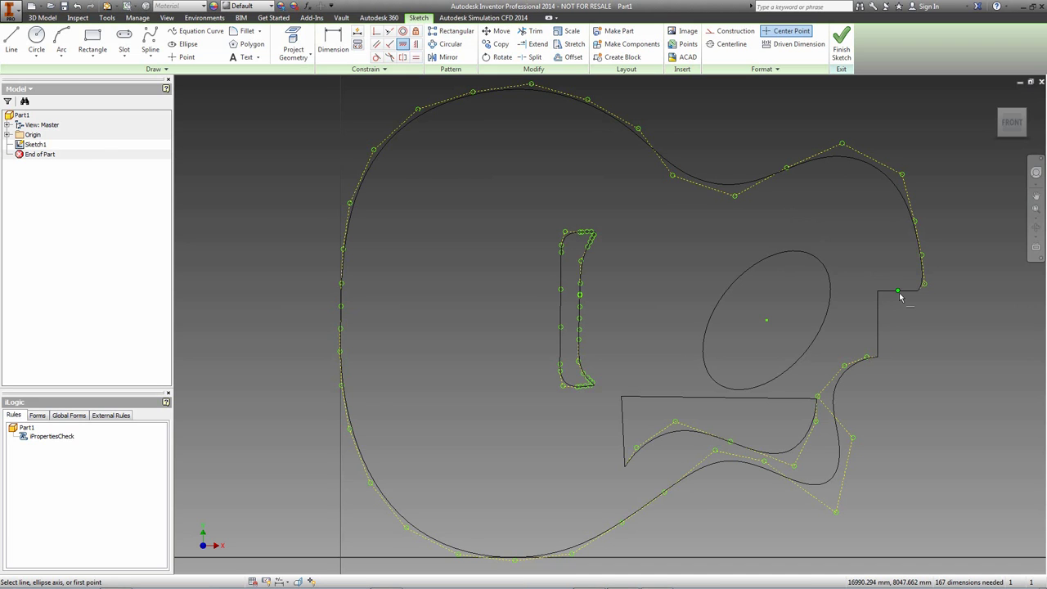
Make the upper body spline's last control segment perpendicular to the neck cutout's horizontal edge.
click(389, 44)
scroll(958, 292, up, 5)
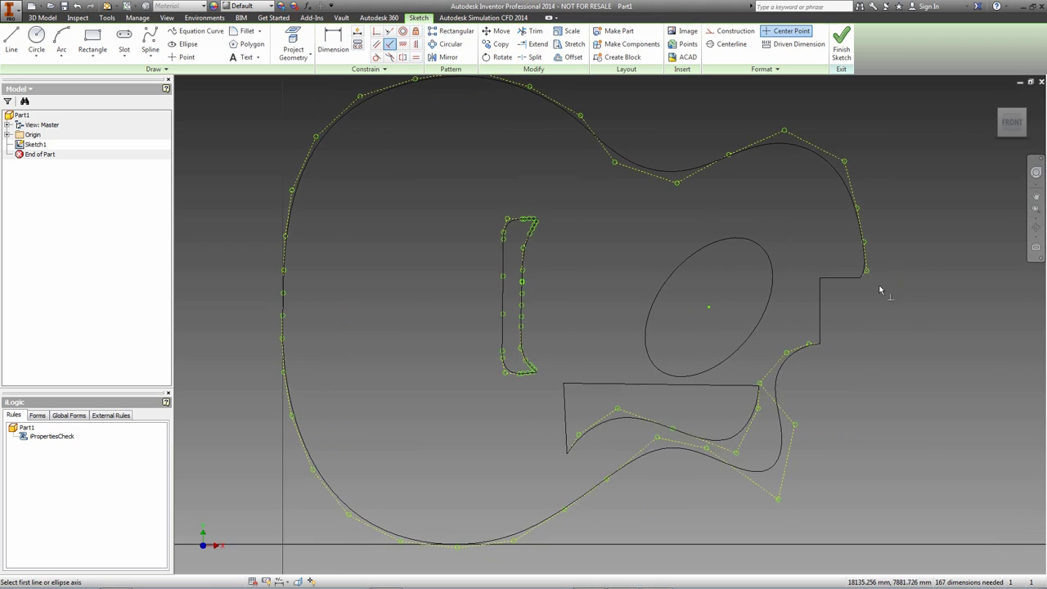
scroll(878, 286, down, 8)
click(734, 186)
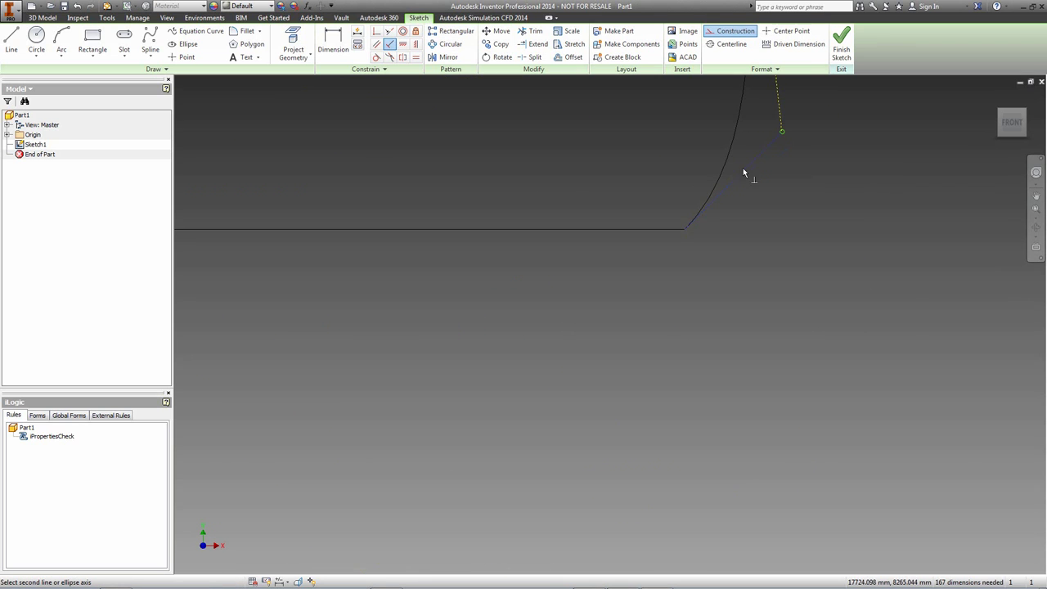
click(670, 229)
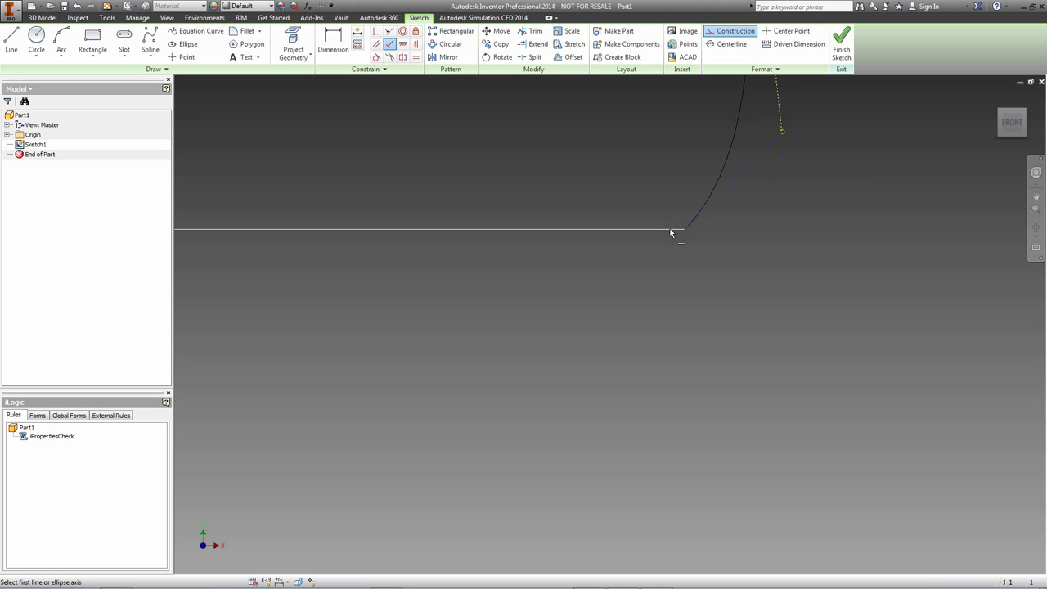
Make the lower body spline's end control segment perpendicular to the neck cutout's vertical edge.
scroll(654, 233, down, 3)
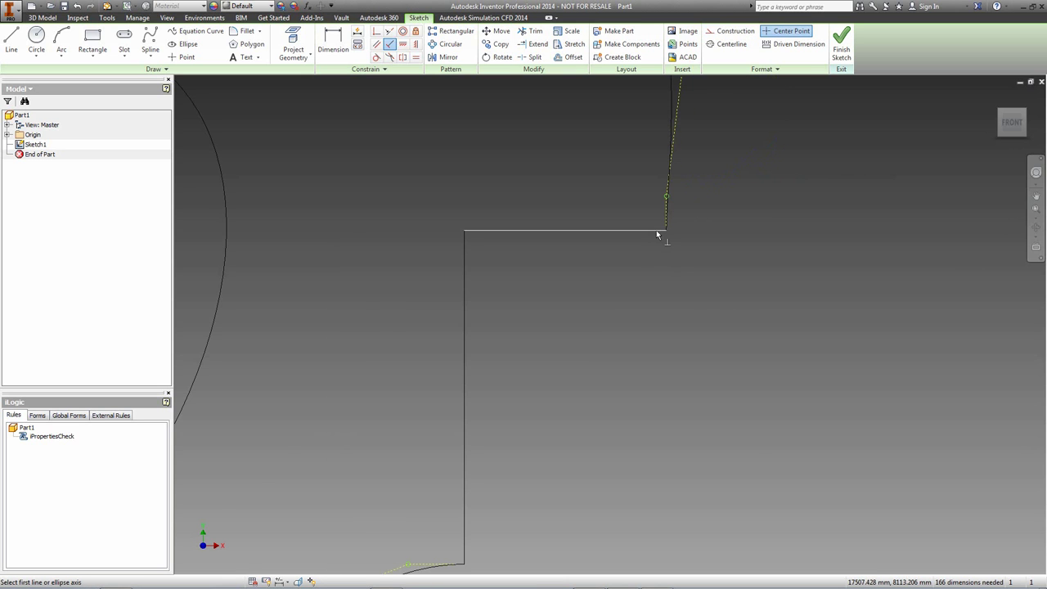
scroll(656, 234, down, 2)
middle_drag(630, 367, 731, 270)
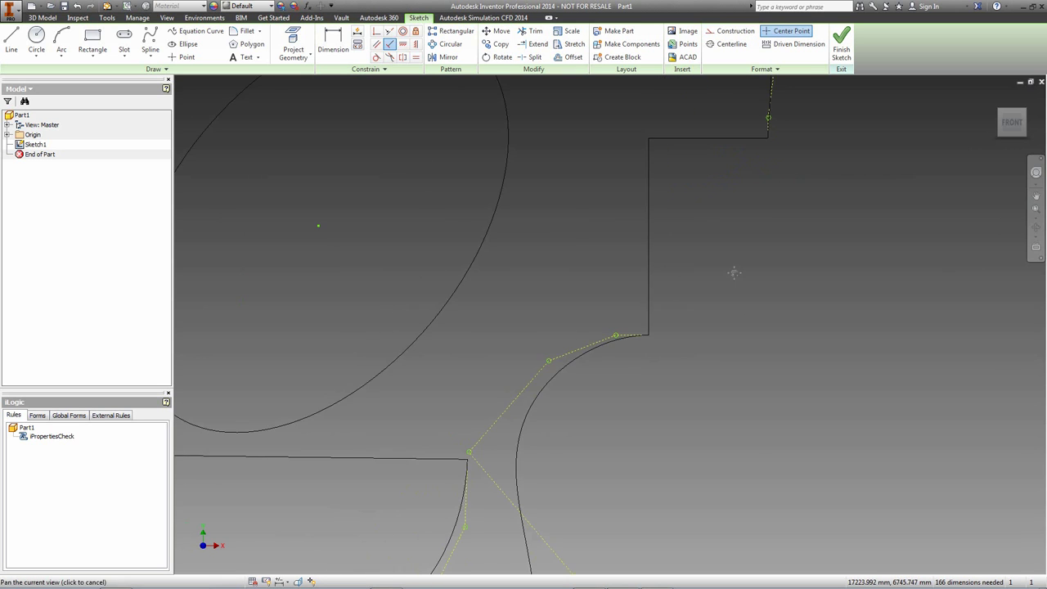
click(646, 330)
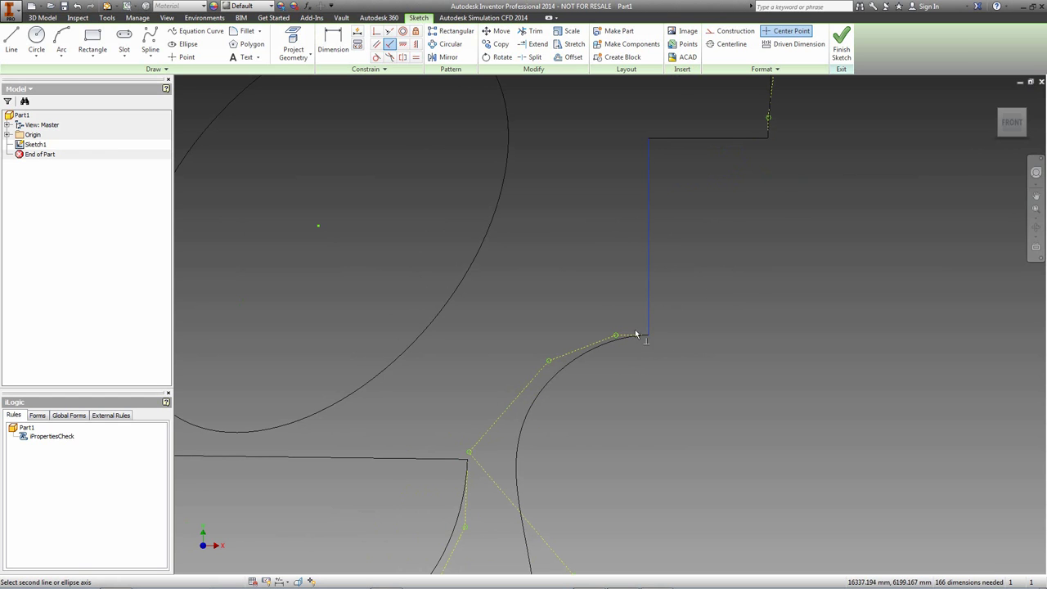
Constrain the upper body spline's second control segment above the neck cutout vertical.
middle_drag(774, 254, 679, 452)
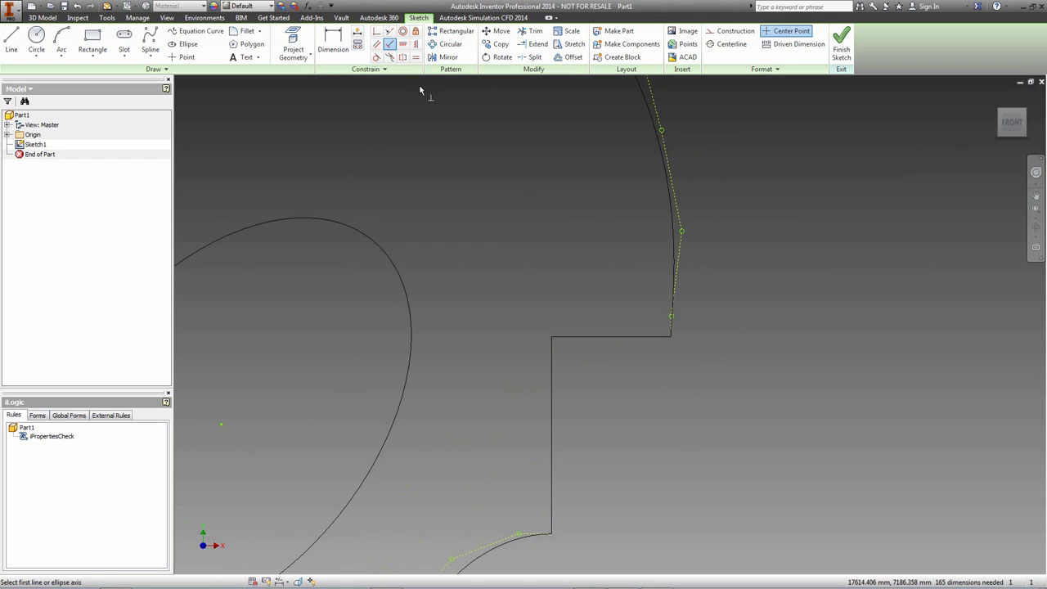
click(416, 44)
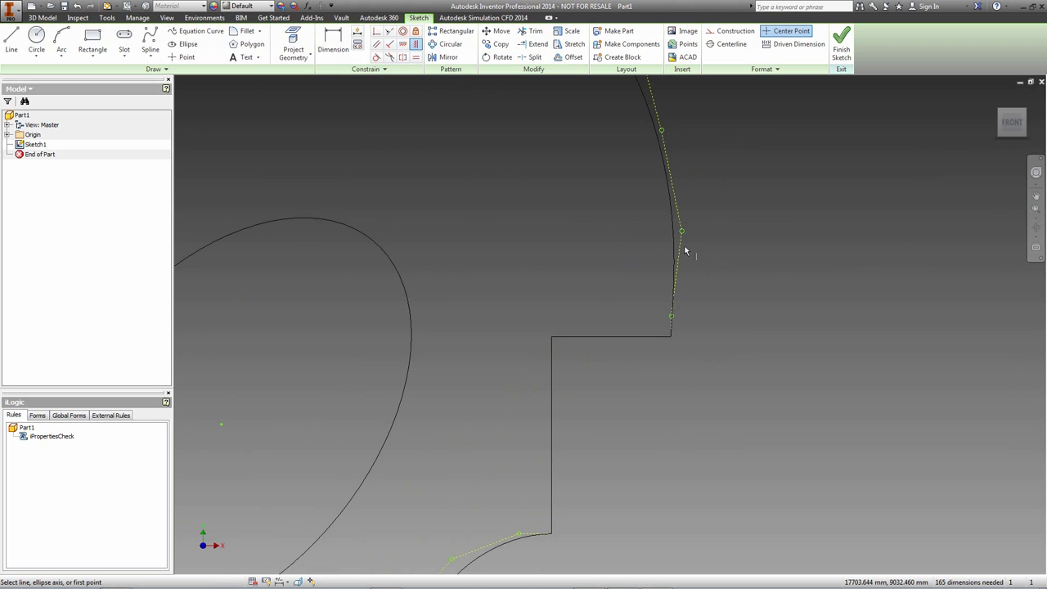
click(680, 253)
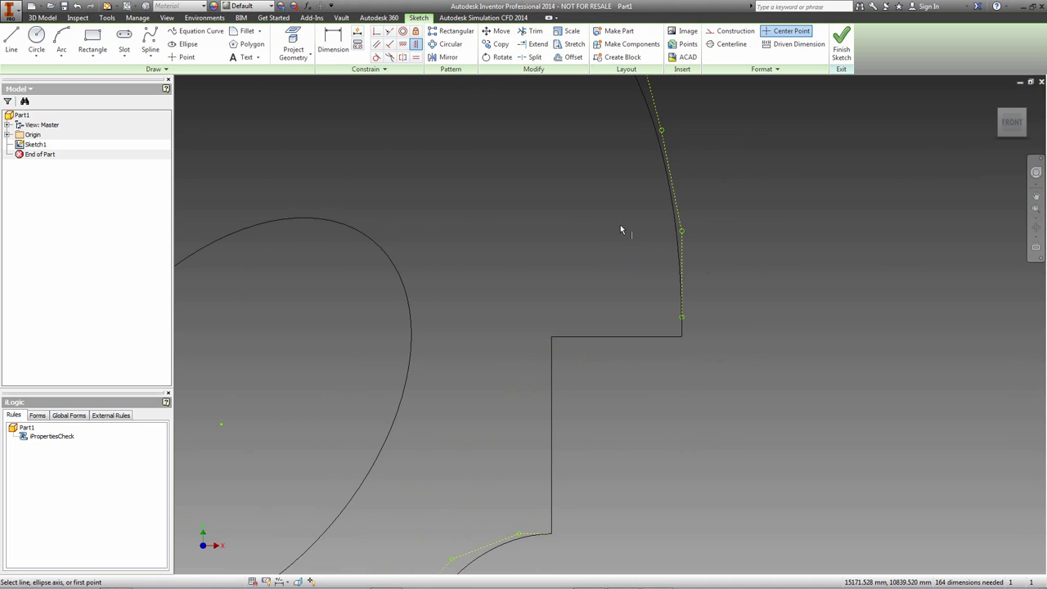
Constrain the upper body spline's control segment near the join at the guitar's tail end vertical.
scroll(696, 178, down, 3)
scroll(696, 177, down, 5)
middle_drag(405, 301, 743, 369)
scroll(643, 351, up, 6)
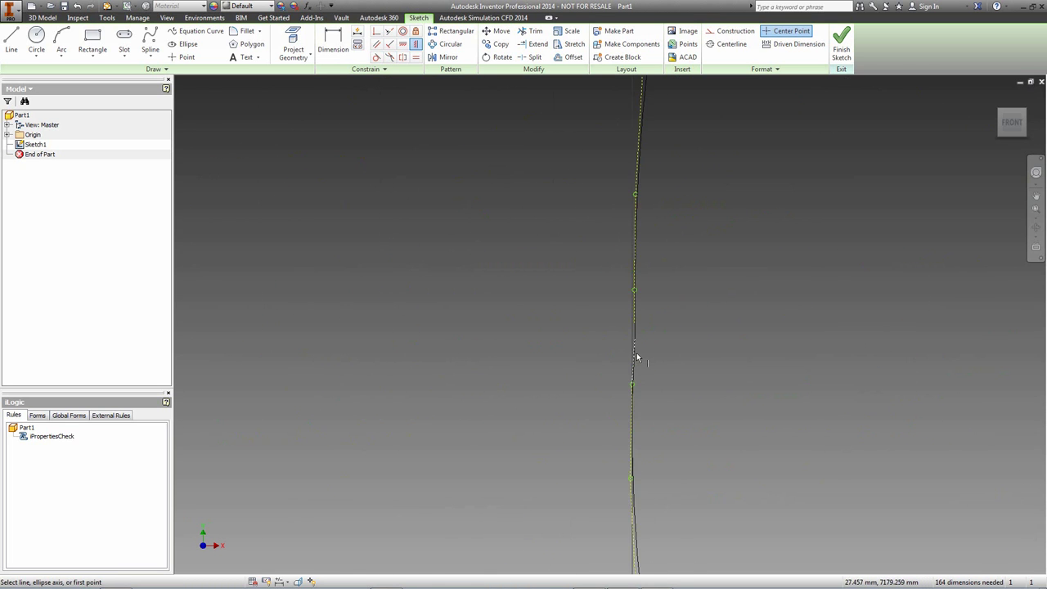
middle_drag(665, 435, 660, 429)
scroll(610, 327, down, 2)
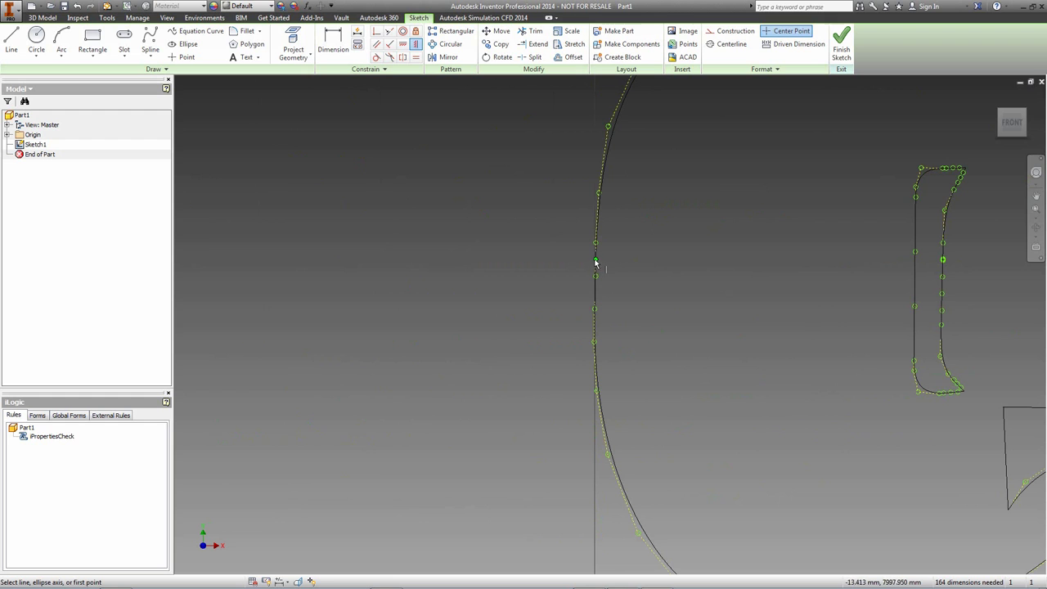
scroll(598, 261, down, 3)
scroll(600, 262, up, 6)
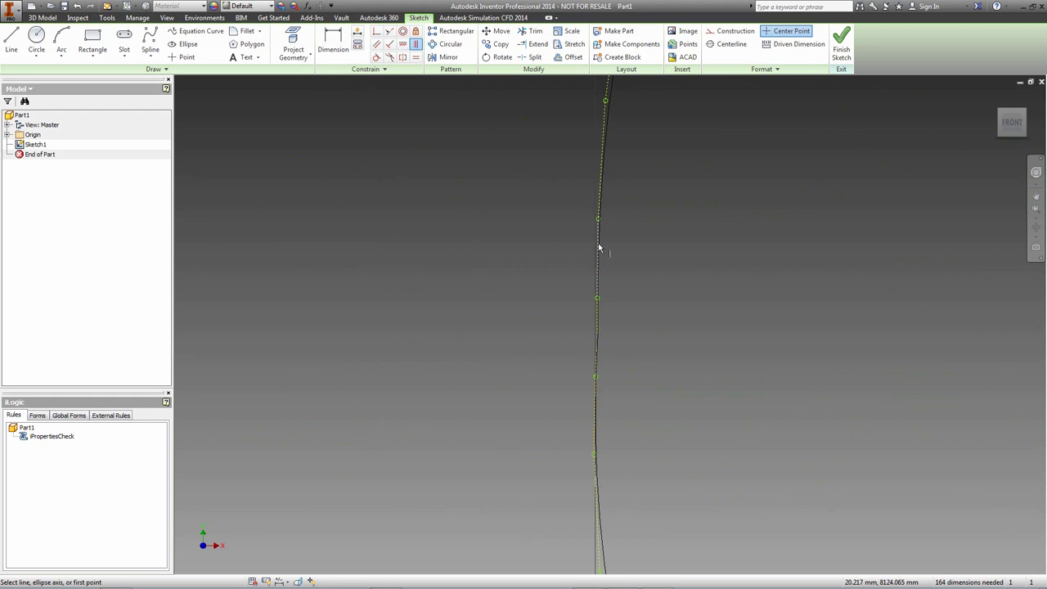
click(599, 248)
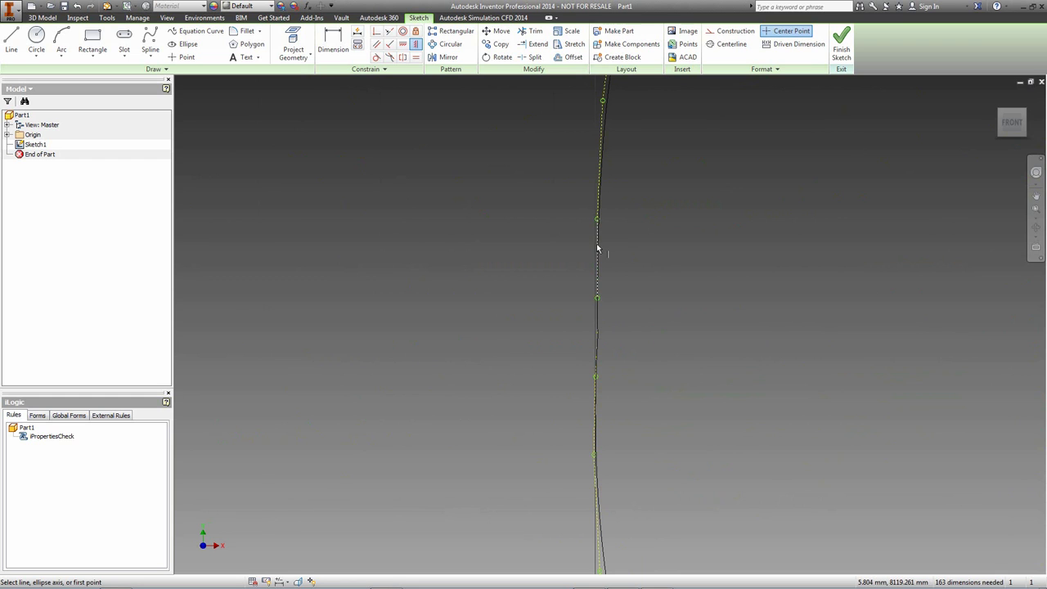
Make the two body splines tangent at the tail end and constrain the lower spline's nearby control segment vertical.
click(376, 57)
click(603, 161)
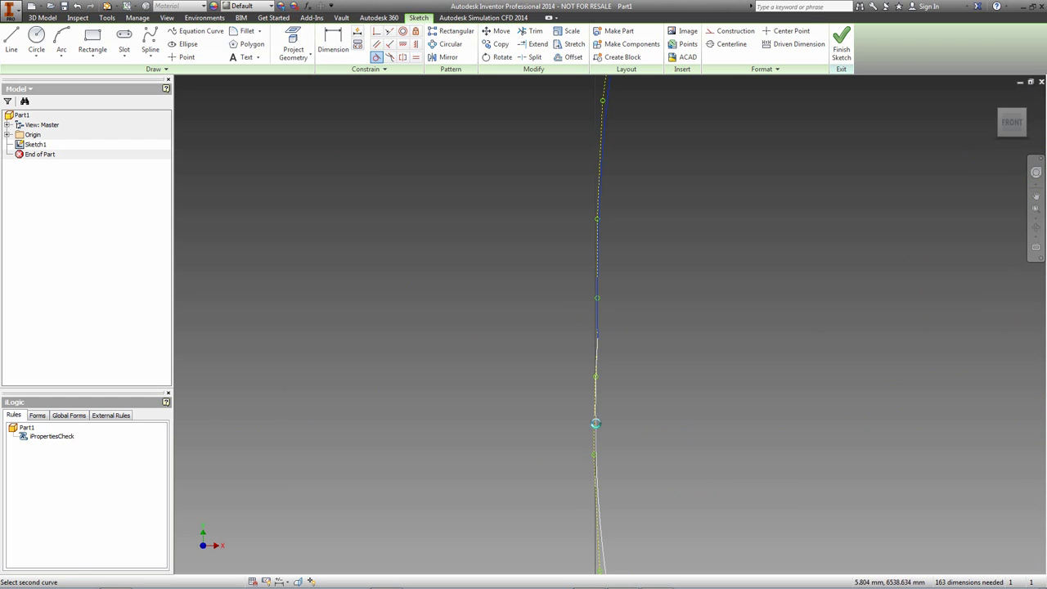
click(595, 423)
click(416, 43)
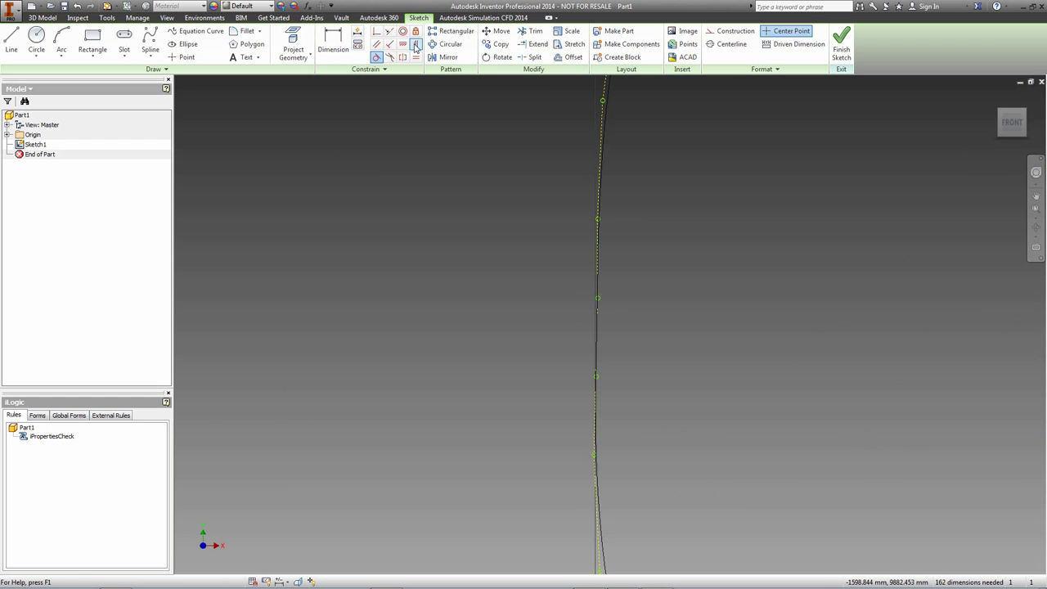
click(595, 421)
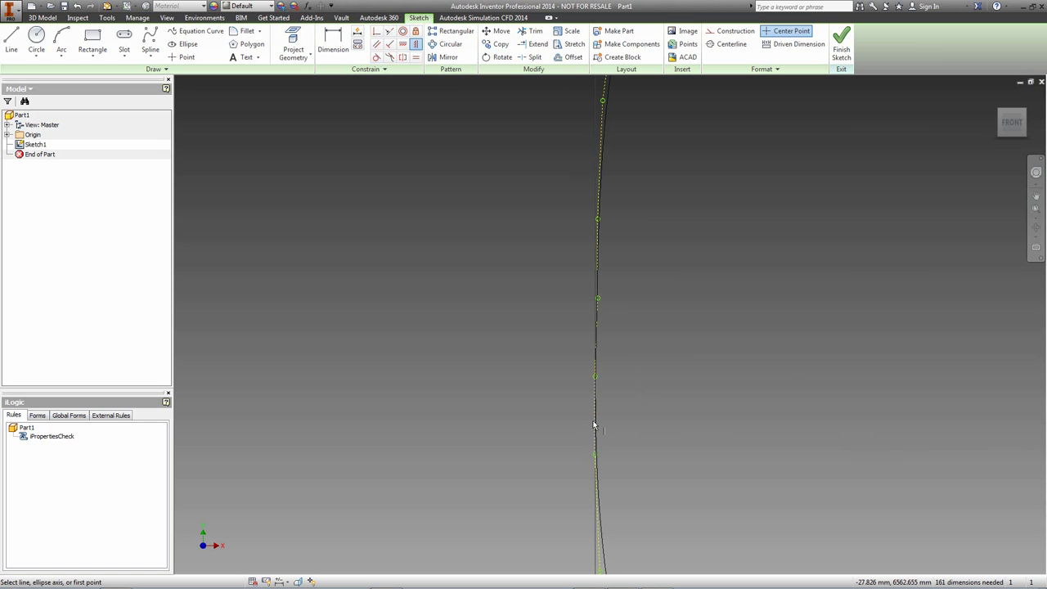
middle_drag(853, 455, 602, 346)
scroll(581, 344, up, 5)
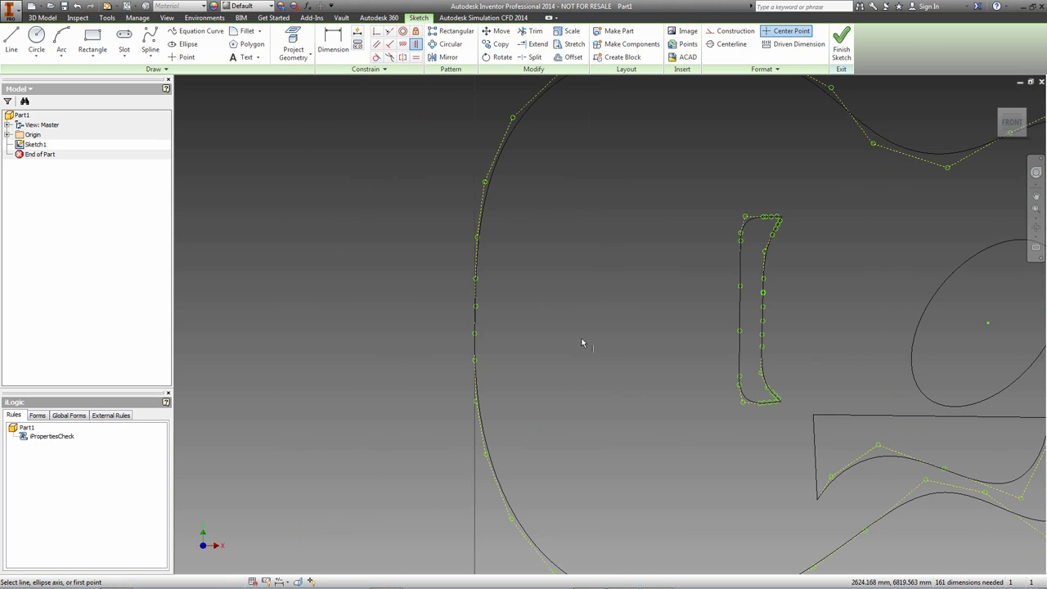
drag(656, 354, 509, 311)
right_click(510, 311)
click(551, 309)
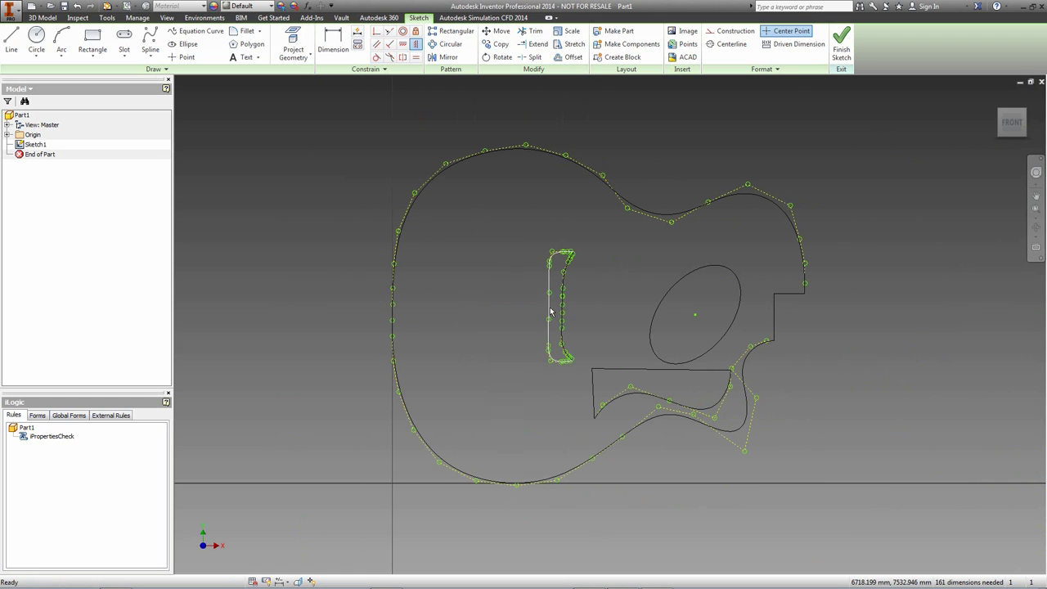
click(333, 45)
scroll(409, 319, down, 3)
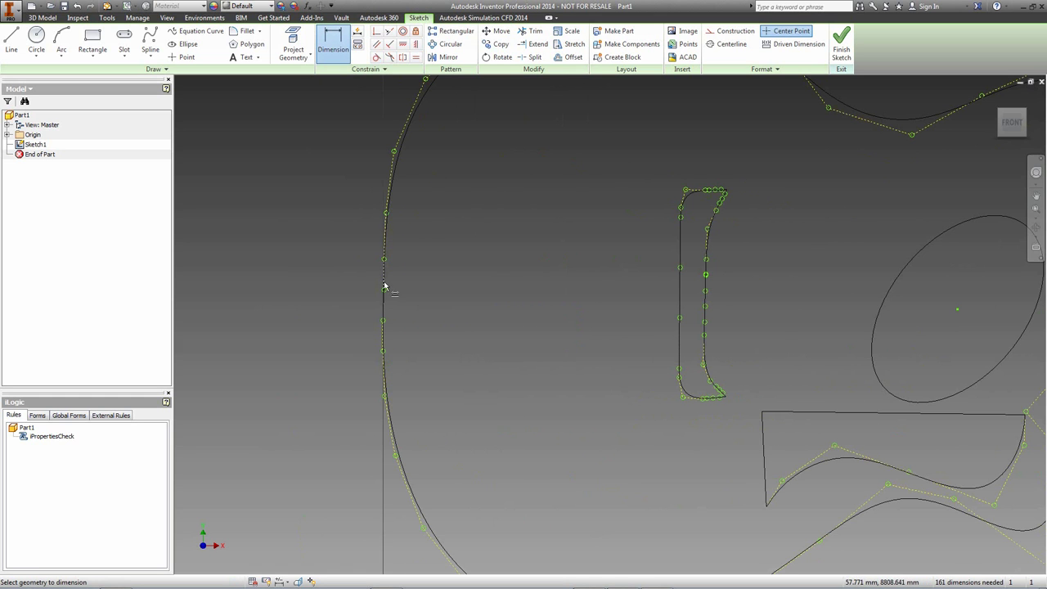
scroll(382, 307, up, 5)
scroll(383, 309, down, 10)
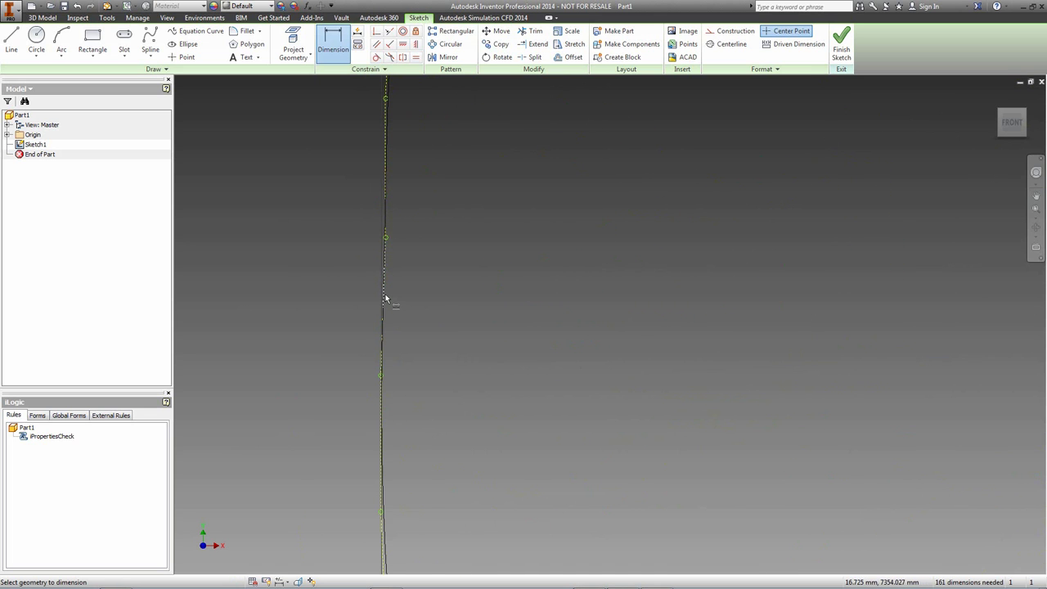
click(386, 300)
scroll(460, 313, up, 5)
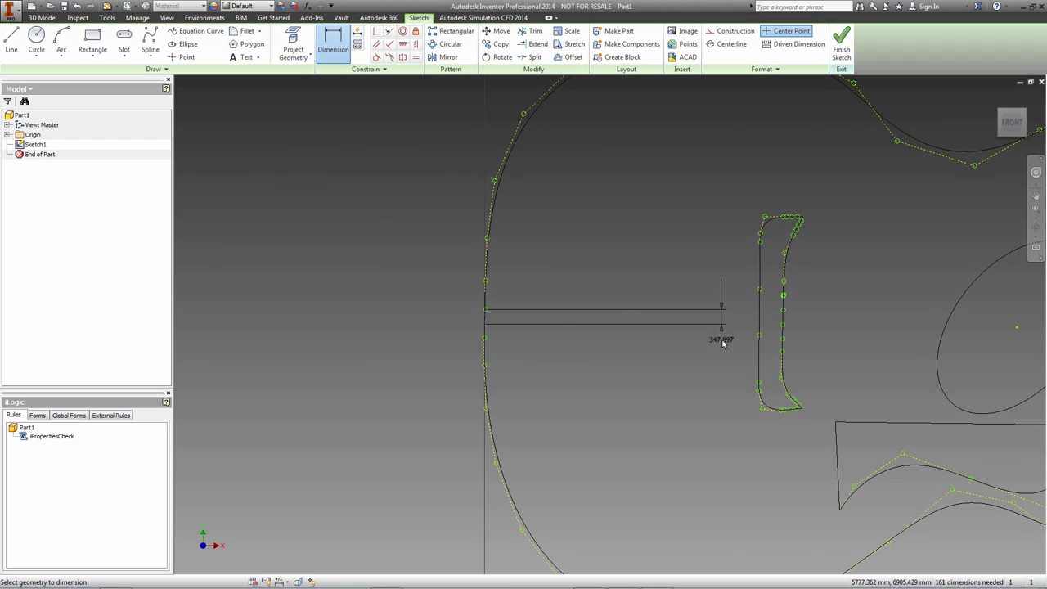
scroll(654, 344, up, 2)
key(Escape)
click(607, 335)
key(Escape)
key(Escape)
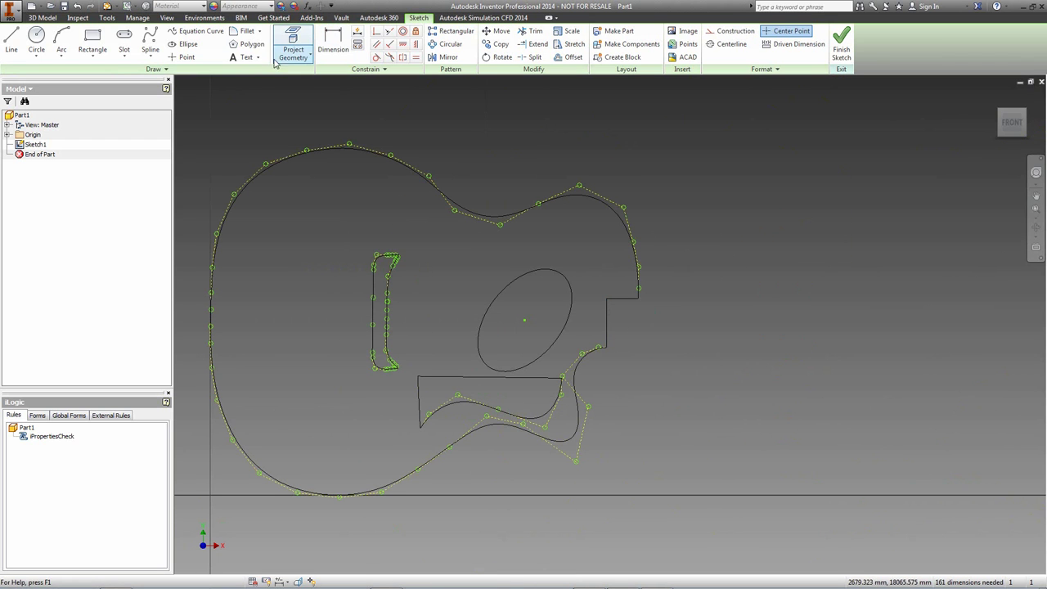
click(330, 49)
scroll(381, 303, up, 2)
scroll(336, 320, down, 1)
scroll(335, 321, down, 5)
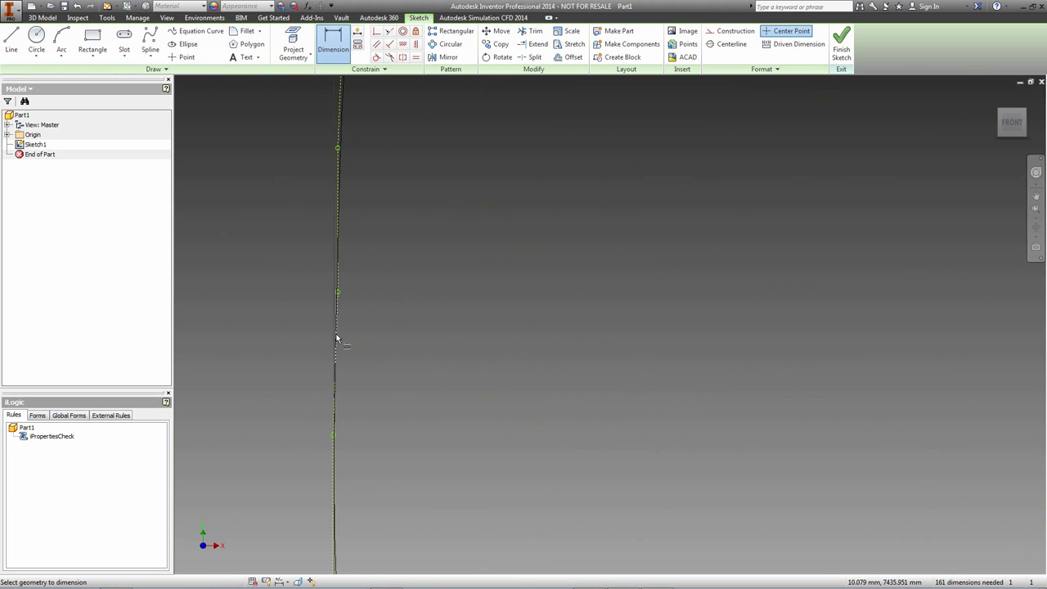
scroll(360, 282, up, 1)
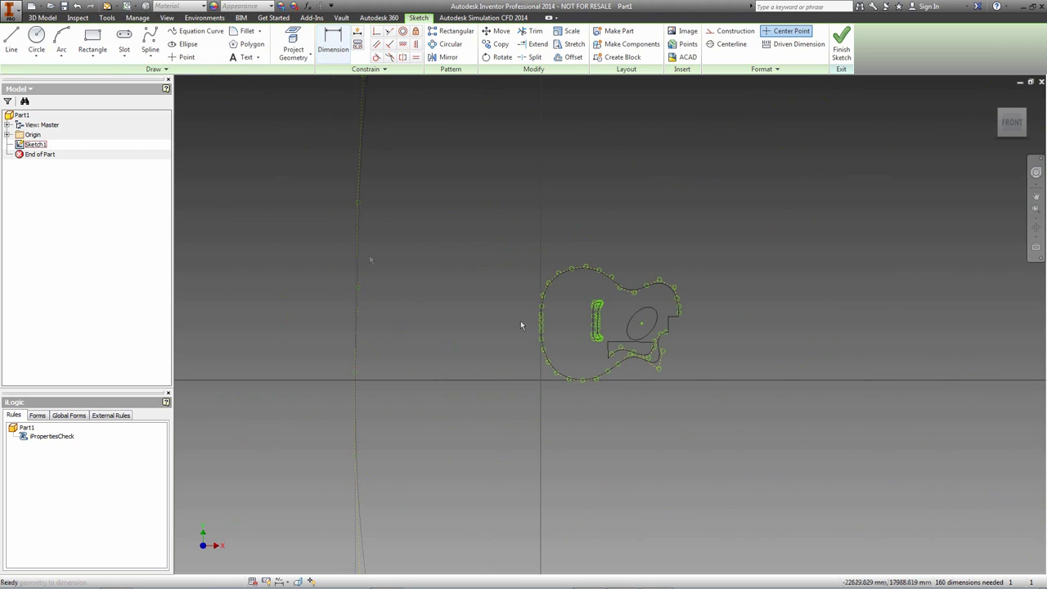
scroll(576, 346, up, 1)
scroll(576, 345, down, 3)
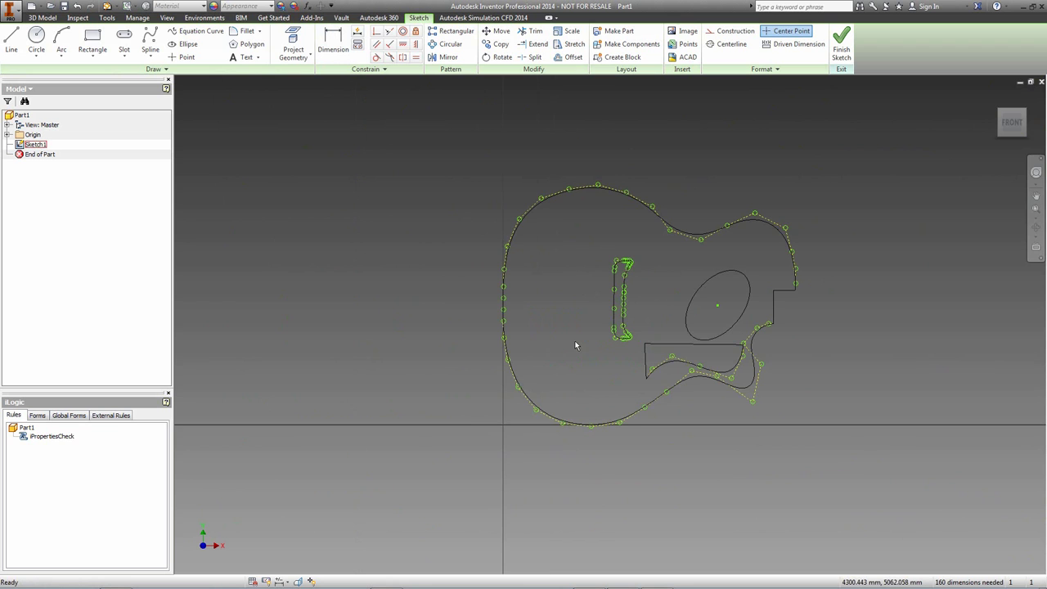
Dimension the guitar body from its tail end to the neck cutout's vertical edge and set the length to 480 mm.
click(332, 41)
scroll(491, 299, down, 4)
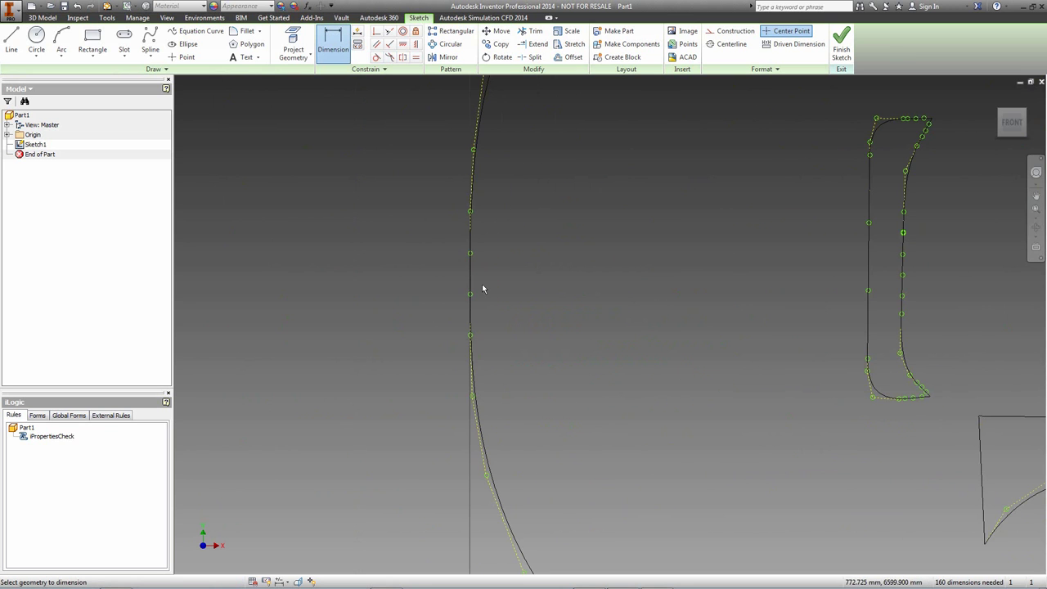
scroll(469, 280, down, 3)
scroll(469, 280, up, 7)
scroll(471, 283, down, 2)
click(723, 286)
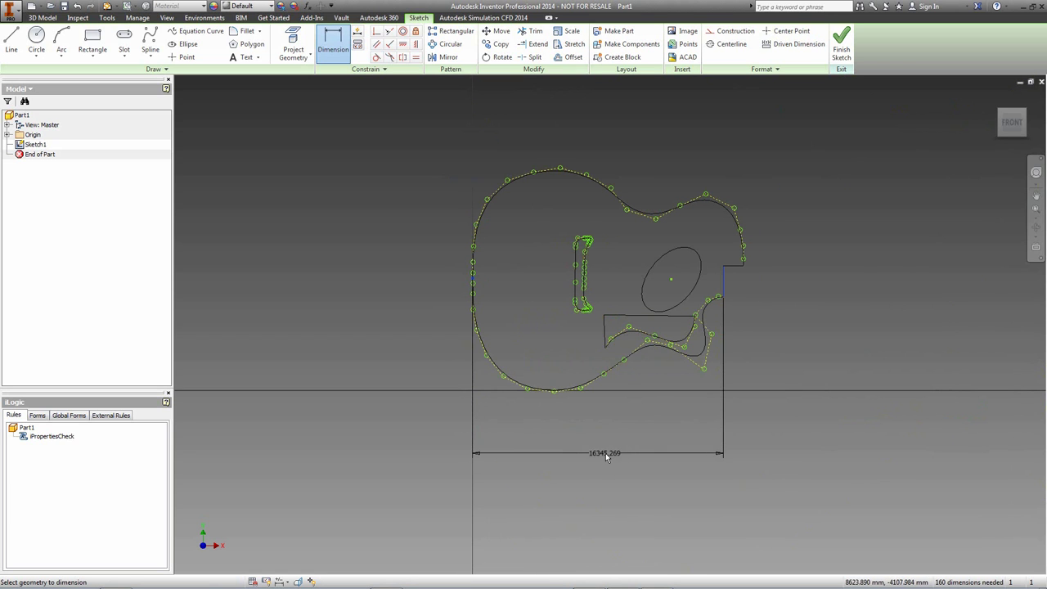
click(606, 456)
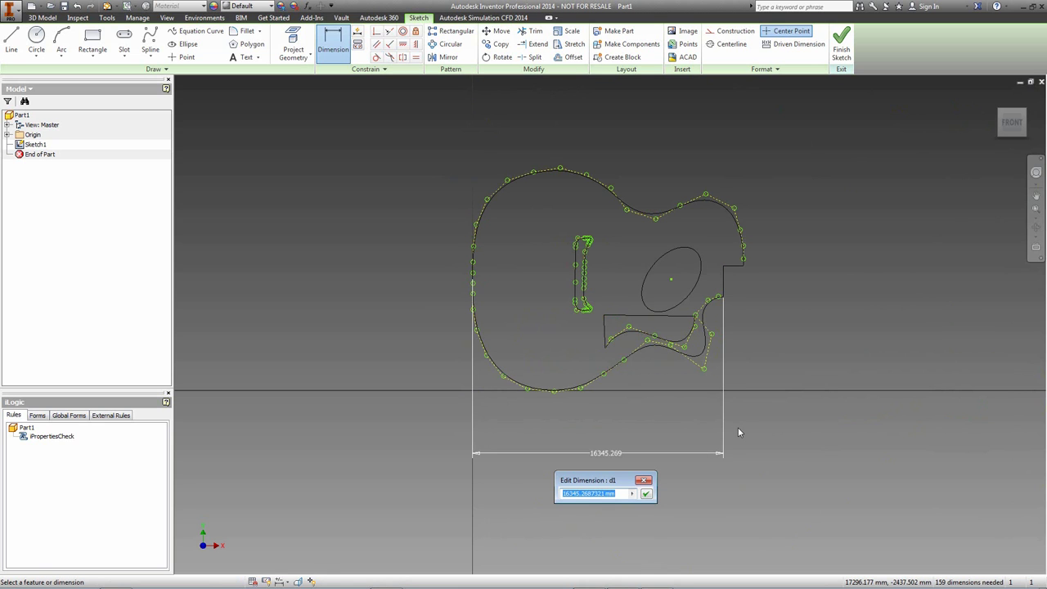
text(480)
key(Return)
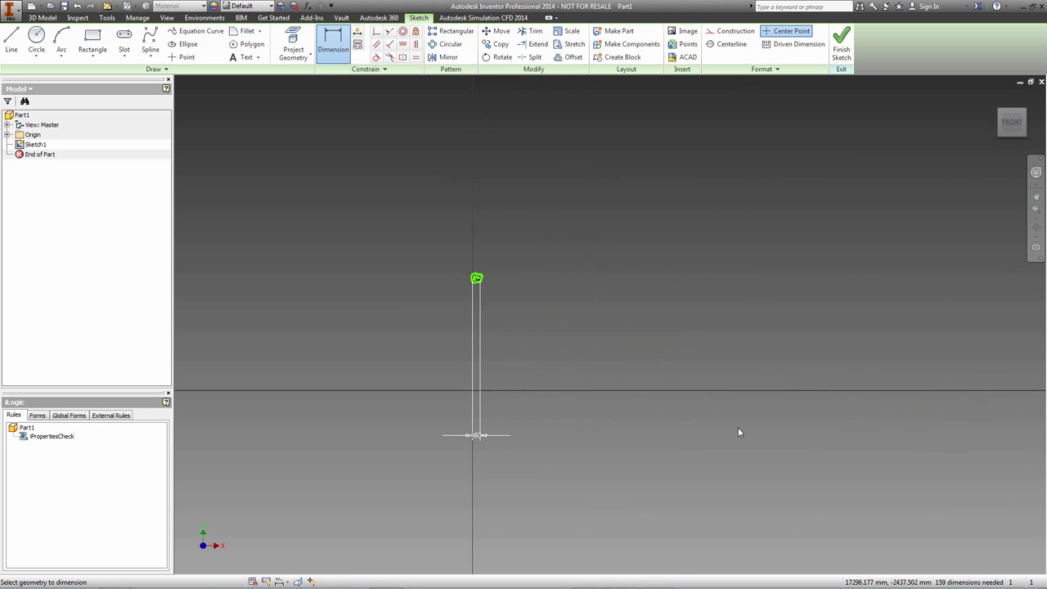
Move the body length dimension closer to the rescaled guitar outline.
scroll(458, 287, up, 2)
key(Escape)
drag(475, 373, 479, 298)
scroll(475, 291, up, 10)
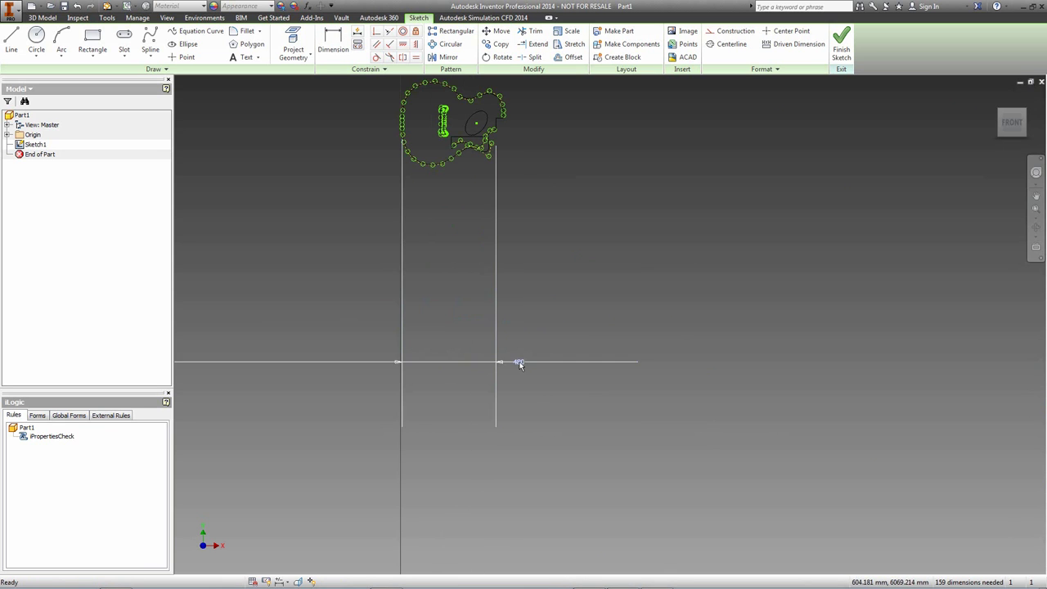
Delete the body length dimension and dimension the body again from its tail end to the neck cutout's vertical edge.
mouse_move(518, 363)
mouse_down()
mouse_move(444, 346)
mouse_move(447, 182)
mouse_up()
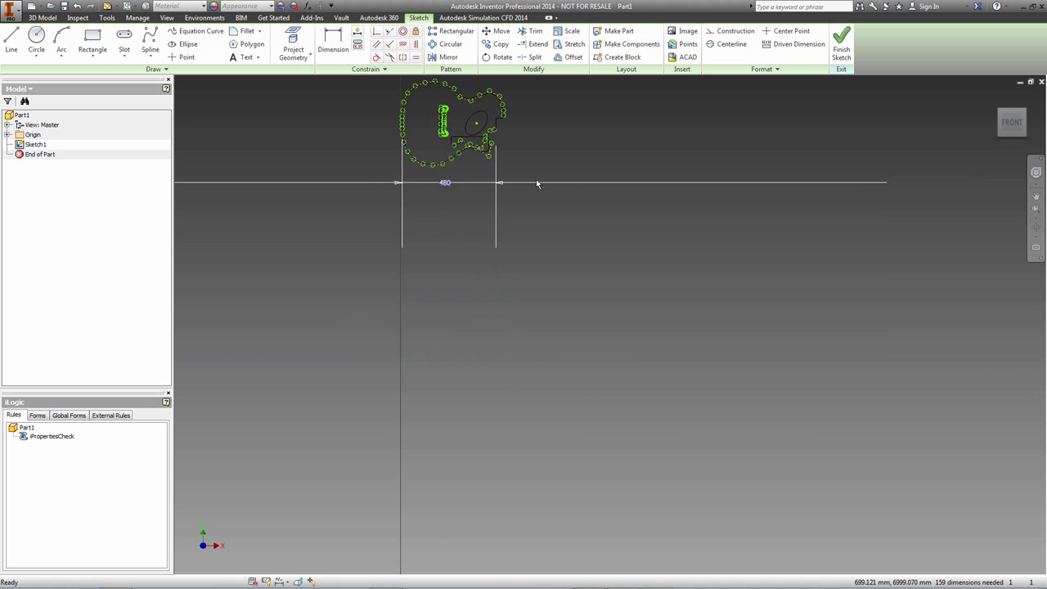
right_click(880, 183)
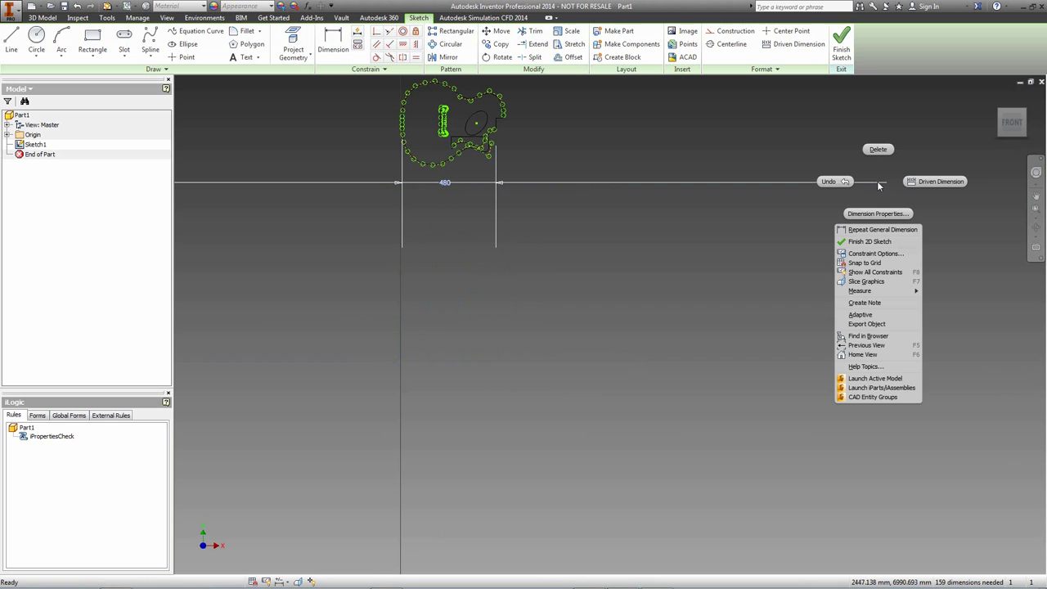
key(Escape)
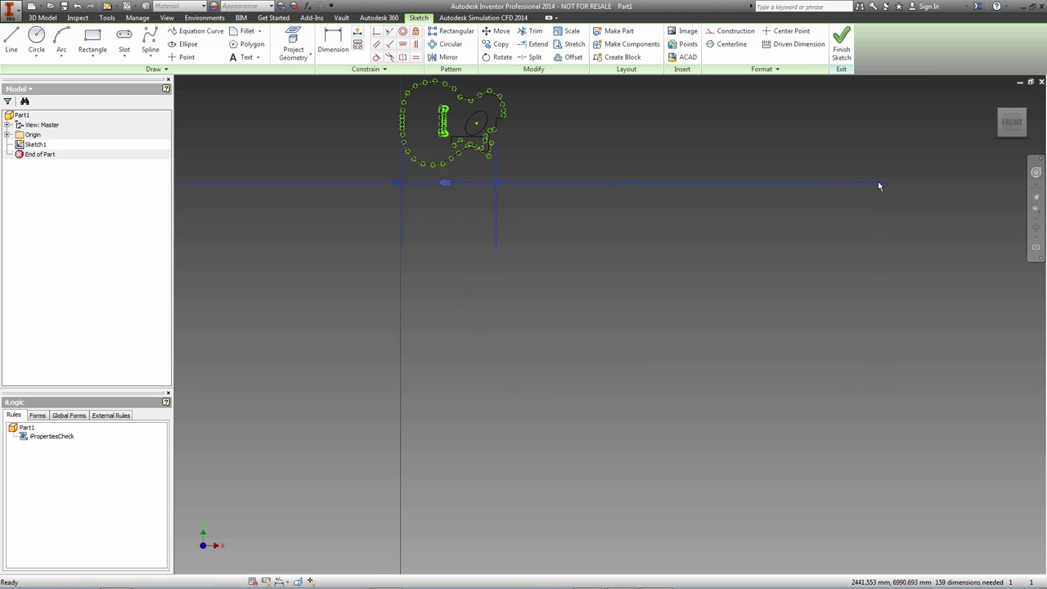
key(Delete)
click(329, 39)
scroll(394, 133, up, 6)
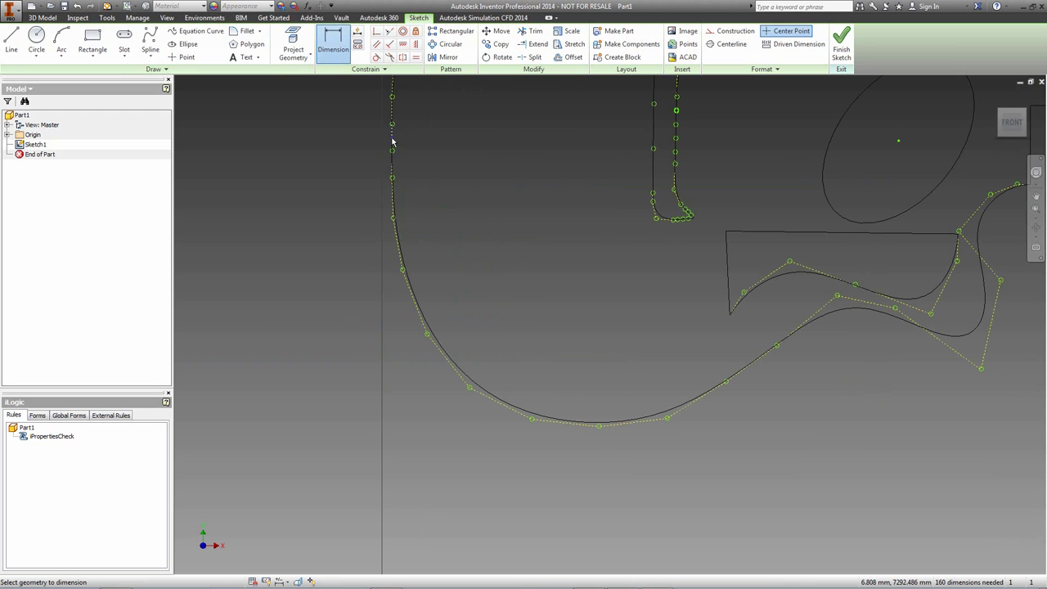
scroll(934, 168, down, 5)
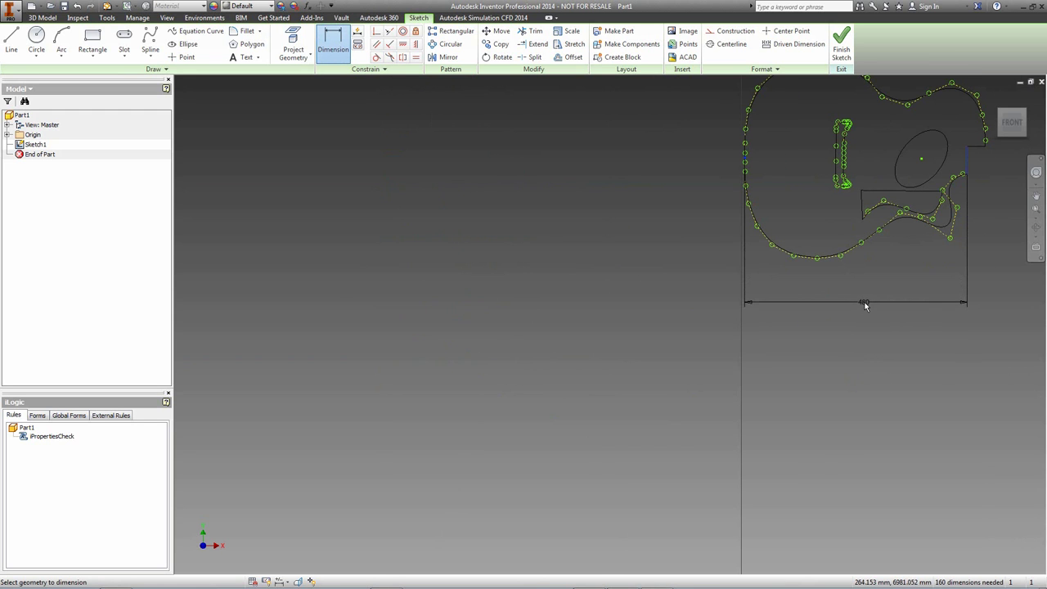
click(865, 304)
click(903, 343)
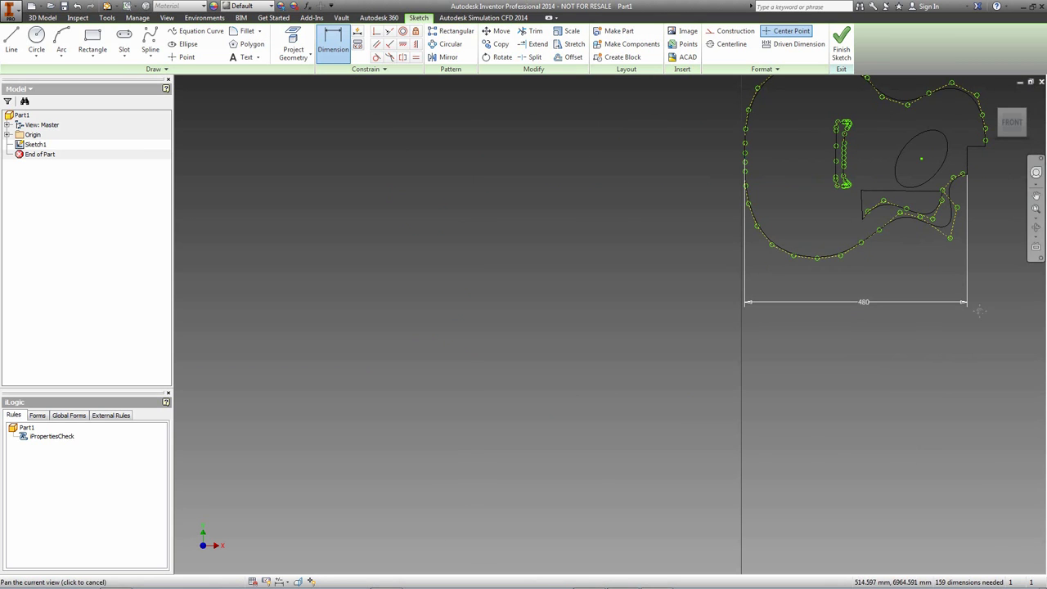
Move the whole guitar sketch close to the sketch origin, using the ellipse's centre point as the base point.
middle_drag(705, 108, 435, 192)
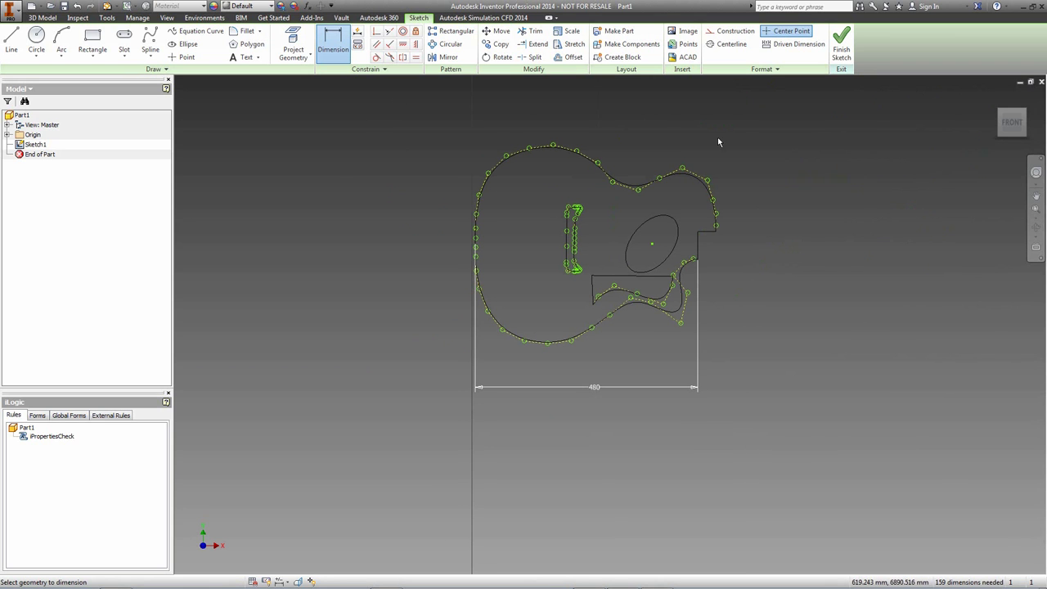
click(501, 32)
drag(416, 88, 835, 456)
click(263, 118)
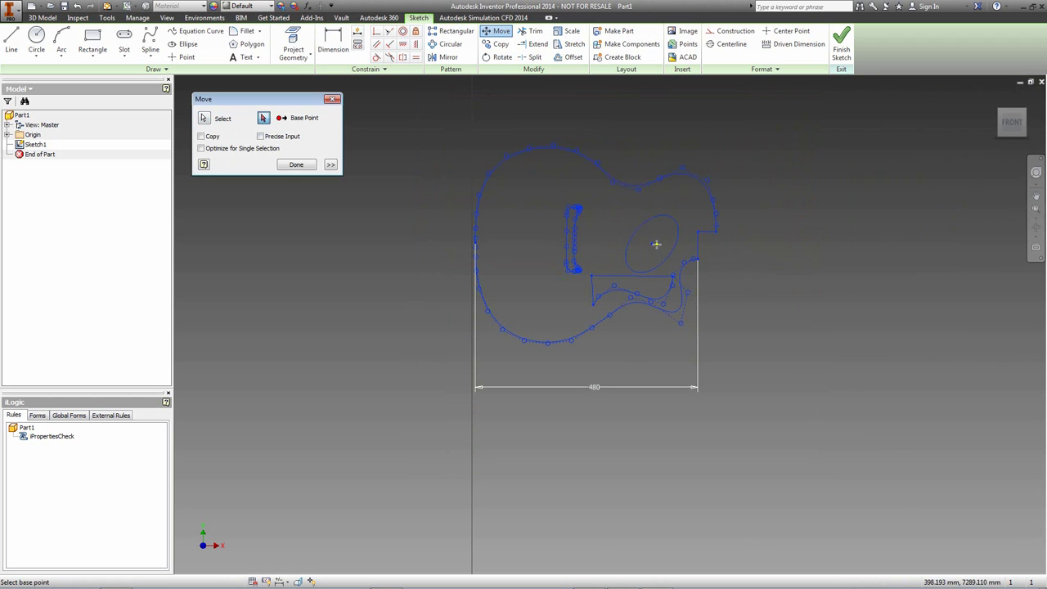
click(654, 244)
scroll(647, 269, down, 3)
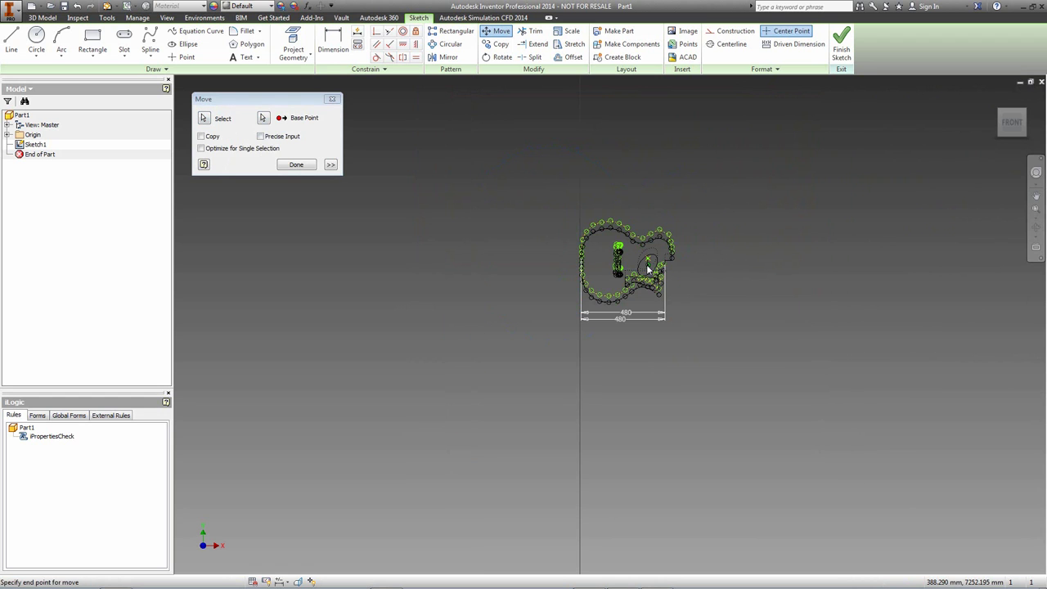
scroll(591, 417, down, 2)
scroll(598, 410, up, 1)
middle_drag(598, 411, 551, 247)
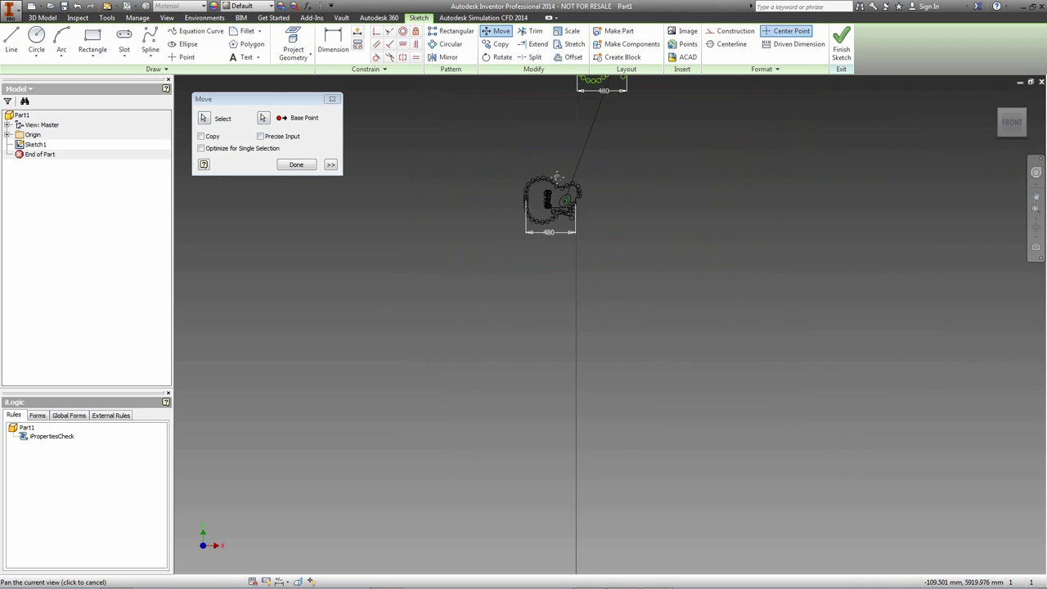
scroll(553, 250, down, 2)
scroll(548, 339, up, 3)
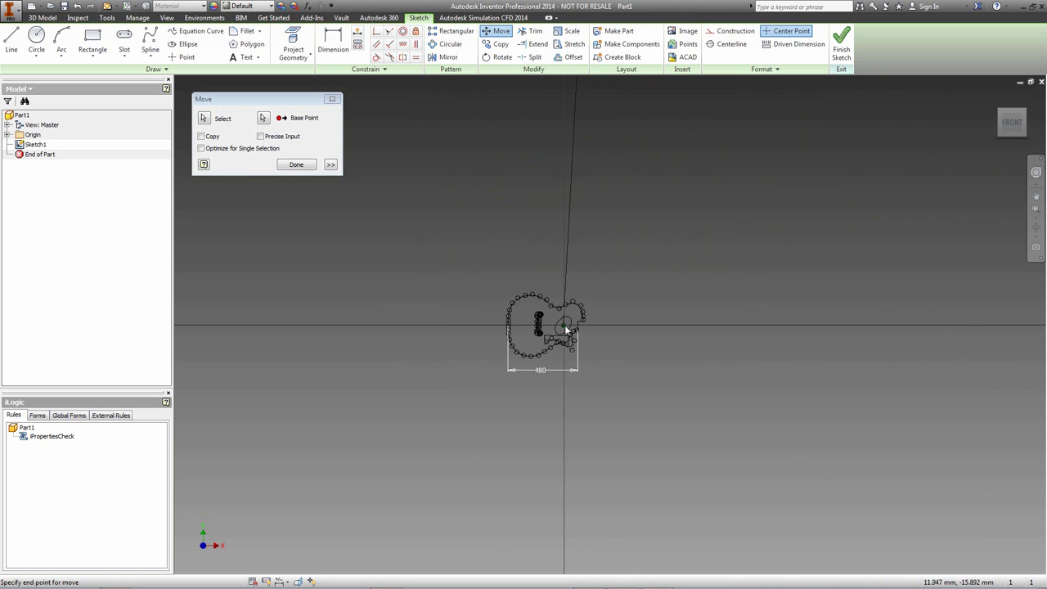
scroll(563, 325, down, 2)
scroll(544, 324, up, 5)
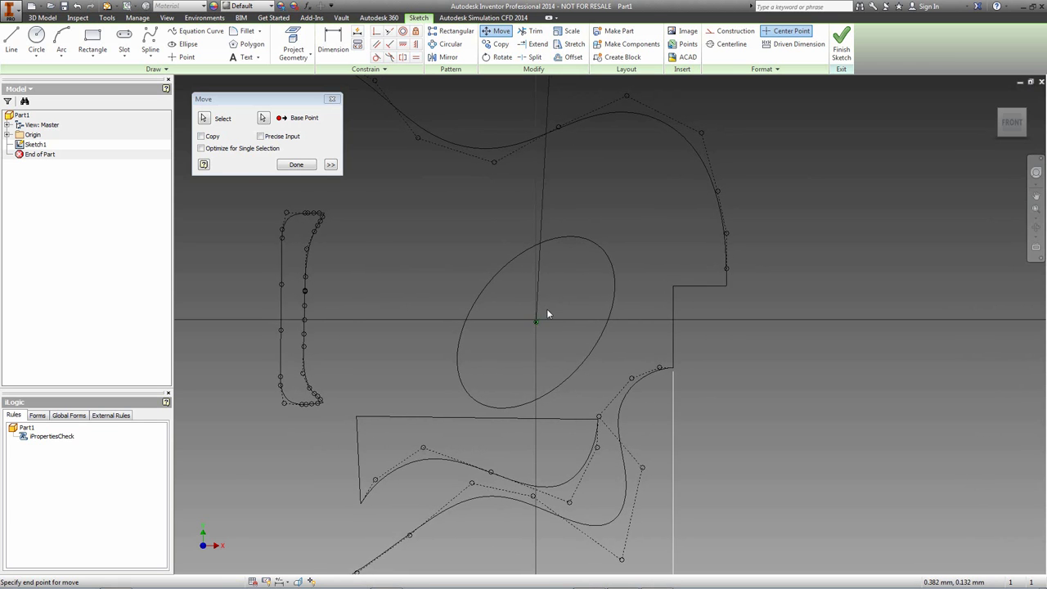
scroll(547, 309, down, 2)
click(772, 174)
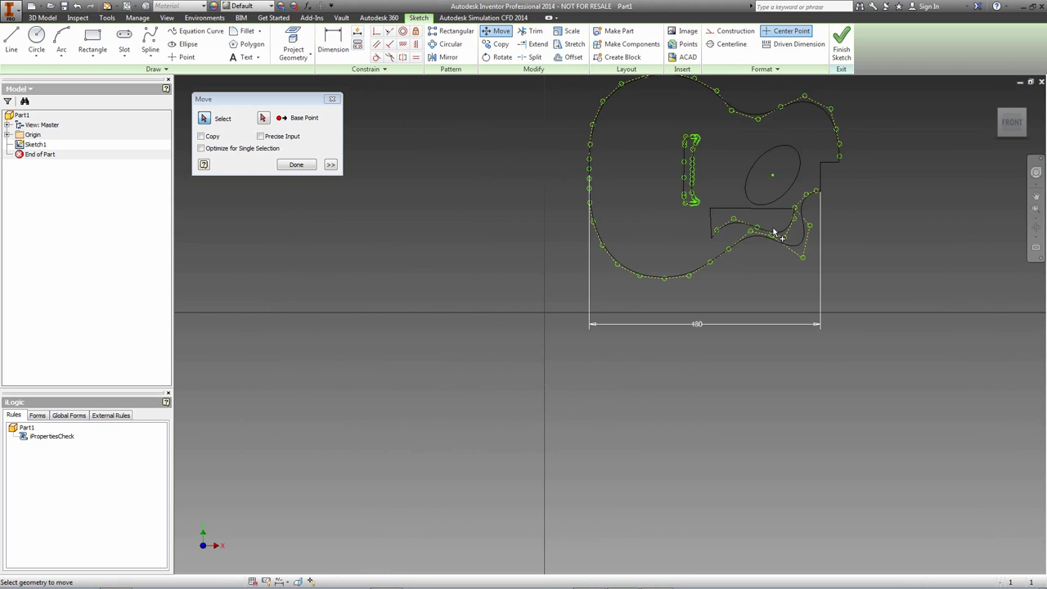
click(290, 162)
Place a sketch point at the origin and apply a Fix constraint to it.
click(187, 57)
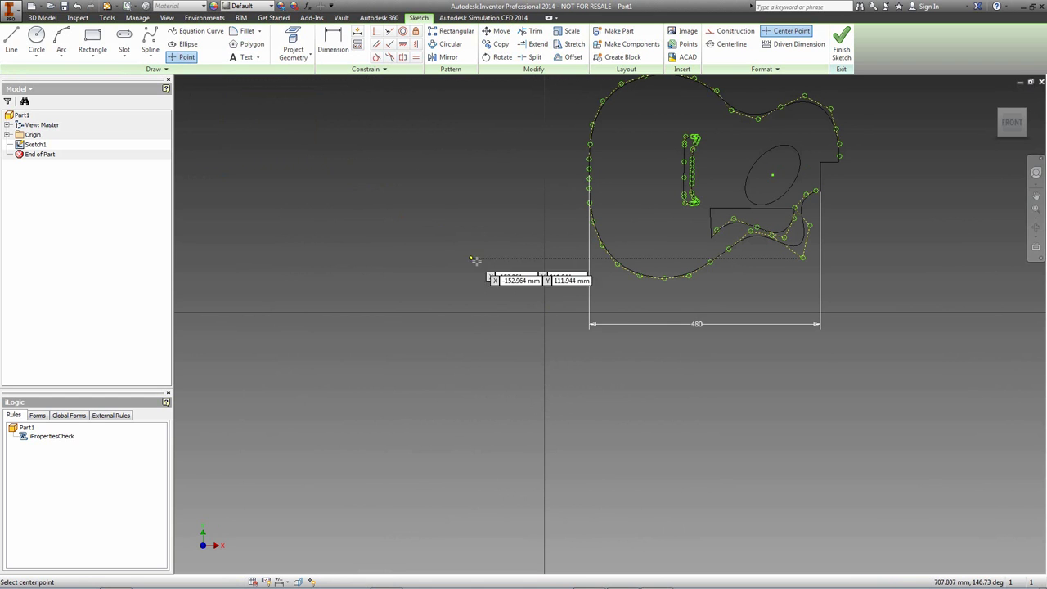
click(540, 311)
right_click(545, 332)
click(550, 329)
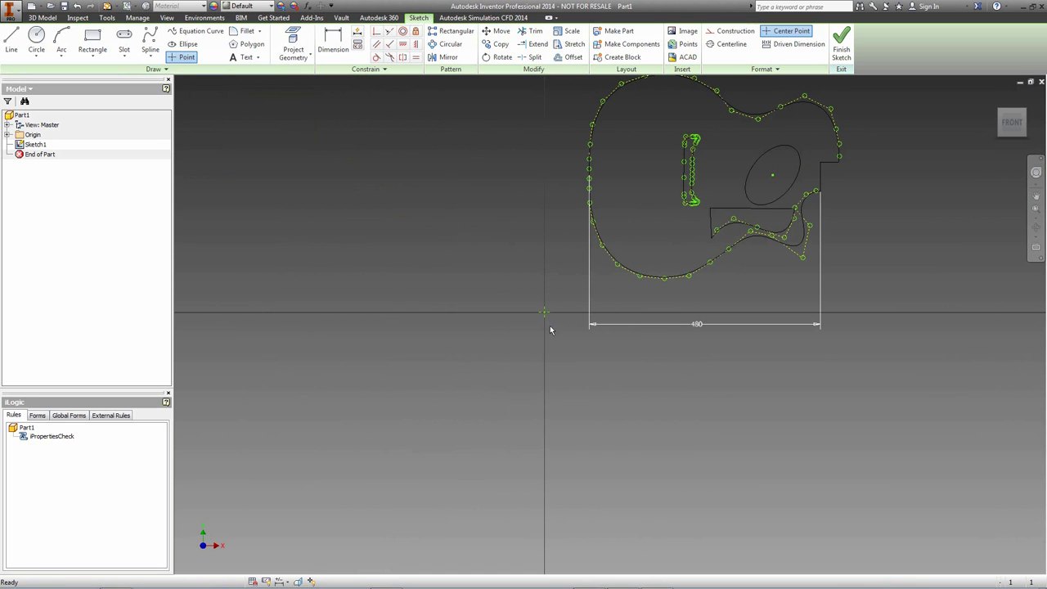
click(416, 31)
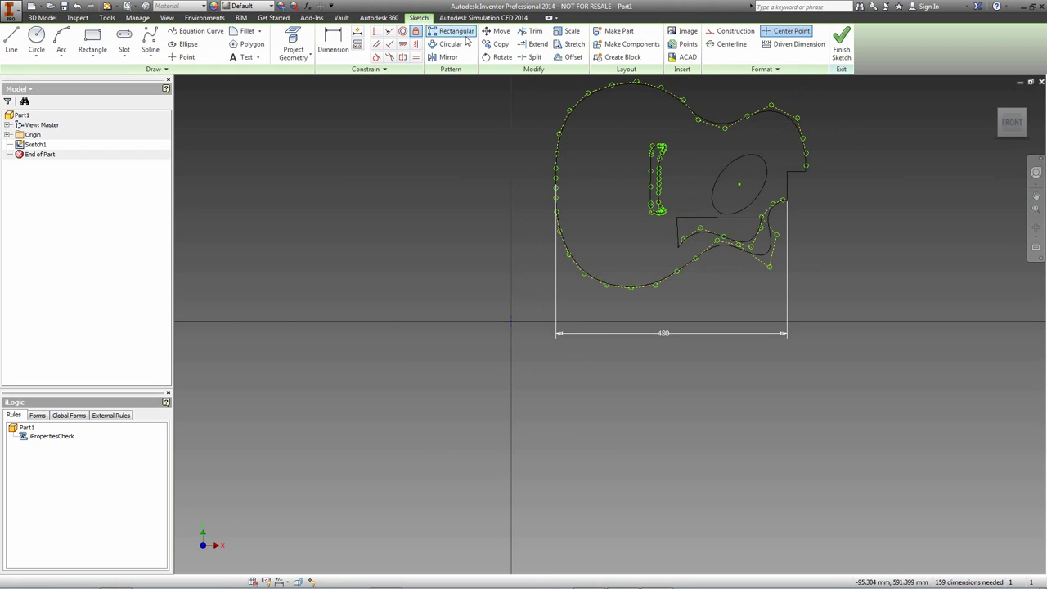
Move the whole guitar sketch from the ellipse's centre onto the fixed origin point and finish the sketch.
click(498, 31)
mouse_move(543, 79)
mouse_down()
mouse_move(780, 390)
mouse_move(877, 443)
mouse_up()
click(263, 118)
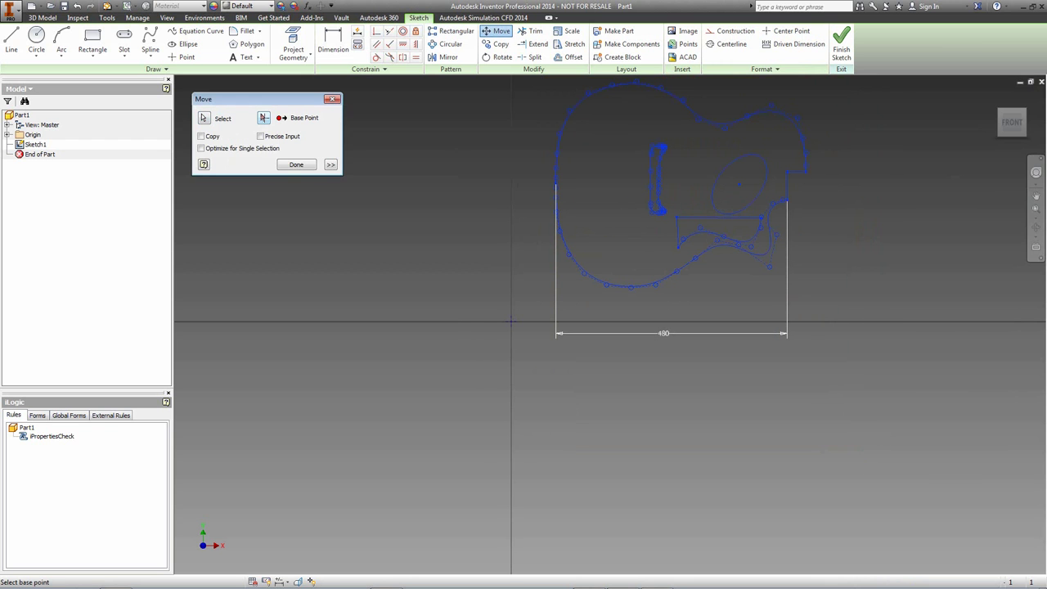
click(738, 185)
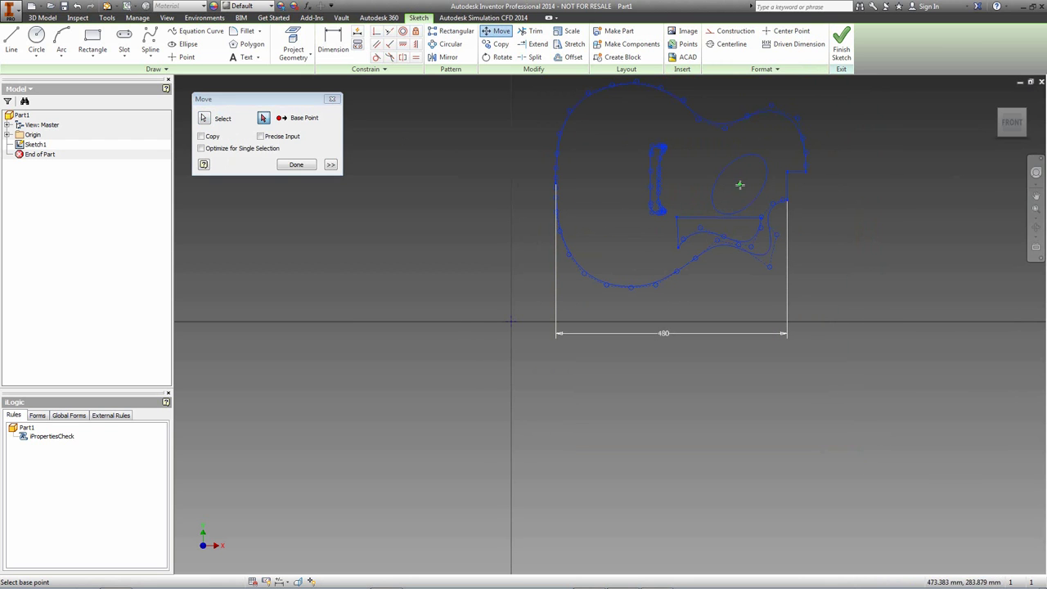
click(511, 320)
right_click(581, 136)
click(587, 139)
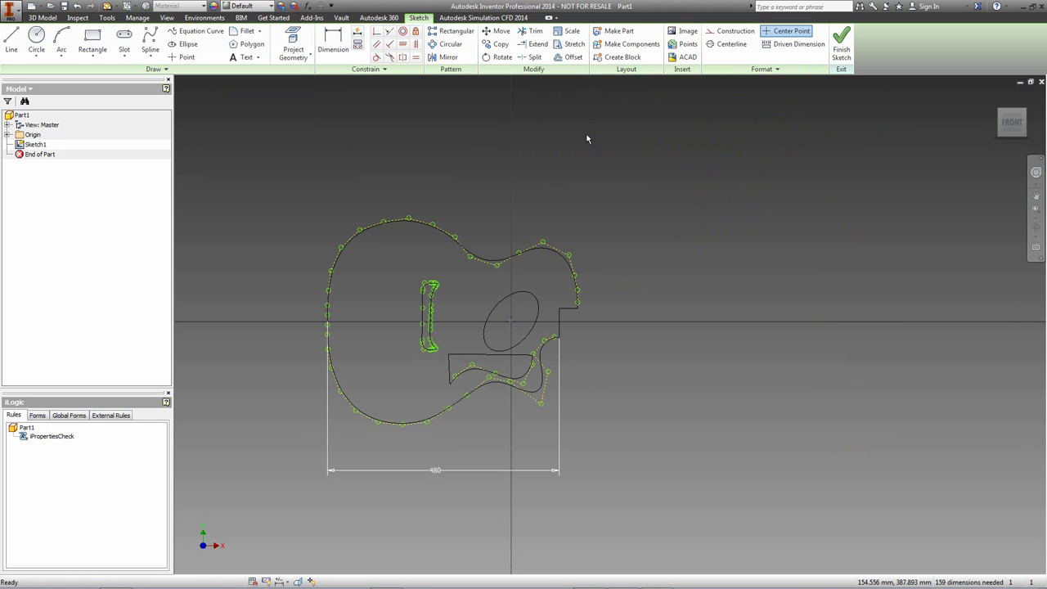
right_click(508, 178)
click(506, 205)
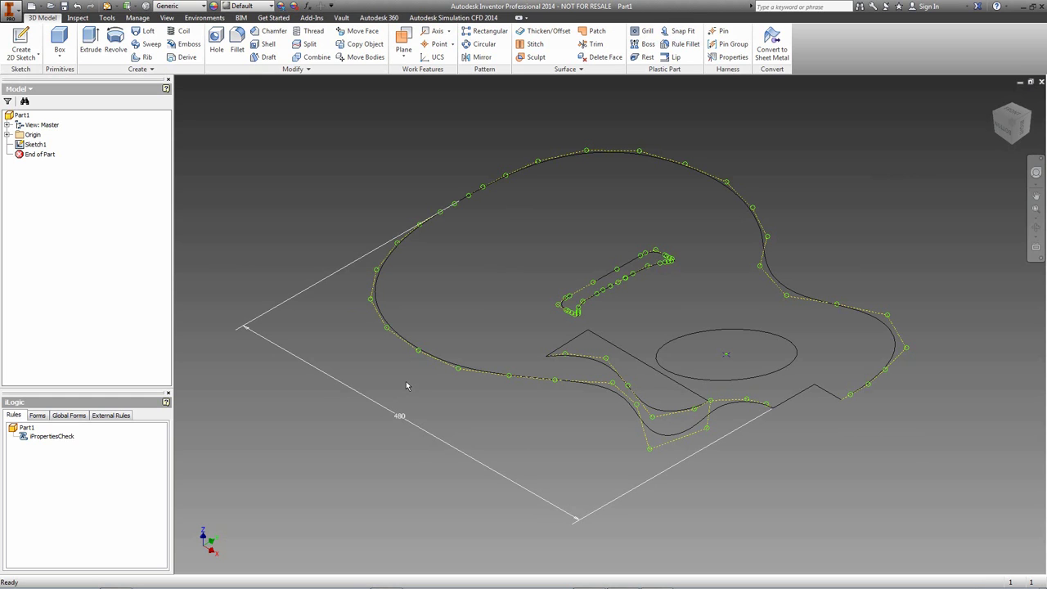
Extrude the full guitar body, including the ellipse, slot and lower cutout regions, to a thickness of 75 mm.
click(90, 41)
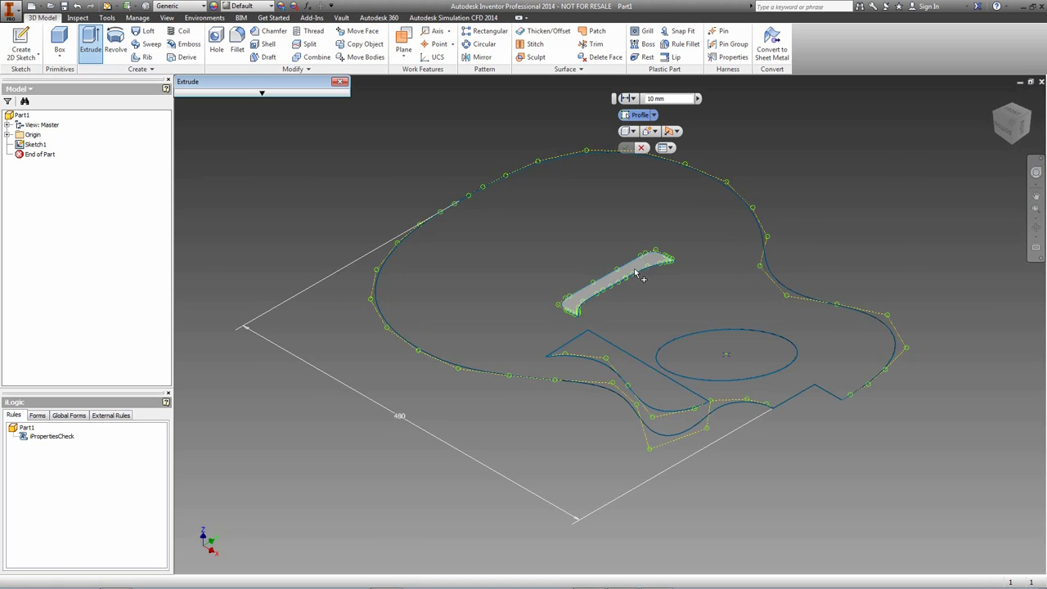
click(562, 240)
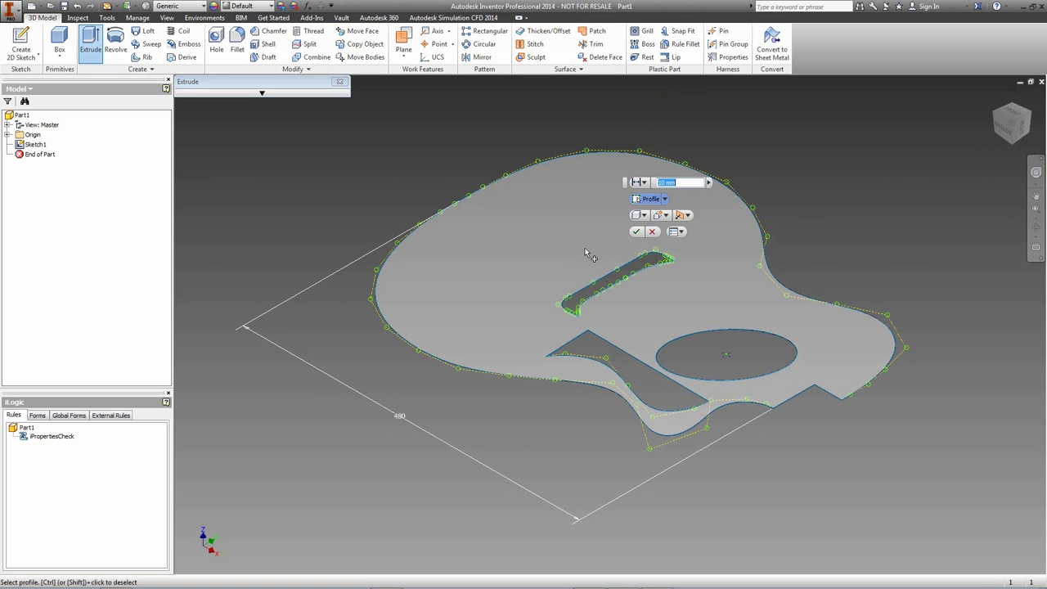
click(708, 353)
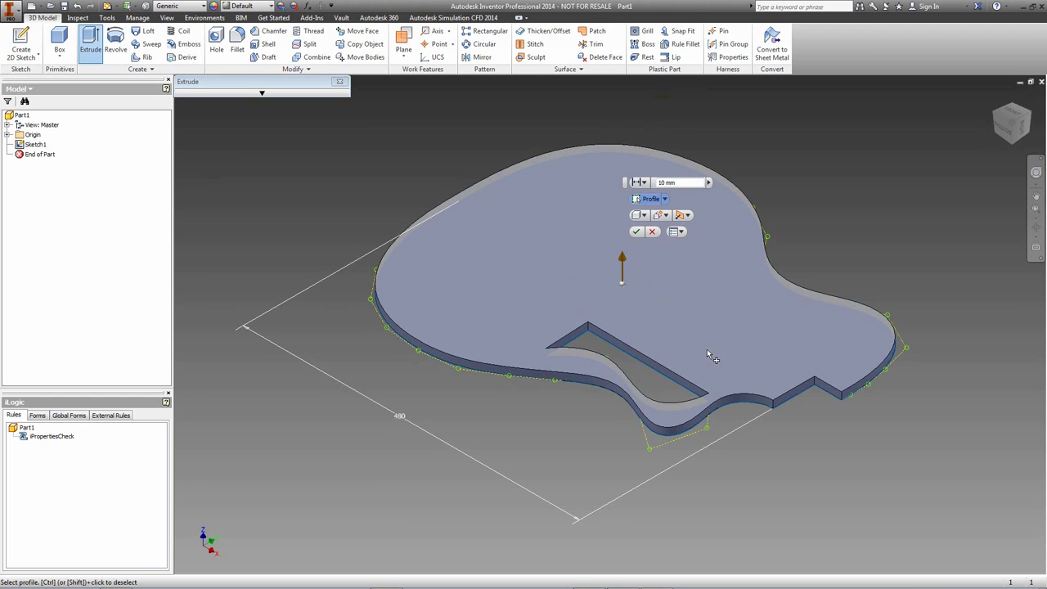
click(603, 351)
click(681, 183)
text(75)
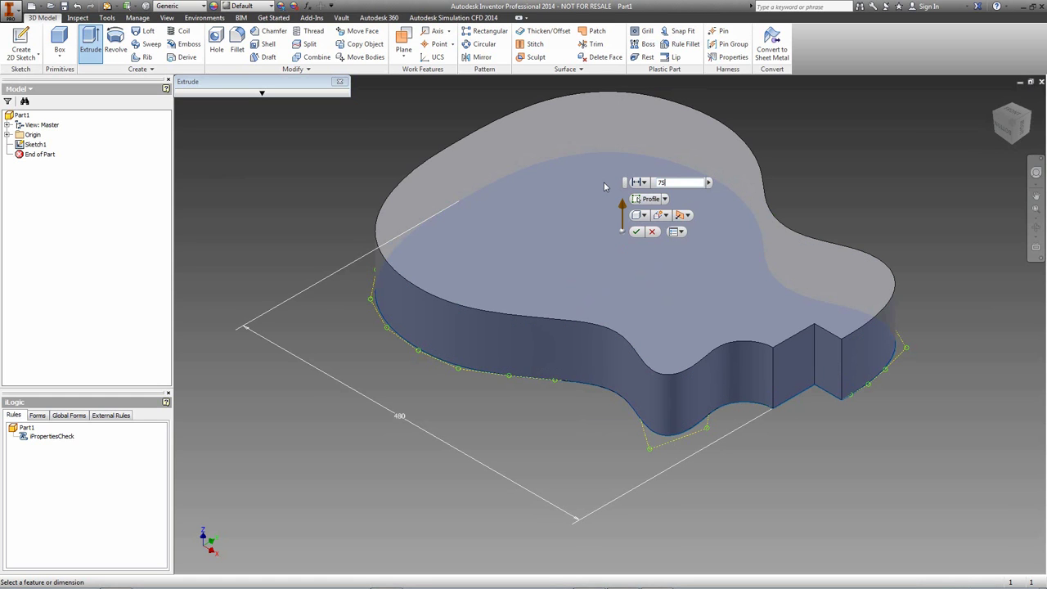
key(Return)
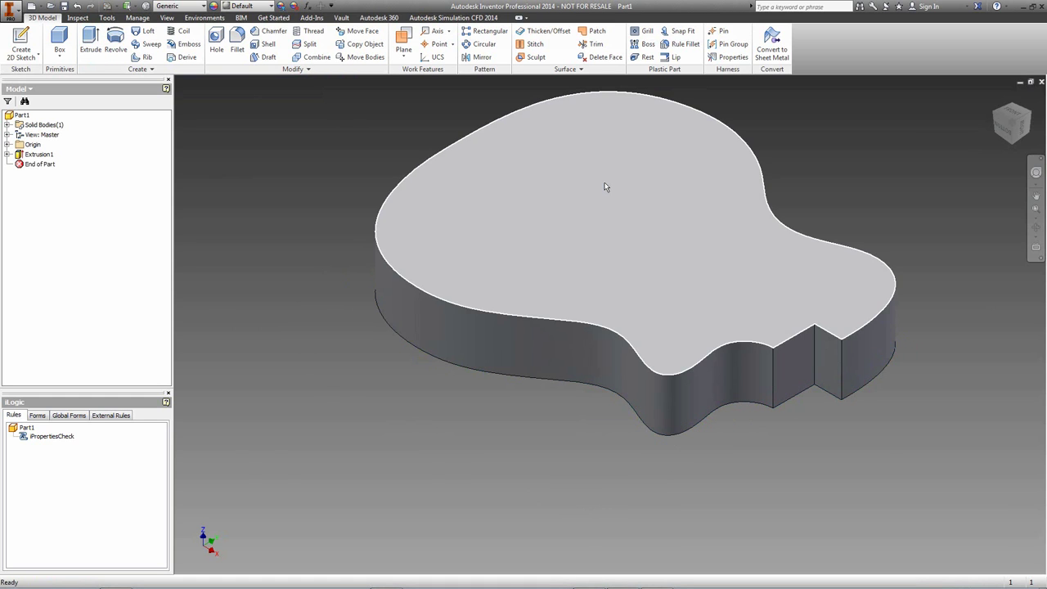
Make the sketch used by the guitar body extrusion visible again.
key(F6)
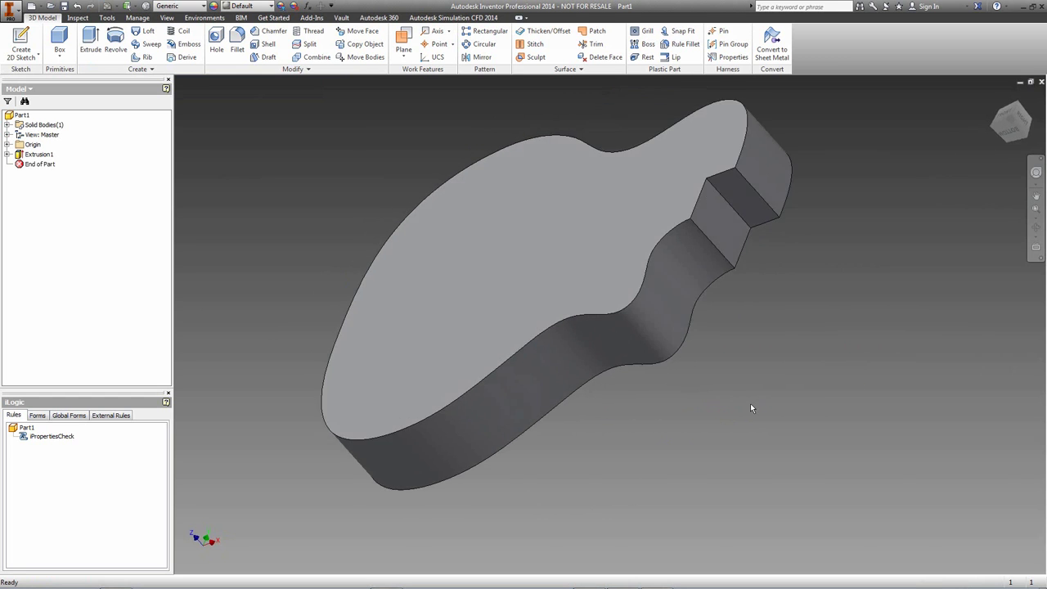
key(F6)
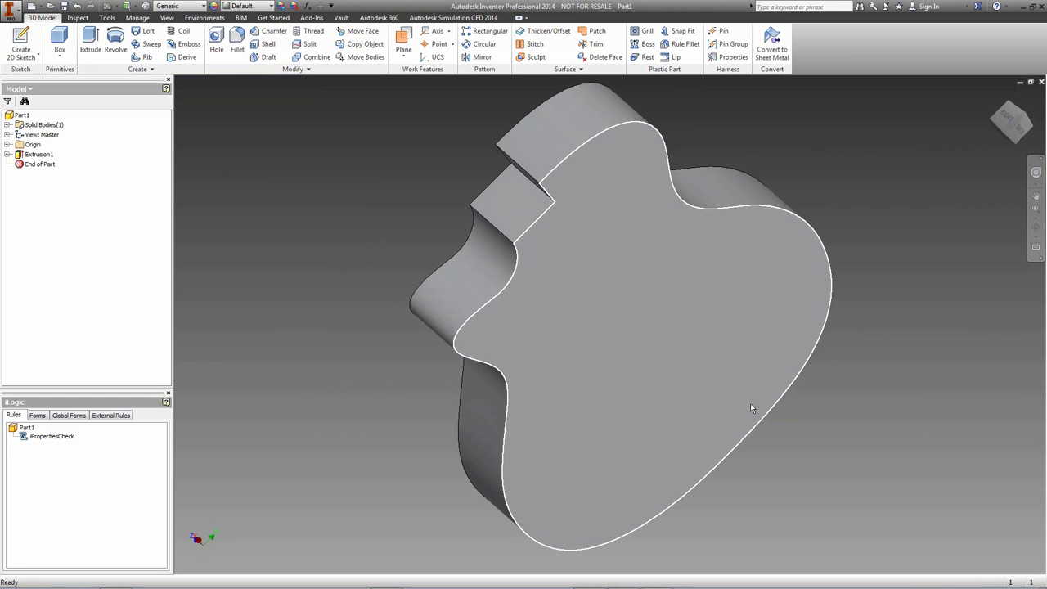
key(F6)
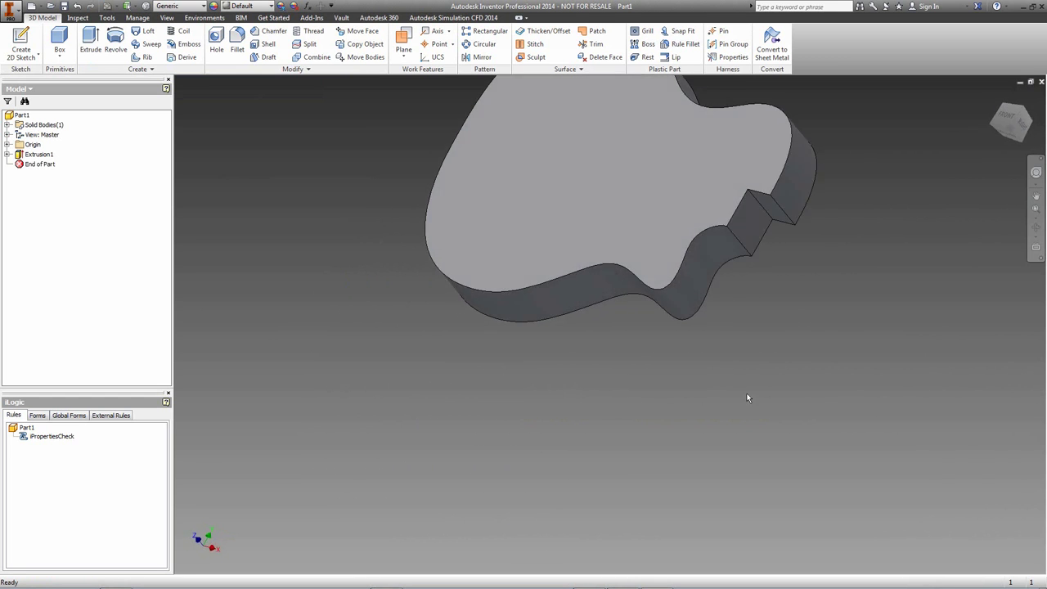
middle_drag(787, 345, 754, 396)
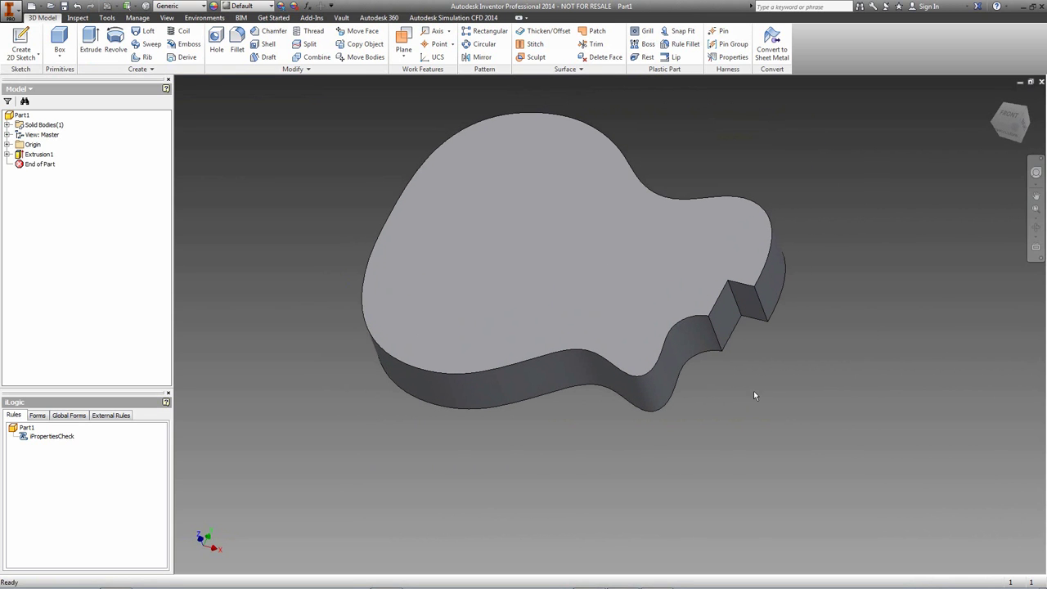
click(8, 155)
click(43, 164)
right_click(37, 169)
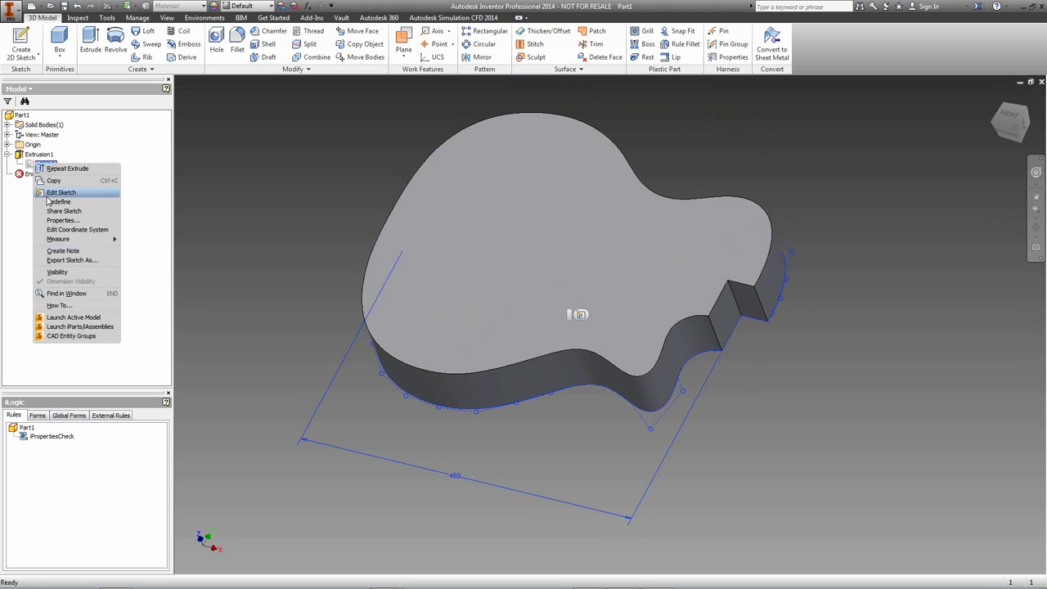
click(59, 278)
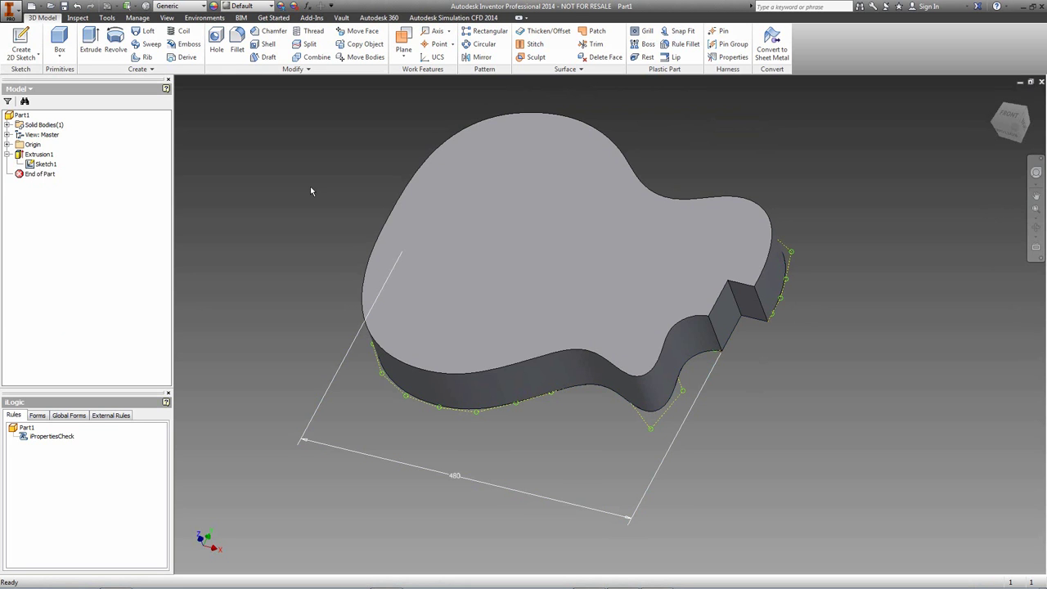
key(Page_Up)
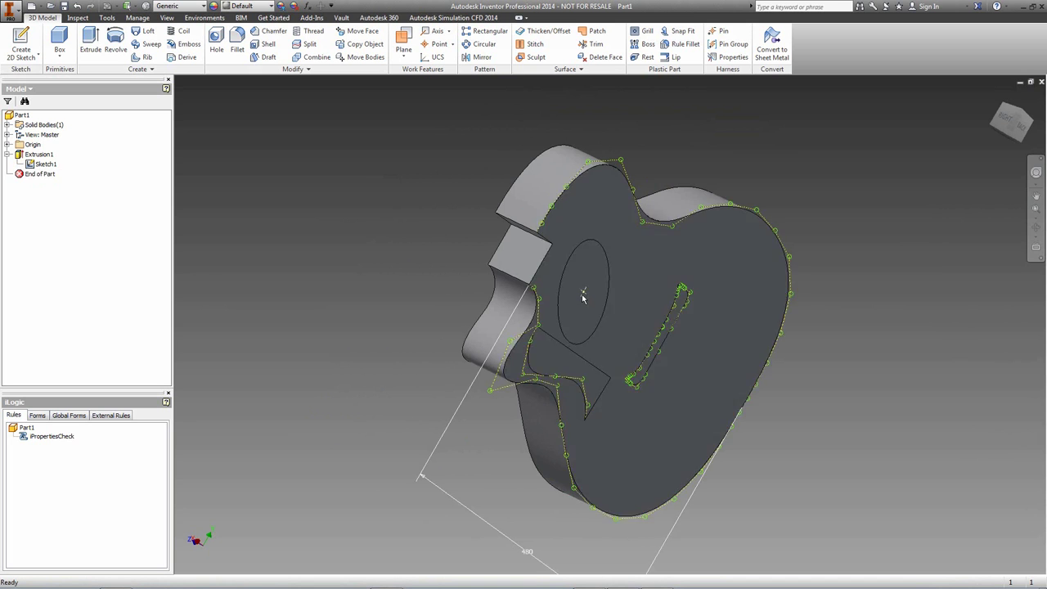
click(584, 292)
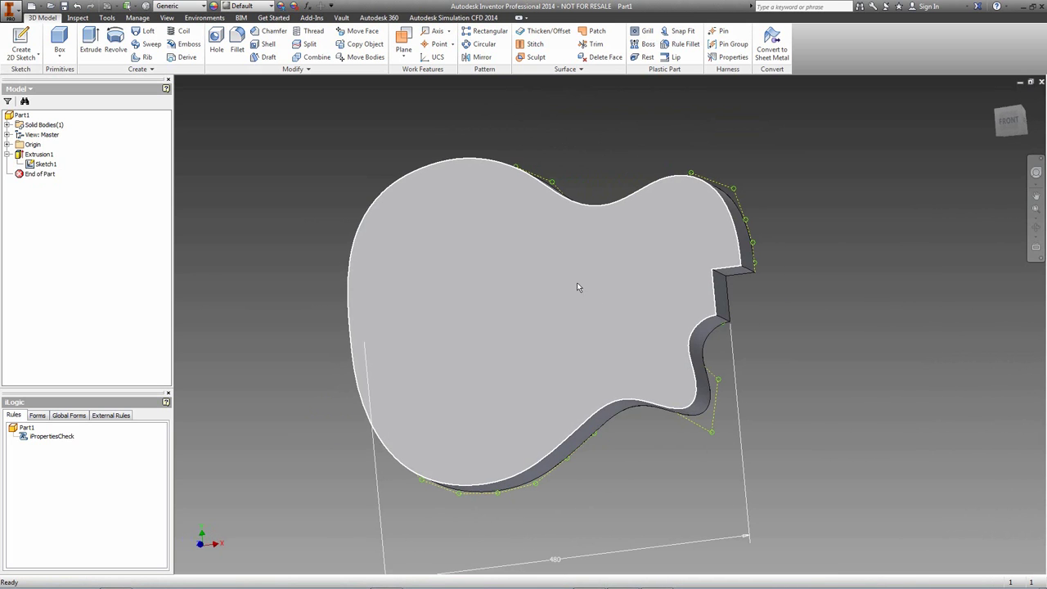
key(F6)
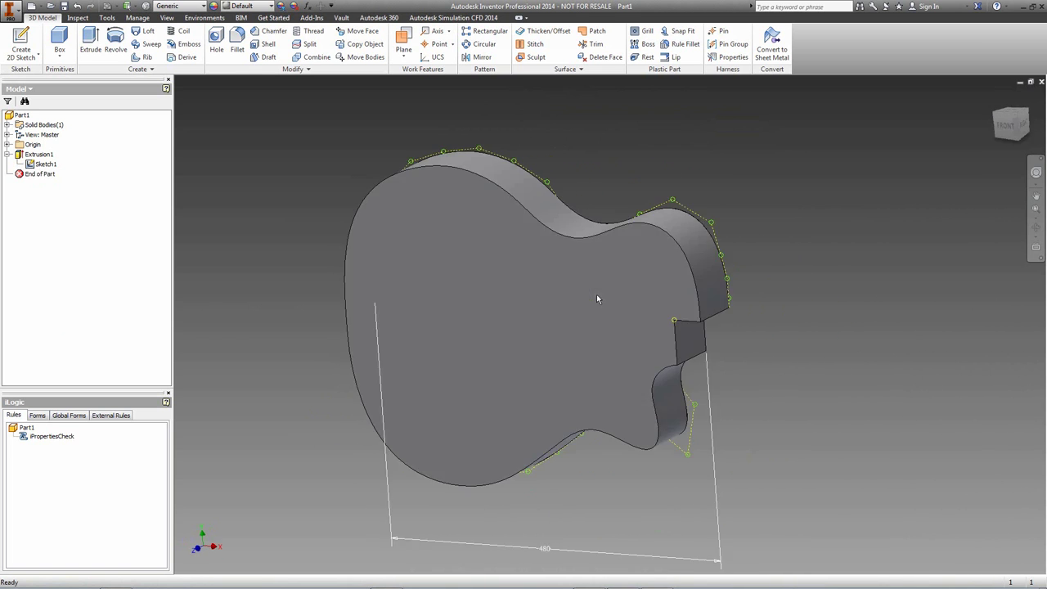
key(F5)
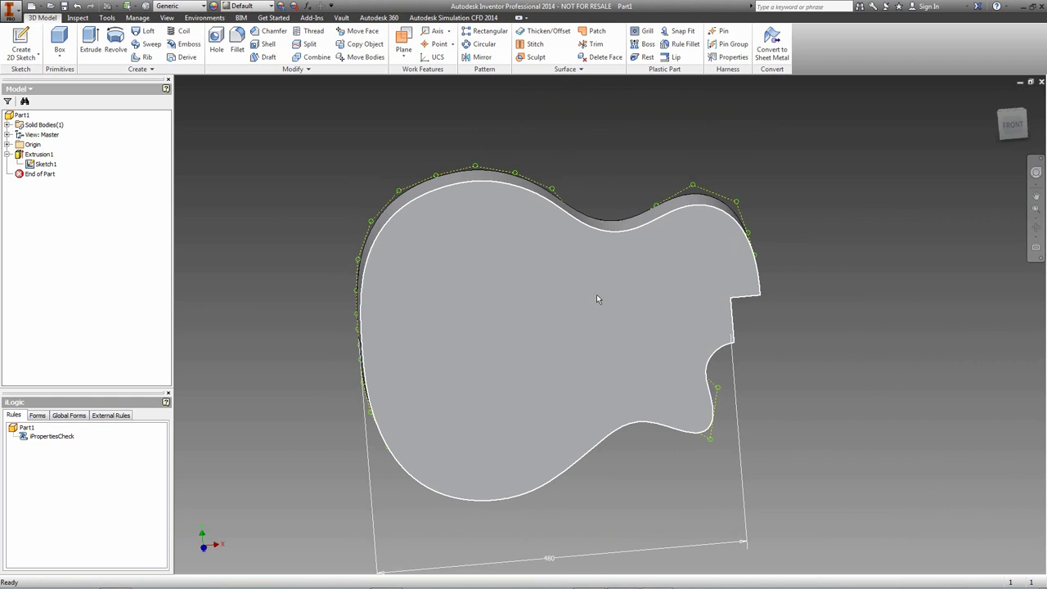
Create a sketch on the guitar body's front face, project the ellipse from the body sketch into it and finish the sketch.
key(F5)
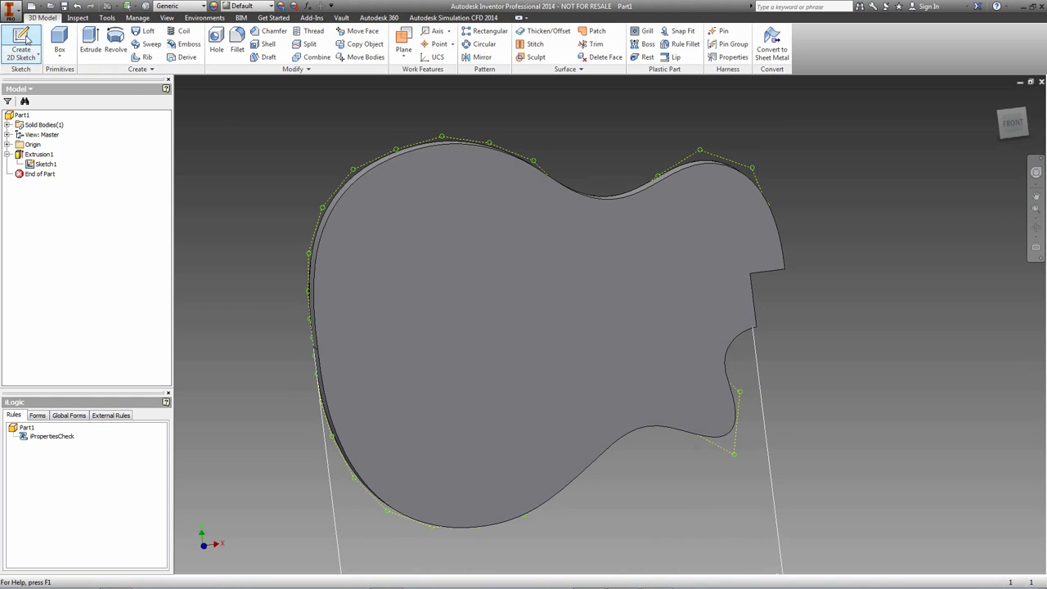
click(26, 38)
click(618, 296)
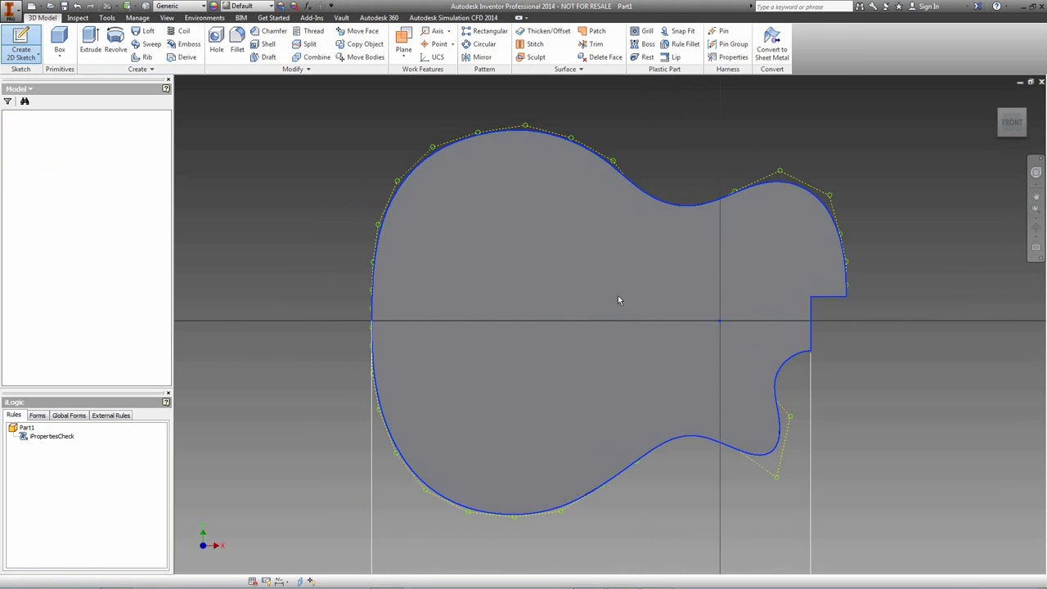
click(309, 48)
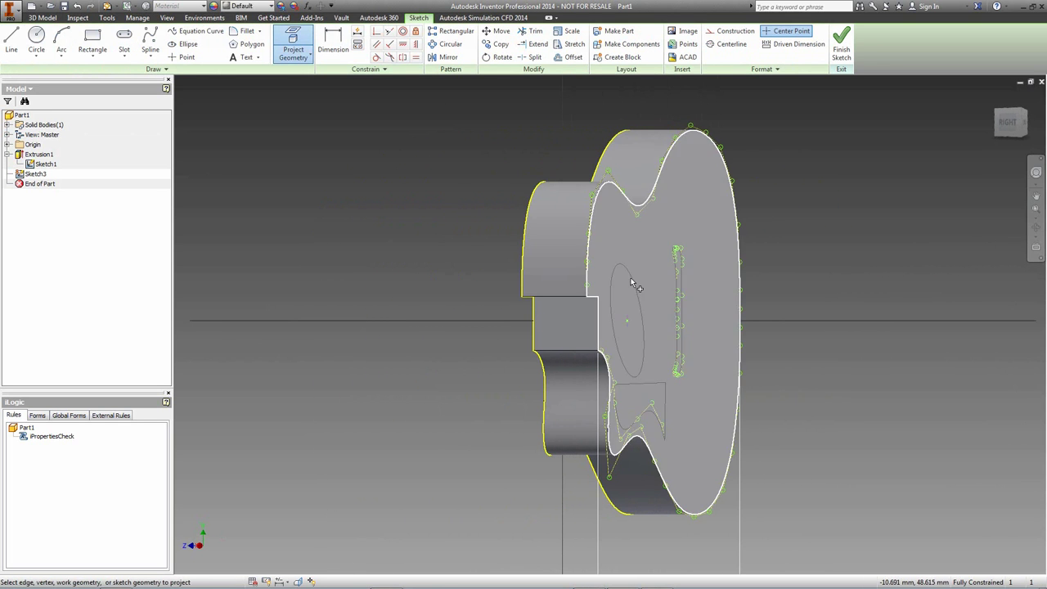
key(F6)
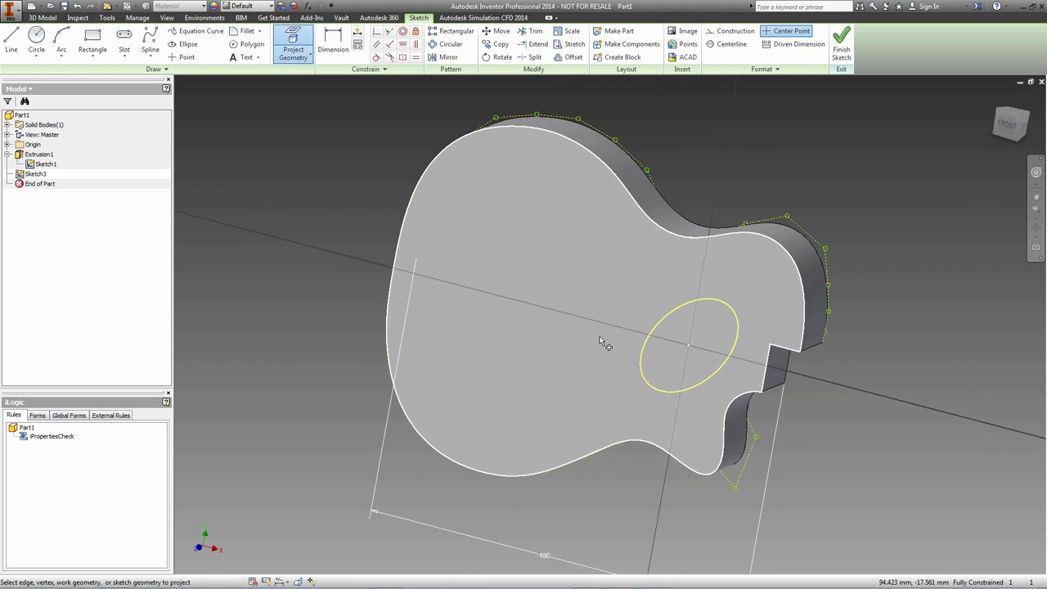
click(603, 343)
right_click(674, 169)
click(690, 181)
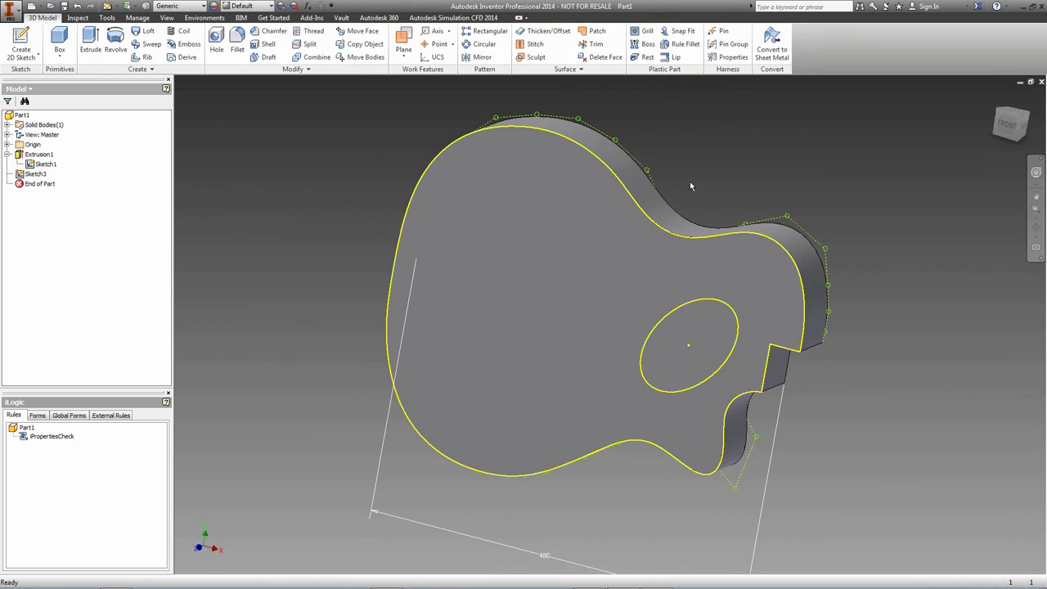
Hide the original guitar sketch used by the body extrusion.
click(45, 164)
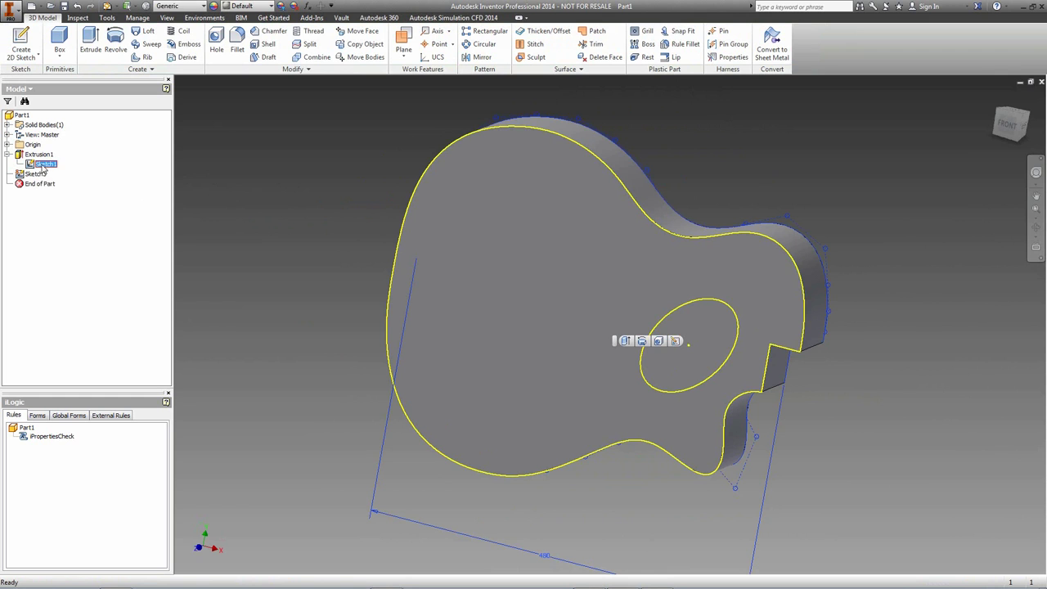
right_click(43, 166)
click(70, 268)
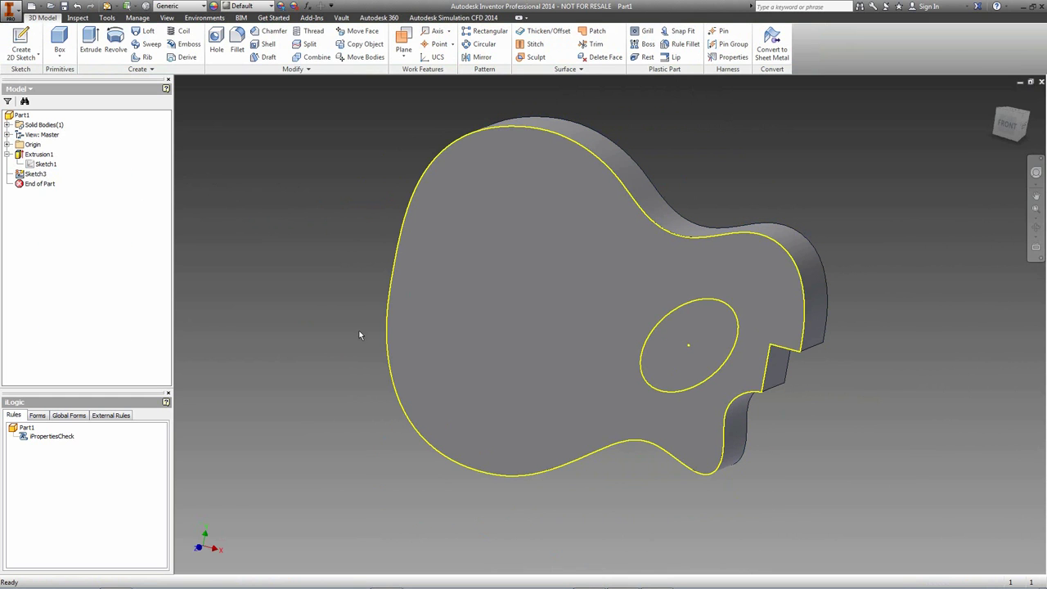
Extrude the projected ellipse as a cut 10 mm deep into the guitar body.
click(94, 42)
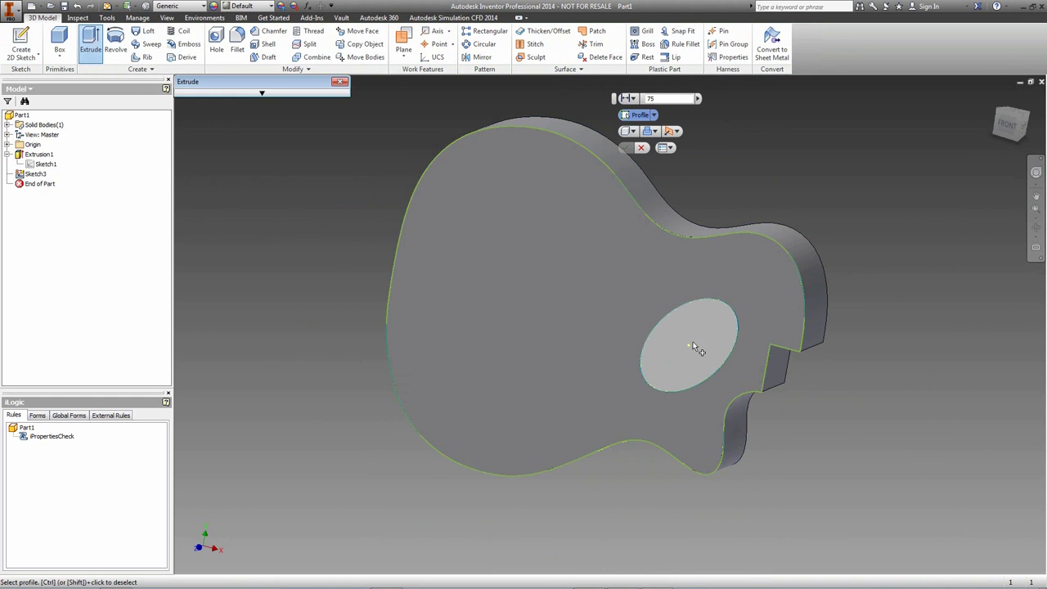
click(693, 347)
click(586, 442)
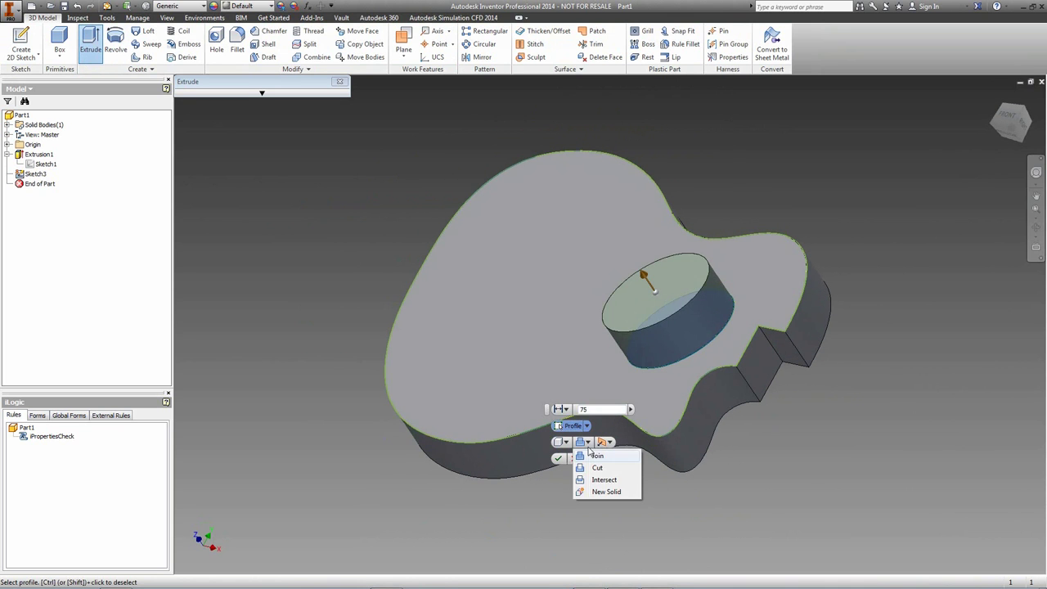
click(597, 467)
text(10)
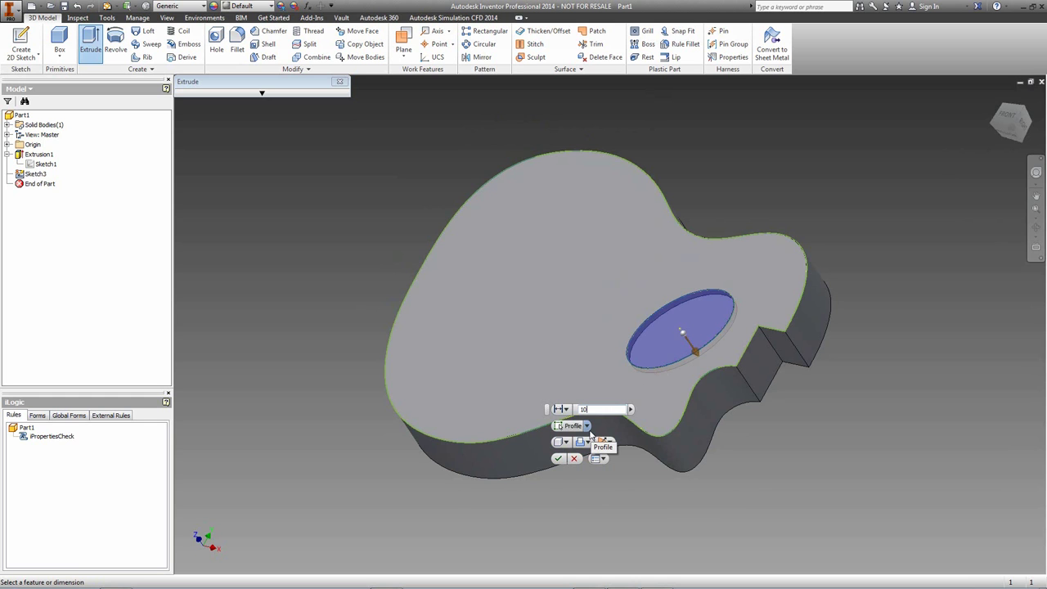
key(Return)
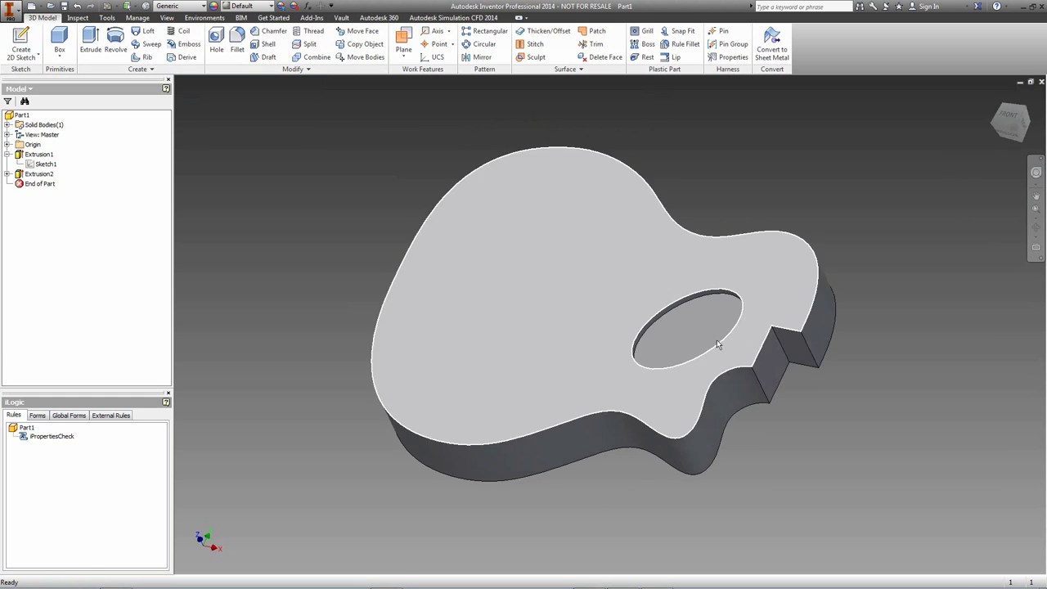
Shell the guitar body with a 5 mm wall thickness, removing the floor face of the elliptical recess.
scroll(717, 344, up, 3)
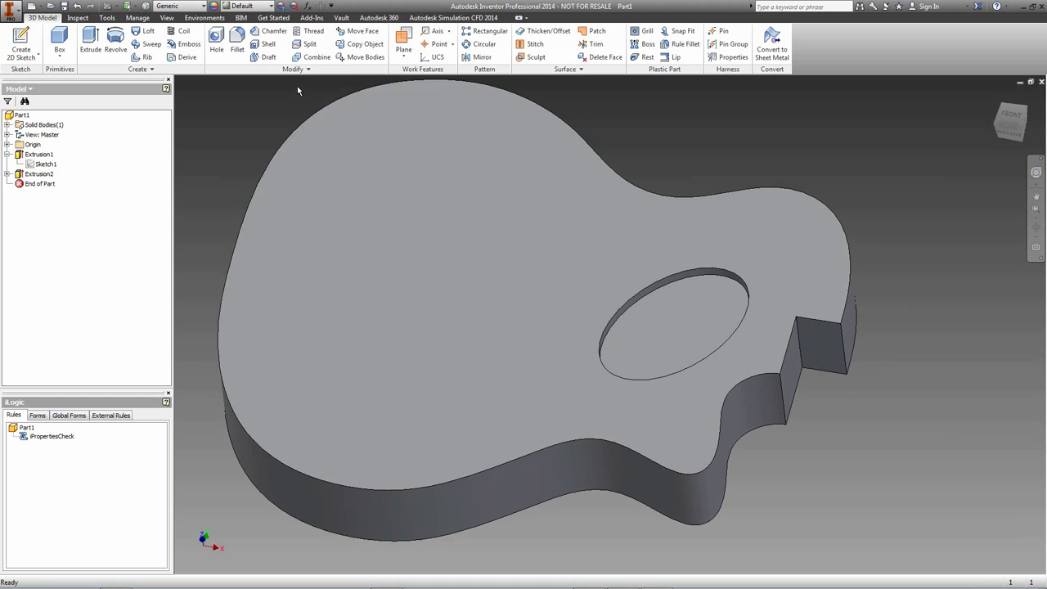
click(268, 44)
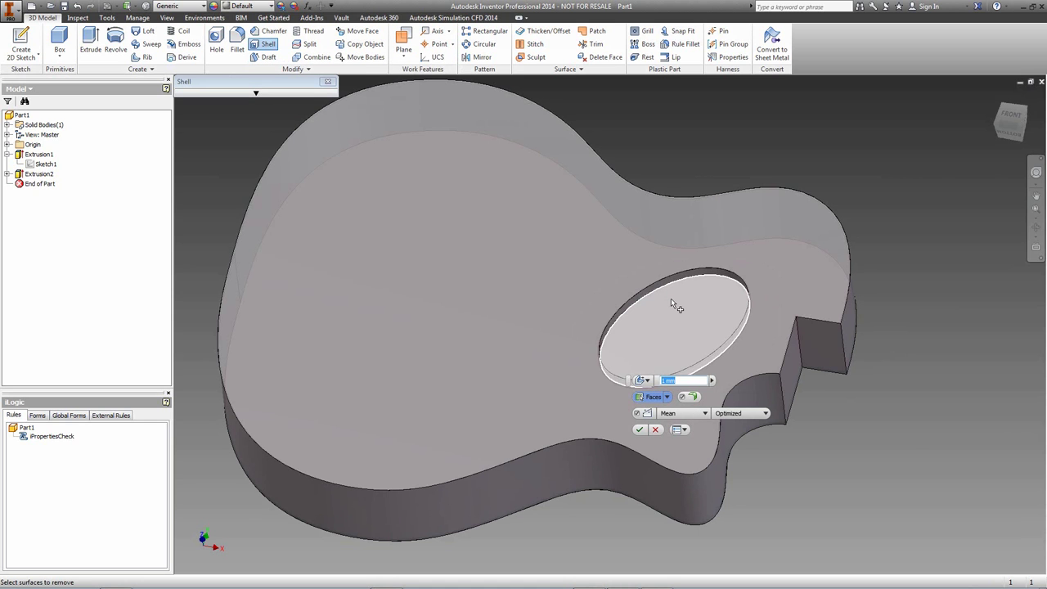
click(670, 300)
scroll(674, 281, up, 3)
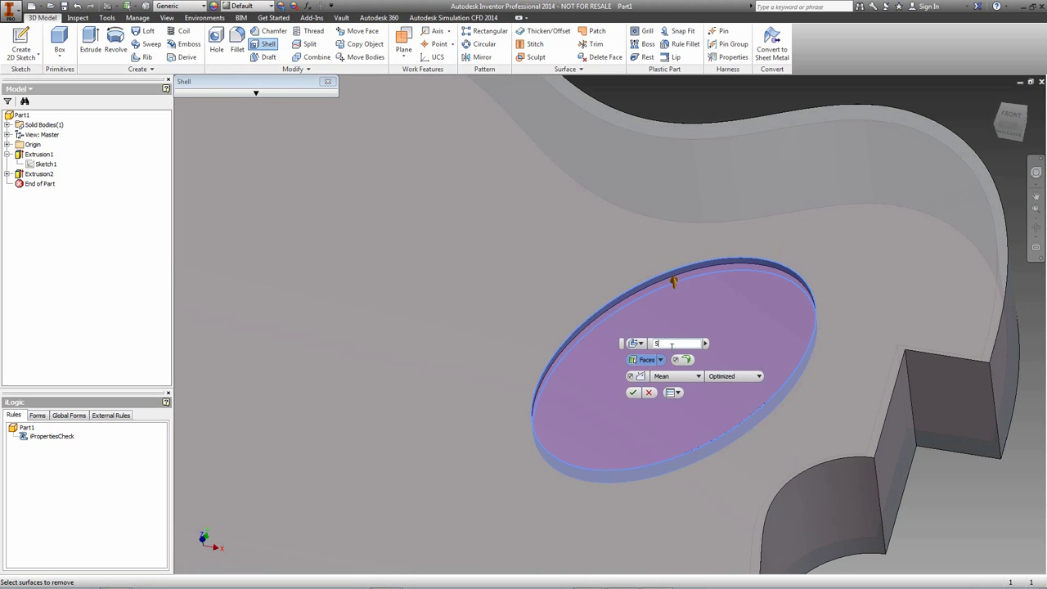
key(Return)
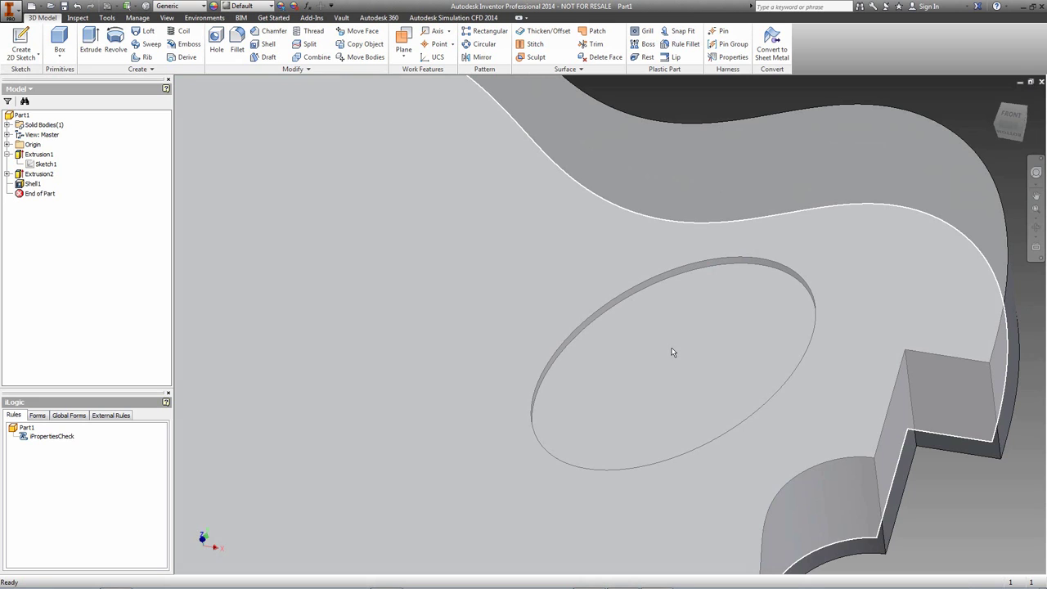
Move the End of Part marker above the shell feature so the part is rolled back to before shelling.
scroll(672, 351, down, 3)
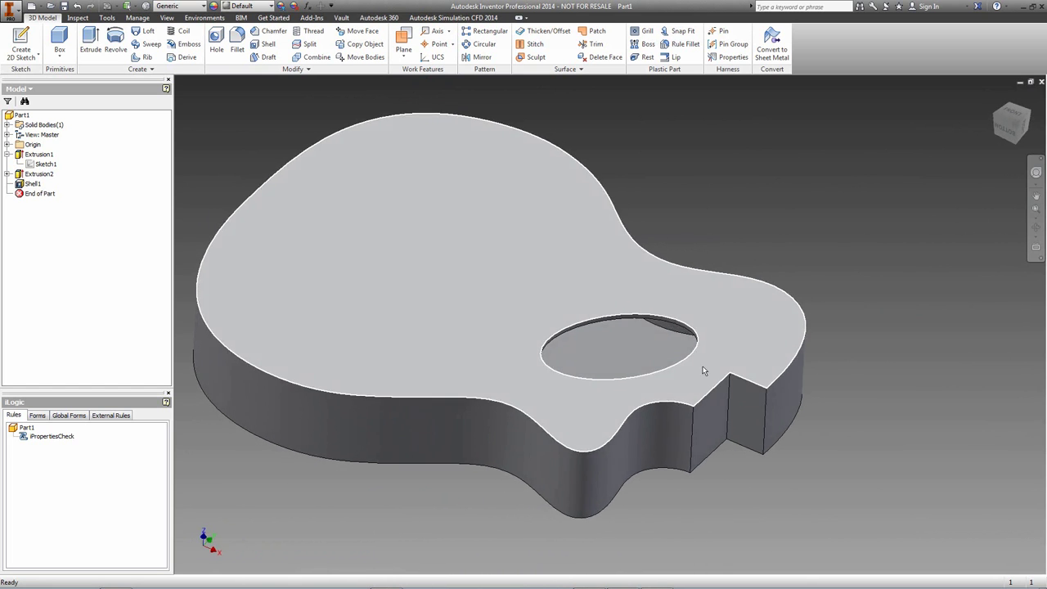
click(33, 183)
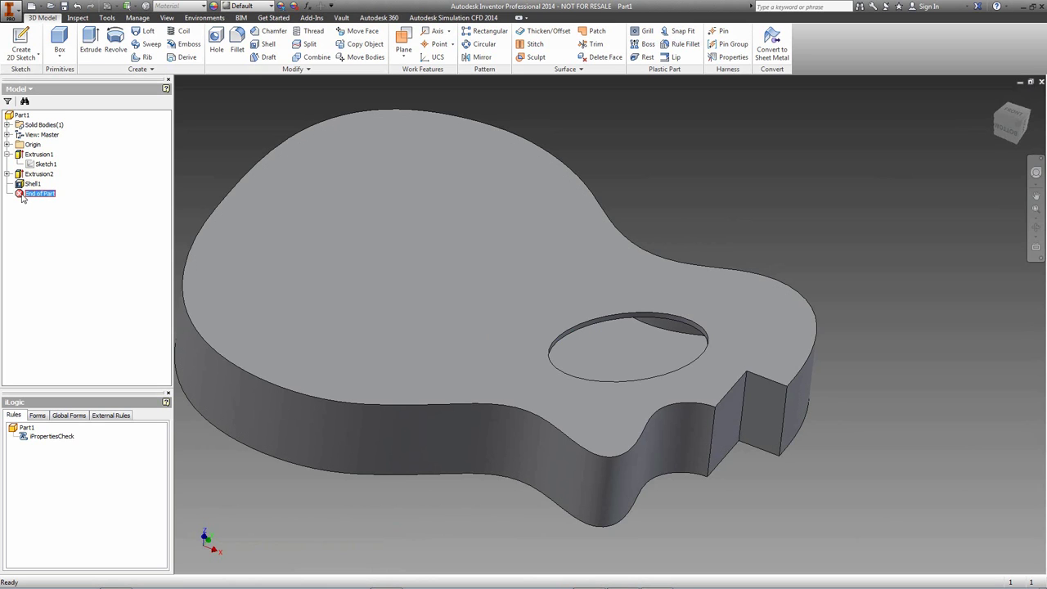
drag(33, 187, 32, 189)
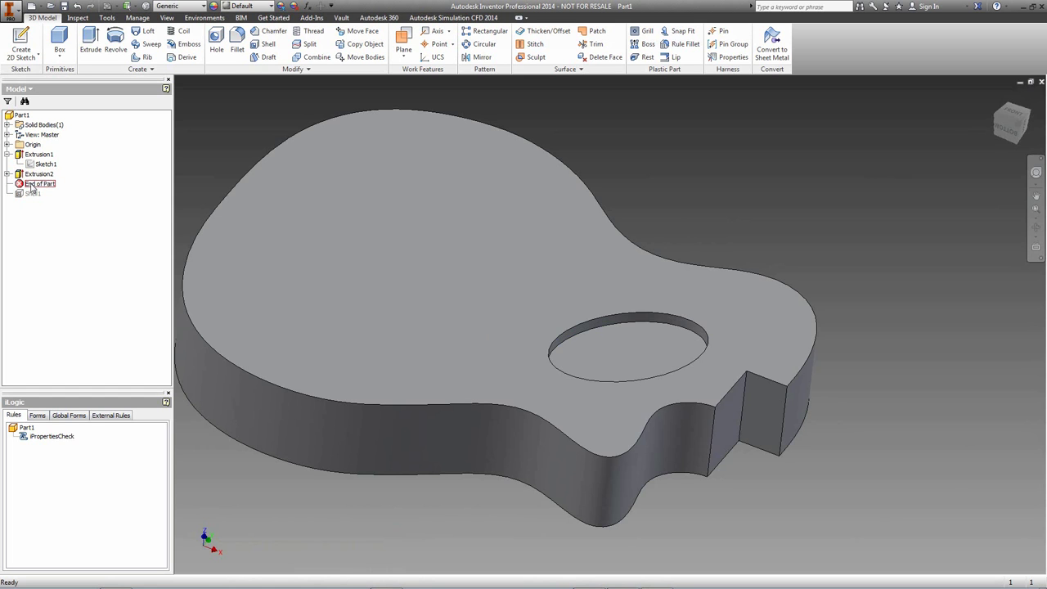
shift+middle_drag(660, 381, 595, 321)
key(F5)
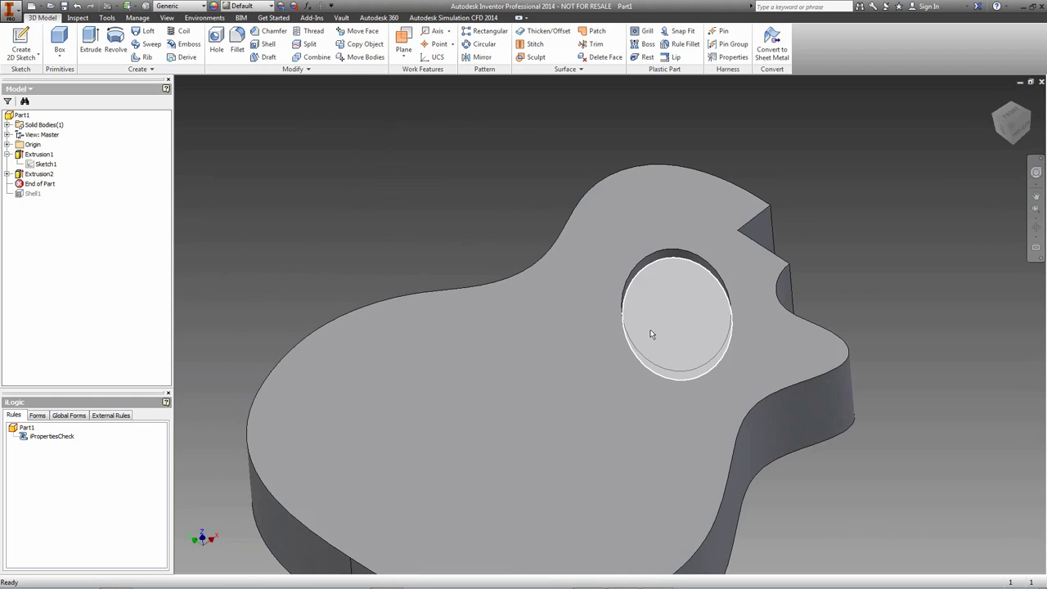
key(F5)
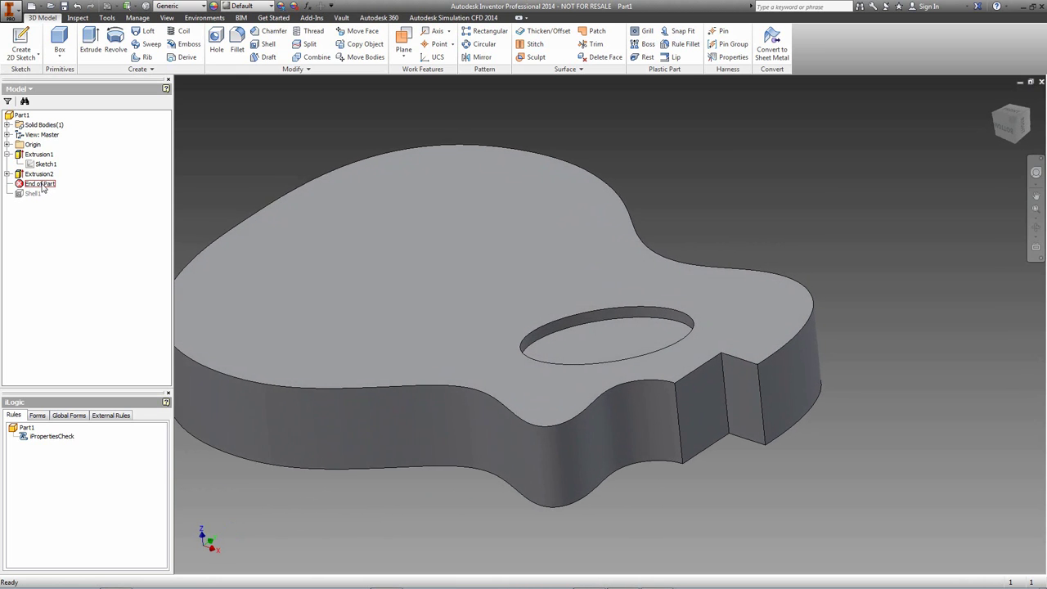
Sketch a rectangle 15 mm wide and 65 mm high on the front face from the neck notch's inner corner, and finish the sketch.
click(21, 114)
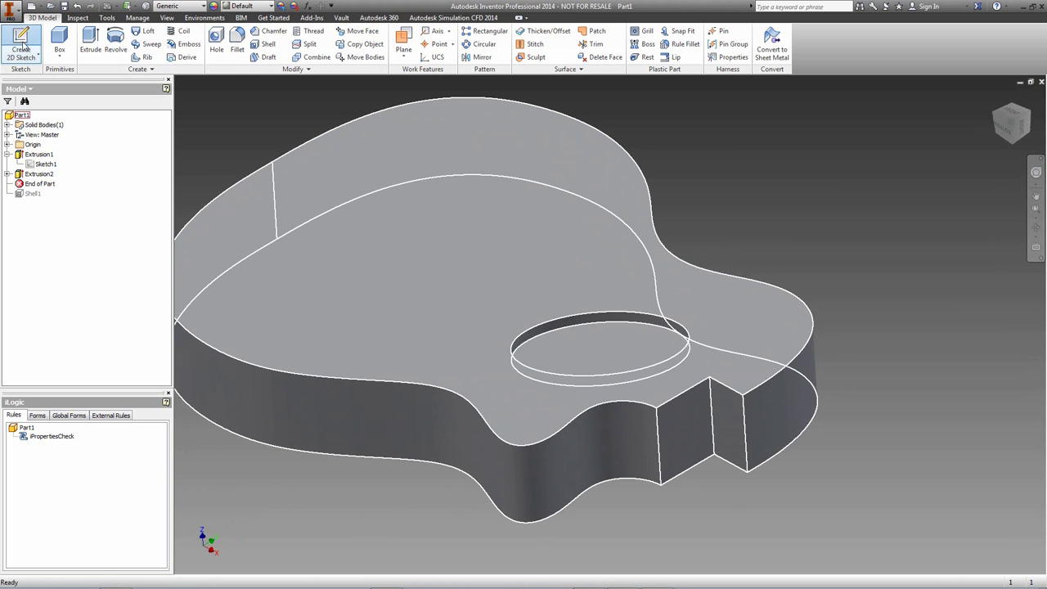
click(23, 43)
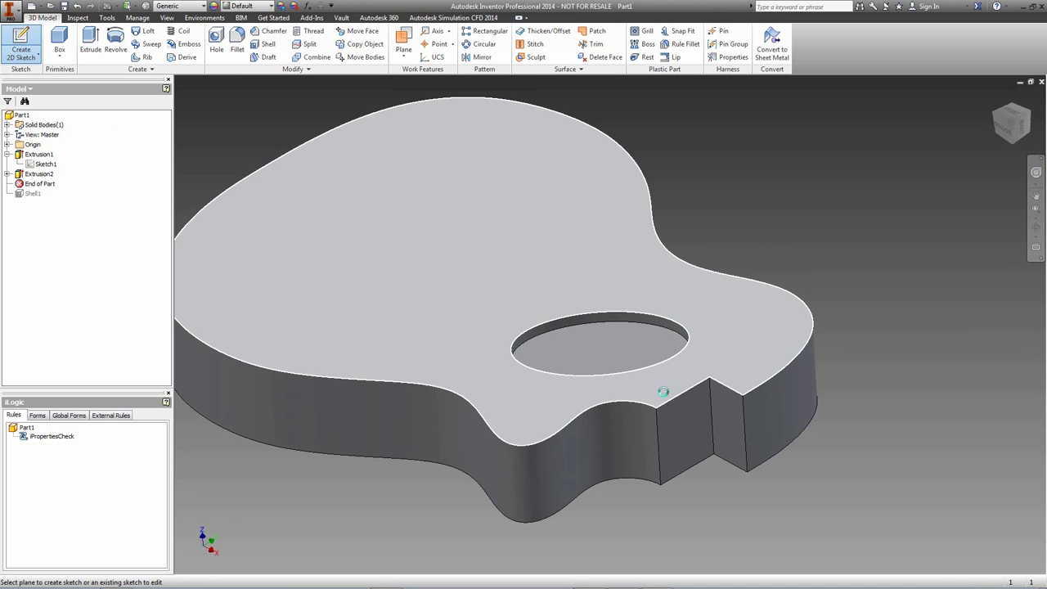
click(663, 391)
scroll(703, 278, down, 3)
scroll(703, 278, up, 6)
click(101, 42)
click(747, 267)
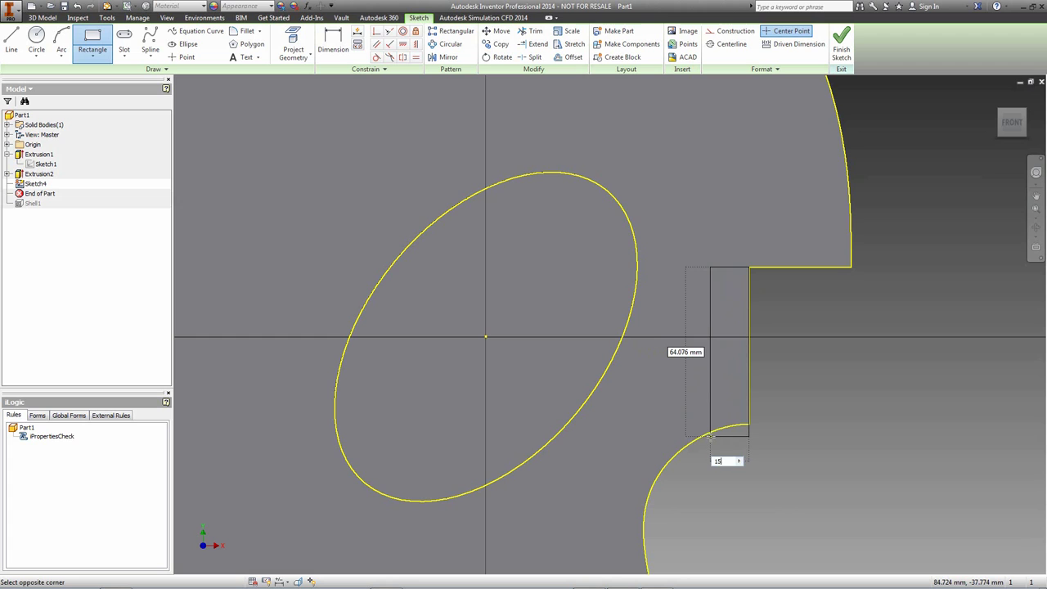
key(Tab)
text(65)
key(Tab)
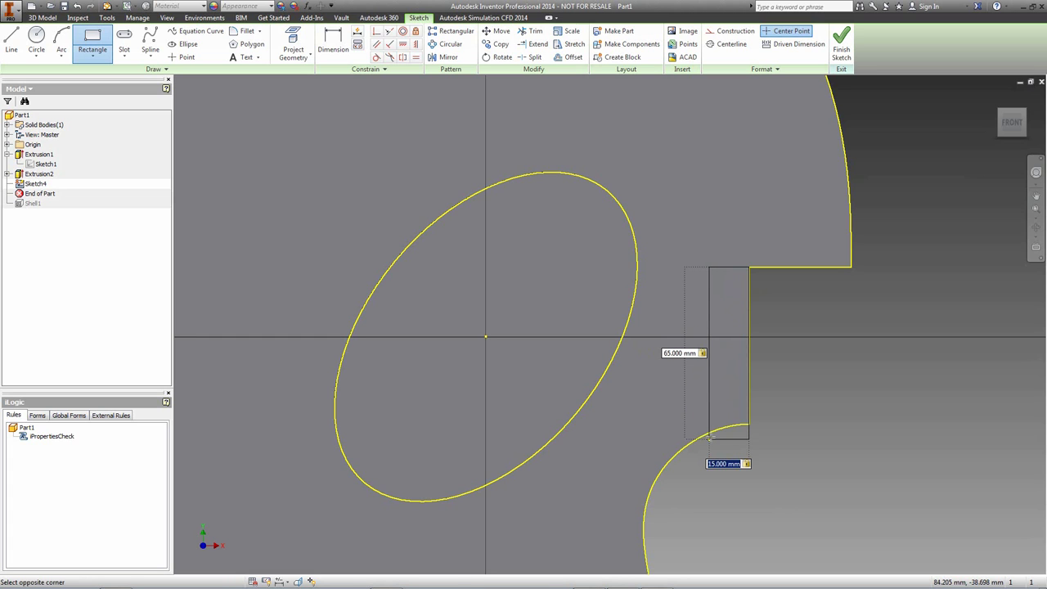
key(Return)
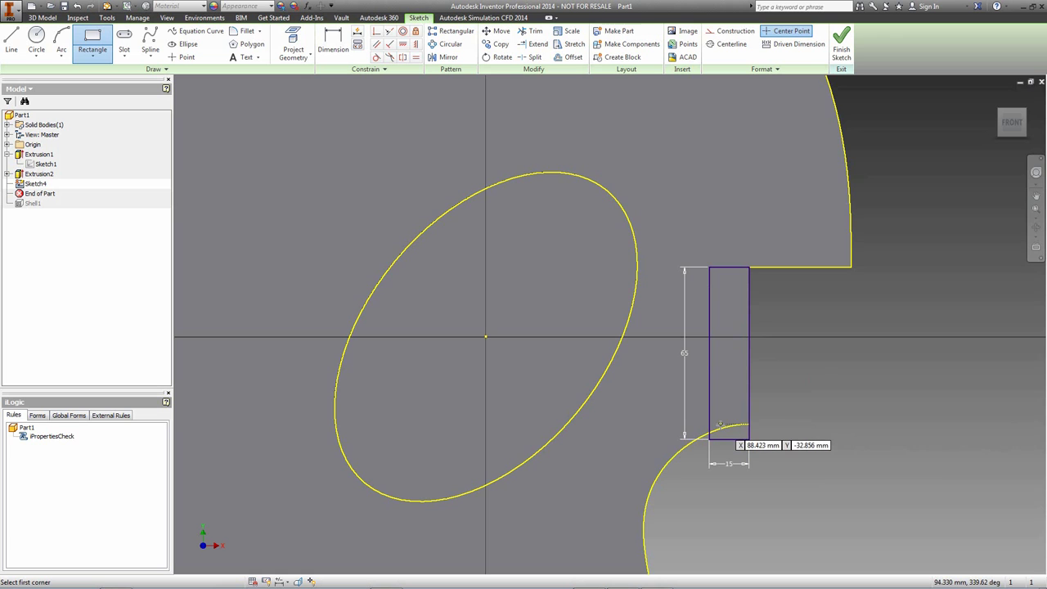
click(842, 49)
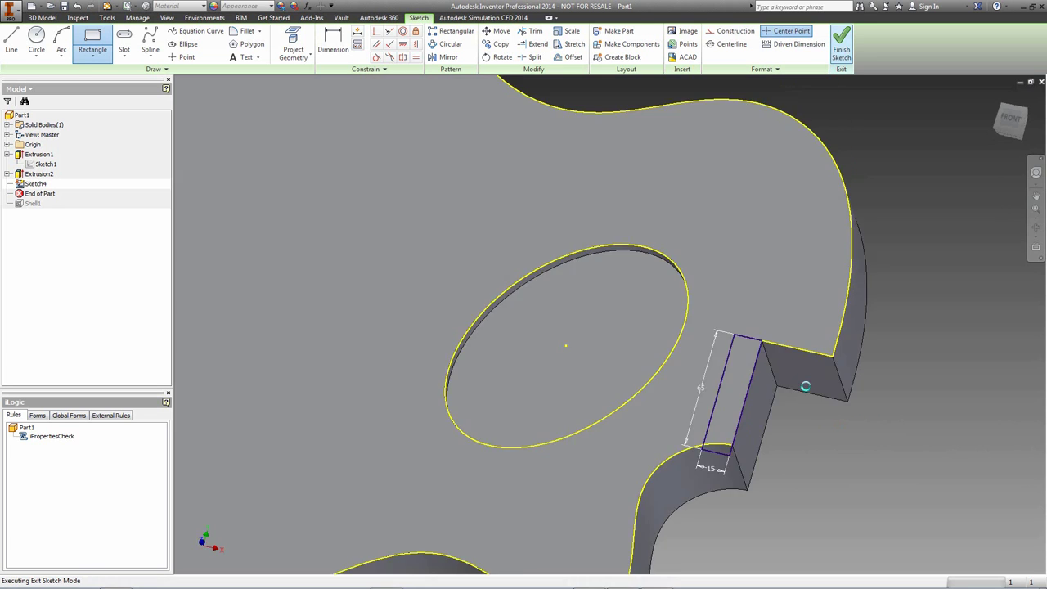
Extrude the rectangle beside the neck notch as a cut 5 mm deep into the body.
right_click(718, 217)
click(758, 202)
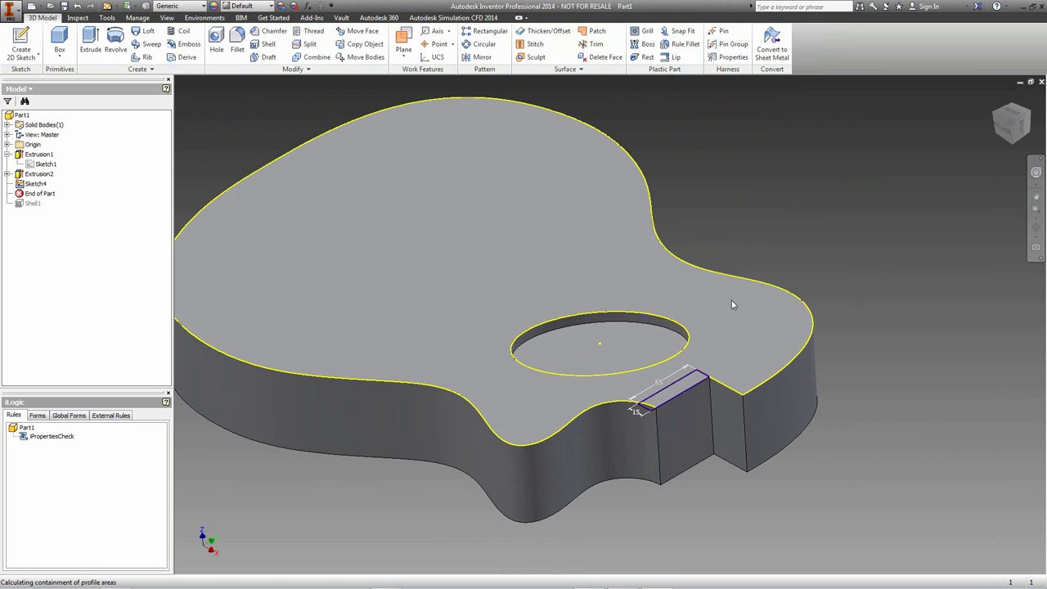
ctrl+click(502, 216)
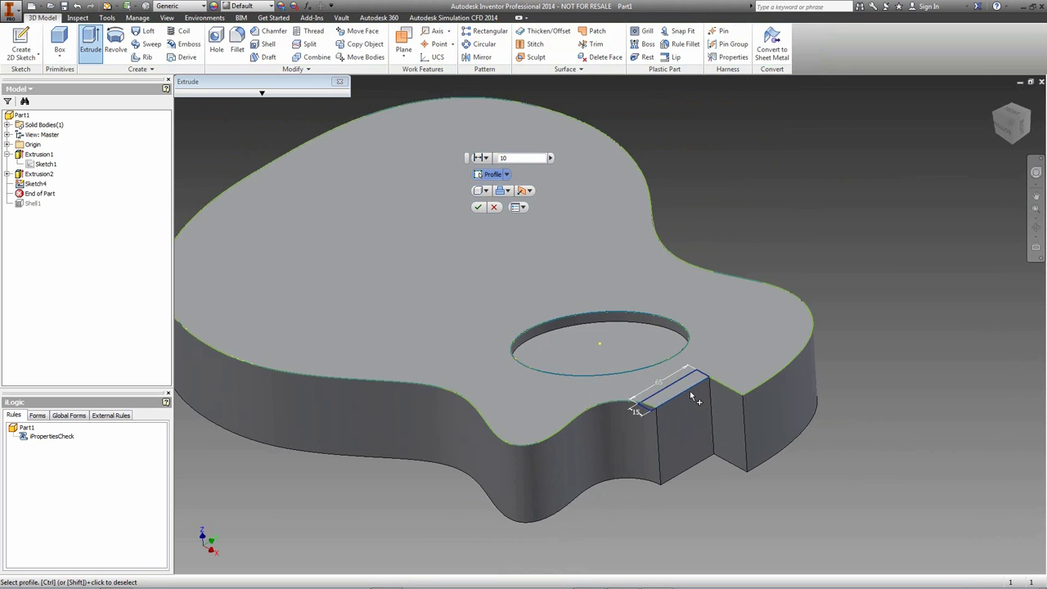
click(651, 409)
click(709, 311)
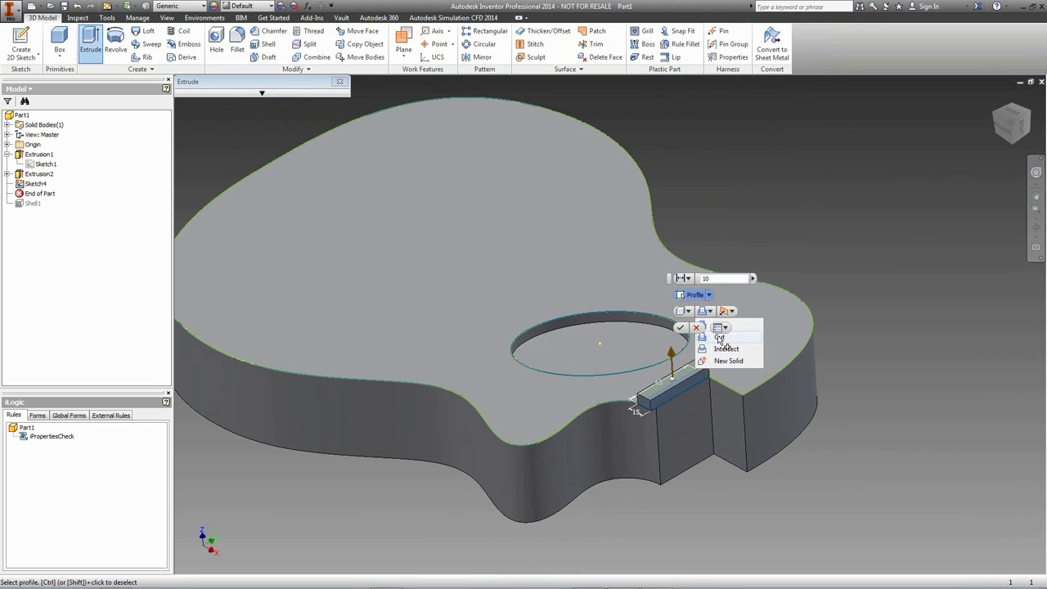
click(719, 339)
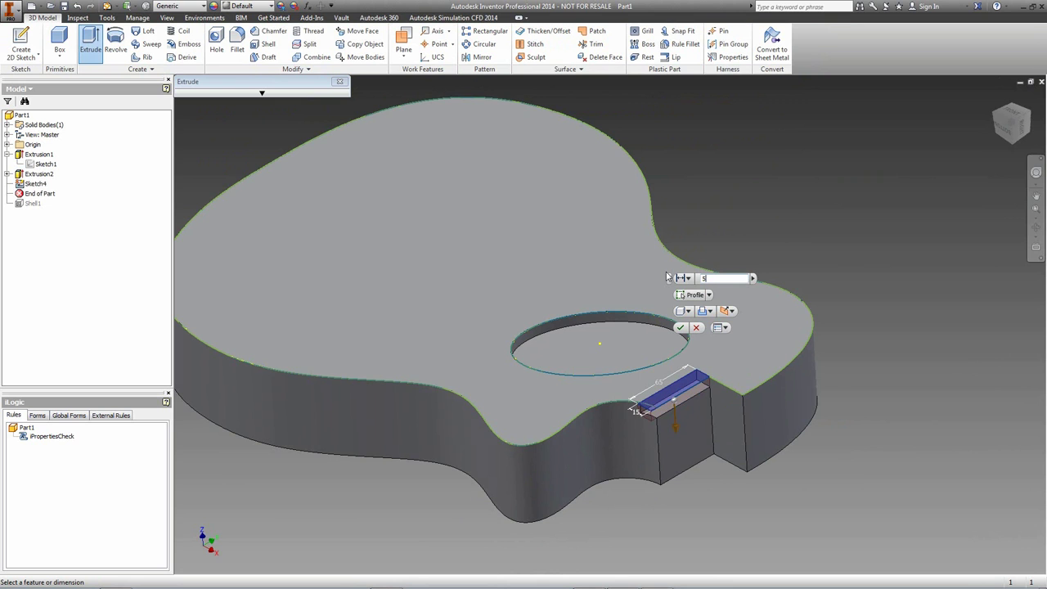
key(Return)
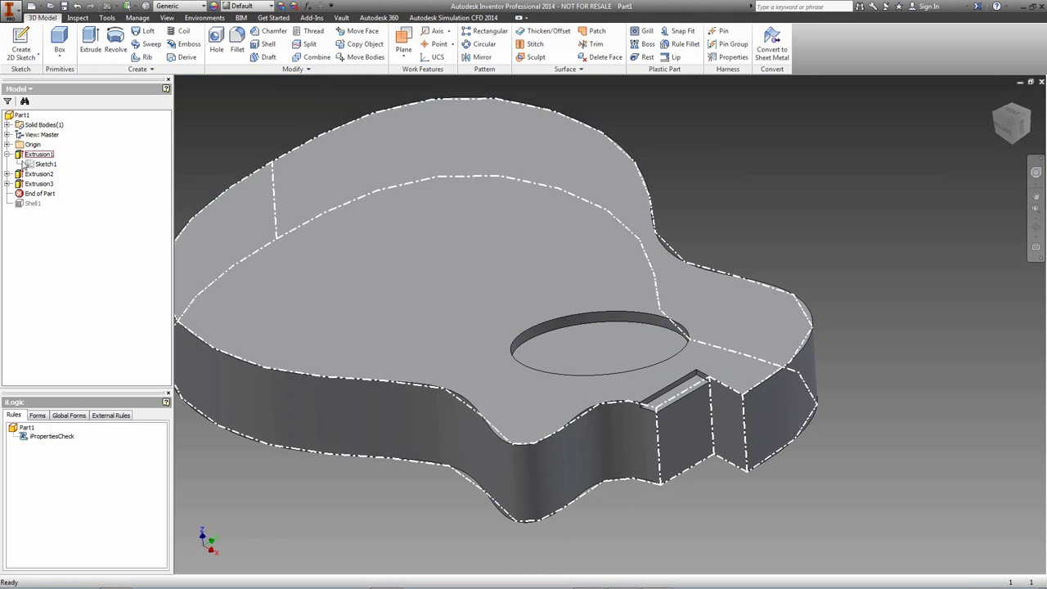
Move the End of Part marker back below the shell feature so the shell applies after the neck pocket cut.
drag(46, 204, 49, 209)
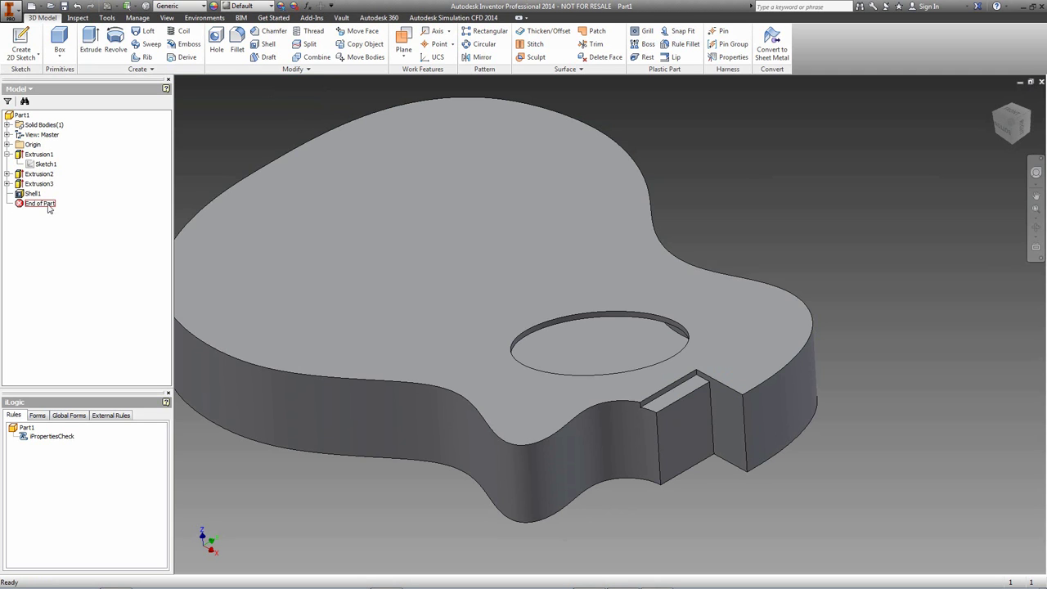
shift+middle_drag(745, 286, 890, 373)
key(Home)
key(F6)
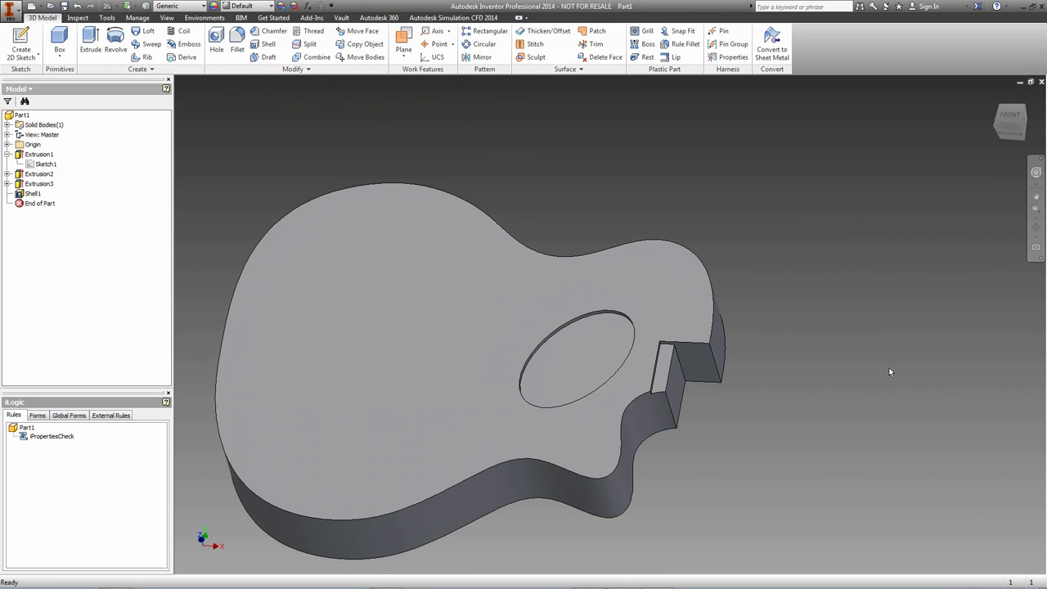
key(F5)
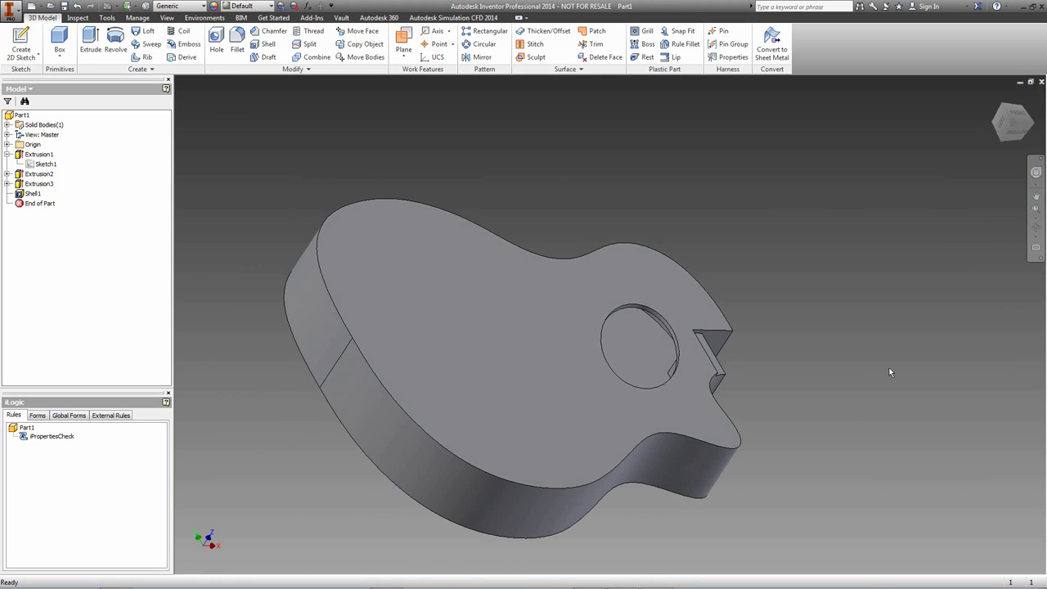
key(F5)
key(F5)
key(F5)
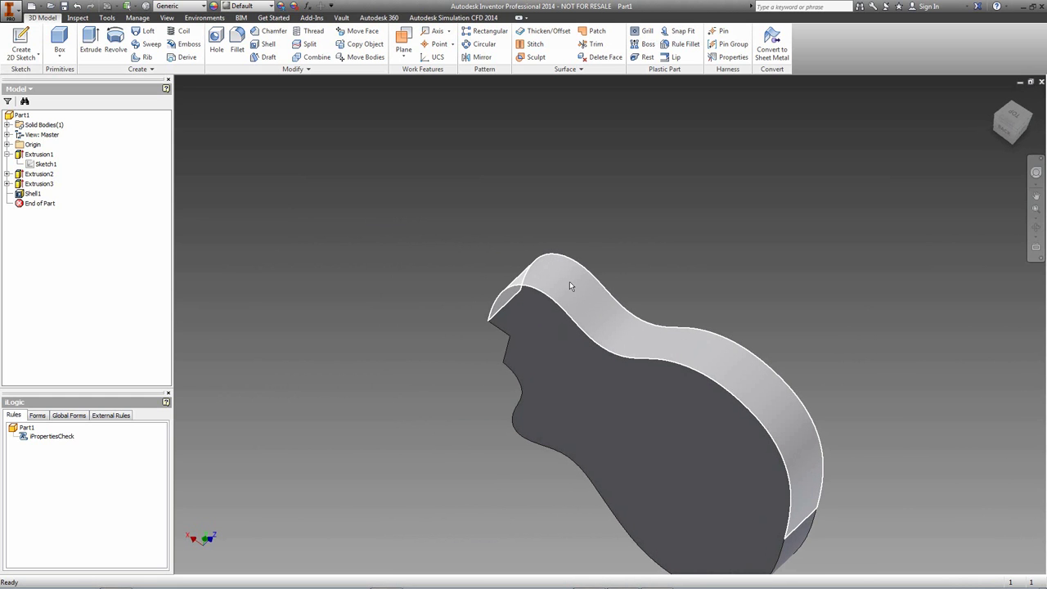
Create a work plane offset -387.75 mm from the YZ plane, beside the tail end of the guitar body.
shift+middle_drag(569, 281, 639, 264)
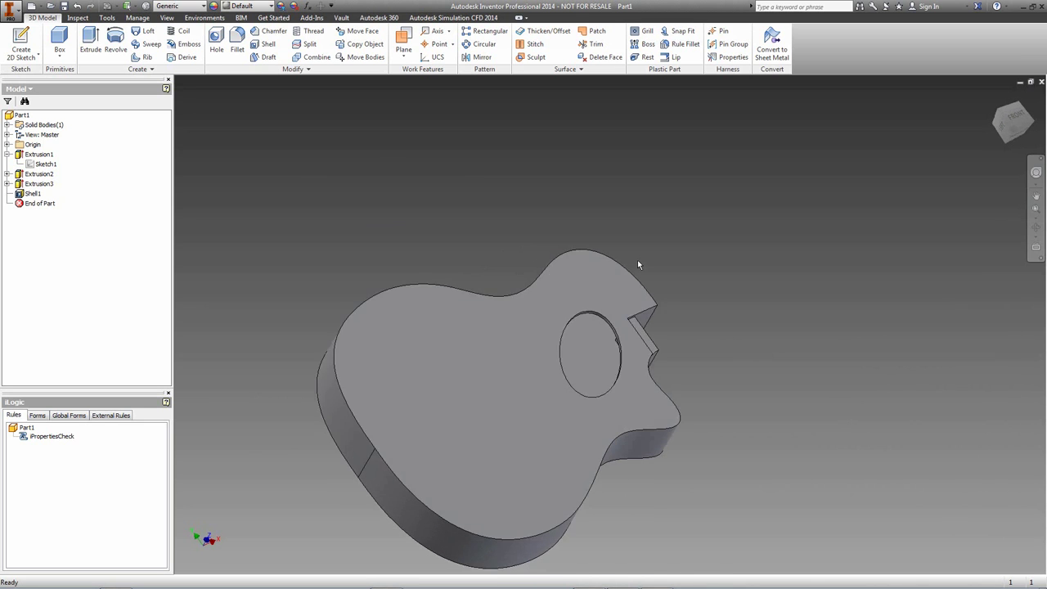
scroll(637, 259, up, 3)
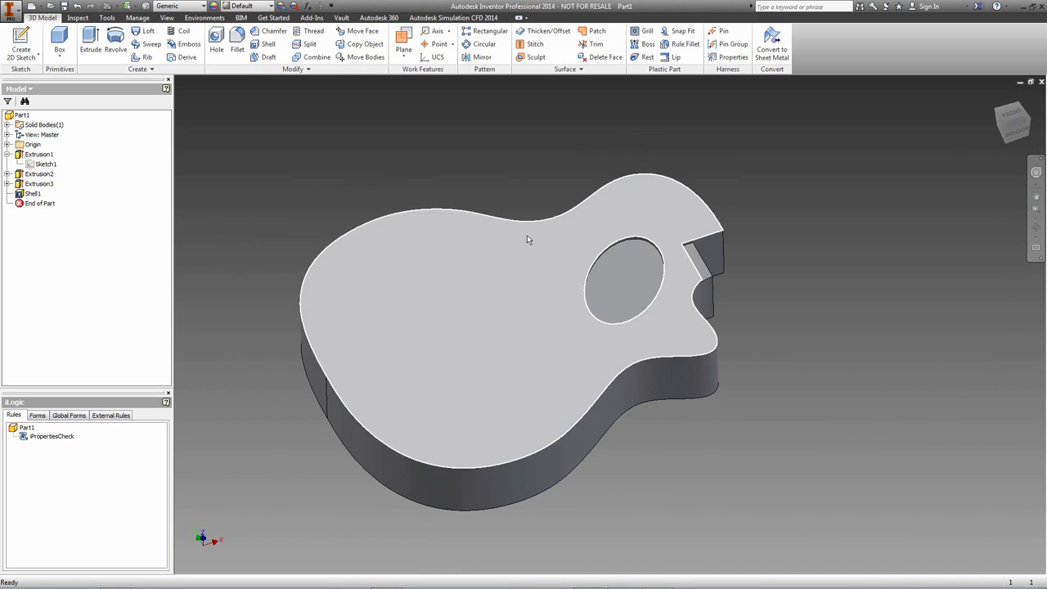
click(24, 38)
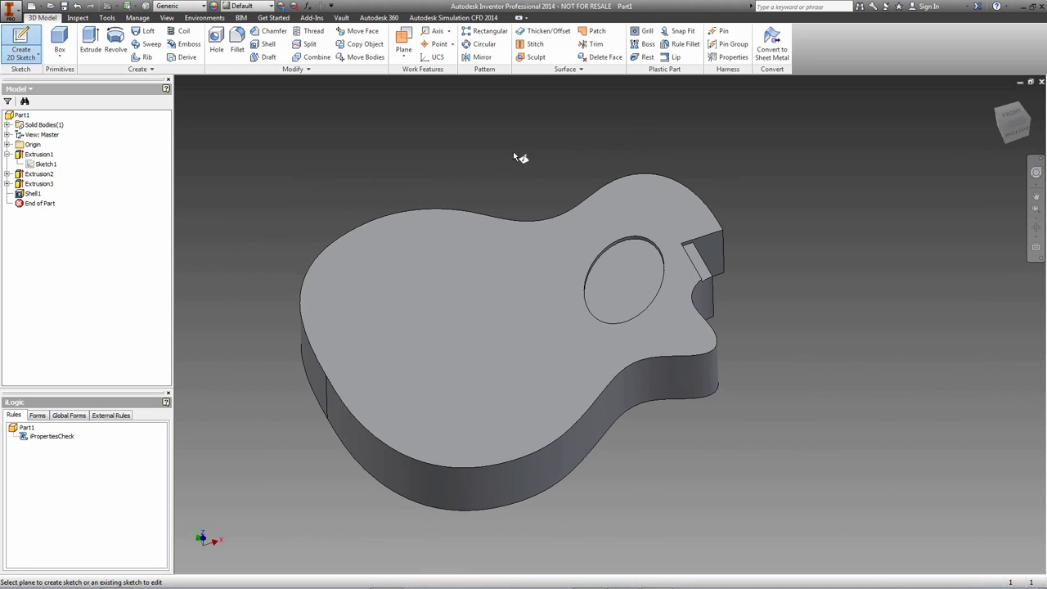
click(409, 39)
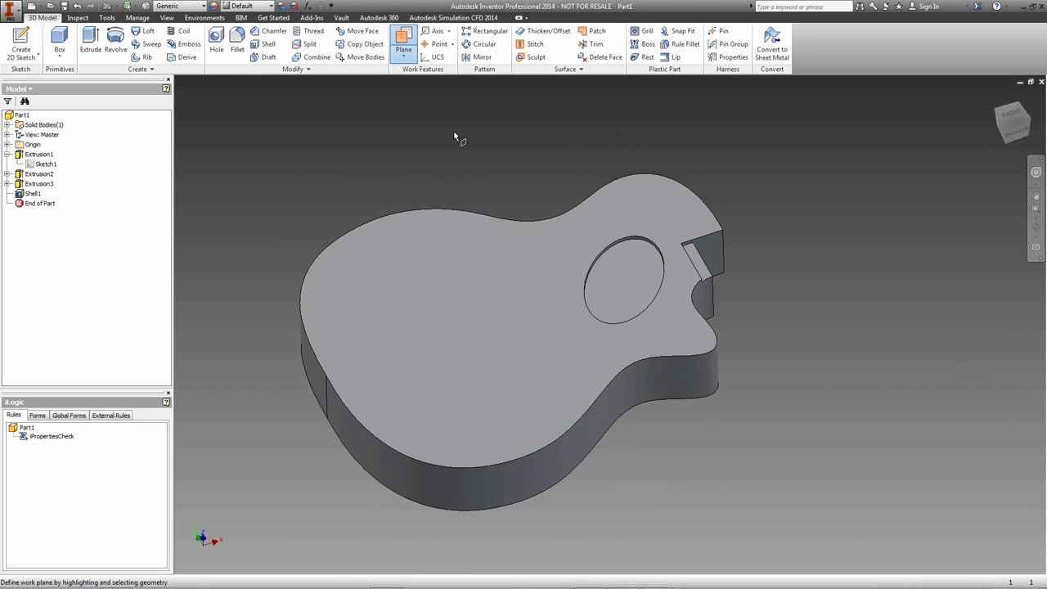
shift+middle_drag(454, 137, 451, 136)
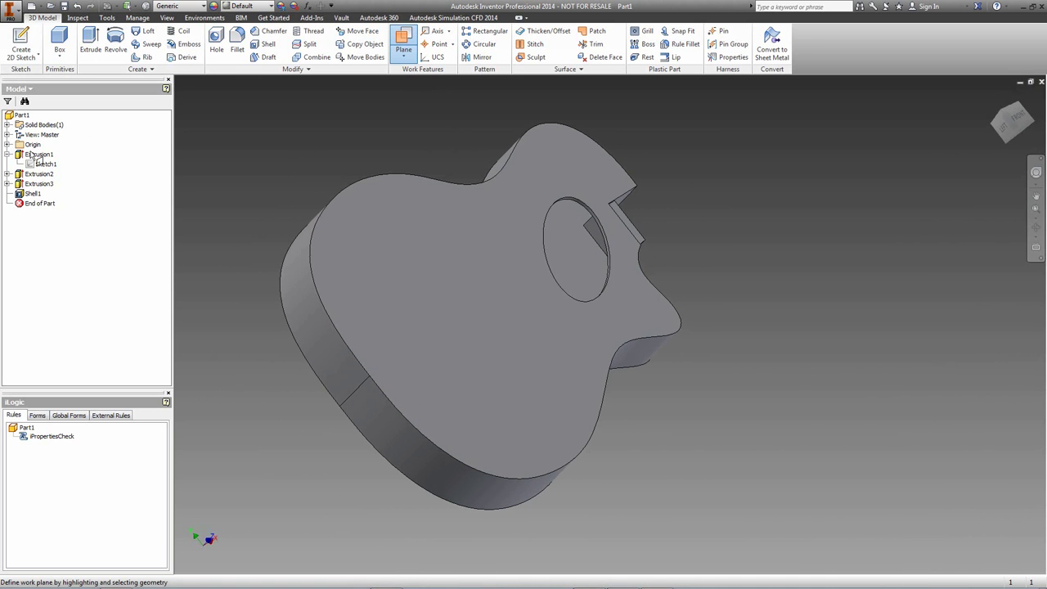
click(7, 144)
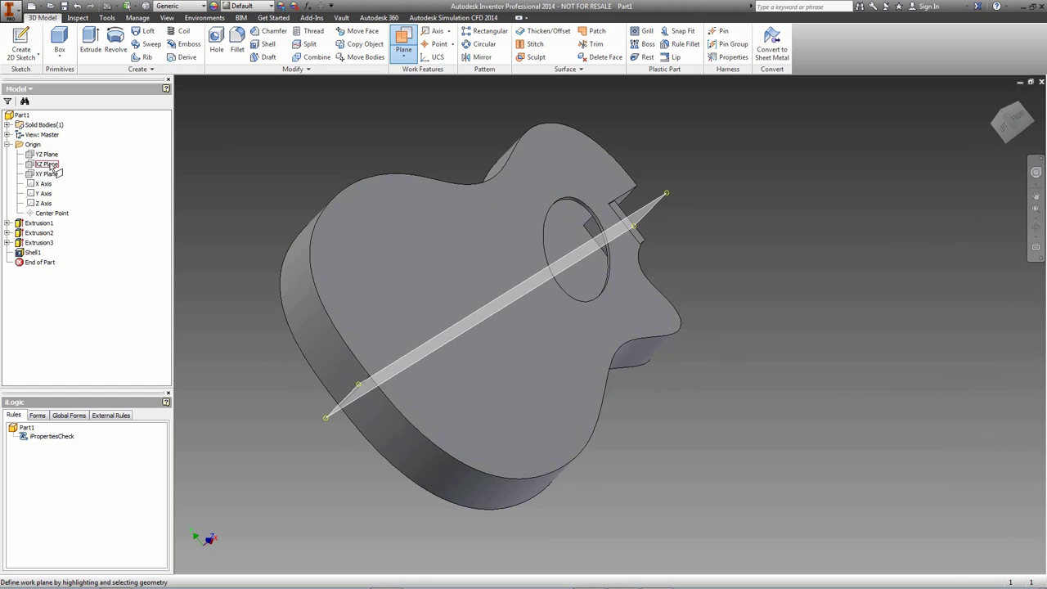
click(46, 153)
drag(463, 133, 233, 234)
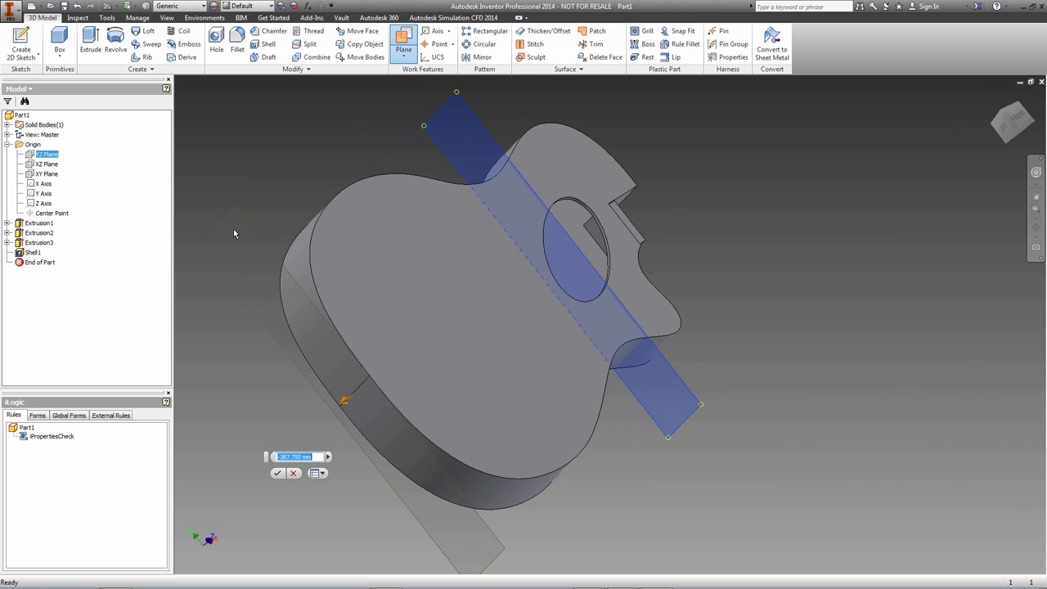
key(F6)
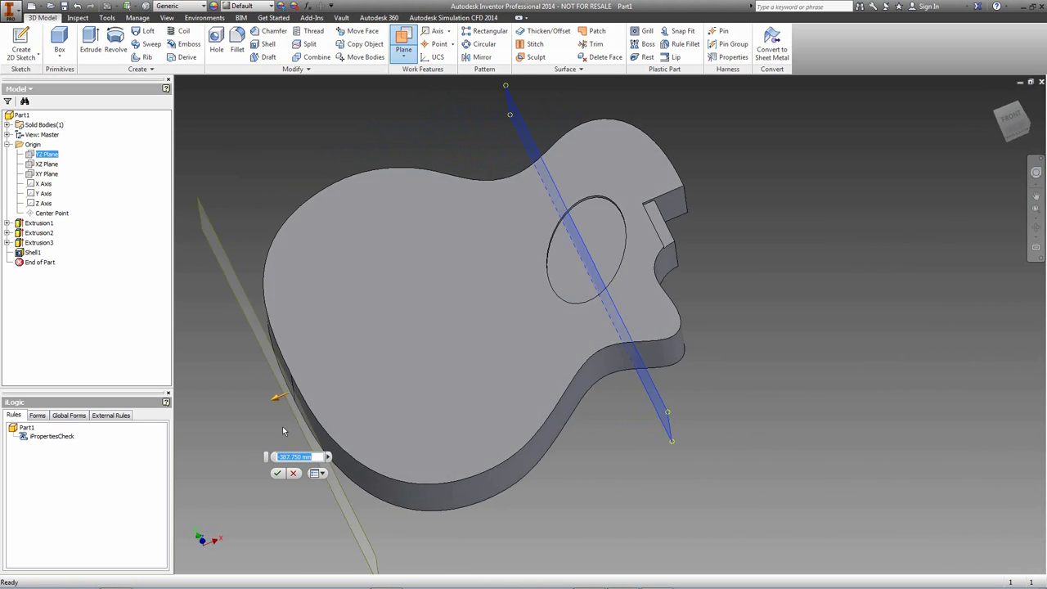
click(277, 472)
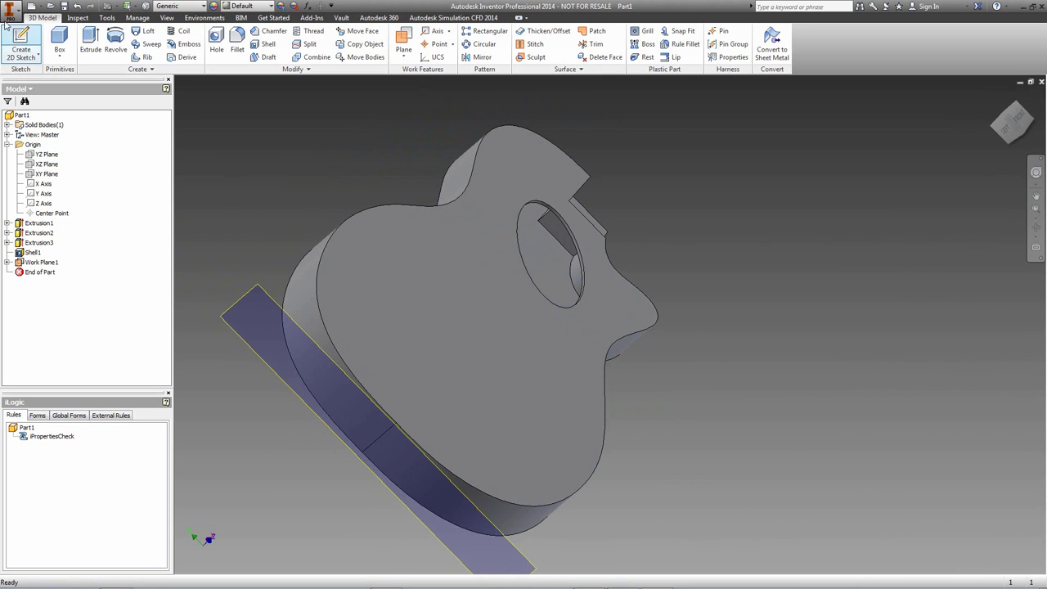
Start a new 2D sketch on the offset work plane at the body's tail end.
click(22, 49)
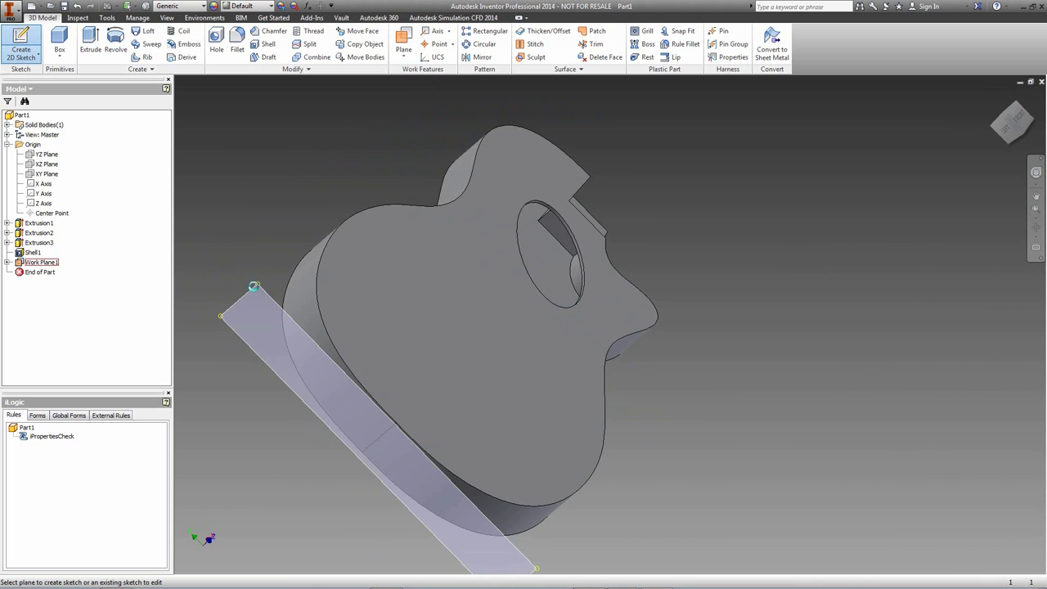
click(253, 286)
key(F6)
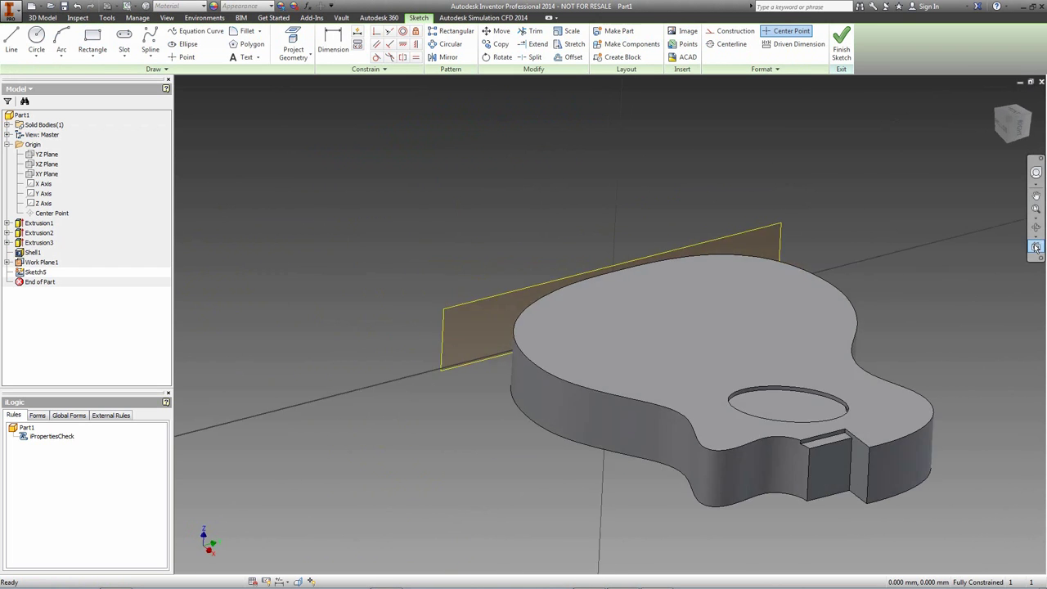
click(1035, 247)
click(695, 227)
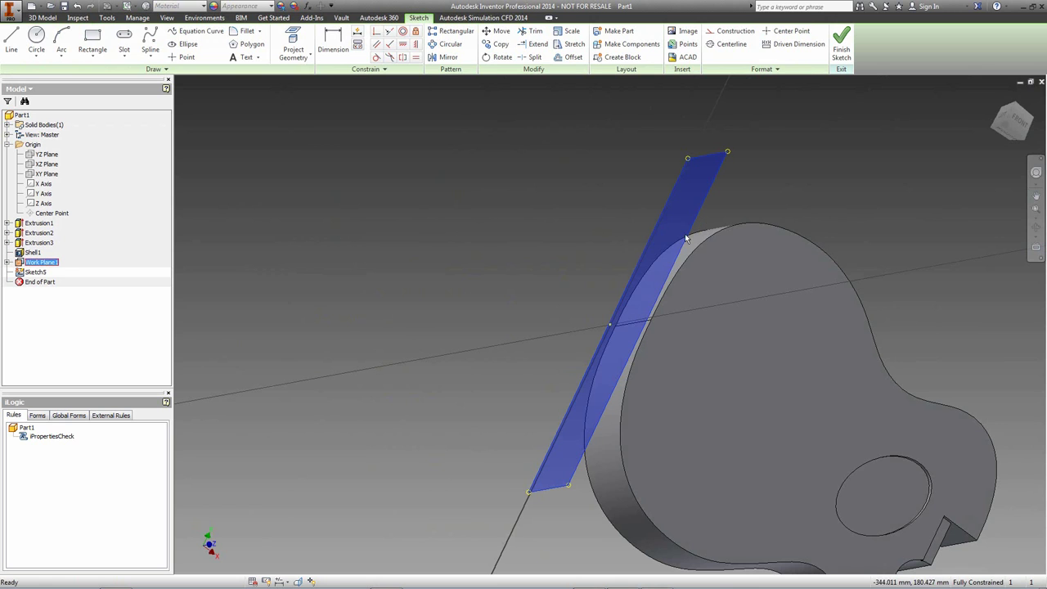
click(1035, 247)
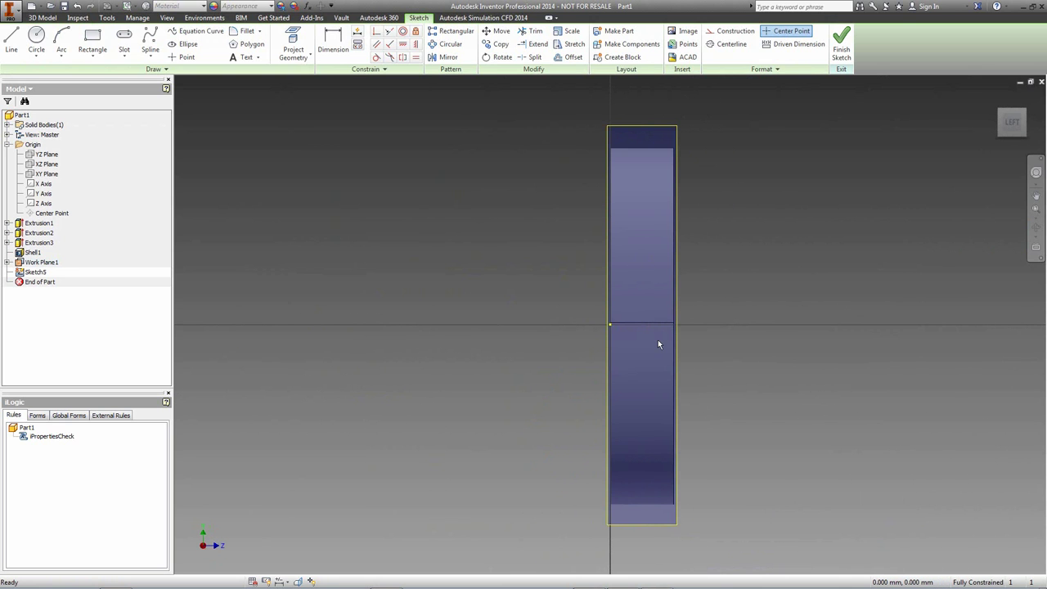
Draw a rectangle about 22 mm wide and 40 mm high below the seam line of the body's side wall.
click(92, 39)
scroll(631, 408, down, 2)
scroll(630, 409, up, 5)
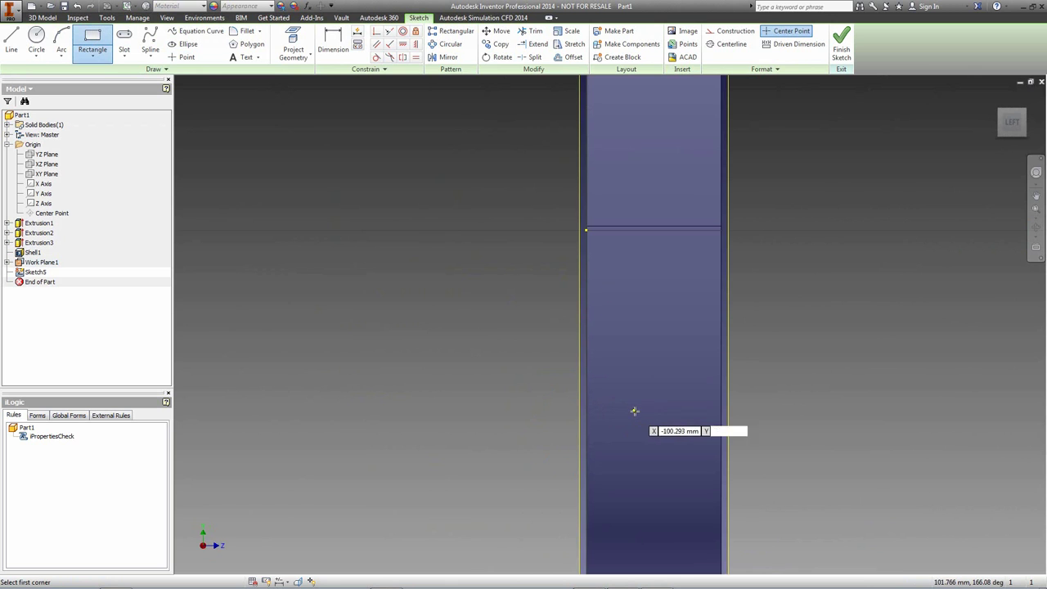
middle_drag(636, 408, 612, 387)
click(609, 297)
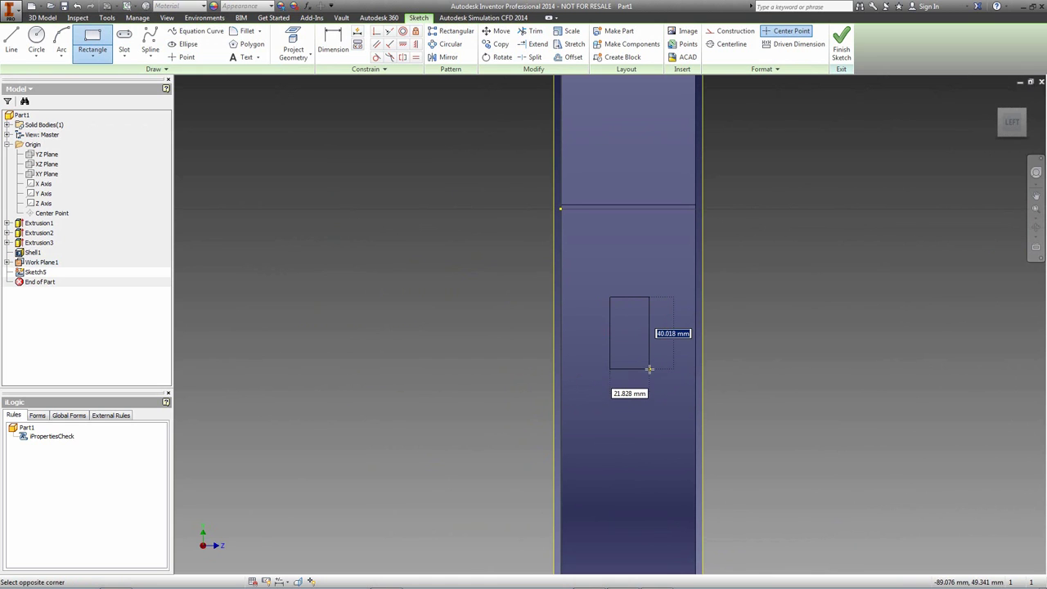
click(648, 368)
right_click(771, 292)
click(796, 286)
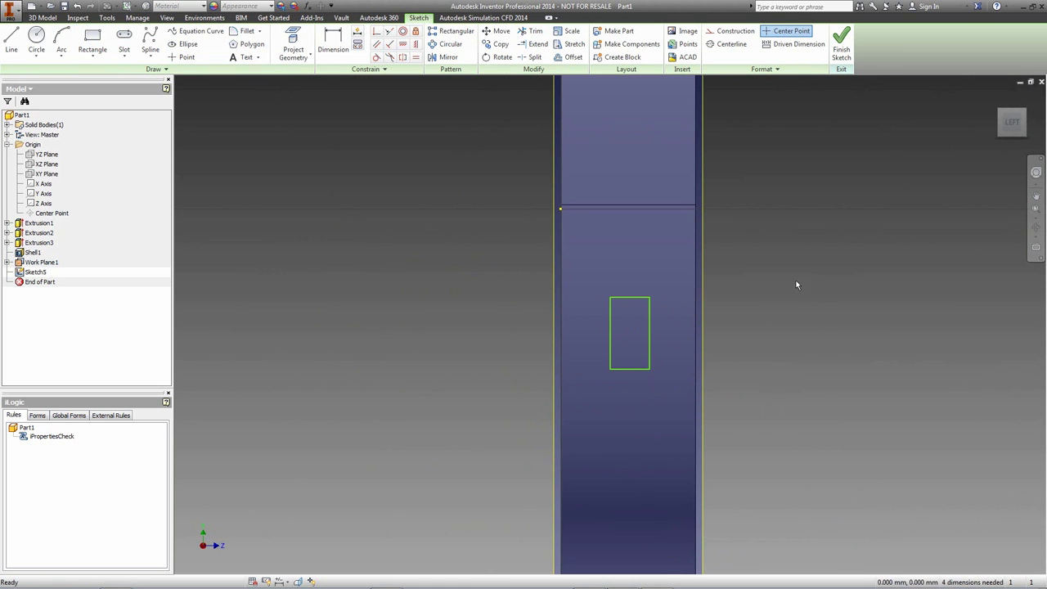
Dimension the rectangle to 40 mm high and 20 mm wide.
right_click(783, 275)
click(740, 289)
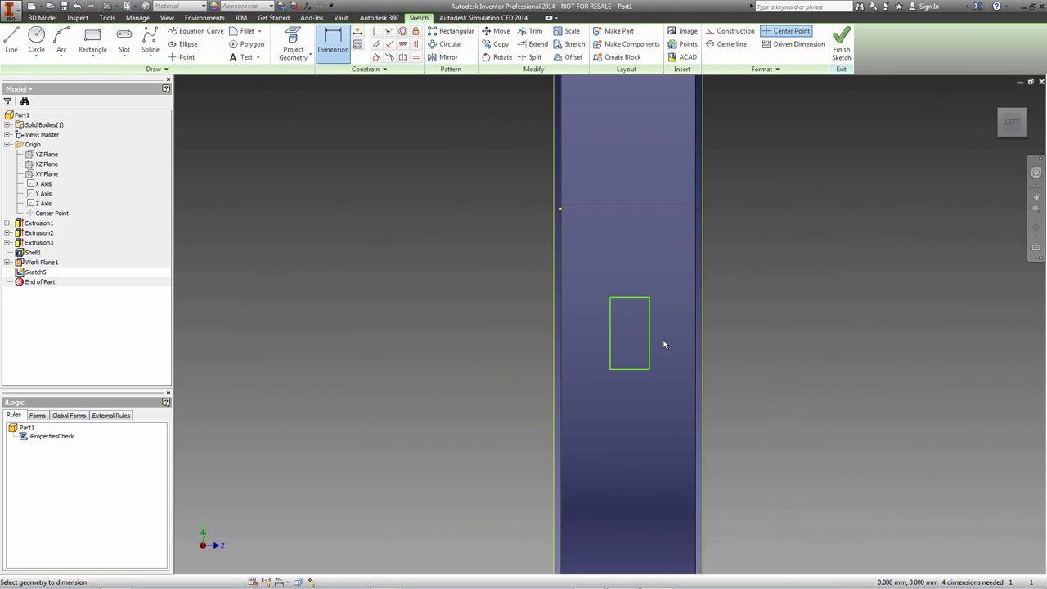
text(0)
key(Return)
click(632, 373)
click(634, 395)
key(Return)
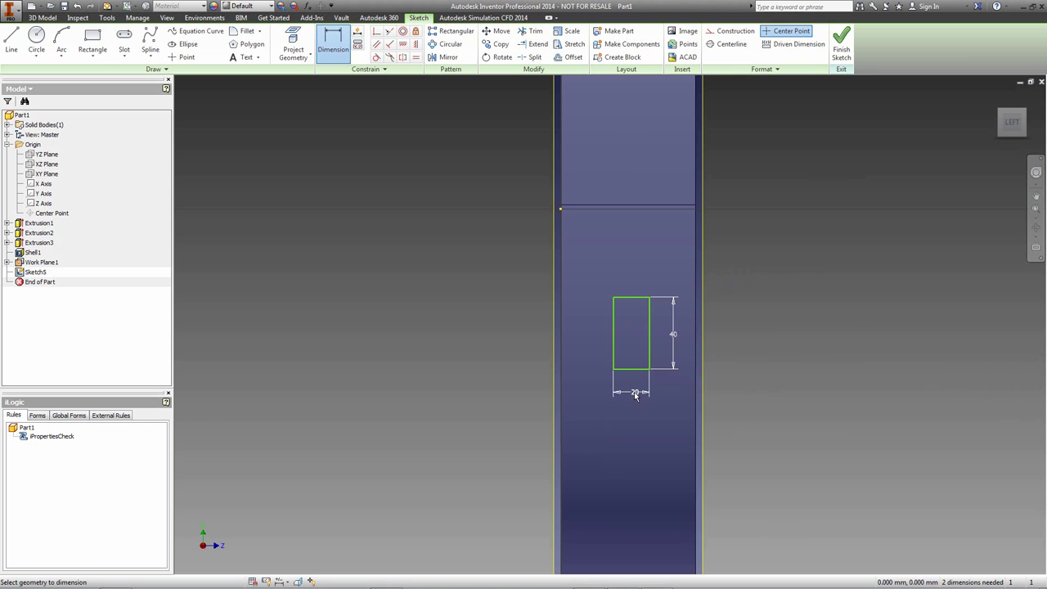
Project the seam edge of the body's side wall into the sketch as reference geometry.
click(293, 48)
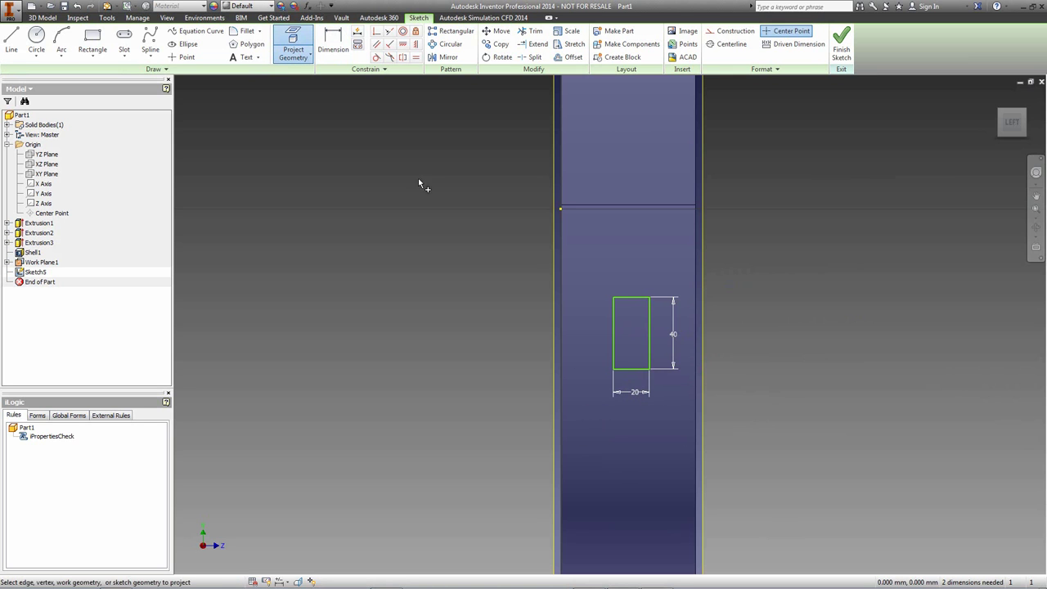
click(564, 325)
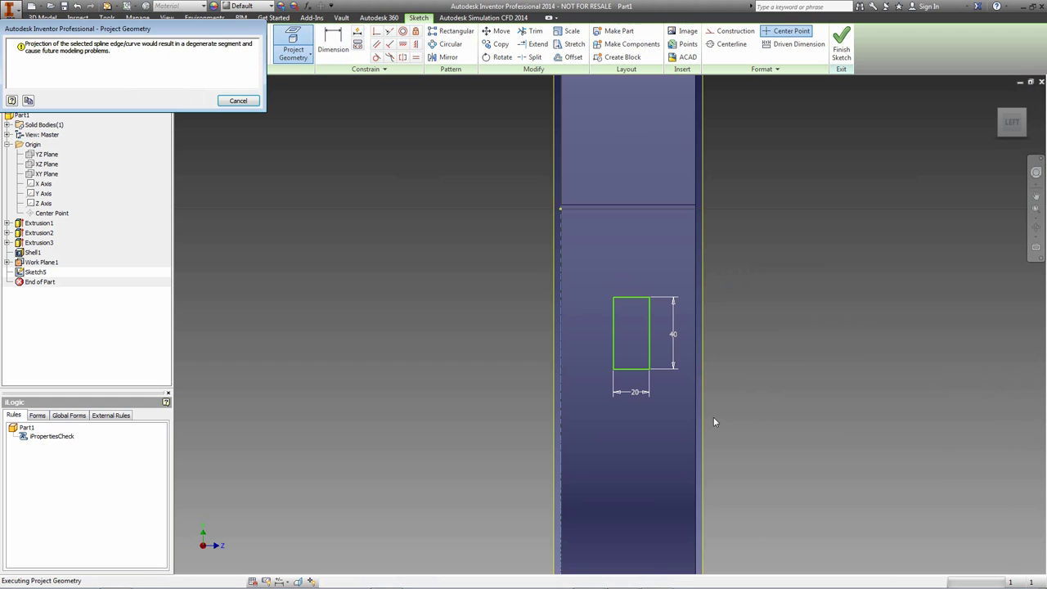
click(254, 103)
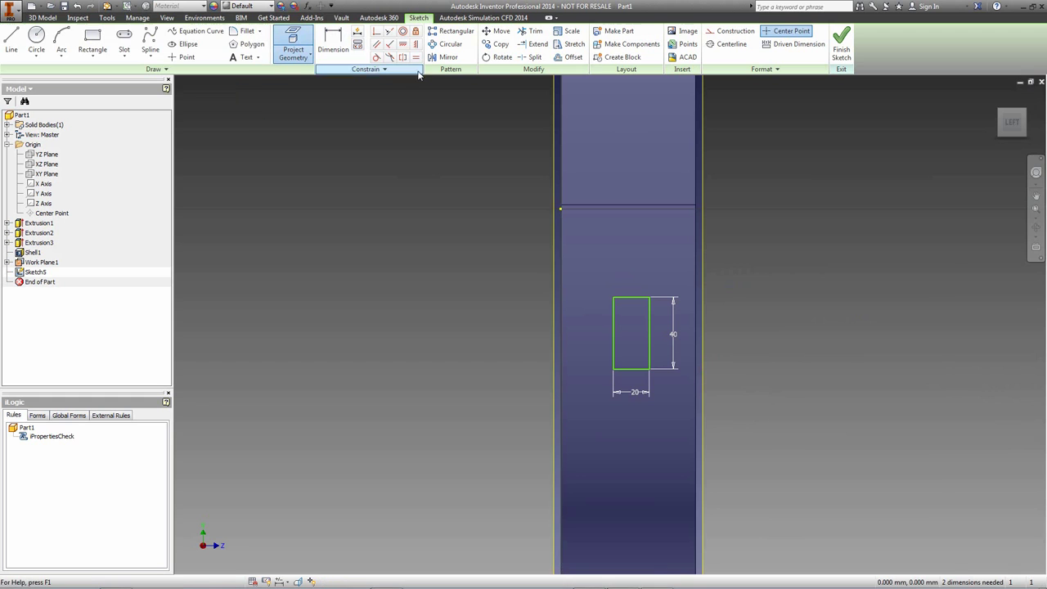
click(561, 206)
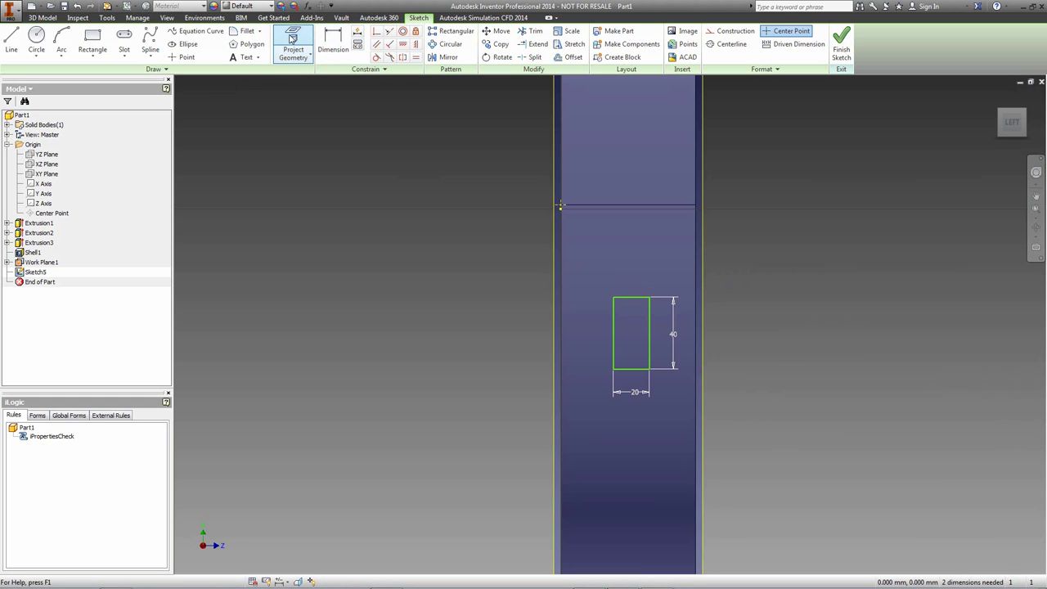
click(619, 205)
Dimension the distance between the projected seam edge and the rectangle's upper side as 50 mm.
click(340, 39)
click(641, 297)
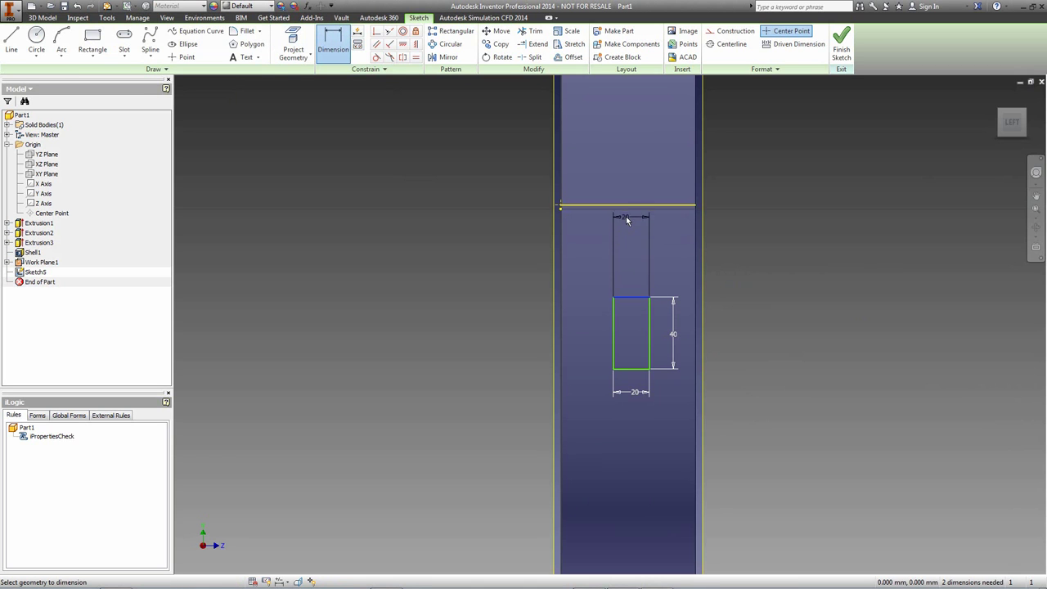
click(631, 205)
click(743, 255)
text(50)
key(Return)
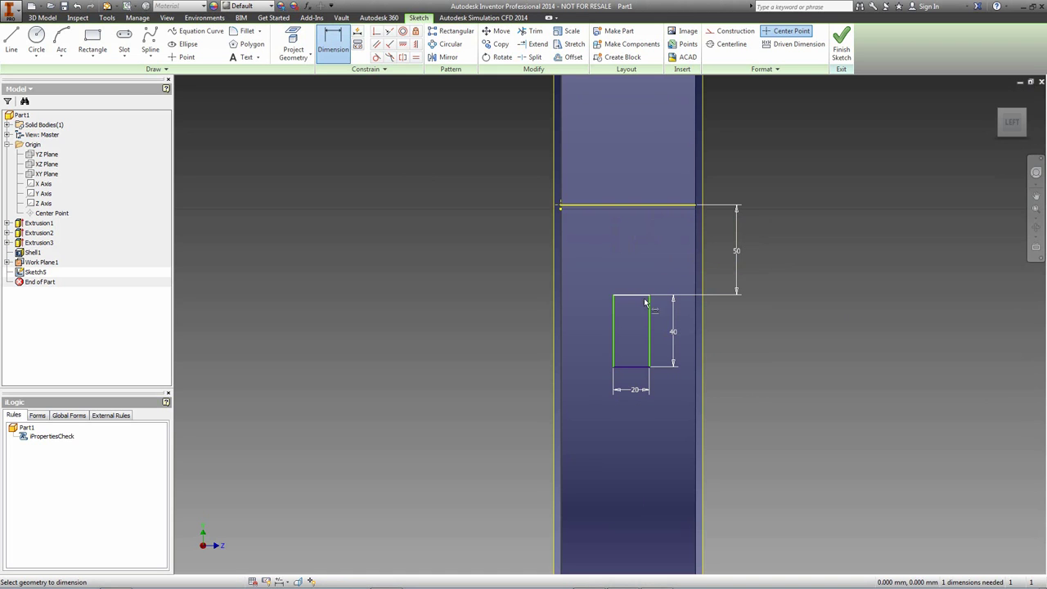
Centre the rectangle across the side wall by aligning its upper side's midpoint with the projected edge's midpoint, and finish the sketch.
click(415, 45)
click(629, 207)
click(255, 100)
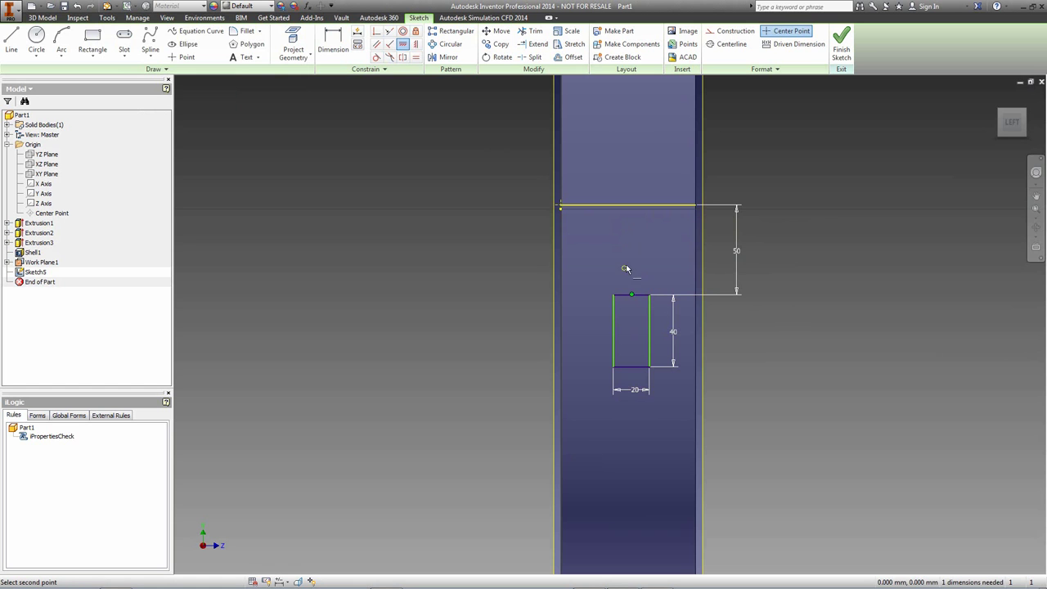
click(628, 207)
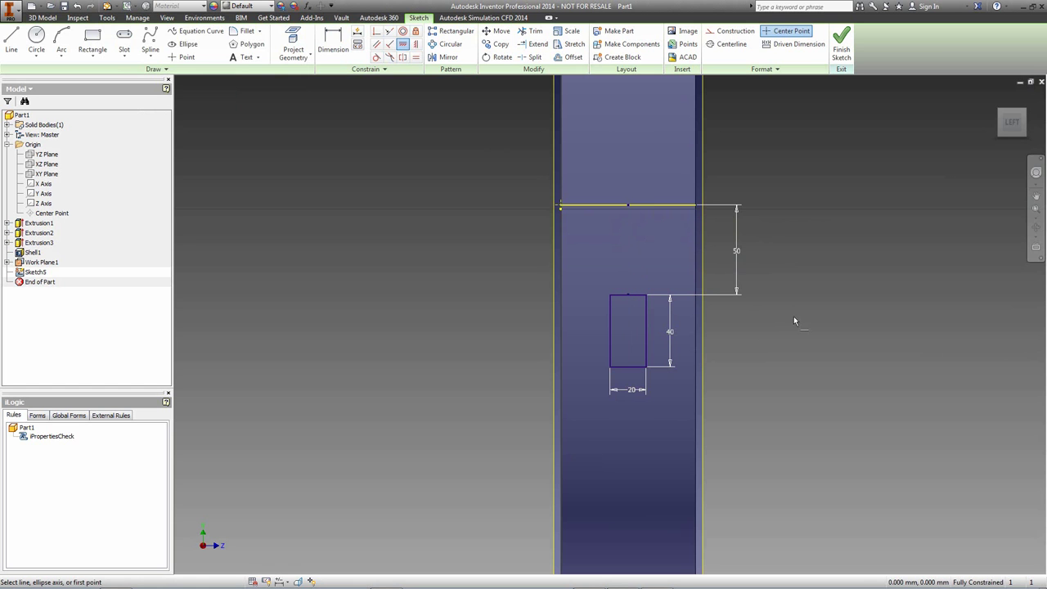
key(Escape)
mouse_move(822, 325)
shift+middle_down()
mouse_move(821, 311)
mouse_move(717, 257)
mouse_move(628, 237)
shift+middle_up()
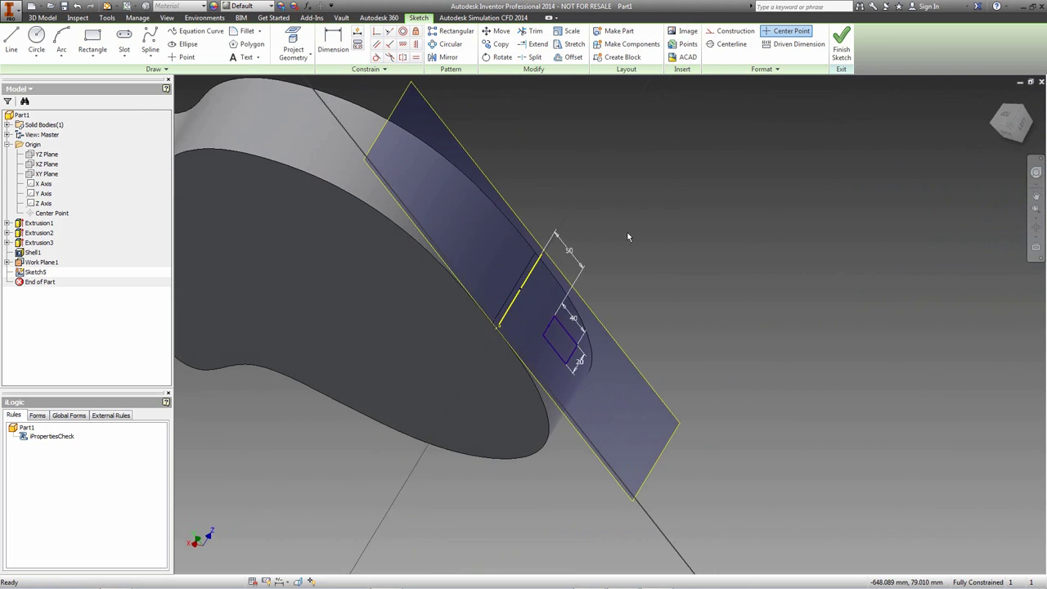
right_click(612, 206)
click(613, 237)
Set up an extruded cut of the 20 by 40 mm rectangle, with its depth running from the work plane into the guitar body.
right_click(644, 211)
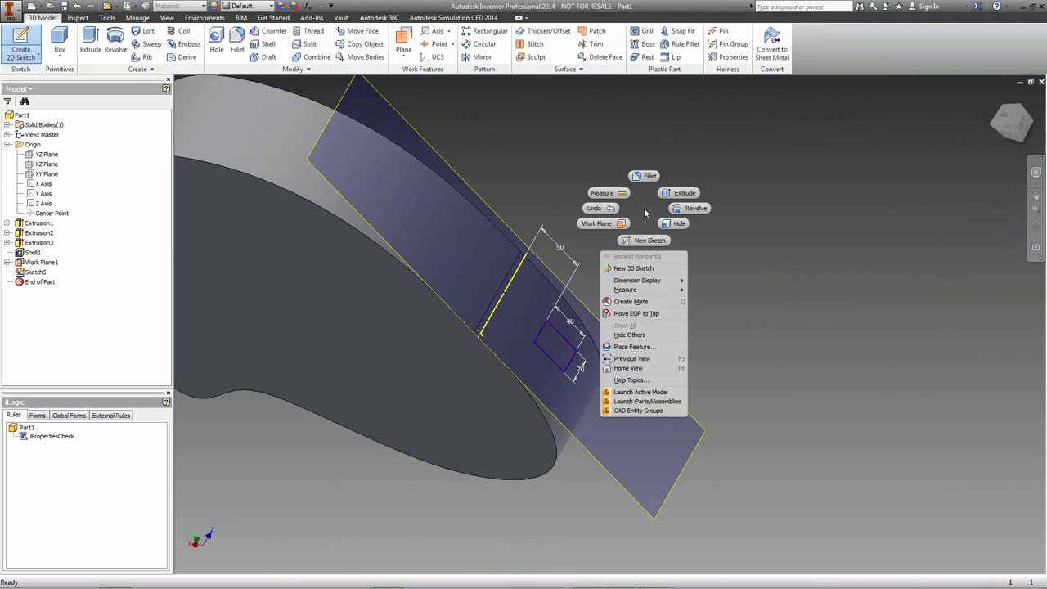
click(680, 193)
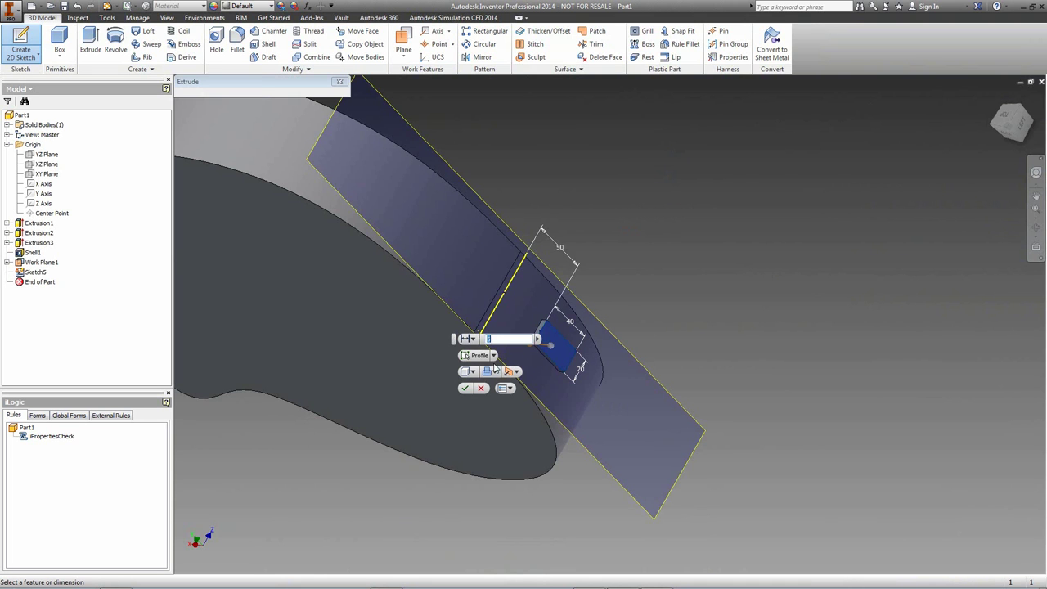
click(494, 371)
click(510, 398)
shift+middle_drag(487, 339, 586, 319)
drag(570, 304, 599, 385)
key(F6)
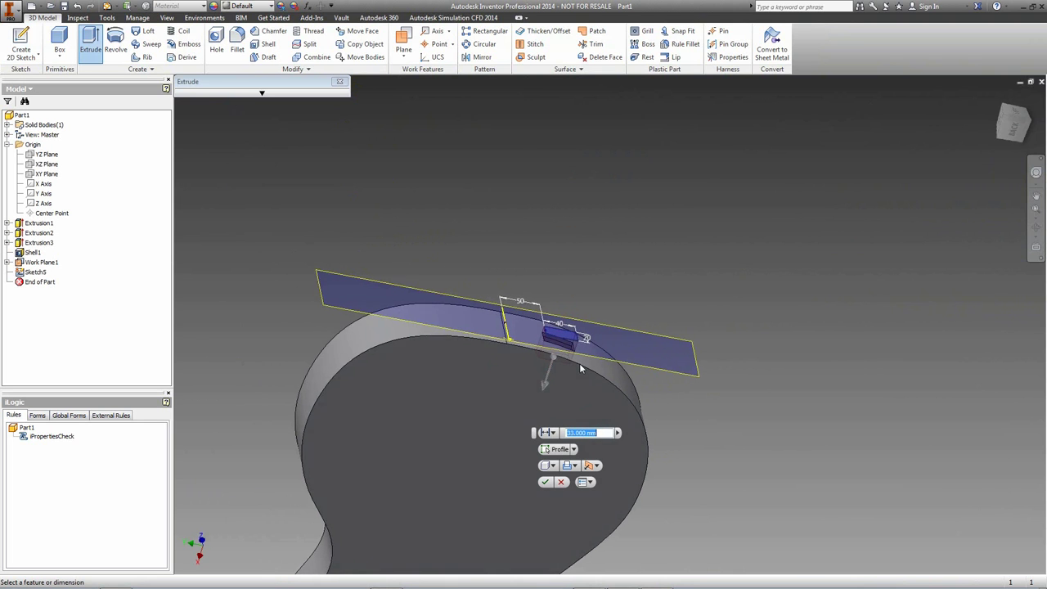
Cut the 40 by 20 mm rectangle through the guitar body's side wall by extruding it to the inner wall face.
click(551, 432)
click(584, 470)
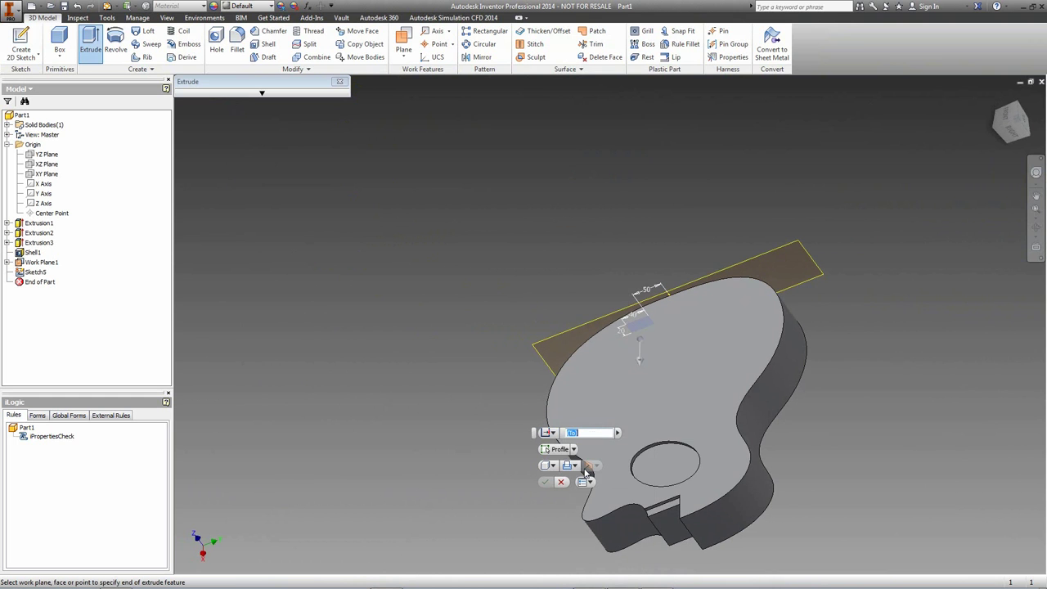
click(667, 317)
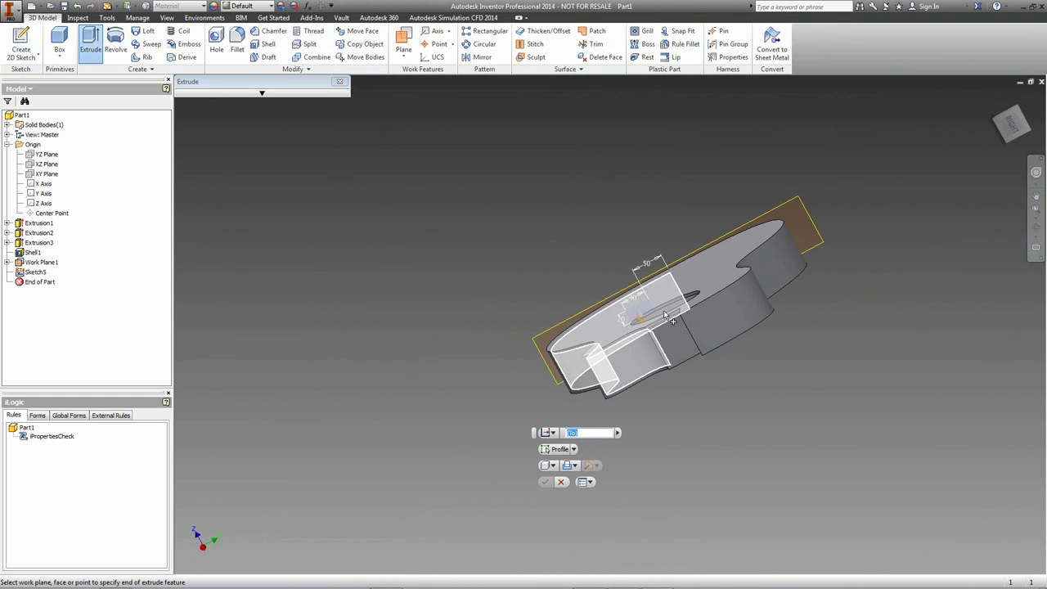
scroll(670, 310, up, 5)
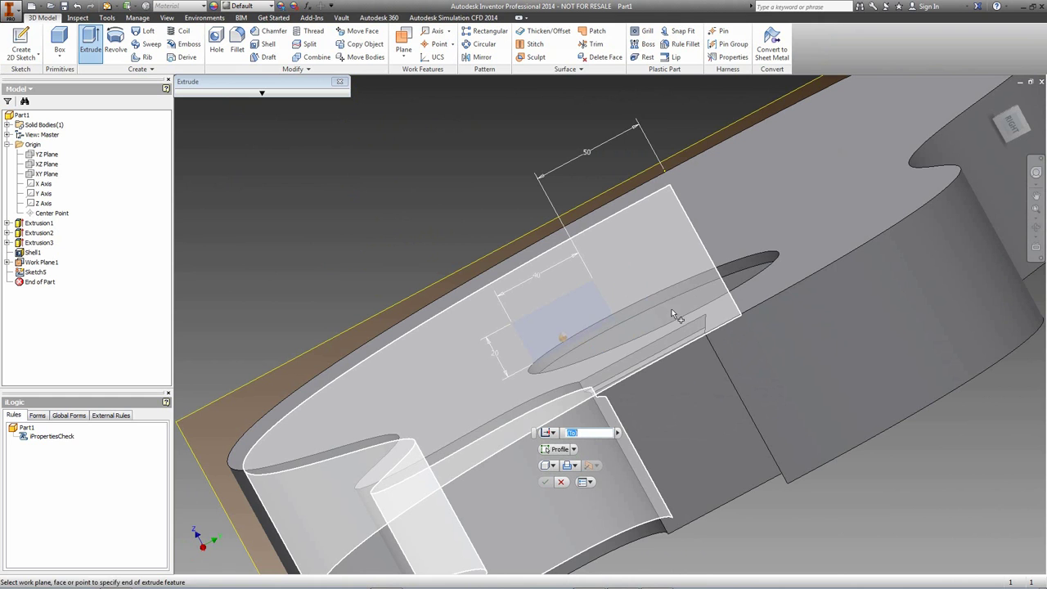
click(670, 312)
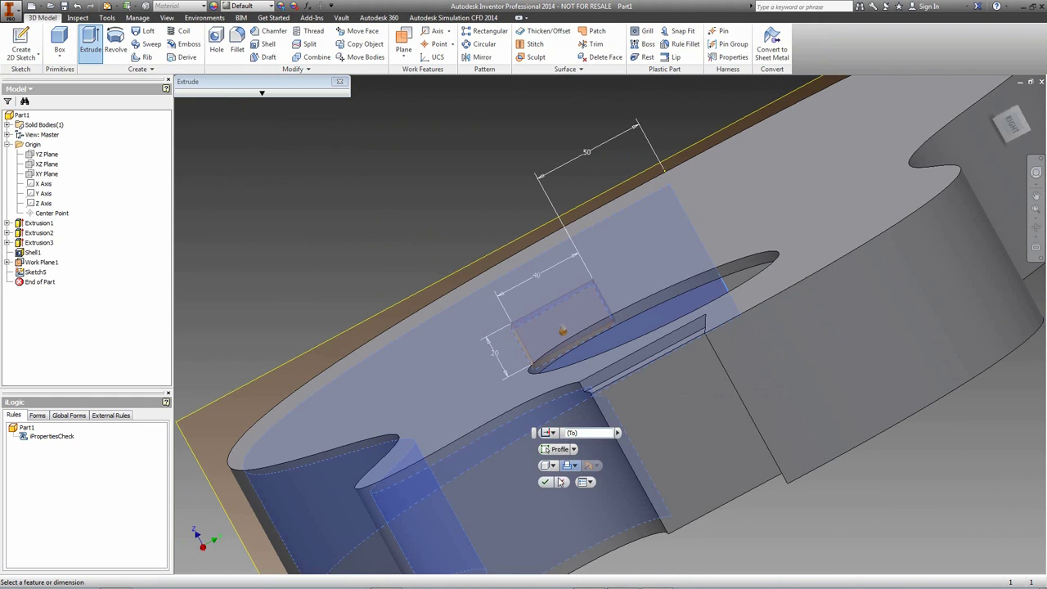
click(545, 482)
Hide the work plane that carried the small rectangular cutout's sketch.
key(F6)
mouse_move(755, 439)
shift+middle_down()
mouse_move(626, 353)
mouse_move(641, 333)
shift+middle_up()
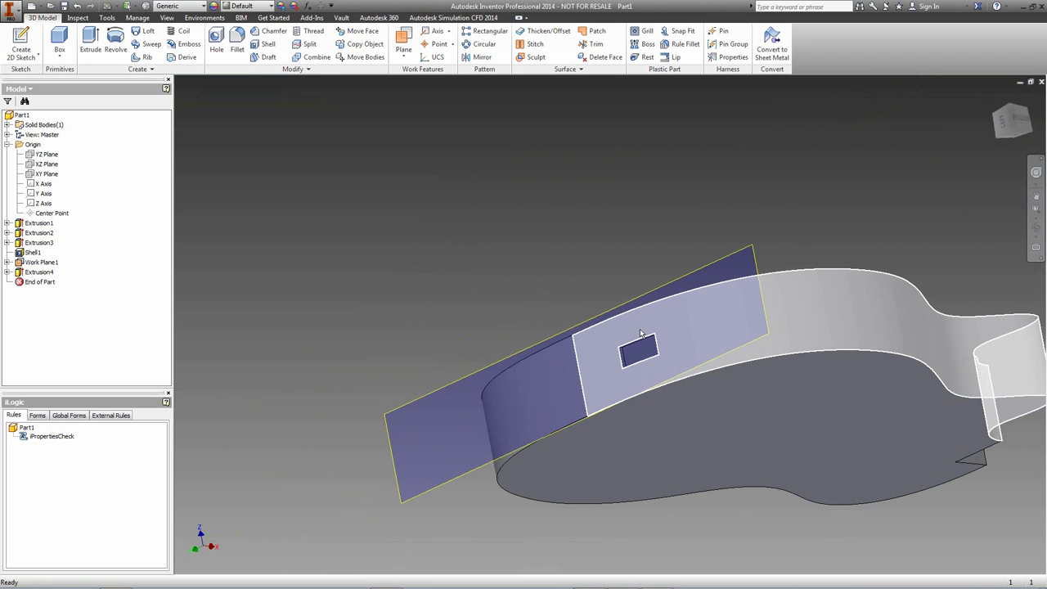
click(641, 332)
right_click(745, 248)
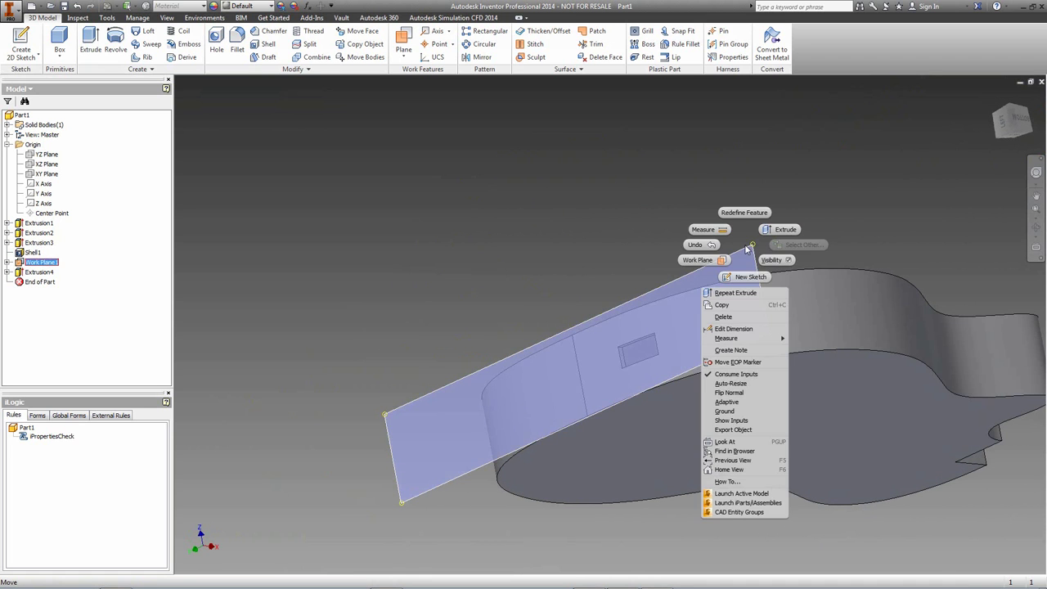
click(785, 258)
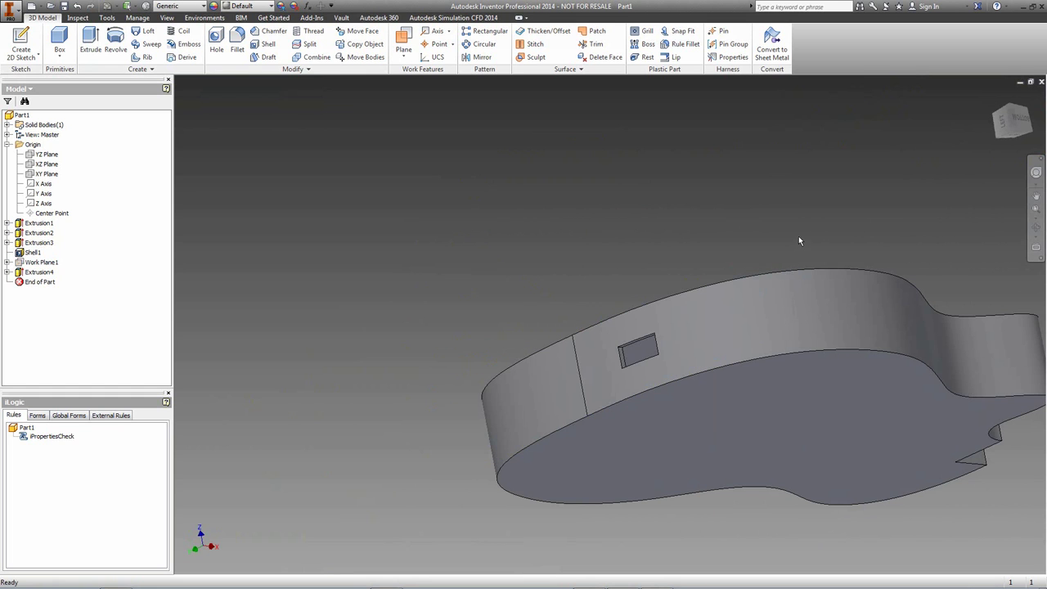
Create a work plane offset about 155.5 mm from the XZ Plane, along the body's upper side near the neck end.
key(F6)
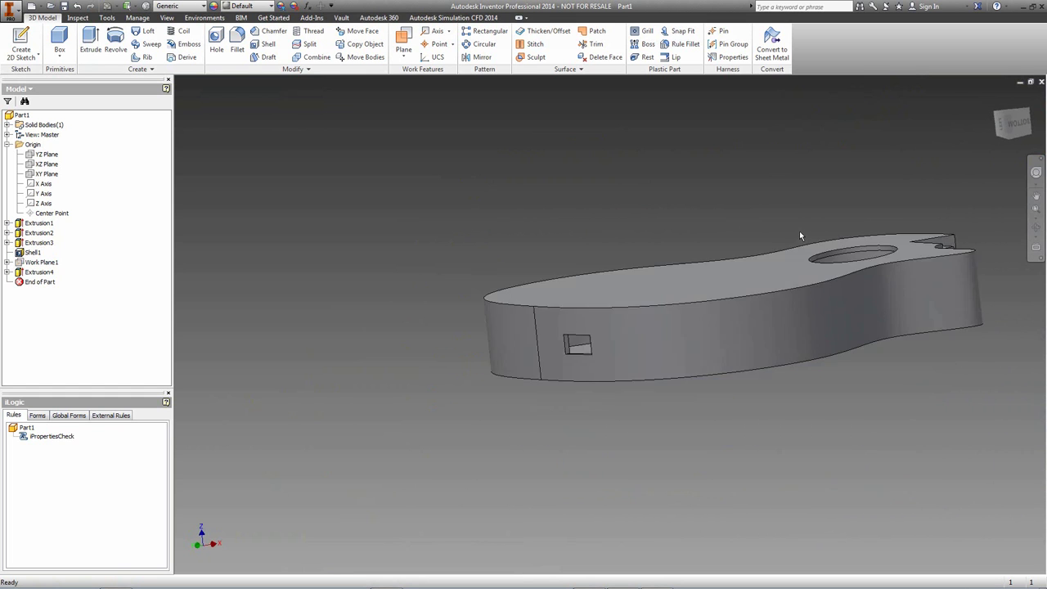
key(Page_Up)
click(861, 214)
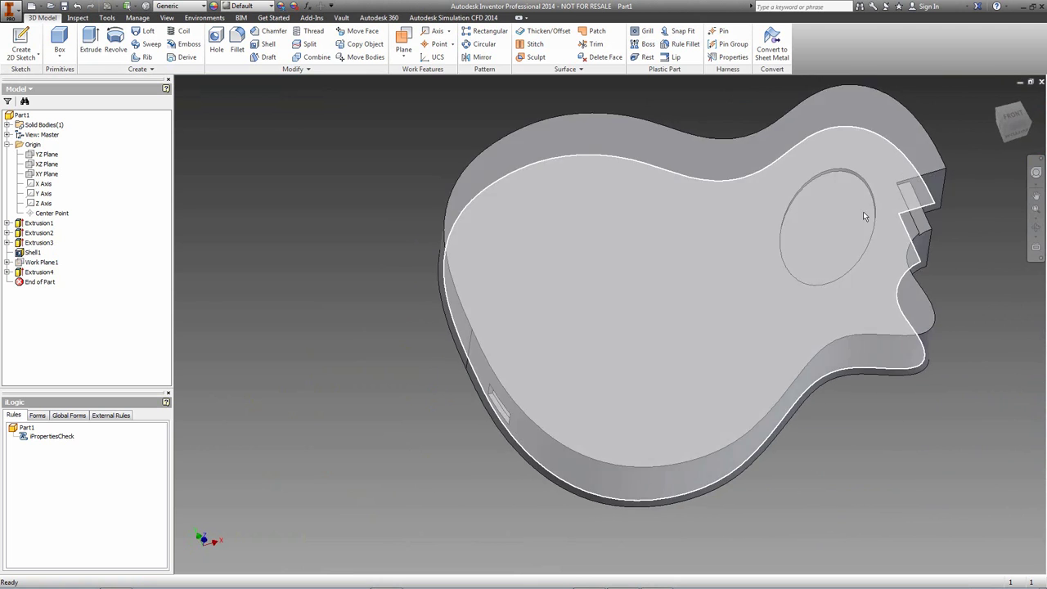
key(F5)
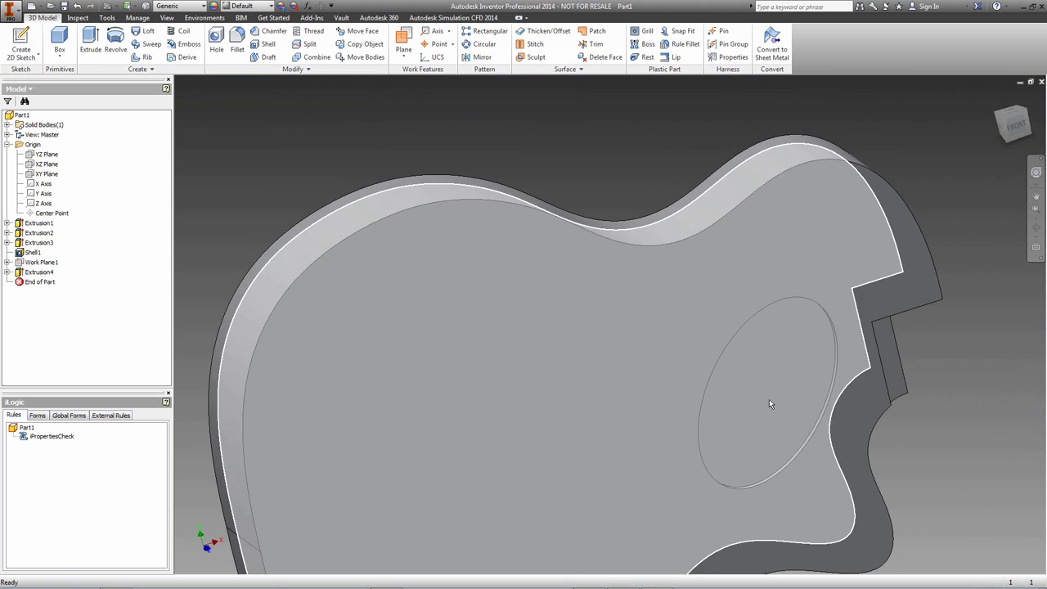
middle_drag(799, 250, 807, 264)
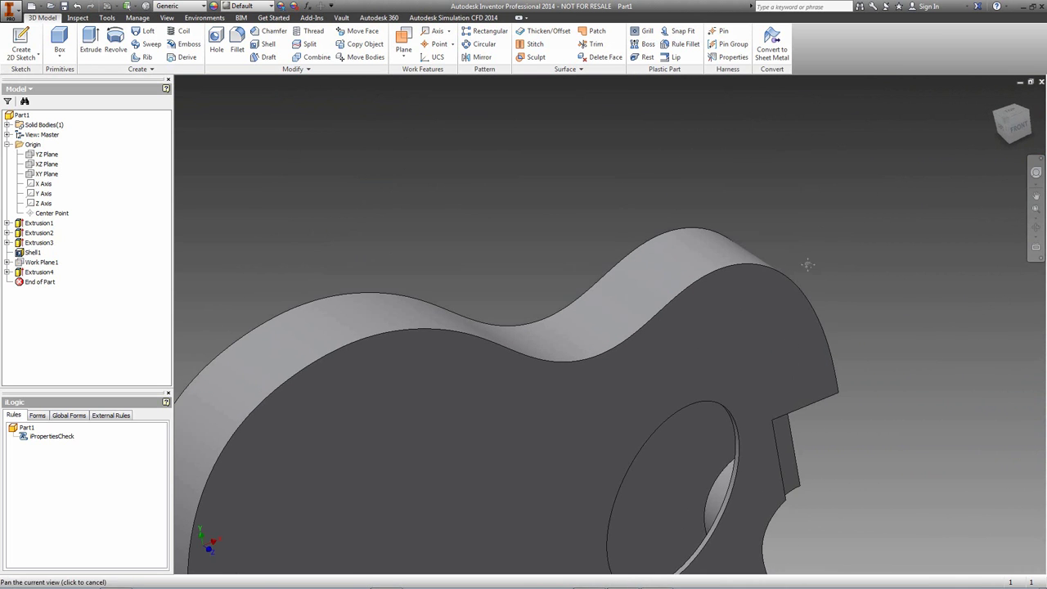
scroll(822, 238, up, 2)
scroll(800, 245, down, 2)
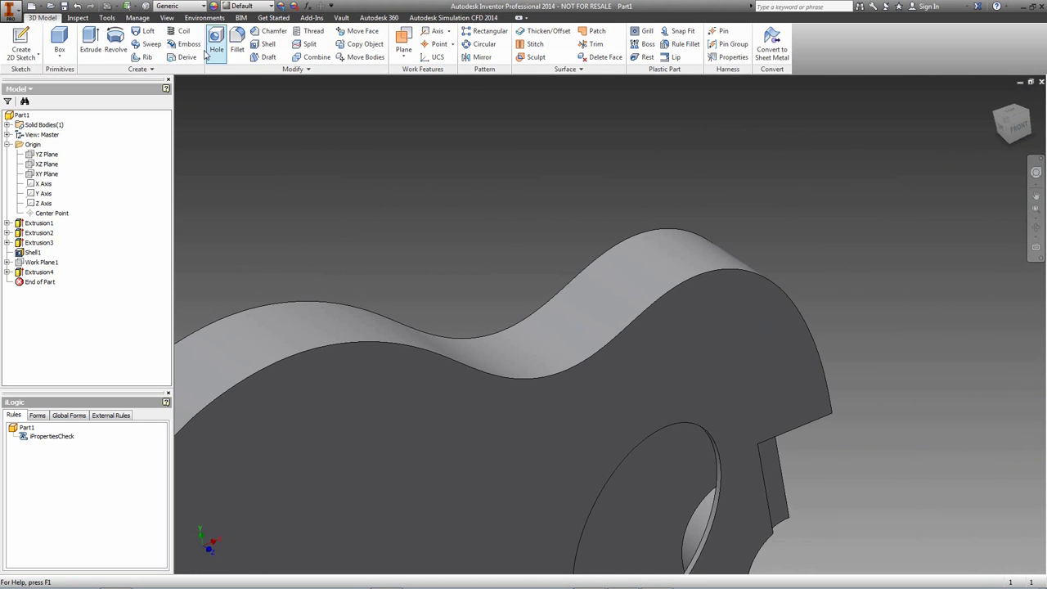
click(409, 43)
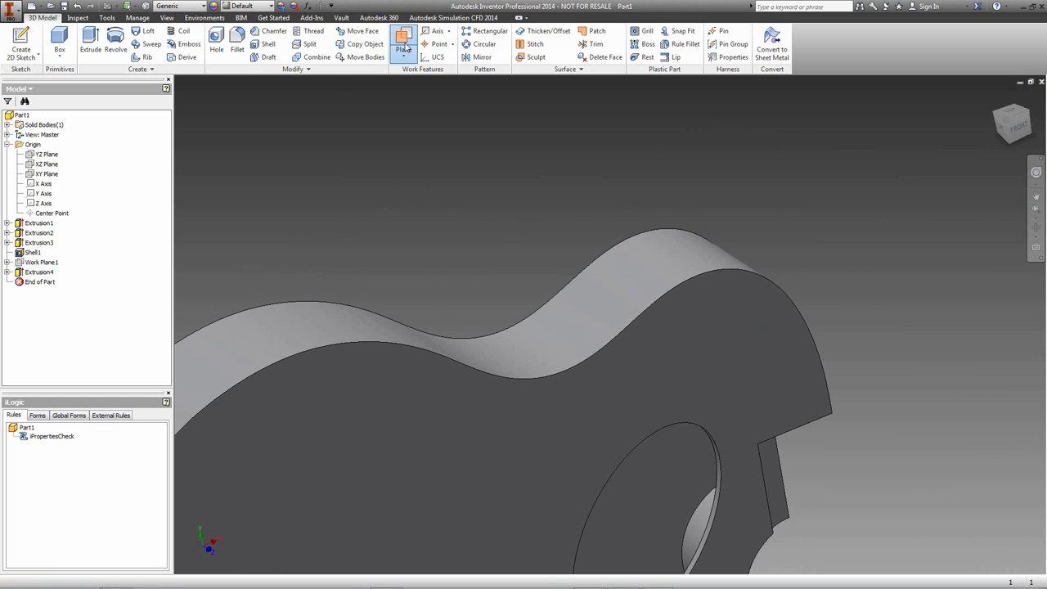
click(49, 165)
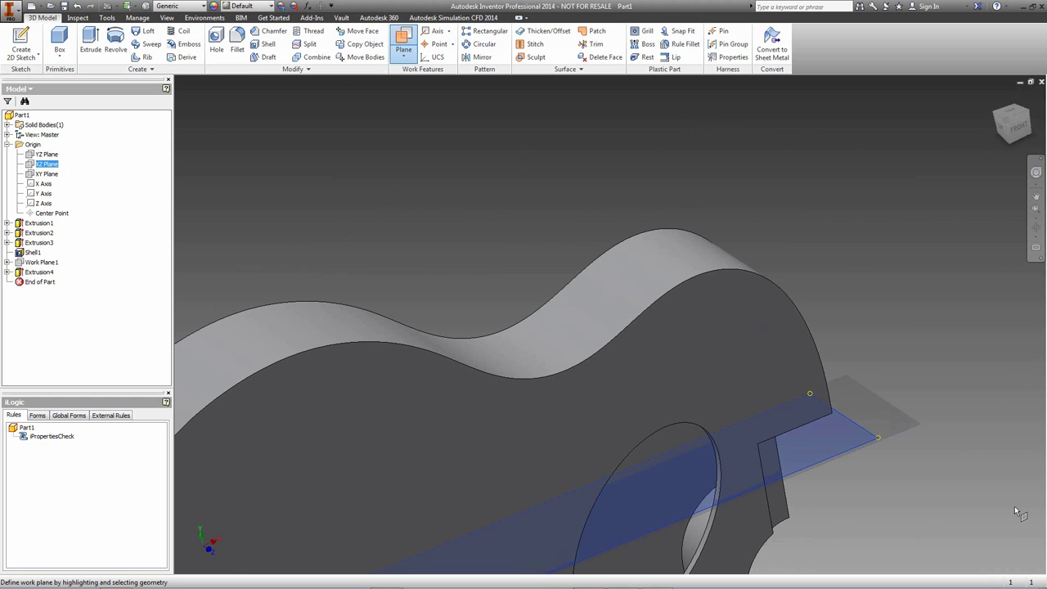
drag(851, 433, 767, 216)
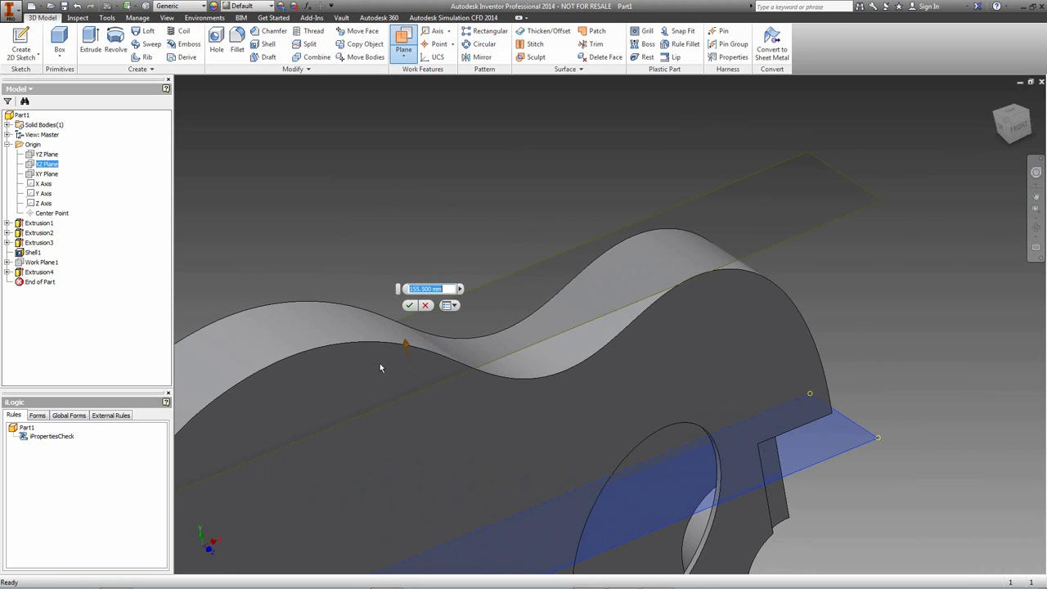
click(408, 305)
Start a sketch on the new work plane and draw a rectangle about 55 mm wide over the side wall.
click(20, 45)
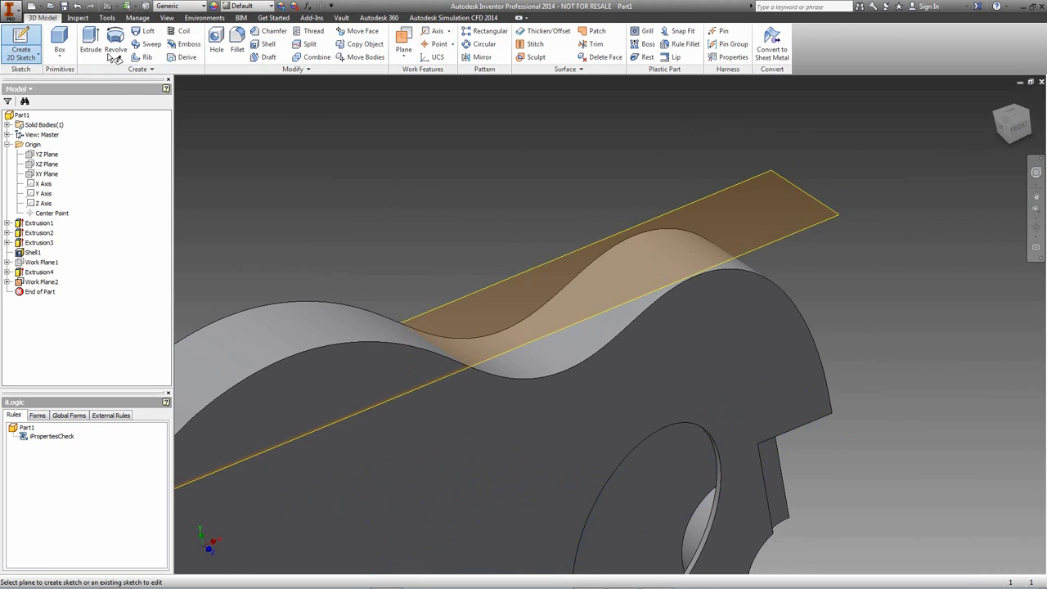
click(602, 238)
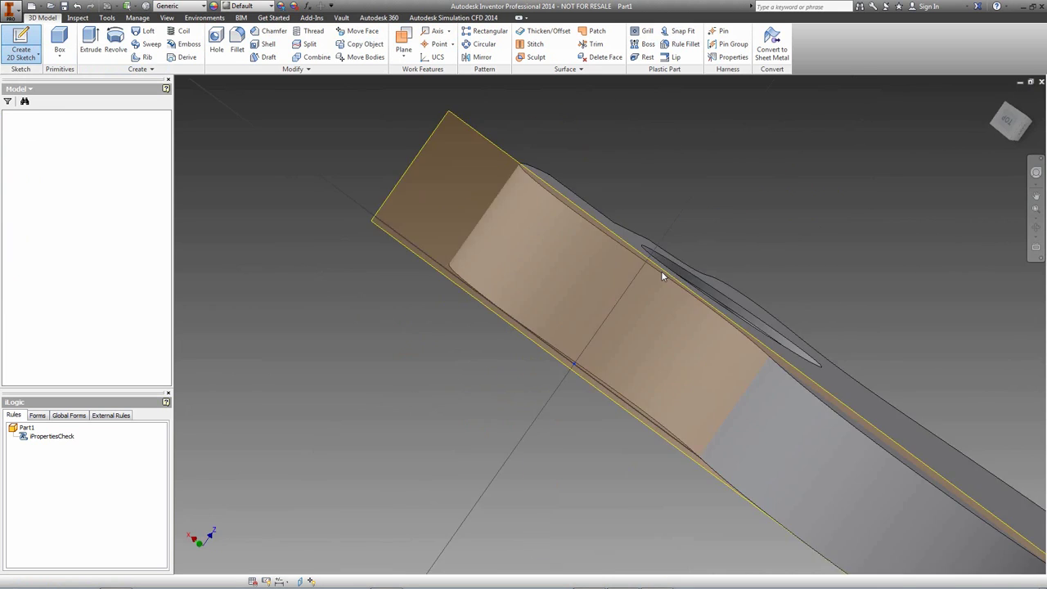
click(93, 39)
click(503, 237)
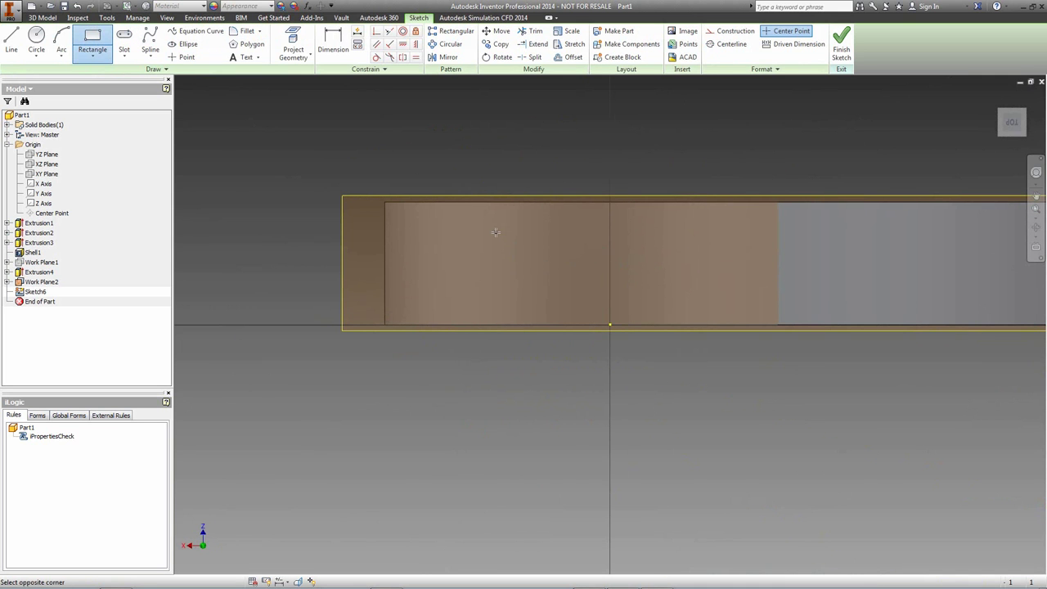
click(583, 296)
right_click(528, 161)
click(566, 162)
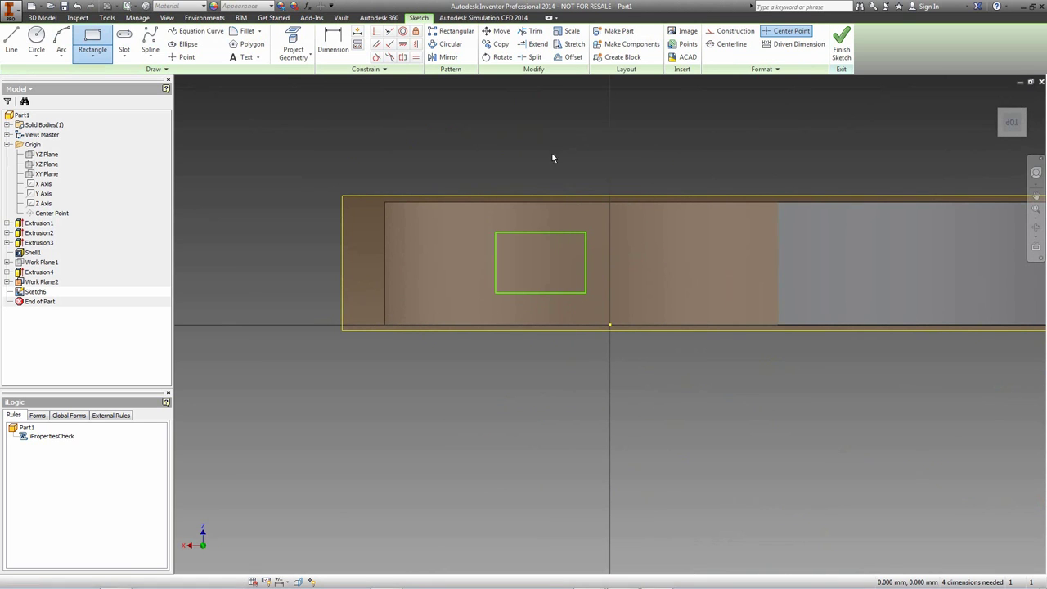
Dimension the rectangle 55 mm wide and 40 mm high.
key(d)
click(541, 234)
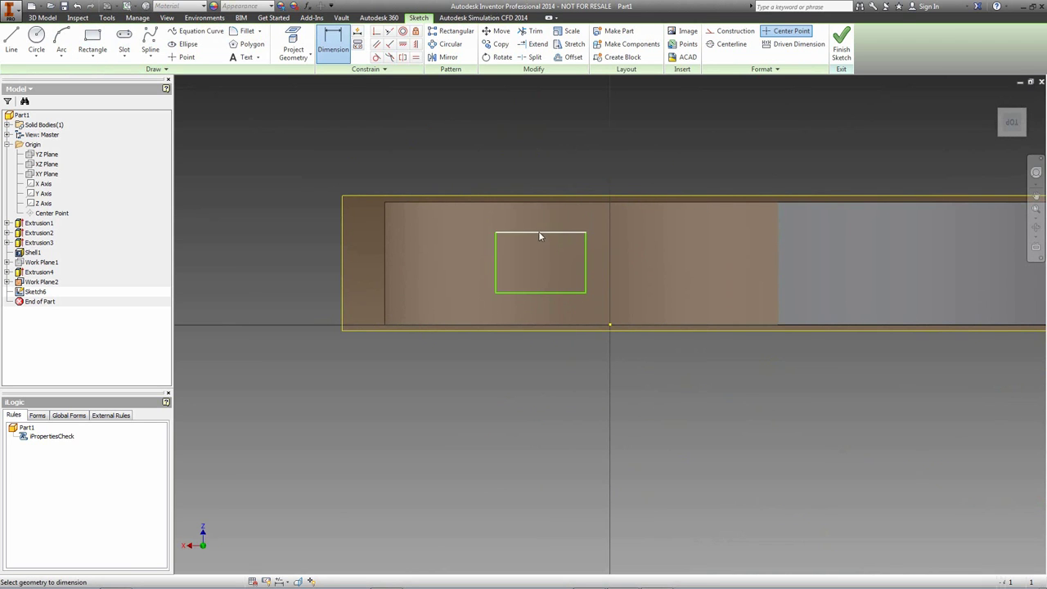
click(538, 217)
text(55)
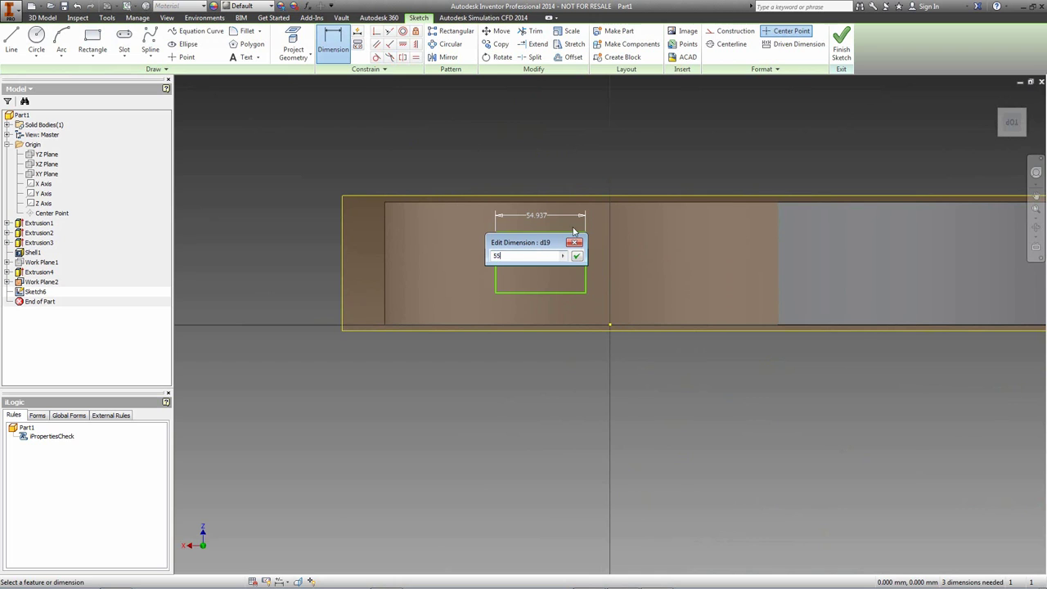
key(Return)
click(585, 249)
click(620, 263)
key(Return)
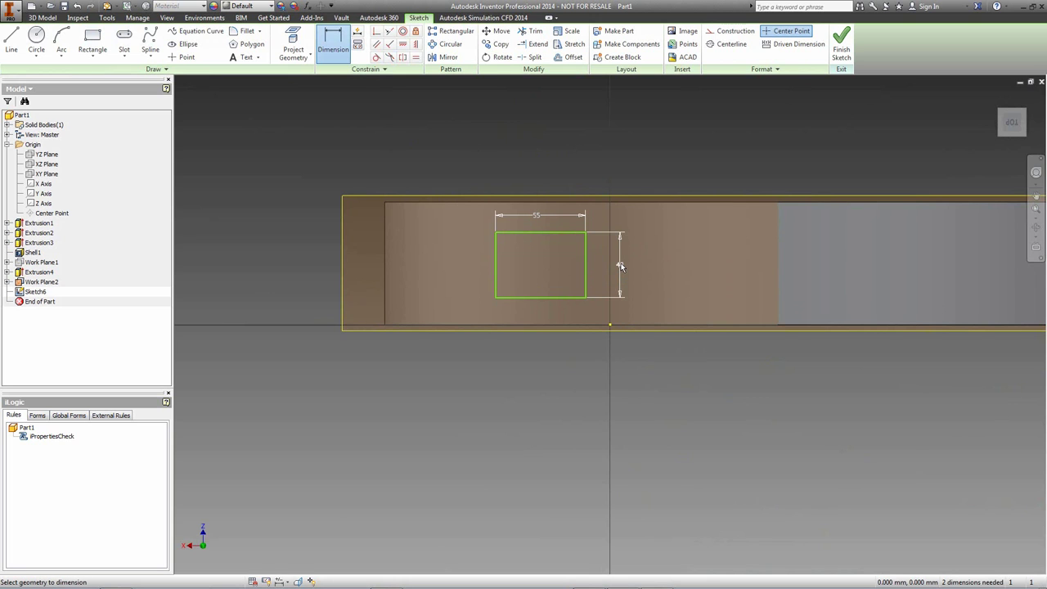
Set the rectangle's width to 60 mm.
double_click(532, 215)
text(60)
key(Return)
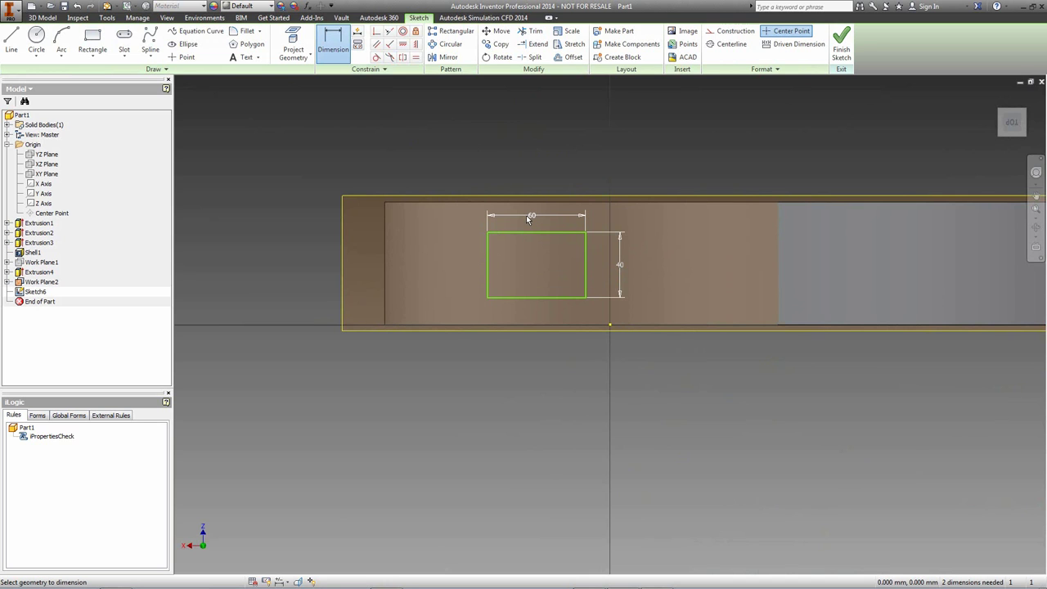
Project the body's end edge into the sketch and align the rectangle's side midpoint horizontally with that edge's midpoint.
click(292, 45)
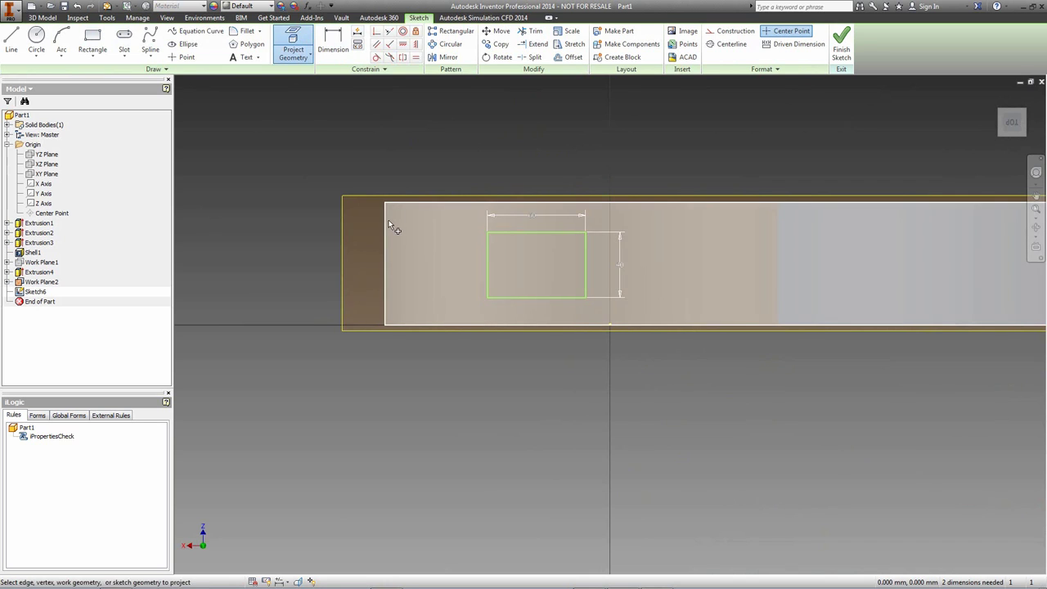
click(382, 295)
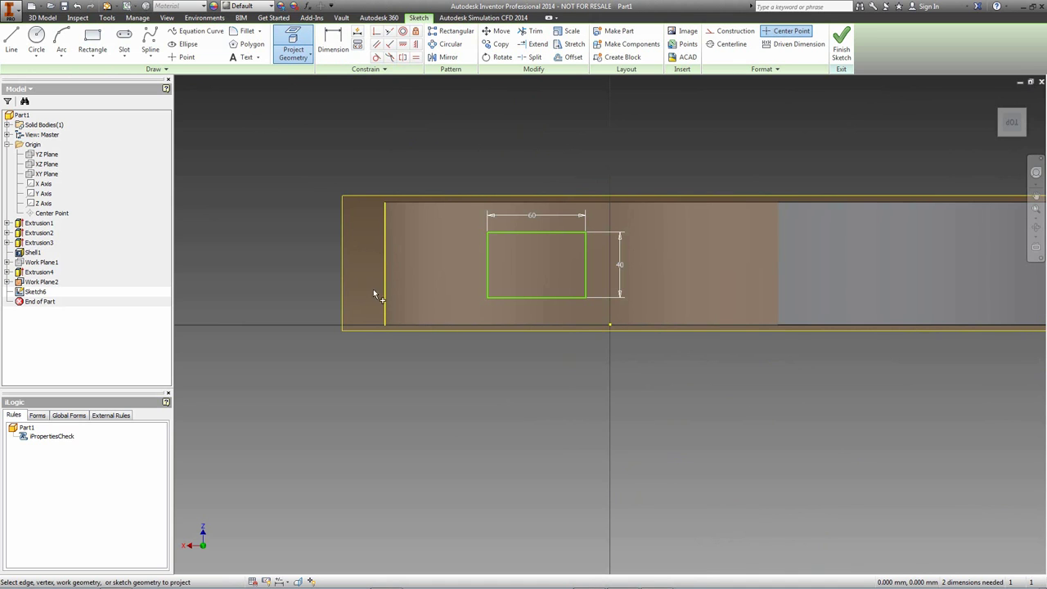
click(403, 45)
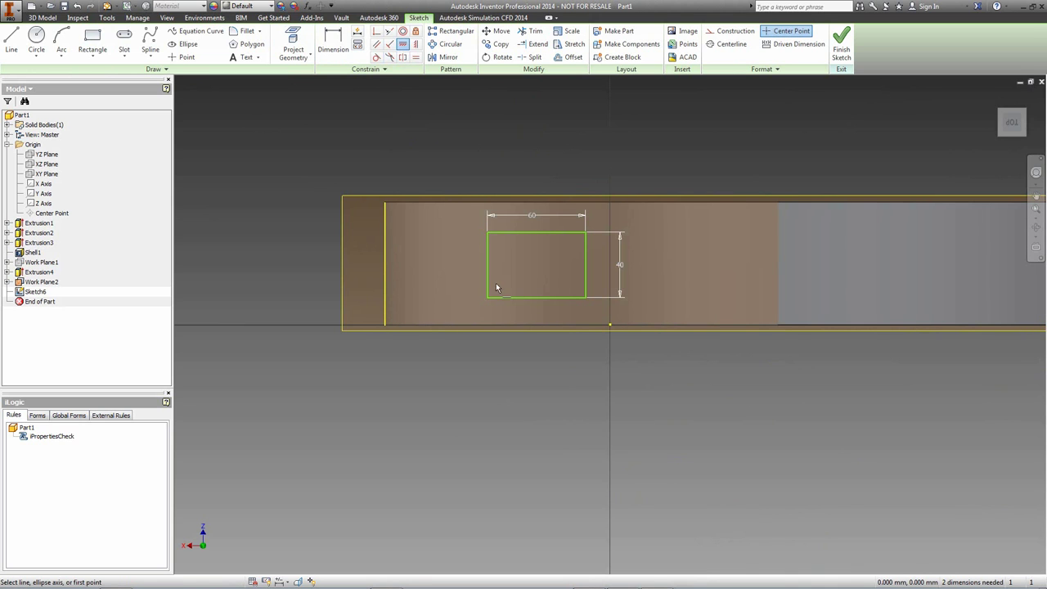
click(488, 261)
click(387, 265)
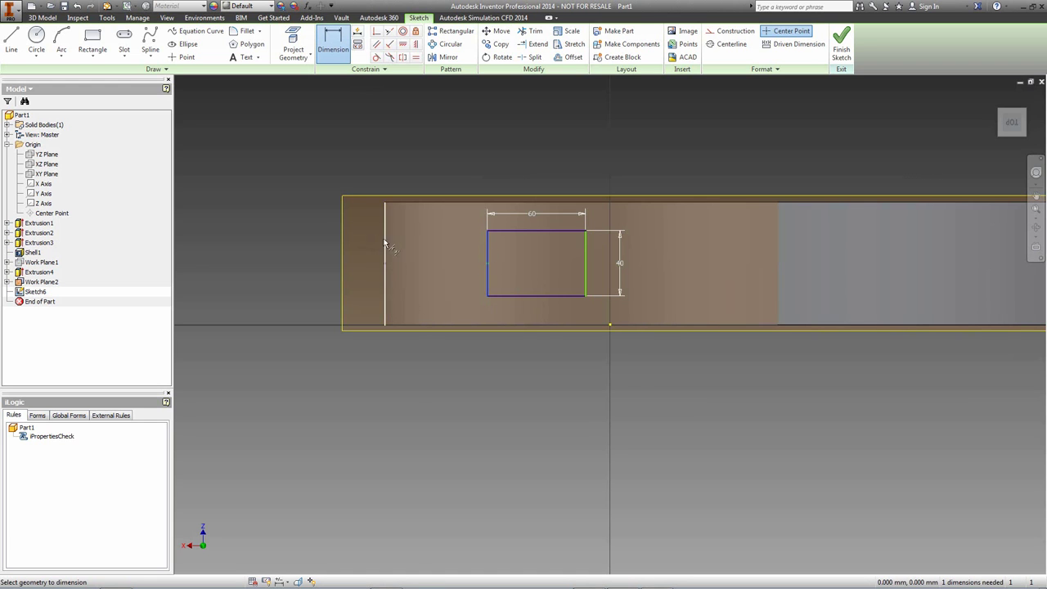
Dimension the rectangle's near side 75 mm from the projected edge and finish the sketch.
click(457, 364)
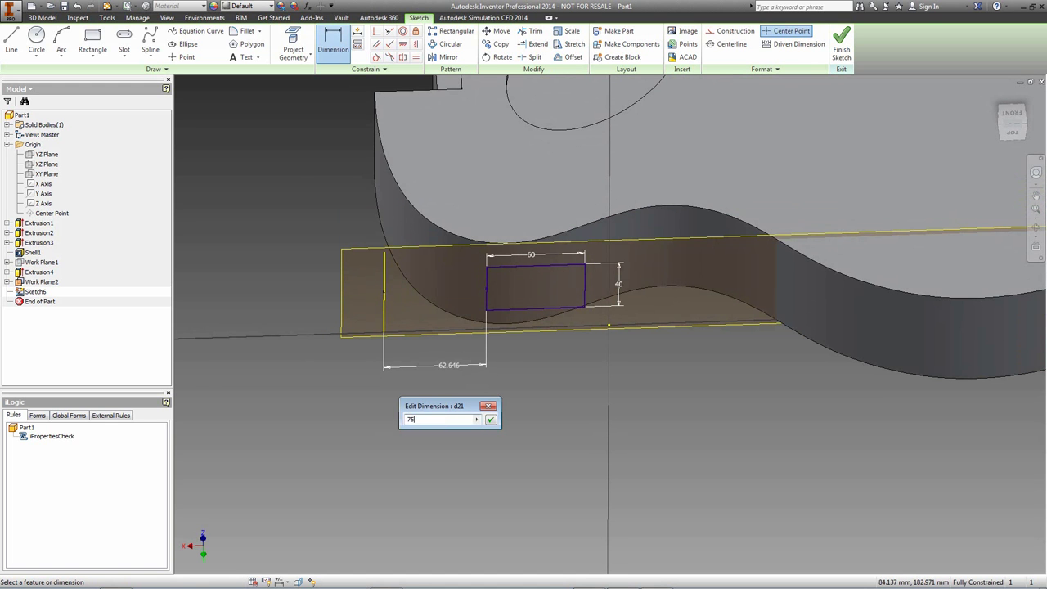
text(75)
key(Return)
key(F5)
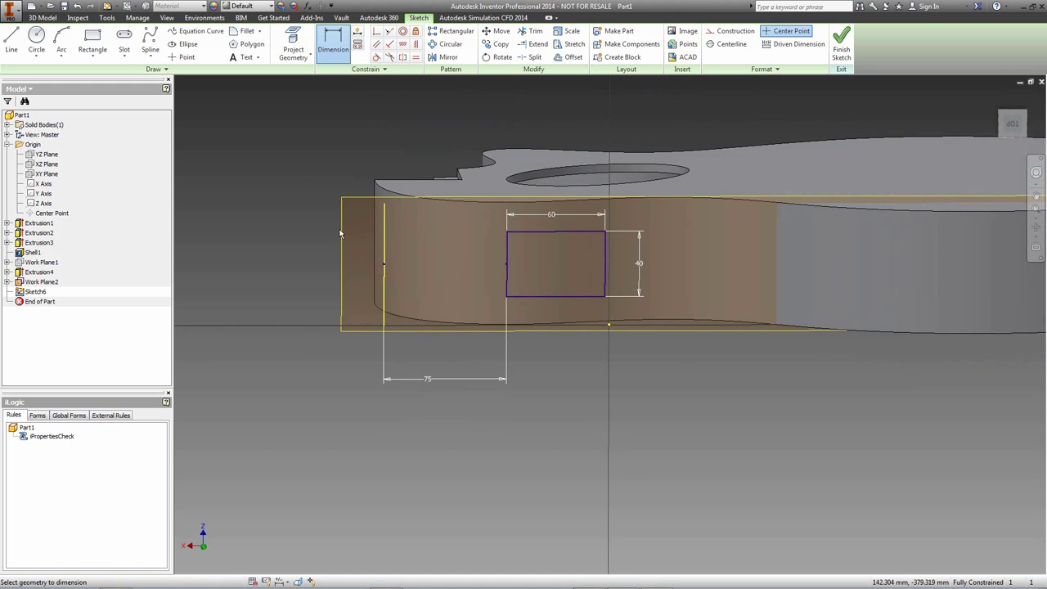
key(F5)
right_click(488, 146)
click(494, 173)
Cut the 60 by 40 mm rectangle through the side wall by extruding it to the inner wall face.
key(e)
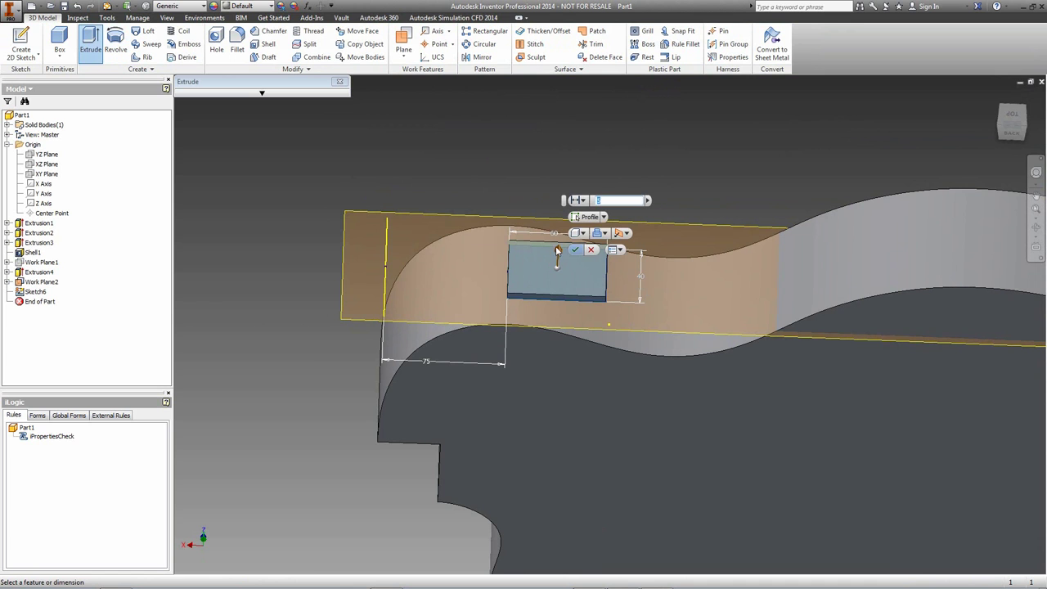
drag(558, 252, 589, 321)
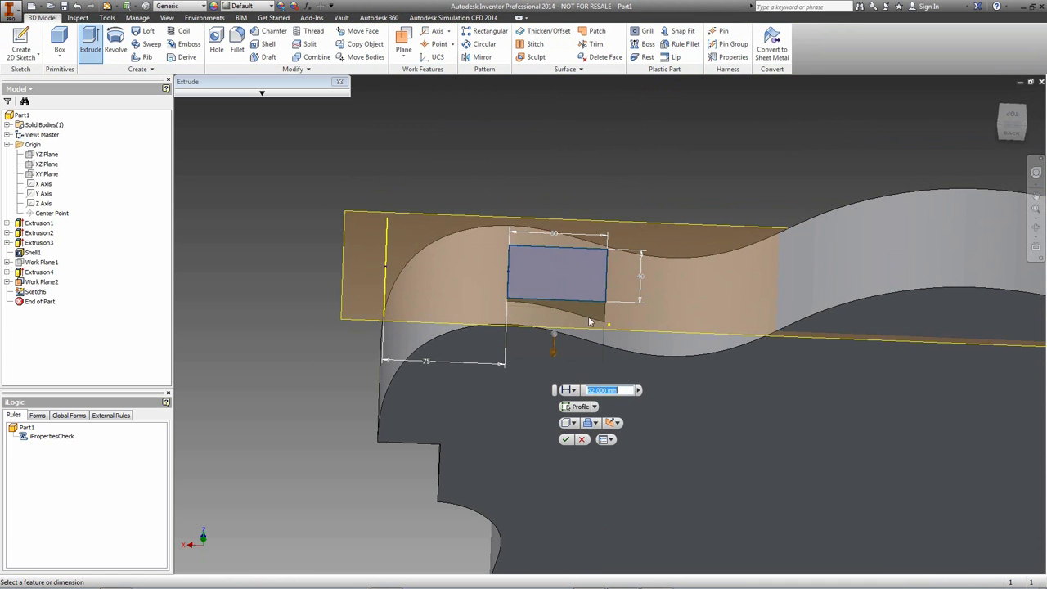
click(602, 424)
click(605, 449)
shift+middle_drag(599, 374, 570, 391)
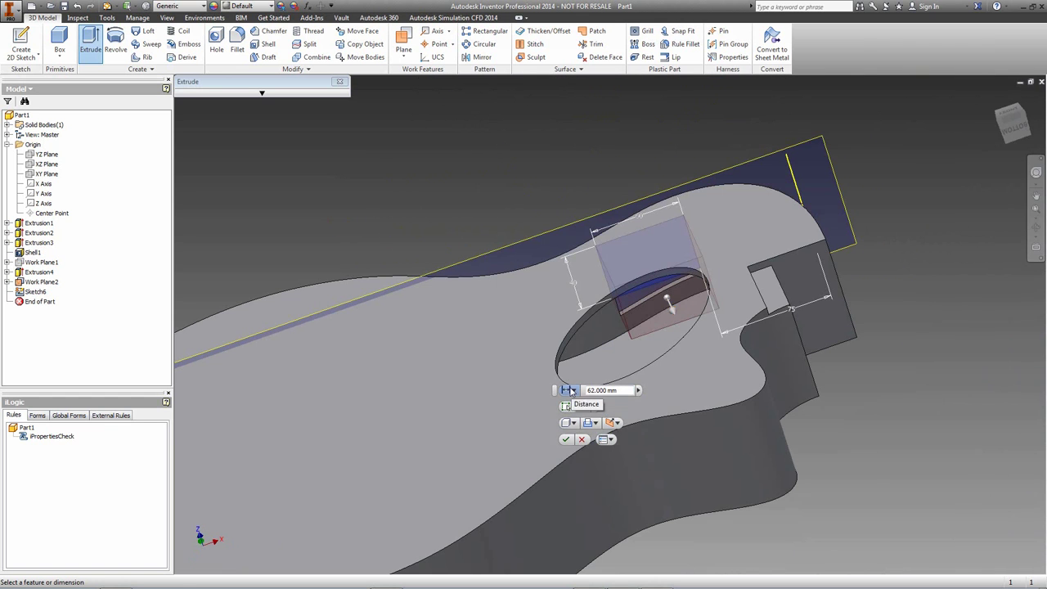
click(571, 390)
click(606, 424)
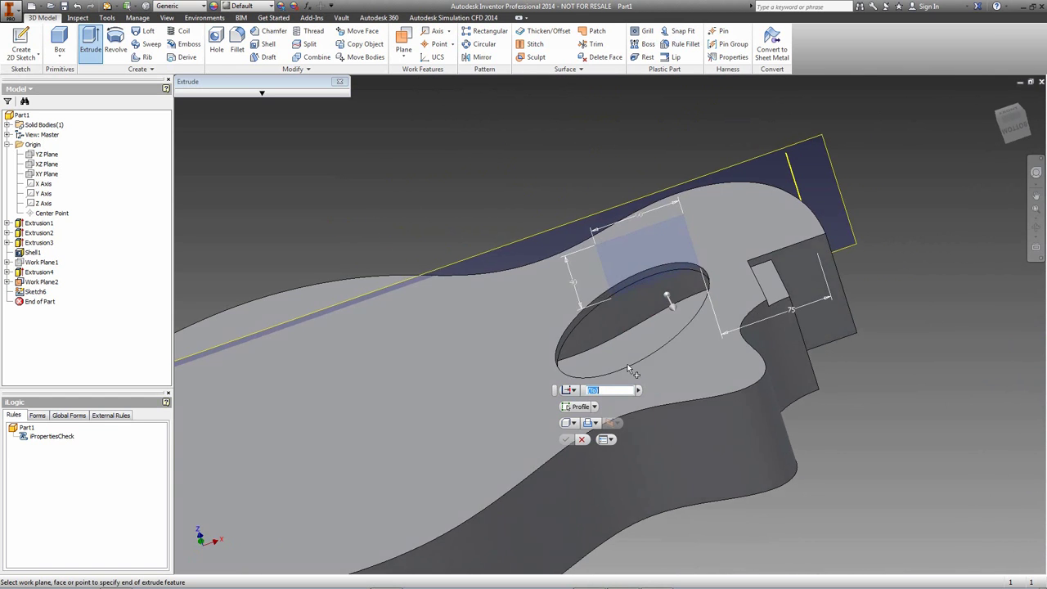
click(631, 284)
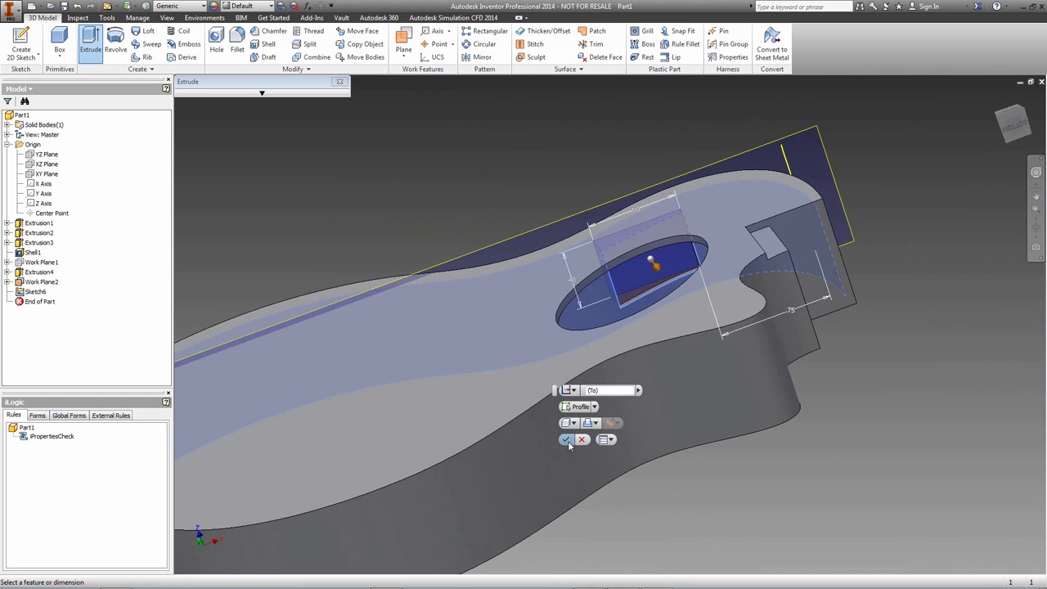
click(567, 440)
key(F5)
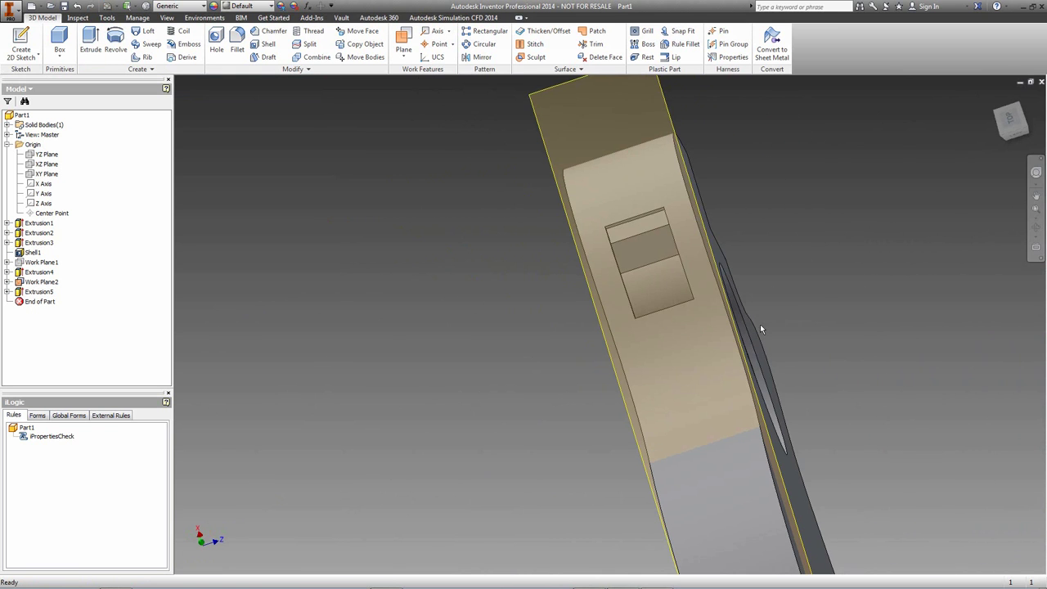
Hide the work plane used for the second side-wall cut.
key(F5)
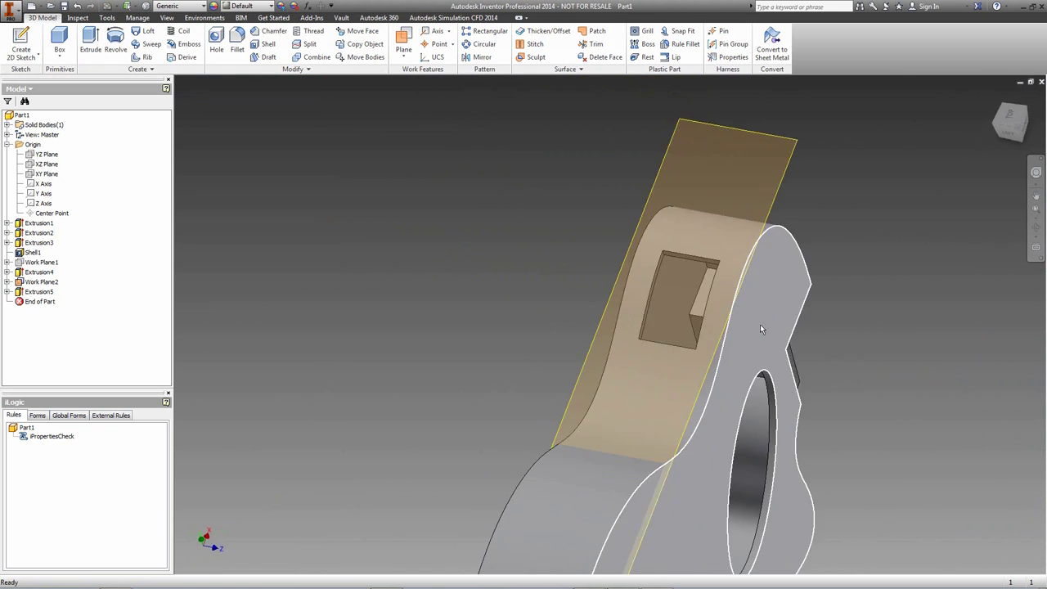
click(804, 219)
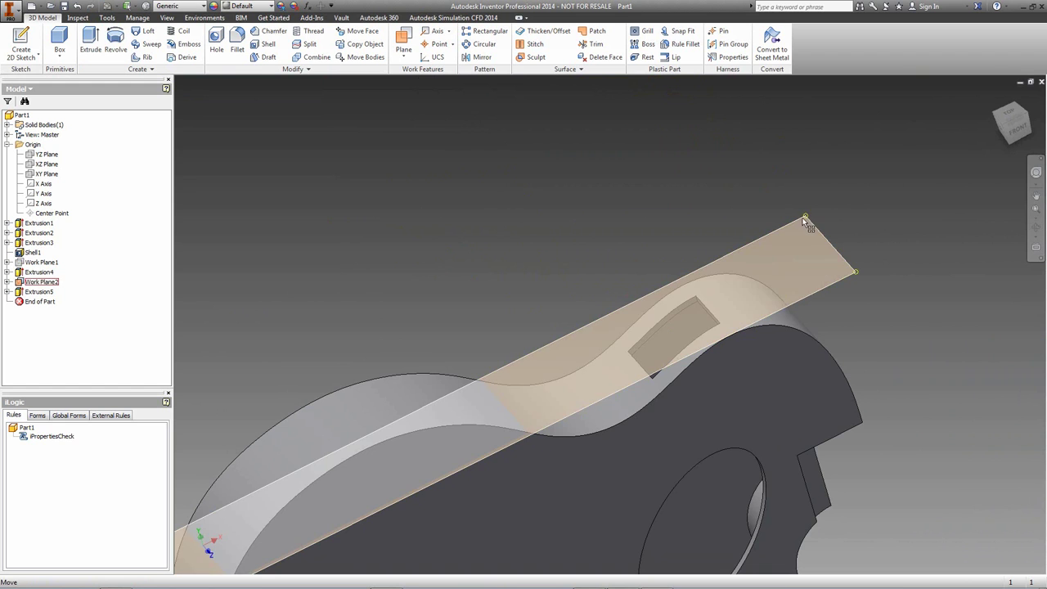
right_click(804, 219)
click(830, 232)
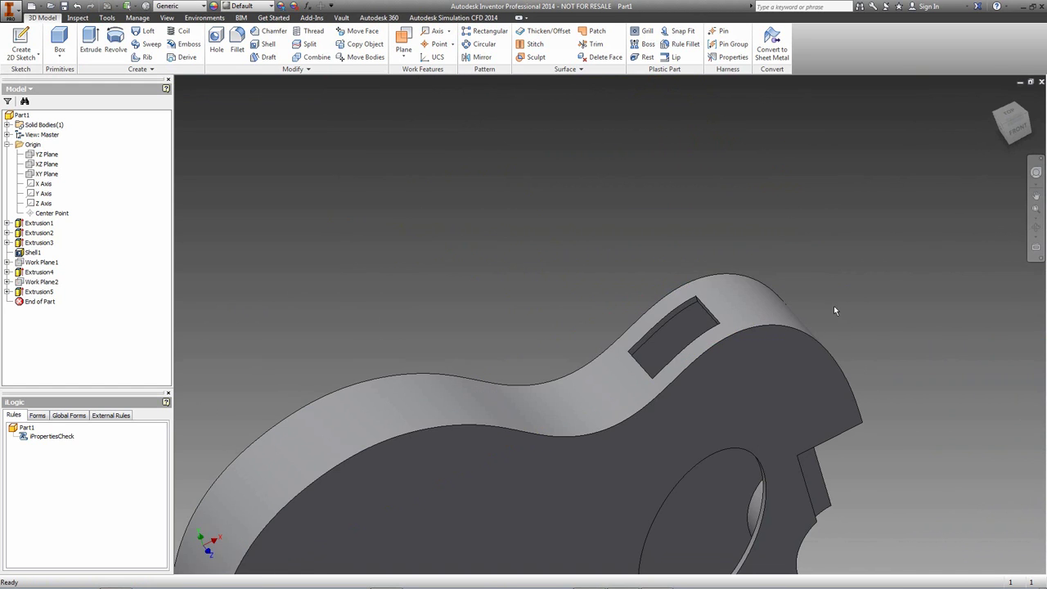
Inspect the guitar body from several angles, checking the soundhole and both rectangular side-wall openings.
key(F5)
key(F5)
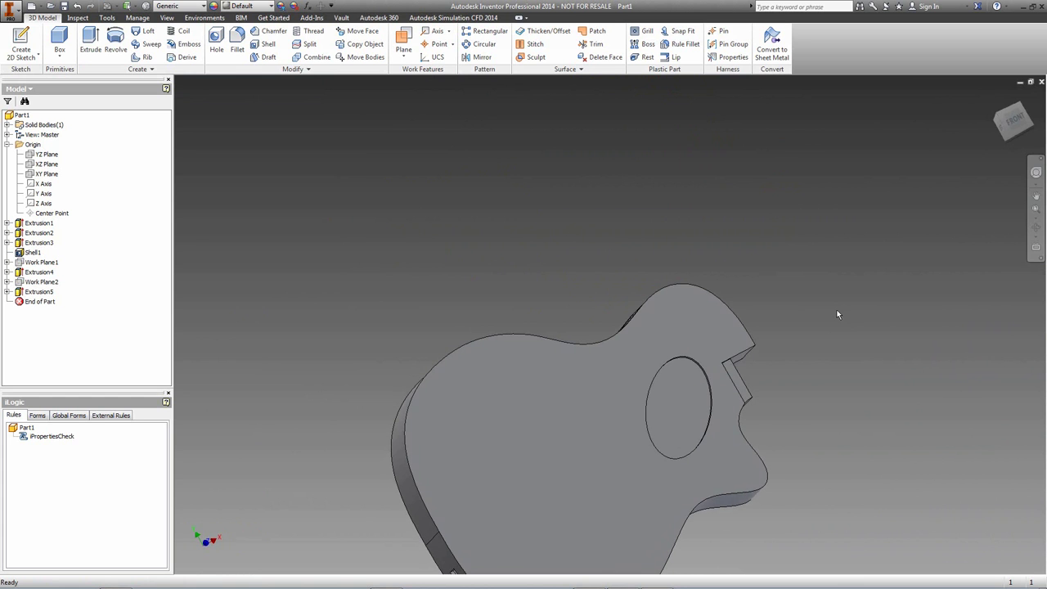
key(F5)
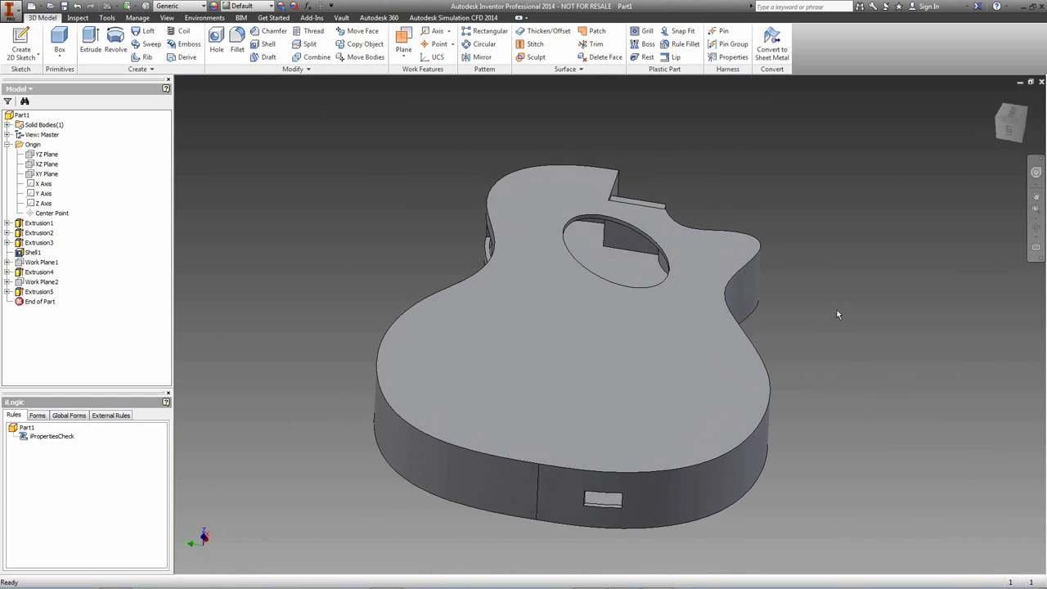
key(F5)
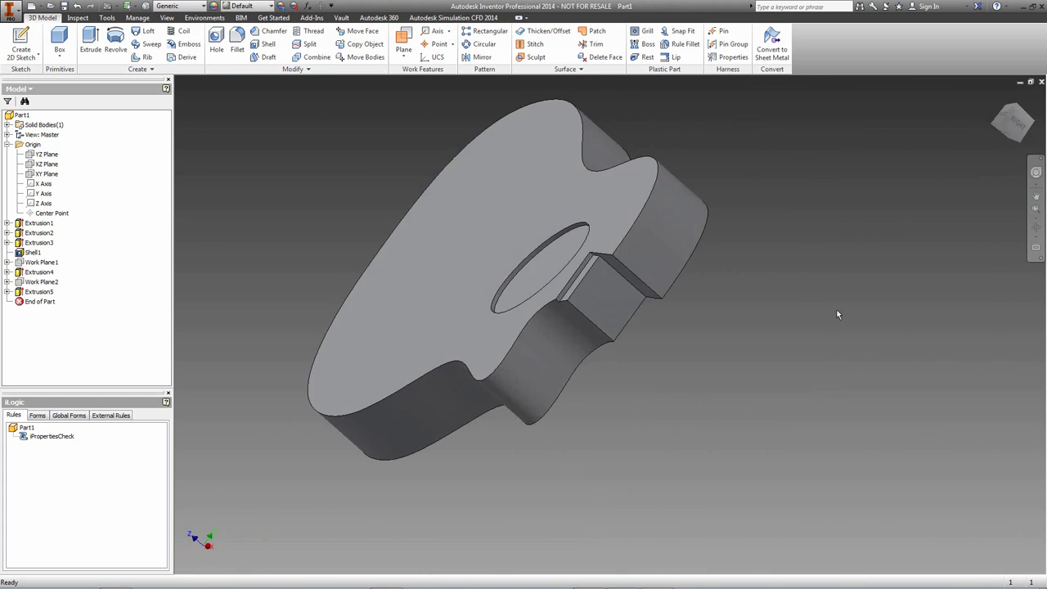
key(F5)
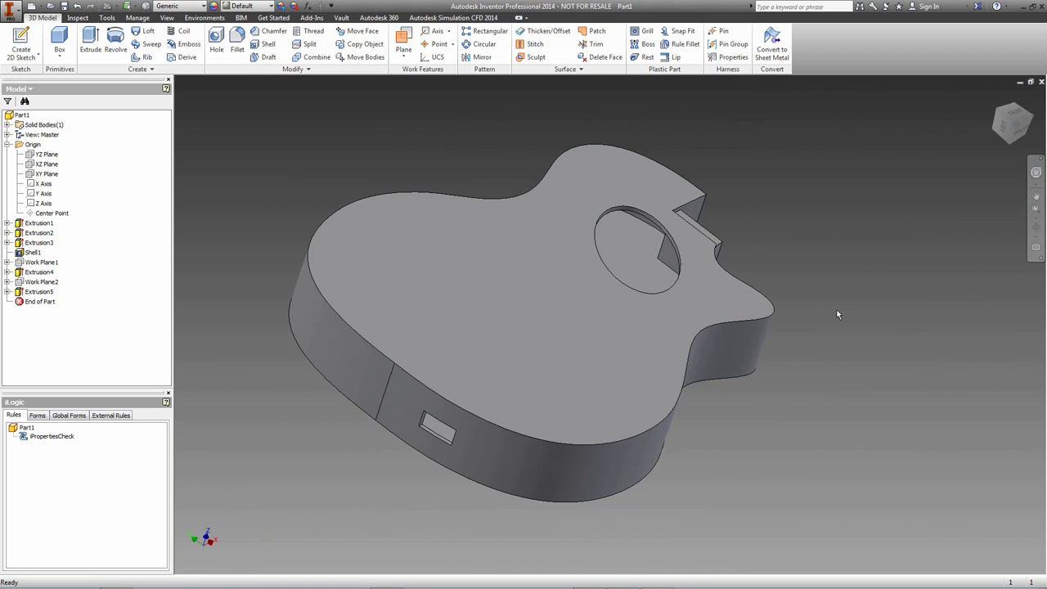
key(F5)
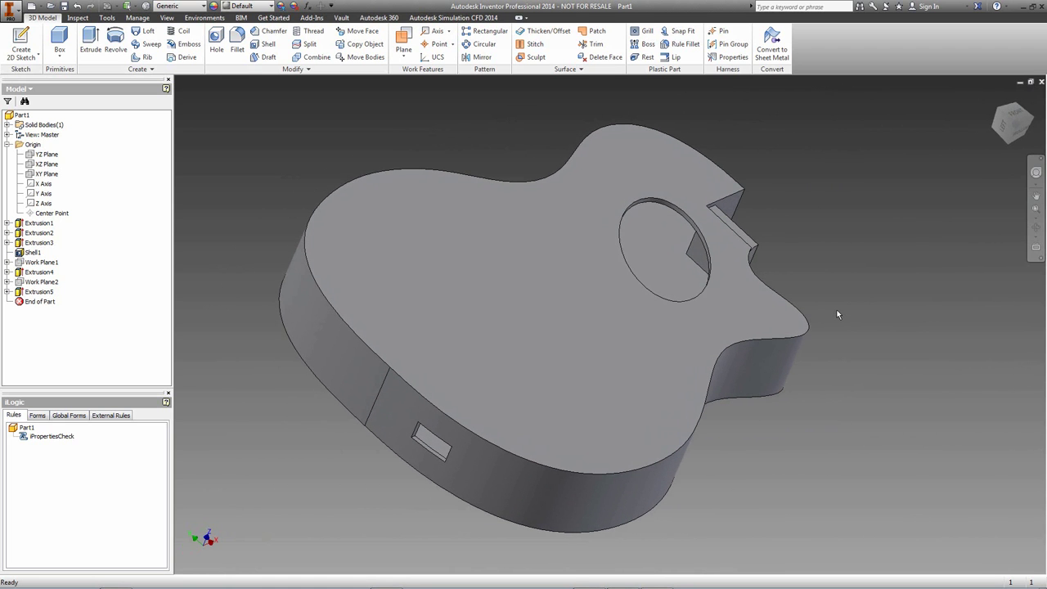
key(F5)
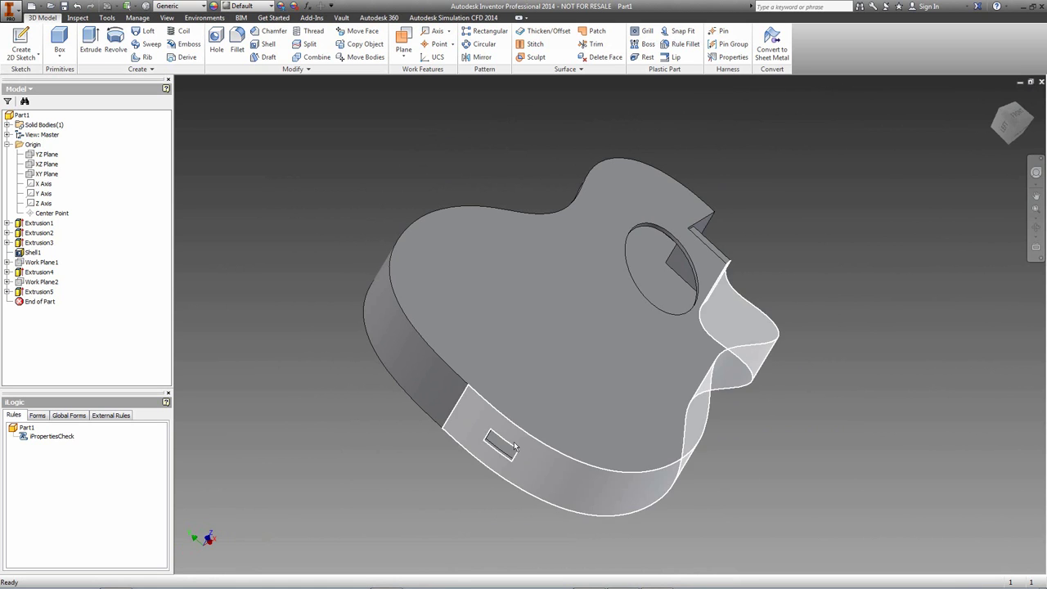
key(F5)
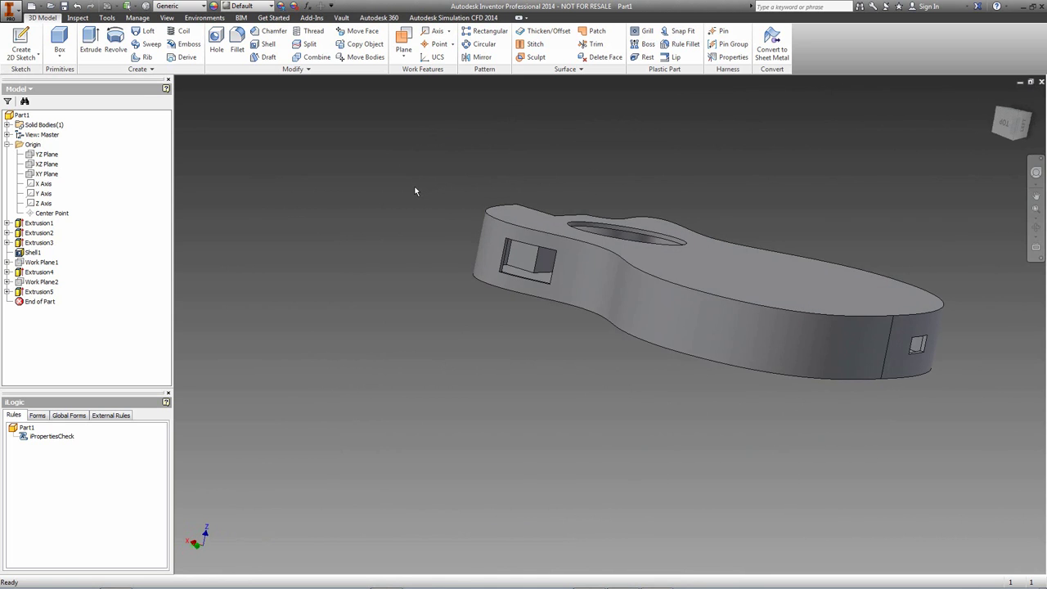
key(F5)
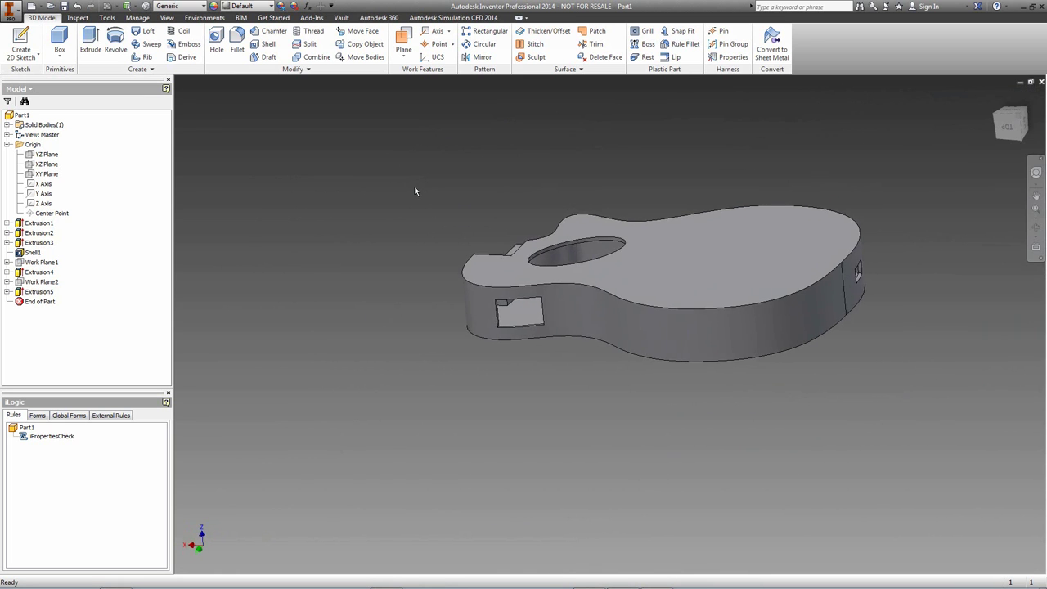
key(F5)
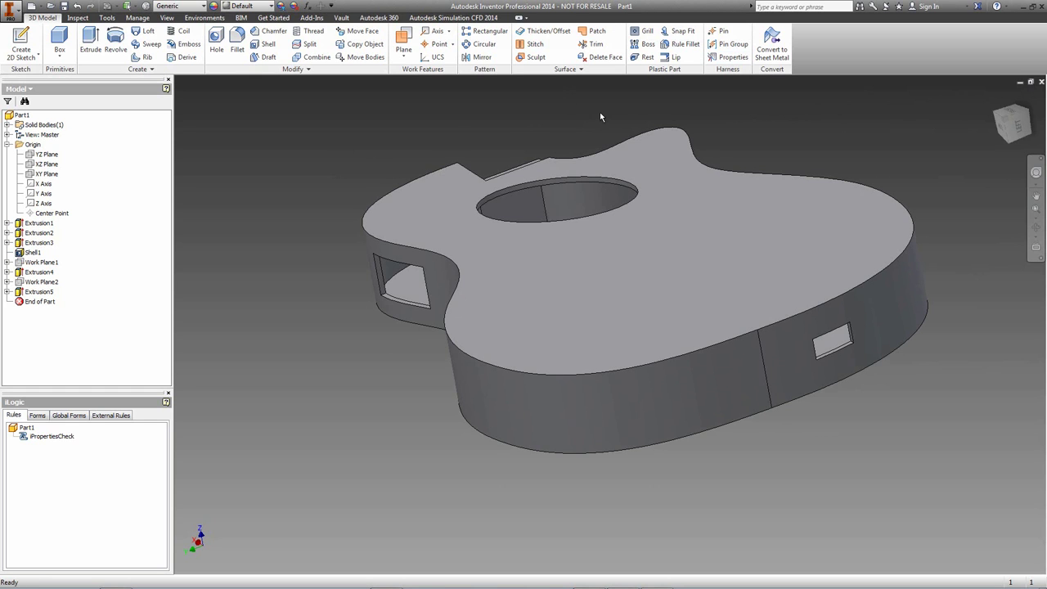
Save the part as GuitarBody in the Guitar folder and close it.
click(64, 6)
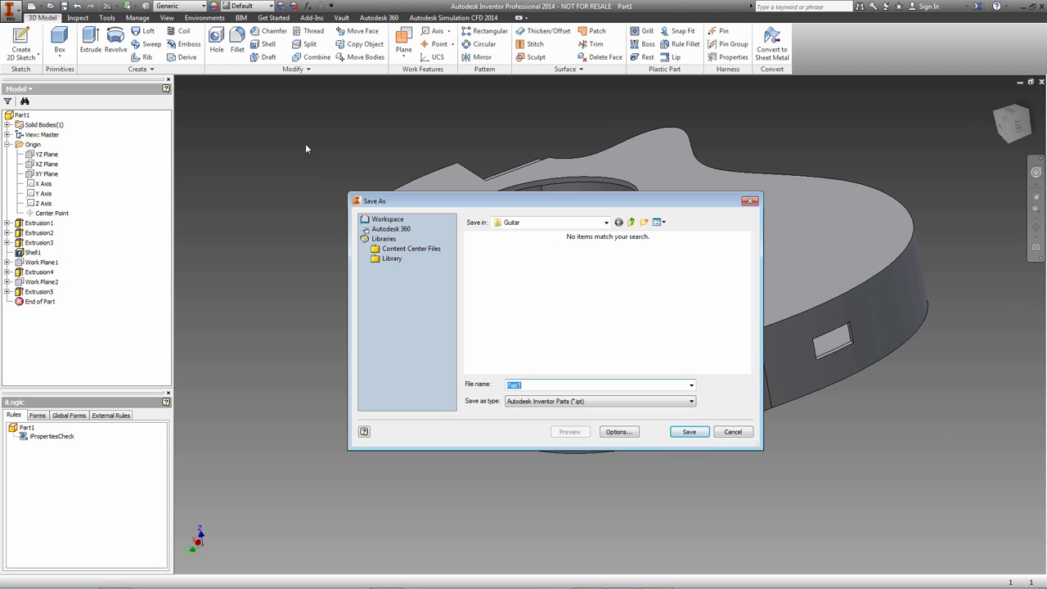
text(GuitarBody)
key(Return)
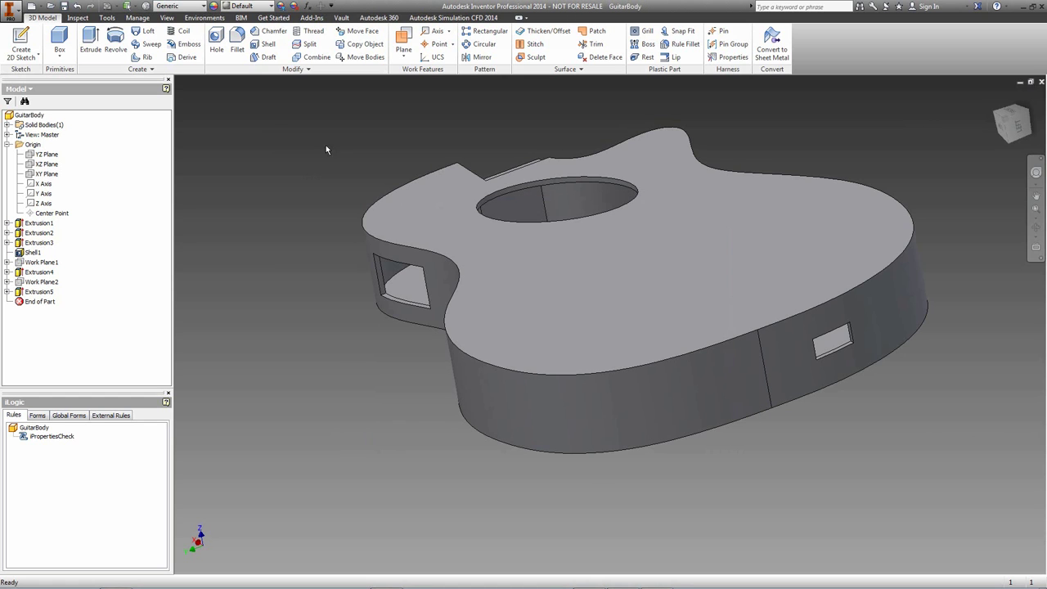
click(1040, 82)
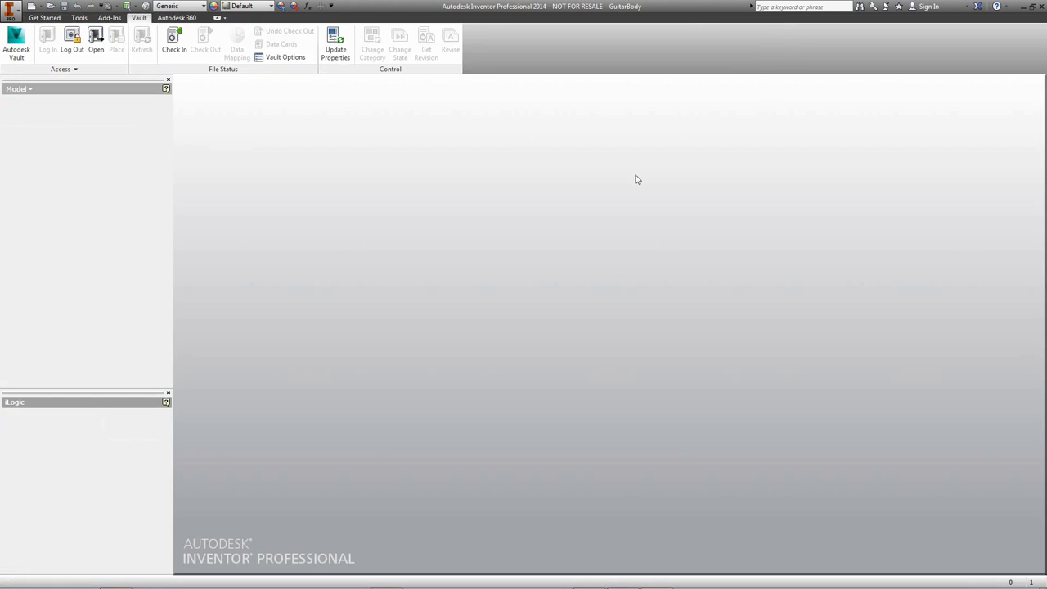
Create an assembly from Standard.iam with the title Guitar, answering the remaining property prompts with GUI-01, Guitar Assembly and Guitar.
click(31, 6)
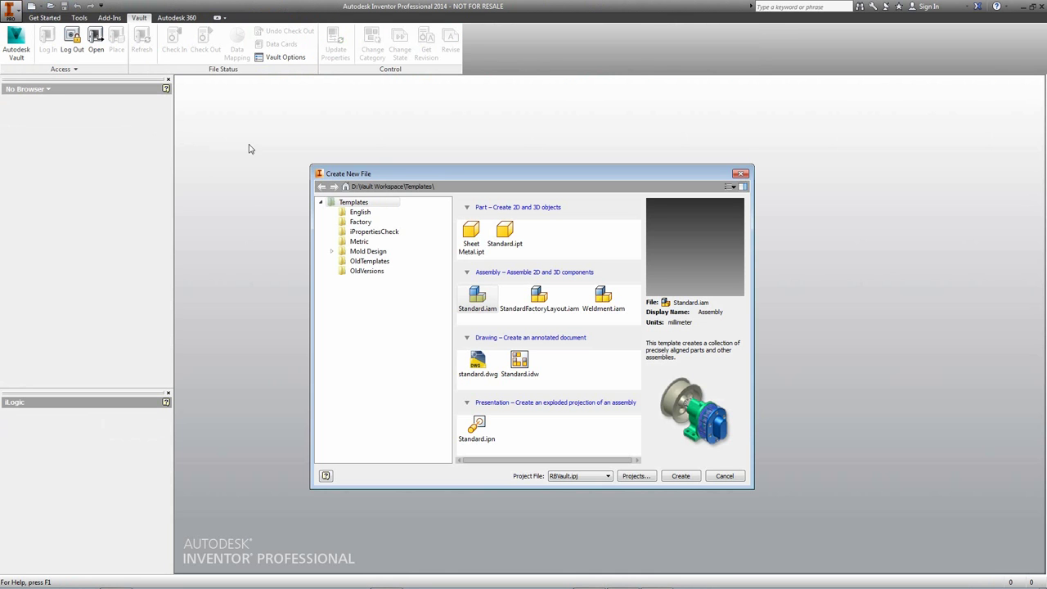
double_click(481, 299)
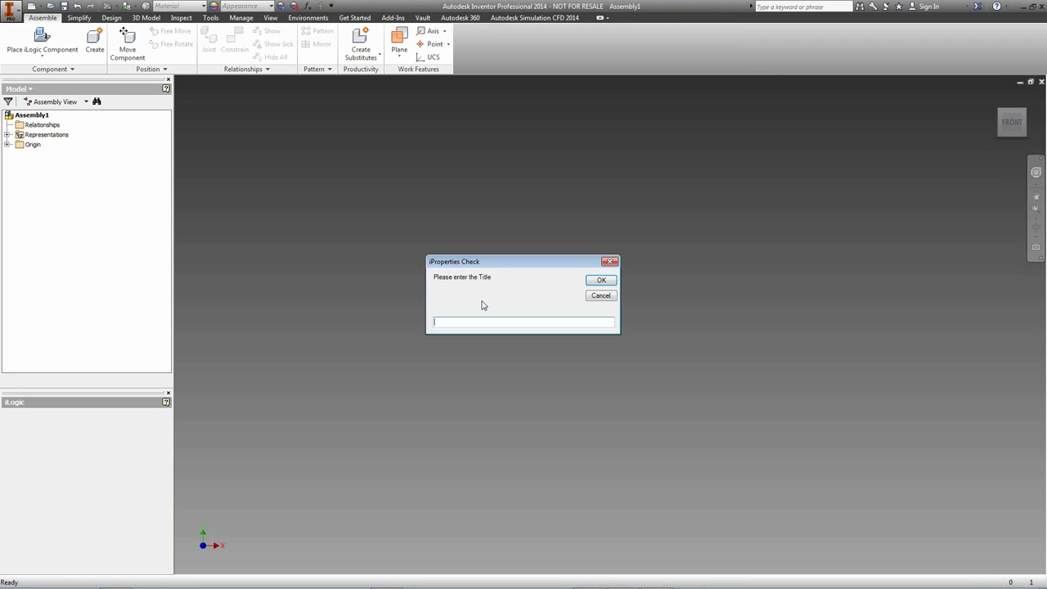
text(Guitar)
key(Return)
text(GUI-01)
key(Return)
text(Guitar Assembly)
key(Return)
text(Guitar)
key(Return)
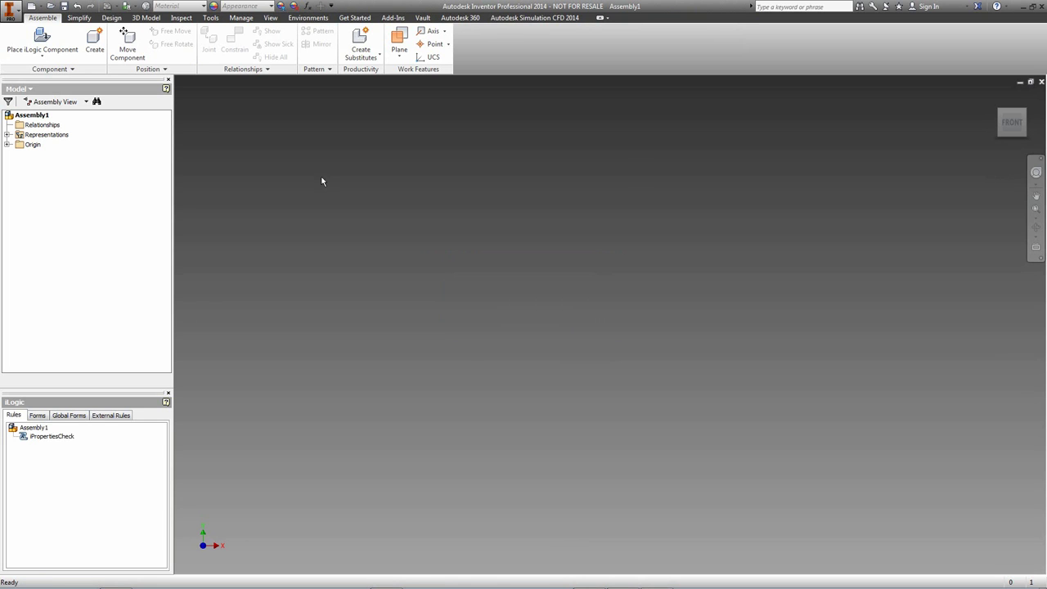
Place a single instance of the GuitarBody part in the assembly.
click(54, 58)
click(56, 76)
click(491, 262)
click(687, 432)
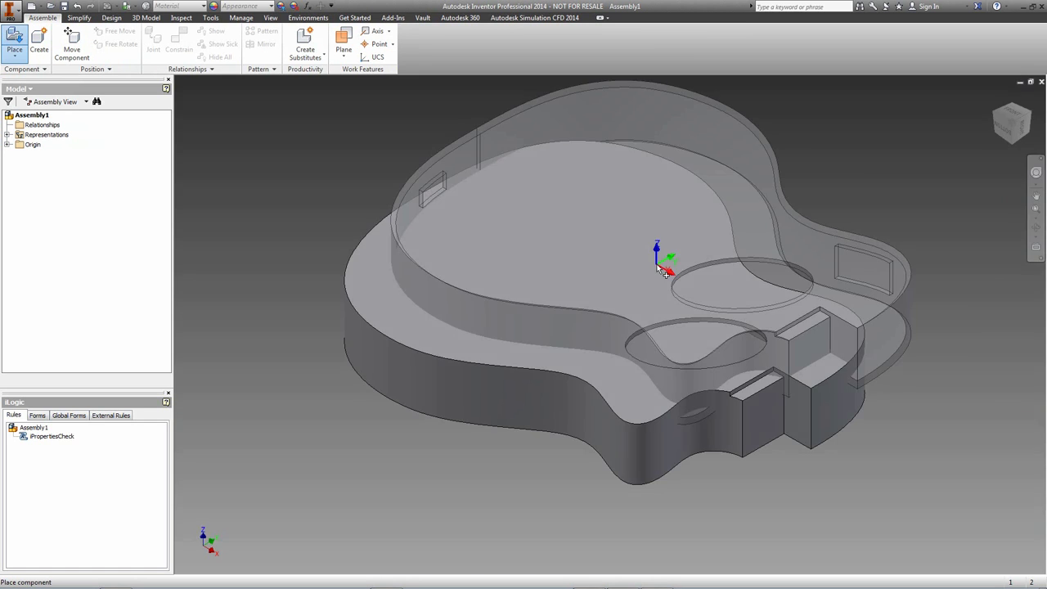
right_click(654, 265)
click(649, 292)
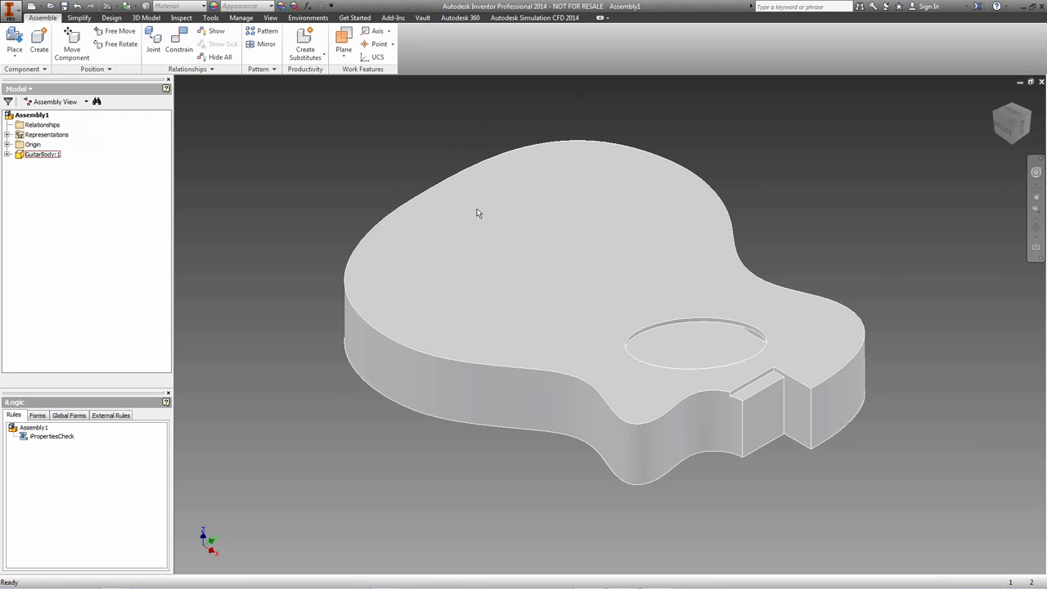
Save the assembly as Guitar in the Guitar folder.
click(63, 7)
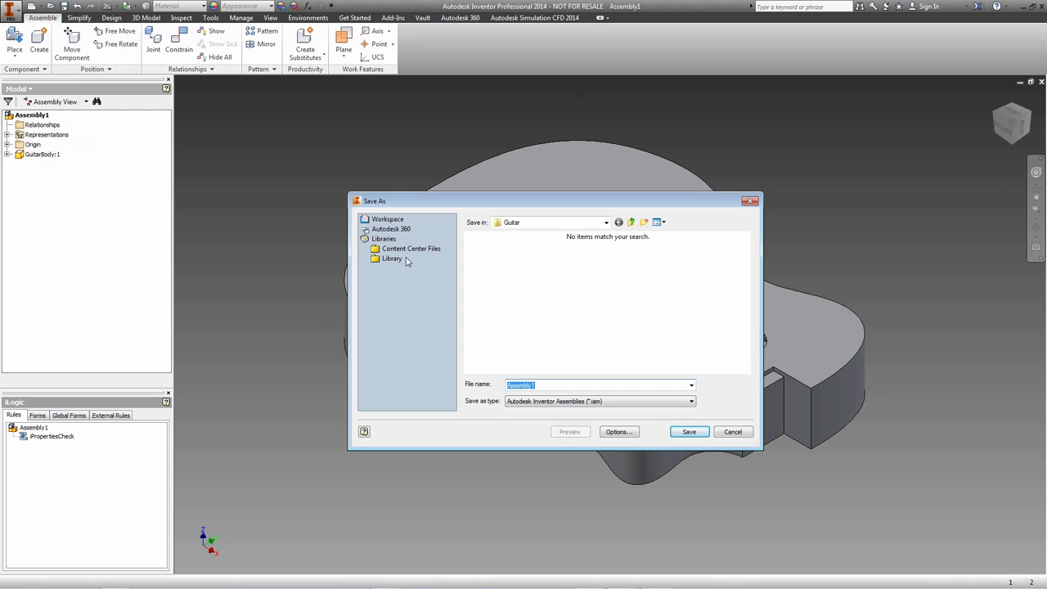
text(Guitar)
key(Return)
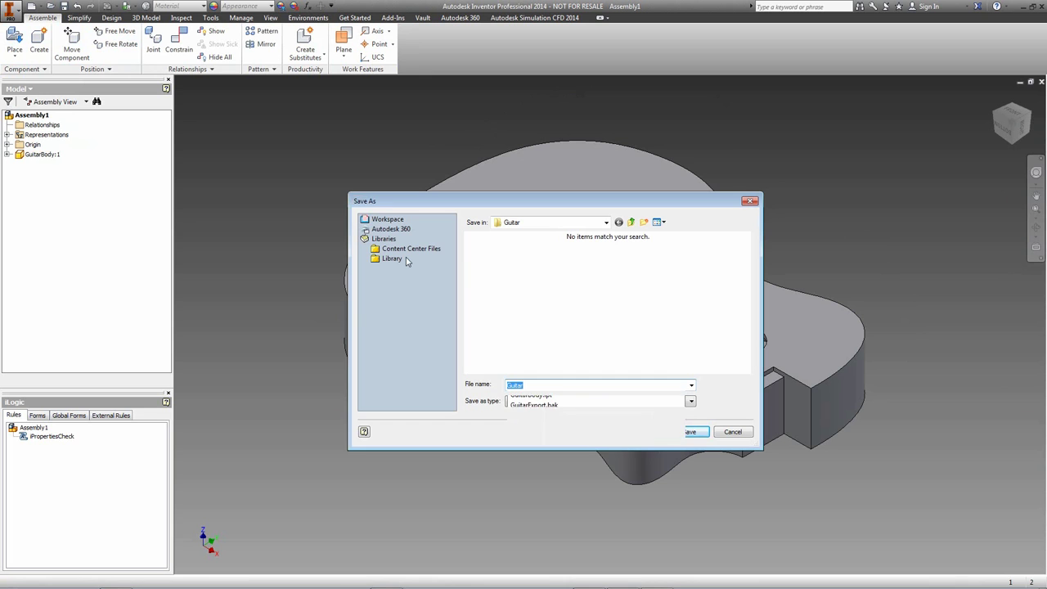
key(Return)
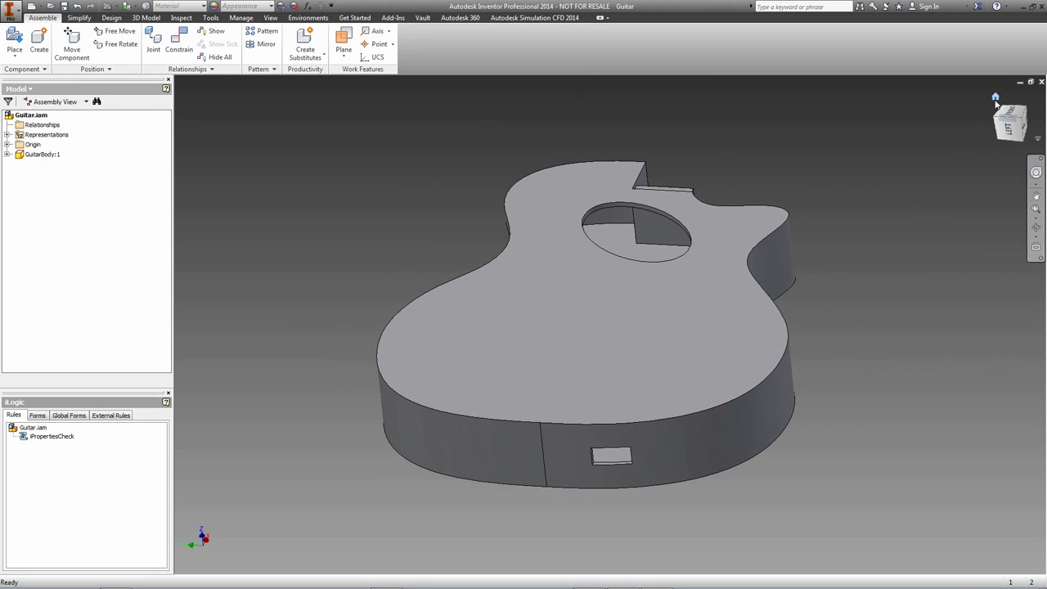
Create an in-place part named ElectricsDustCover from Standard.ipt, placing it in empty space beside the larger side opening.
click(995, 97)
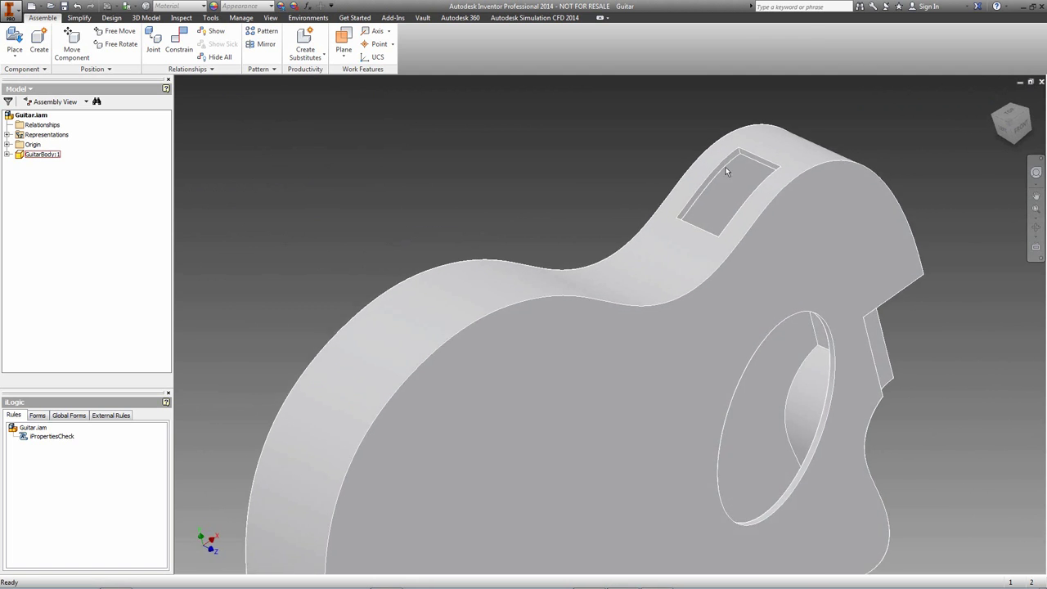
key(F2)
drag(650, 135, 580, 170)
scroll(580, 169, down, 3)
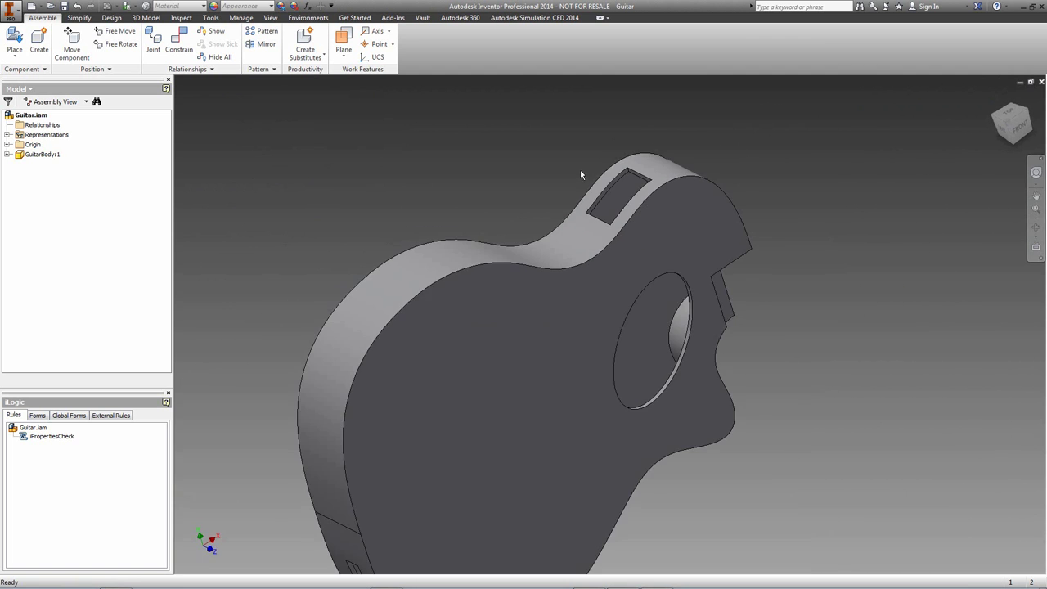
scroll(580, 169, up, 5)
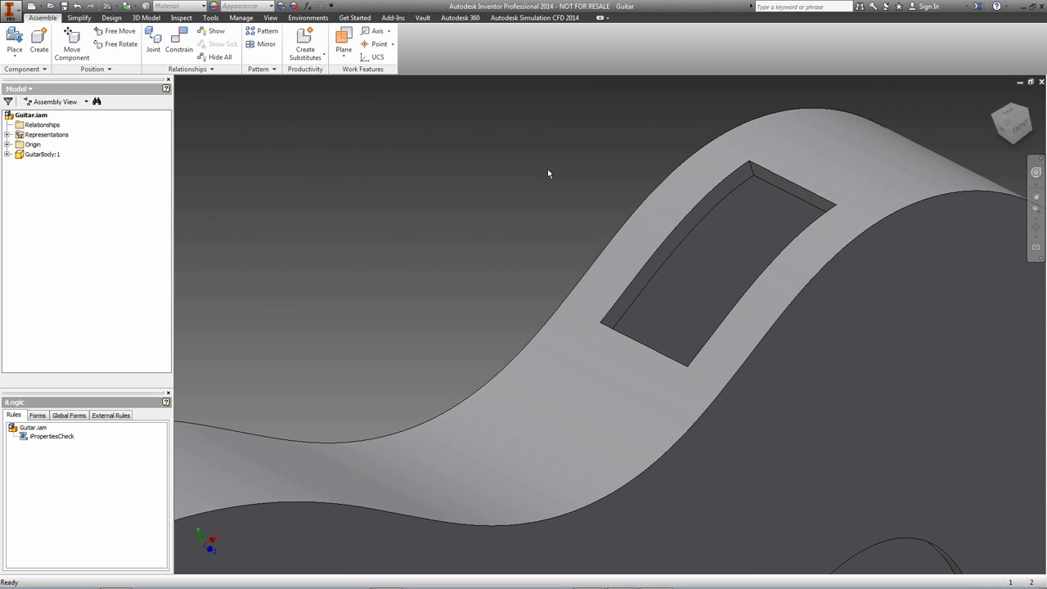
click(39, 41)
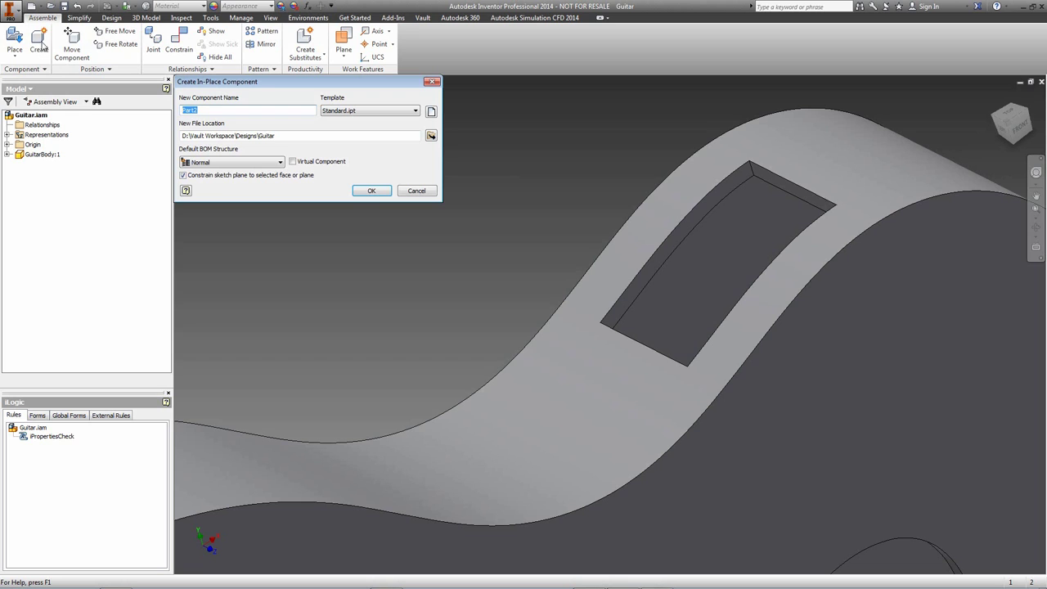
text(Electrics)
text( Cover Plate)
key(Return)
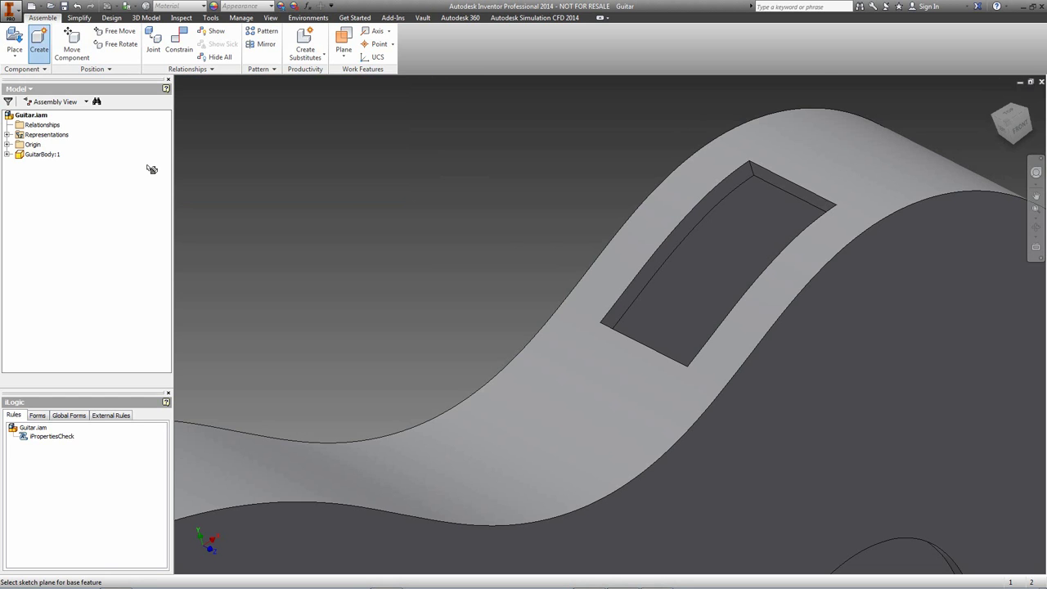
click(481, 223)
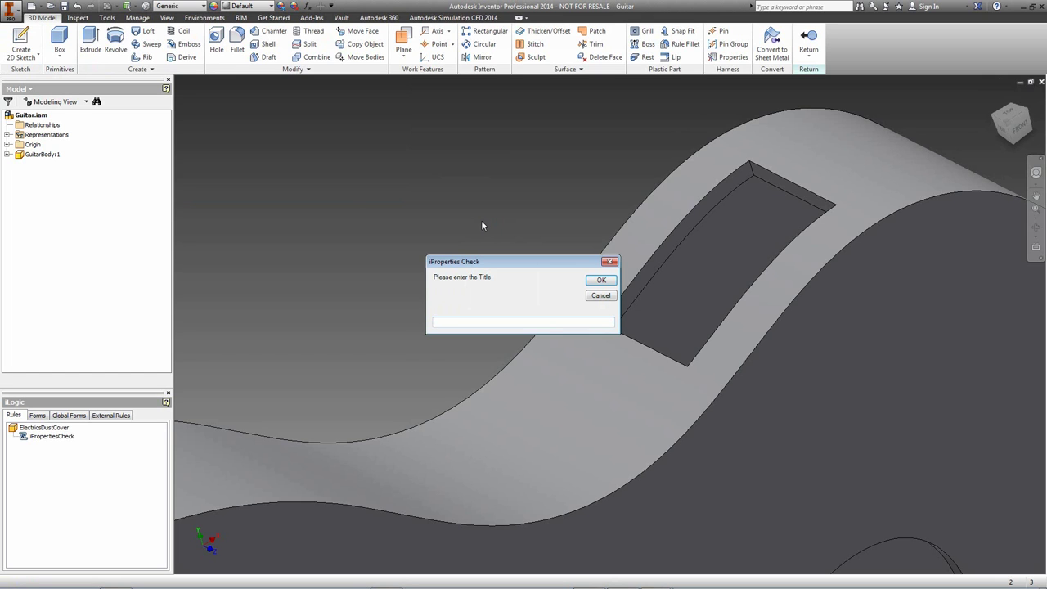
Set the new part's title to Electrics Dust Cover and answer the remaining property prompts with GUI-DUST-01, Dust Cover and Guitar.
text(Electrics Dust Cover)
key(Return)
text(GUI-DUST-01)
key(ctrl+a)
key(ctrl+c)
key(Return)
text(Dust Cover)
key(Return)
text(Guitar)
key(Return)
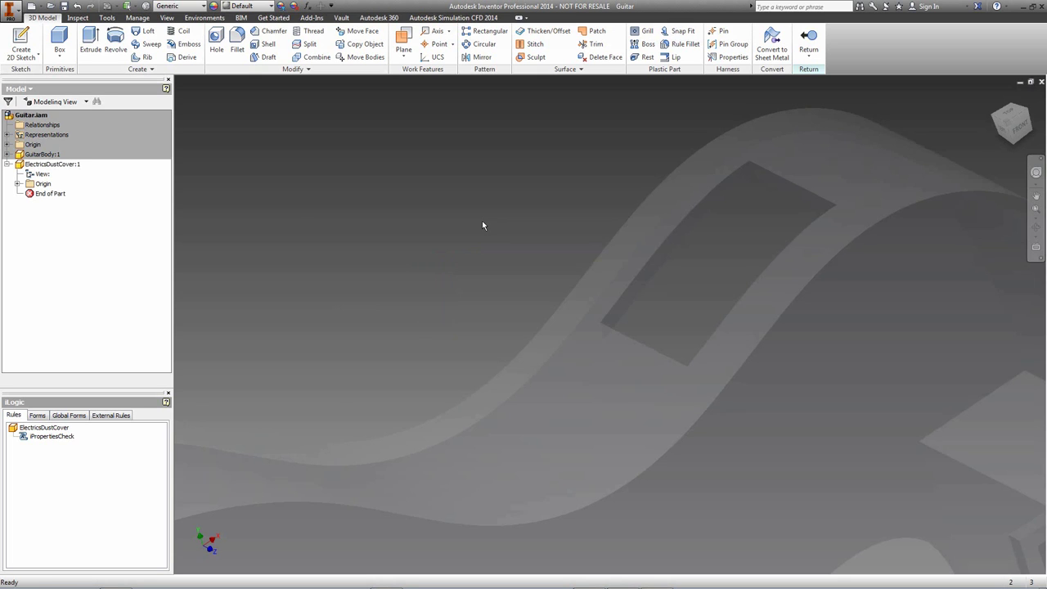
Create a 3D sketch in the dust cover part that includes the side opening's four outer edges, and finish it.
click(23, 58)
click(41, 97)
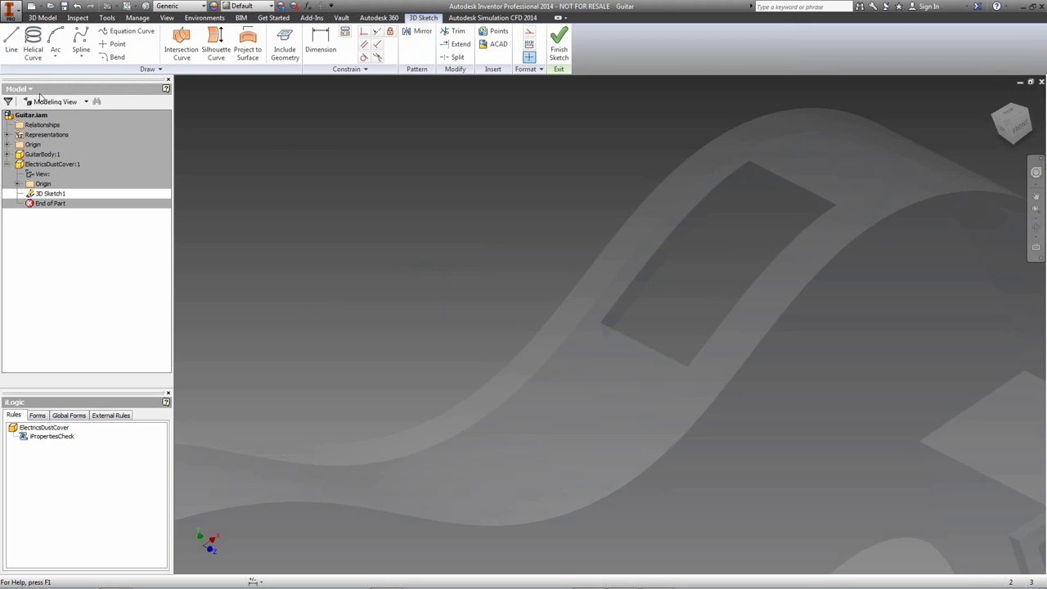
click(285, 45)
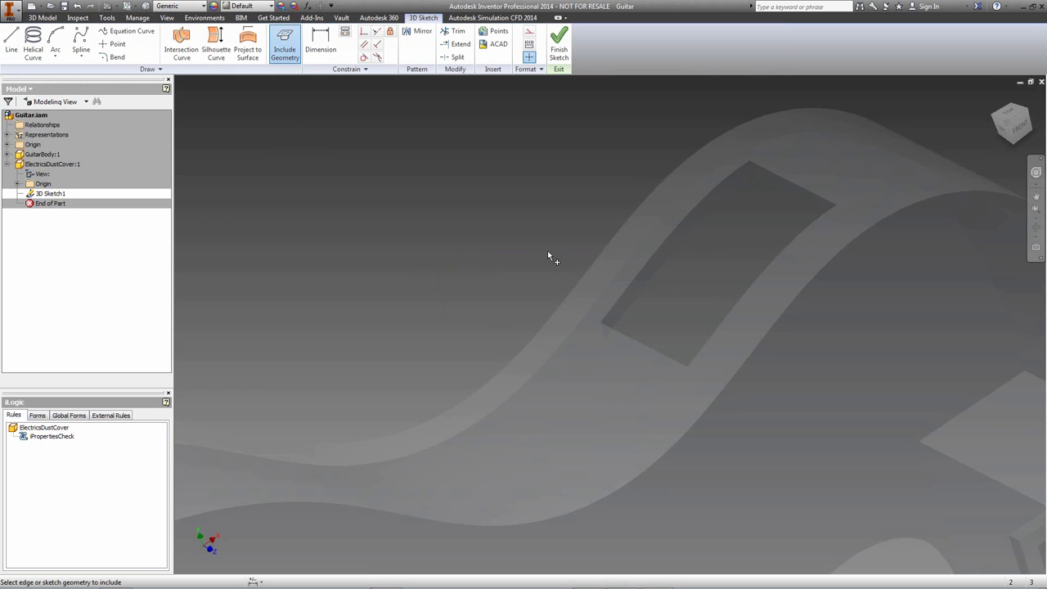
click(663, 241)
click(780, 176)
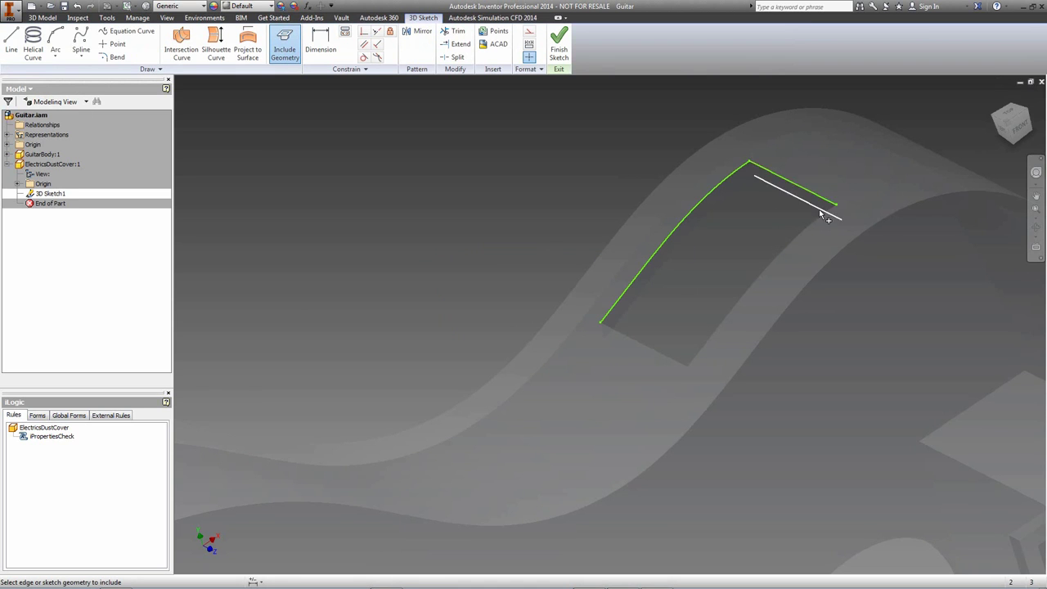
click(809, 224)
click(657, 353)
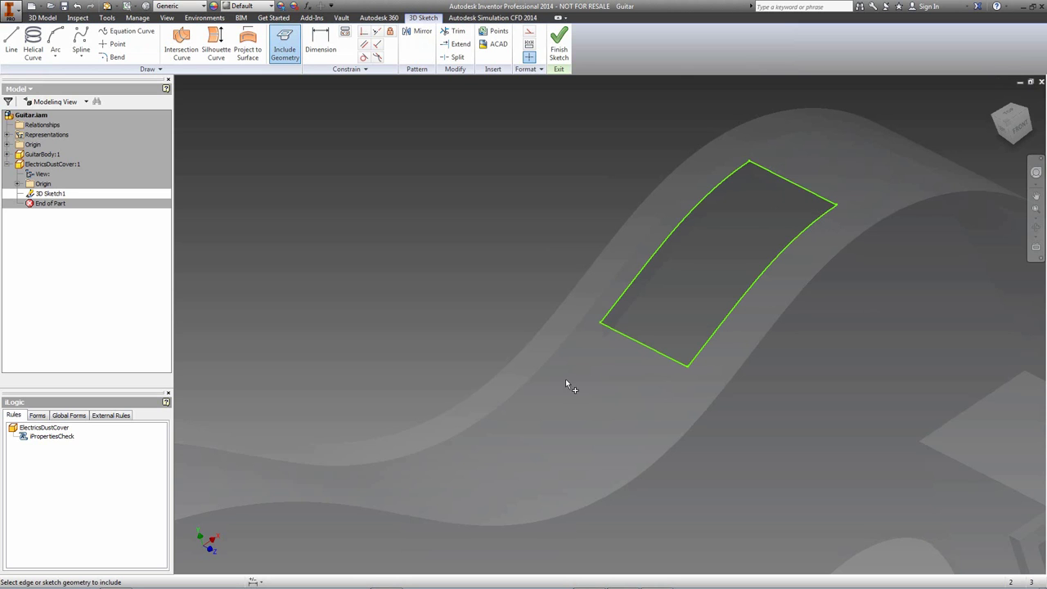
click(558, 42)
Create a boundary patch with a free condition from the 3D sketch's four-edge loop in the electrics dust cover.
click(588, 33)
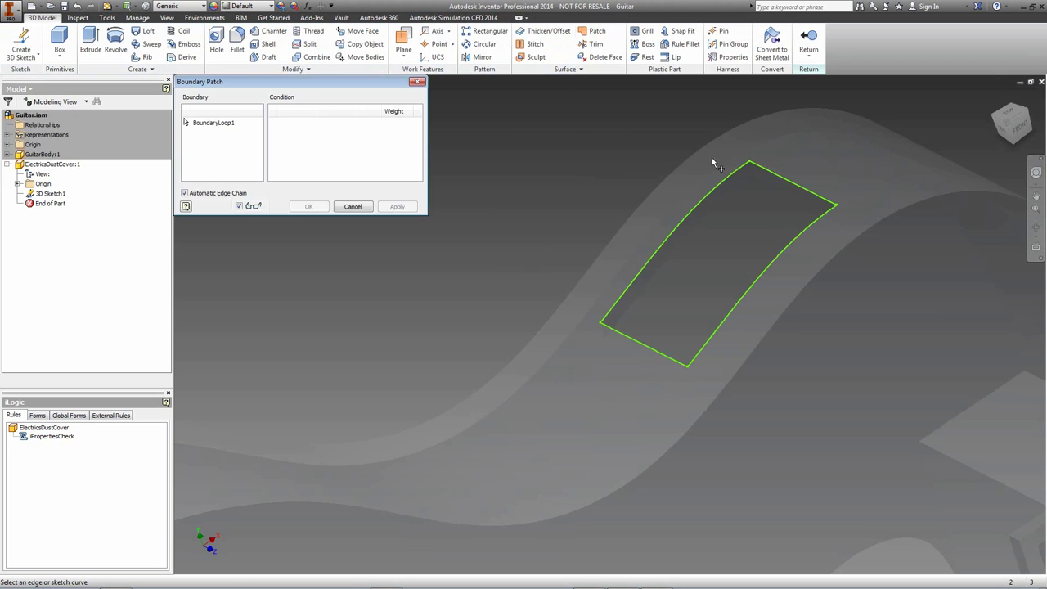
click(719, 188)
click(375, 123)
click(372, 139)
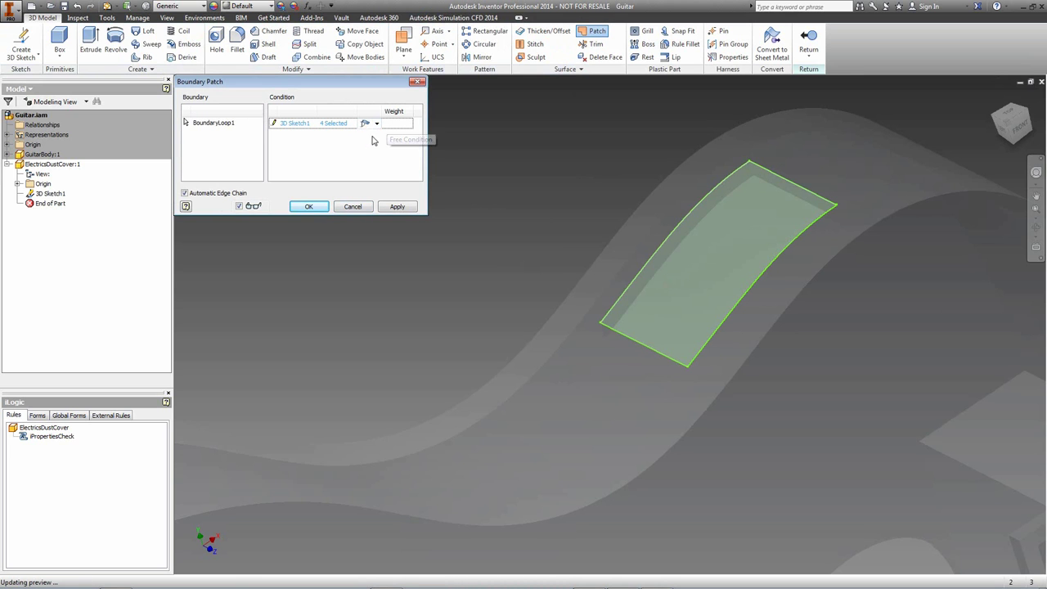
click(309, 206)
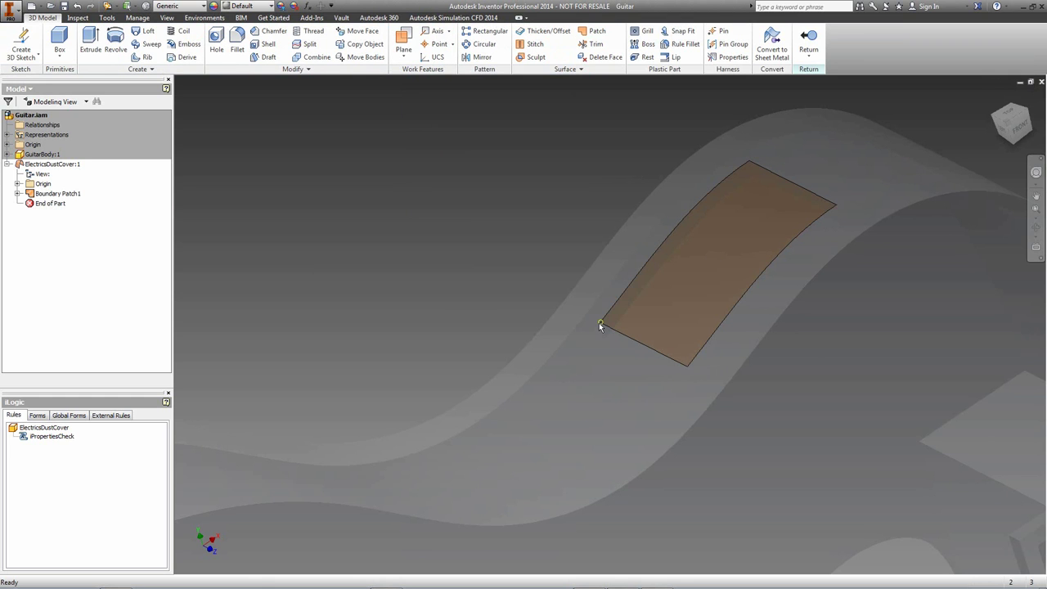
Thicken the electrics cover's boundary patch 5 mm inward into the guitar body, and hide the patch surface.
click(535, 33)
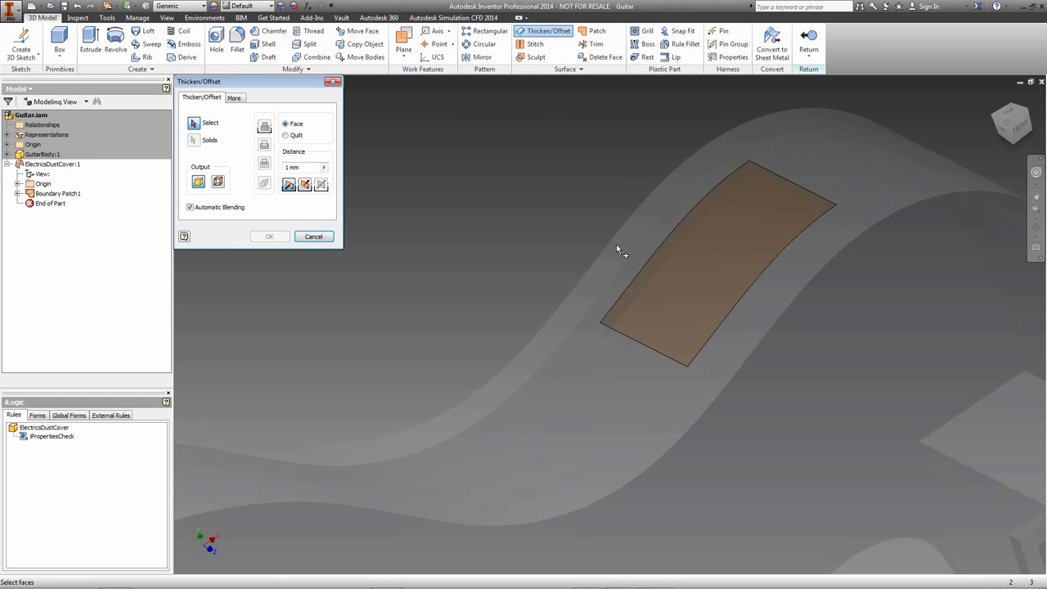
click(725, 271)
click(299, 167)
text(5)
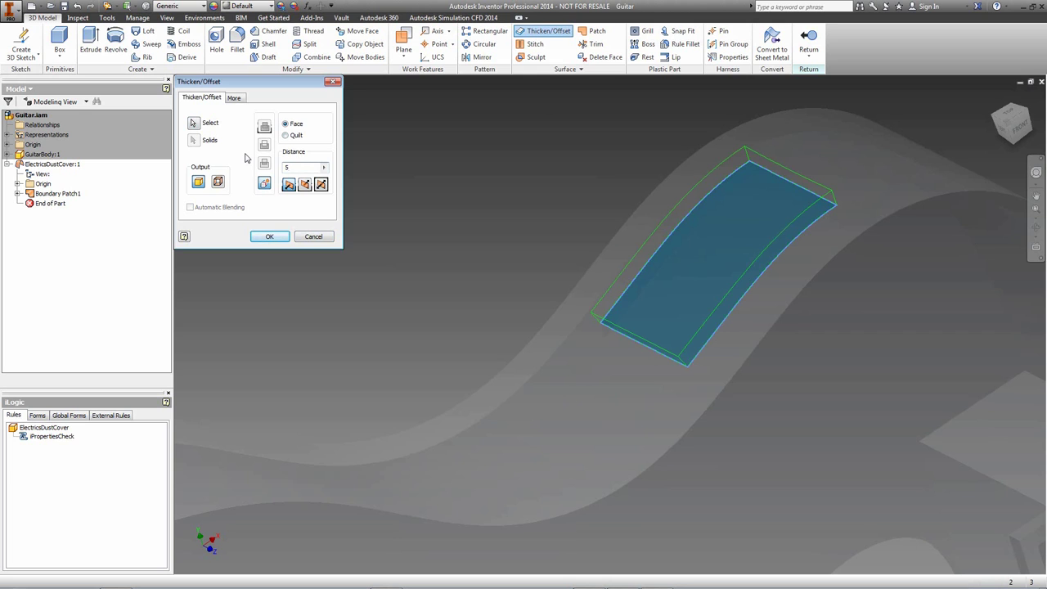
click(303, 185)
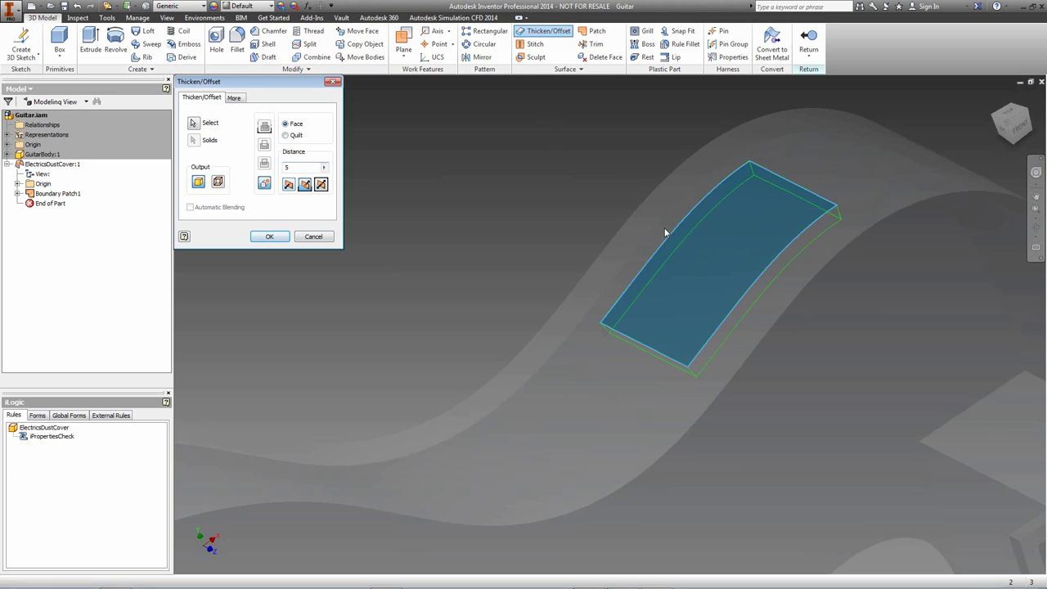
click(265, 238)
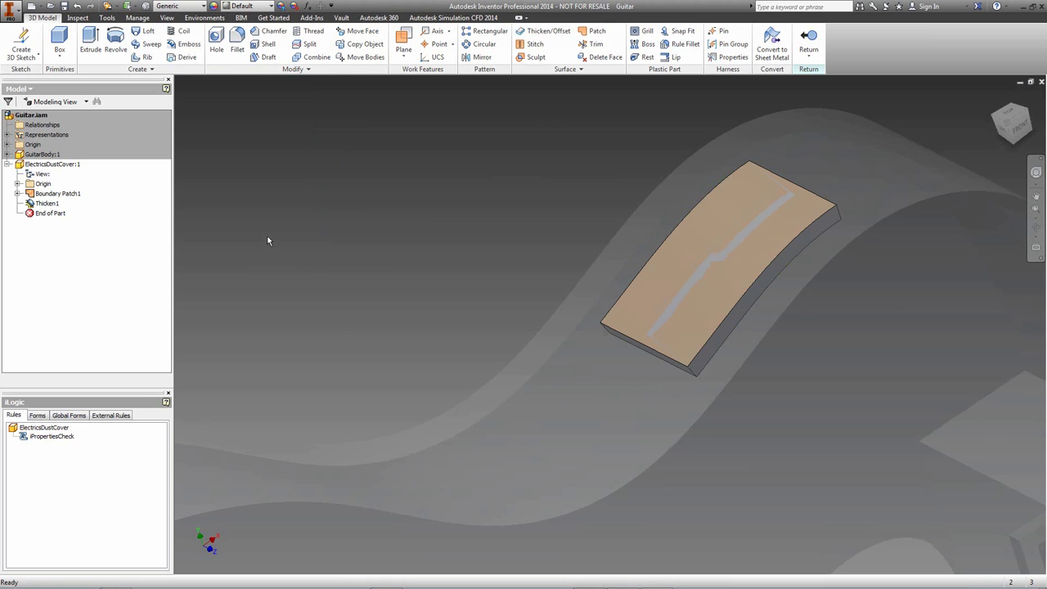
right_click(63, 193)
click(90, 320)
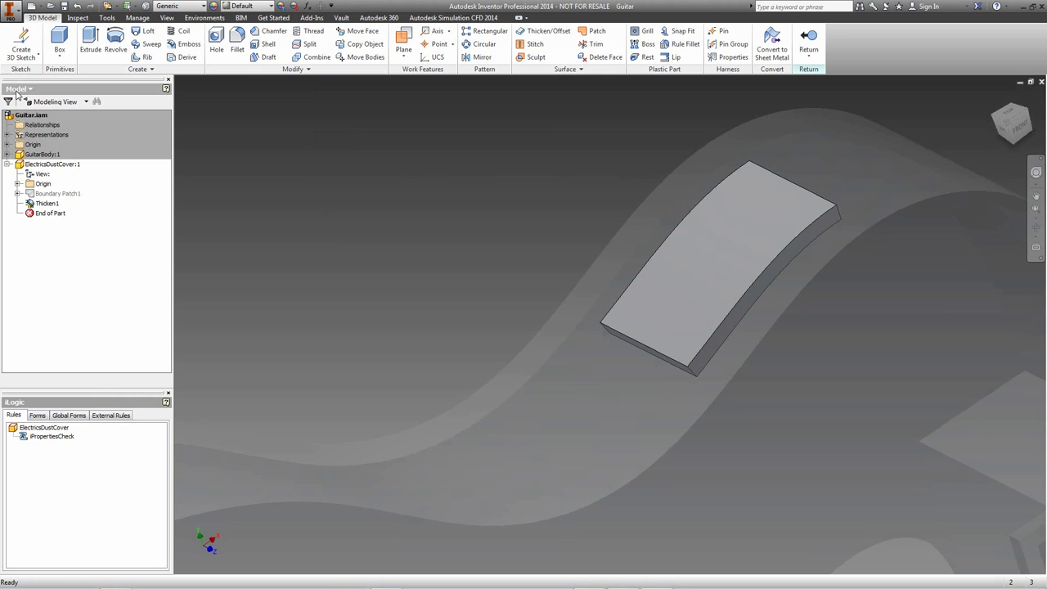
Assign ABS Plastic with the Smooth - Black appearance to the electrics dust cover and return to the assembly.
click(181, 6)
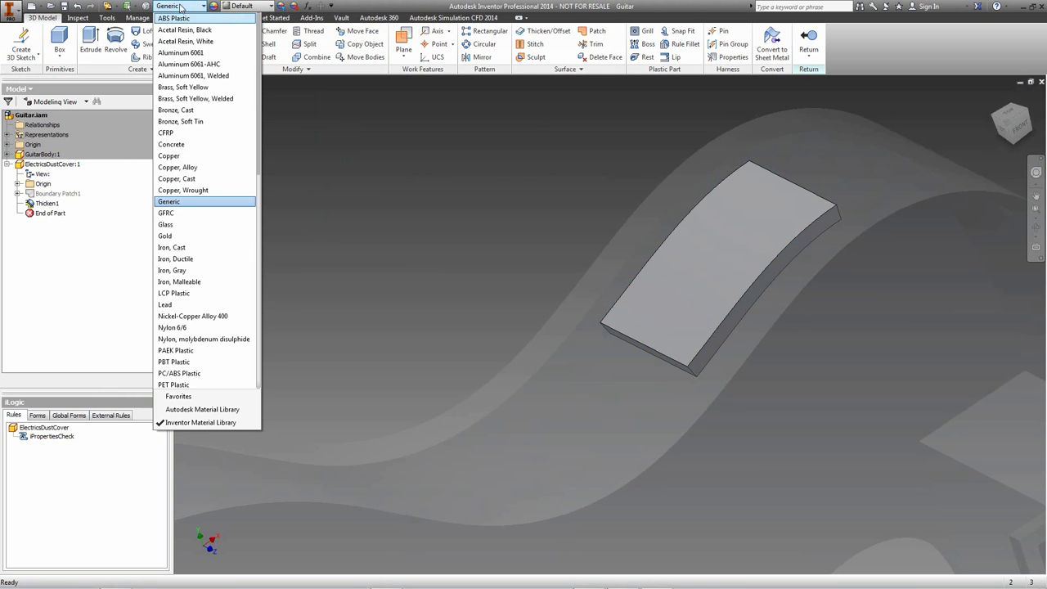
click(176, 18)
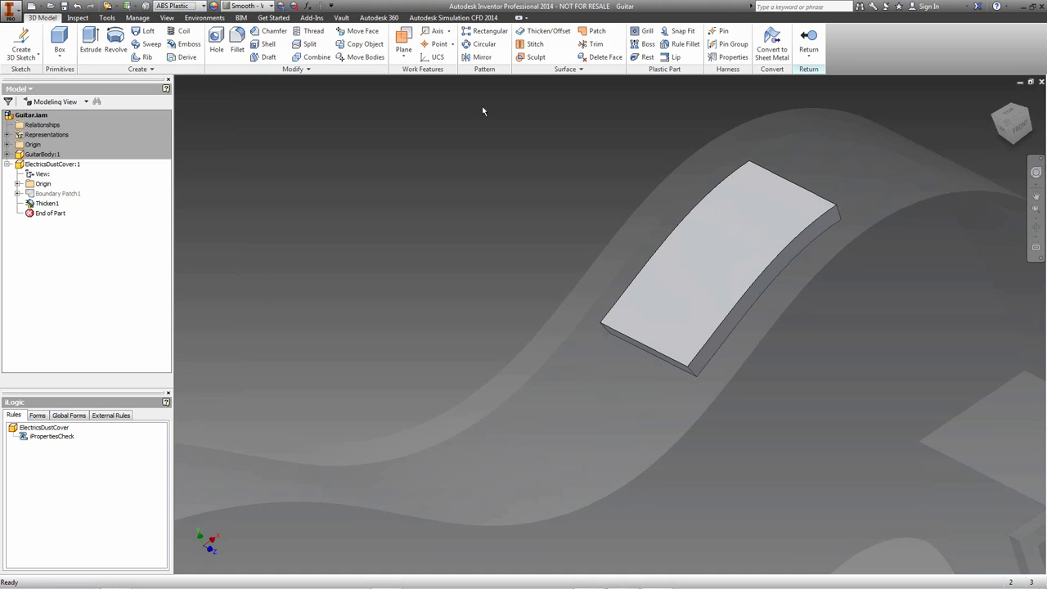
click(241, 7)
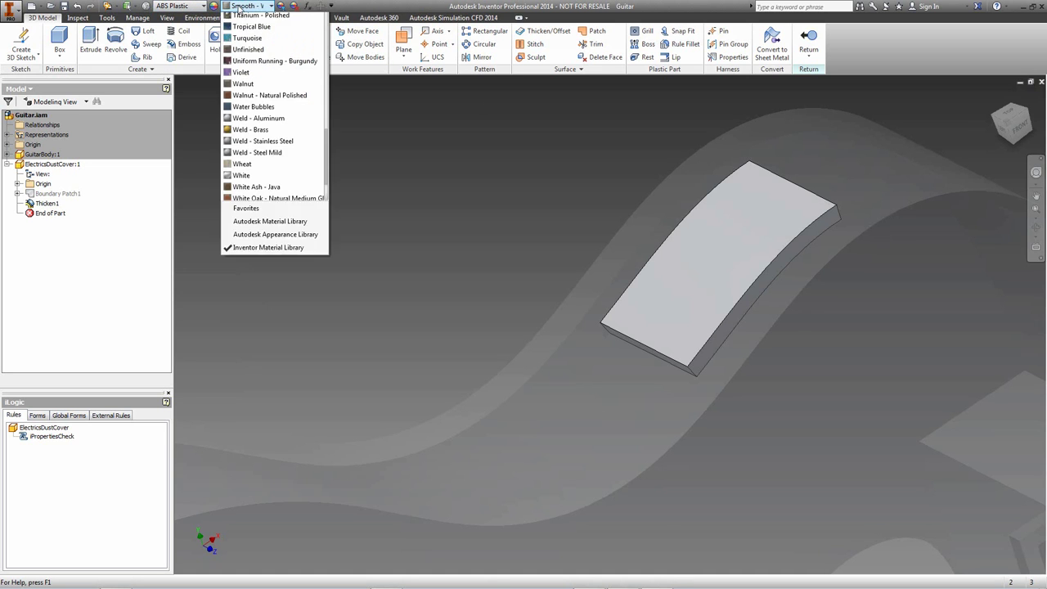
click(276, 19)
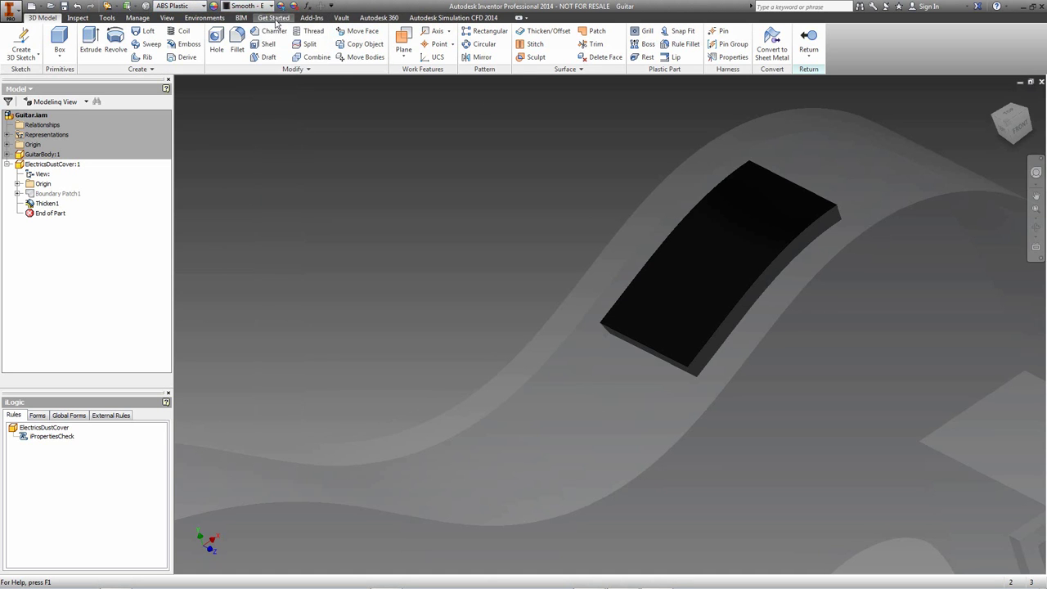
click(809, 39)
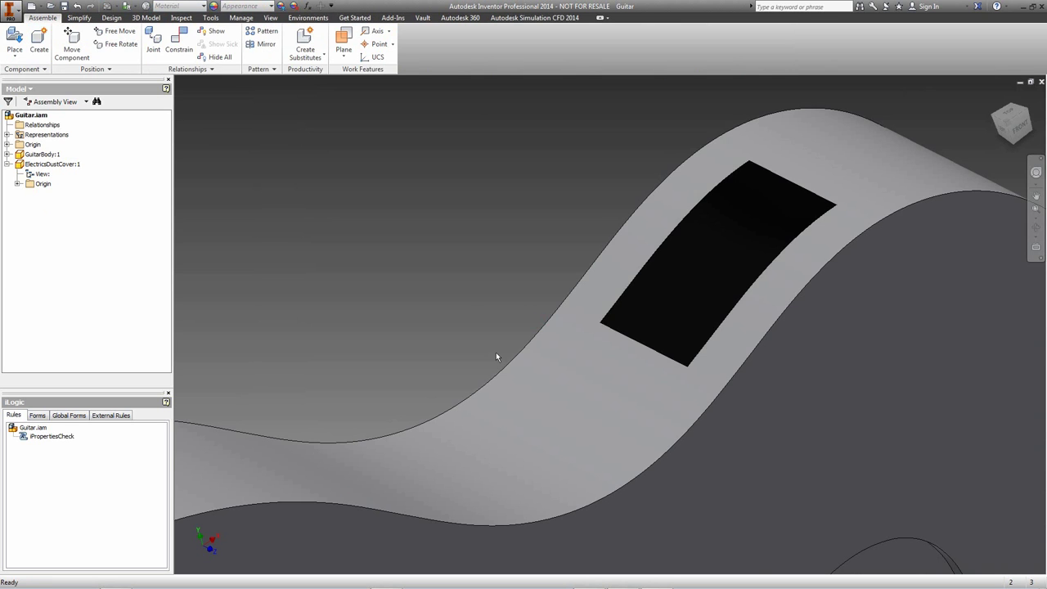
Create an in-place part named BatteryDustCover from Standard.ipt, placing it in empty space beside the smaller side opening.
shift+middle_drag(471, 253, 453, 257)
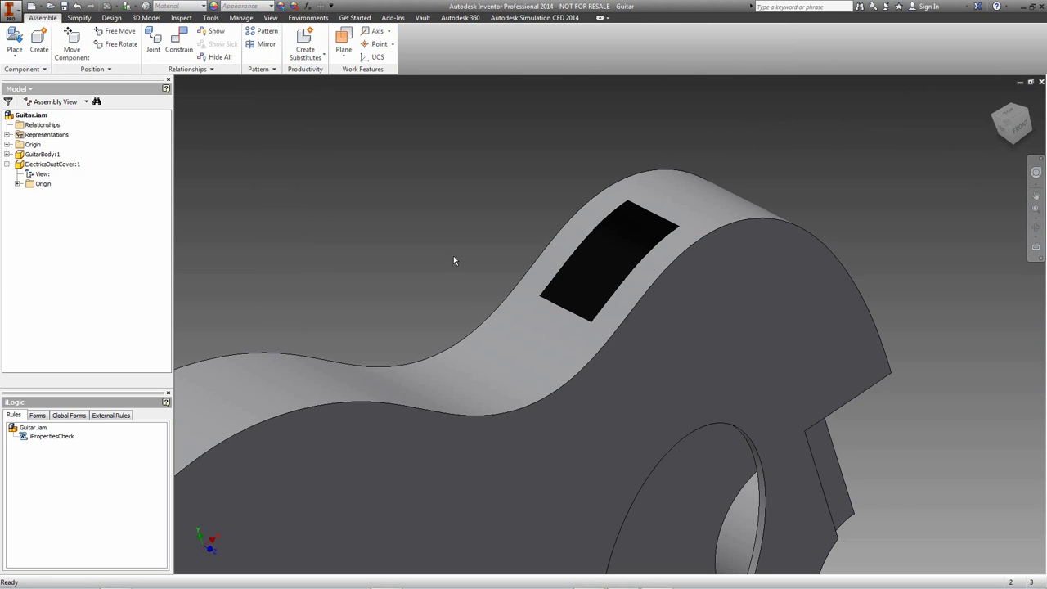
shift+middle_drag(290, 335, 341, 280)
click(39, 41)
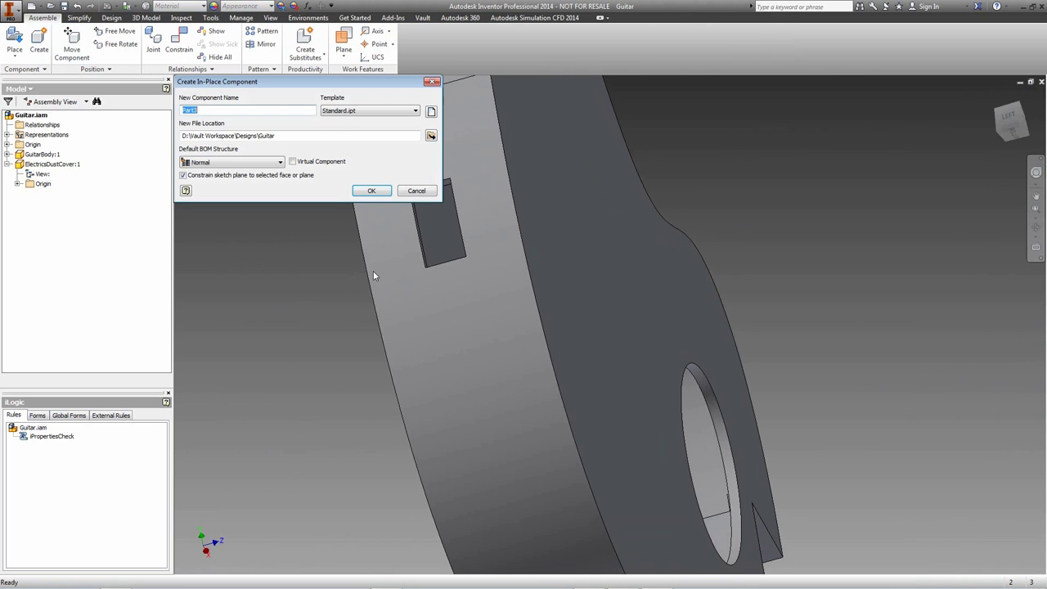
text(BatteryHolder)
key(Return)
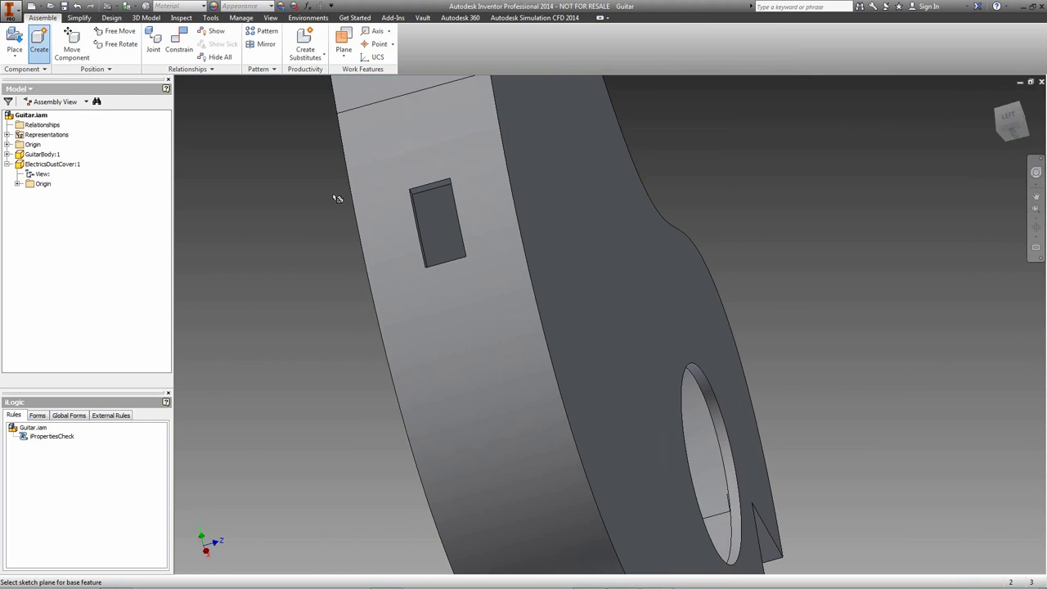
click(337, 199)
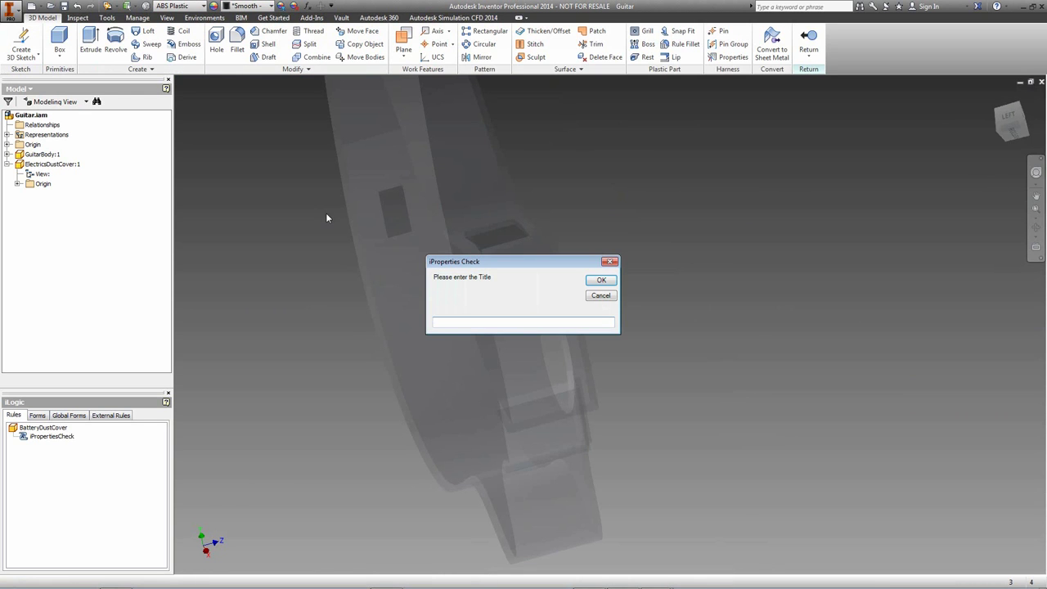
Set the new part's title to BatteryDustCover and answer the remaining property prompts with GUI-DUST-02, Dust cover for battery and Guitar.
text(BatteryDustCover)
key(Return)
text(GUI-DUST-02)
key(ctrl+a)
key(ctrl+v)
key(Return)
text(Dust cover for batter)
text())
key(Return)
text(Guitar)
key(Return)
Create a 3D sketch in the battery dust cover that includes the smaller opening's four outer edges, and finish it.
click(20, 40)
scroll(351, 186, up, 3)
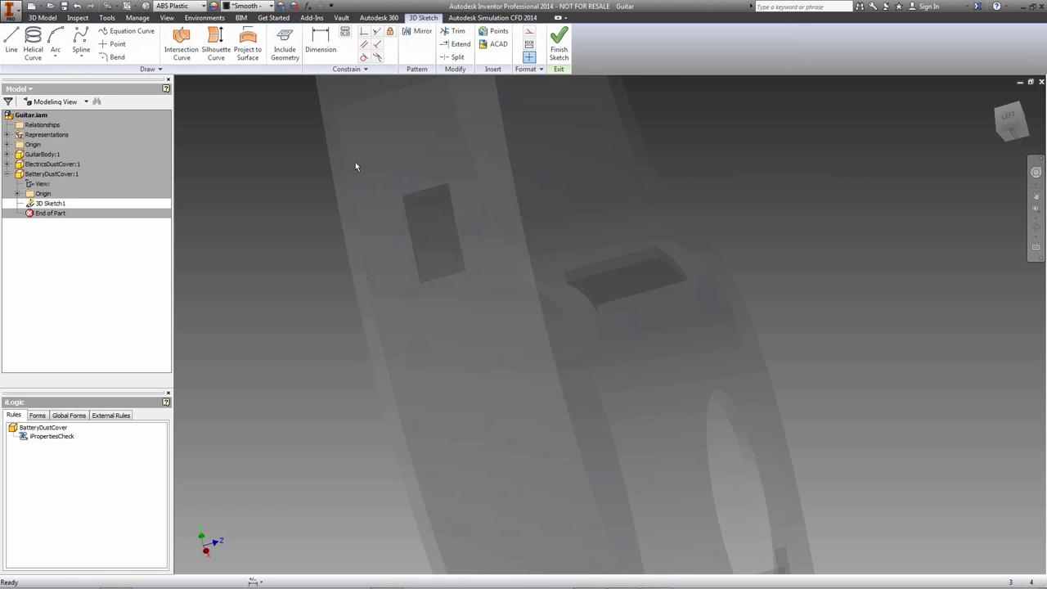
scroll(430, 201, up, 2)
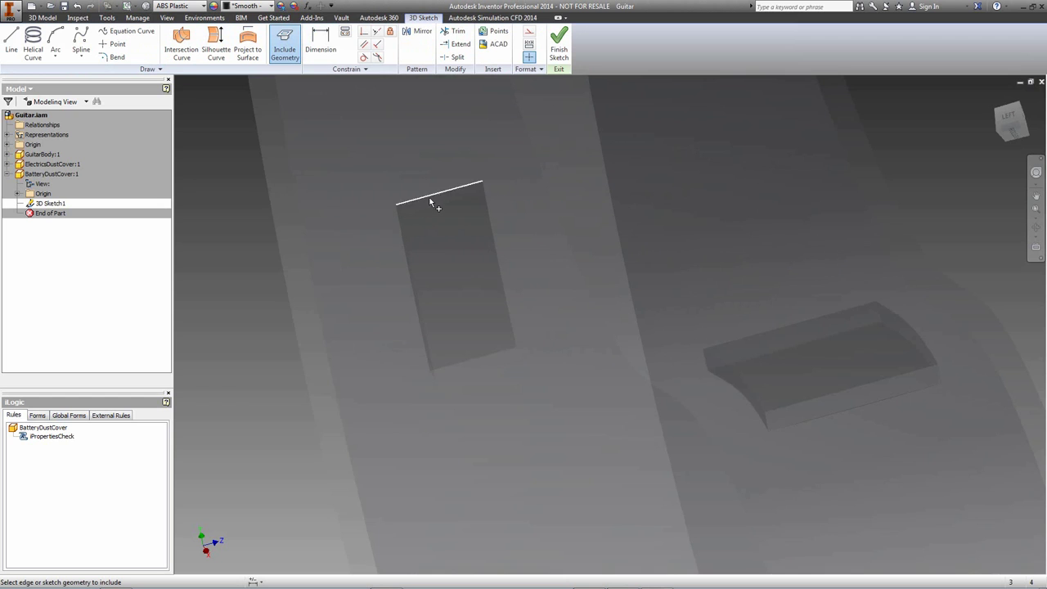
click(428, 198)
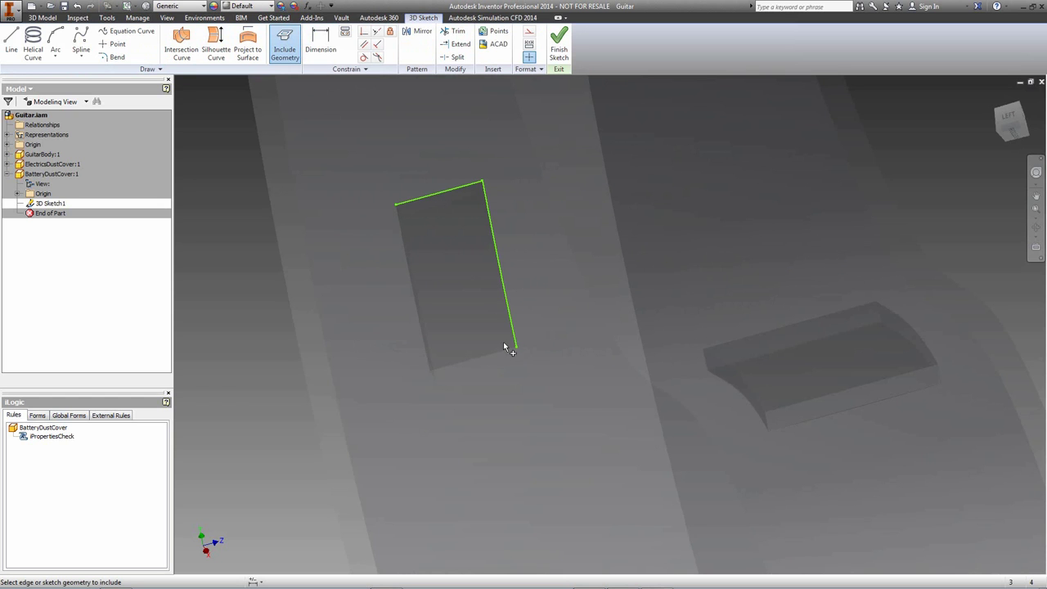
click(418, 314)
right_click(439, 224)
click(440, 235)
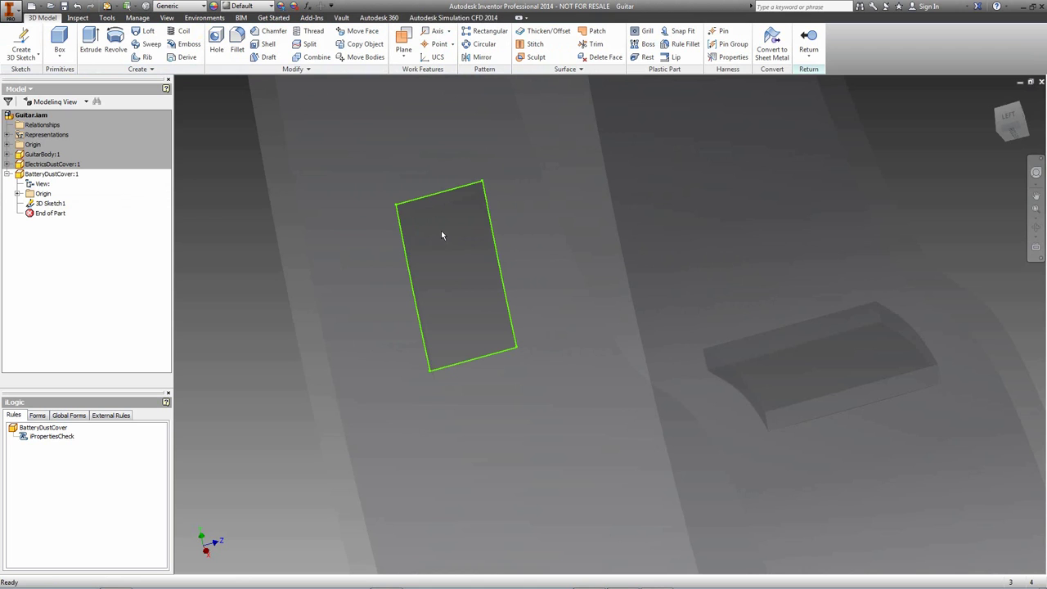
Fill the battery opening's included edge loop with a boundary patch.
click(589, 33)
click(462, 186)
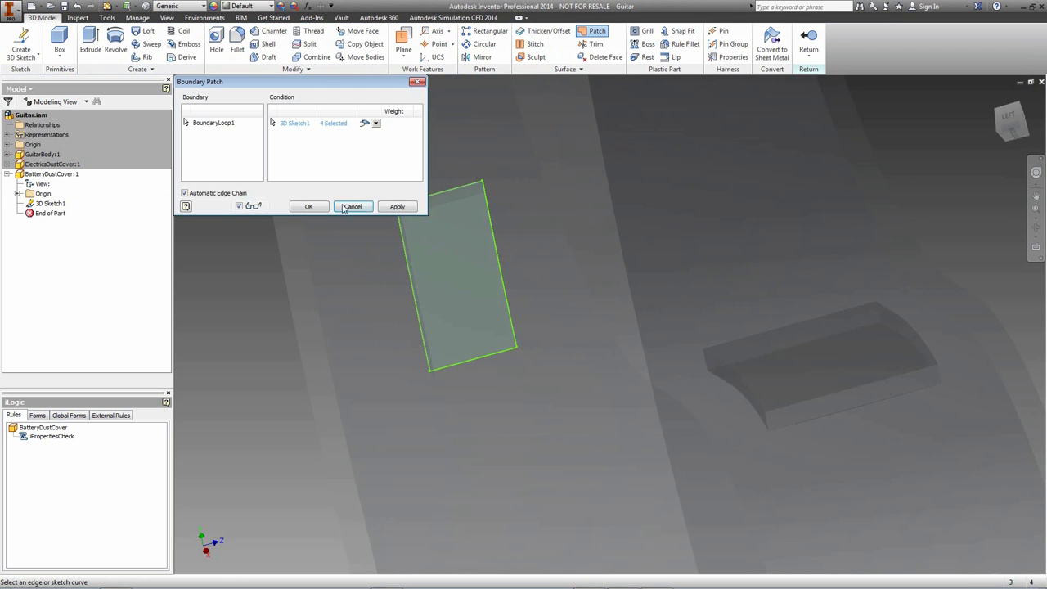
click(318, 207)
Thicken the battery cover's boundary patch 5 mm into the guitar body, and hide the patch surface.
click(543, 31)
click(472, 218)
click(291, 168)
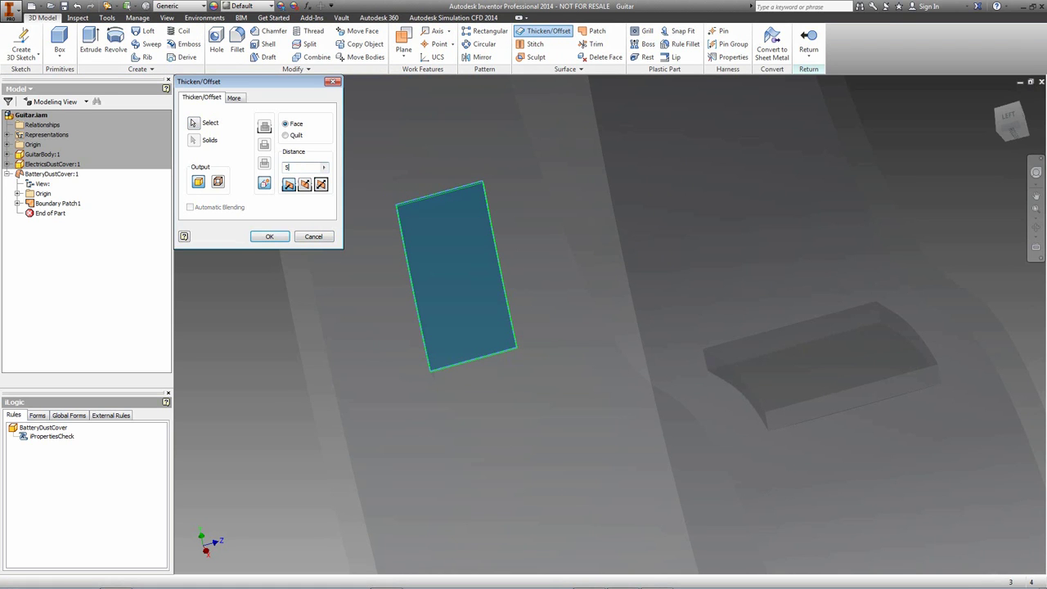
scroll(533, 285, up, 10)
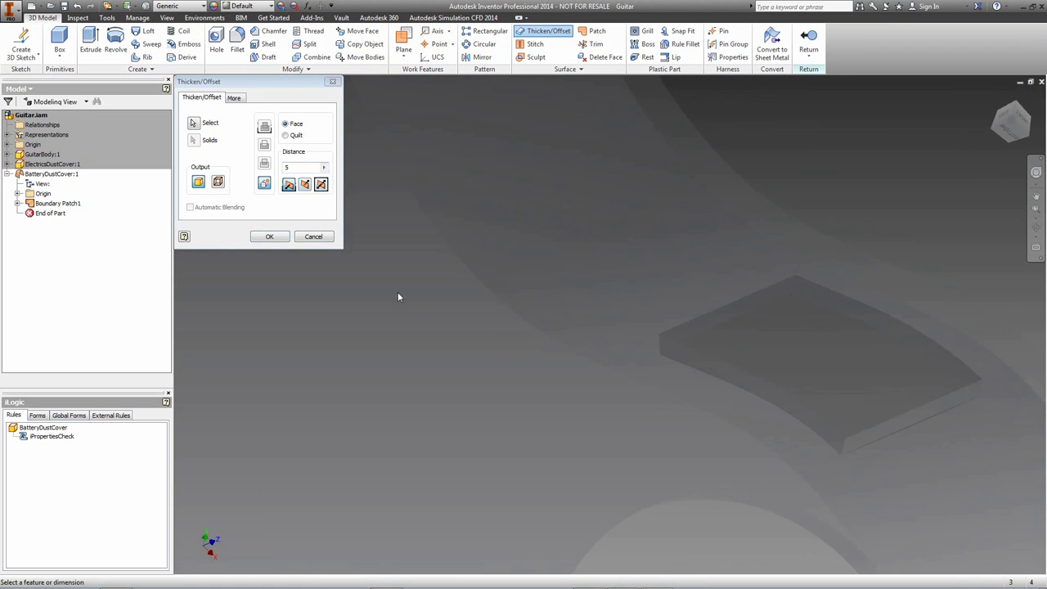
middle_drag(399, 204, 477, 298)
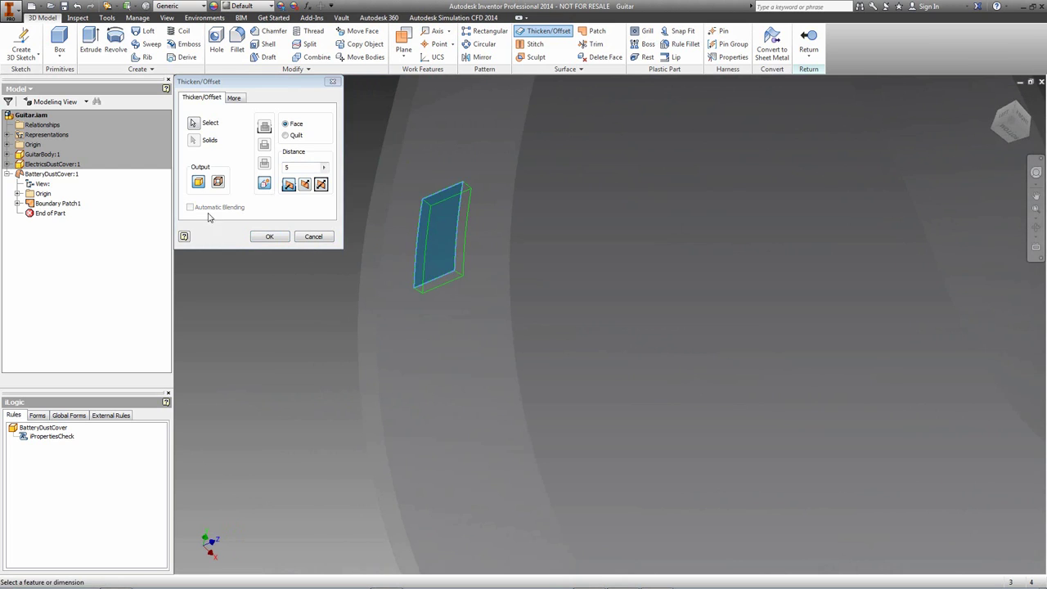
click(268, 237)
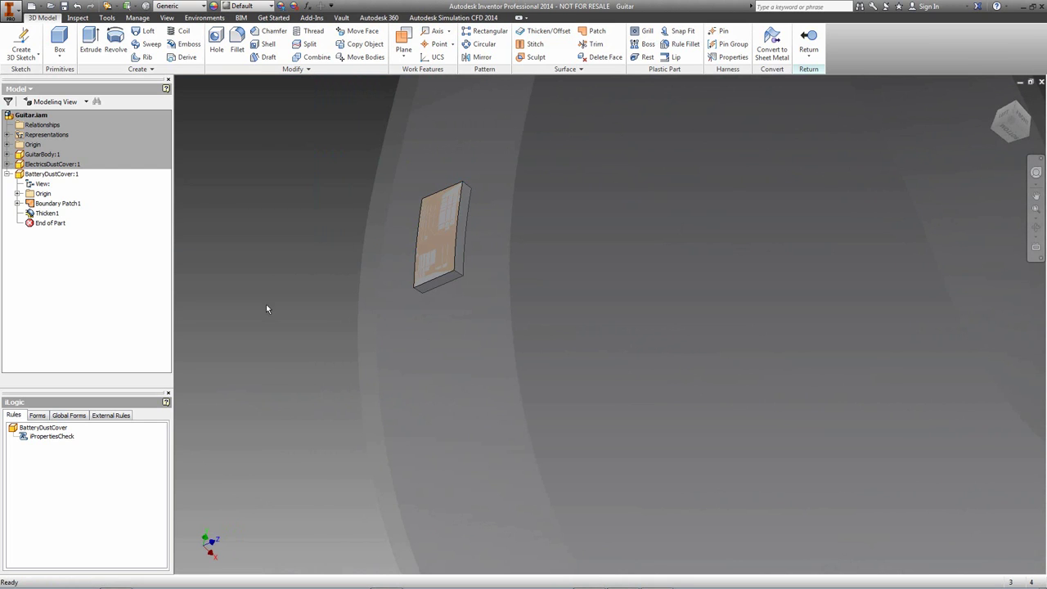
right_click(75, 203)
click(109, 331)
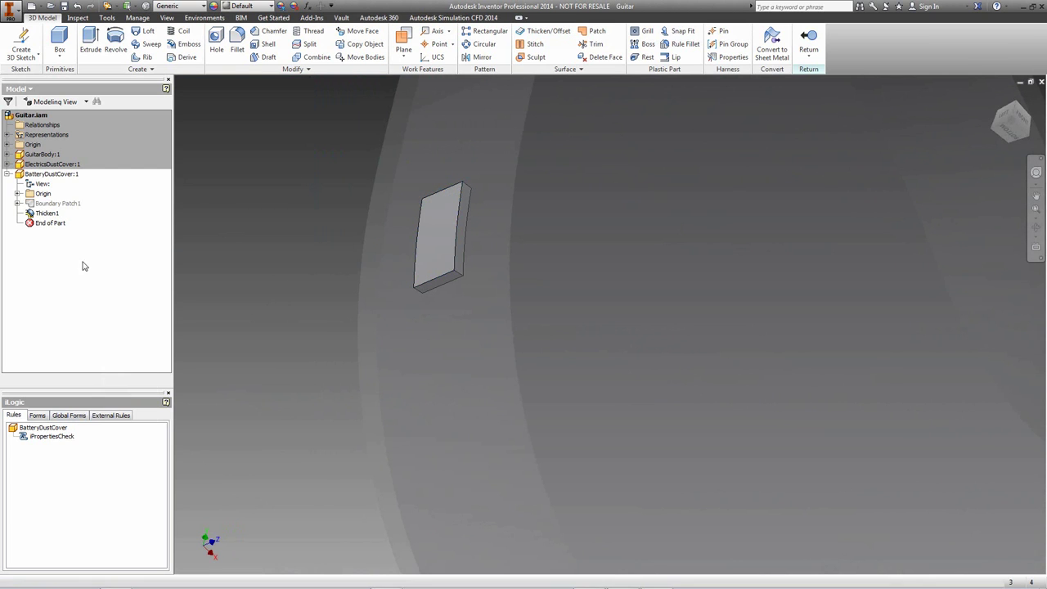
Give the battery dust cover the ABS Plastic material and Smooth - Black appearance, and return to the assembly.
click(192, 7)
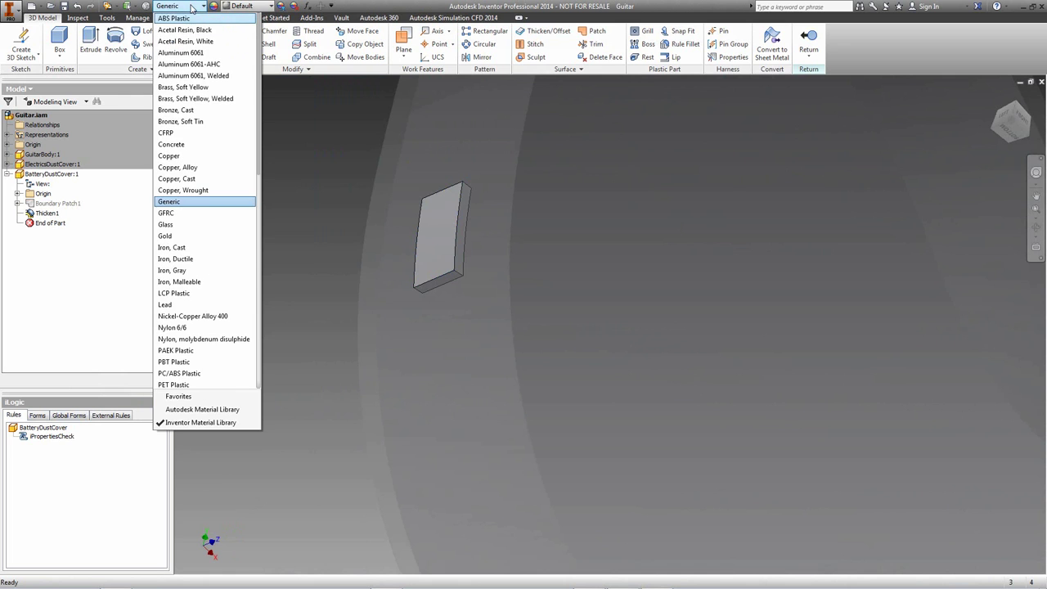
click(188, 17)
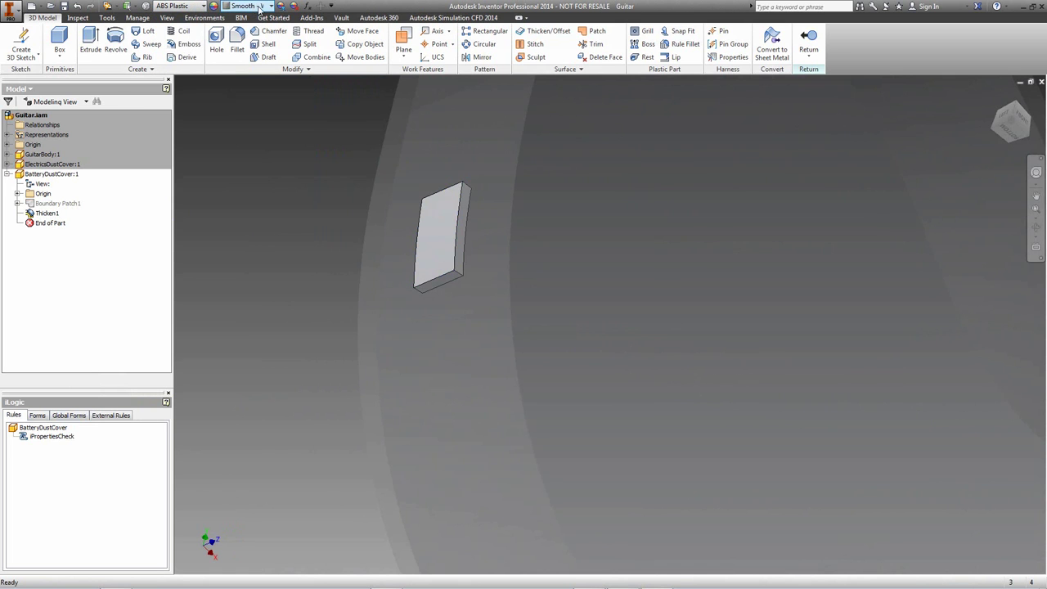
click(270, 7)
scroll(254, 56, up, 4)
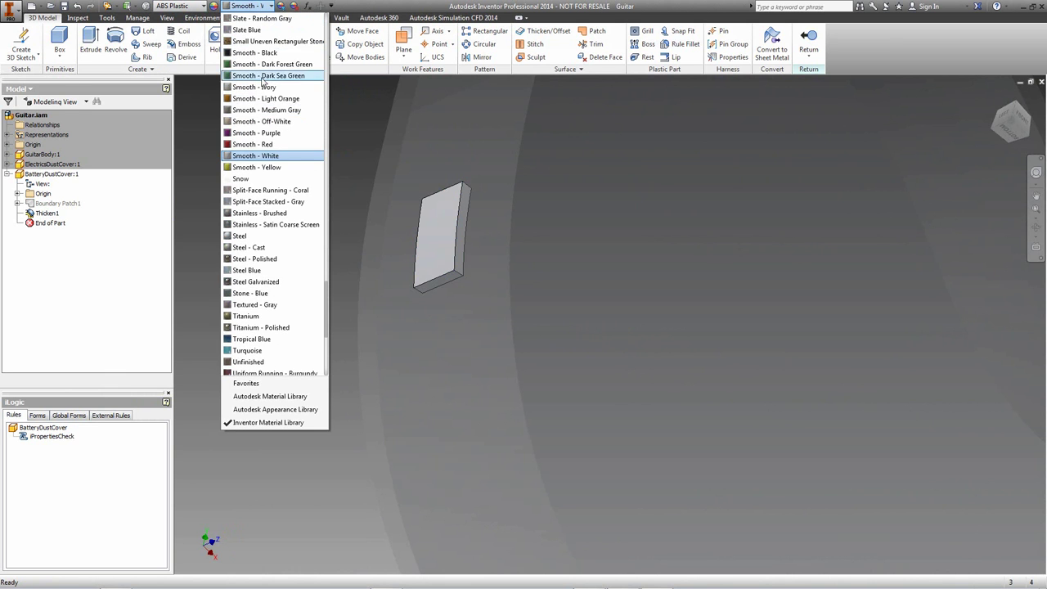
click(254, 53)
click(808, 42)
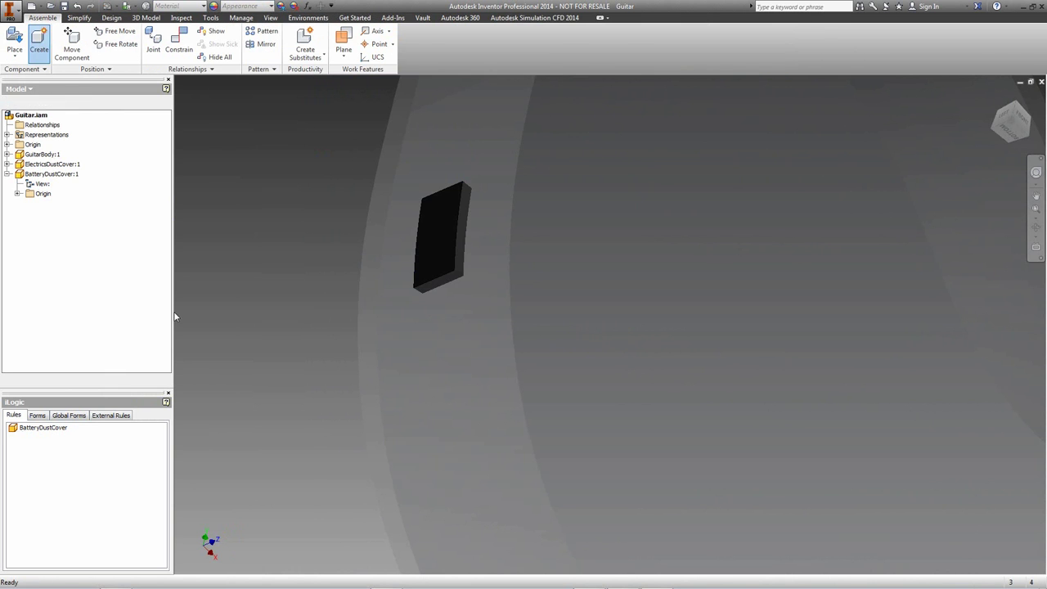
Activate the guitar body for in-place editing within the assembly.
scroll(262, 301, down, 5)
shift+middle_drag(348, 346, 559, 351)
scroll(558, 352, down, 3)
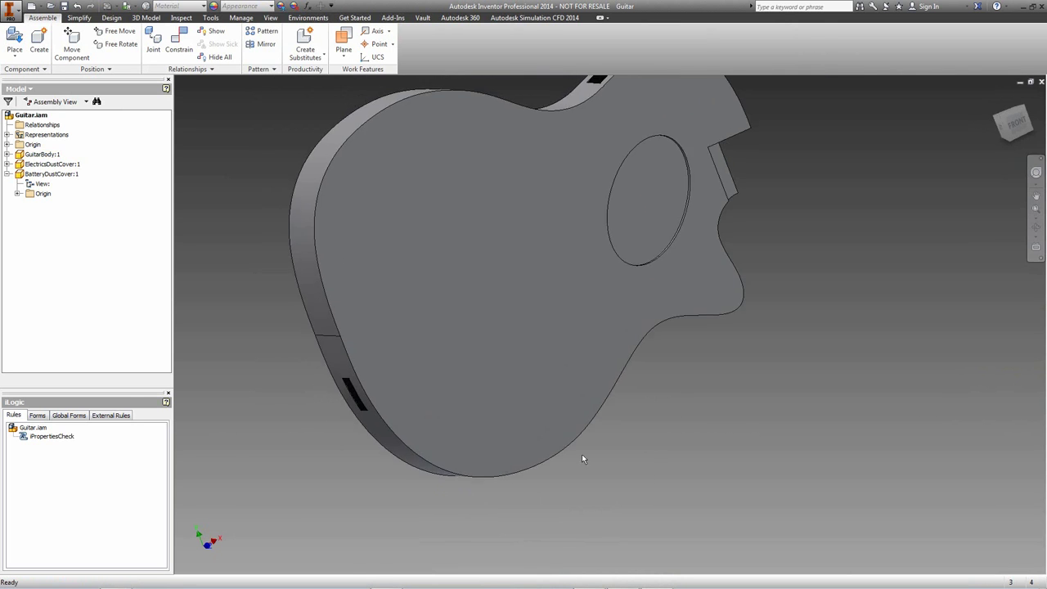
double_click(478, 216)
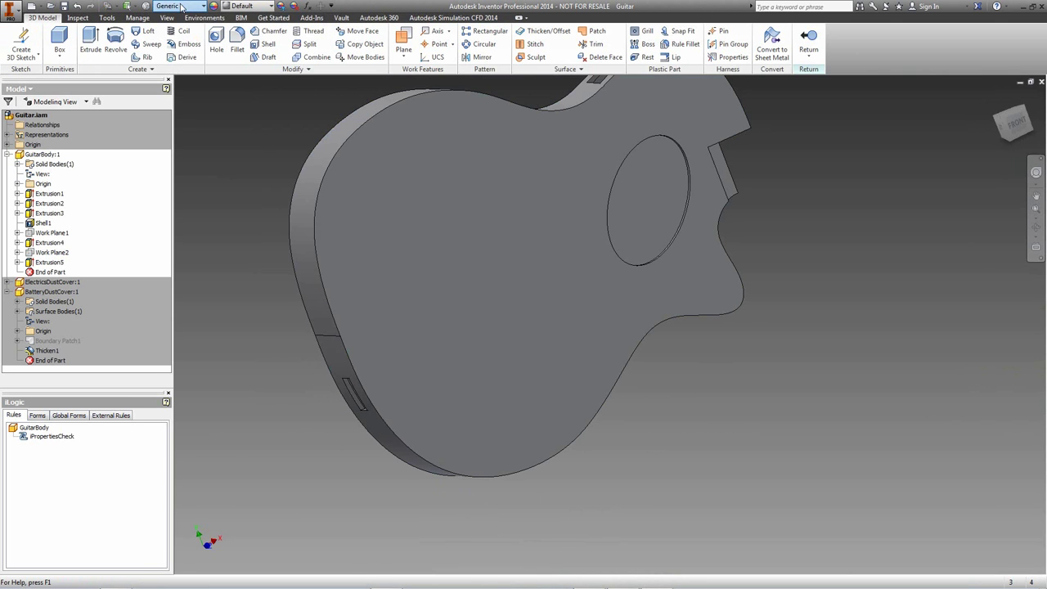
Try the Wood (Maple) and Wood (Birch) materials on the guitar body.
click(181, 6)
scroll(265, 179, down, 10)
scroll(285, 307, down, 2)
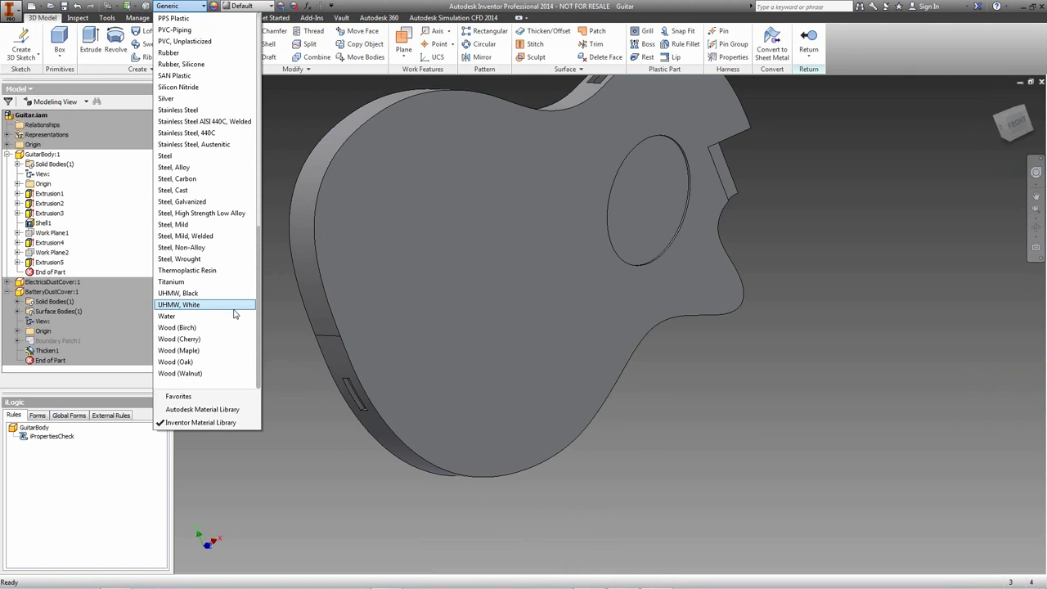
scroll(225, 302, up, 2)
scroll(220, 329, down, 2)
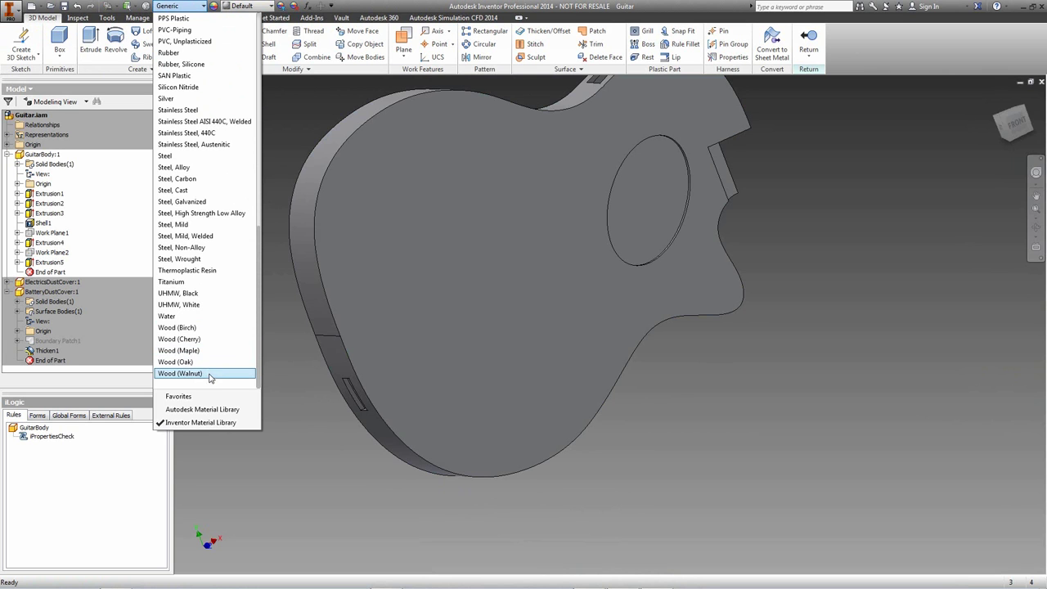
click(202, 350)
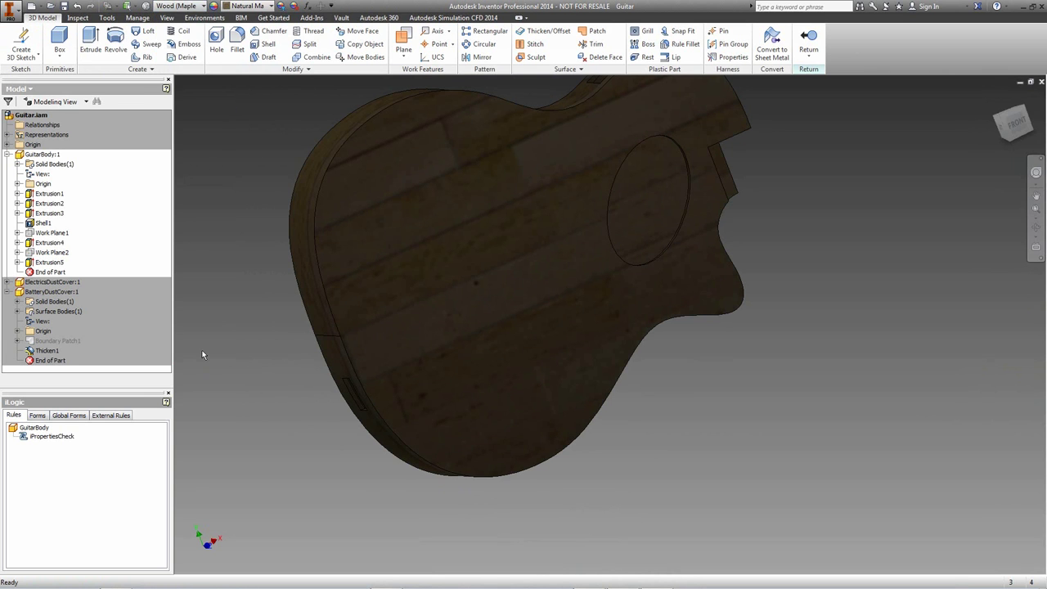
click(190, 8)
scroll(204, 335, up, 1)
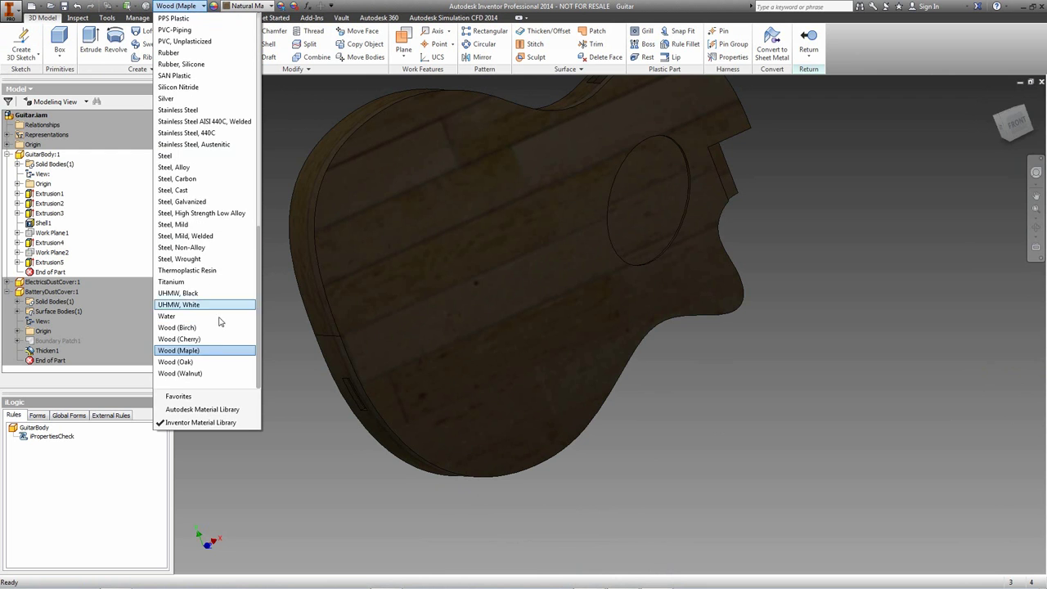
click(205, 337)
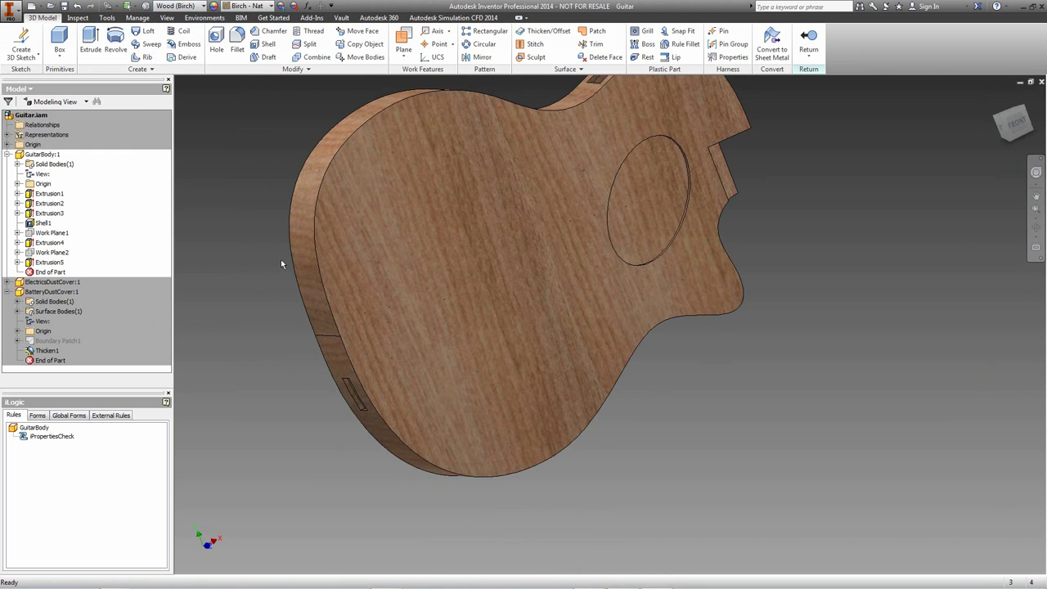
Assign the Wood (Cherry) material to the guitar body and open the Appearance Browser with its document appearances area enlarged.
click(178, 12)
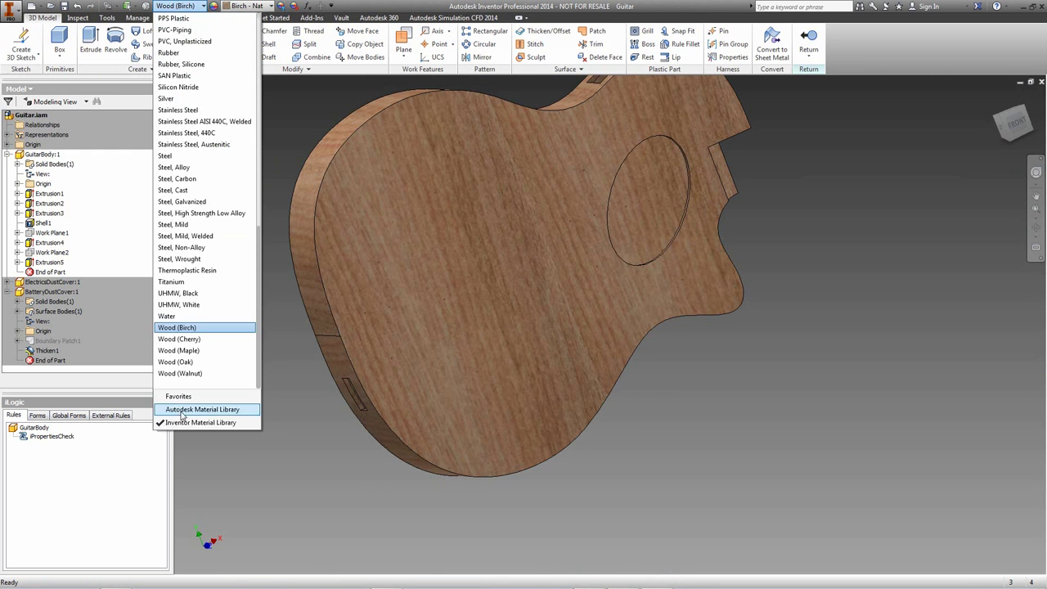
click(192, 340)
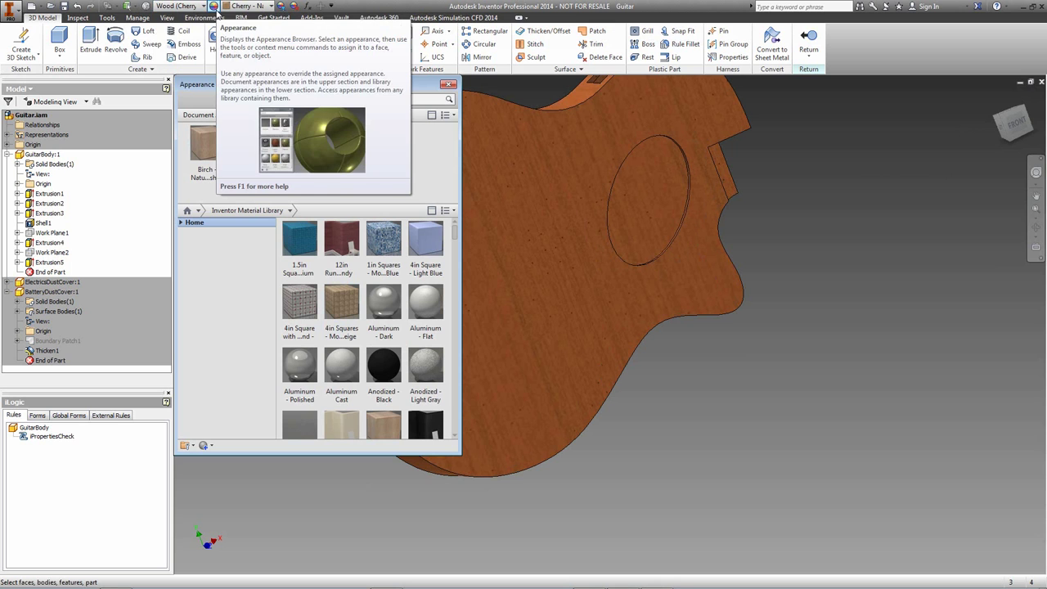
drag(417, 202, 417, 248)
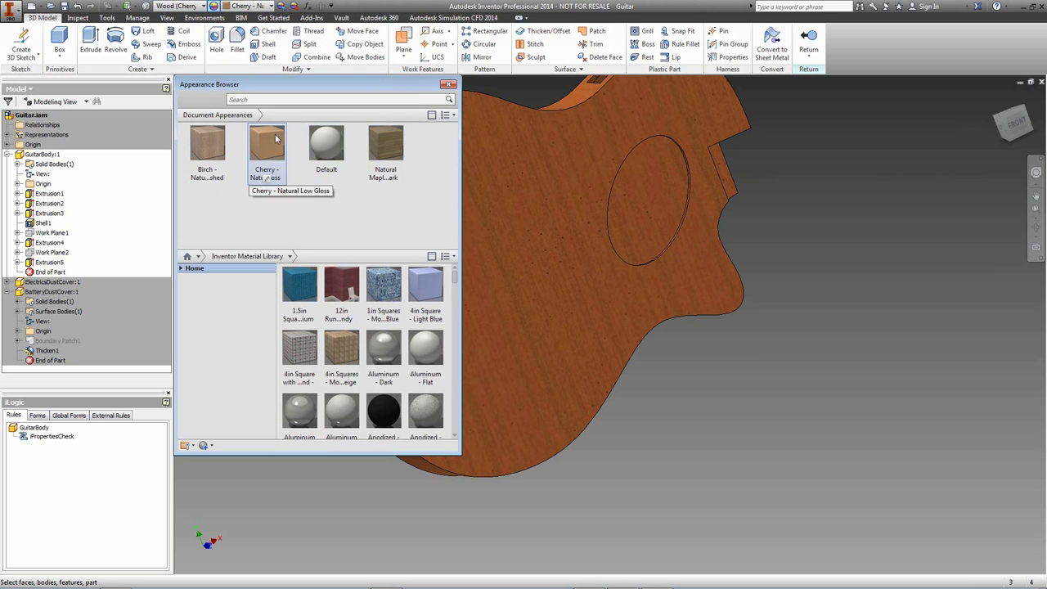
right_click(388, 149)
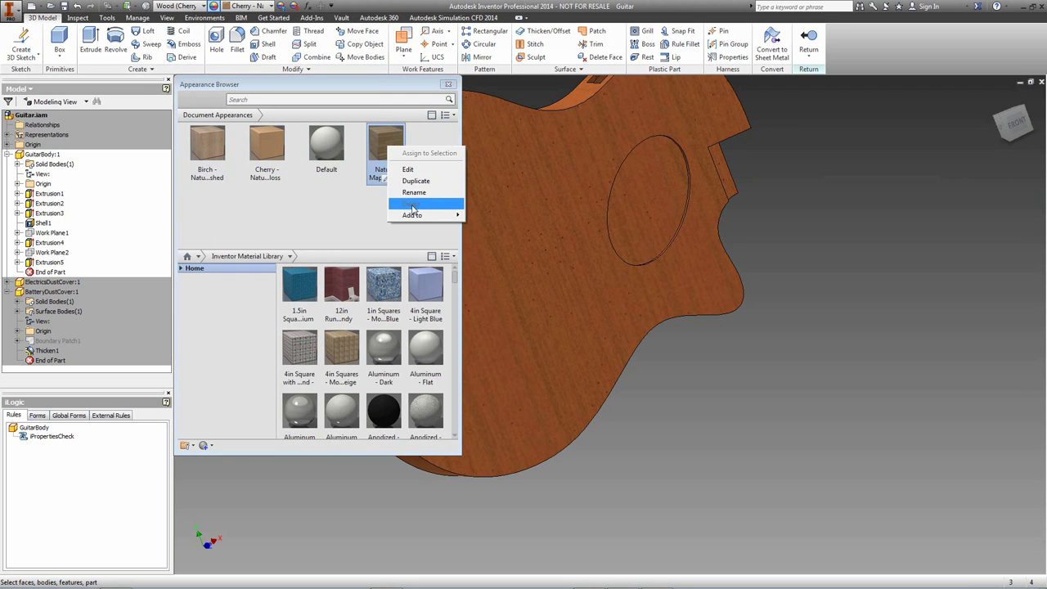
right_click(323, 141)
right_click(282, 145)
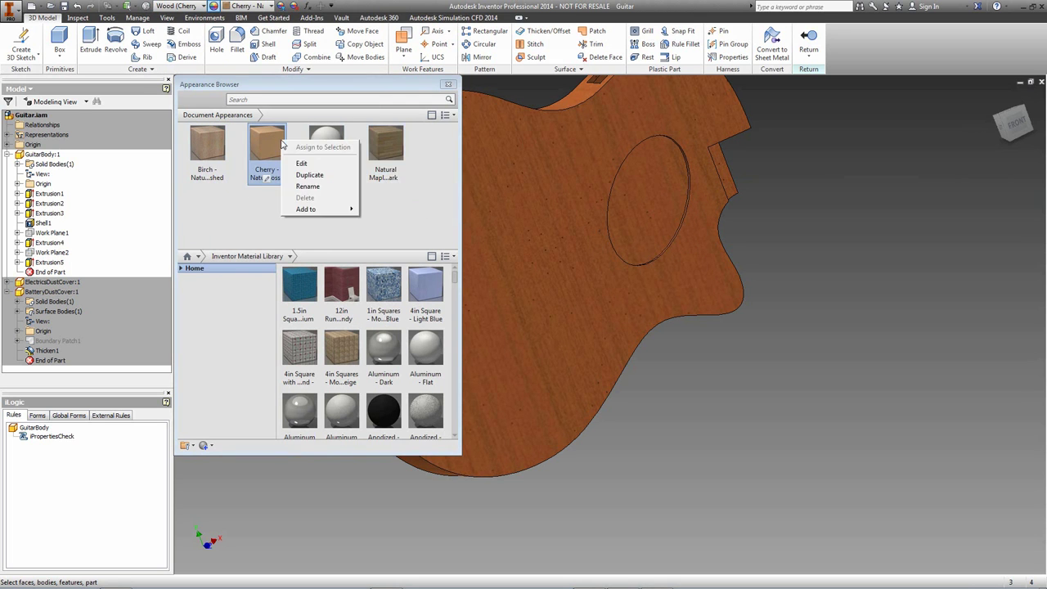
click(248, 202)
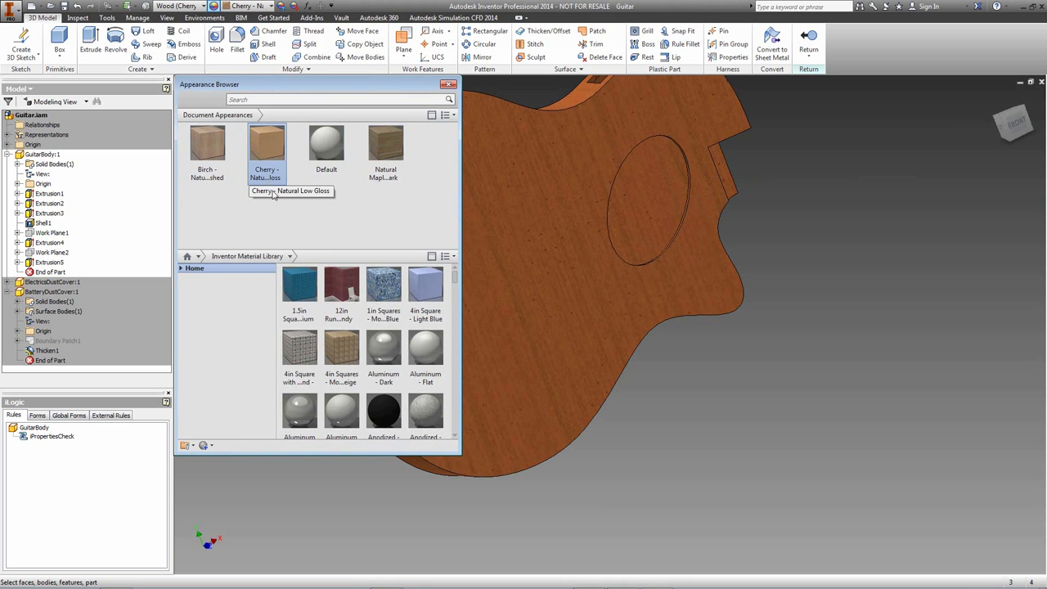
Rotate the wood image of the Cherry - Natural Low Gloss appearance by 90° and save the edits.
right_click(269, 154)
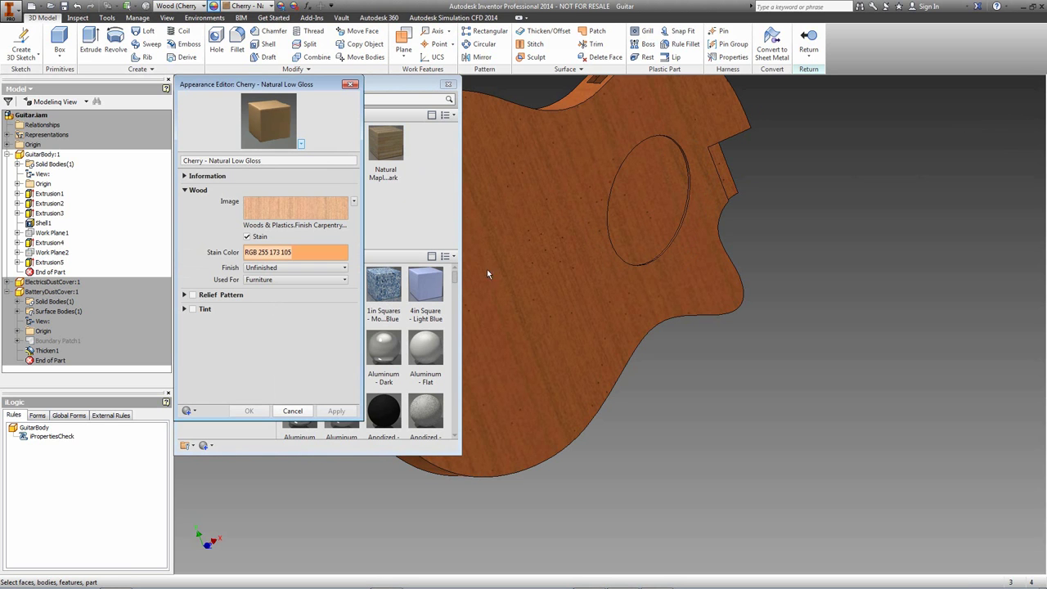
click(353, 201)
click(314, 305)
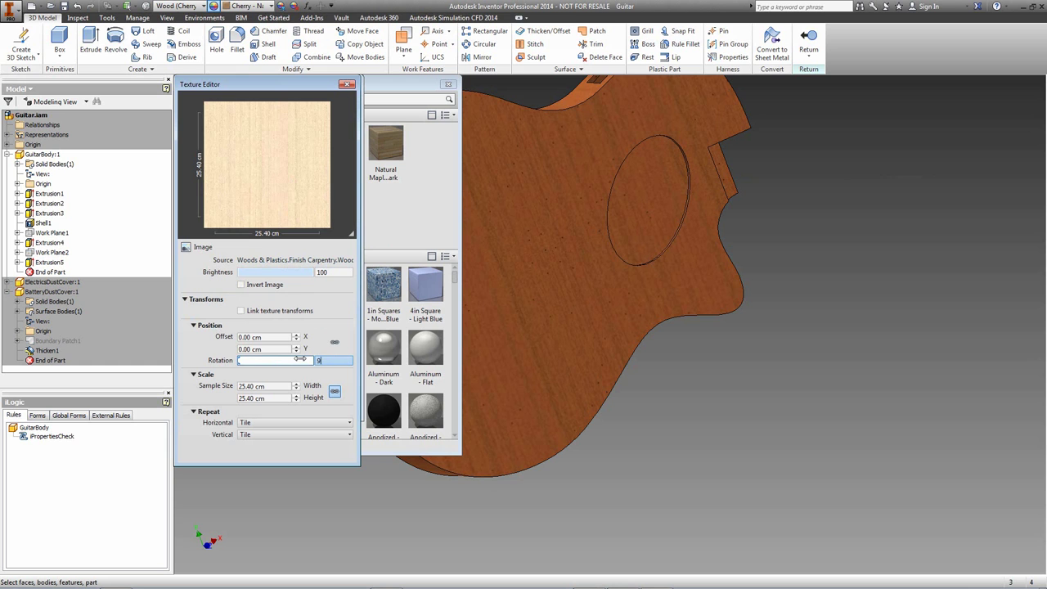
key(Return)
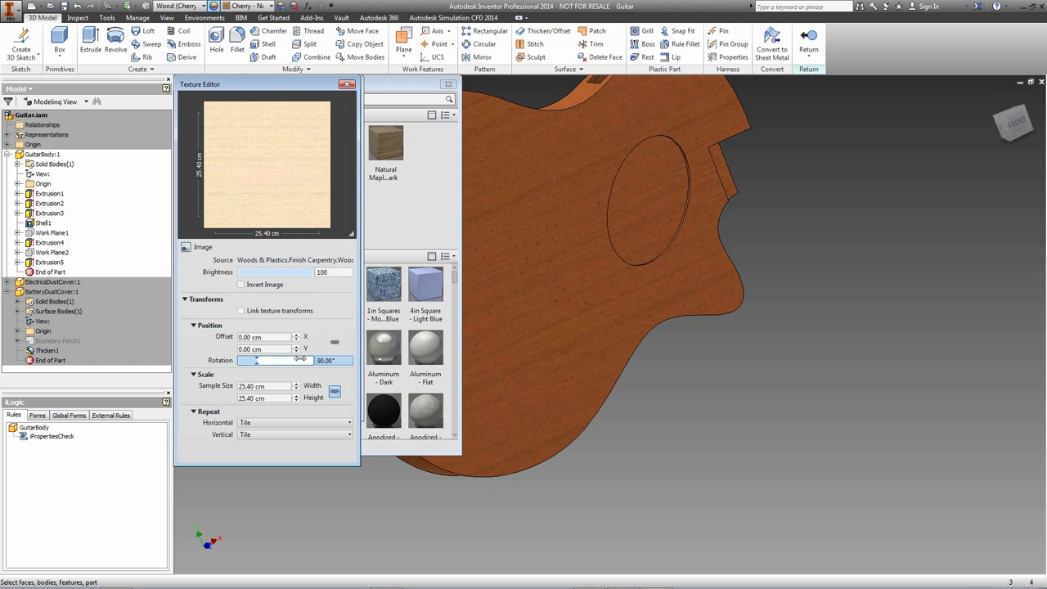
click(347, 85)
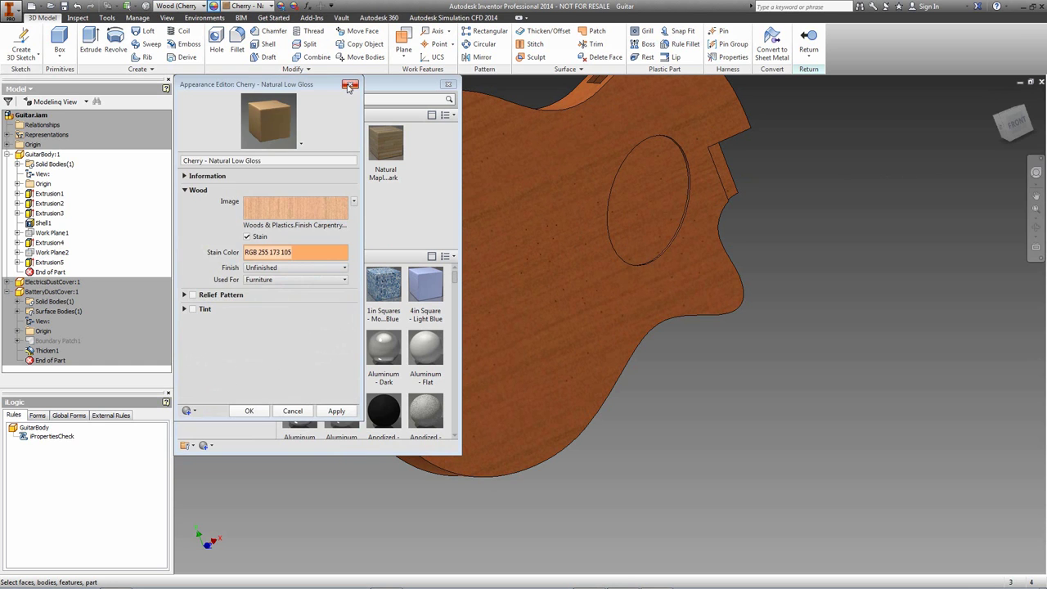
click(446, 85)
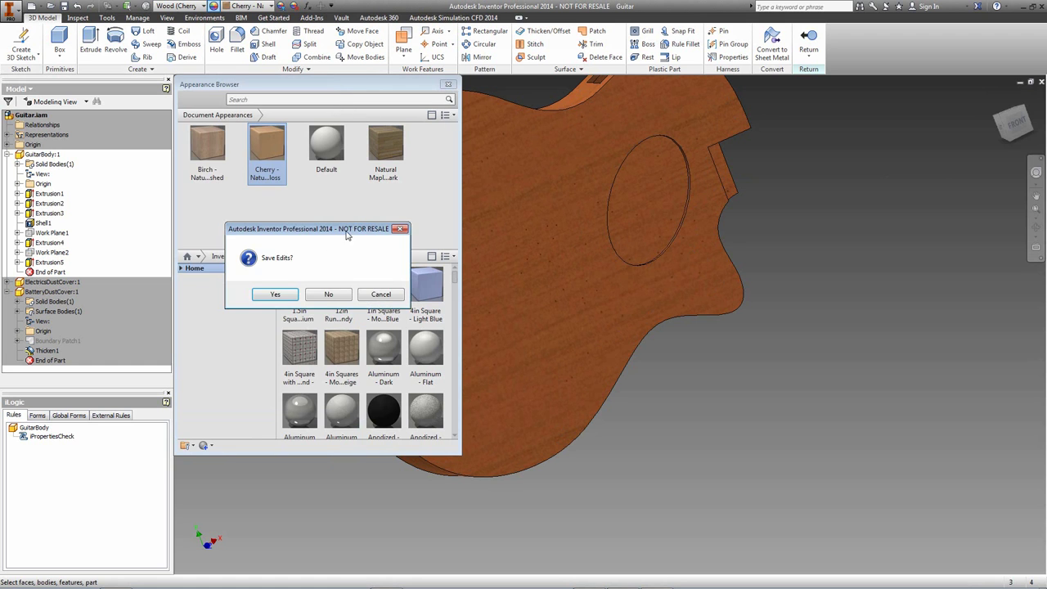
click(282, 297)
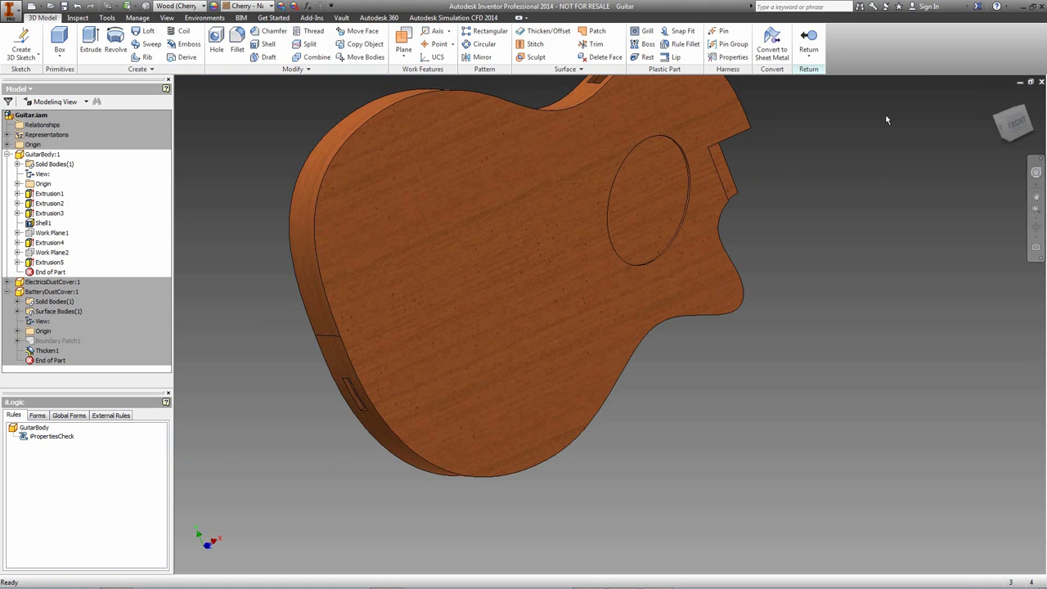
Finish editing the guitar body and return to the assembly, showing it in the home view.
click(807, 36)
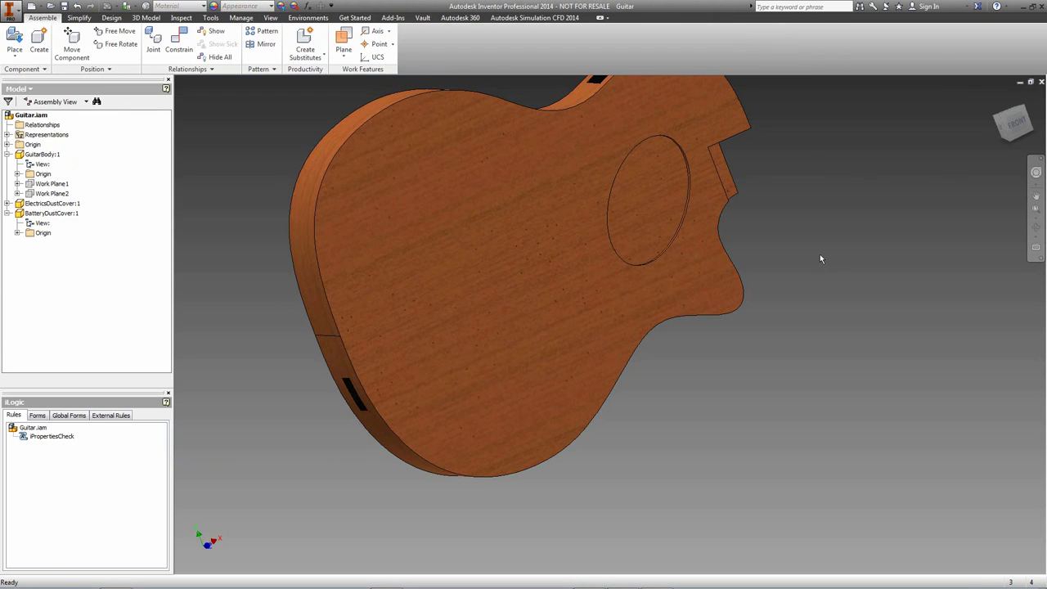
middle_drag(819, 253, 717, 248)
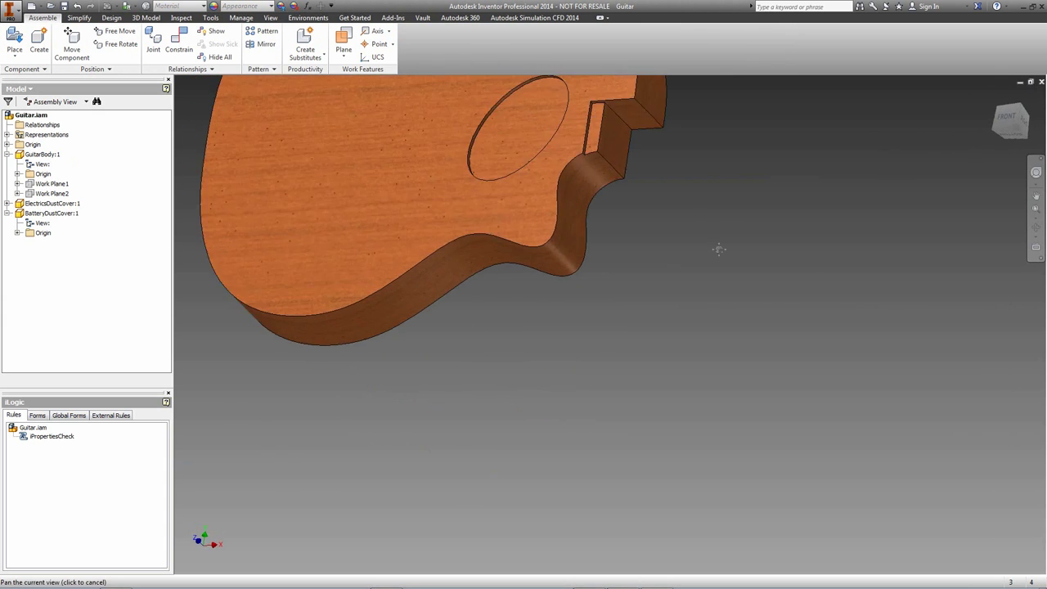
key(F6)
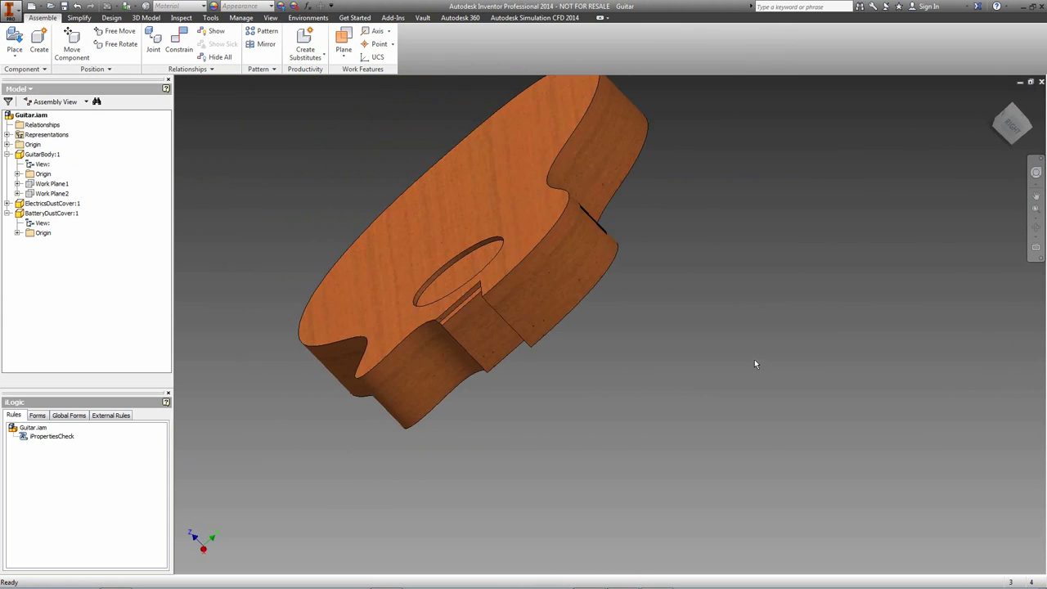
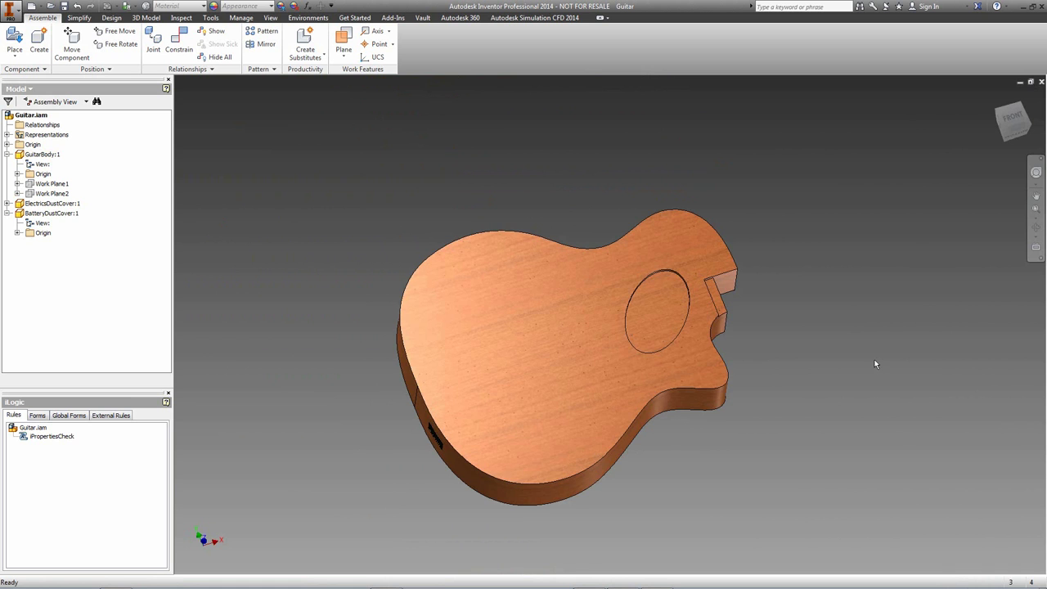
Edit the guitar body in place, start a 2D sketch on its inner back face seen through the sound hole, and slice the graphics.
double_click(609, 317)
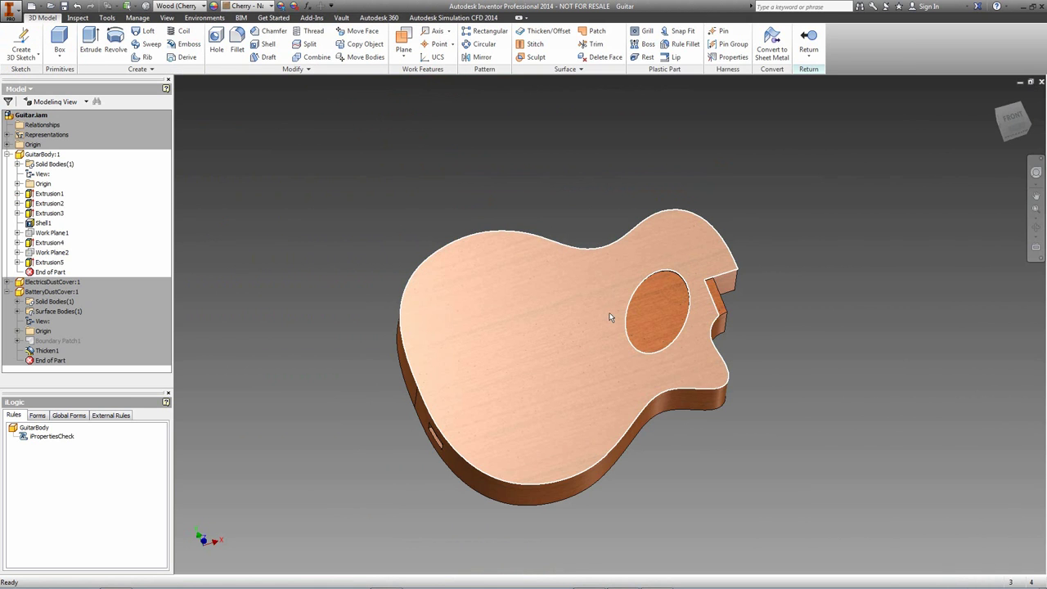
click(34, 57)
click(37, 77)
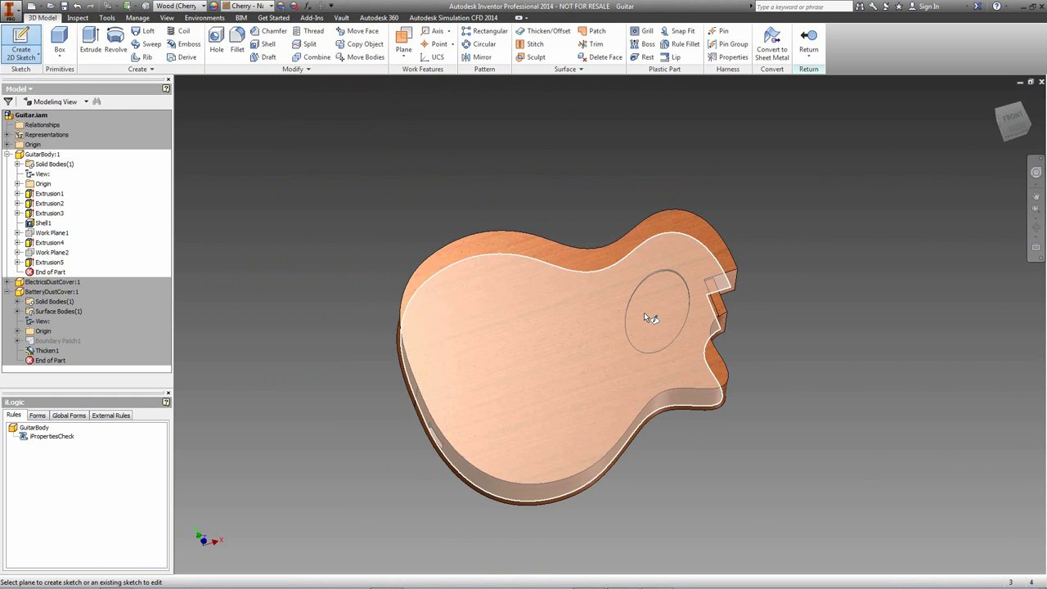
click(642, 313)
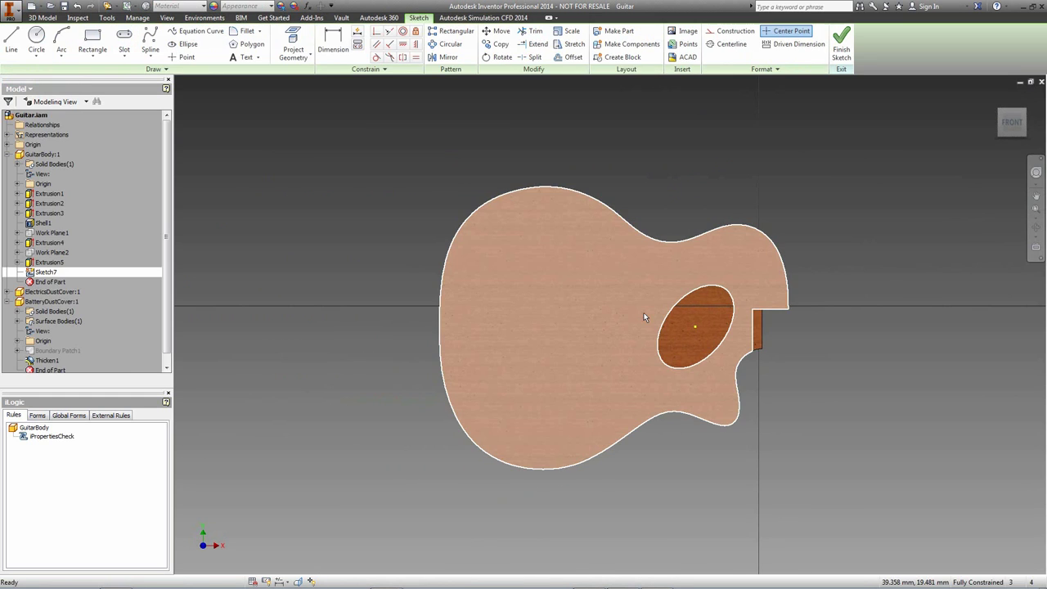
right_click(601, 145)
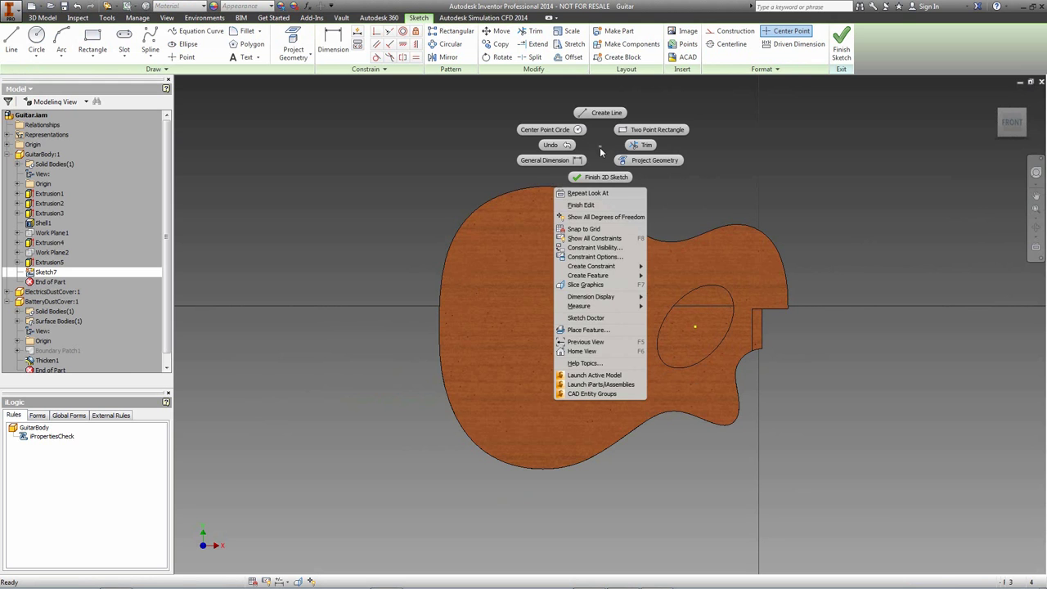
click(613, 285)
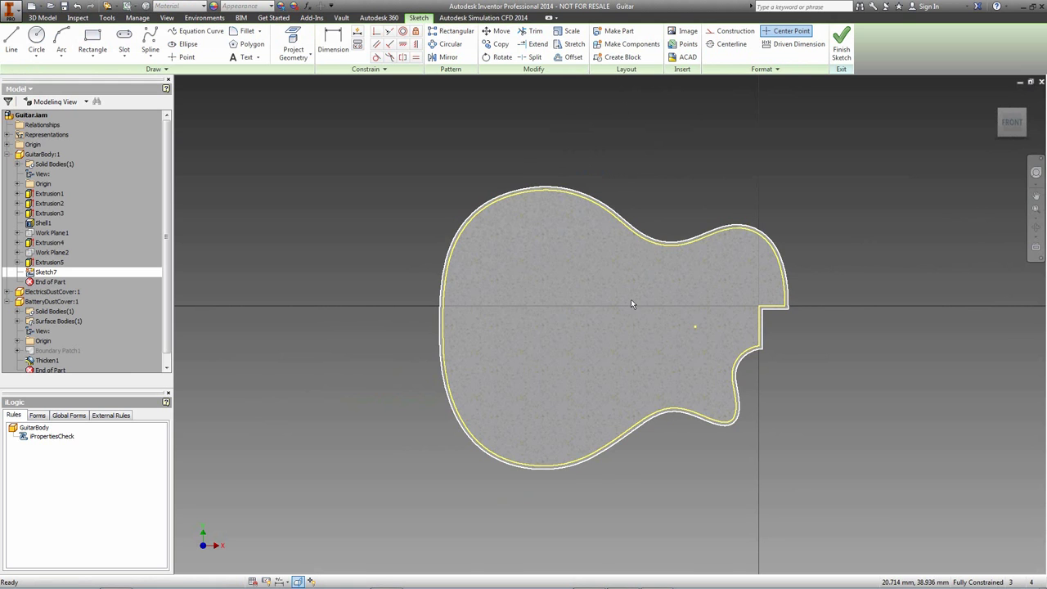
Draw a horizontal line about 610 mm long across the cutaway side of the body and move it slightly closer to the centre.
click(12, 39)
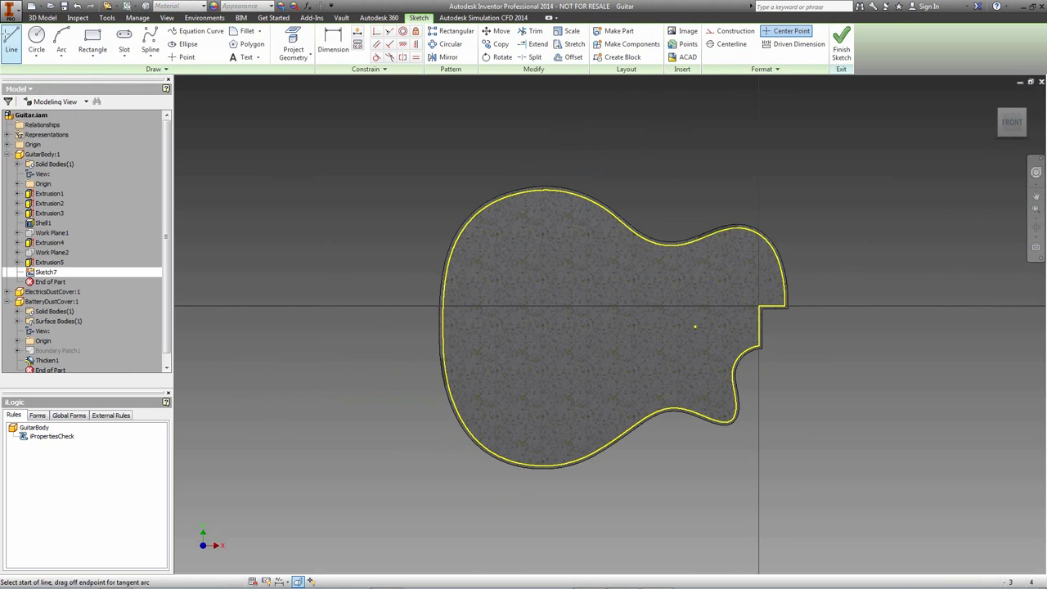
click(777, 403)
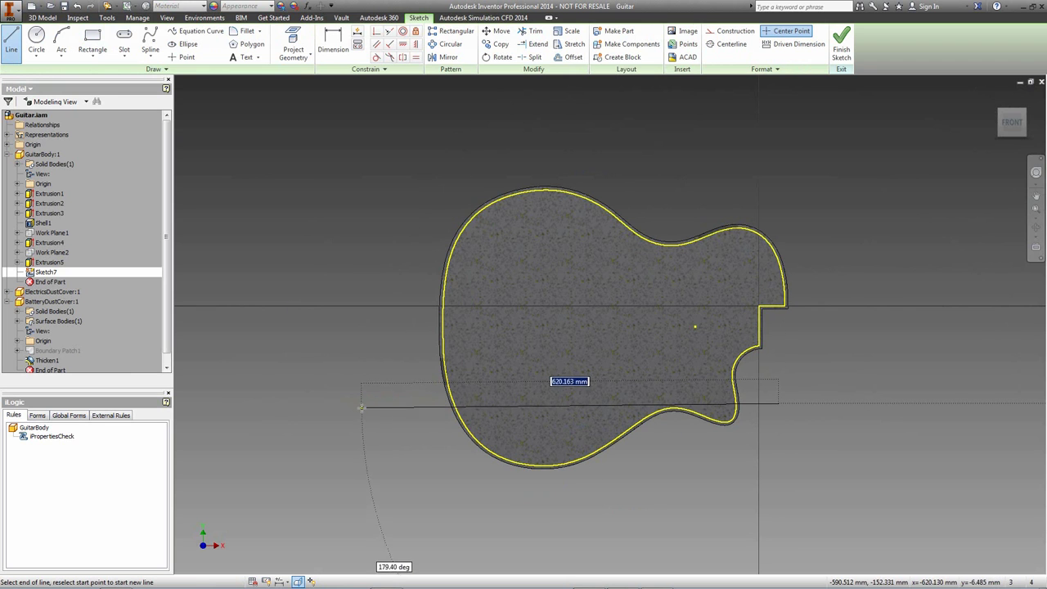
click(366, 403)
right_click(392, 347)
click(425, 379)
drag(425, 404, 427, 391)
Draw a second line about 730 mm long across the body on the side opposite the cutaway and constrain it horizontal.
click(11, 39)
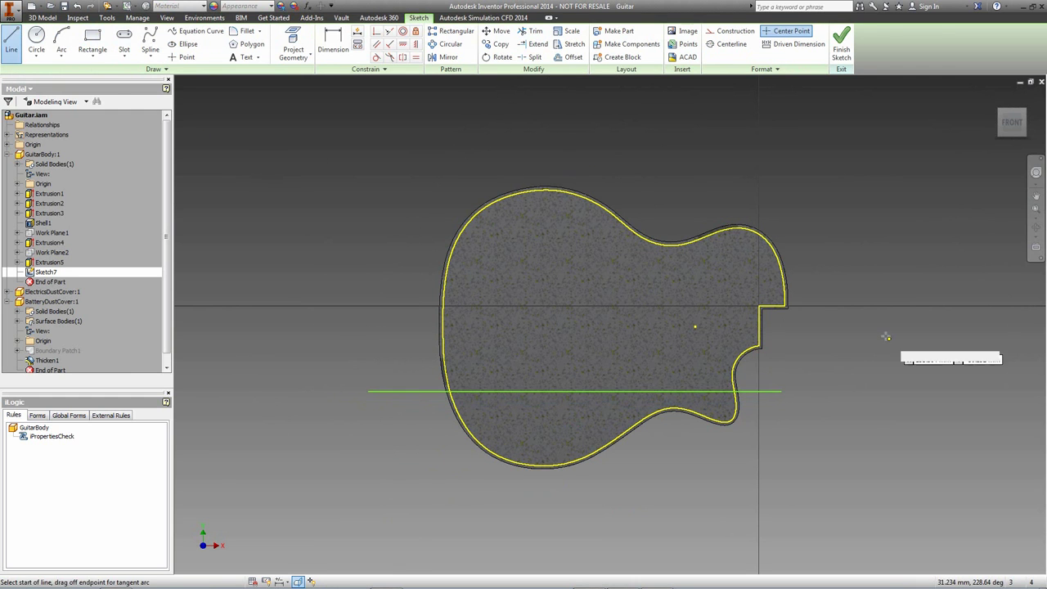
click(820, 272)
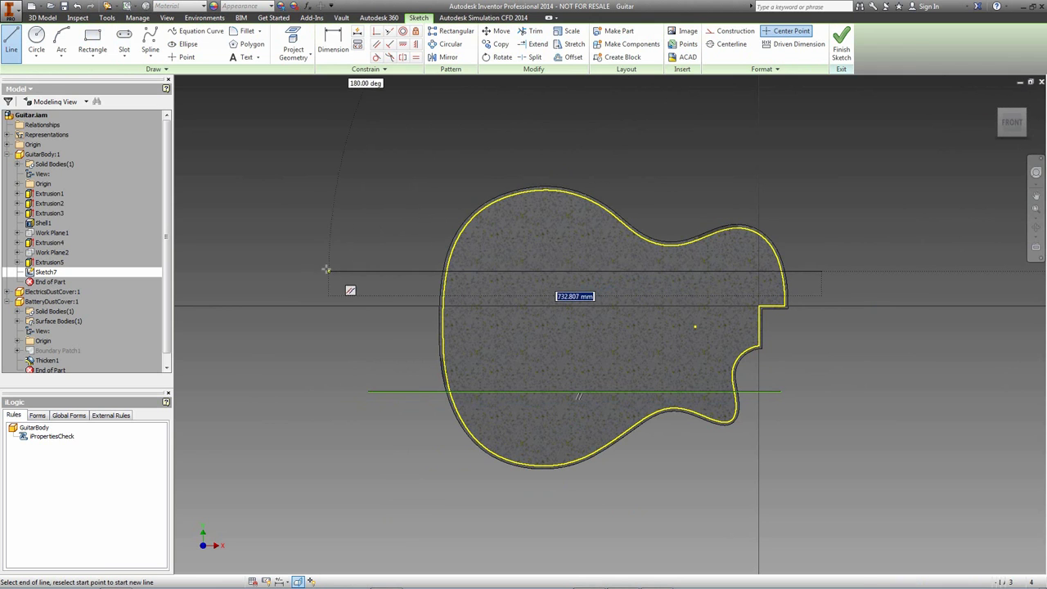
click(325, 274)
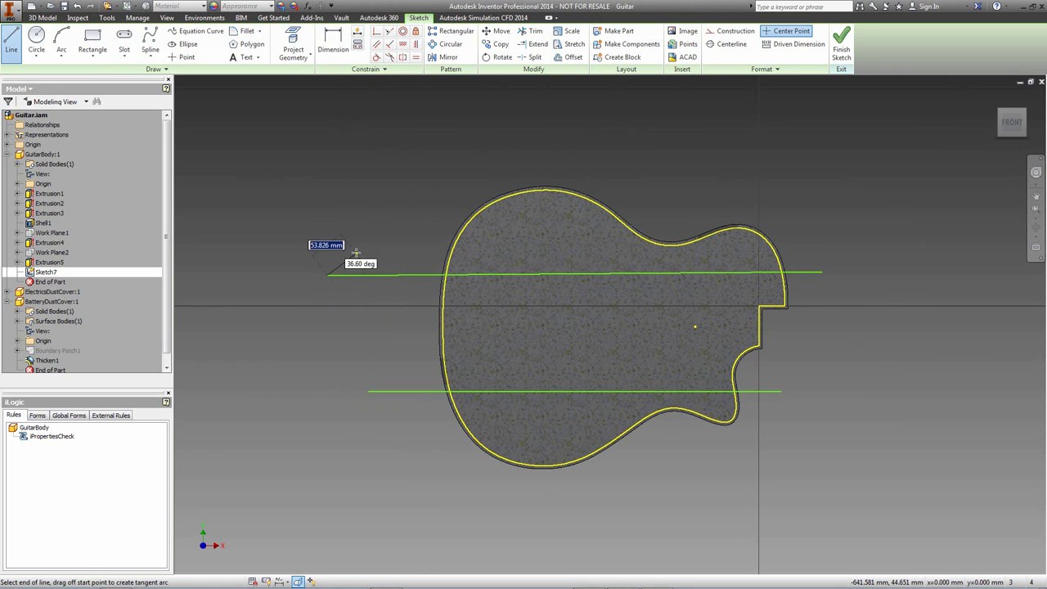
key(Escape)
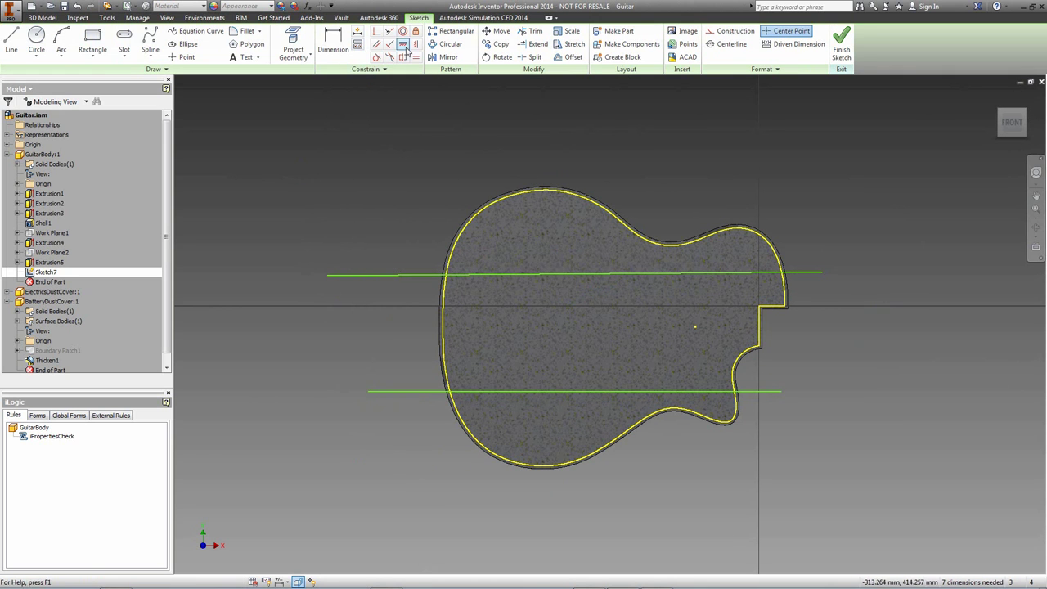
click(431, 276)
right_click(323, 163)
click(364, 164)
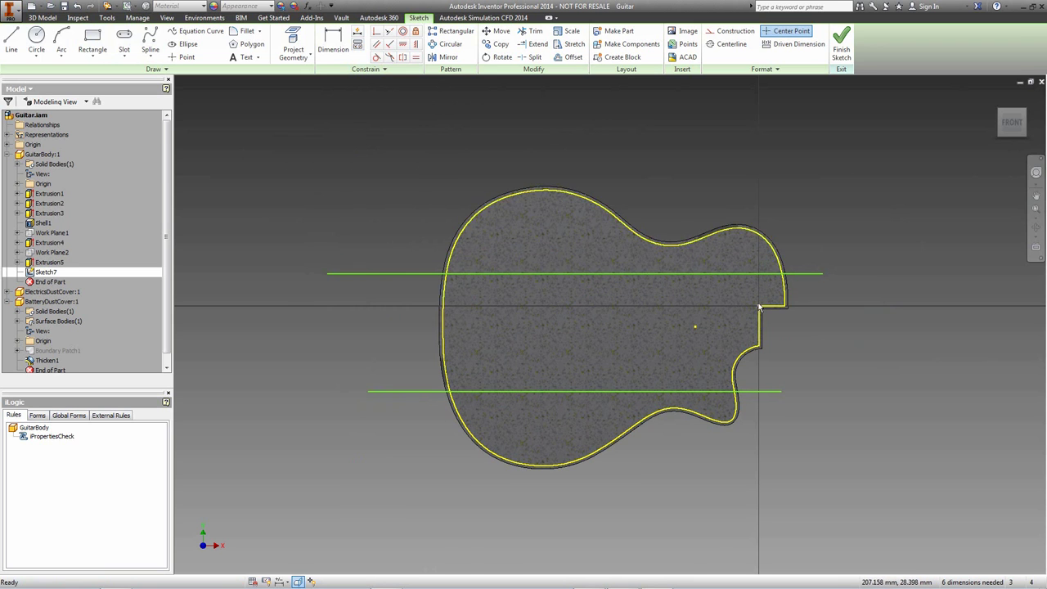
Try a diagonal line and a vertical line across the body, each ending on the body outline.
click(12, 45)
click(464, 423)
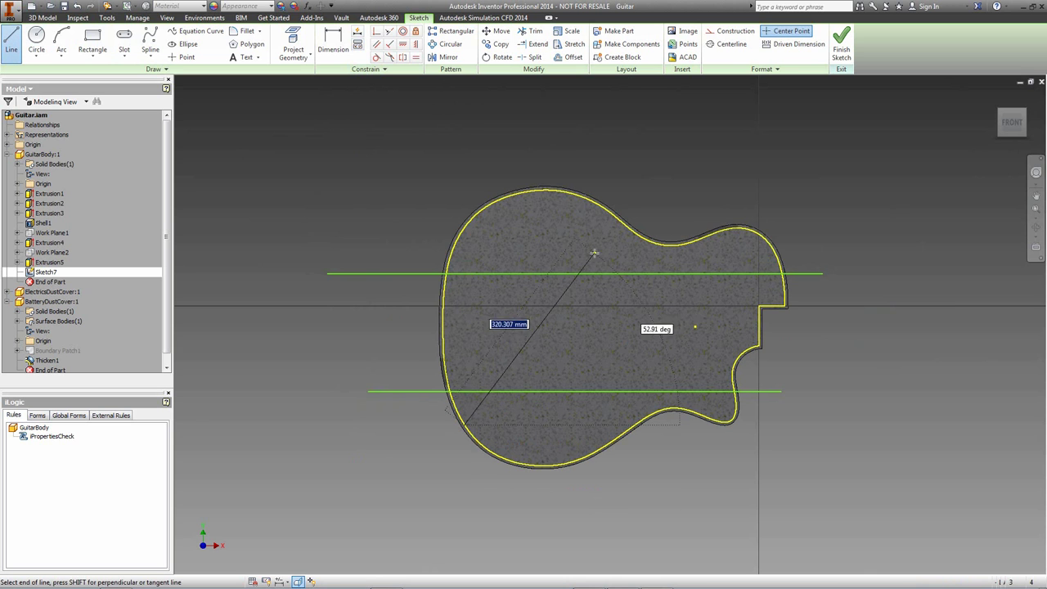
double_click(610, 211)
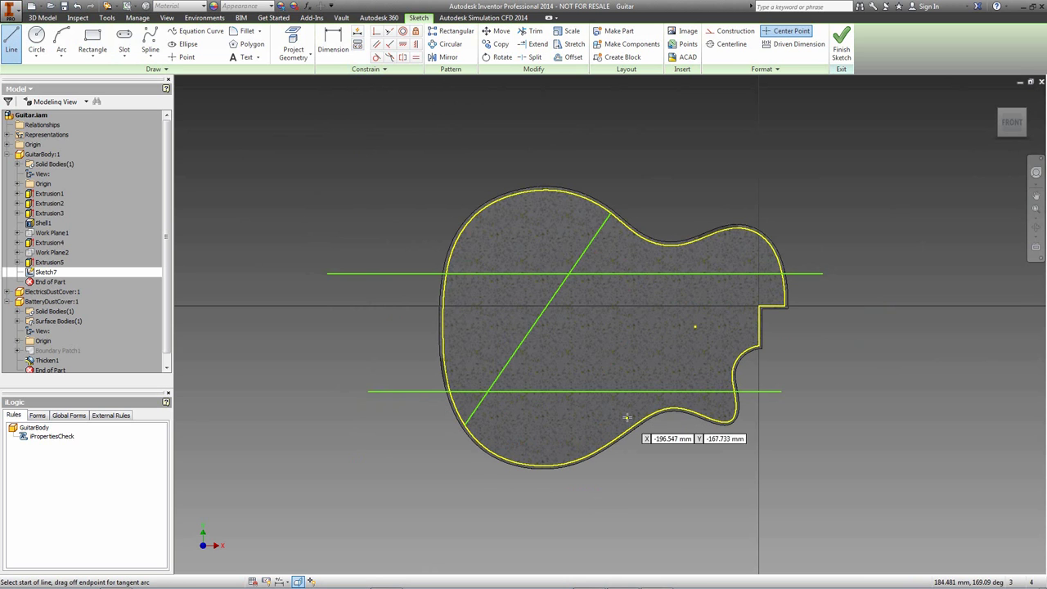
click(667, 407)
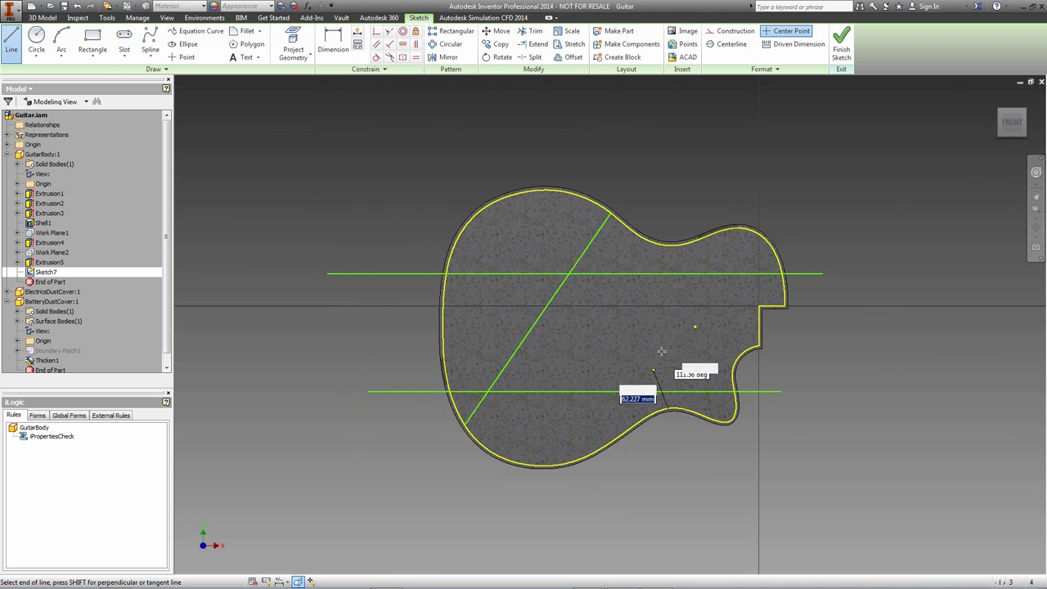
double_click(669, 243)
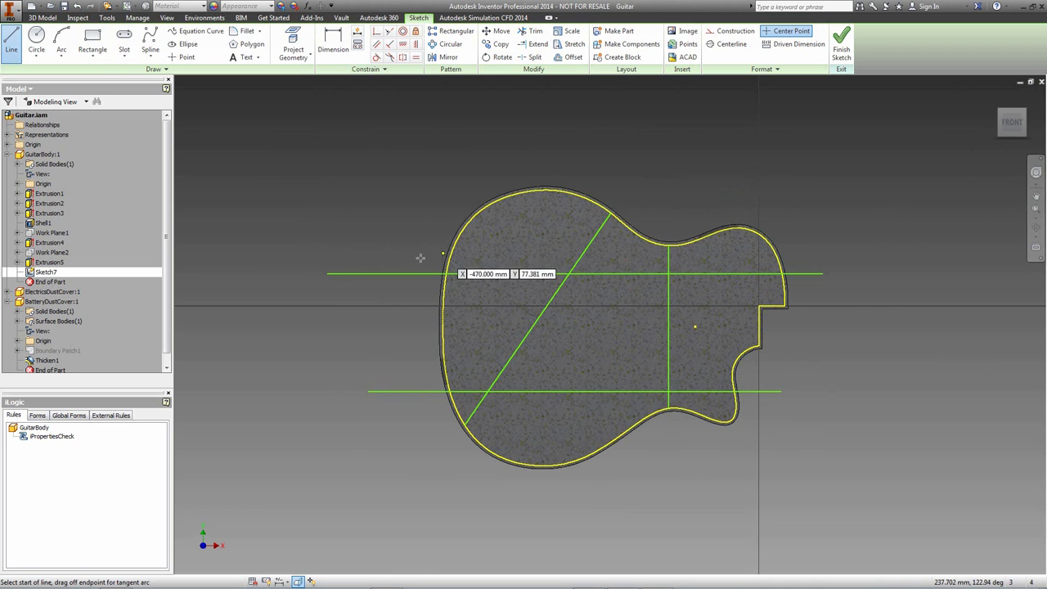
right_click(664, 103)
click(714, 104)
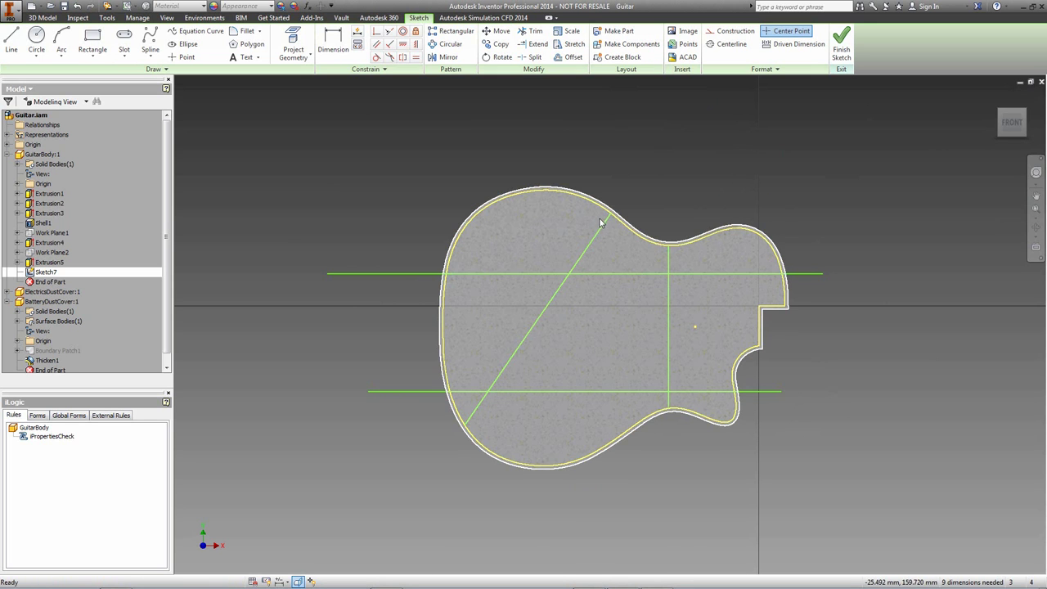
Draw a diagonal line across the wide end of the body, crossing the line opposite the cutaway and overshooting the outline at both ends.
key(l)
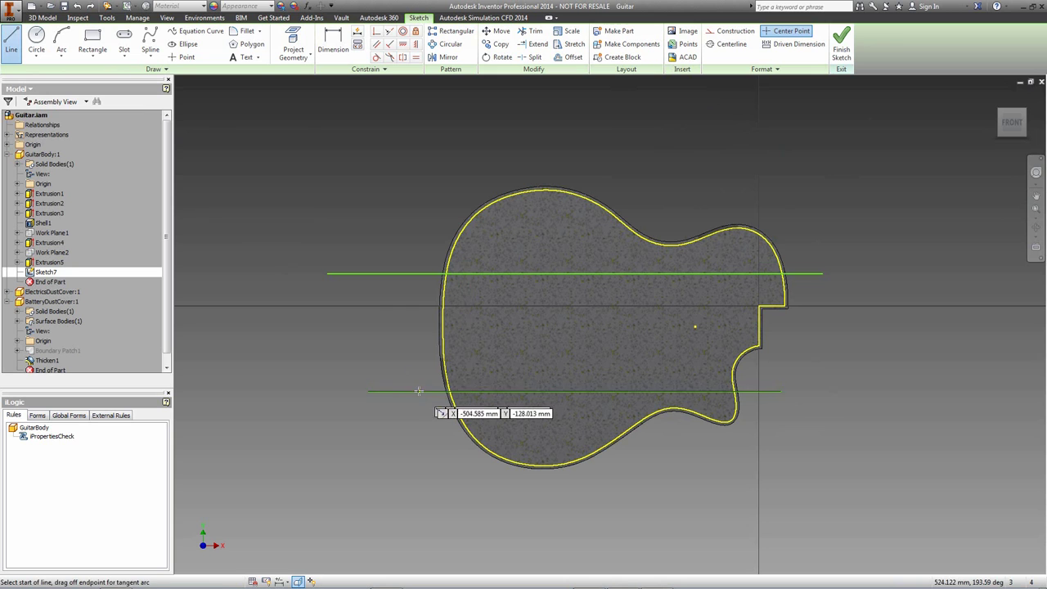
click(424, 363)
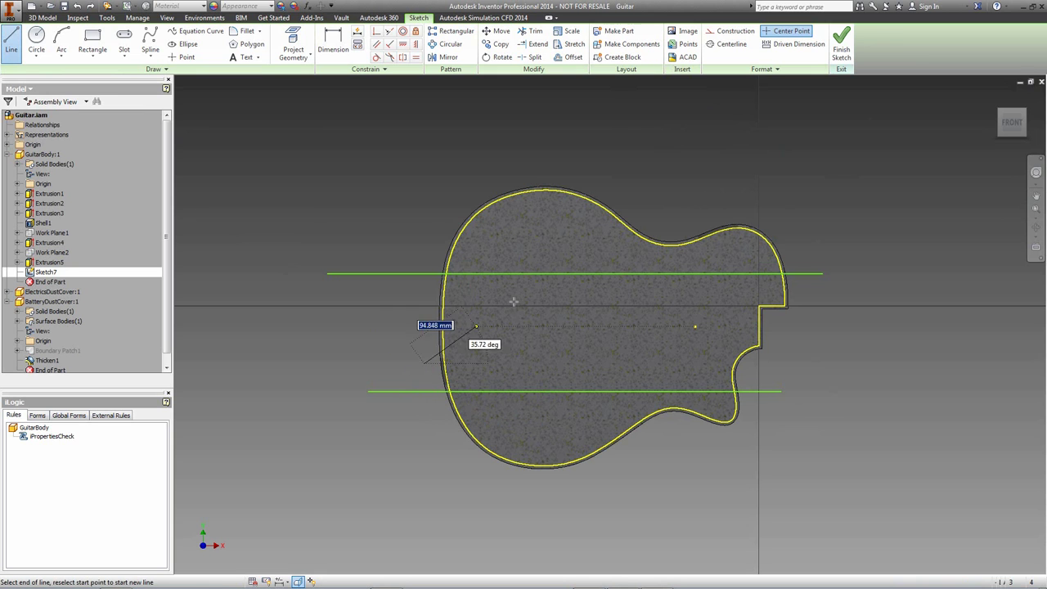
click(654, 191)
right_click(654, 191)
click(694, 164)
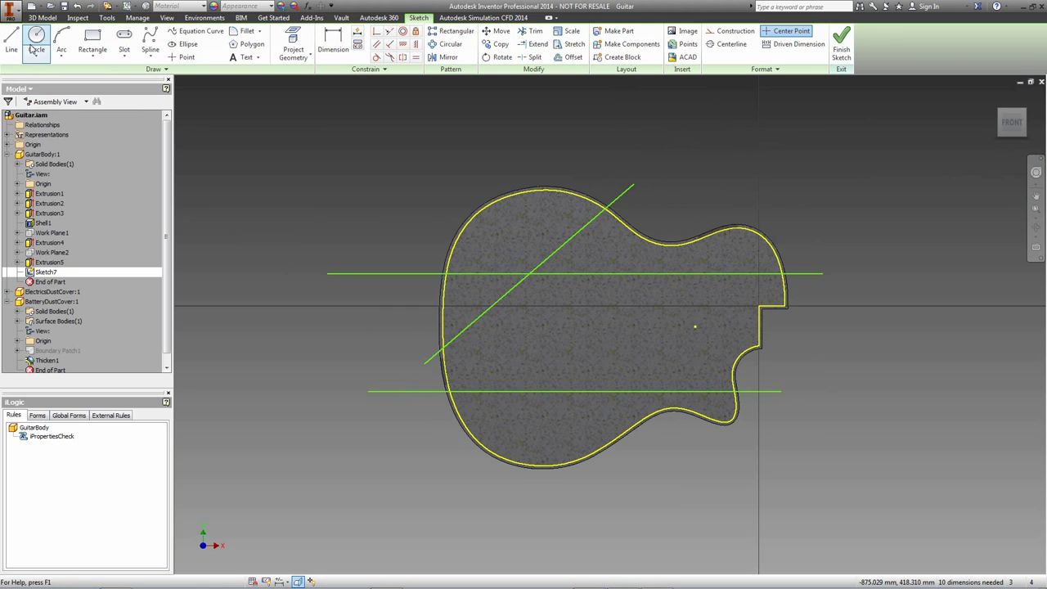
Draw a second diagonal line about 615 mm long at about 47° across the neck side, crossing both horizontal lines and overshooting the outline.
click(547, 494)
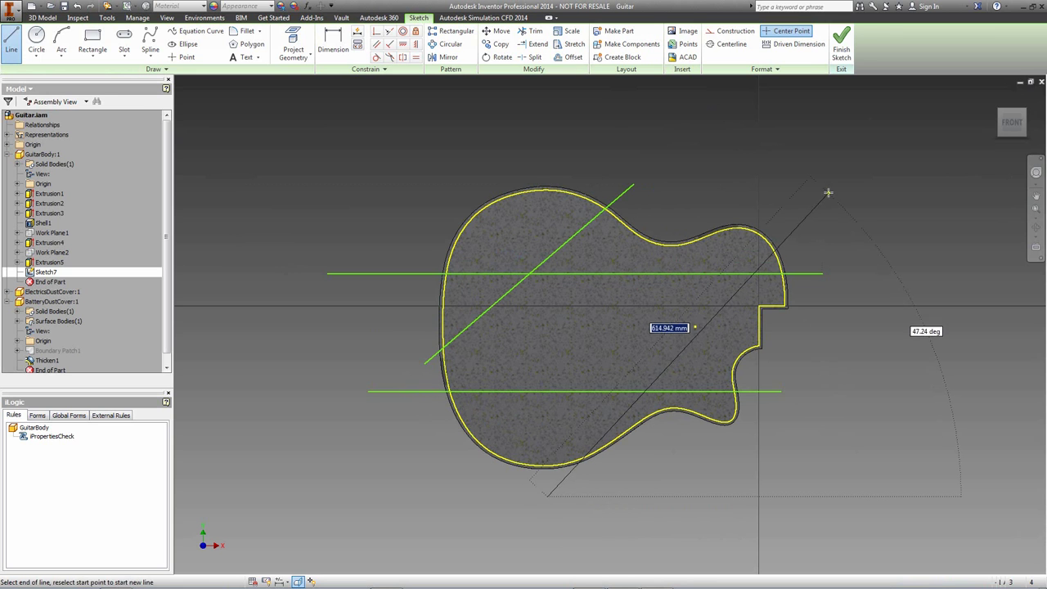
click(826, 194)
right_click(826, 194)
click(979, 222)
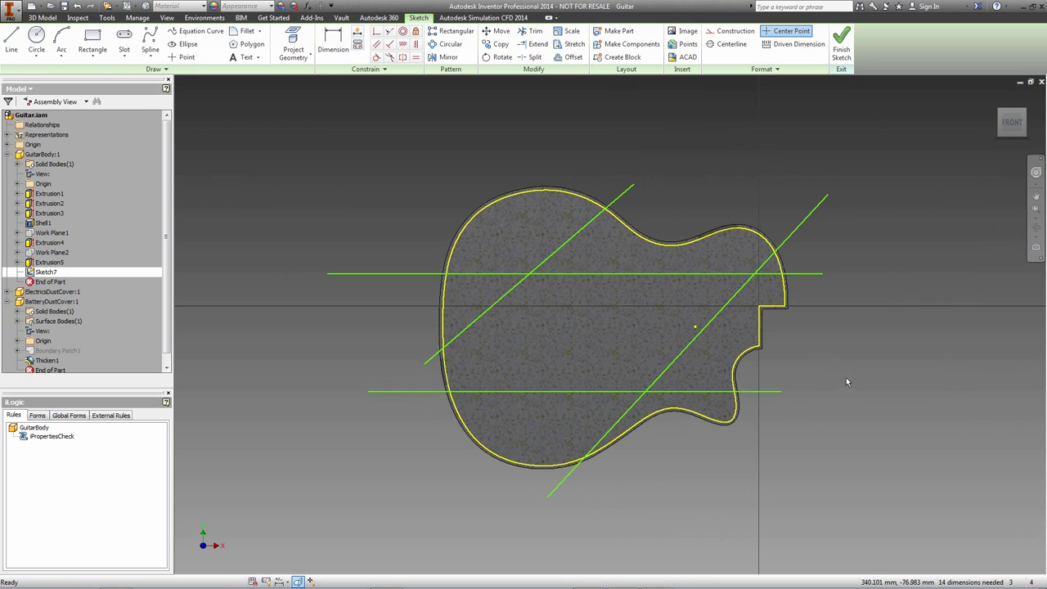
Finish the sketch and set up a finite rib parallel to the sketch plane, using all four sketch lines as its profile.
click(840, 40)
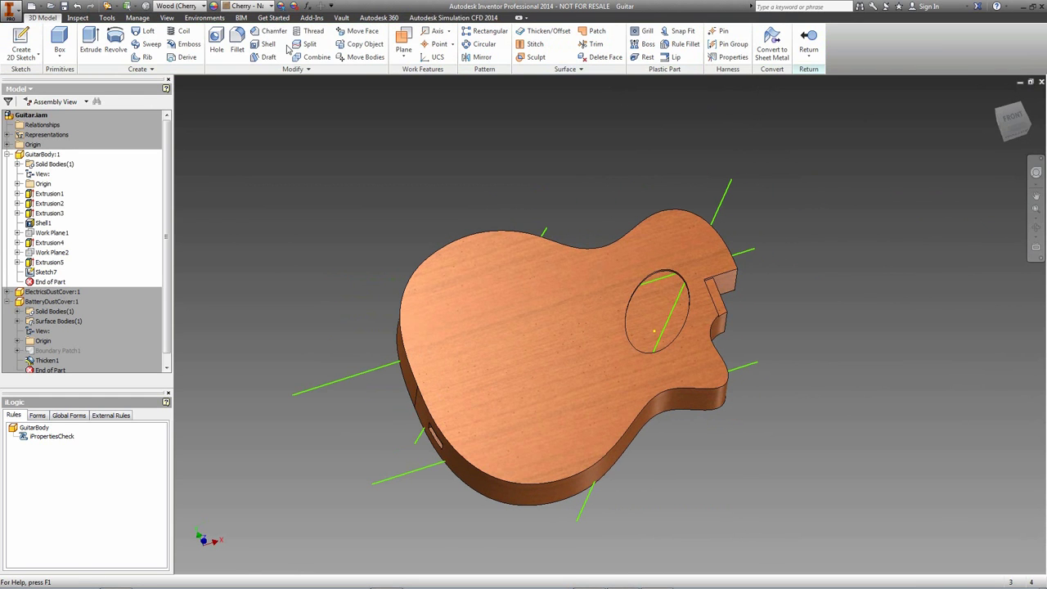
click(146, 57)
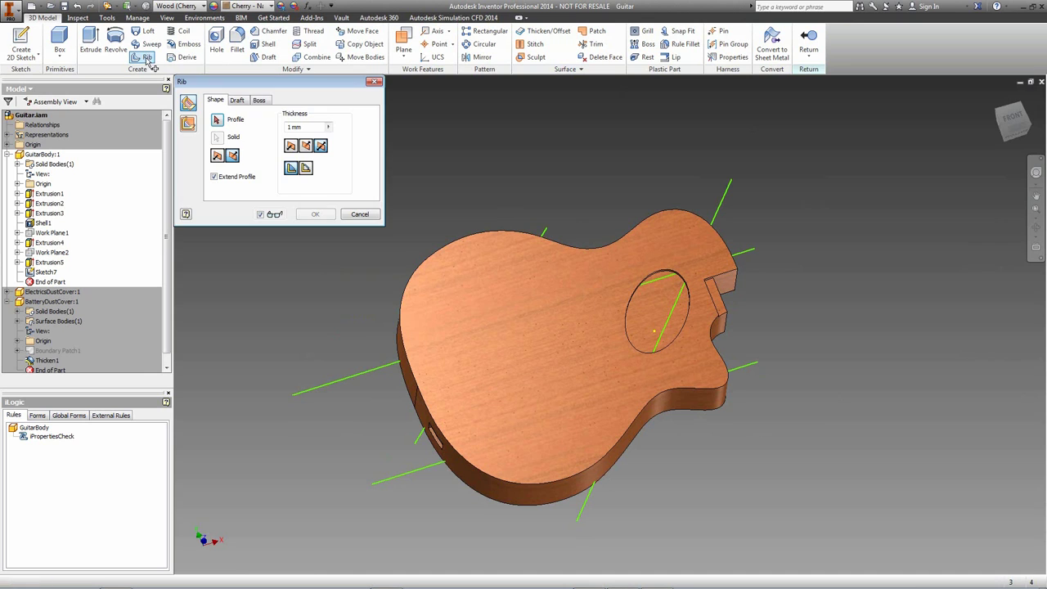
click(188, 125)
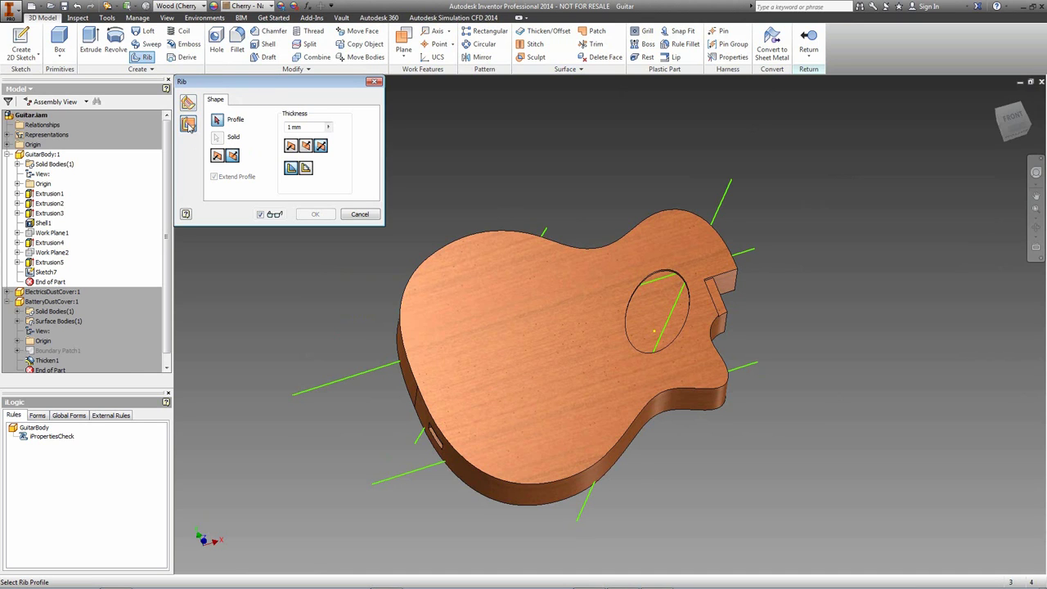
click(305, 169)
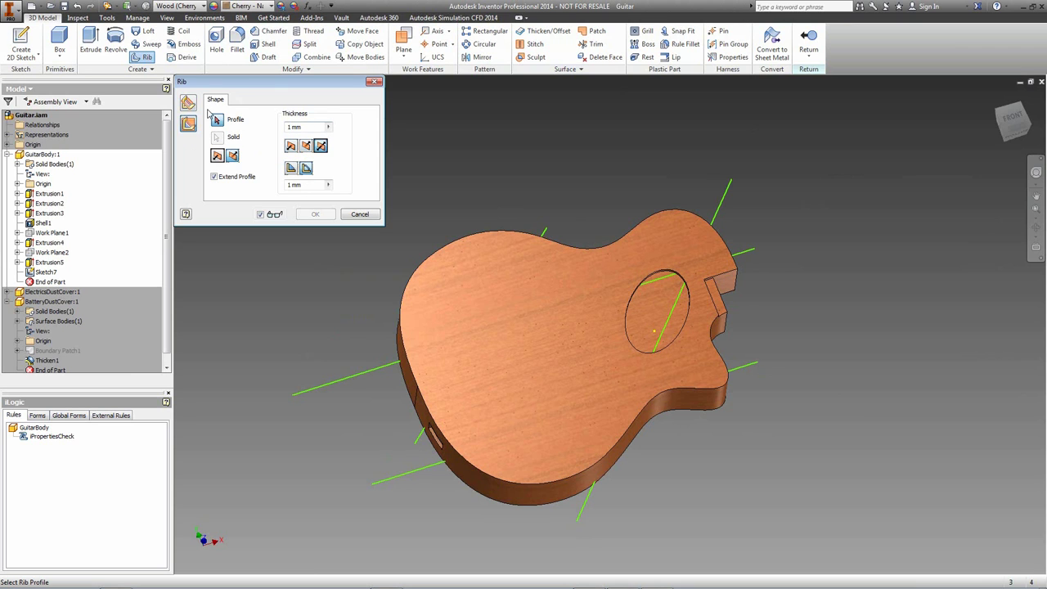
click(402, 367)
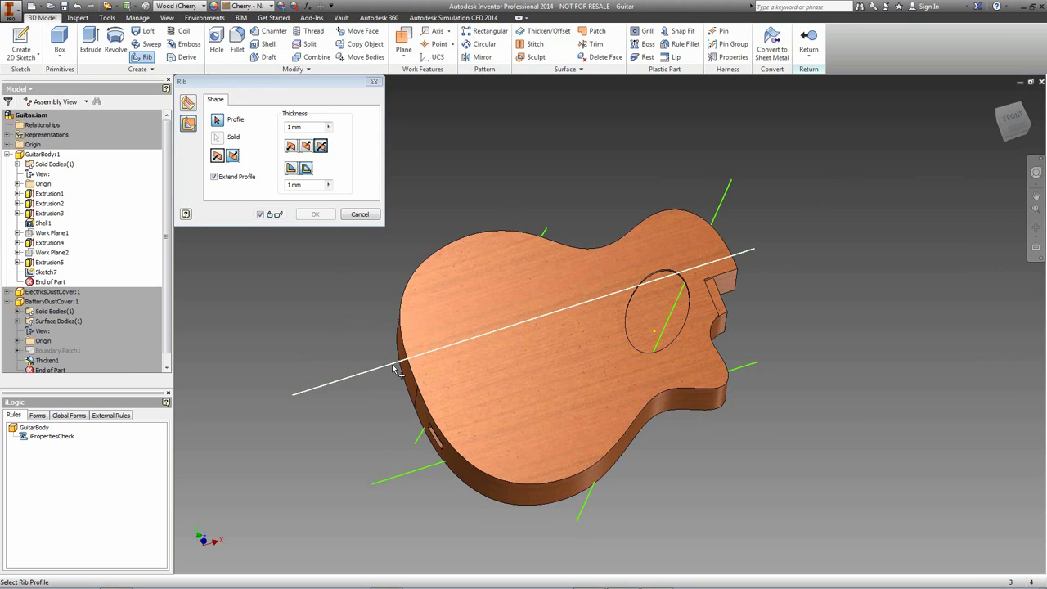
click(421, 434)
click(421, 472)
click(578, 514)
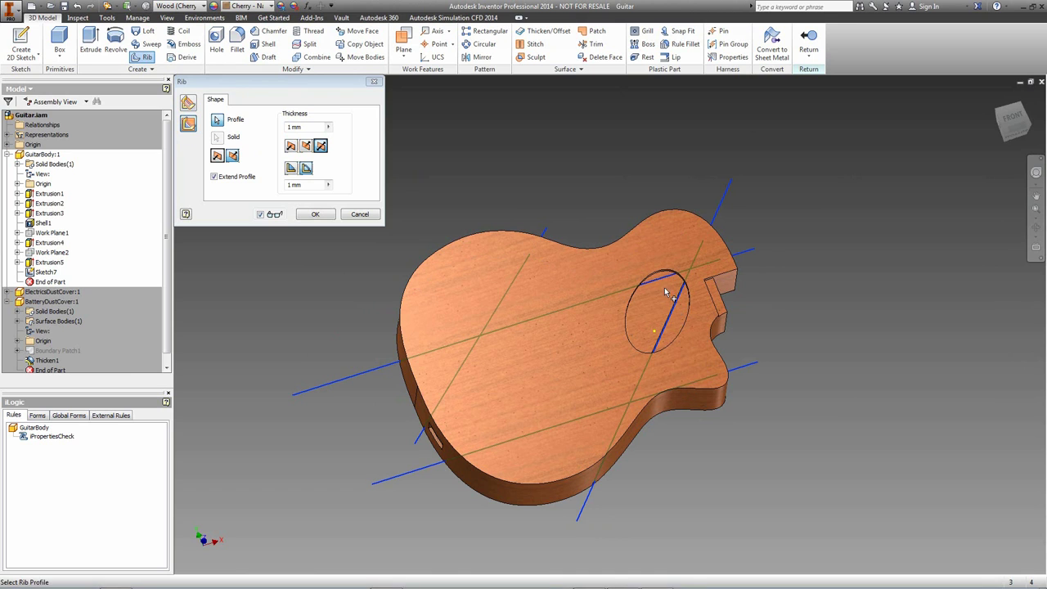
Create the ribs with a 5 mm thickness and 10 mm extent, and return to the assembly.
click(317, 125)
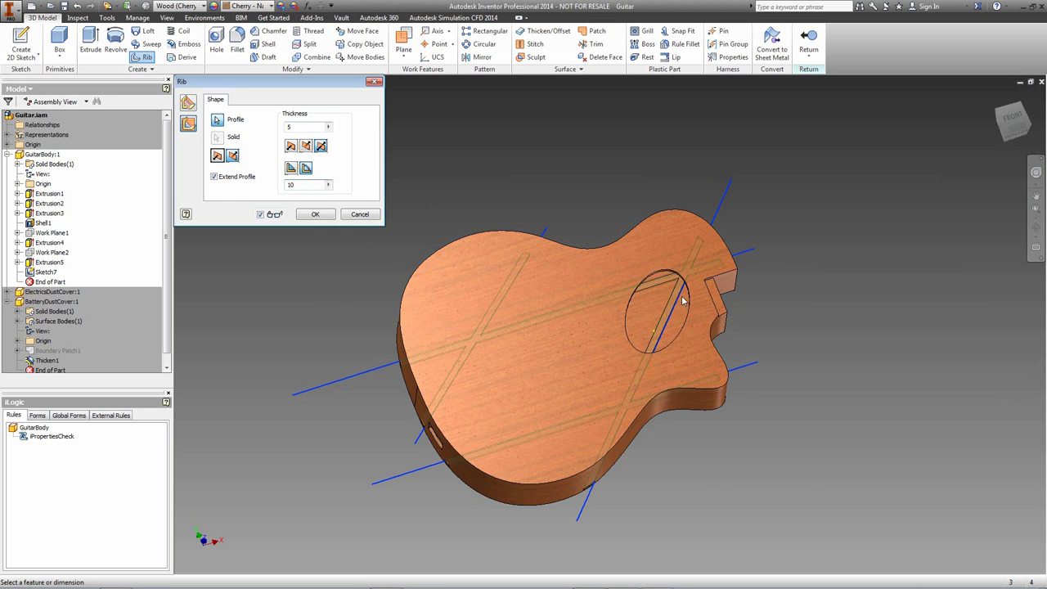
shift+middle_drag(686, 318, 572, 270)
click(324, 214)
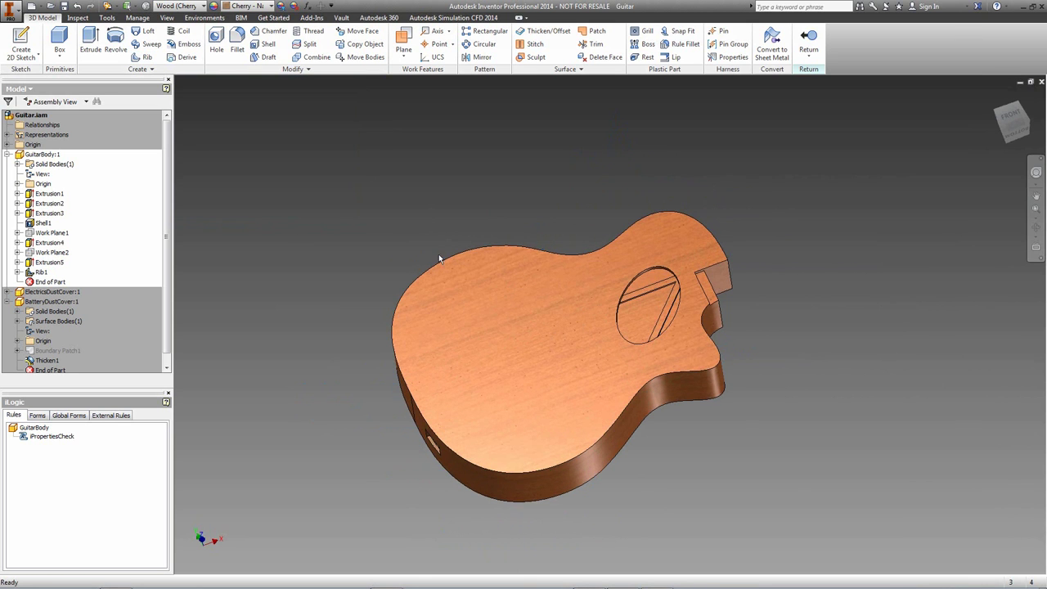
shift+middle_drag(584, 303, 701, 326)
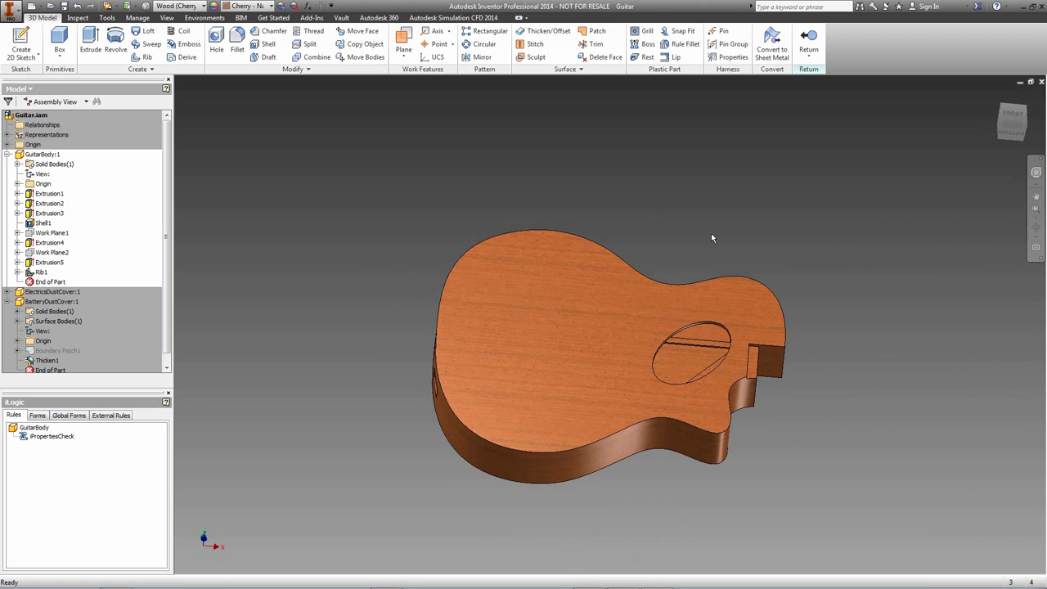
click(808, 41)
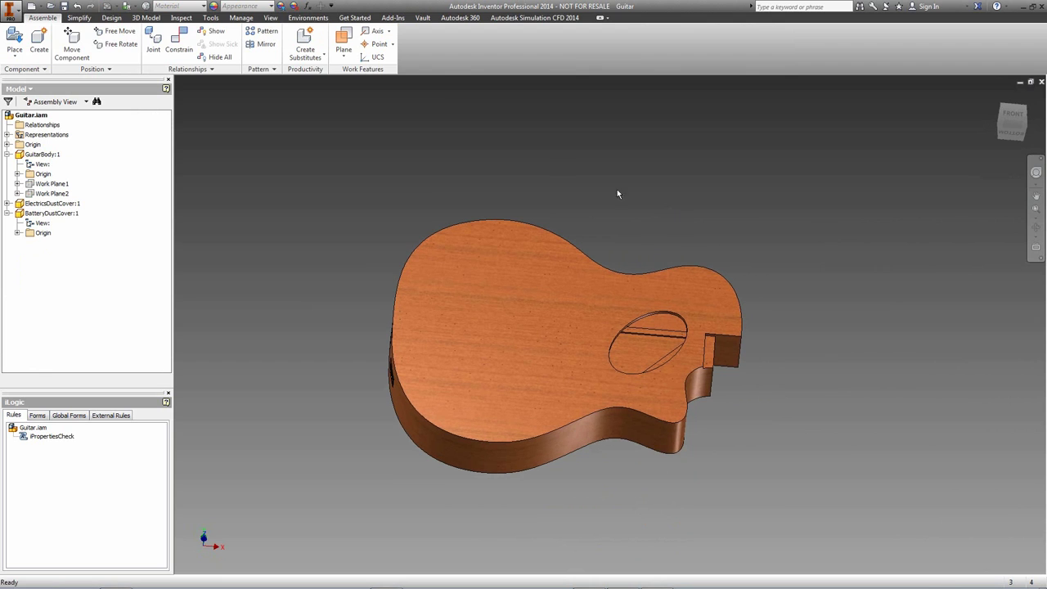
Create a new in-place part named GuitarBridge from the Standard.ipt template, placing it in the empty space beside the body.
click(39, 45)
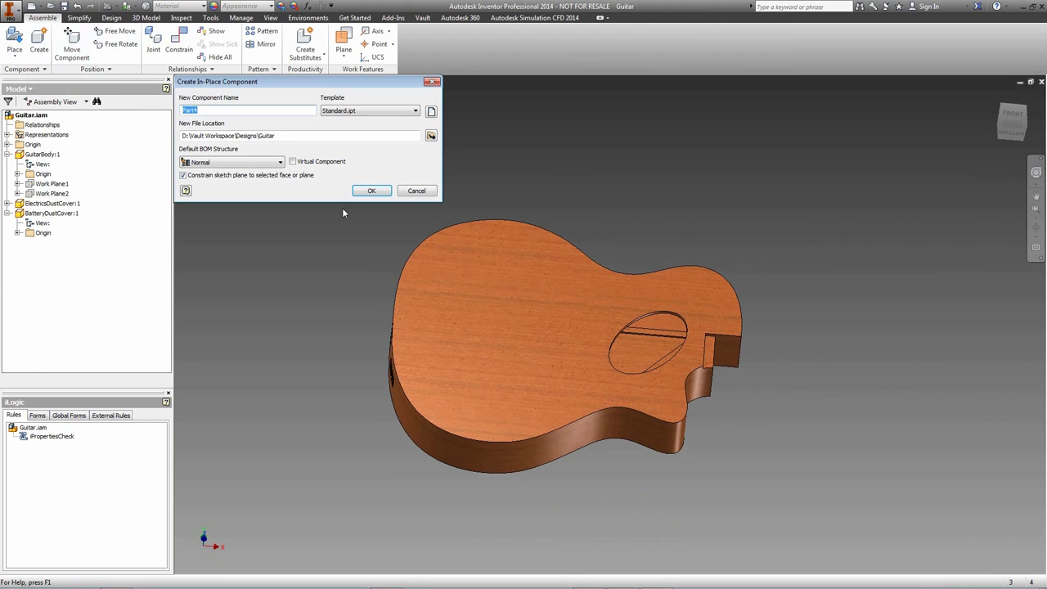
text(GuitarBridge)
key(Return)
scroll(347, 211, down, 2)
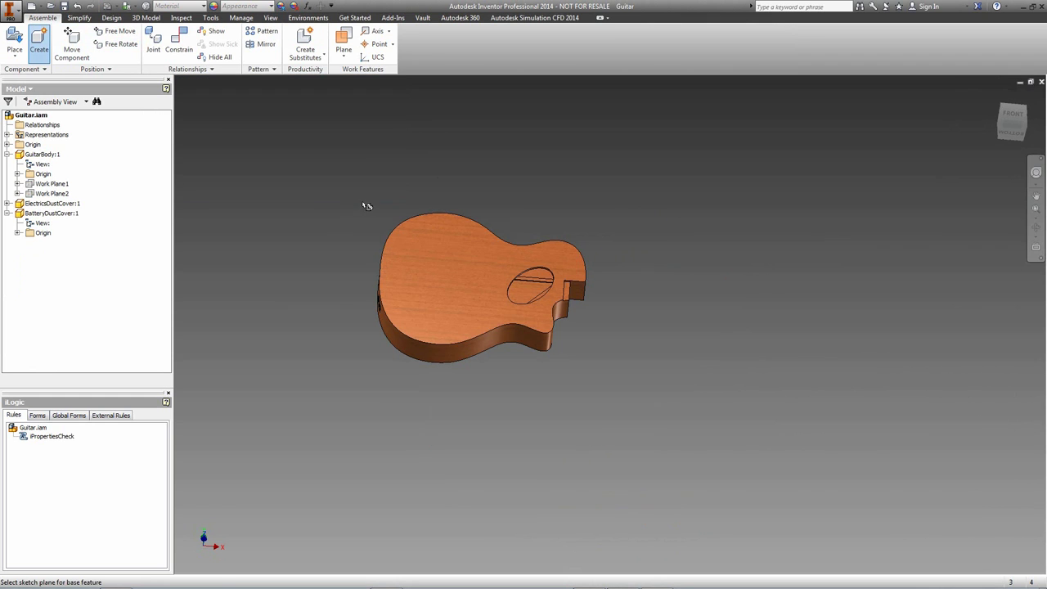
click(315, 269)
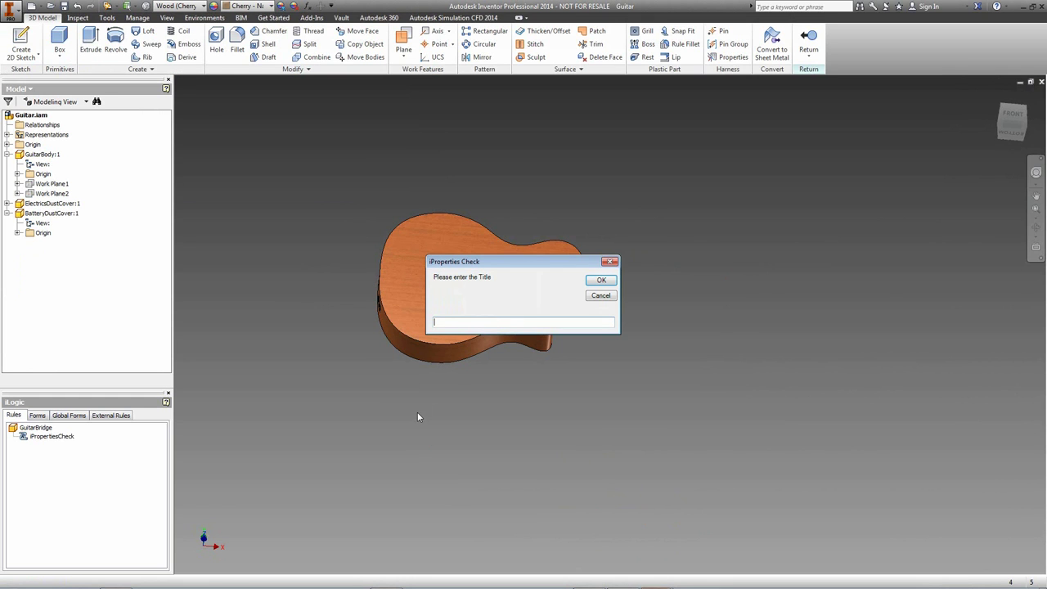
Fill in the iProperties prompts with the title GuitarBridge, followed by GUI-BRIDG, Guitar bridge and Guitar.
text(GuitarBridge)
key(Return)
text(GUI-BRID)
text(G)
key(Return)
text(Guitar bridg)
key(Return)
text(Guitar)
key(Return)
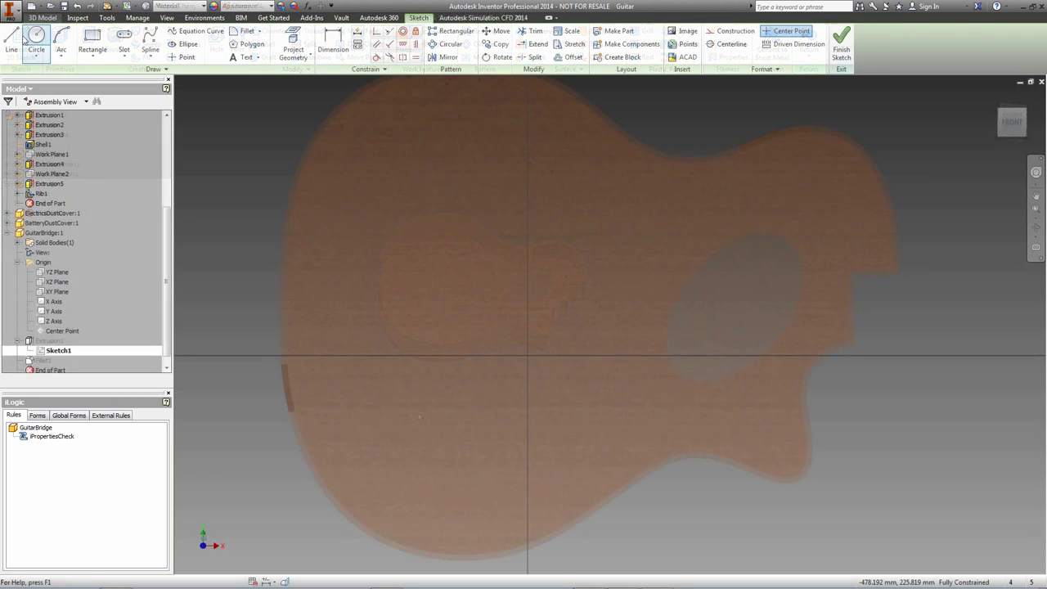
Sketch a closed vertical slot for the bridge over the wide part of the body, with straight sides about 60 mm long and tangent arc ends.
click(123, 39)
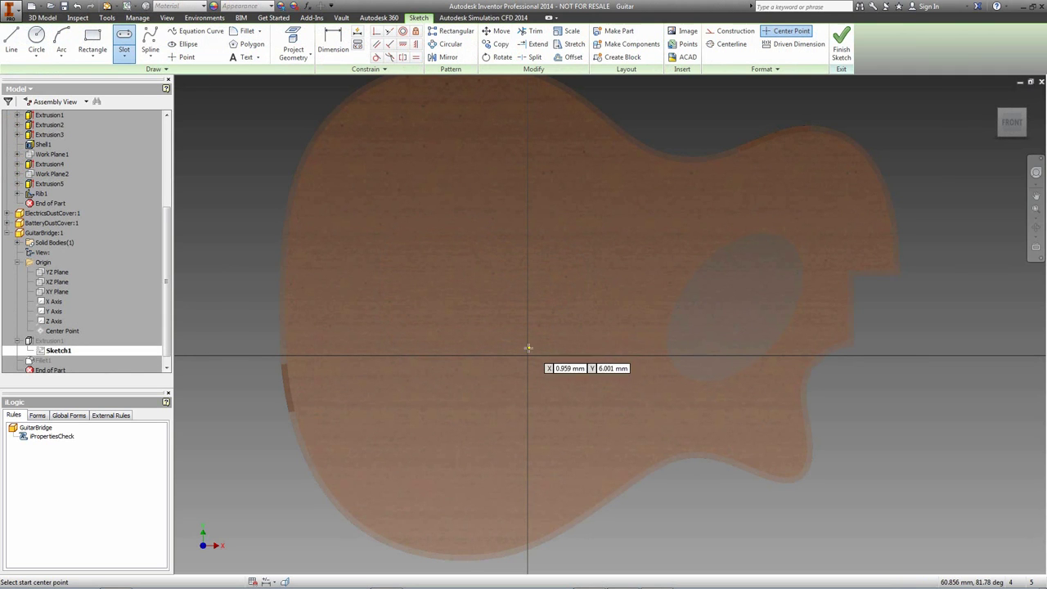
key(l)
click(449, 320)
mouse_move(449, 247)
mouse_down()
mouse_move(450, 222)
mouse_move(472, 245)
mouse_up()
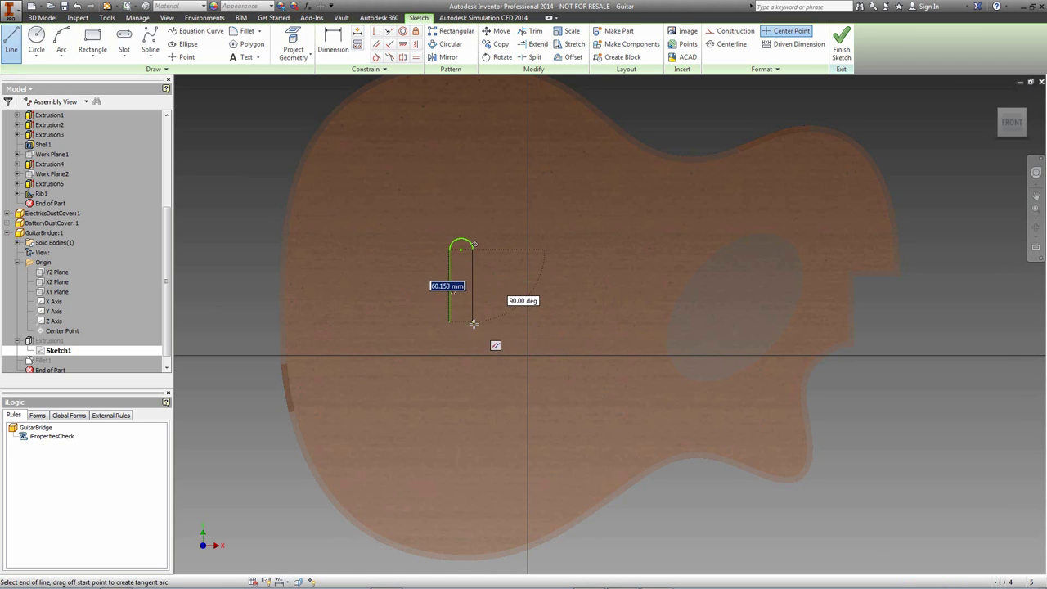
double_click(473, 322)
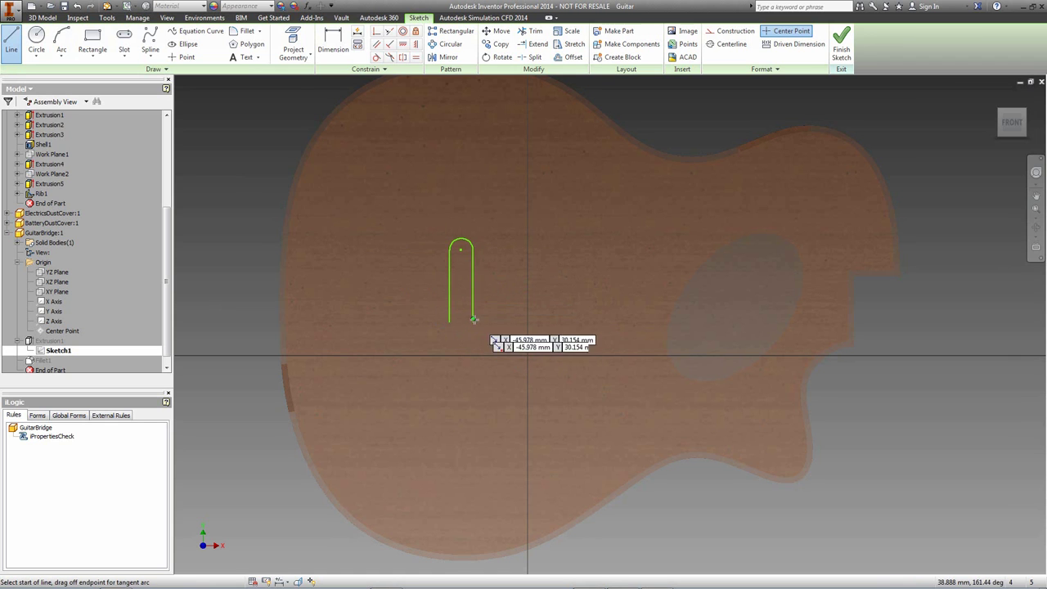
drag(473, 320, 448, 321)
Dimension the distance between the slot's two arc centres as 90 mm.
key(d)
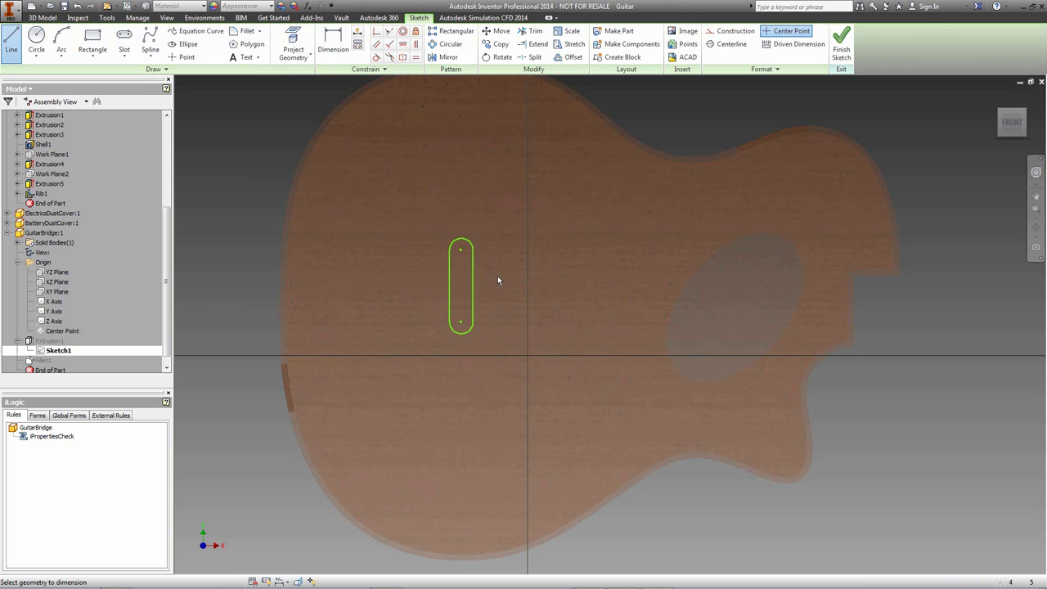
click(461, 249)
click(460, 322)
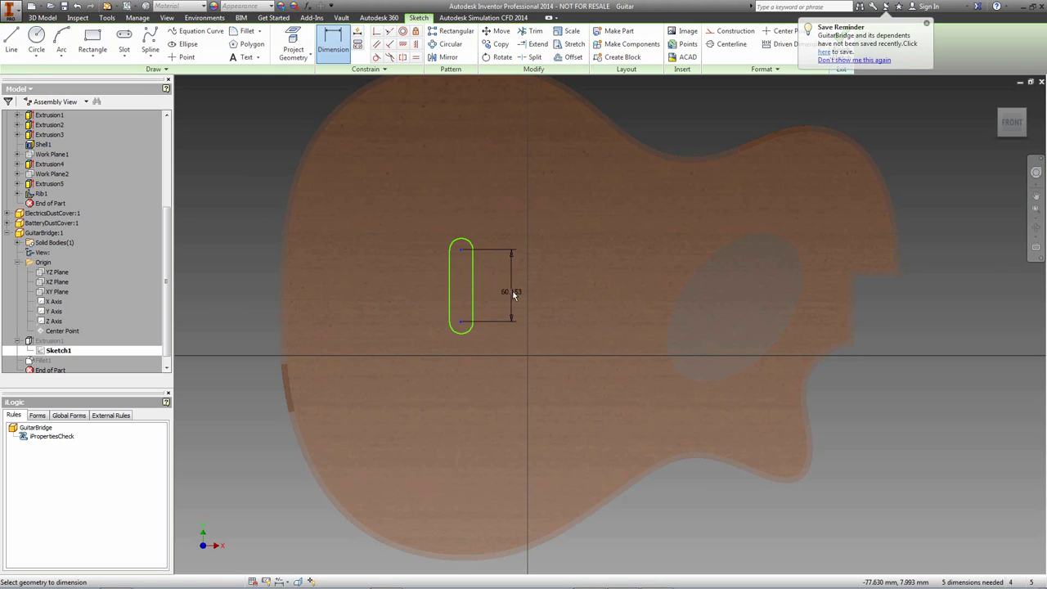
click(515, 290)
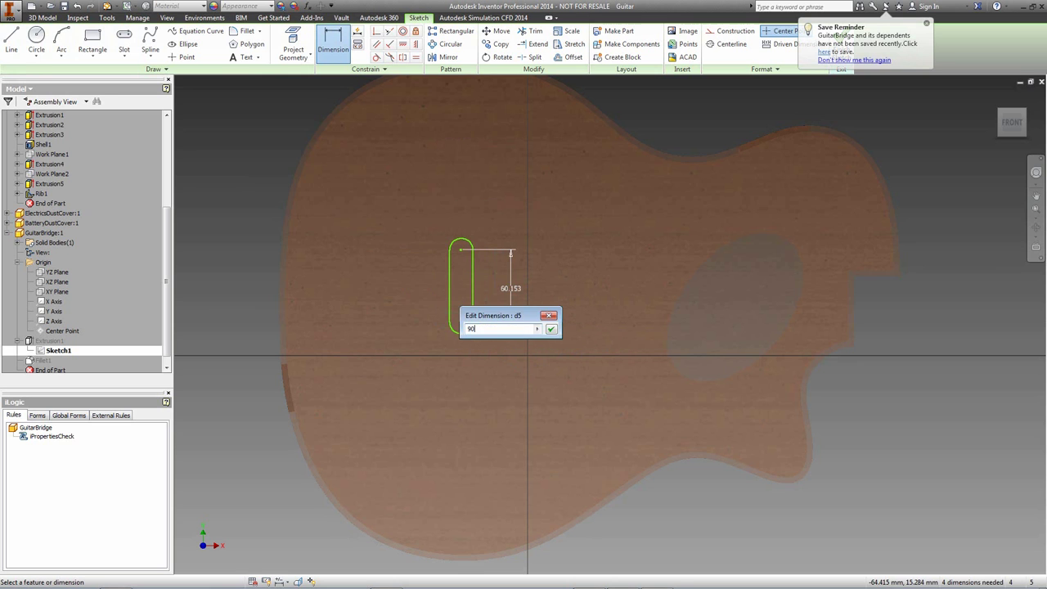
key(Return)
Dimension the width between the slot's two straight sides as 20 mm.
click(479, 278)
click(444, 285)
click(460, 288)
text(2)
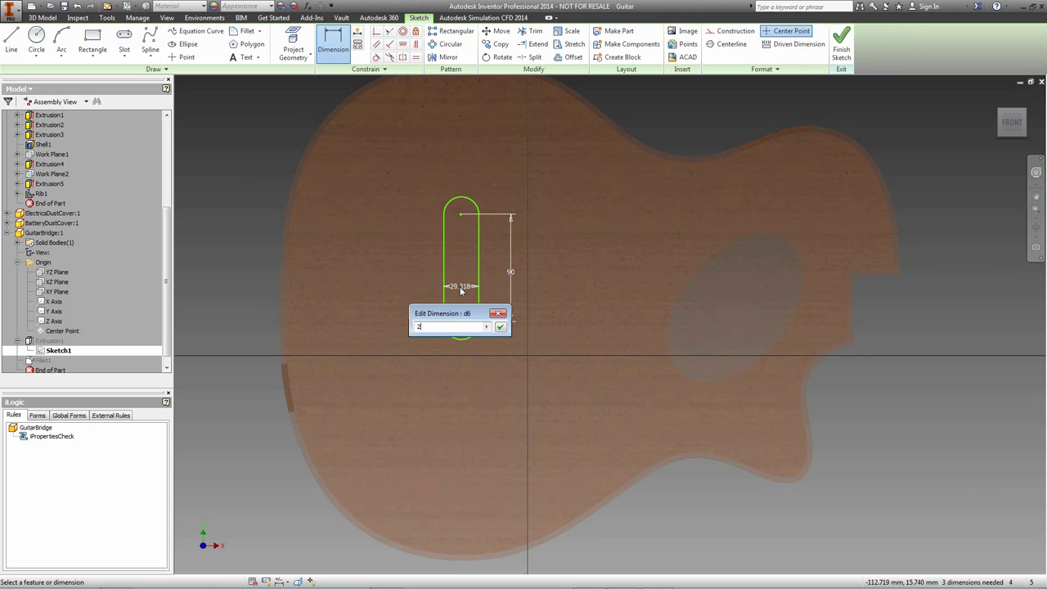
text(0)
key(Return)
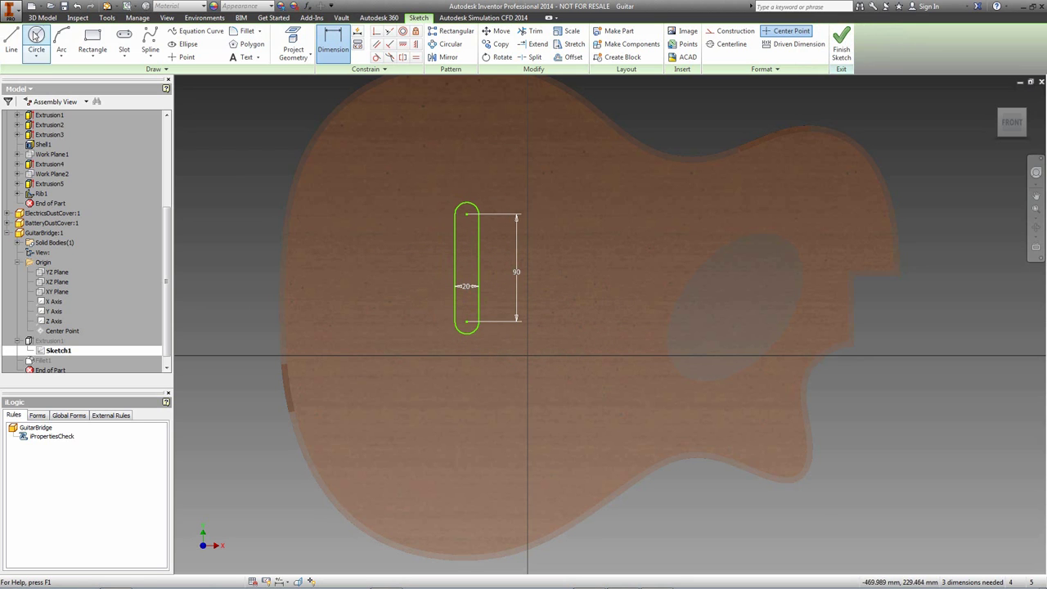
click(11, 41)
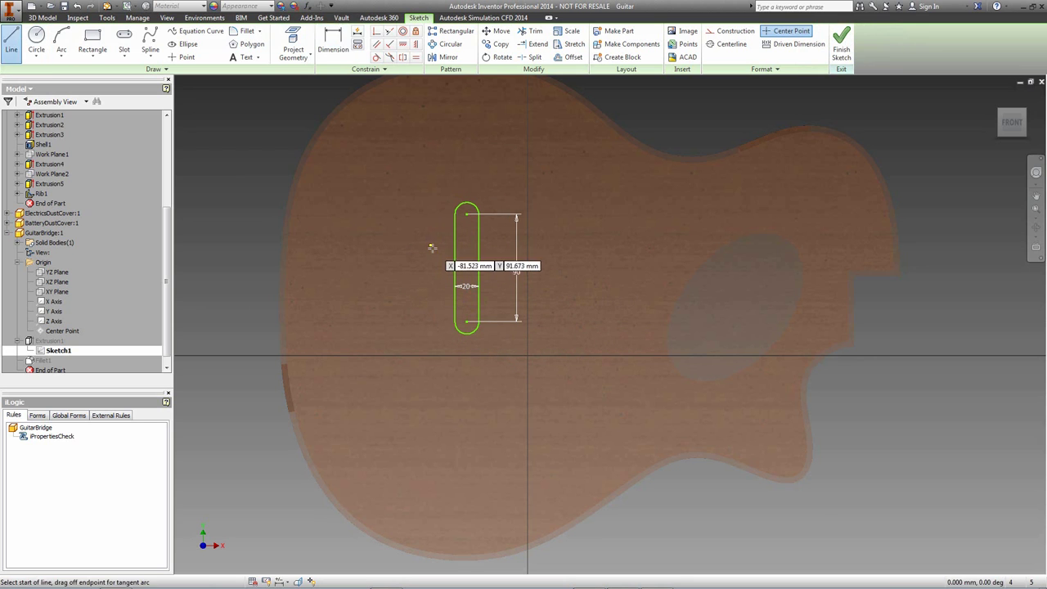
click(414, 45)
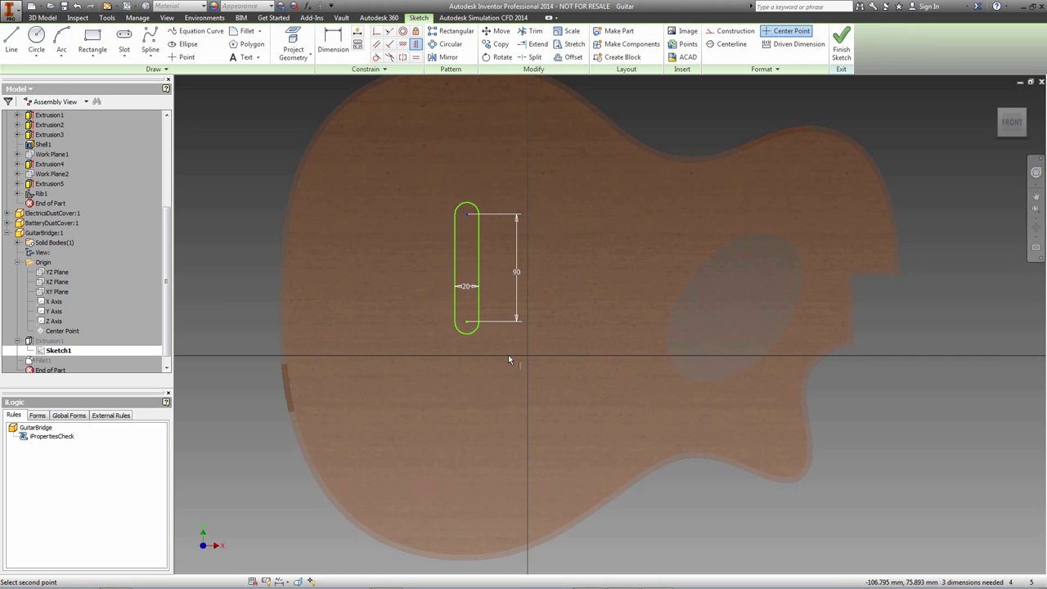
key(Escape)
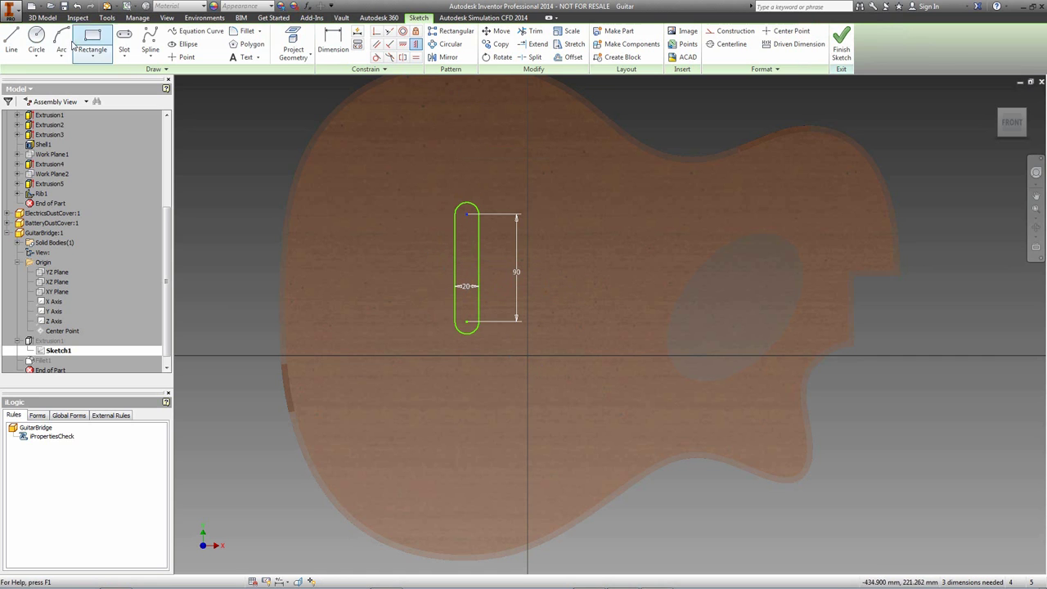
Place a fixed centre point at the sketch origin, centre the slot on it horizontally and vertically, and finish the sketch.
click(170, 57)
click(527, 356)
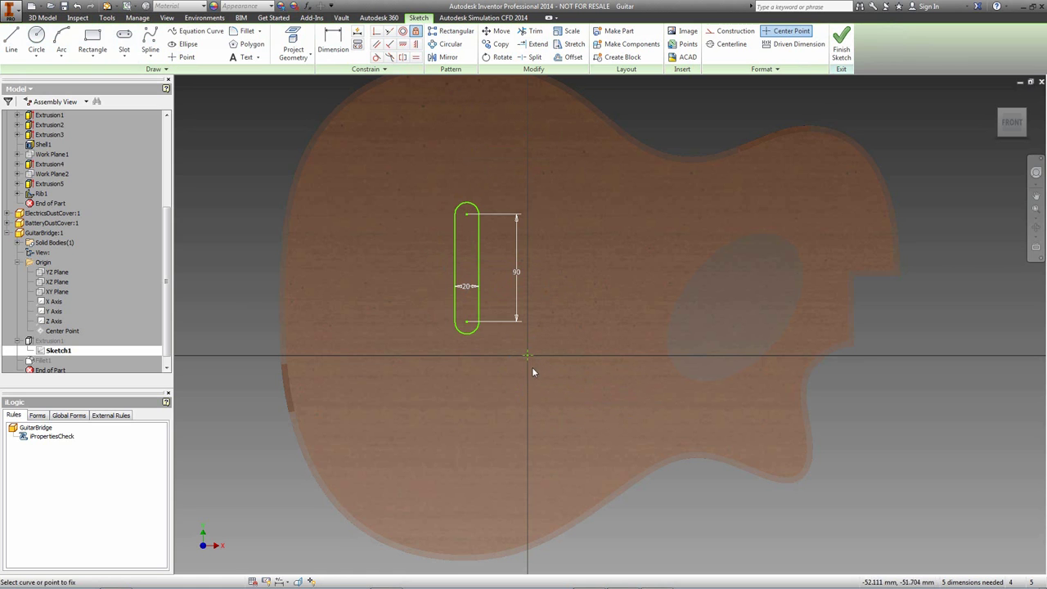
click(416, 43)
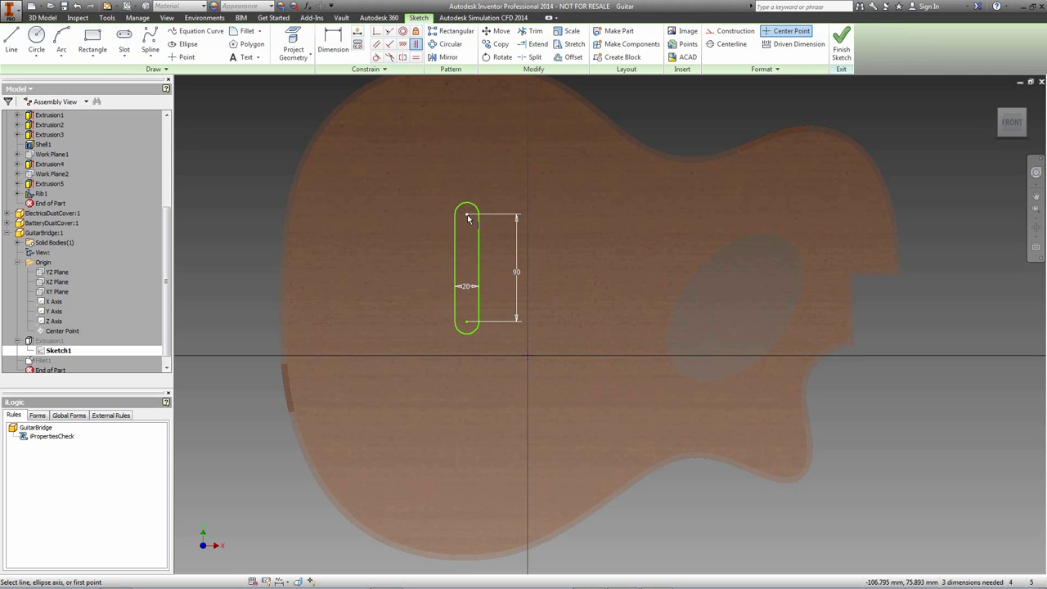
click(528, 356)
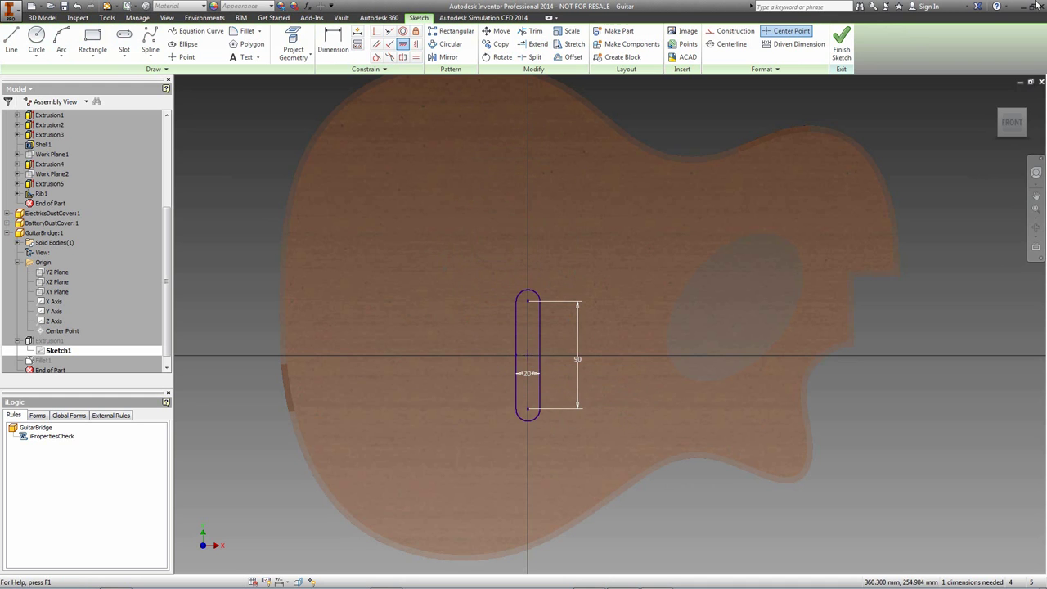
click(842, 45)
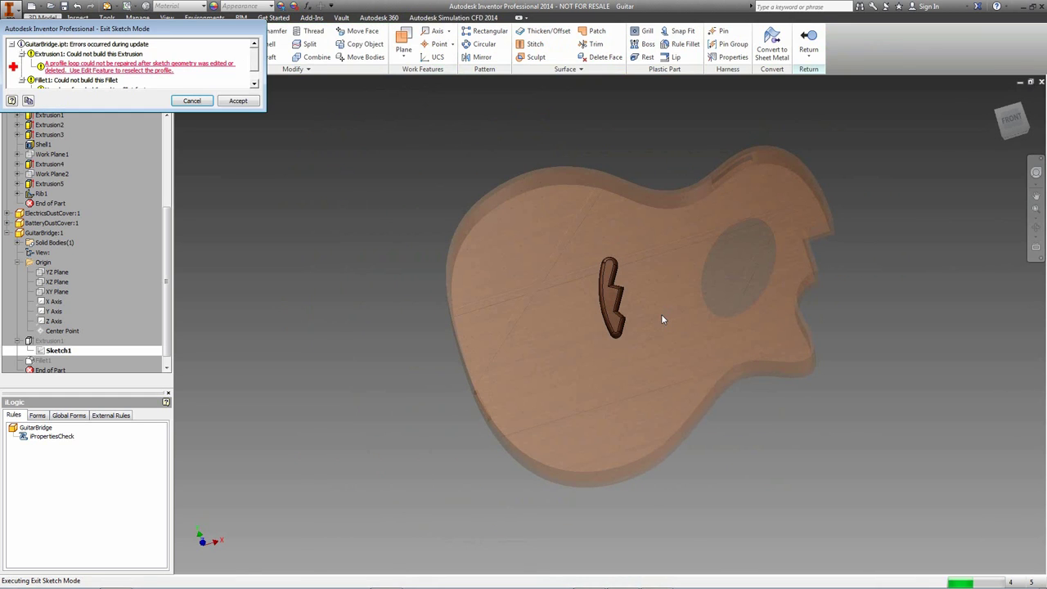
click(237, 100)
Rebuild the bridge extrusion by reselecting the slot as its profile, with the 10 mm distance.
double_click(57, 340)
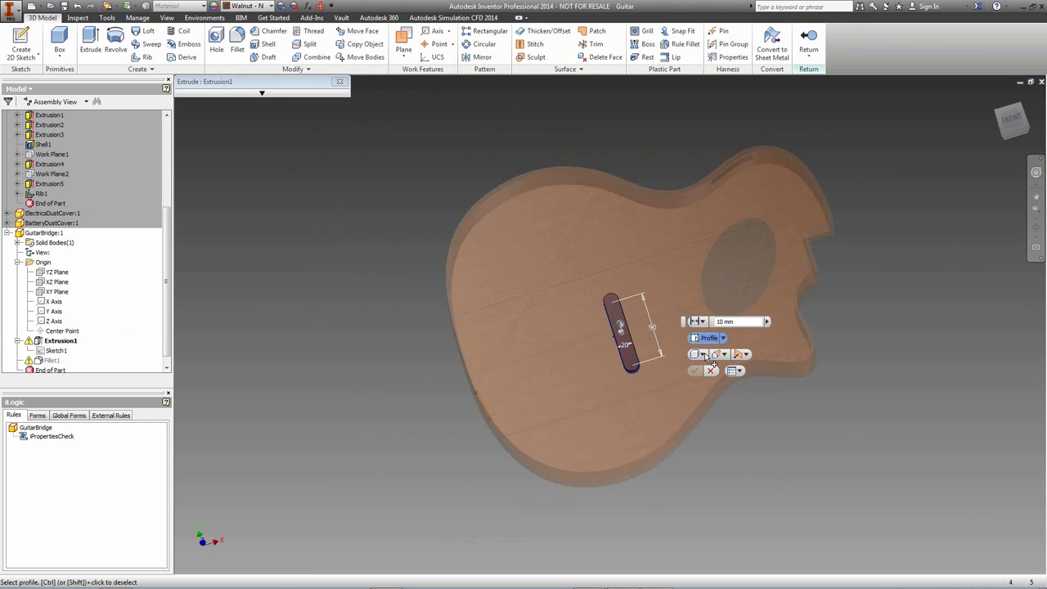
click(693, 370)
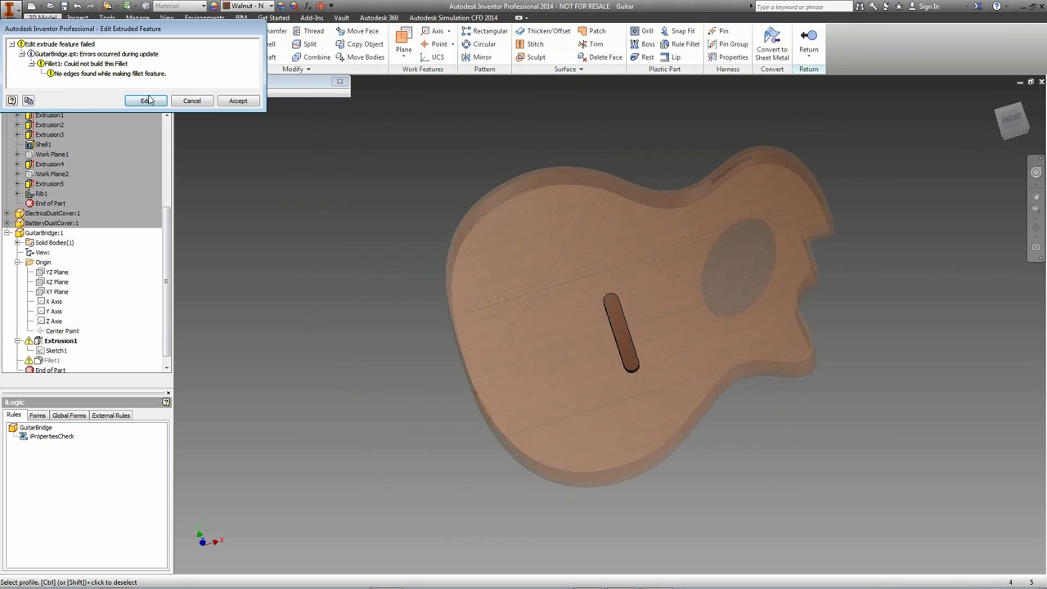
click(147, 101)
click(642, 315)
click(238, 100)
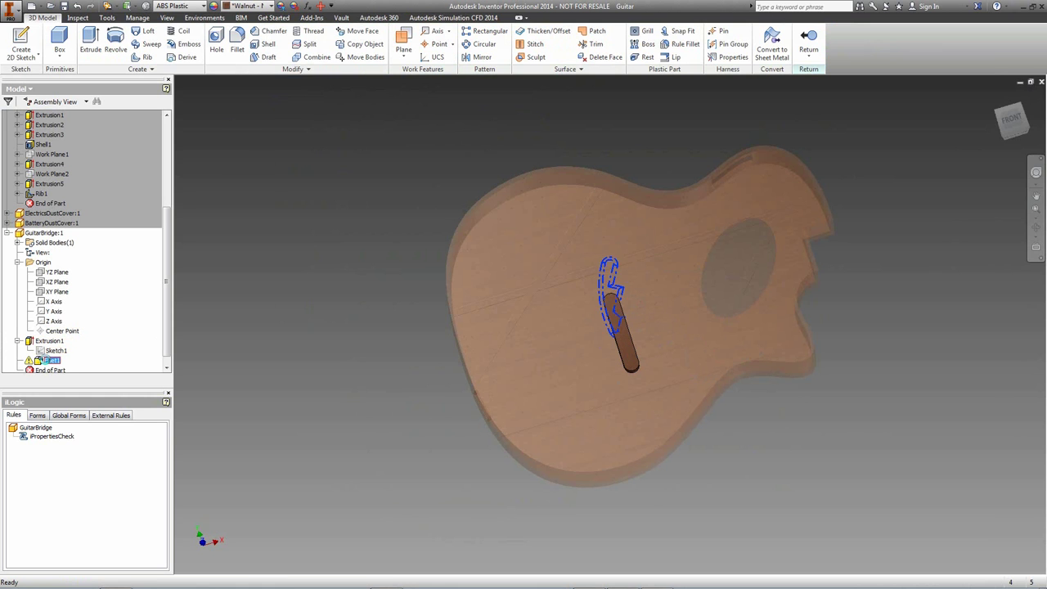
Repair the bridge's 5 mm fillet by reselecting the slot's outer edge loop, and return to the assembly.
double_click(619, 327)
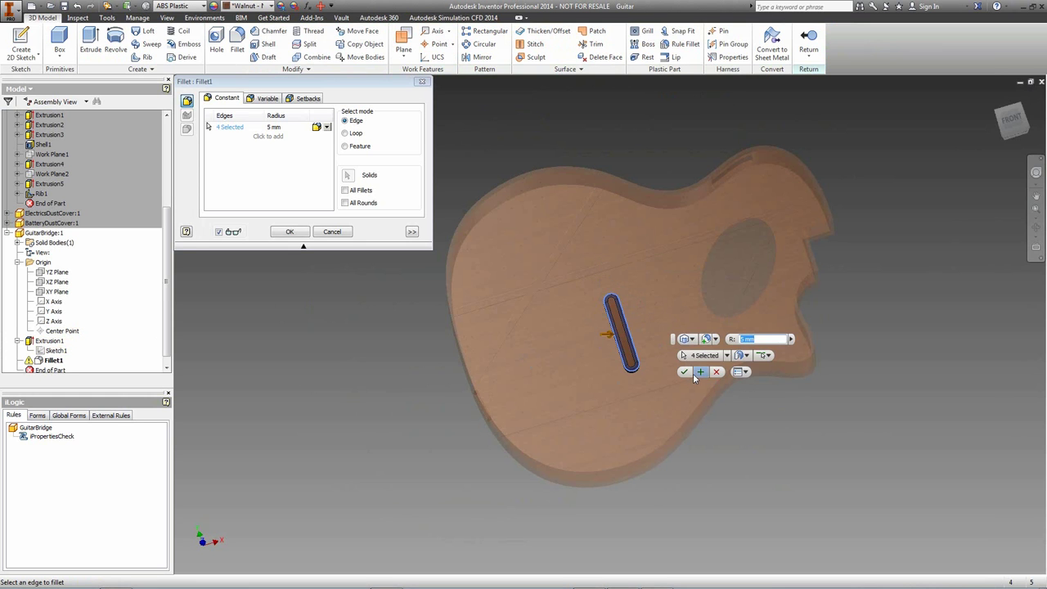
click(693, 373)
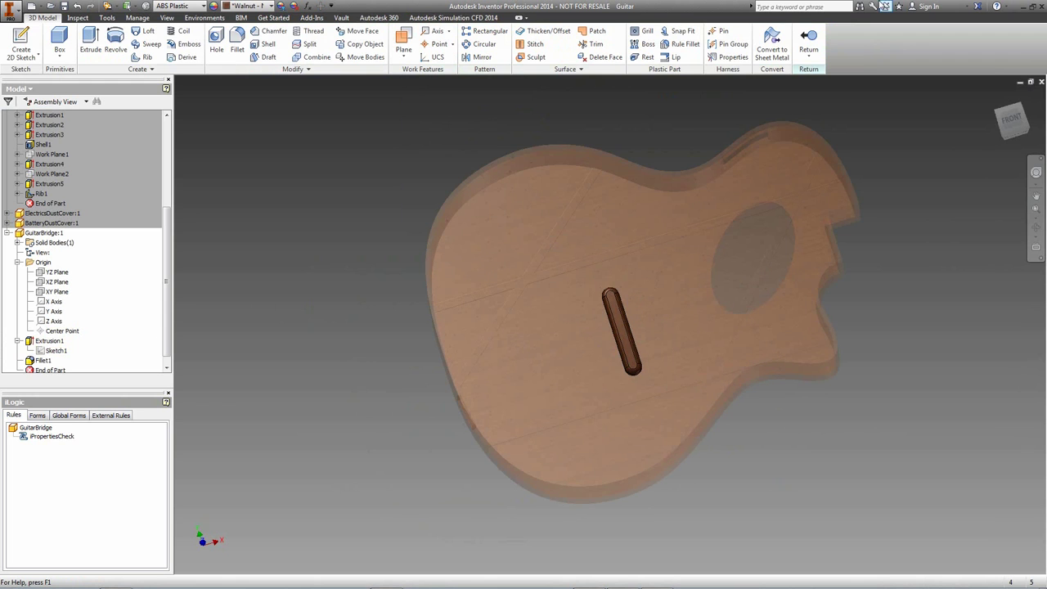
click(808, 41)
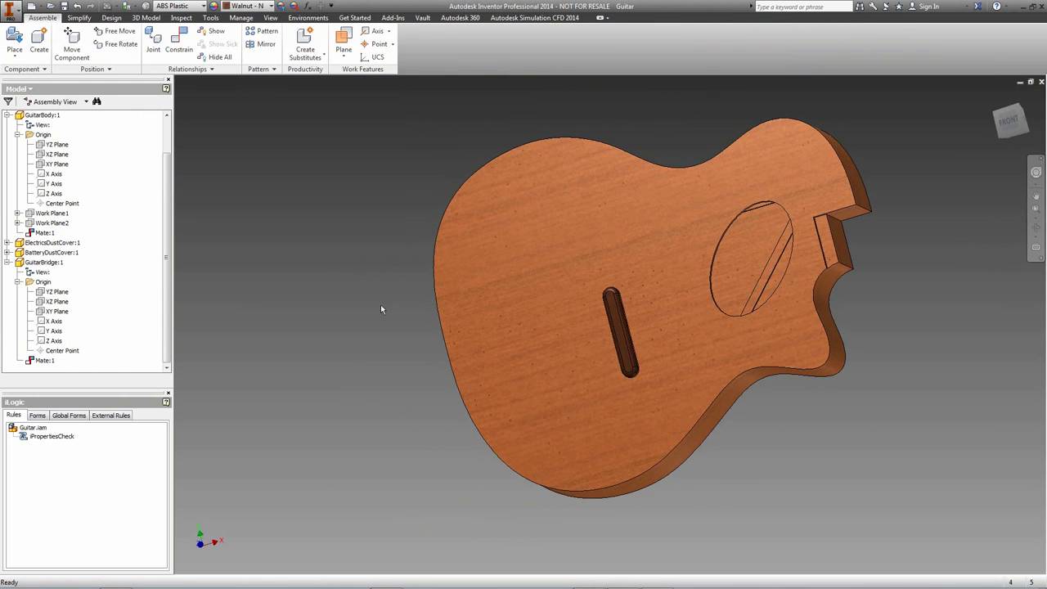
Mate the bridge's XZ plane to the guitar body's XZ plane.
click(179, 41)
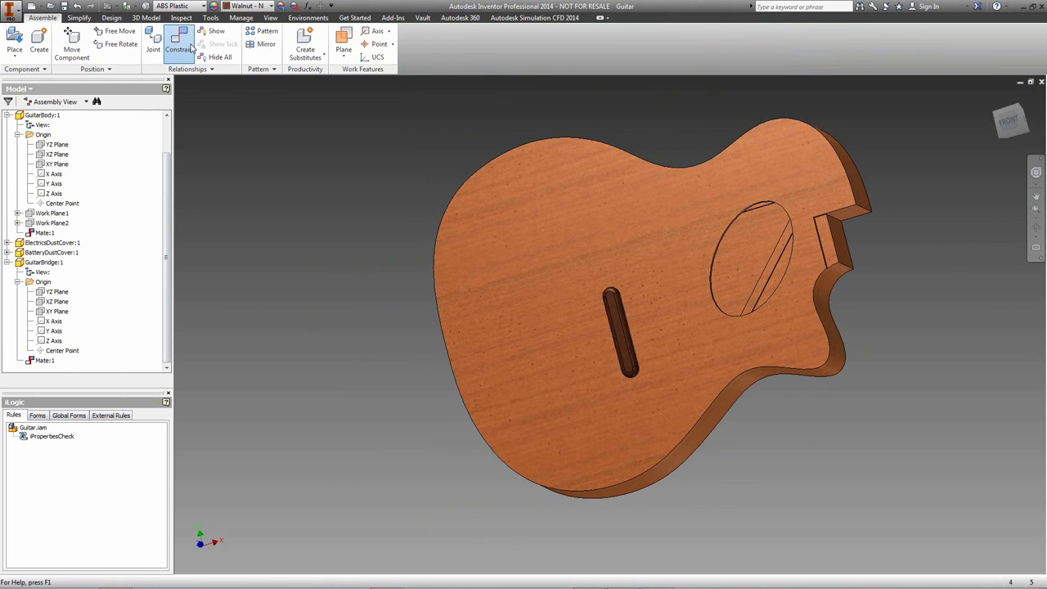
click(59, 302)
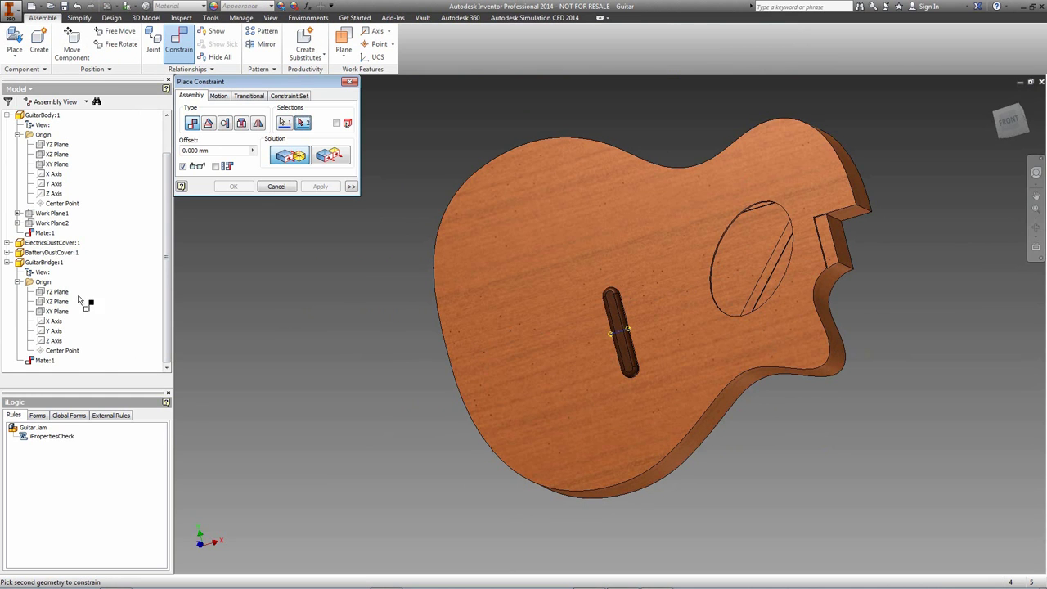
click(55, 153)
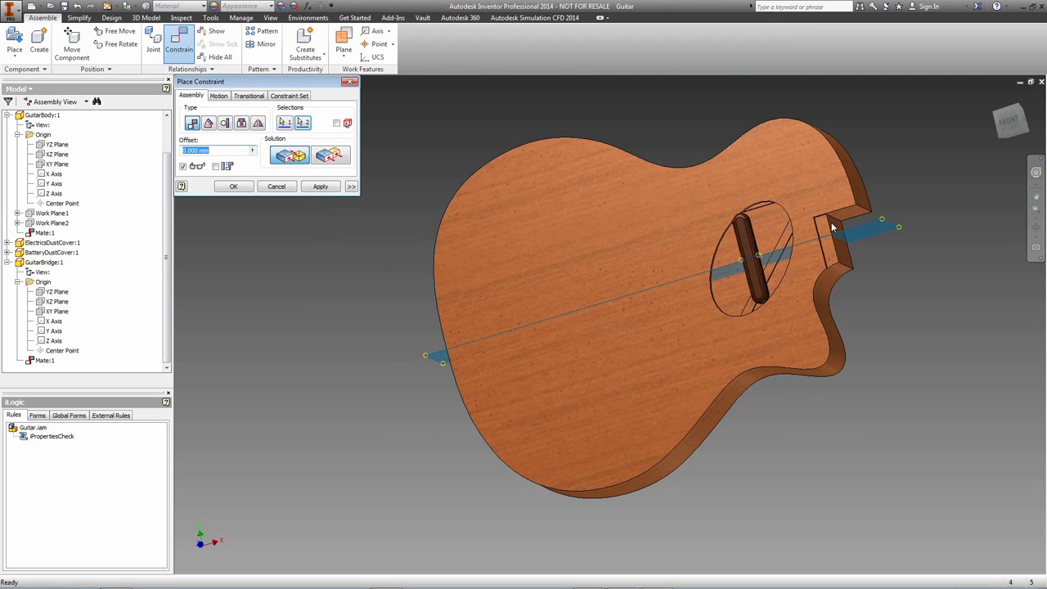
click(245, 187)
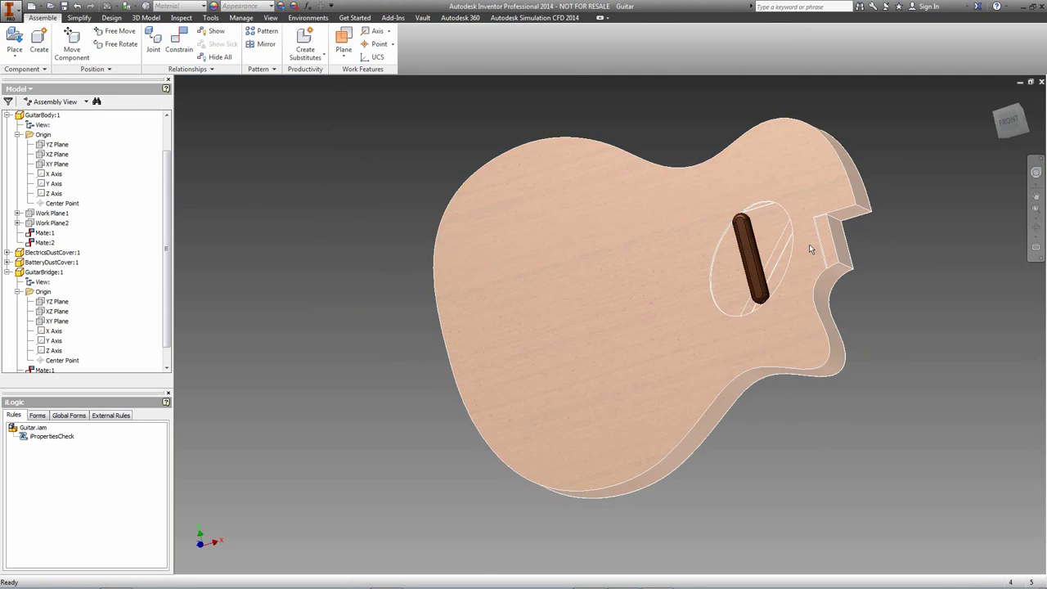
Pull the bridge back over the body and constrain its long side flush to the neck pocket's end face with a 250 mm offset.
drag(760, 262, 633, 289)
key(c)
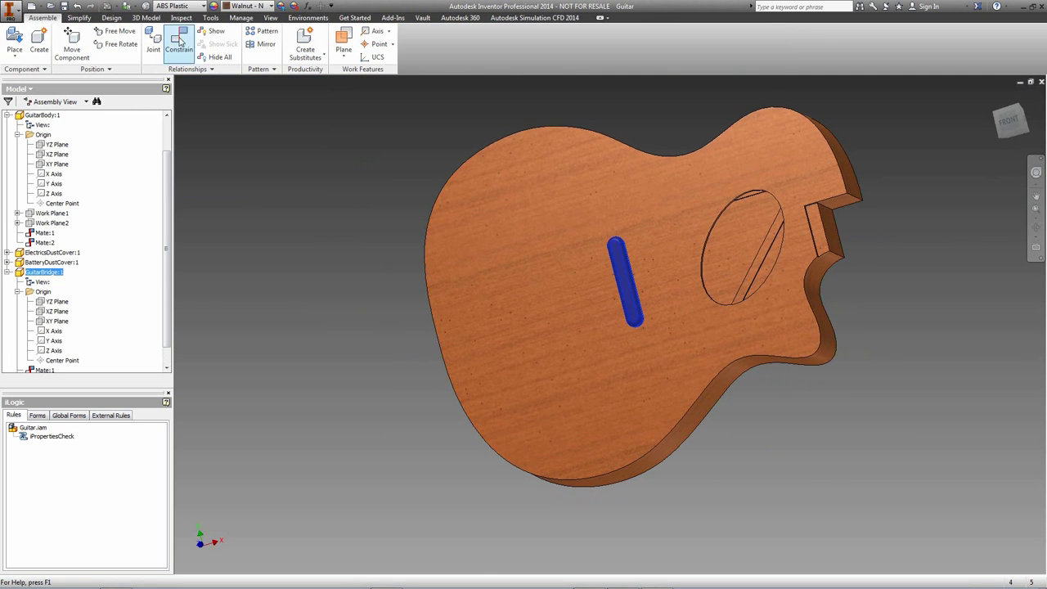
click(643, 274)
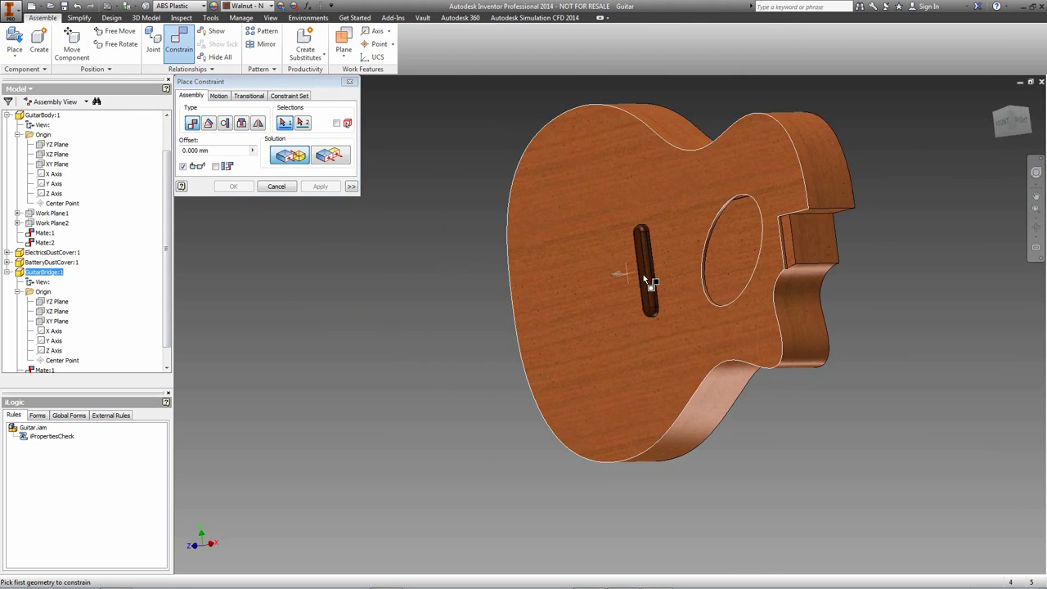
scroll(646, 269, up, 5)
scroll(660, 248, down, 5)
scroll(742, 222, up, 2)
click(757, 224)
click(330, 159)
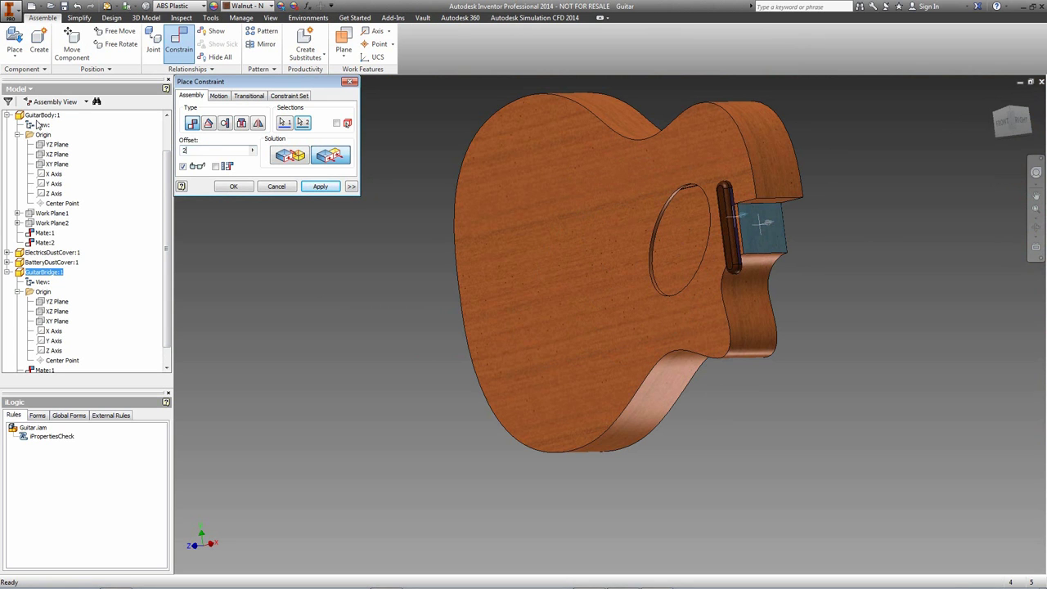
shift+middle_drag(537, 217, 473, 209)
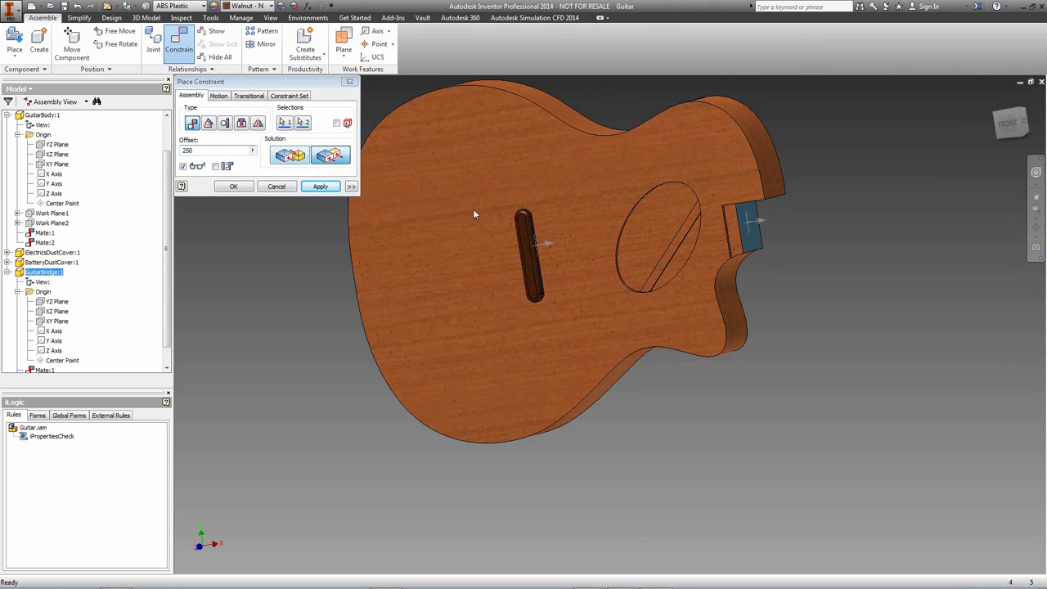
click(234, 187)
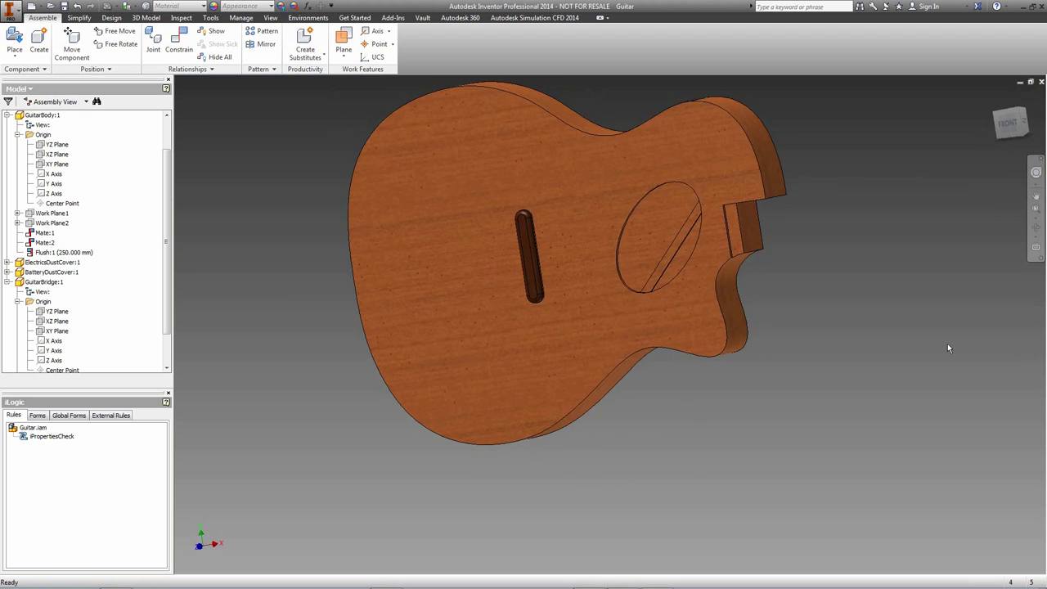
Move the electrics and battery dust covers away from the guitar body, clear of their openings.
key(F6)
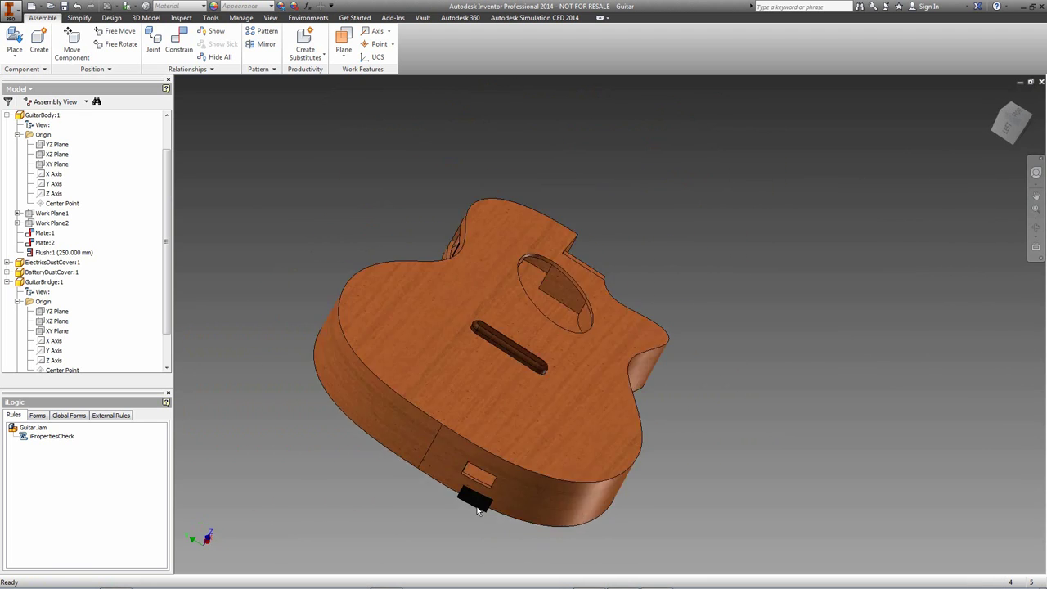
click(523, 483)
drag(520, 477, 569, 480)
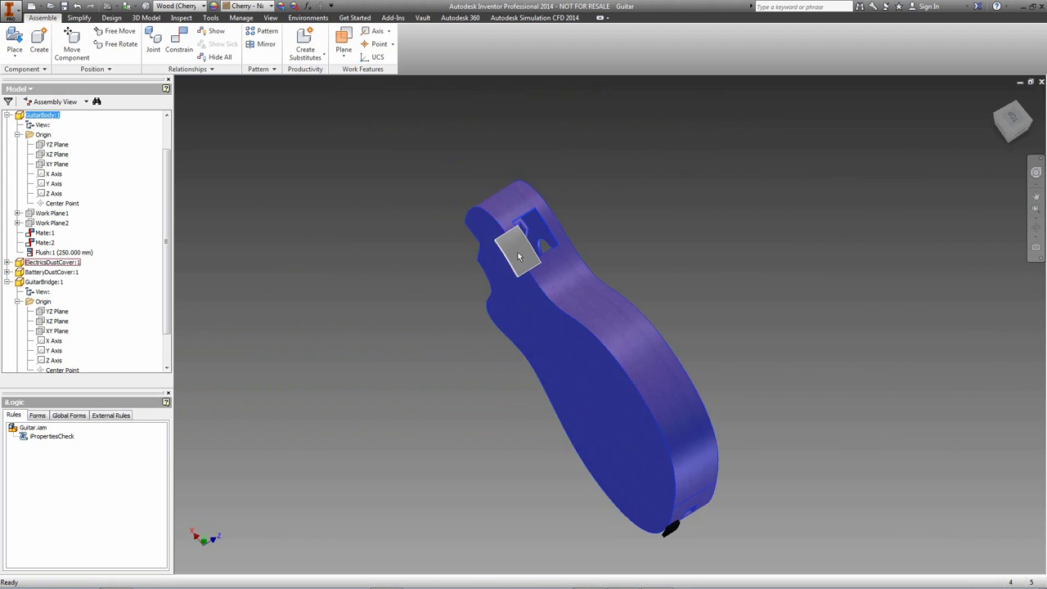
drag(515, 247, 445, 264)
click(669, 530)
drag(669, 534, 556, 520)
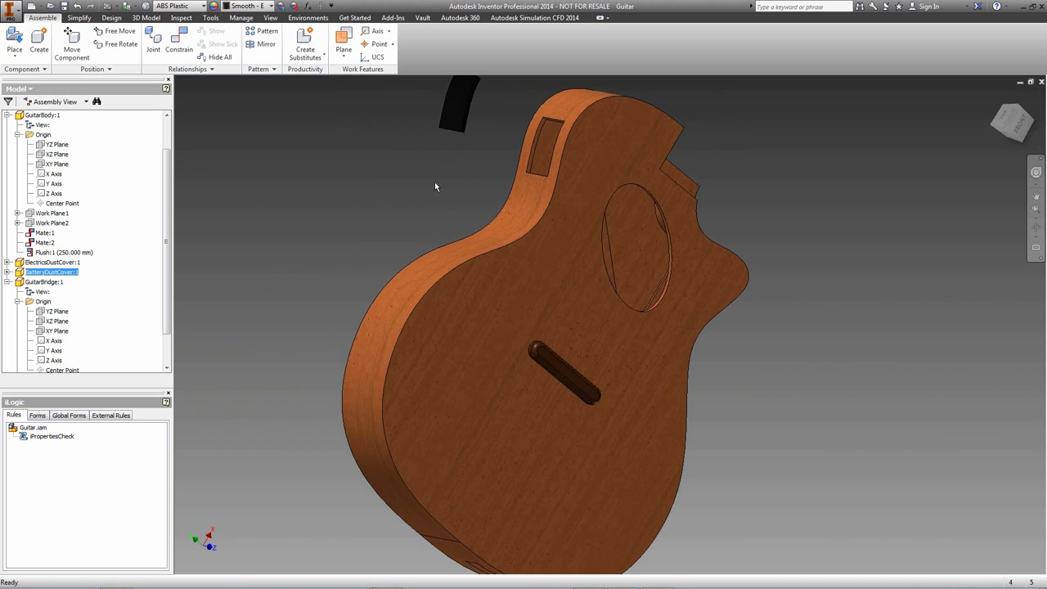
Edit the electrics dust cover in place, adding work axes along its two short outer edges, and return to the assembly.
scroll(431, 246, down, 6)
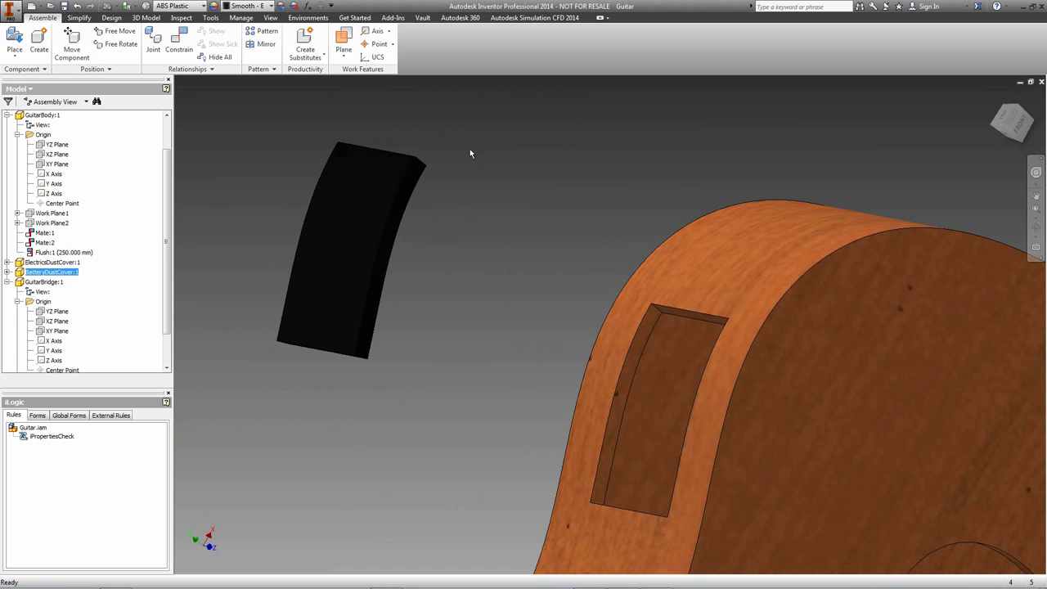
double_click(359, 215)
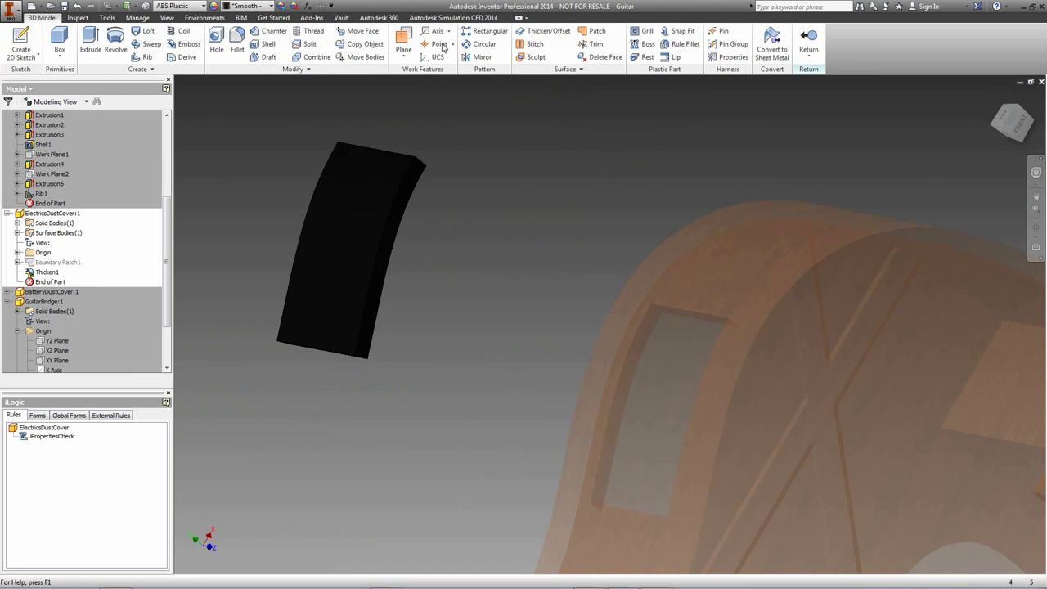
click(436, 31)
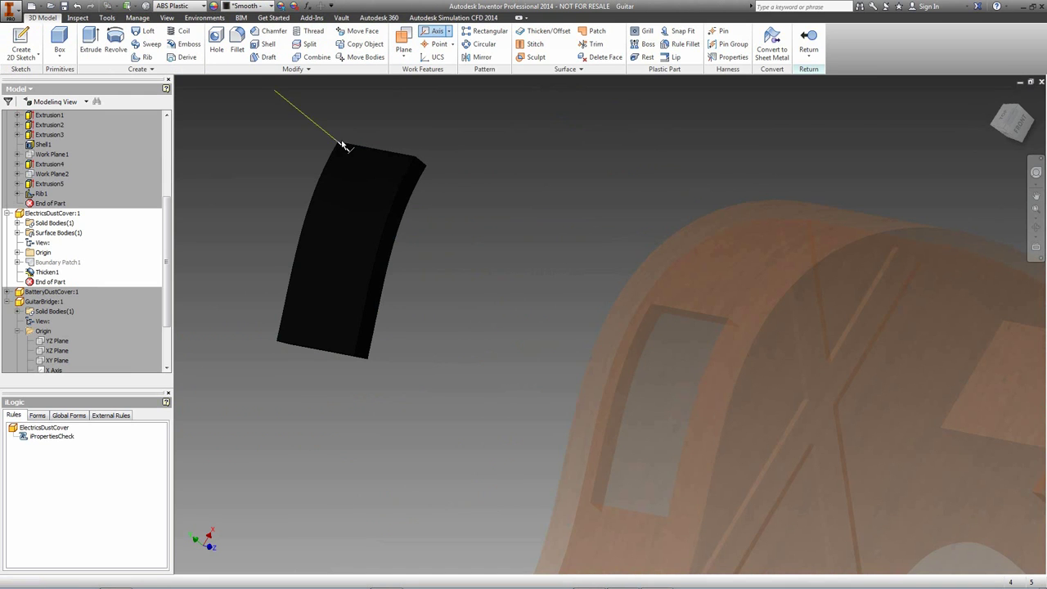
click(415, 158)
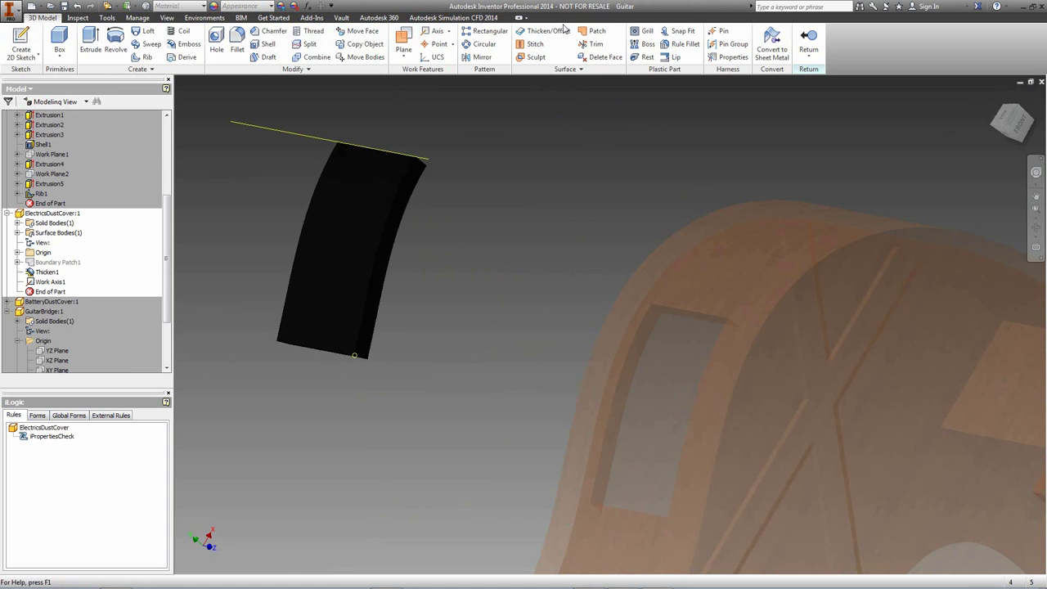
click(291, 344)
scroll(372, 403, up, 2)
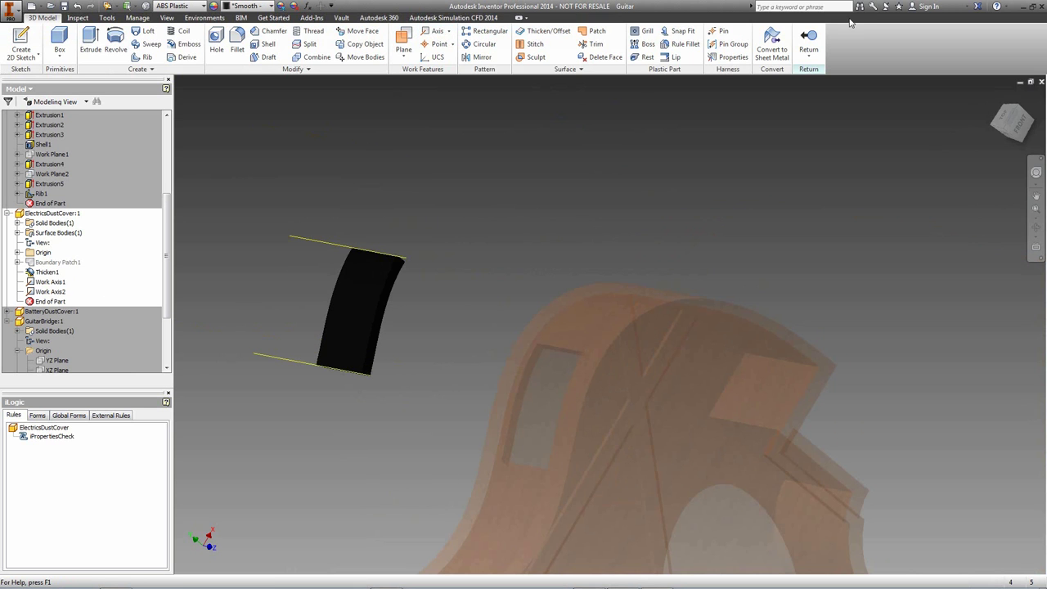
click(808, 43)
Edit the guitar body in place, adding work axes along the two short edges of the electrics opening, and return to the assembly.
double_click(609, 324)
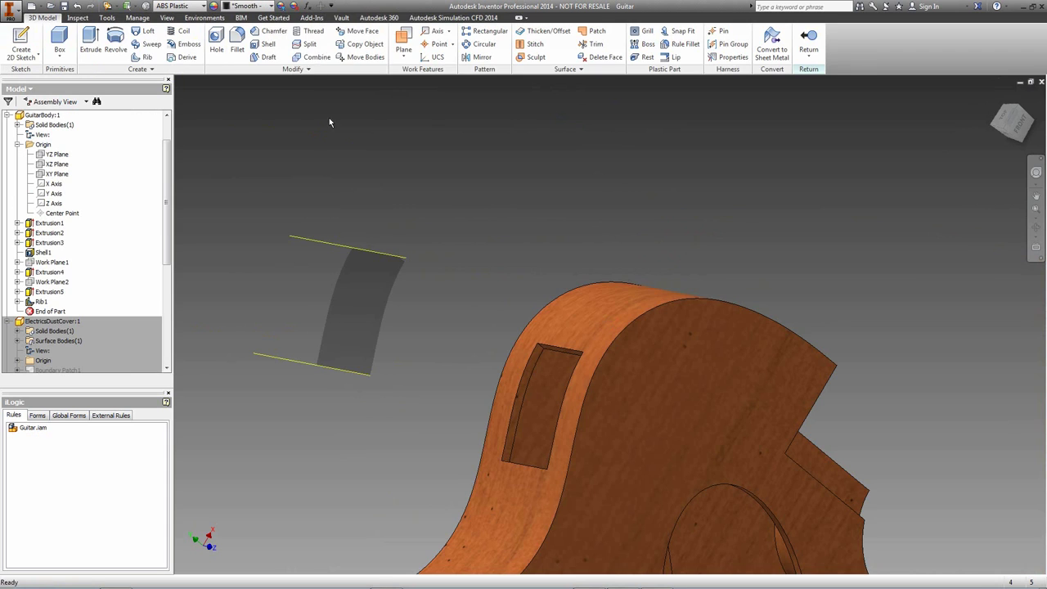
click(433, 31)
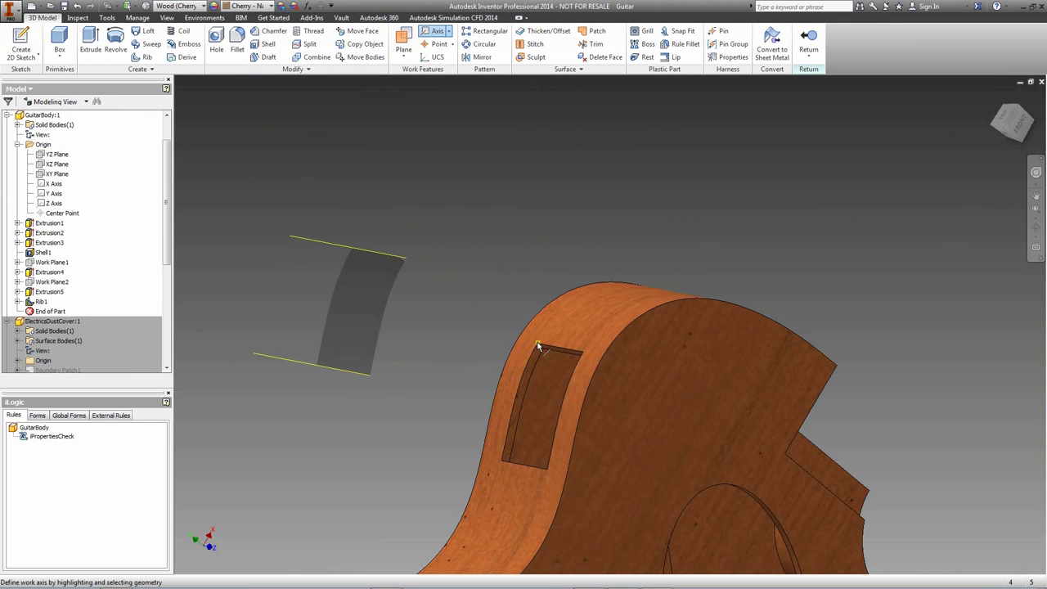
click(584, 352)
click(584, 353)
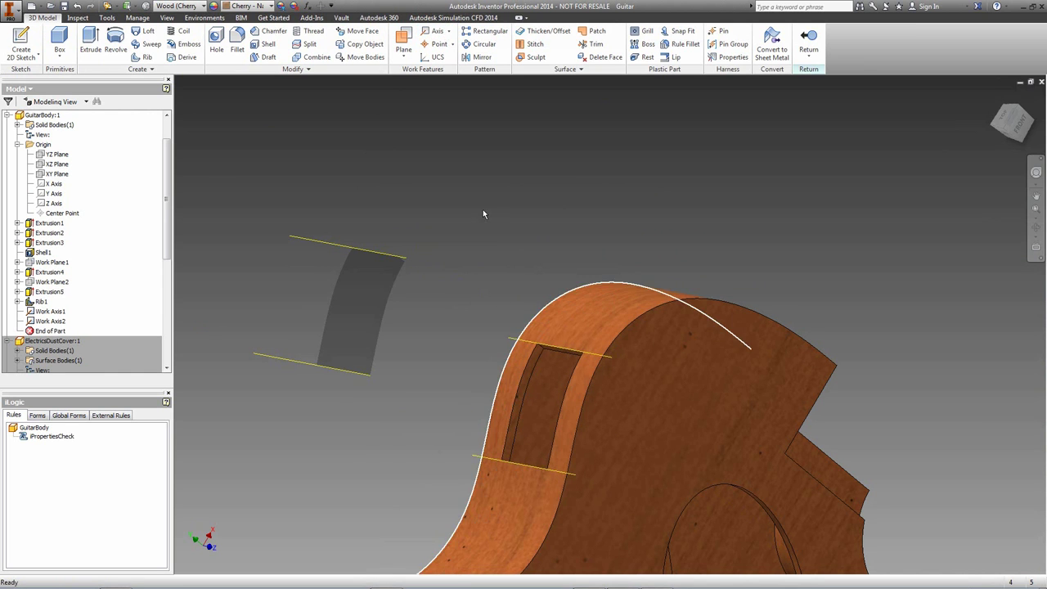
click(807, 47)
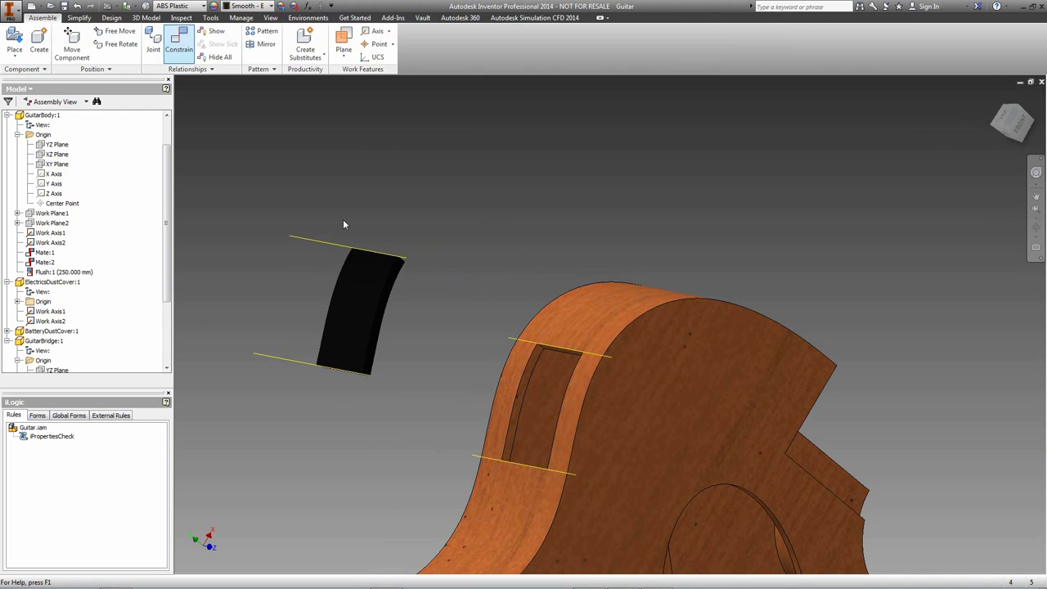
Mate the electrics dust cover's upper and lower work axes to the matching axes of the body's opening with 0 mm offset.
key(c)
click(343, 246)
click(551, 346)
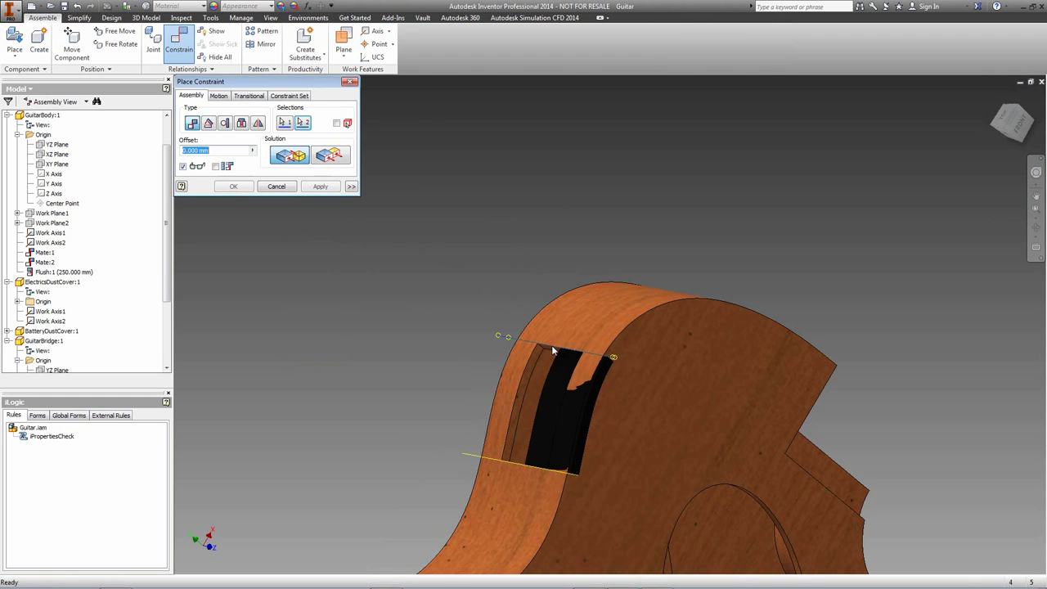
click(313, 188)
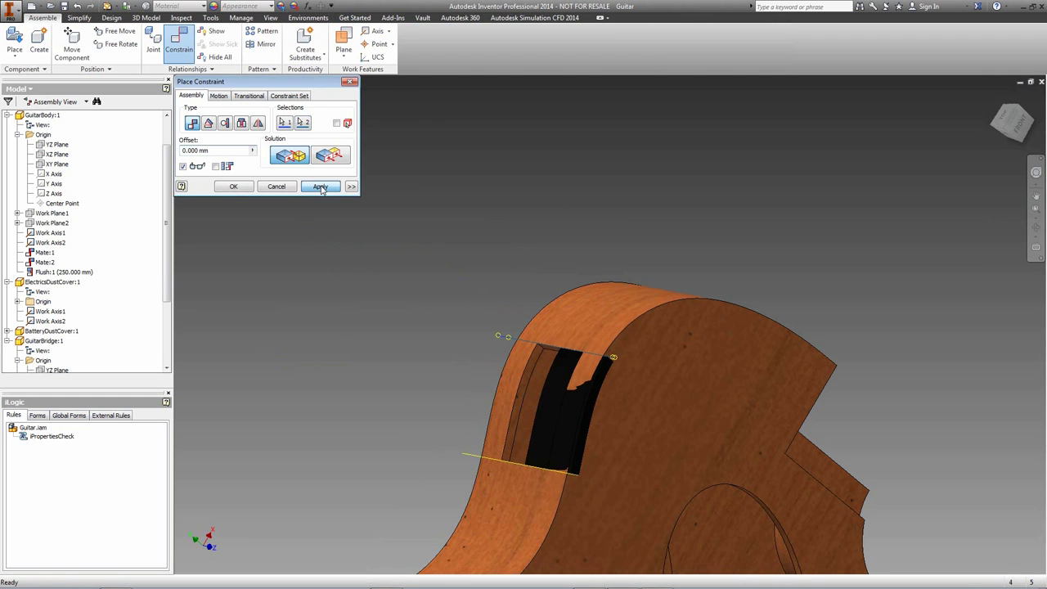
click(575, 476)
click(564, 473)
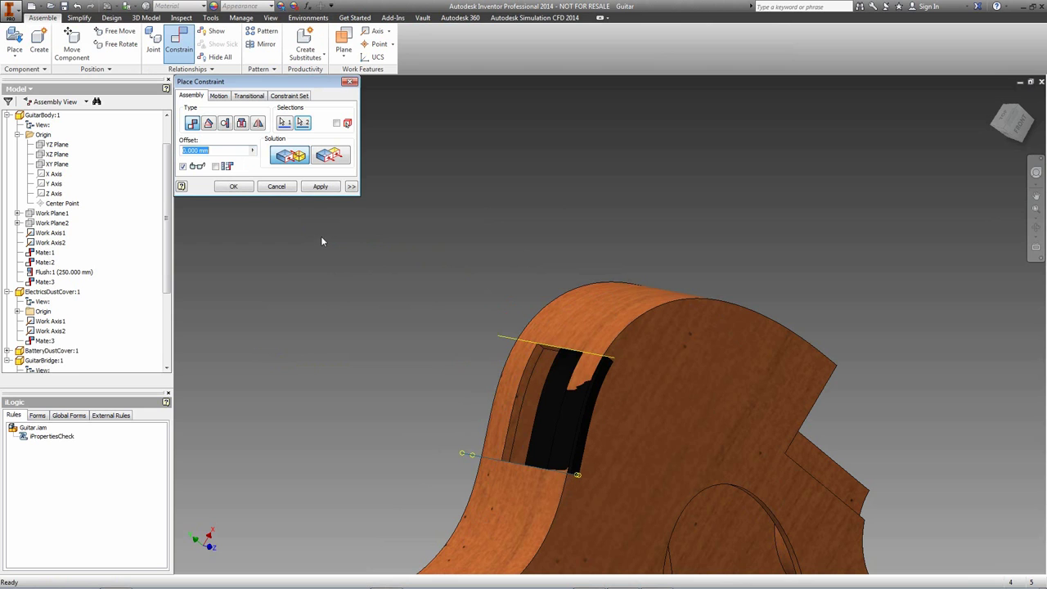
click(320, 186)
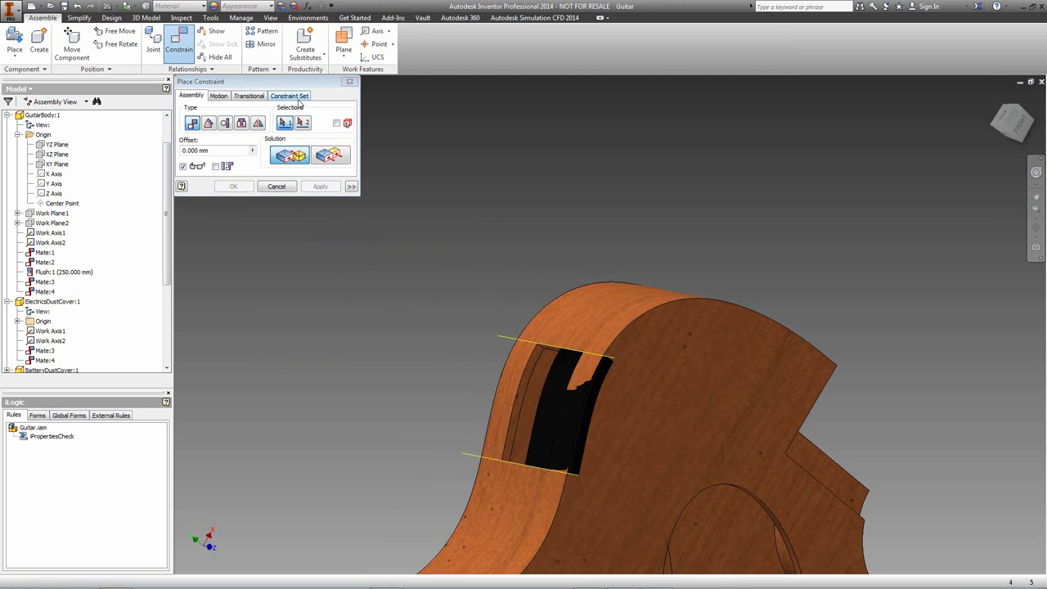
With face and edge selection active, constrain the electrics dust cover's curved long side face tangent to the matching wall of its opening, 0 mm offset.
key(Escape)
click(133, 6)
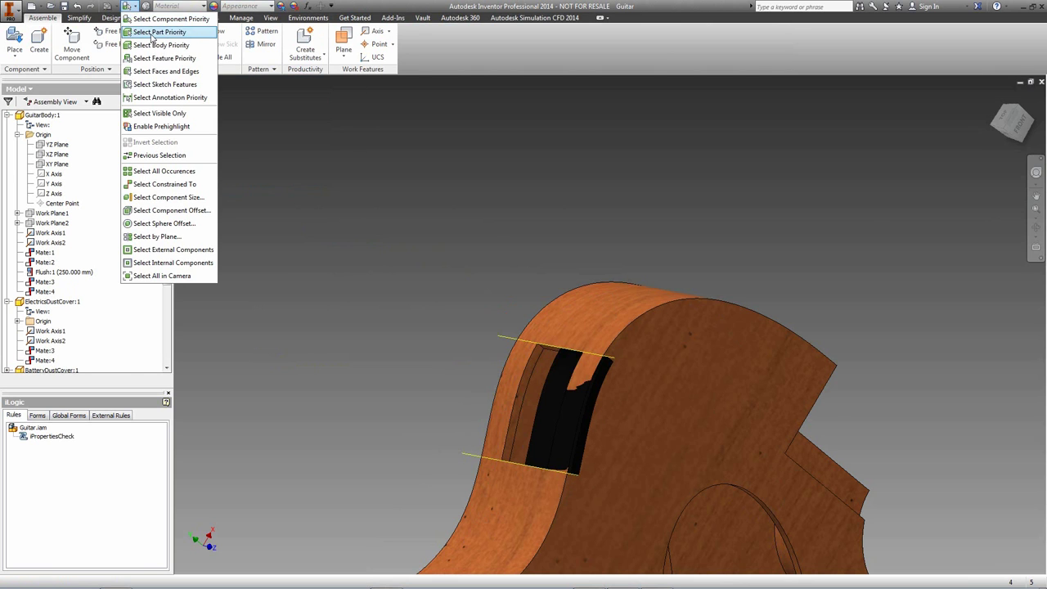
click(172, 72)
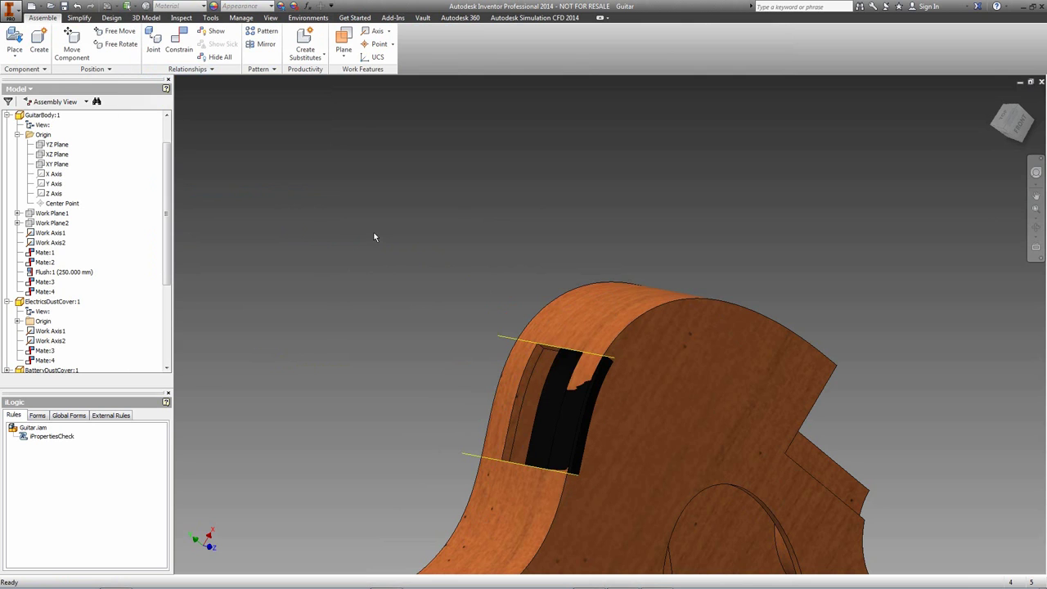
key(F5)
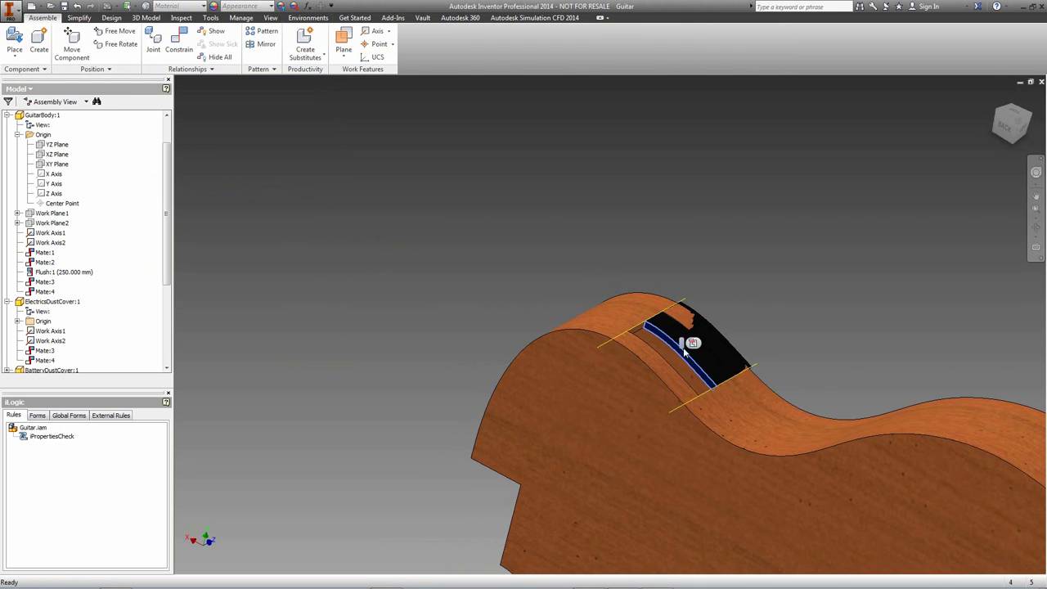
key(c)
click(692, 343)
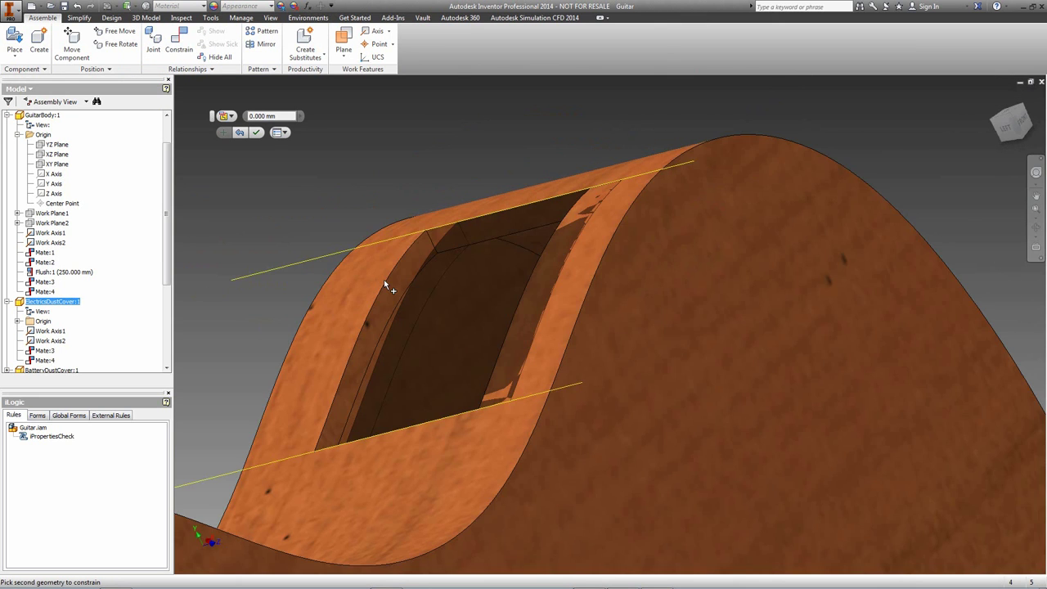
click(400, 287)
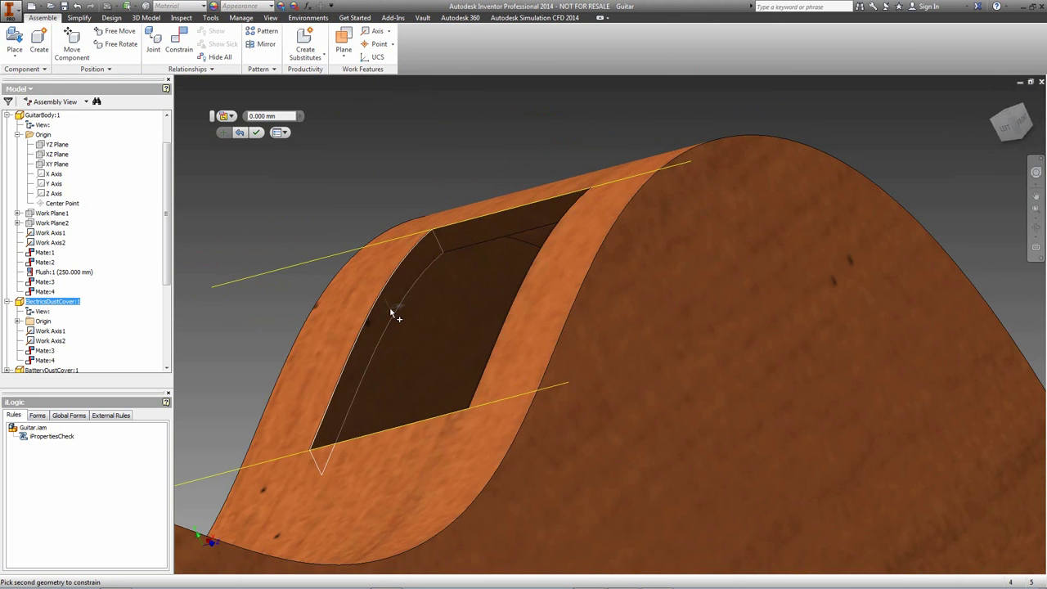
click(436, 330)
key(F6)
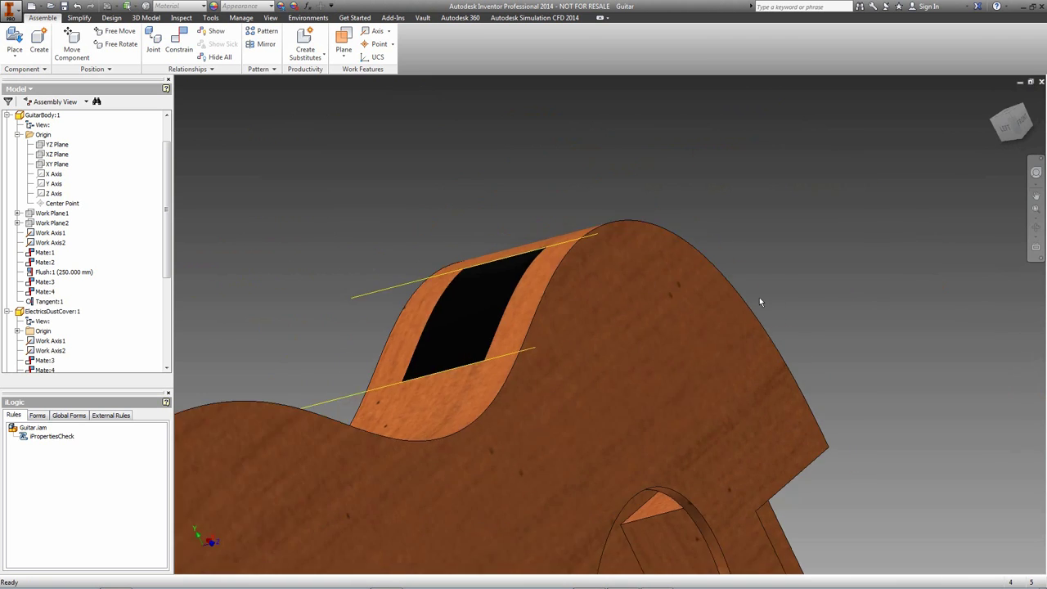
Edit the battery dust cover in place and add a work axis along its upper short outer edge.
shift+middle_drag(615, 444, 318, 311)
right_click(318, 312)
click(325, 380)
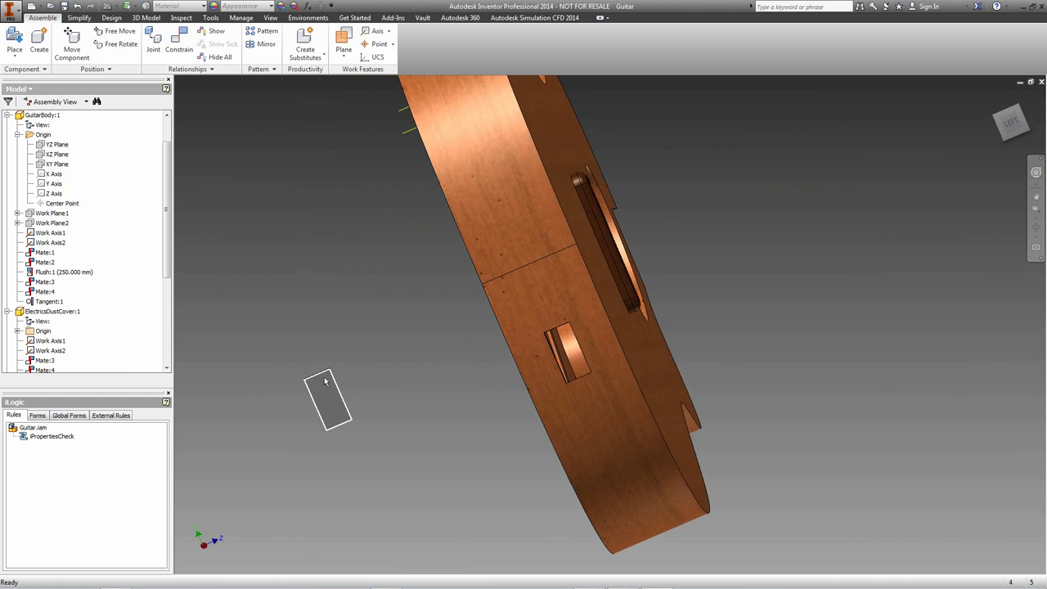
click(130, 6)
click(147, 19)
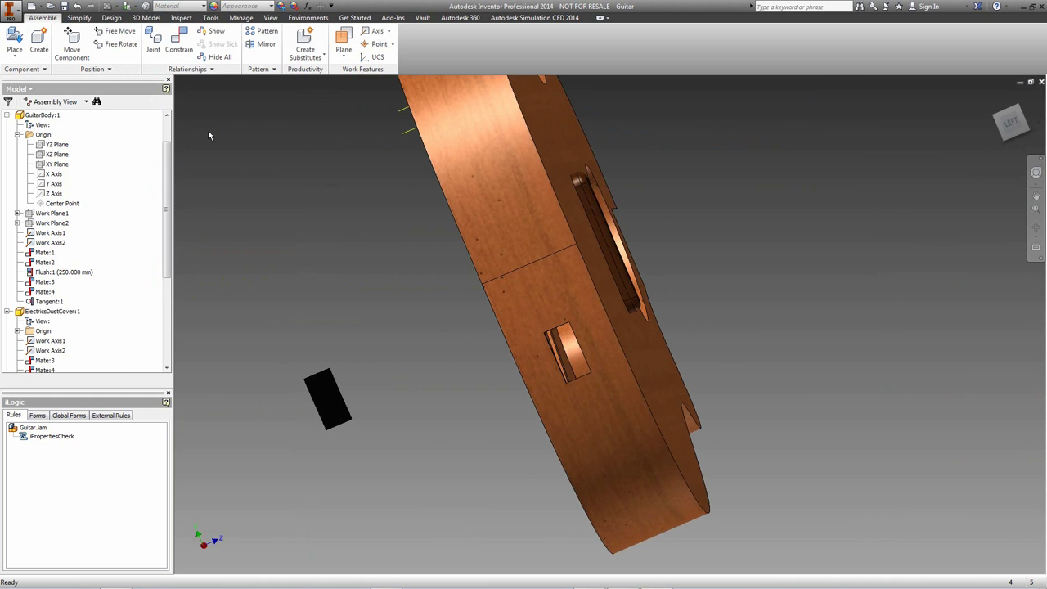
double_click(327, 390)
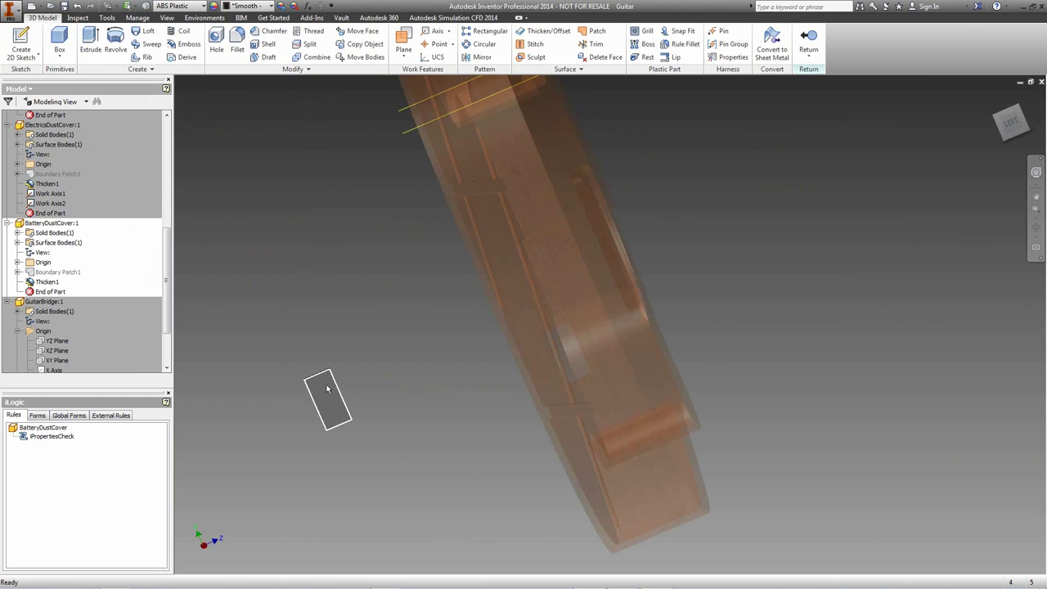
click(436, 32)
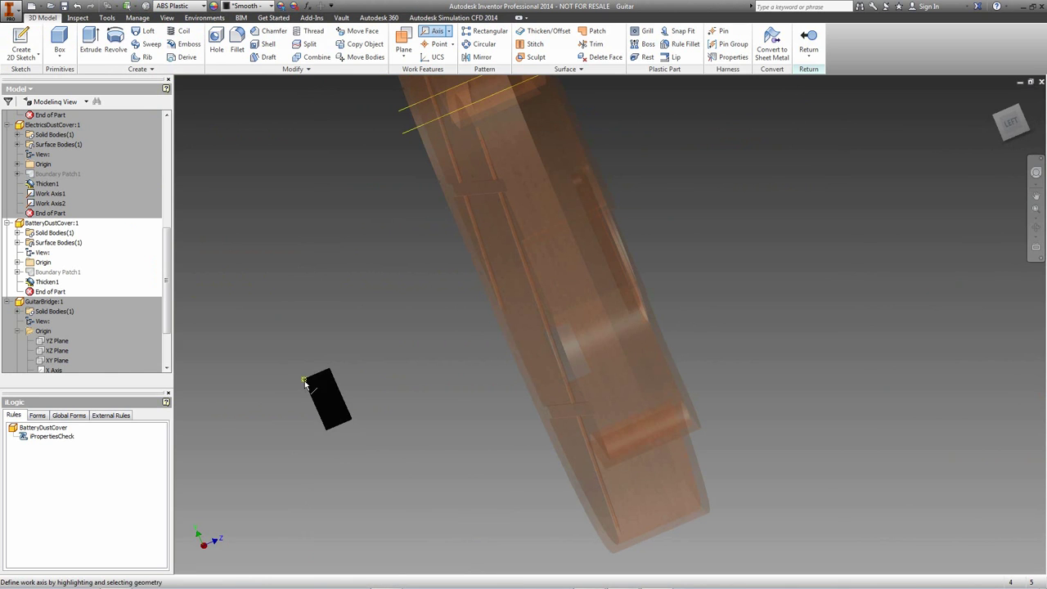
scroll(325, 378, up, 5)
scroll(325, 378, up, 5)
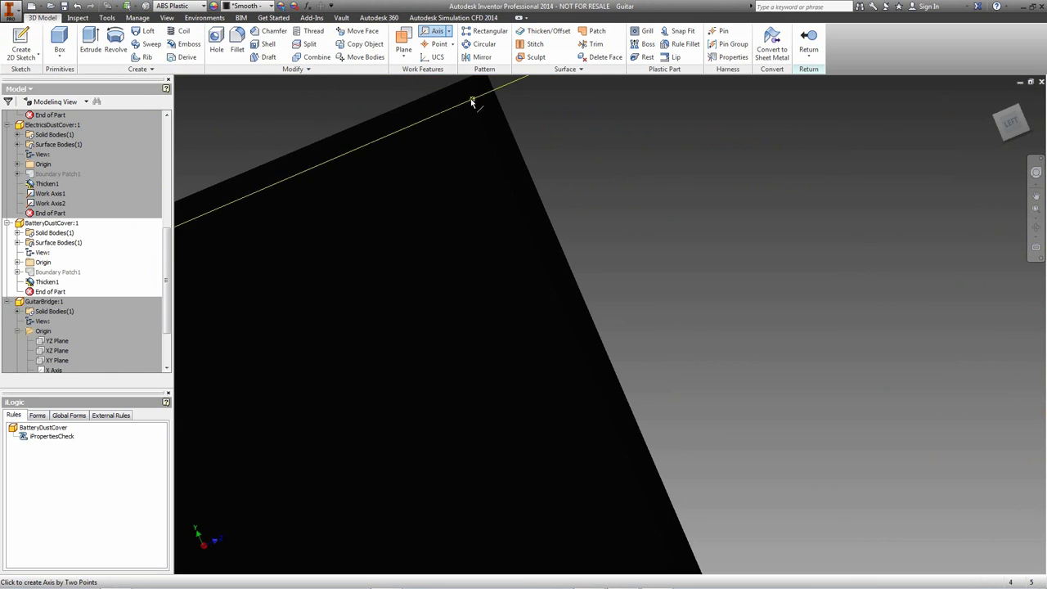
click(474, 107)
scroll(478, 115, down, 6)
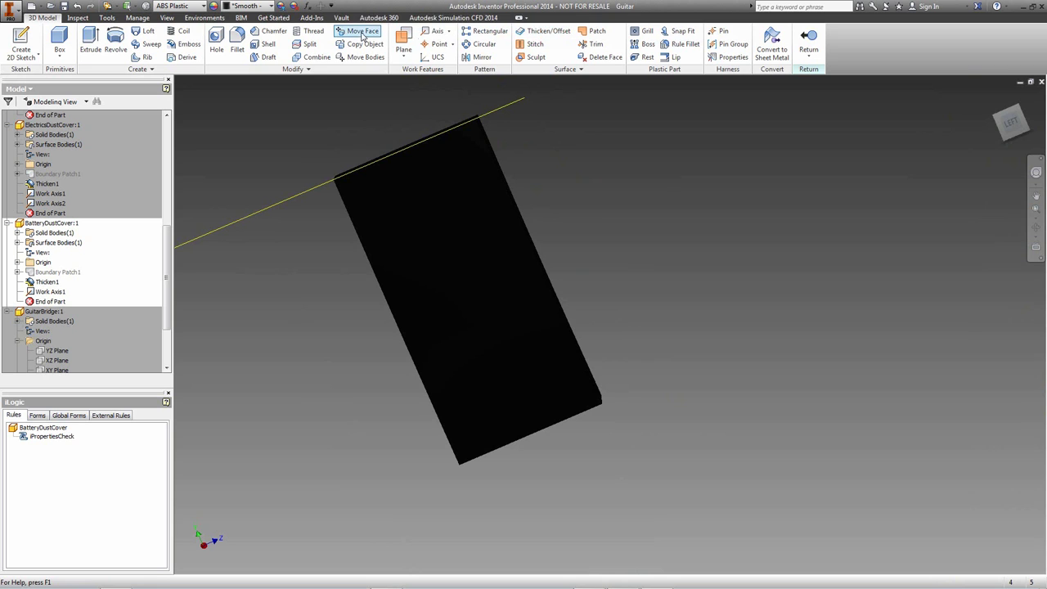
Add a work axis along the battery dust cover's lower short edge and return to the assembly.
click(436, 31)
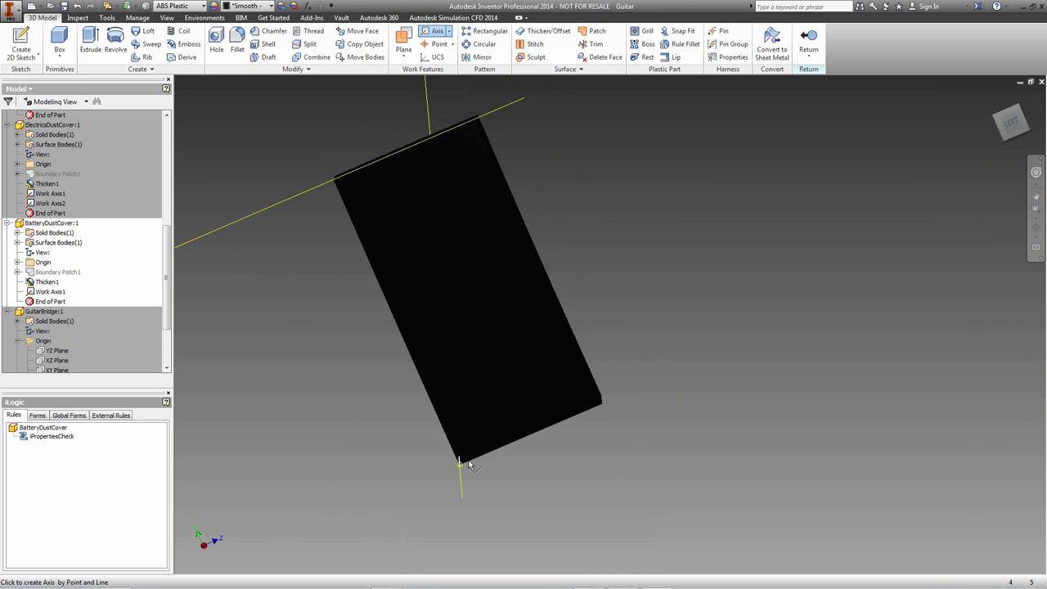
click(610, 403)
right_click(609, 221)
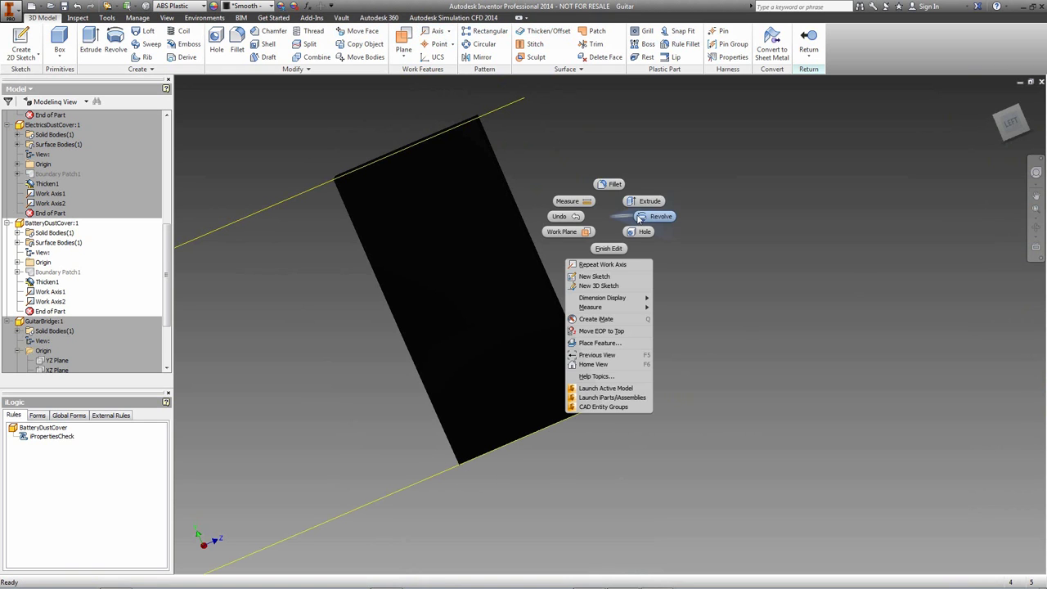
click(605, 244)
Edit the guitar body in place and add a work axis along the upper short edge of the battery opening.
scroll(606, 243, down, 5)
middle_drag(605, 244, 857, 252)
drag(857, 252, 659, 172)
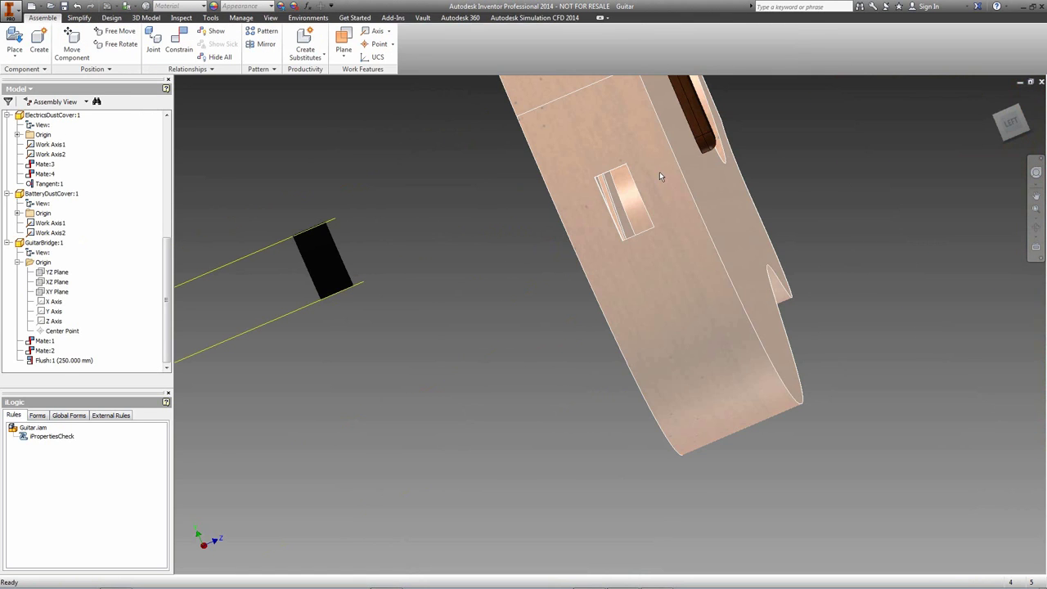
double_click(646, 165)
click(437, 30)
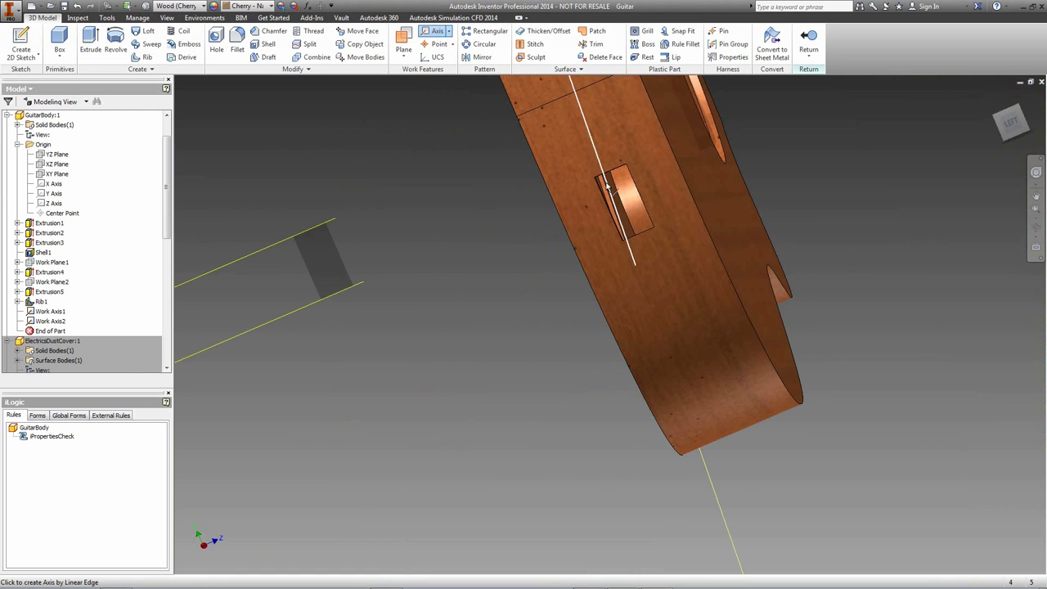
click(628, 168)
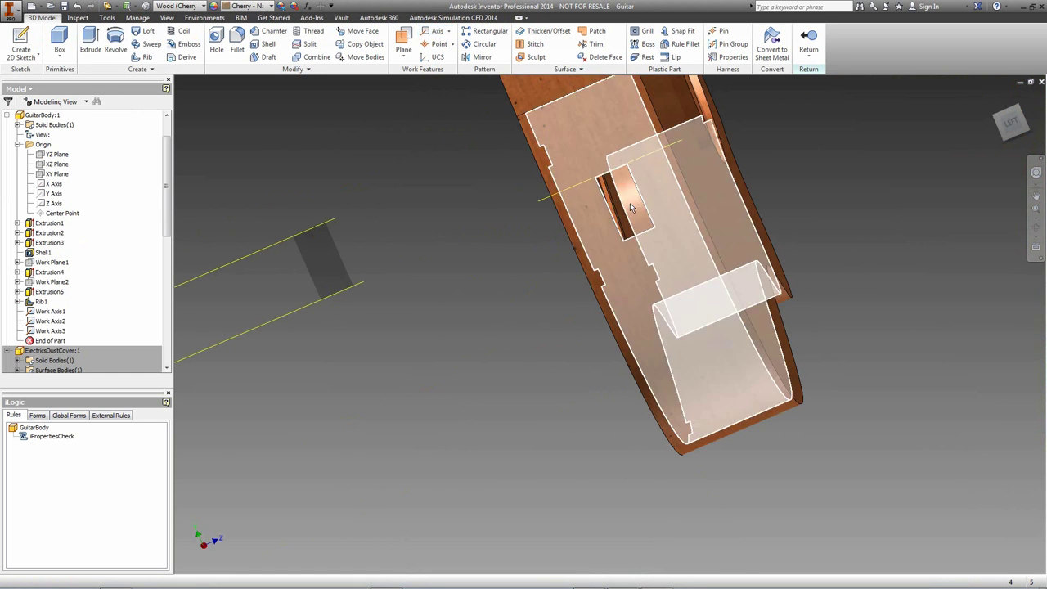
scroll(634, 213, down, 4)
Add a work axis along the lower short edge of the body's battery opening and return to the assembly.
click(434, 31)
scroll(531, 331, up, 6)
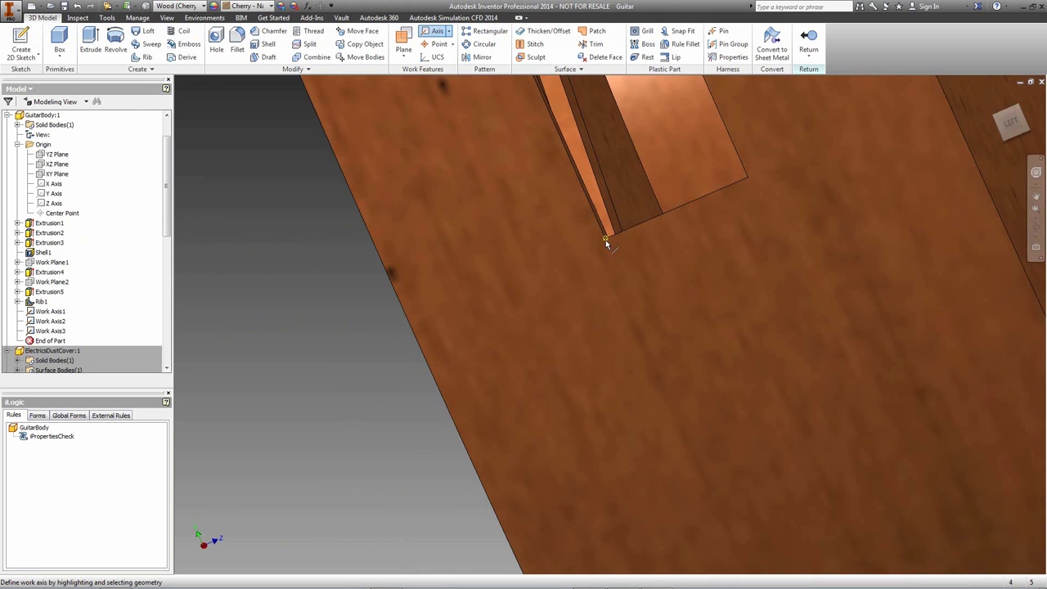
click(620, 234)
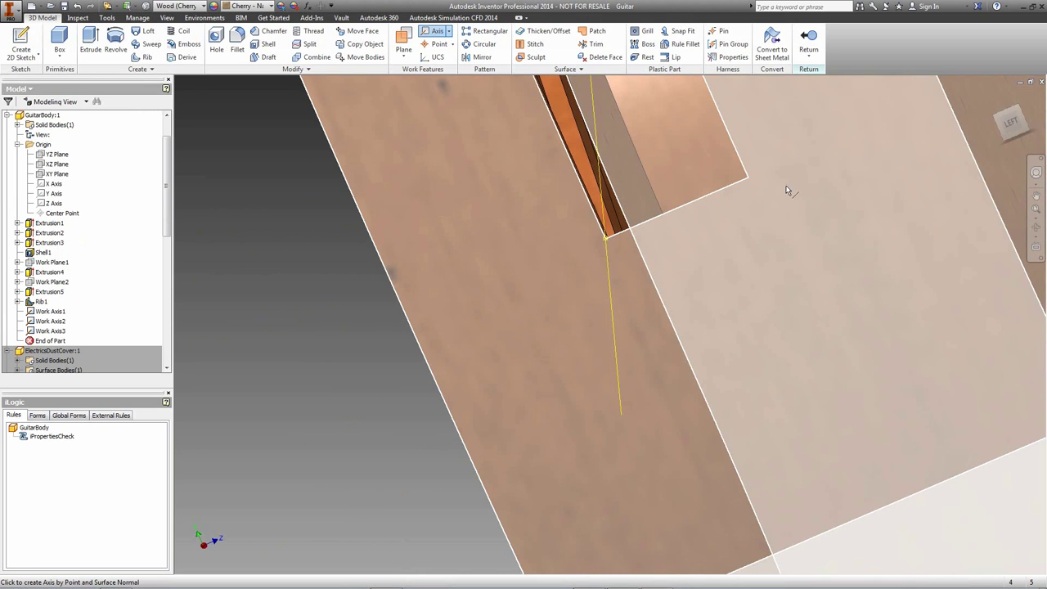
click(747, 177)
right_click(222, 248)
click(232, 275)
Mate the battery dust cover's upper and lower work axes to the matching axes of the body's battery opening with 0 mm offset.
key(c)
click(183, 282)
click(327, 264)
click(320, 186)
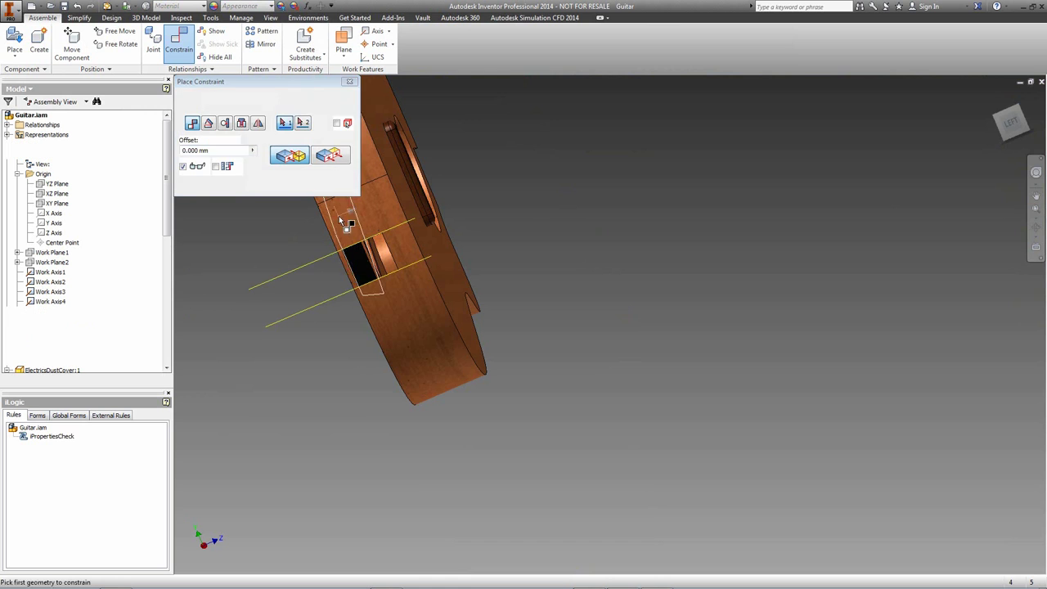
click(324, 304)
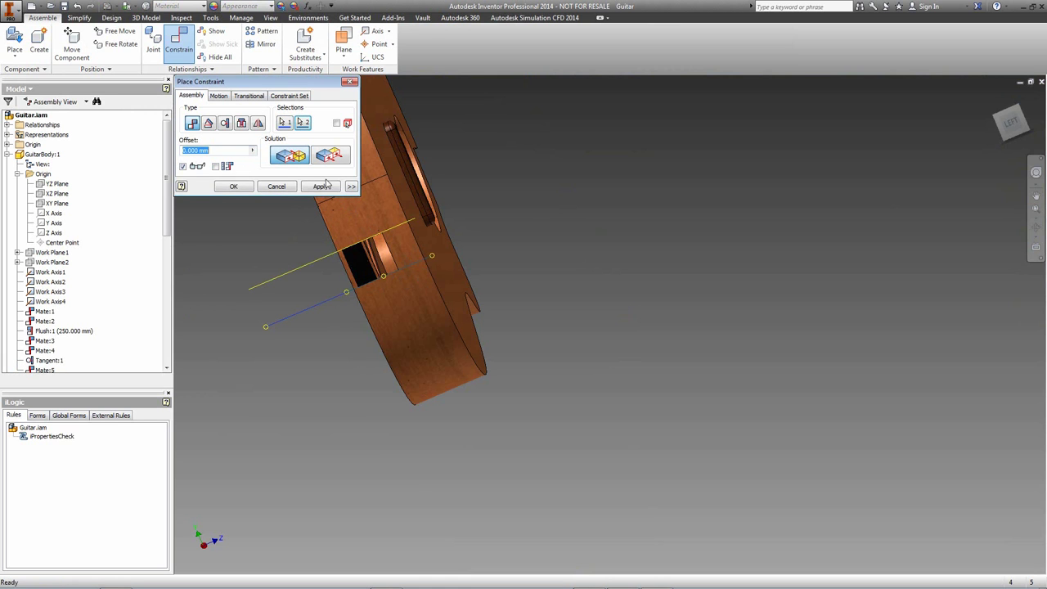
click(277, 187)
Switch to component selection priority and pull the battery dust cover outward, clear of its opening in the guitar body.
click(129, 5)
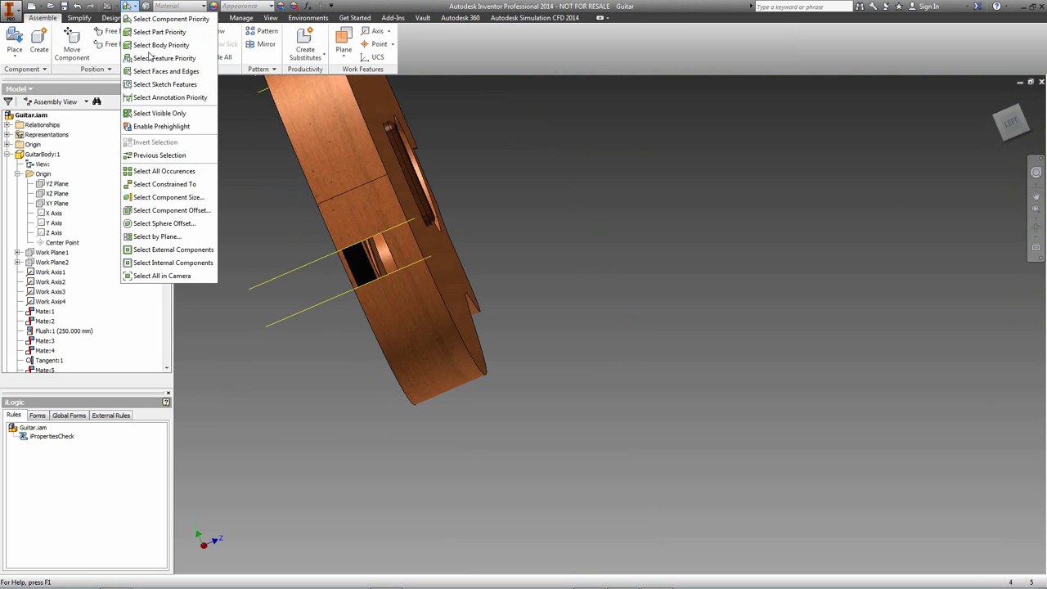
click(163, 71)
key(F6)
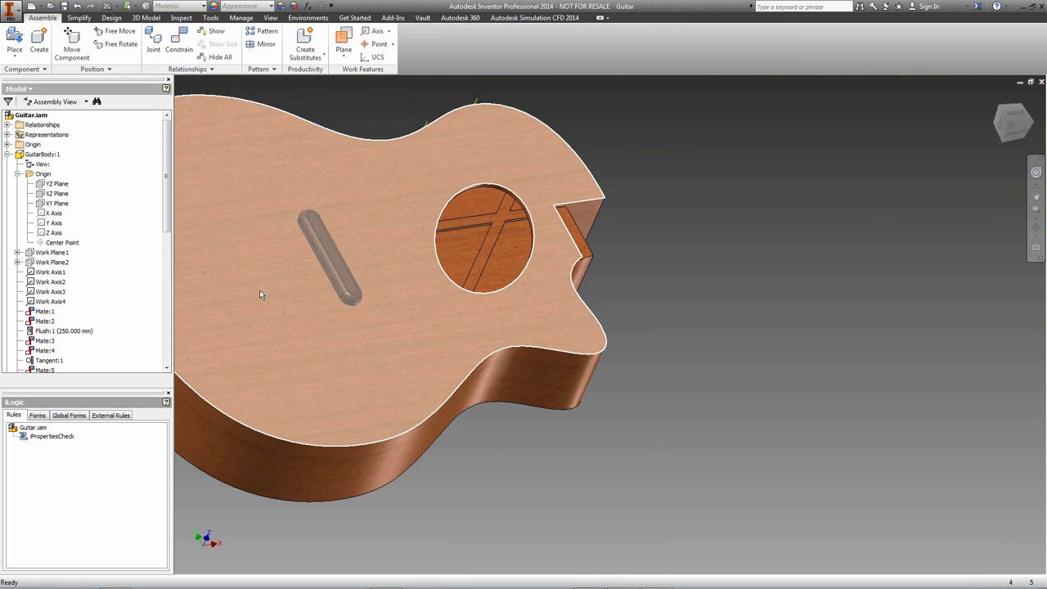
shift+middle_drag(260, 295, 488, 269)
scroll(303, 414, down, 6)
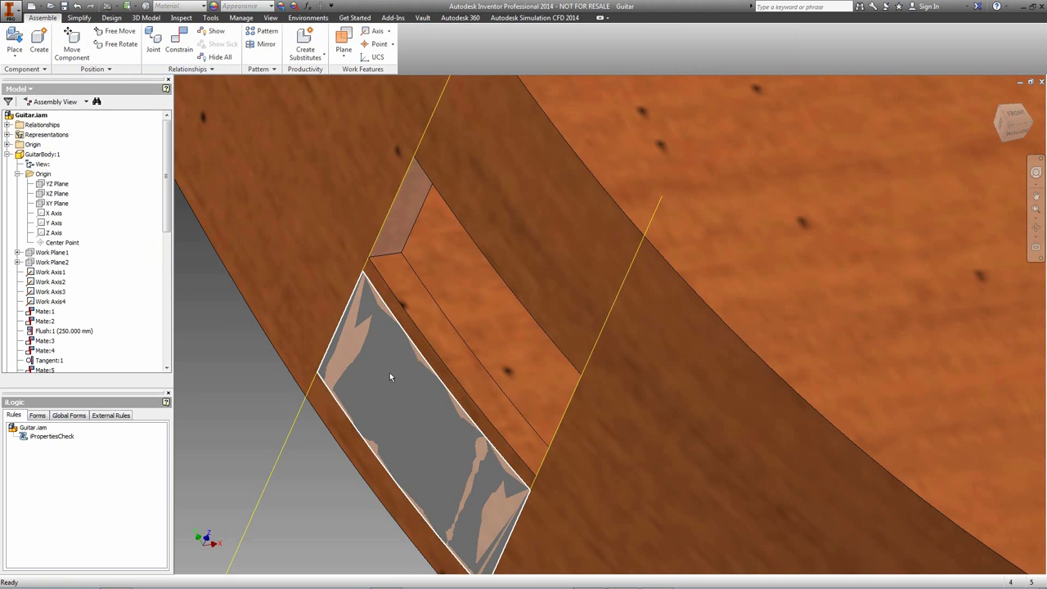
drag(389, 372, 362, 415)
click(132, 6)
click(164, 23)
click(420, 479)
scroll(215, 561, down, 5)
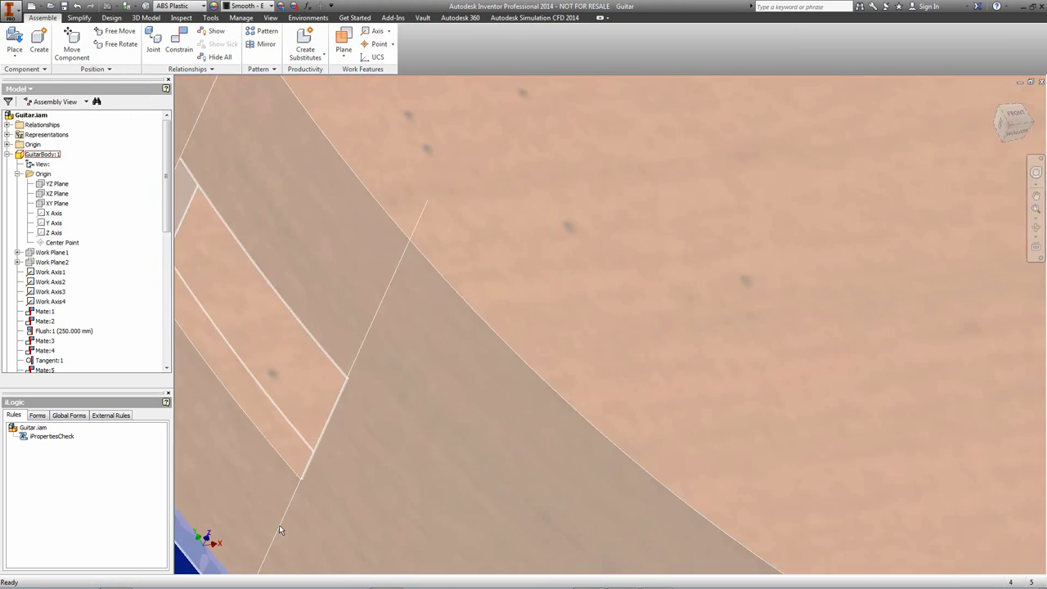
drag(818, 204, 745, 361)
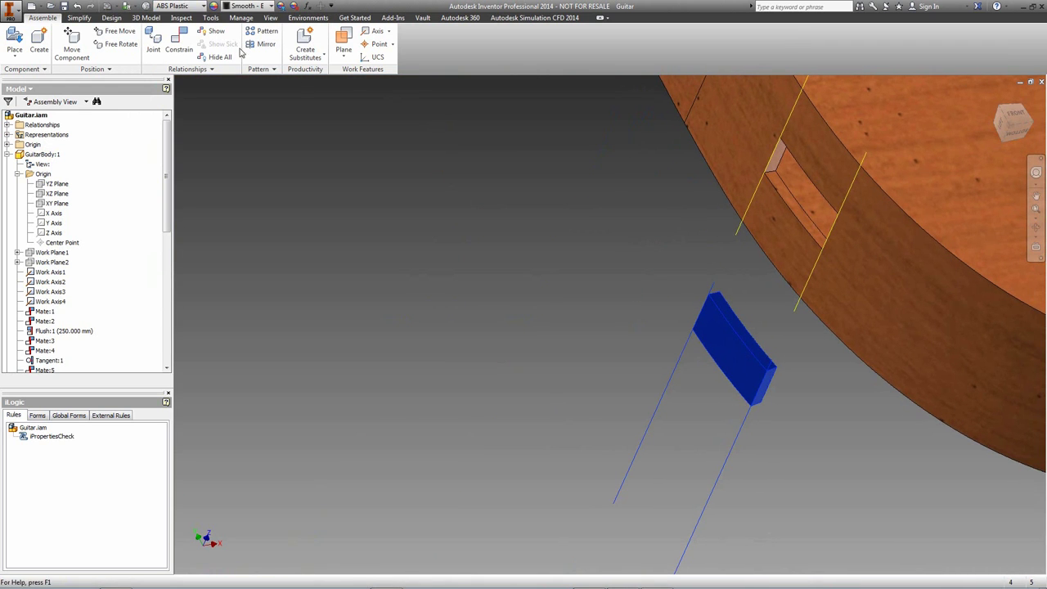
With face and edge selection active, constrain the battery dust cover's curved long side face tangent to the matching wall of its opening, 0 mm offset.
click(133, 7)
click(175, 75)
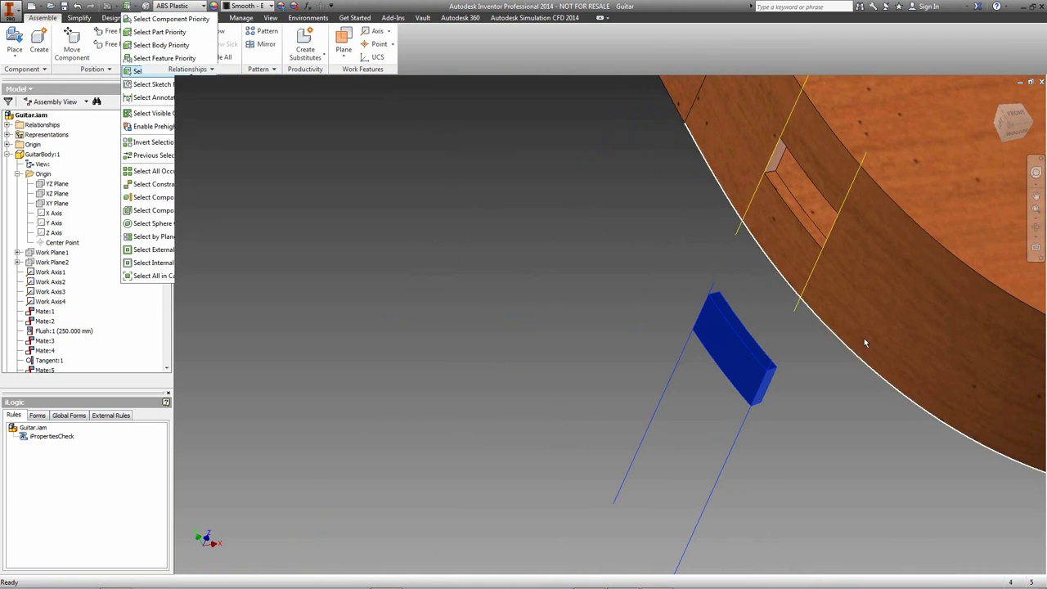
click(745, 313)
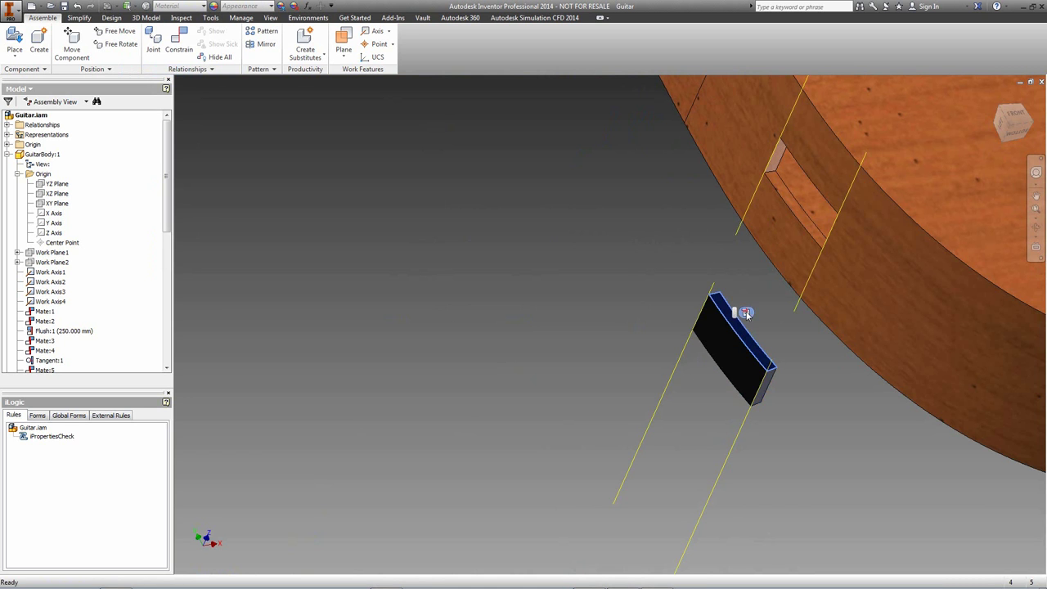
key(c)
mouse_move(790, 256)
shift+middle_down()
mouse_move(801, 205)
mouse_move(846, 183)
mouse_move(790, 242)
shift+middle_up()
click(789, 242)
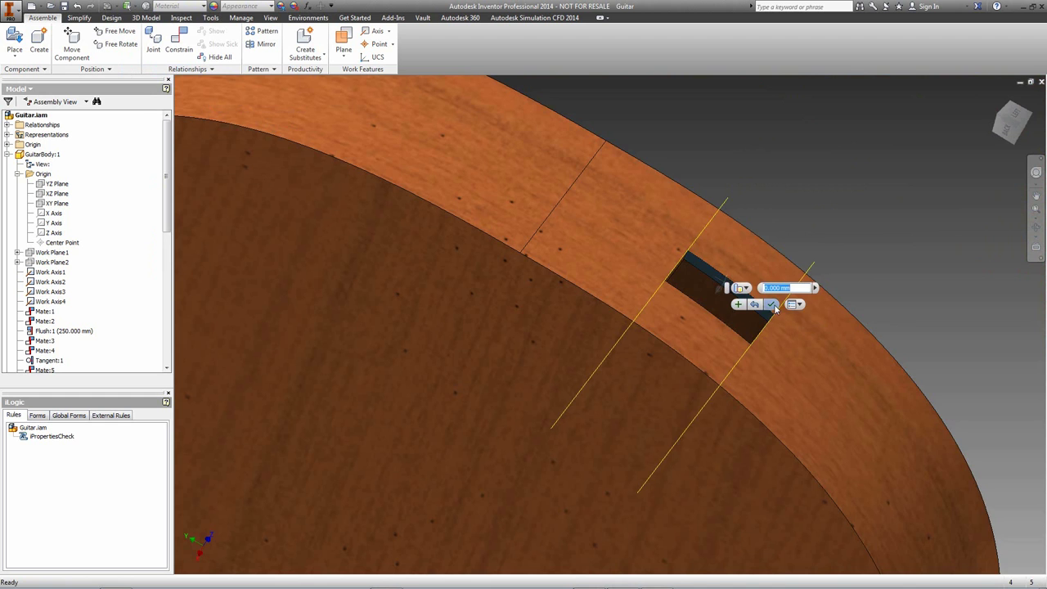
click(772, 304)
Hide all work features in the assembly and show the whole guitar in the home view.
click(271, 18)
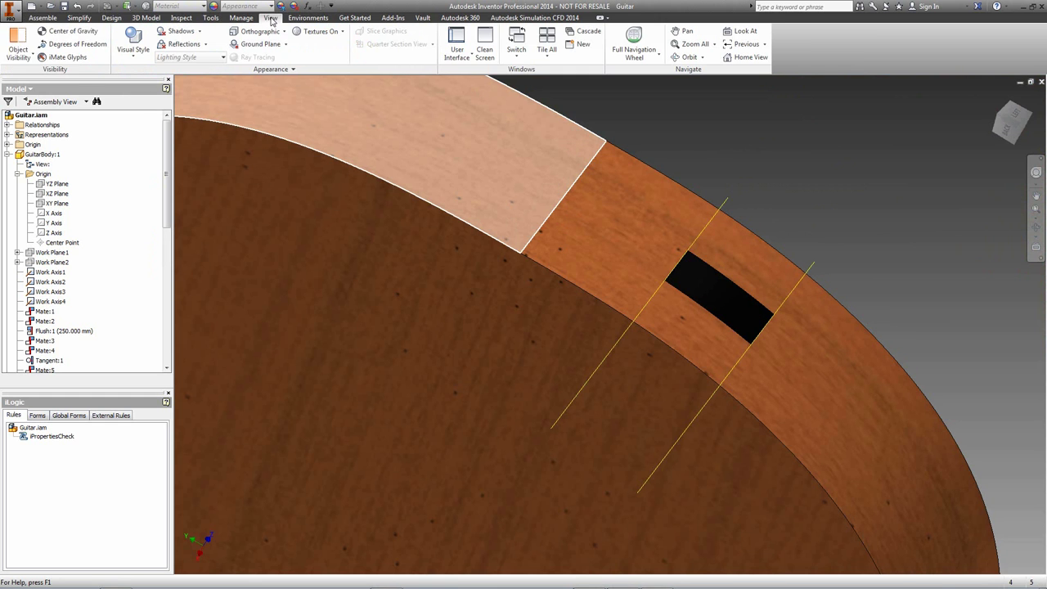
click(18, 49)
click(12, 71)
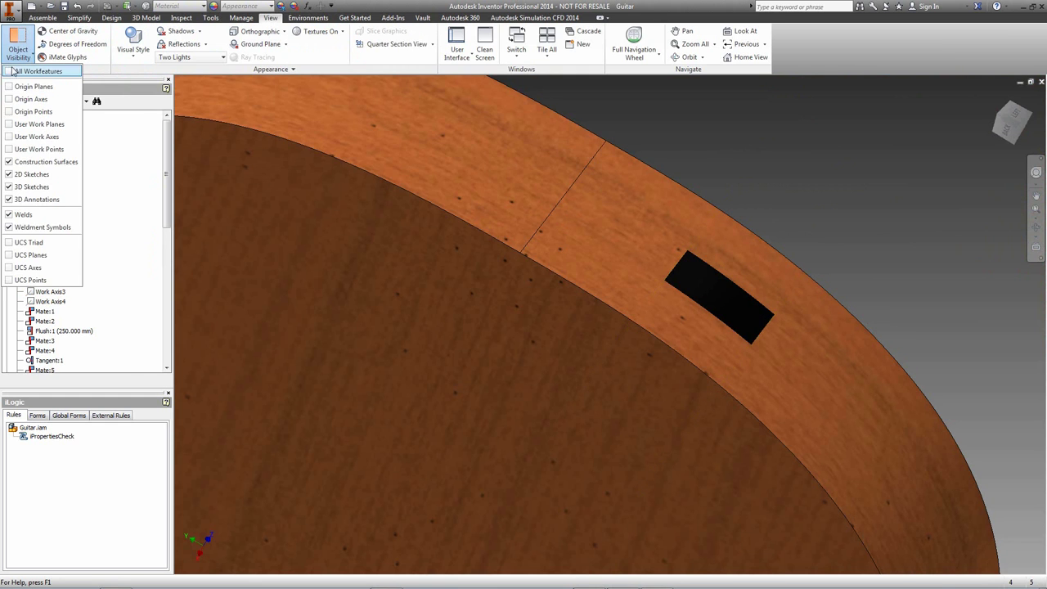
key(F6)
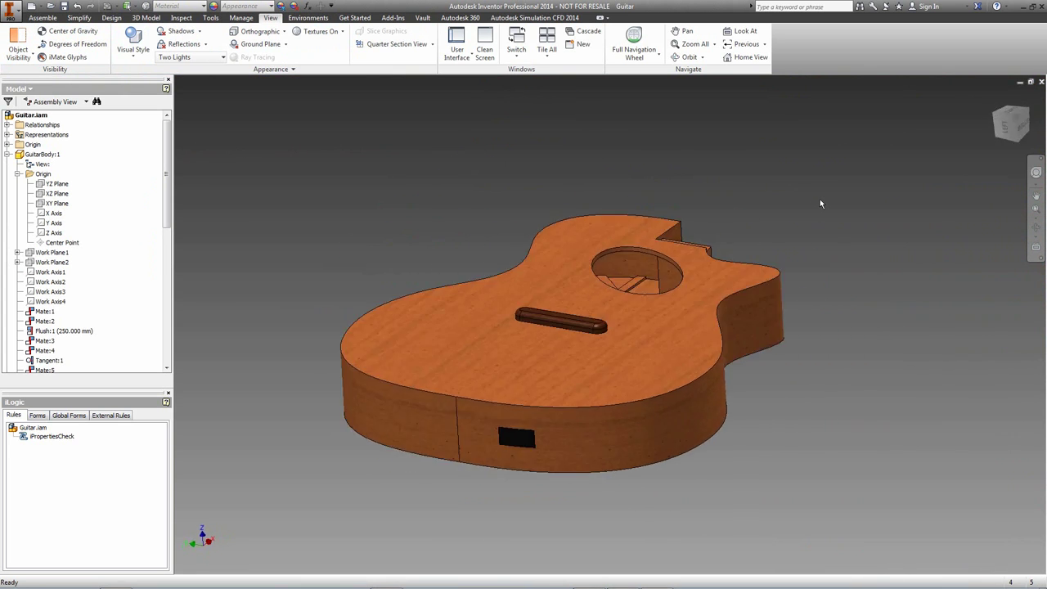
Switch to component selection priority and open the guitar body for in-place editing.
click(442, 209)
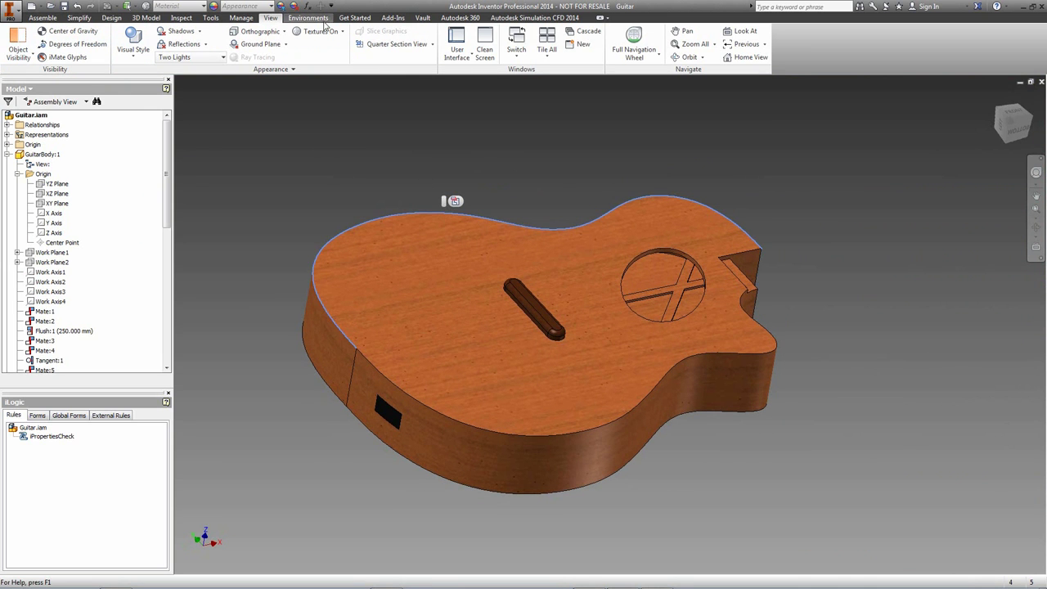
click(135, 6)
click(163, 25)
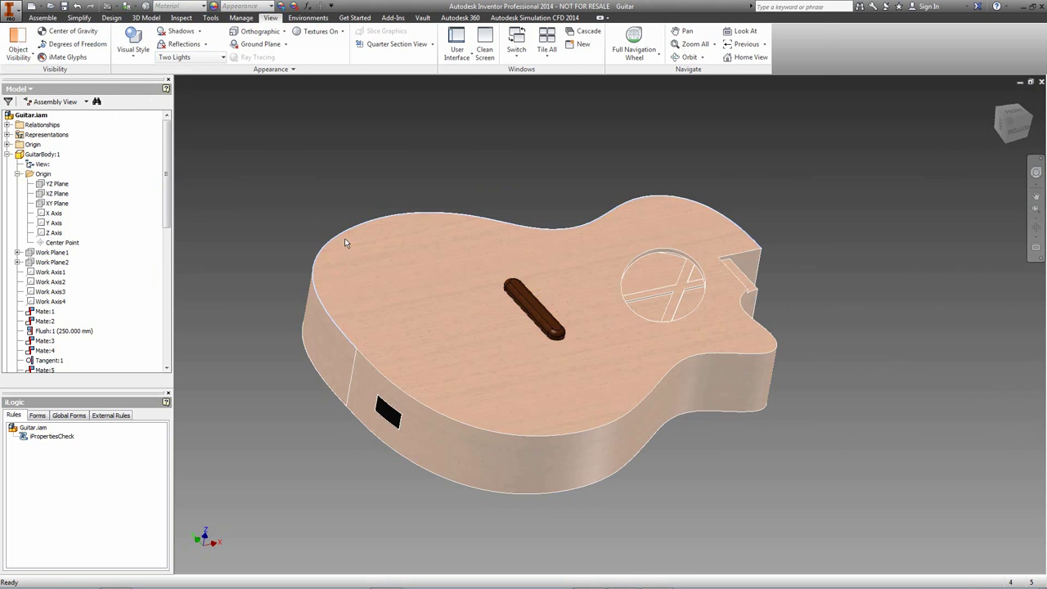
double_click(345, 238)
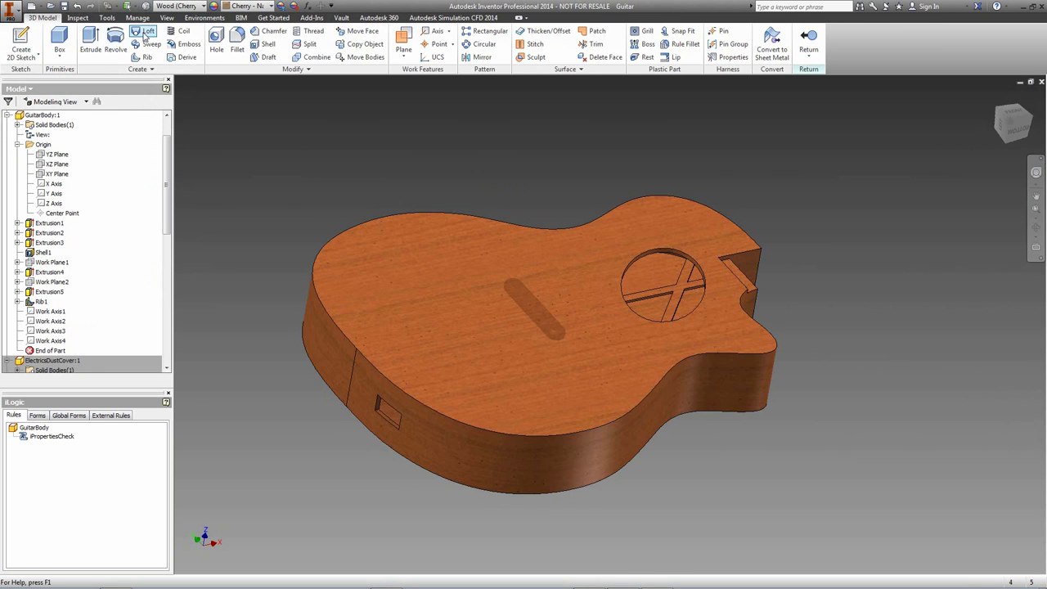
Fillet the outer perimeter edges of the guitar body's top and bottom faces.
click(236, 41)
click(461, 218)
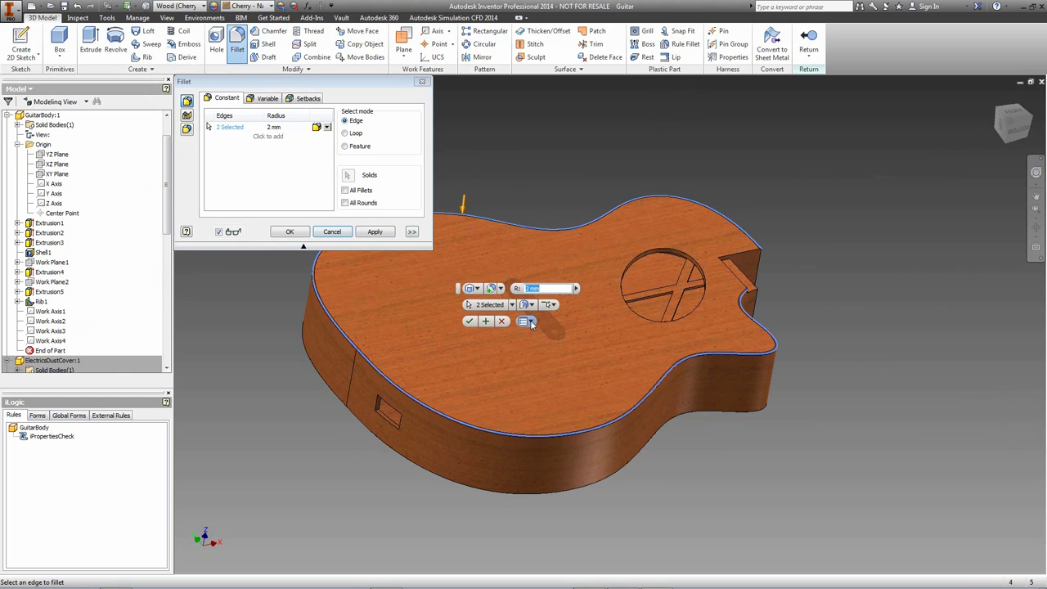
click(484, 488)
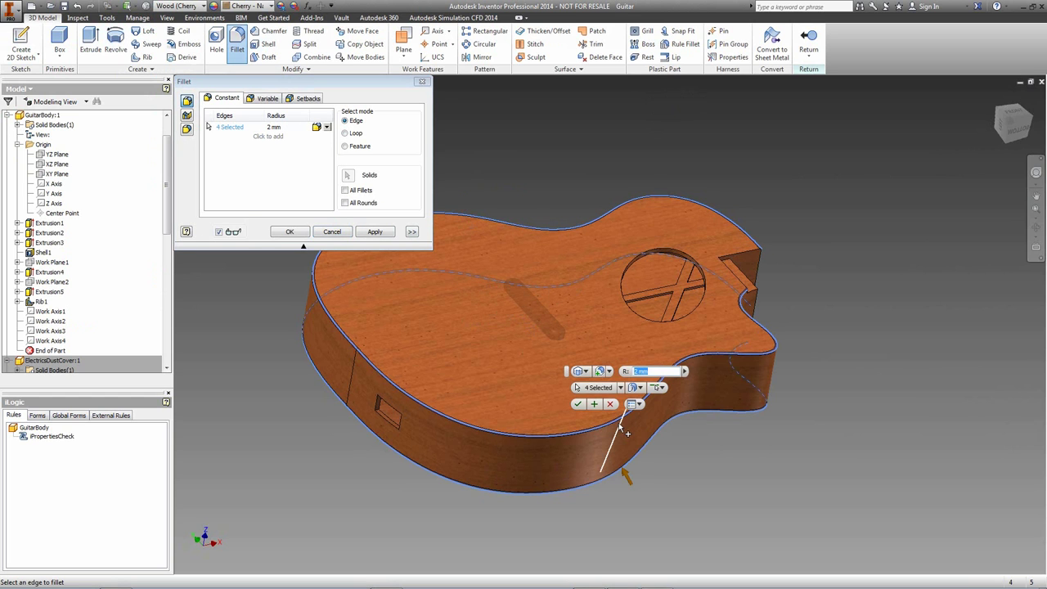
key(Return)
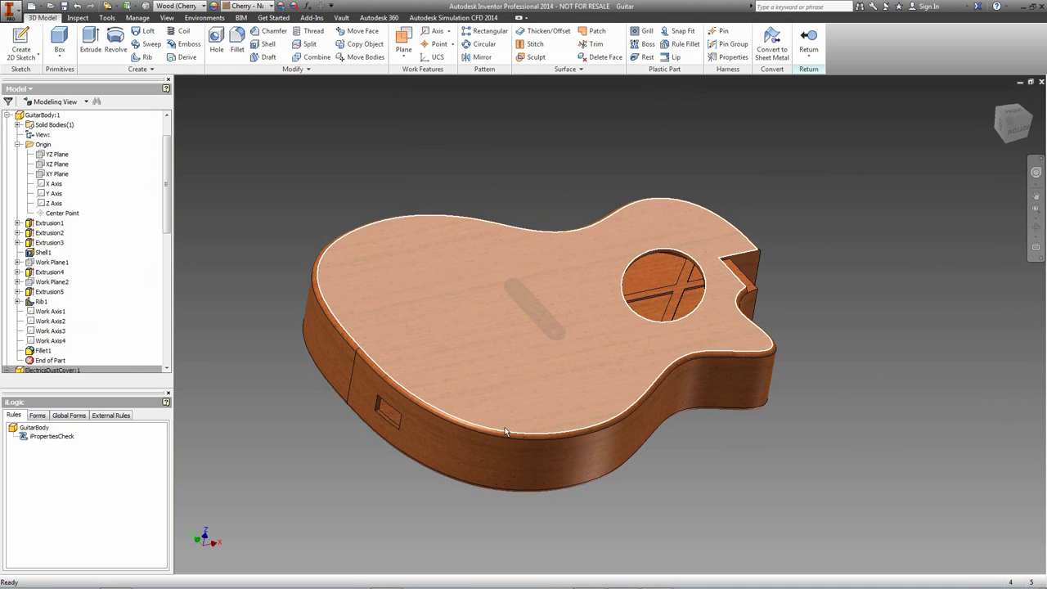
Give the fillet faces along both body perimeters the Walnut - Natural Polished appearance, and return to the assembly in its home view.
scroll(470, 417, up, 4)
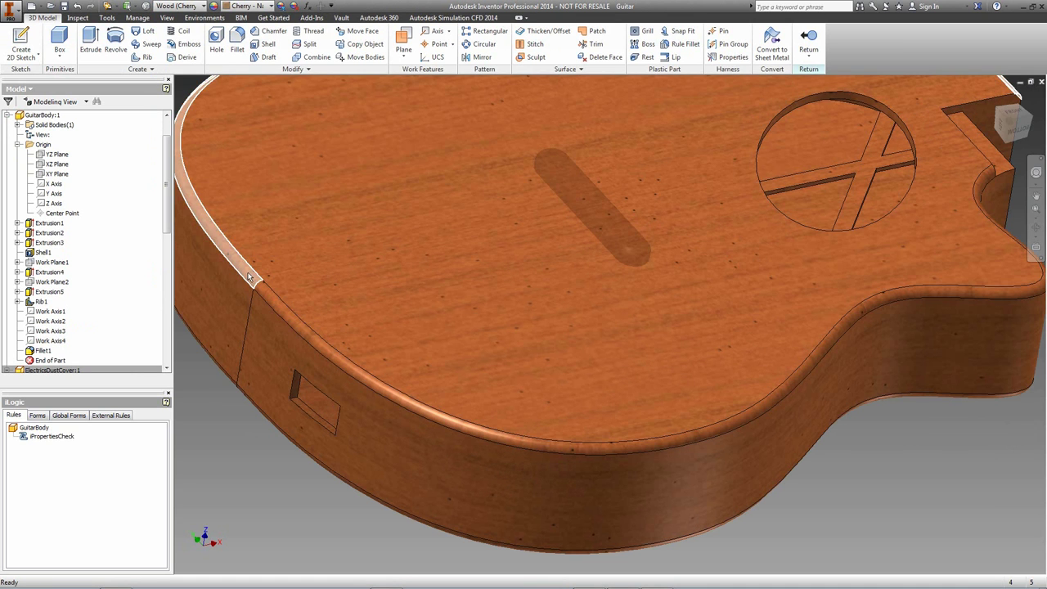
shift+middle_drag(269, 298, 255, 317)
click(255, 317)
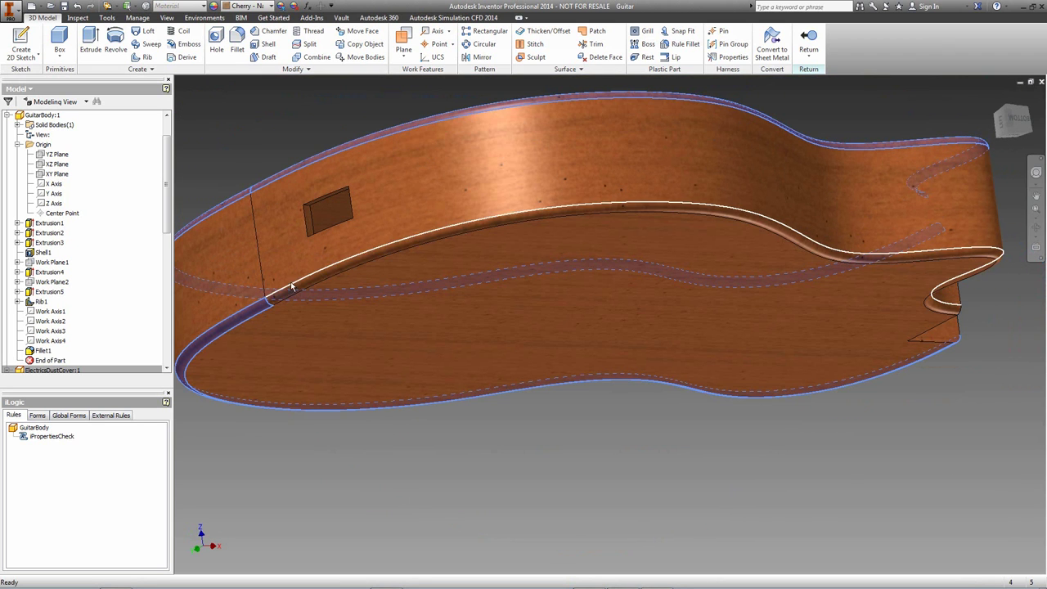
click(302, 287)
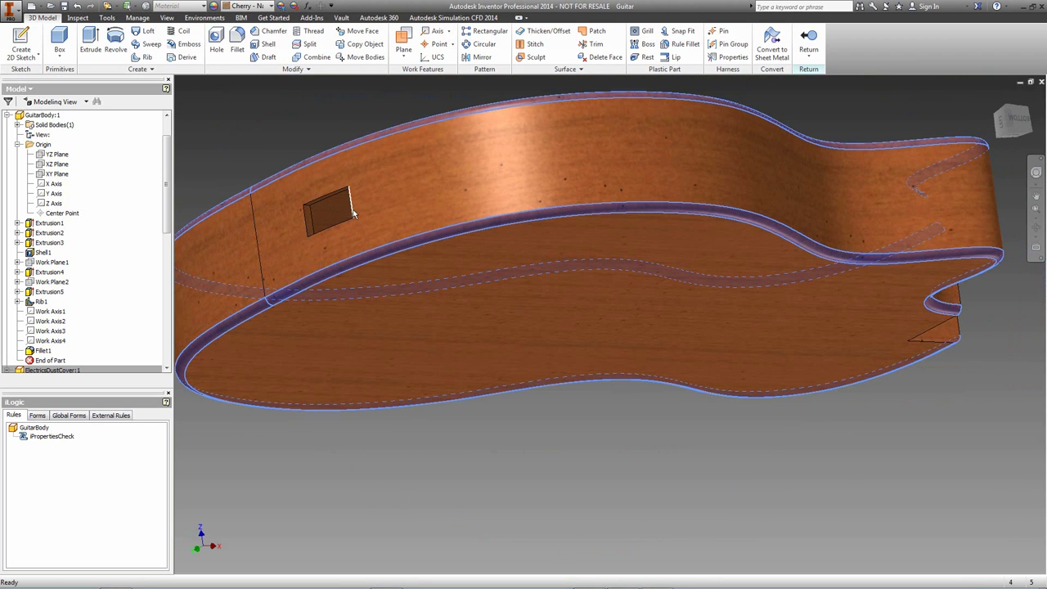
click(274, 6)
scroll(302, 280, down, 5)
scroll(301, 280, down, 2)
drag(327, 198, 327, 357)
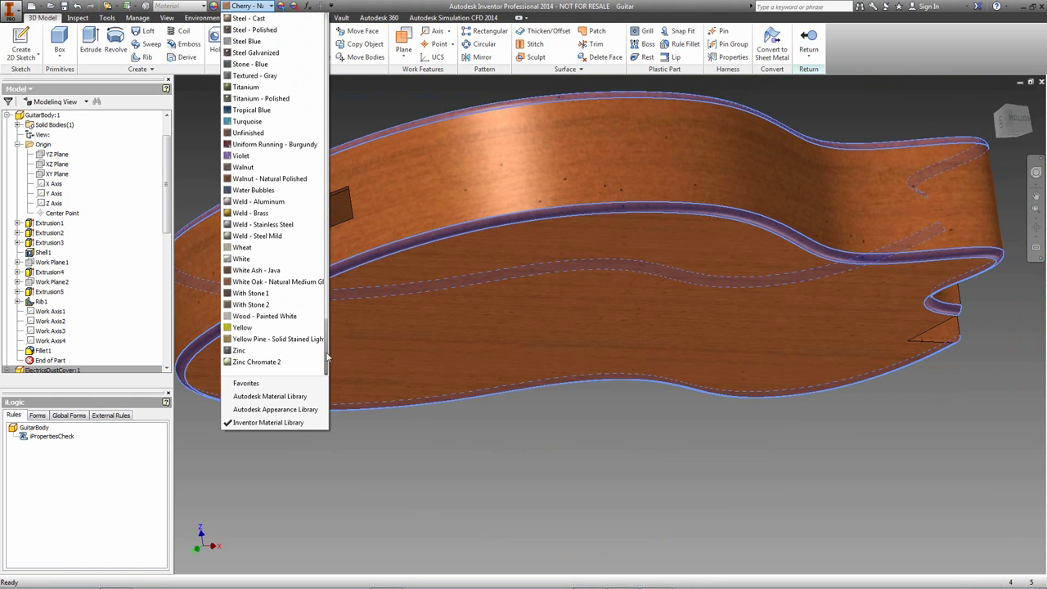
click(270, 178)
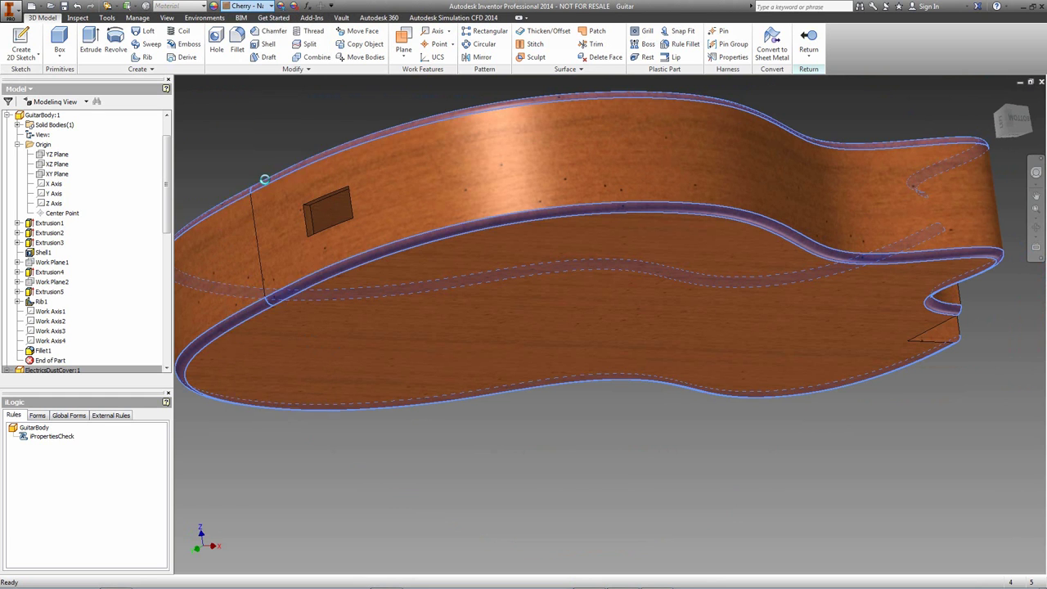
click(807, 43)
key(F6)
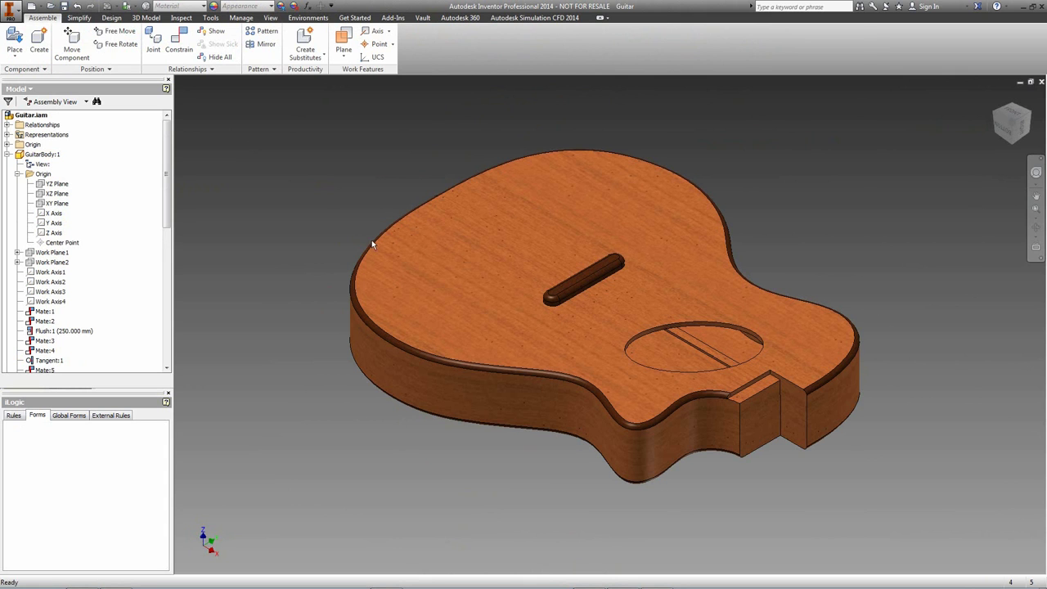
Send the guitar assembly to Autodesk Showcase by running the Showcase Realistic Presentation suite workflow.
click(11, 8)
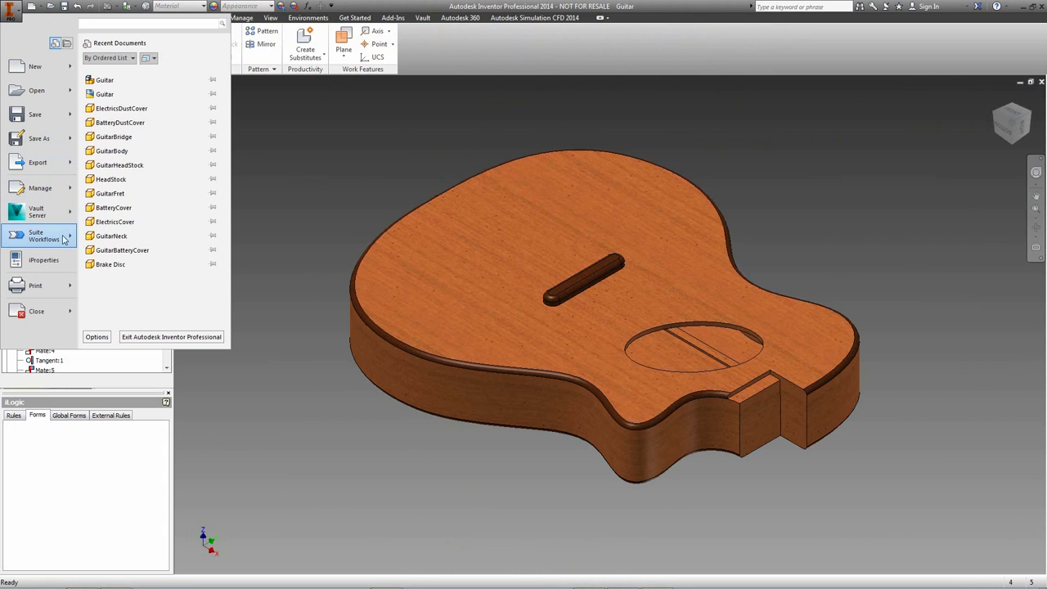
mouse_move(60, 244)
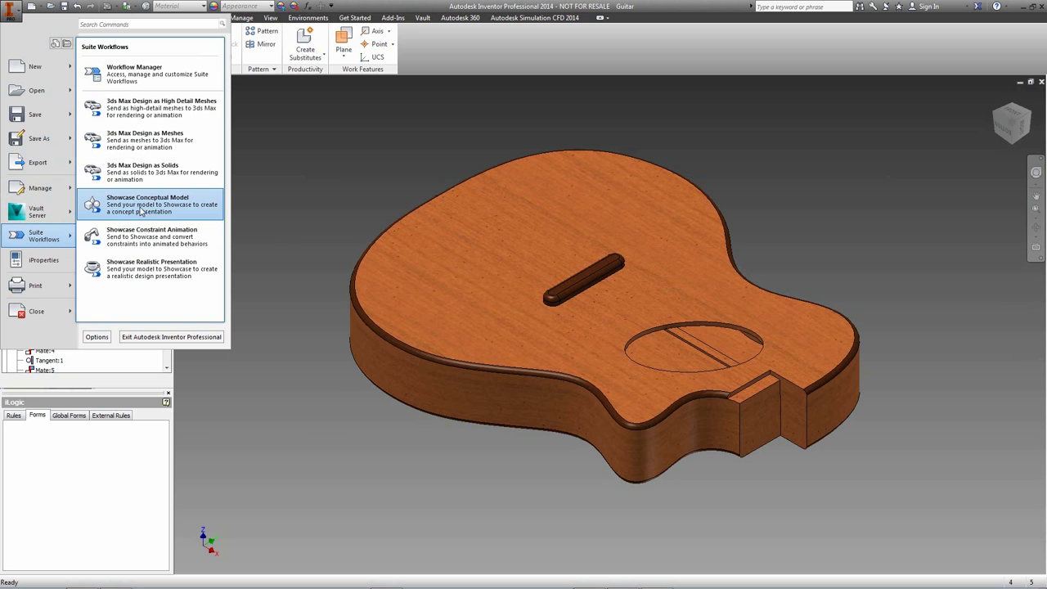
click(135, 267)
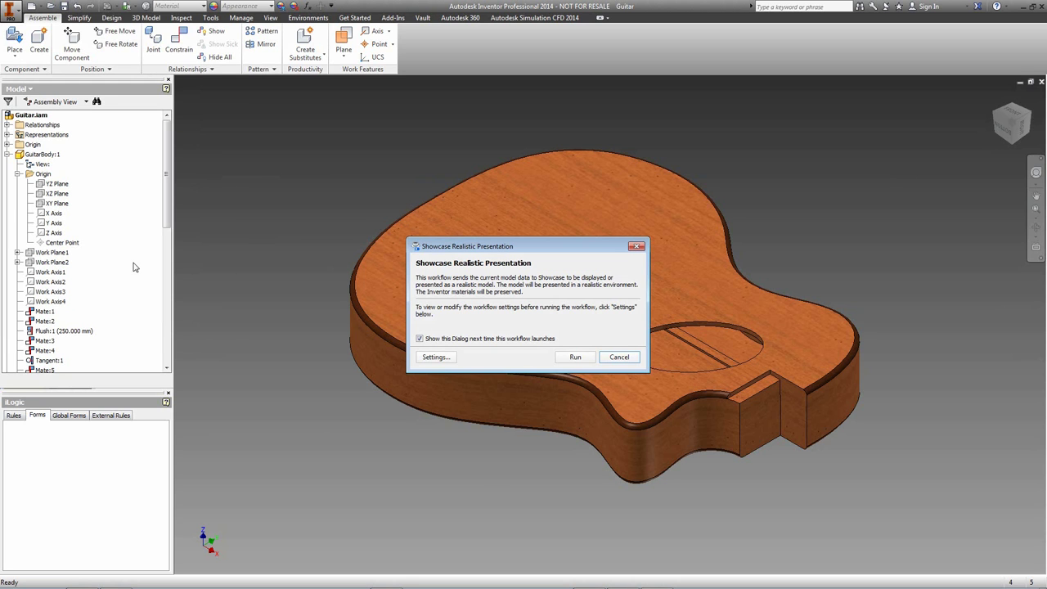
click(575, 356)
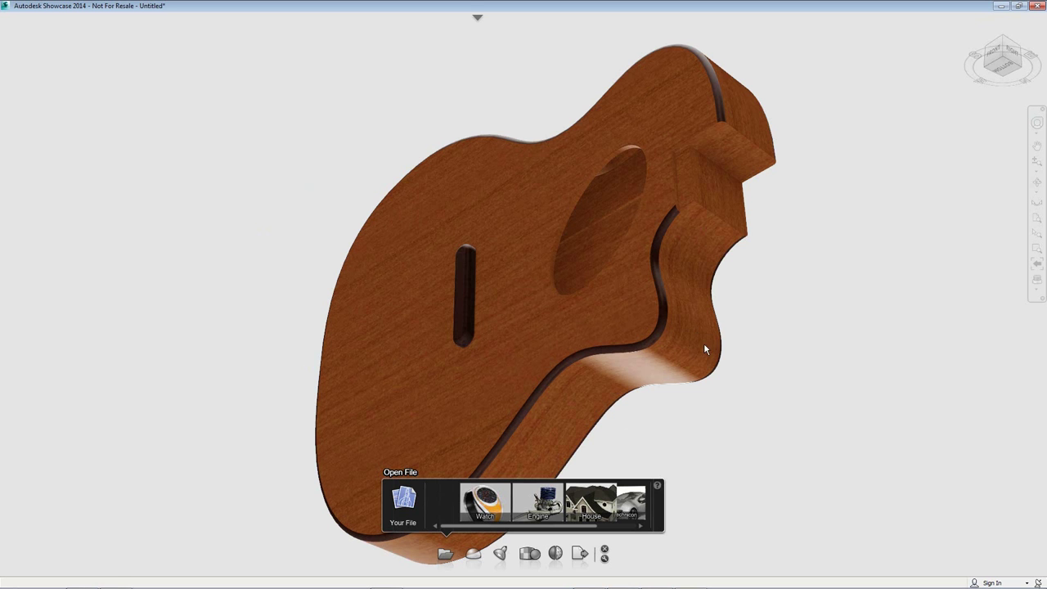
Open the environment libraries and apply the BP conference room environment from Infinite Background to the guitar scene.
mouse_move(518, 355)
mouse_down()
mouse_move(637, 298)
mouse_move(738, 226)
mouse_up()
mouse_move(490, 360)
mouse_down()
mouse_move(427, 311)
mouse_move(536, 278)
mouse_move(613, 283)
mouse_move(708, 368)
mouse_move(712, 444)
mouse_move(529, 429)
mouse_move(374, 303)
mouse_move(302, 364)
mouse_move(382, 449)
mouse_move(453, 473)
mouse_move(428, 369)
mouse_move(432, 310)
mouse_move(384, 300)
mouse_move(425, 356)
mouse_up()
key(e)
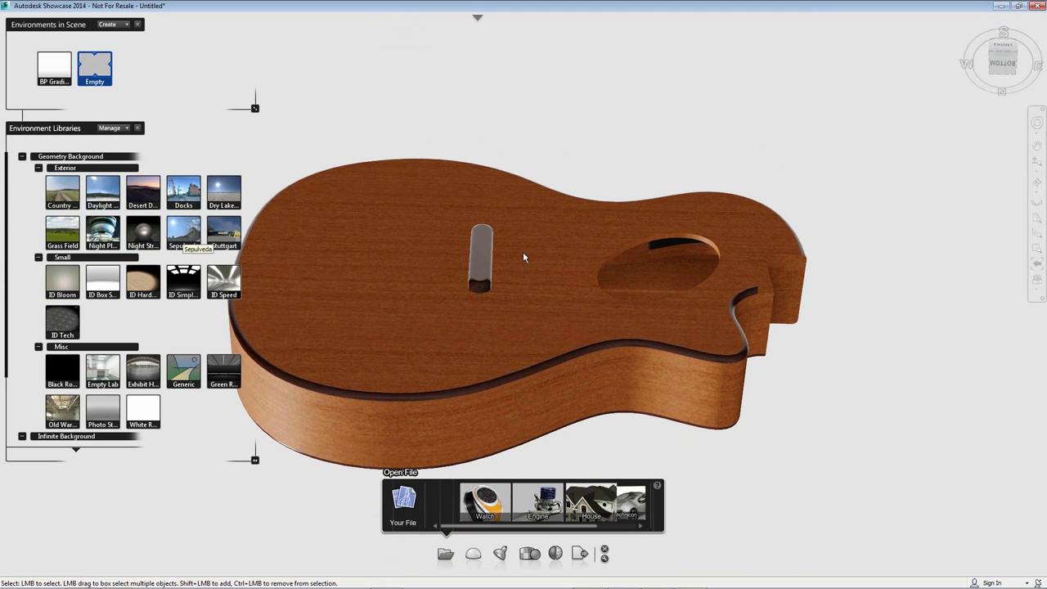
scroll(212, 442, down, 3)
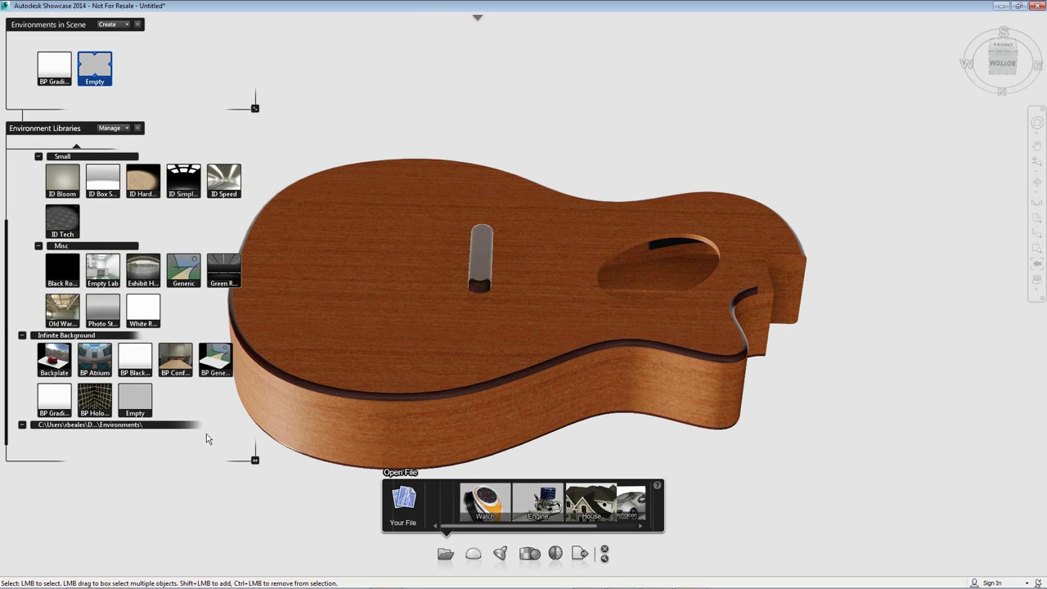
scroll(207, 439, up, 1)
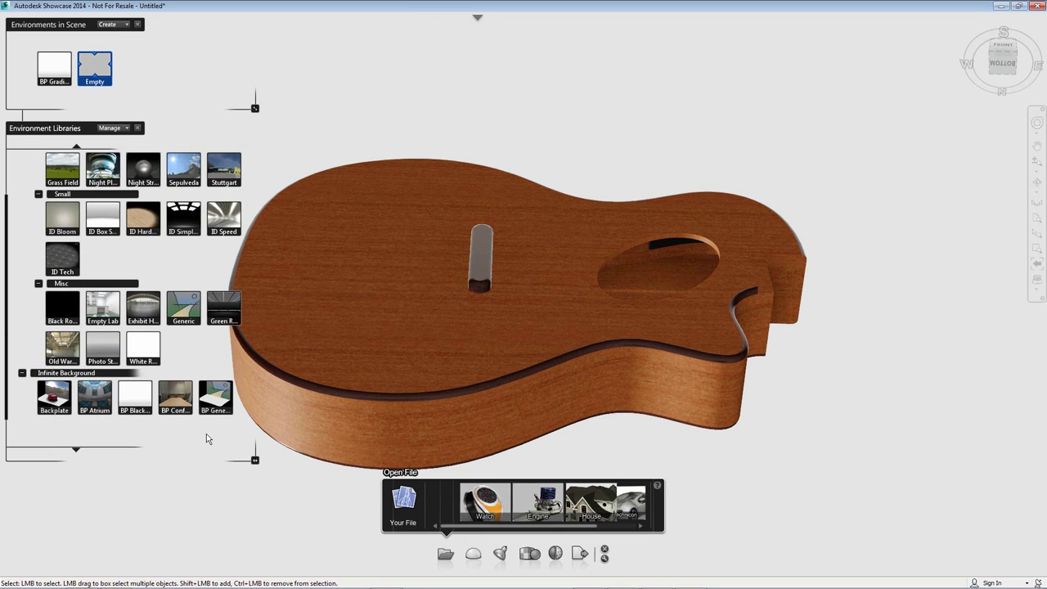
double_click(173, 397)
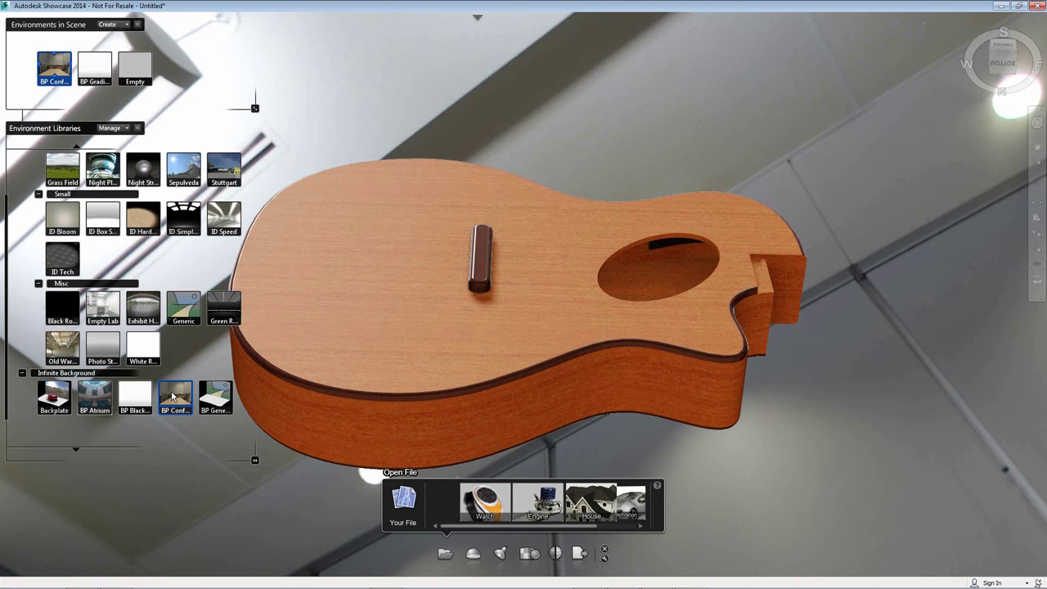
Change the guitar scene to the Grass Field environment from the Exterior group.
scroll(419, 400, up, 2)
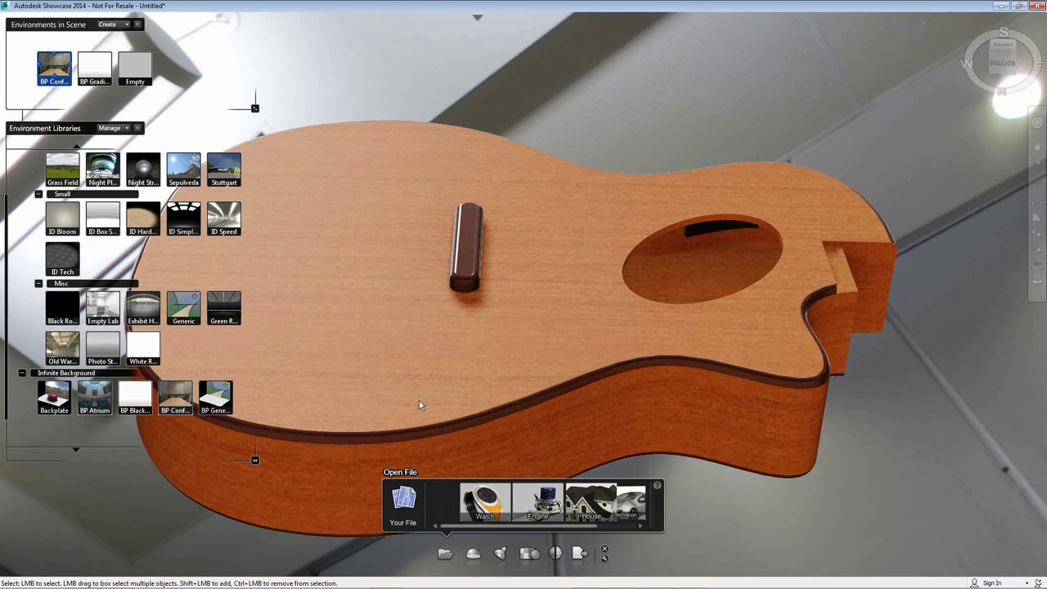
scroll(444, 402, up, 4)
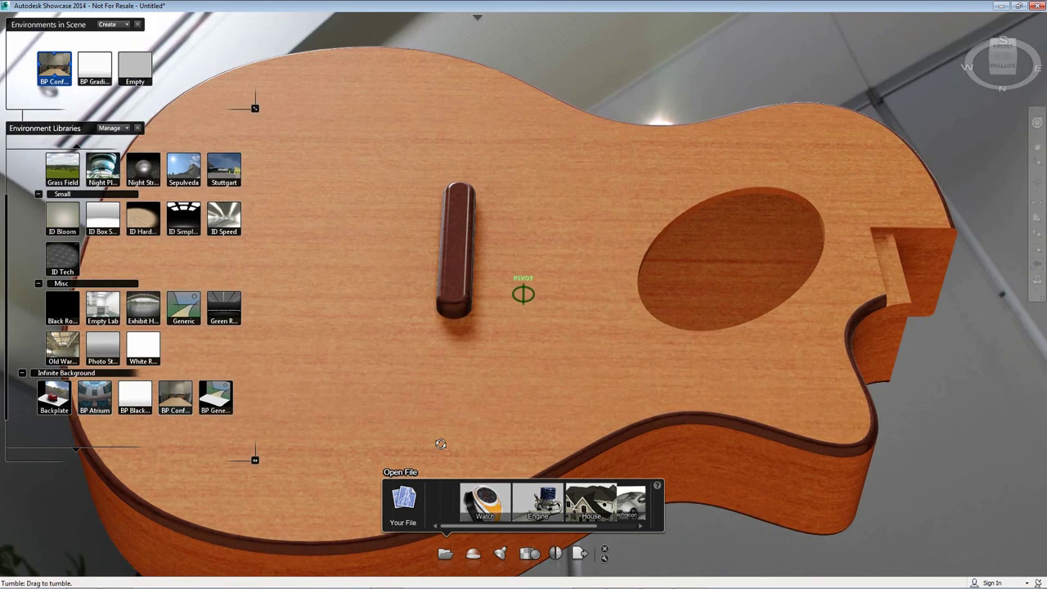
drag(440, 444, 564, 426)
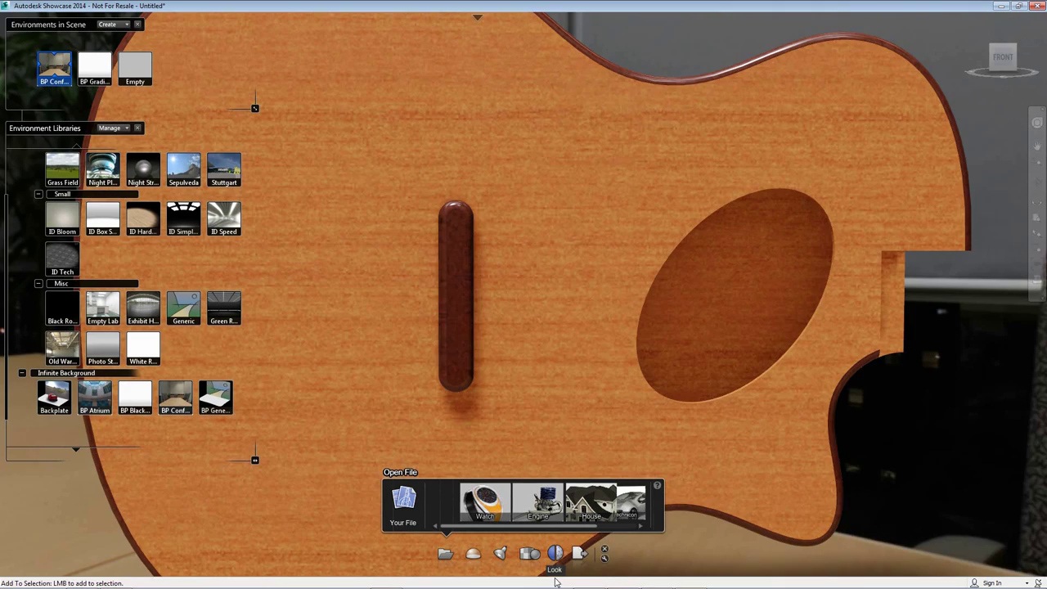
scroll(560, 382, down, 6)
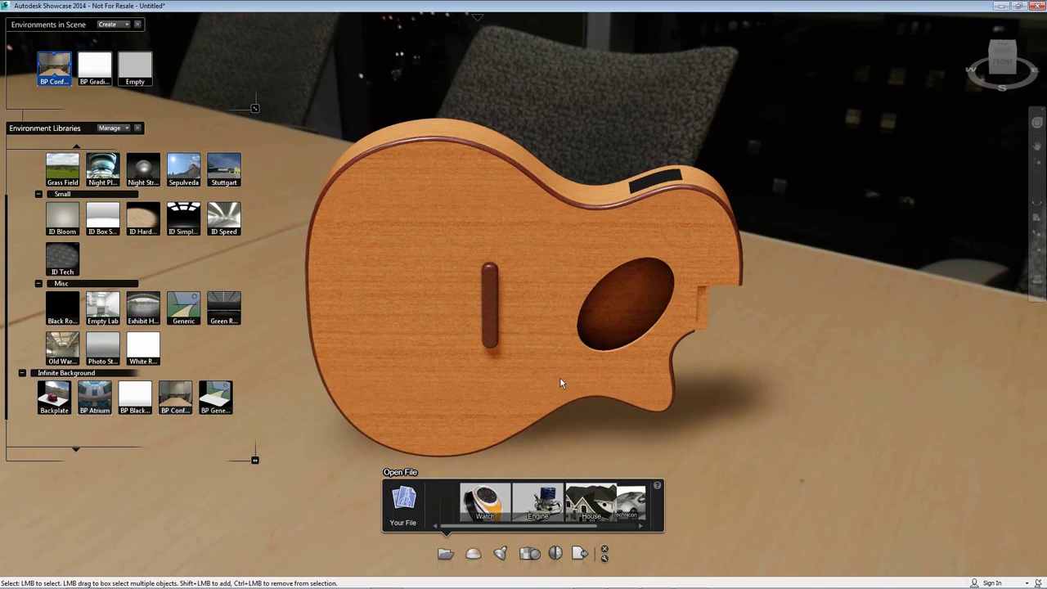
scroll(561, 382, down, 2)
mouse_move(659, 367)
mouse_down()
mouse_move(425, 279)
mouse_move(678, 332)
mouse_move(596, 327)
mouse_up()
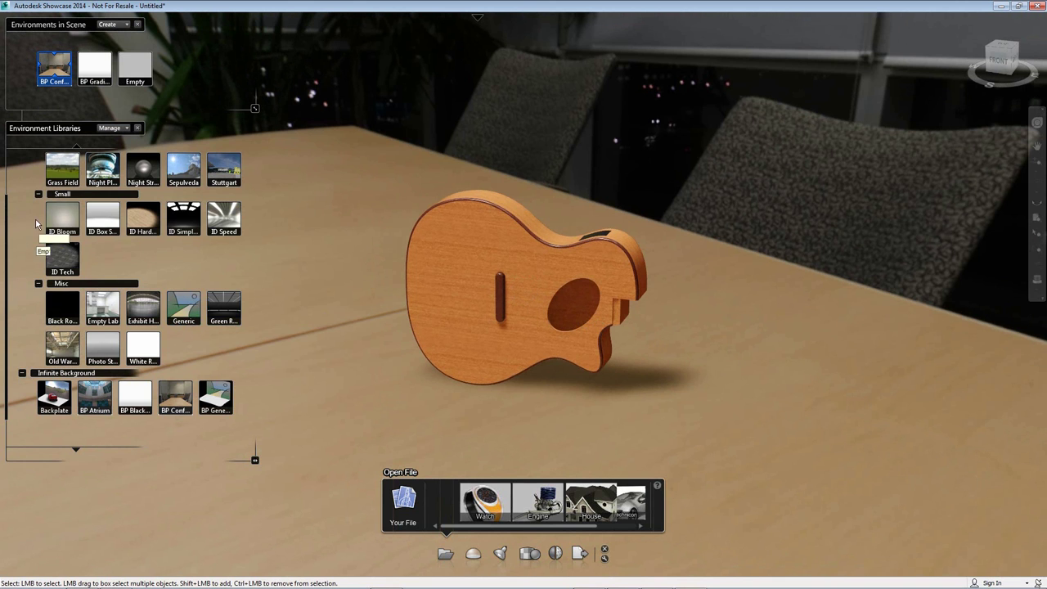
scroll(60, 172, up, 3)
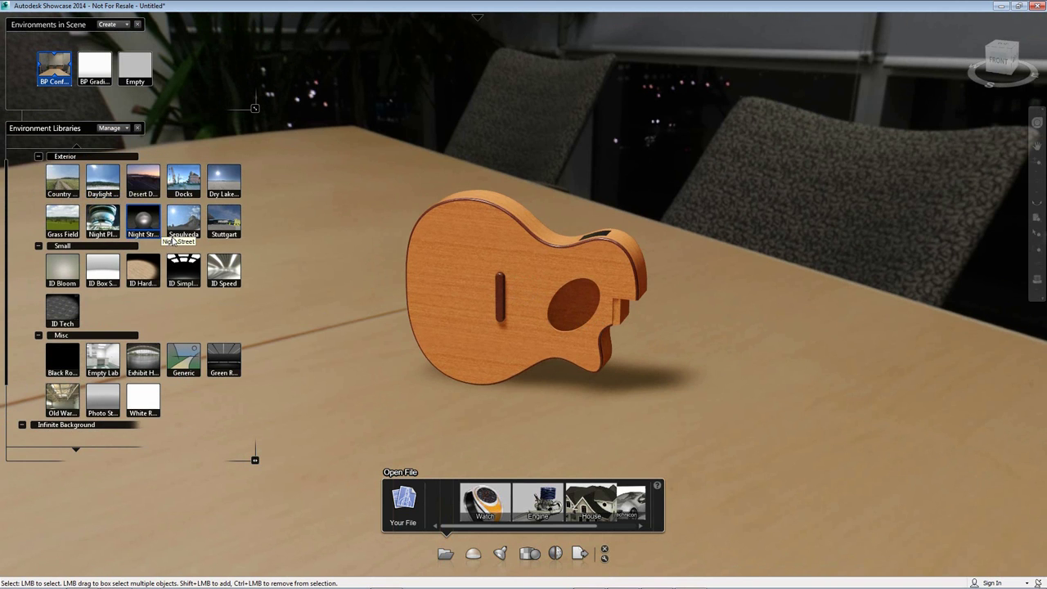
double_click(69, 232)
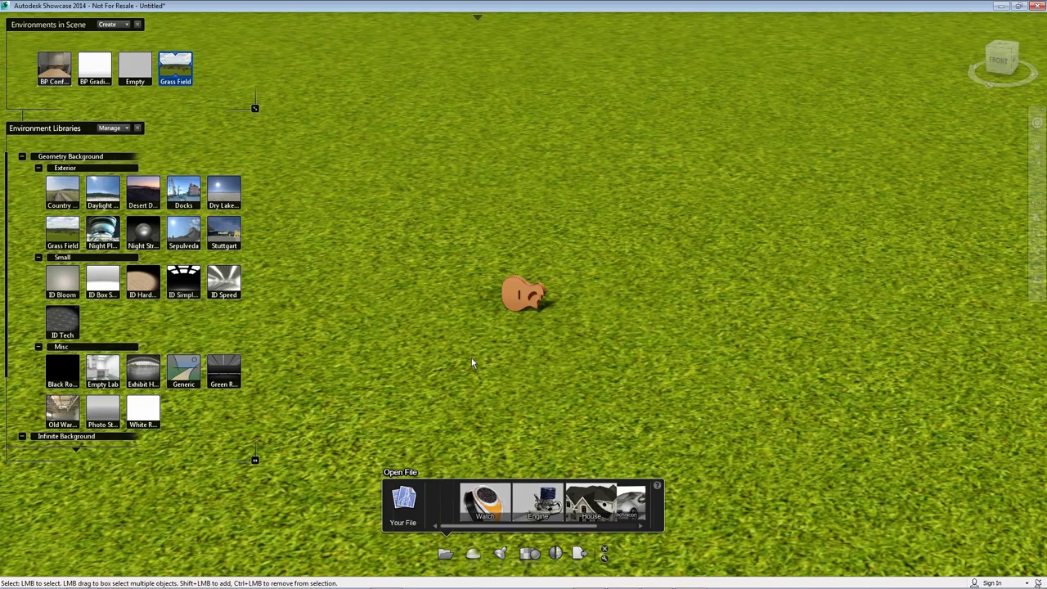
Apply the ID Box environment from the Small group to the scene and close the environment libraries.
drag(471, 363, 600, 288)
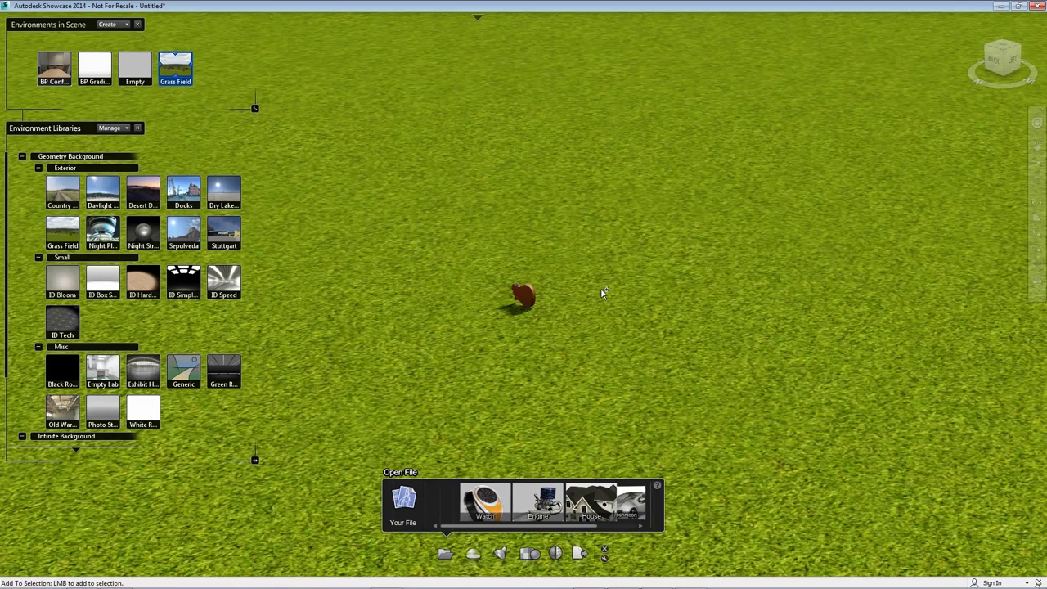
scroll(564, 290, up, 4)
scroll(534, 293, up, 3)
mouse_move(531, 293)
mouse_down()
mouse_move(663, 302)
mouse_move(423, 292)
mouse_move(633, 283)
mouse_move(493, 201)
mouse_move(339, 255)
mouse_move(433, 297)
mouse_move(700, 263)
mouse_move(747, 280)
mouse_move(589, 276)
mouse_up()
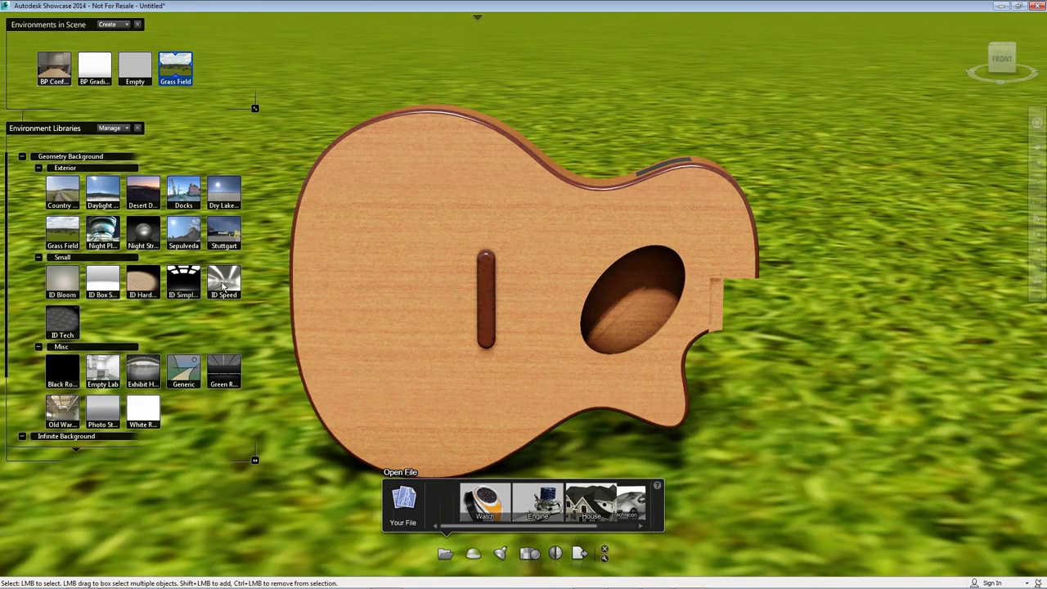
double_click(96, 281)
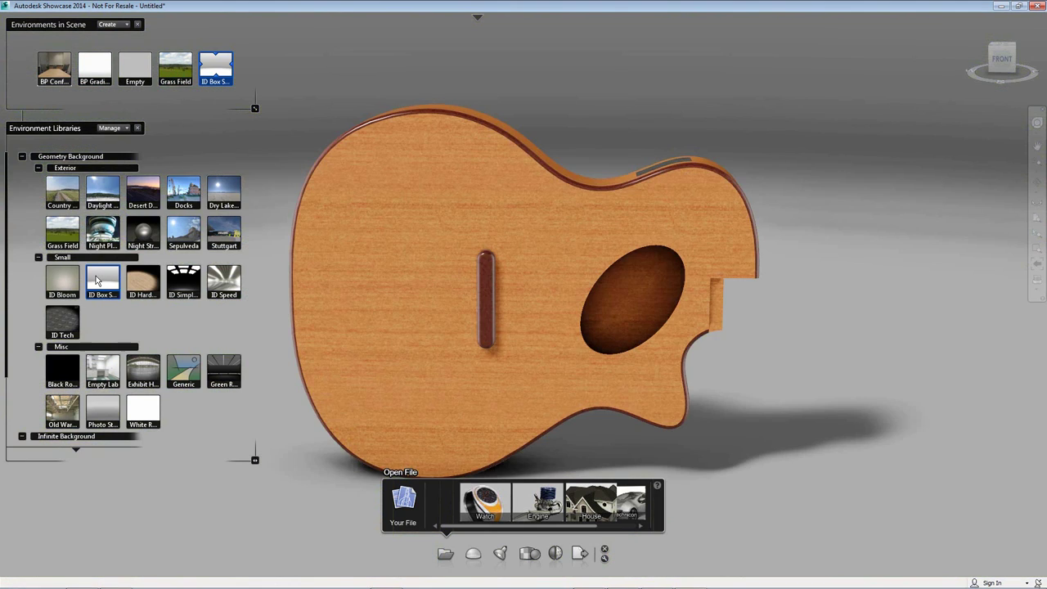
mouse_move(616, 306)
alt+mouse_down()
mouse_move(630, 327)
mouse_move(773, 352)
mouse_move(890, 350)
mouse_move(743, 304)
mouse_move(612, 324)
alt+mouse_up()
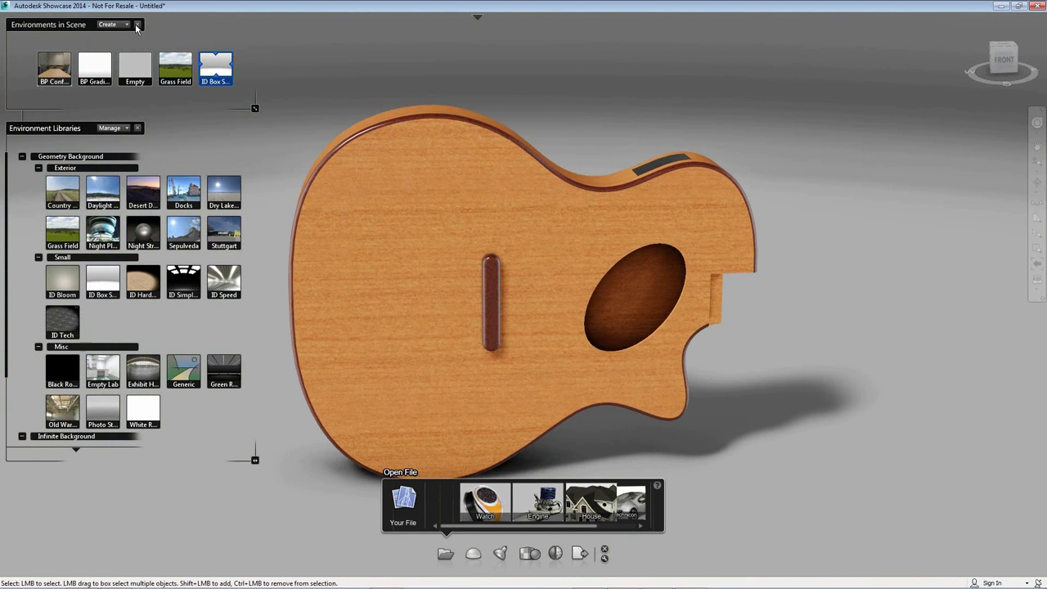
click(139, 24)
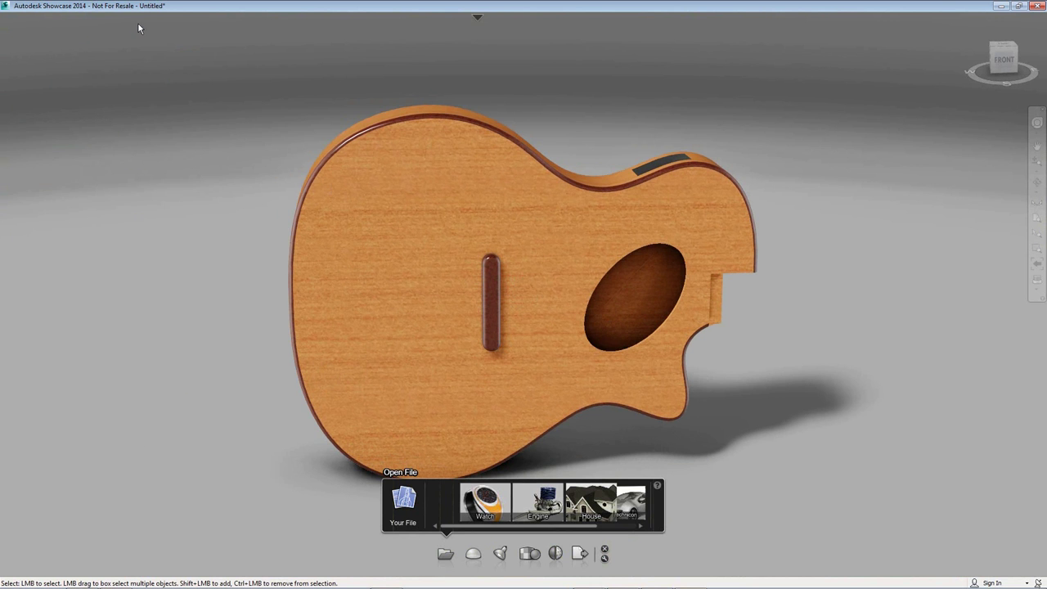
Apply the Hammered Red lacquer from the Showcase Materials library to all objects sharing the guitar body's cherry material.
click(376, 227)
right_click(388, 217)
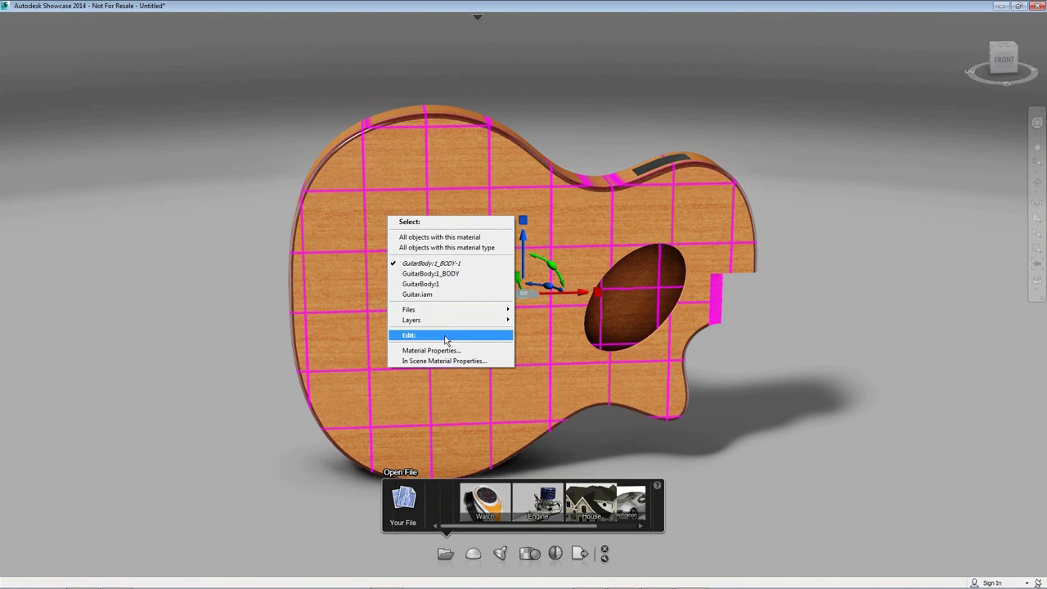
click(438, 236)
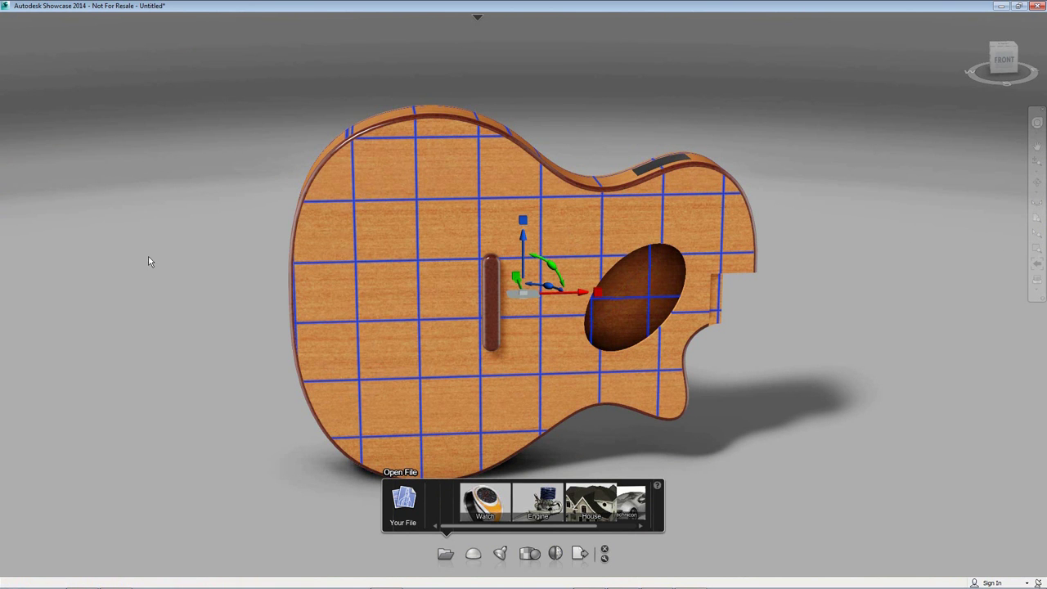
key(m)
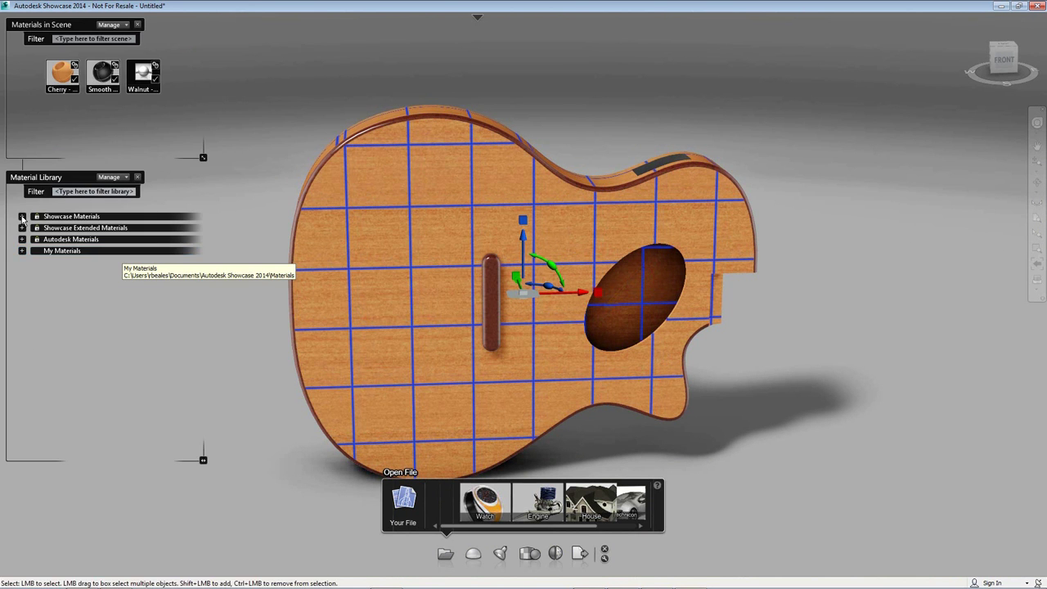
click(21, 216)
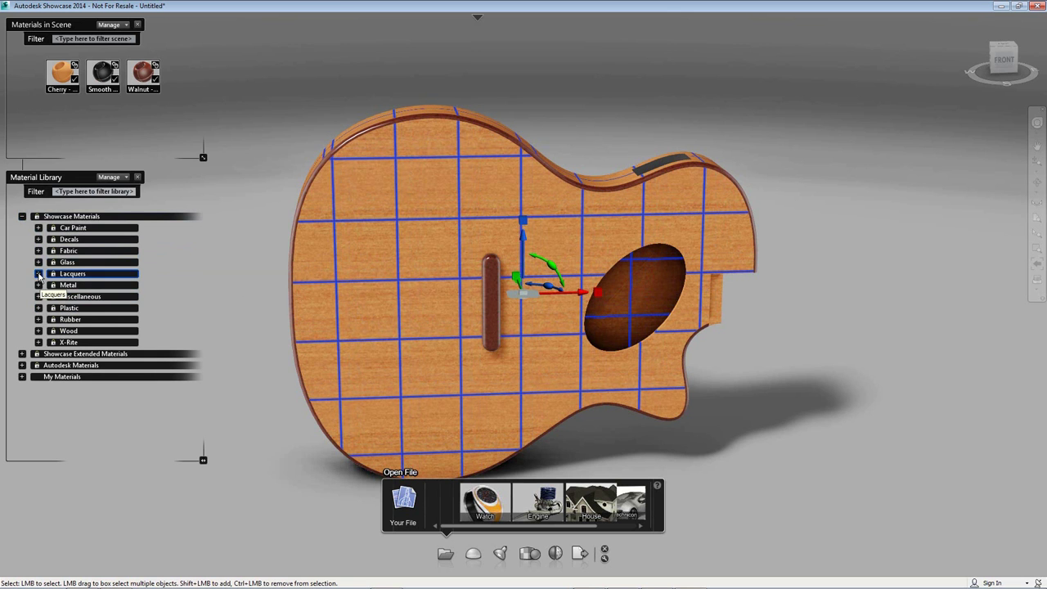
click(38, 274)
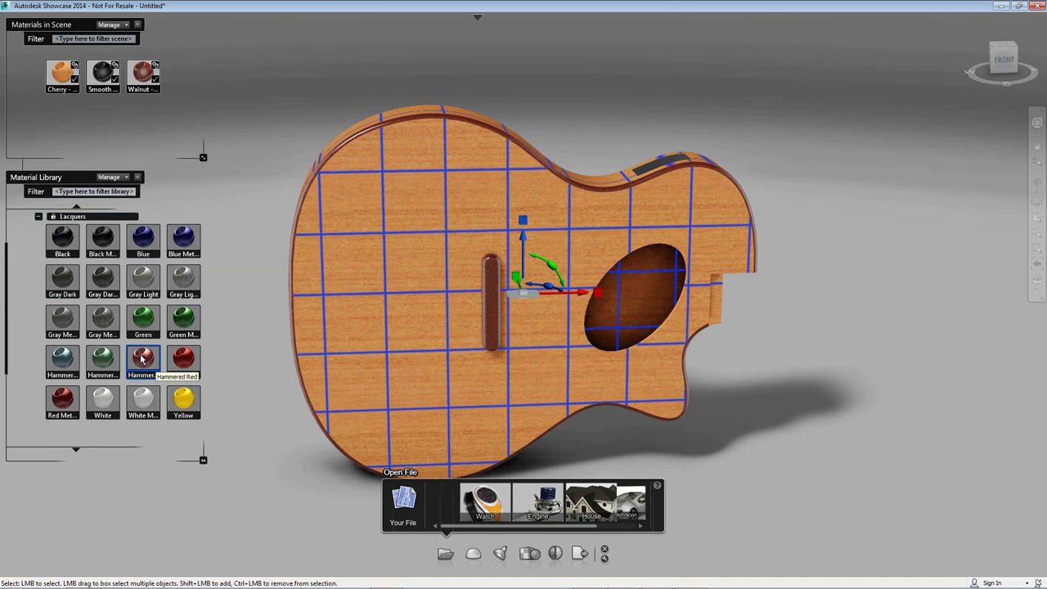
drag(375, 397, 347, 386)
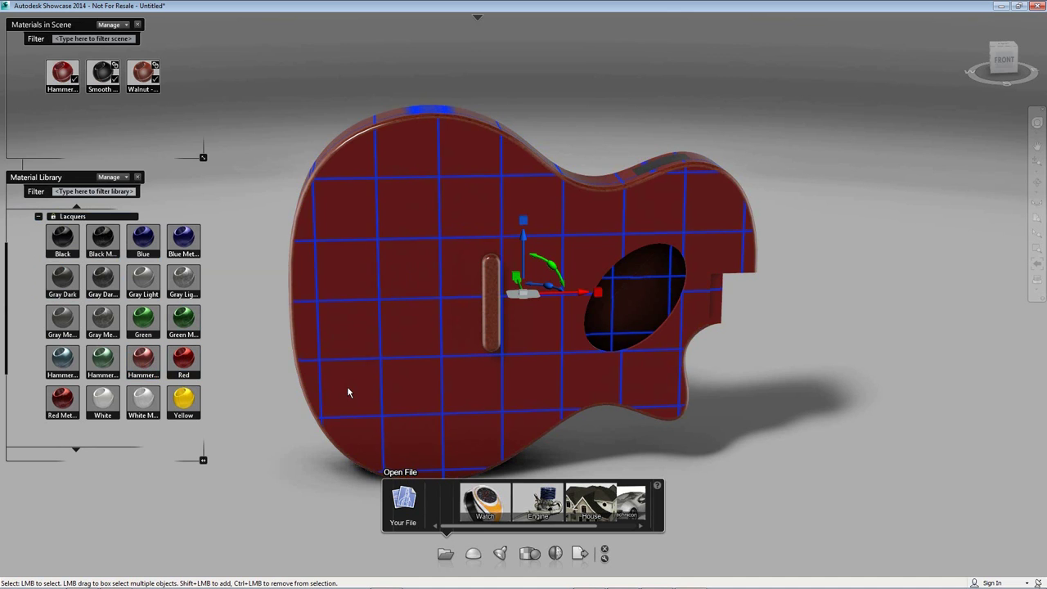
right_drag(227, 288, 335, 279)
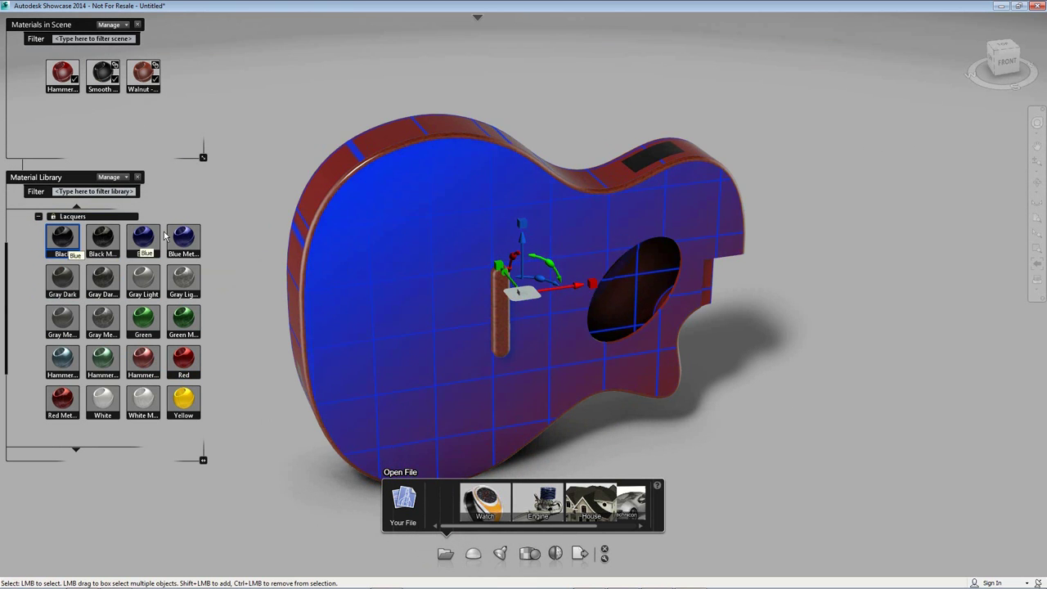
Change the selected guitar body objects to the Black lacquer and inspect the finish from several angles.
drag(413, 270, 428, 327)
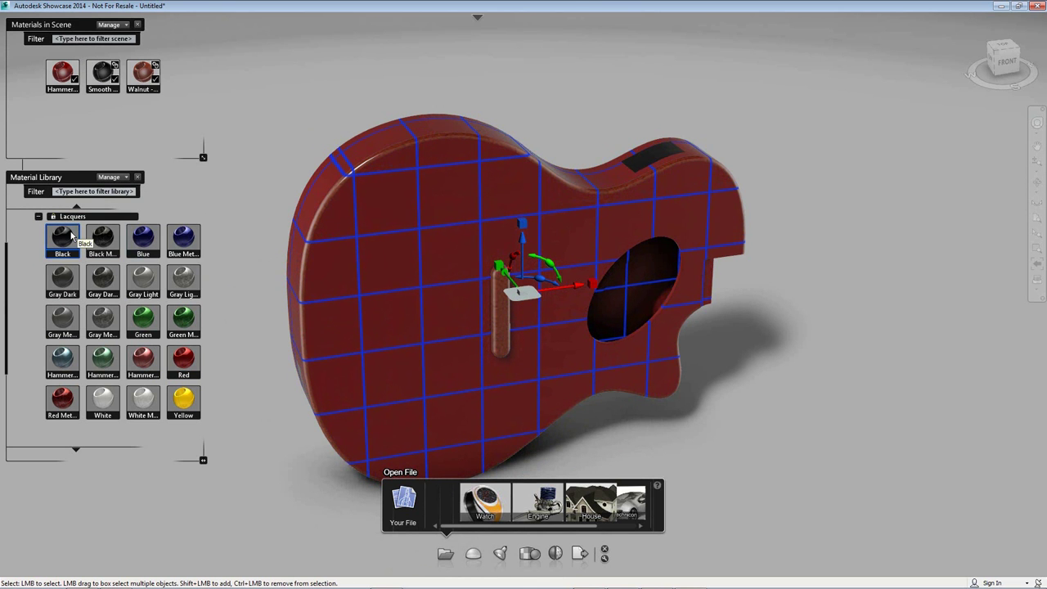
mouse_move(794, 234)
alt+mouse_down()
mouse_move(607, 98)
mouse_move(363, 86)
mouse_move(324, 148)
mouse_move(483, 173)
mouse_move(684, 161)
mouse_move(811, 125)
mouse_move(865, 96)
alt+mouse_up()
alt+drag(287, 276, 318, 369)
alt+drag(826, 246, 544, 171)
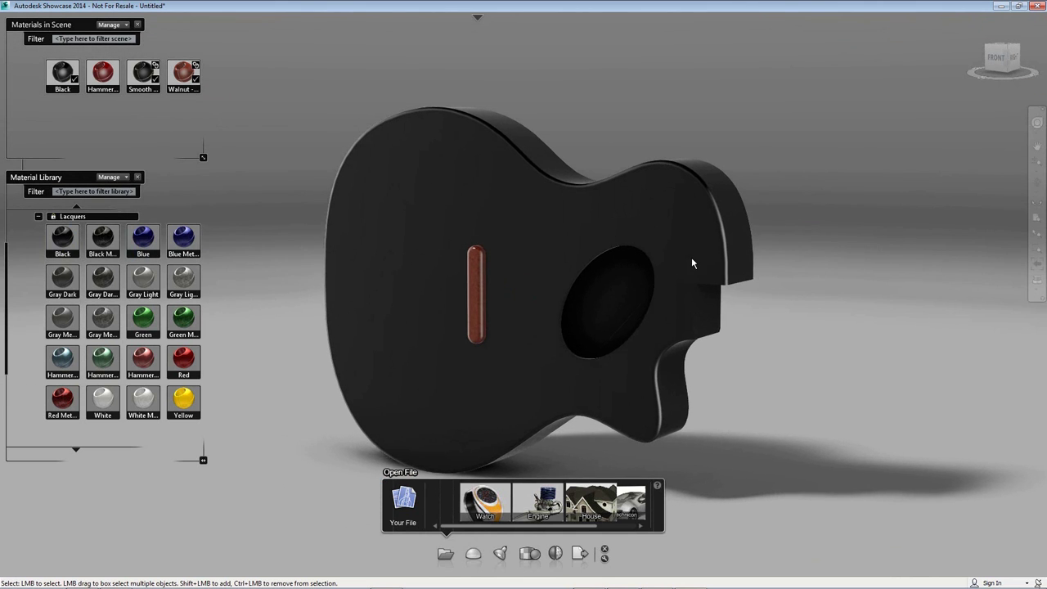
scroll(691, 264, up, 3)
scroll(722, 248, down, 2)
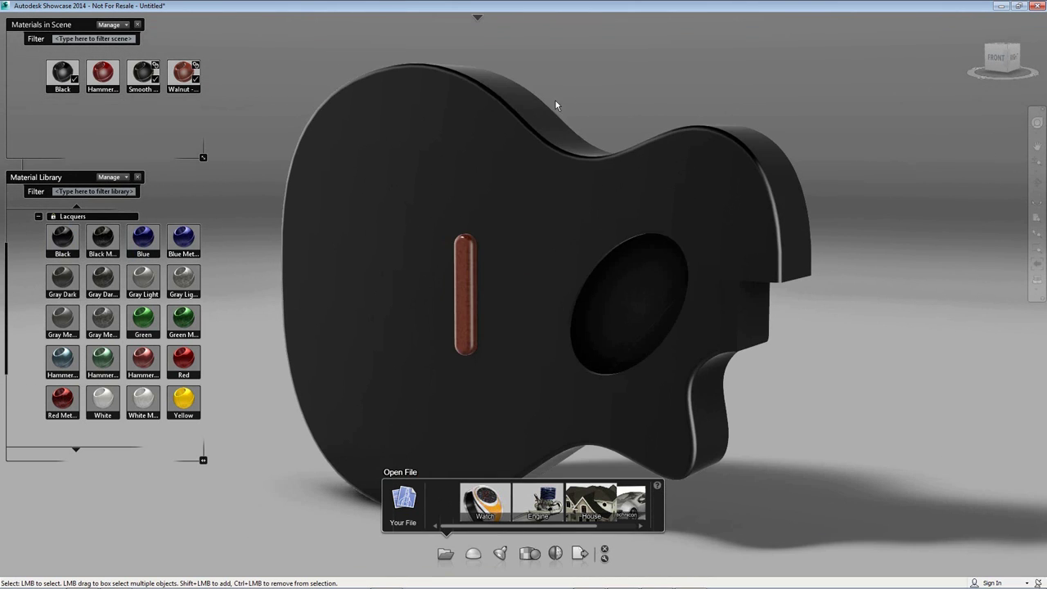
Set up image publishing of the current view with the HD1080 (1920x1080) preset and anti-aliasing at its highest level.
click(475, 18)
click(10, 18)
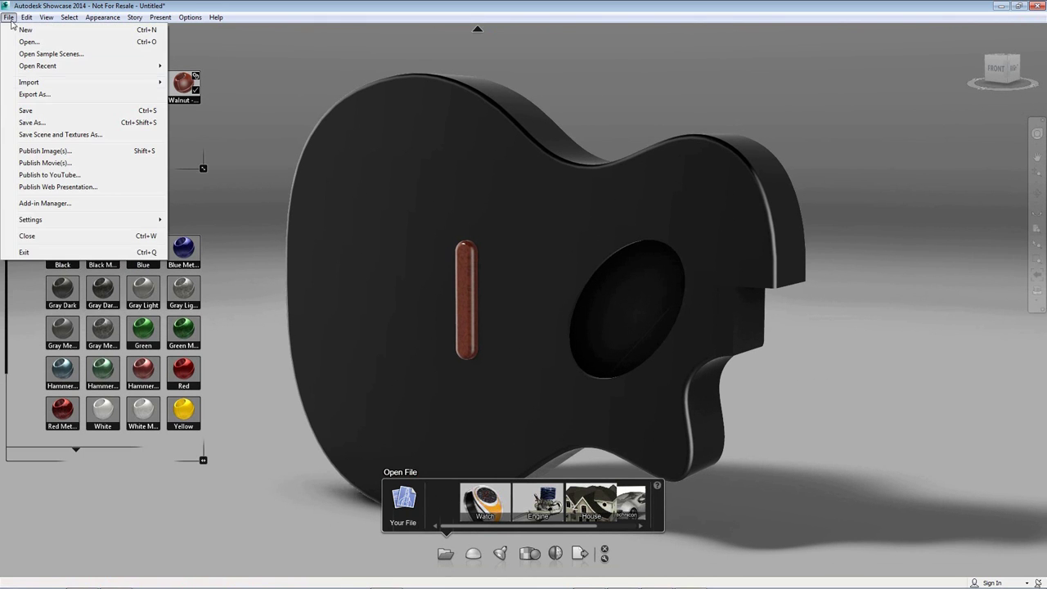
click(58, 157)
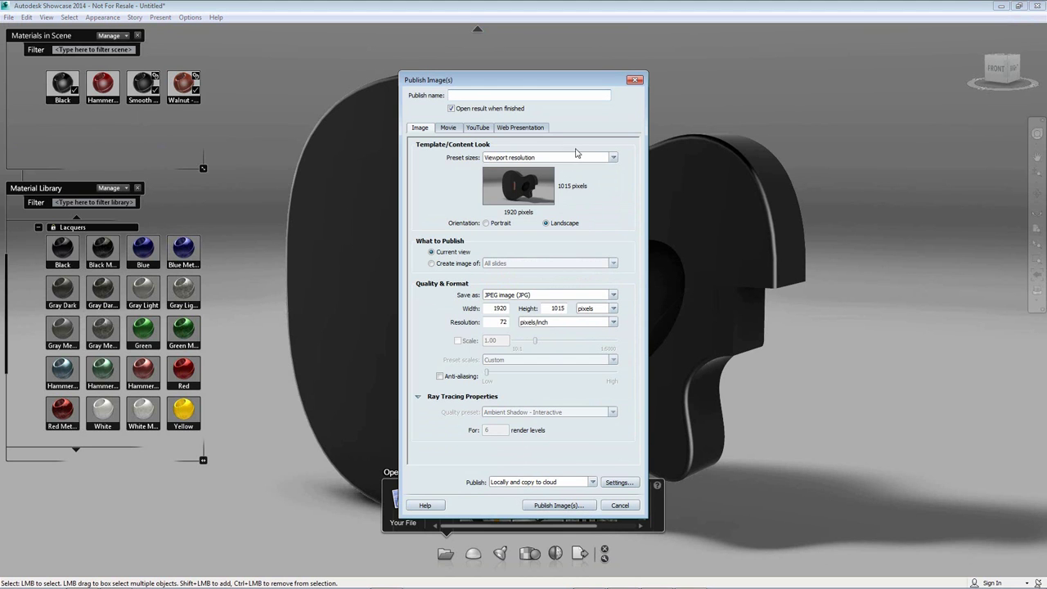
click(613, 157)
drag(611, 189, 610, 297)
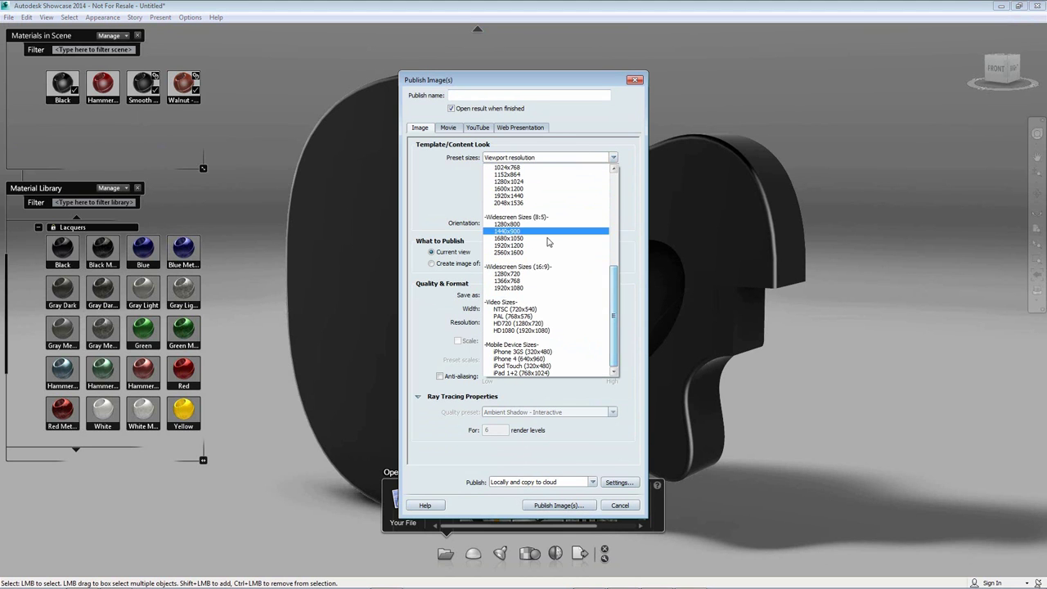
click(519, 195)
click(532, 158)
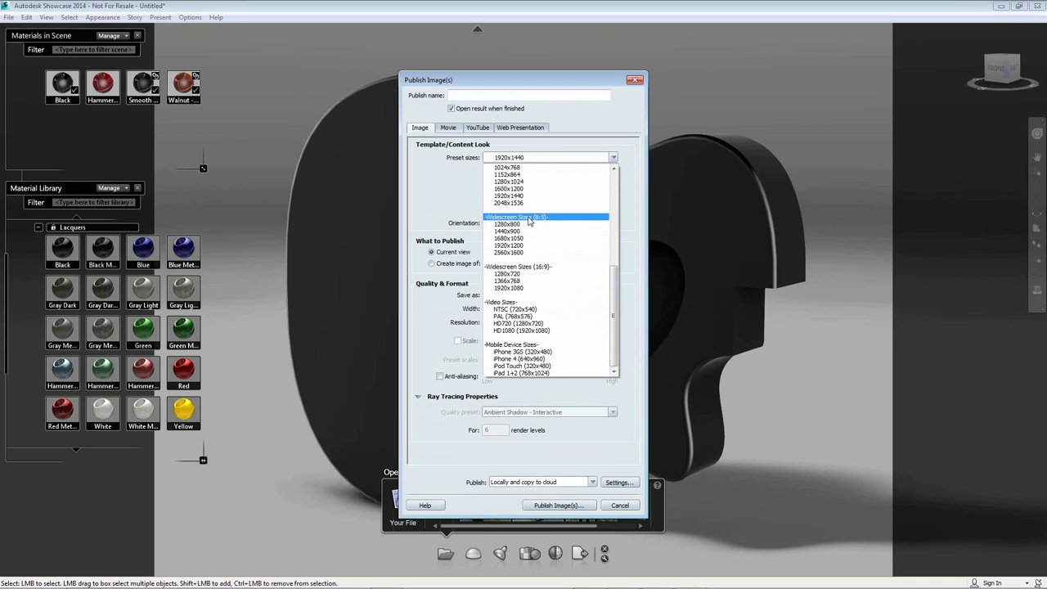
click(521, 329)
click(440, 377)
drag(488, 373, 615, 372)
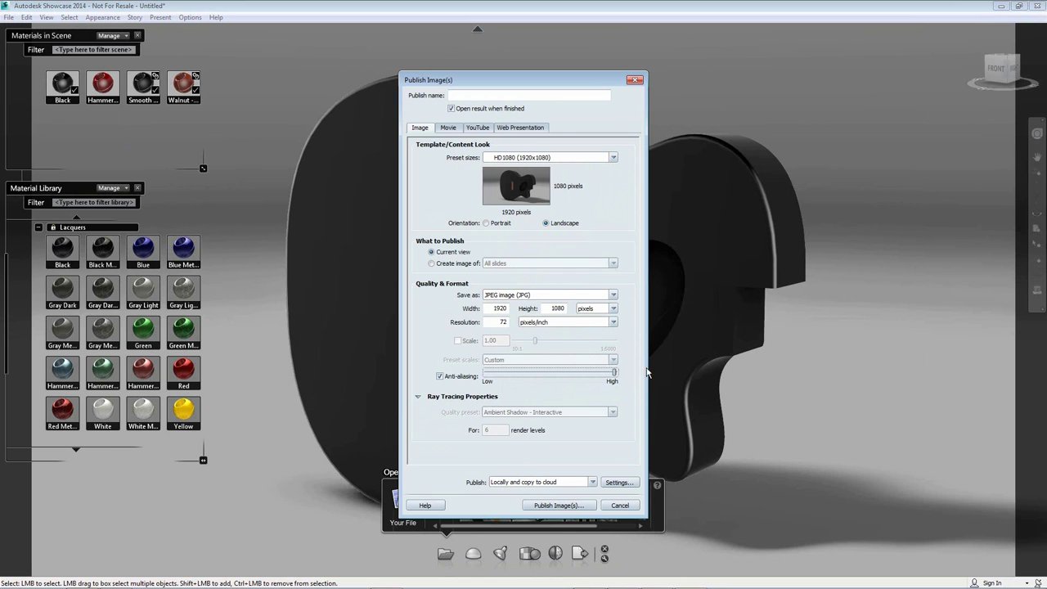
click(592, 482)
click(523, 503)
Publish the image as a JPEG named Render in the Vault Workspace's Designs\Guitar folder and close the resulting picture.
click(553, 504)
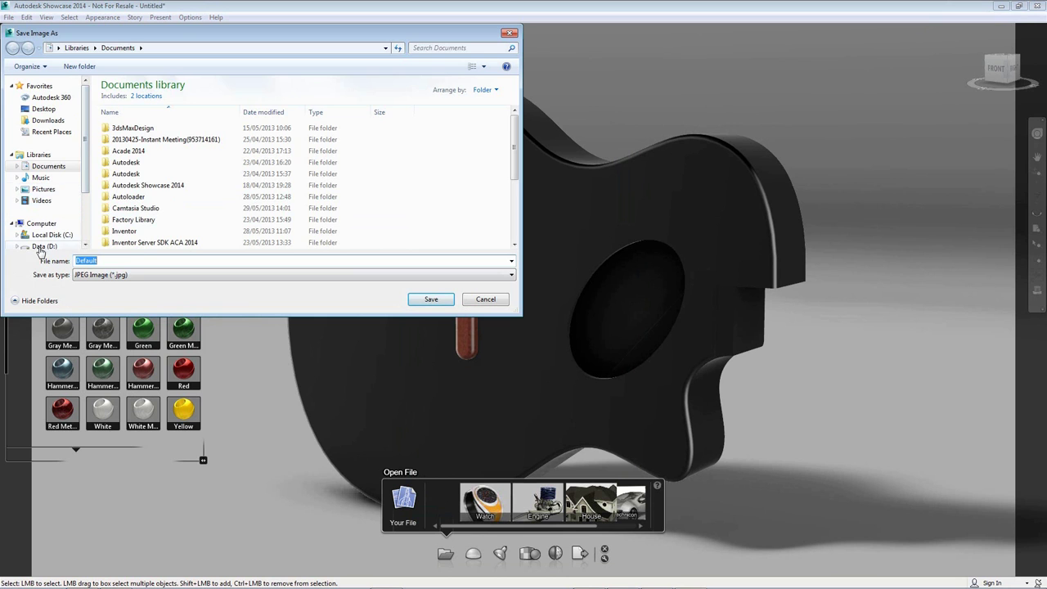
click(49, 229)
double_click(136, 144)
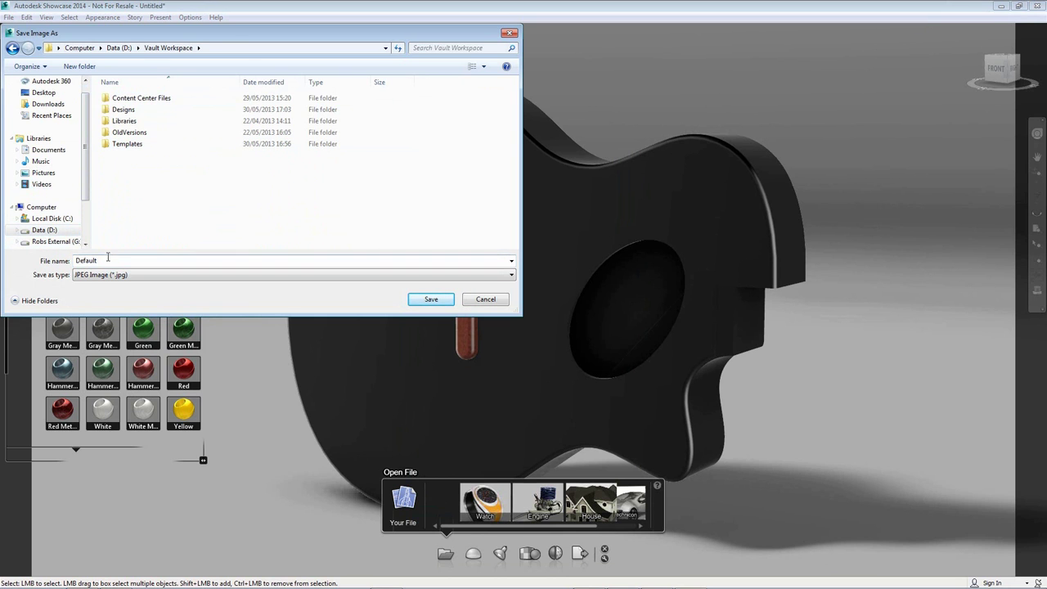
double_click(122, 109)
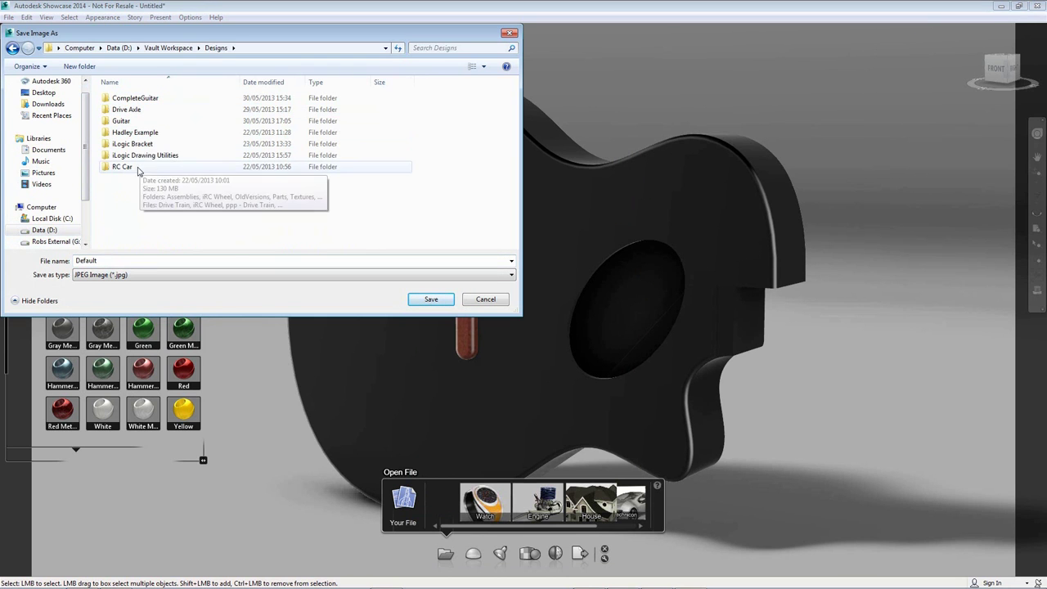
double_click(123, 120)
text(Render)
key(Return)
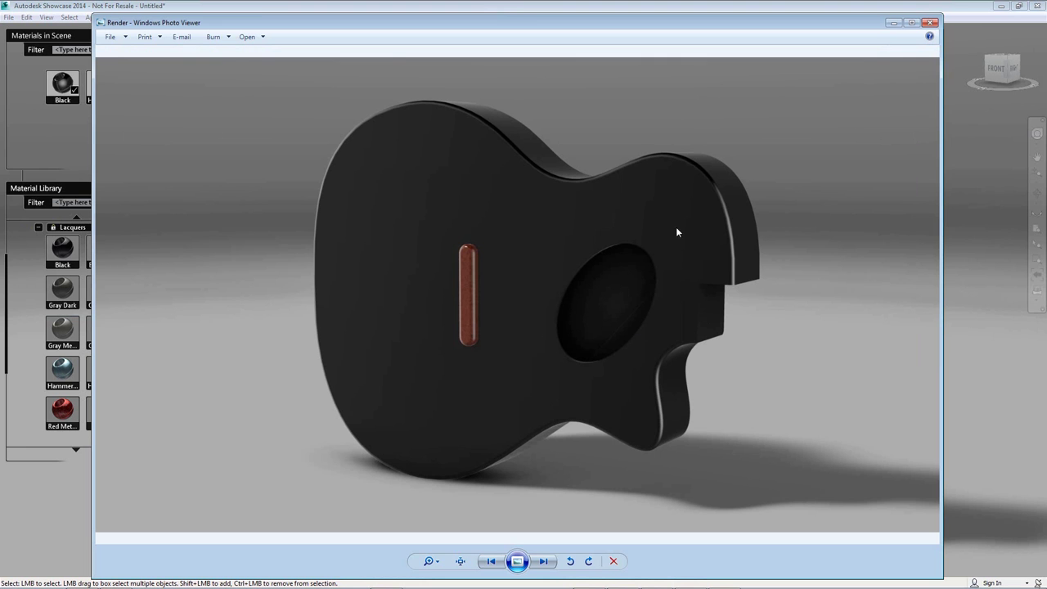
click(930, 23)
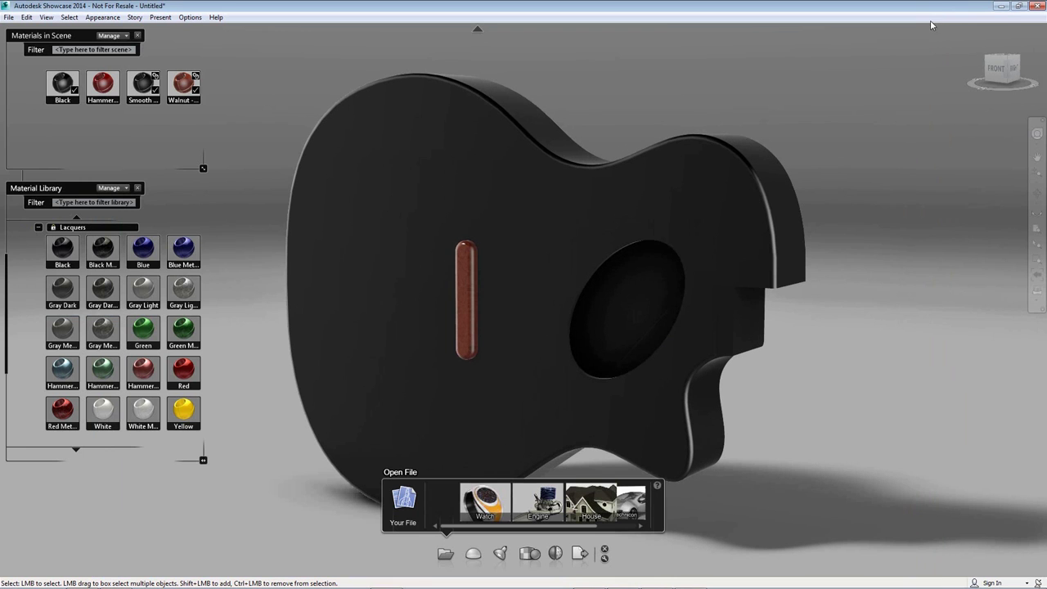
Switch to Inventor and check Guitar.iam and its parts into Vault with the comment "Initial Check In.".
click(1000, 6)
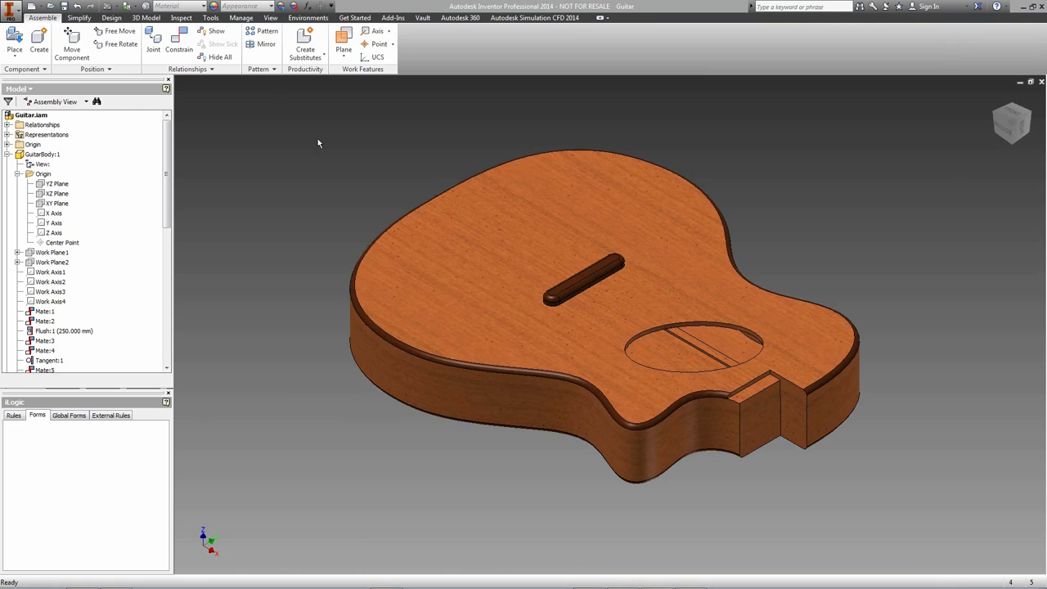
click(422, 17)
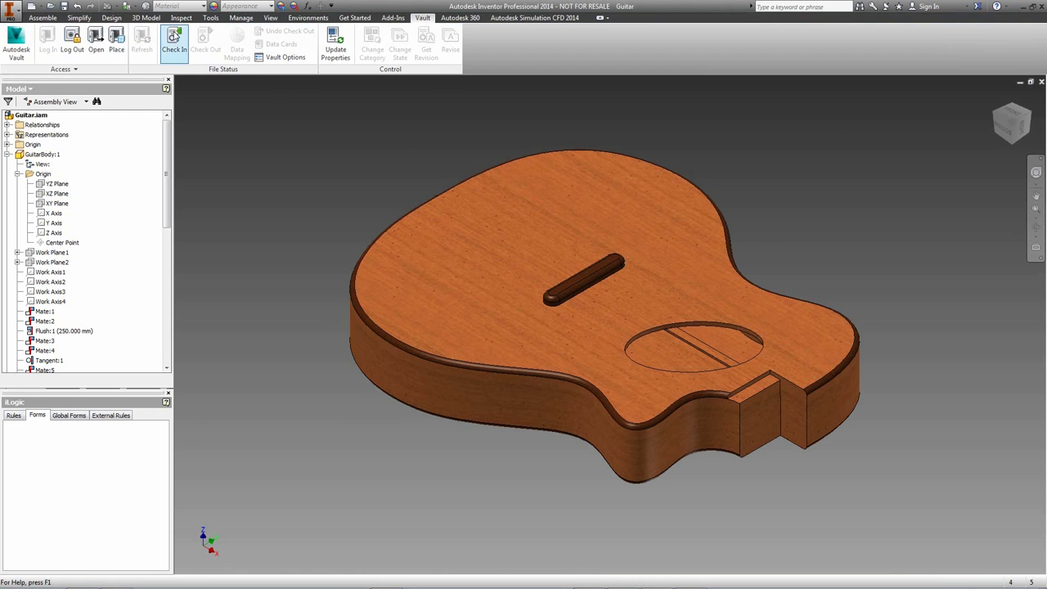
click(174, 39)
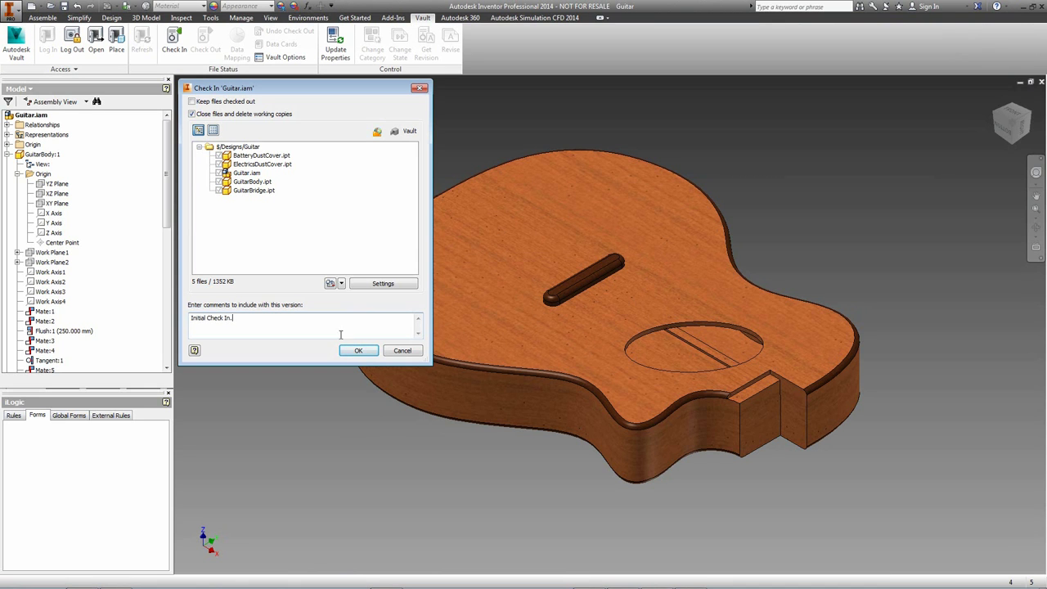
click(360, 350)
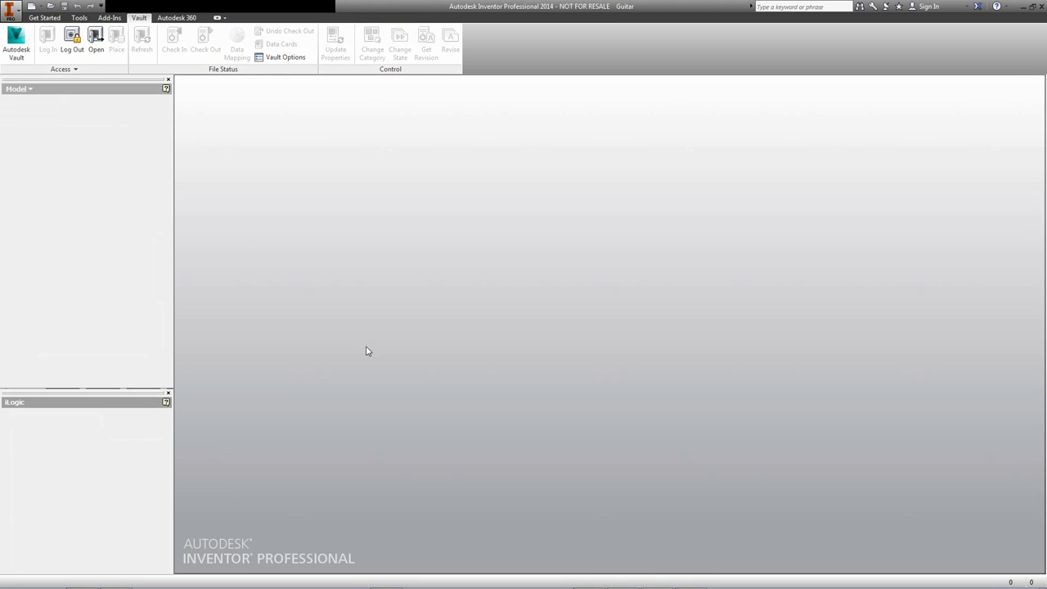
Switch to Vault Professional and add the Render image from the local Guitar folder with the comment "Initial Check In".
click(585, 579)
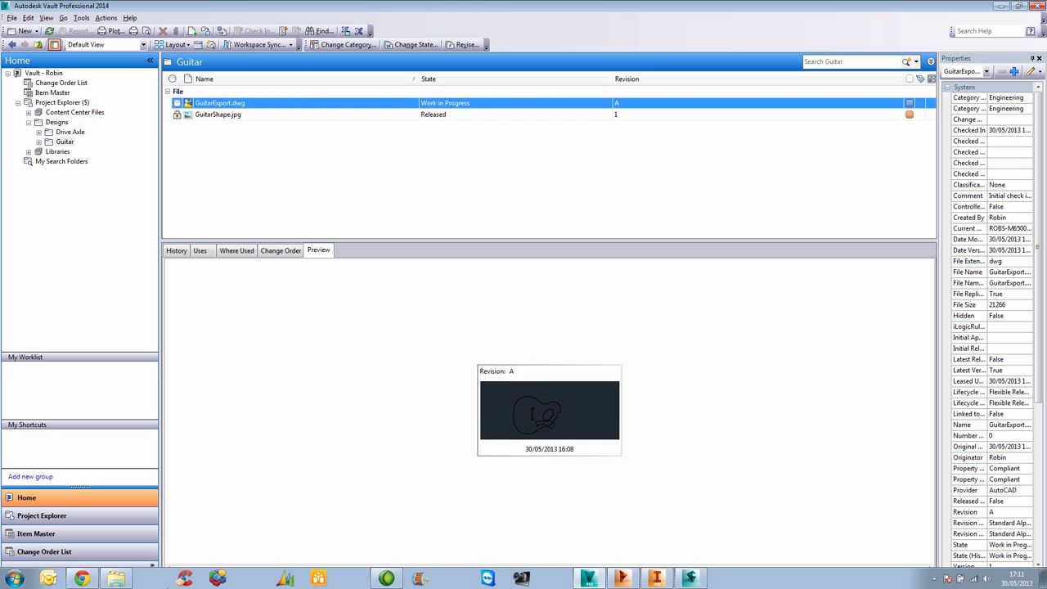
click(116, 578)
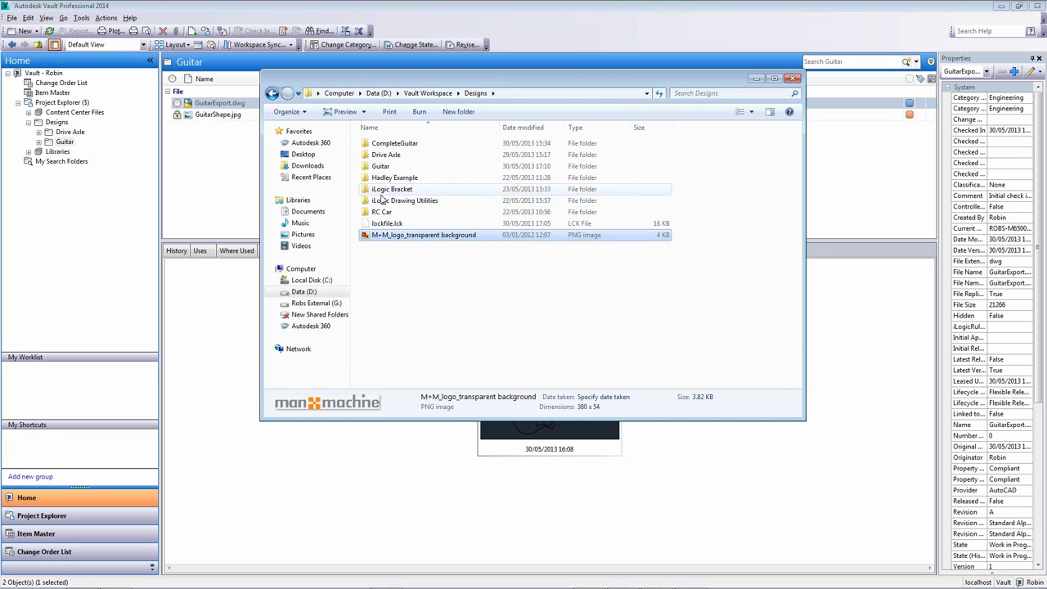
double_click(380, 166)
click(385, 201)
drag(386, 204, 191, 134)
text(Initial Check In)
key(Return)
click(803, 492)
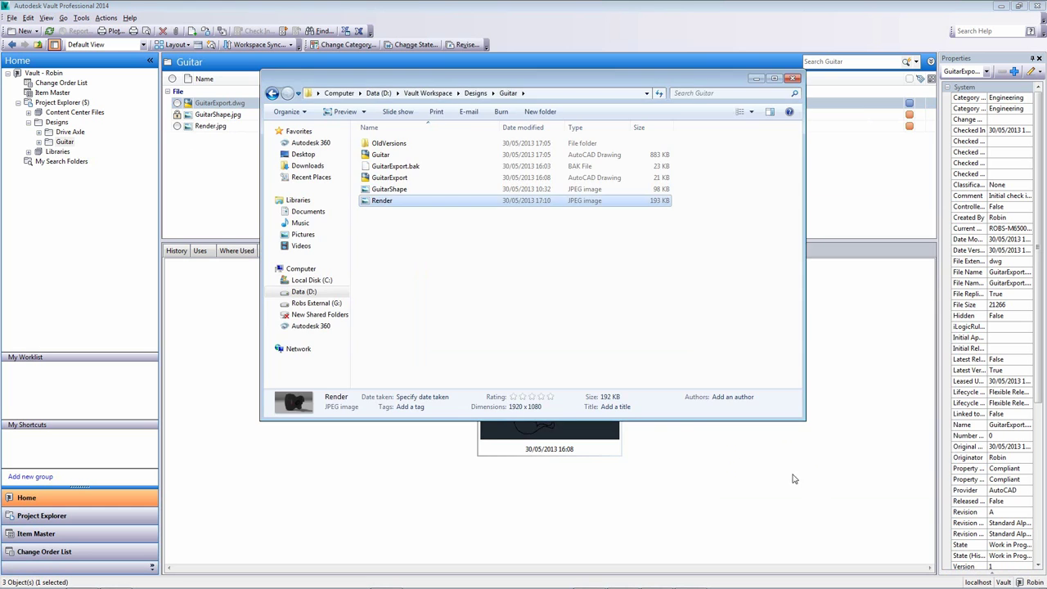
Refresh Vault's Guitar folder and examine the category, lifecycle state and revision of the checked-in files.
click(73, 6)
click(49, 30)
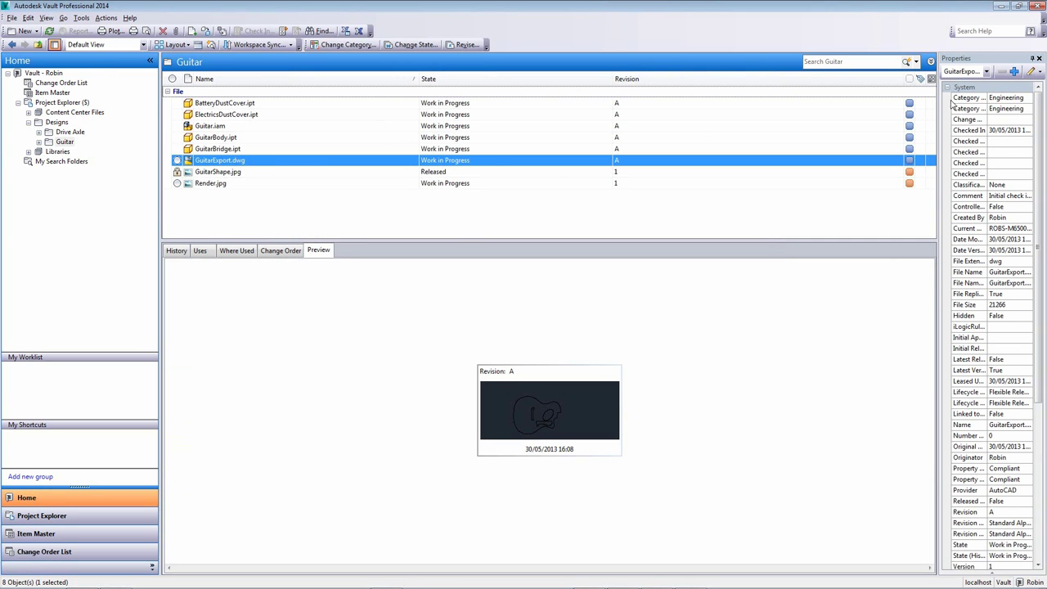
click(917, 104)
click(908, 115)
click(910, 126)
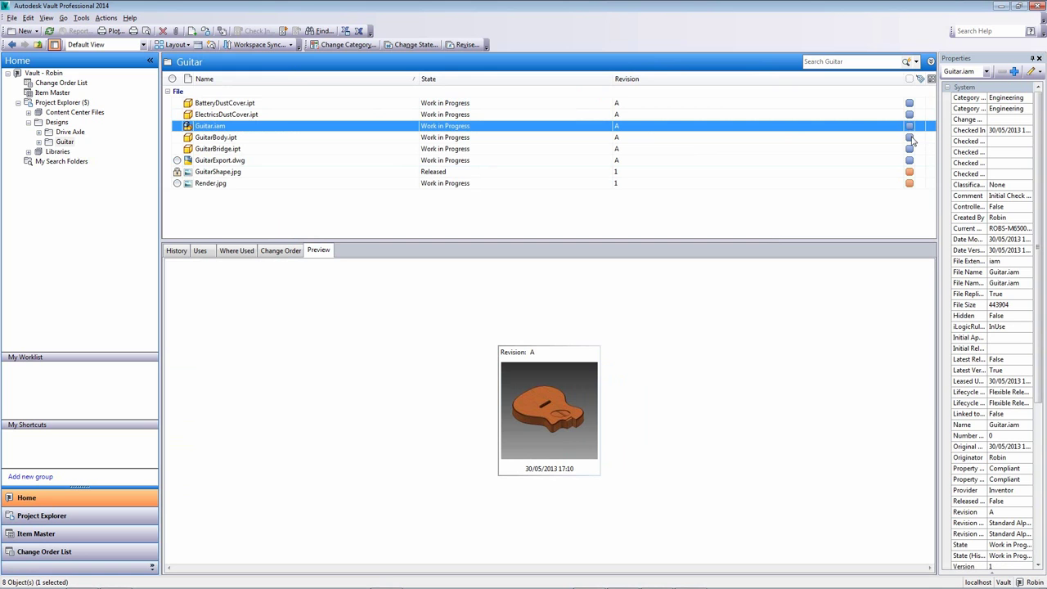
click(473, 104)
click(485, 115)
click(492, 126)
click(631, 103)
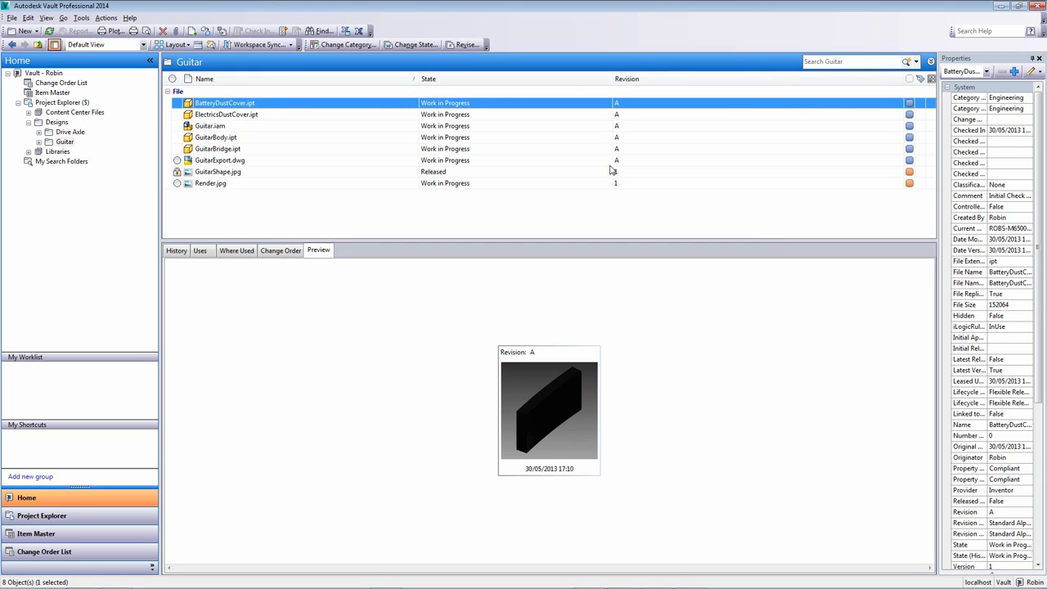
Change the Inventor files and GuitarExport.dwg to For Review in the Flexible Release Process, with the comment "Under review".
shift+click(212, 150)
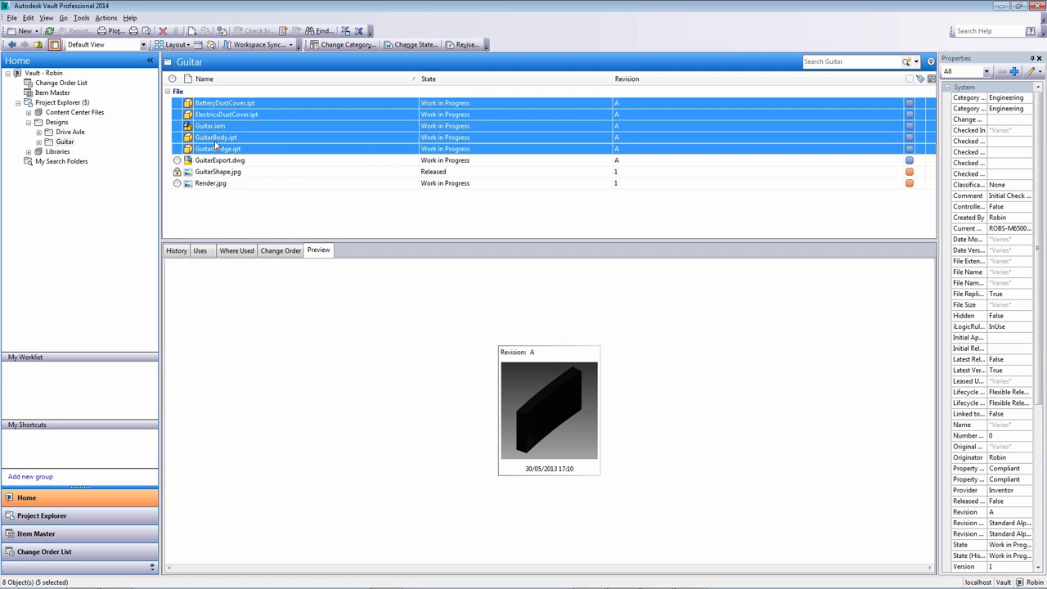
ctrl+click(232, 163)
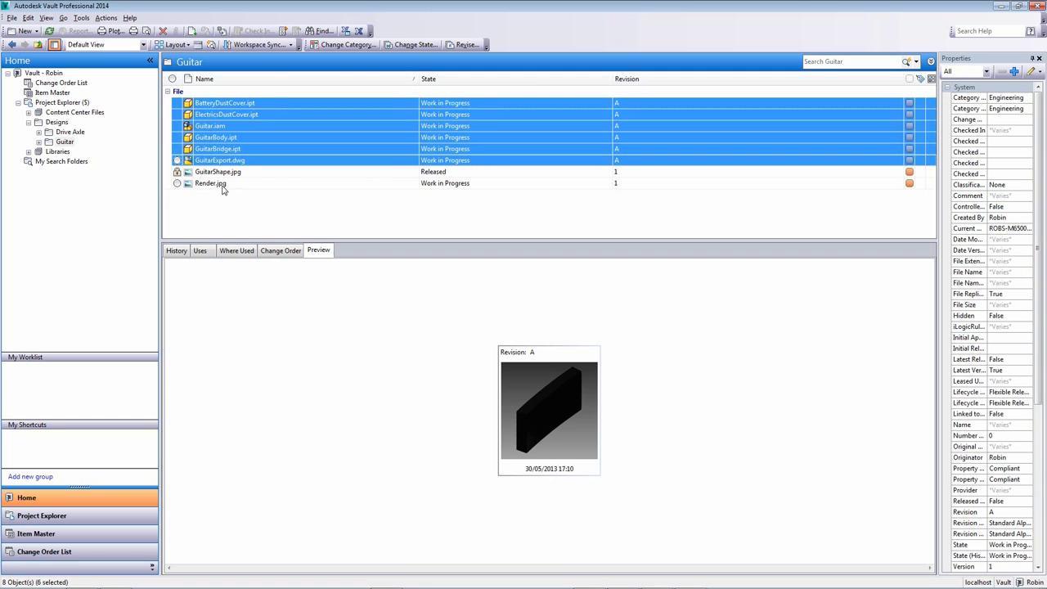
ctrl+click(221, 184)
right_click(216, 129)
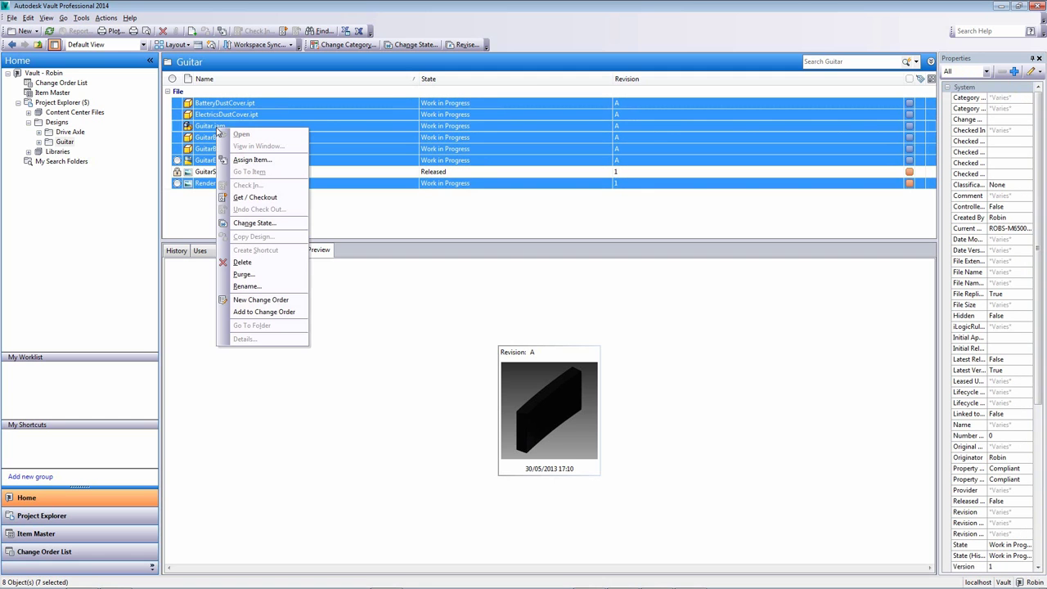
click(266, 220)
click(307, 125)
click(287, 138)
click(378, 127)
click(403, 140)
text(Under review)
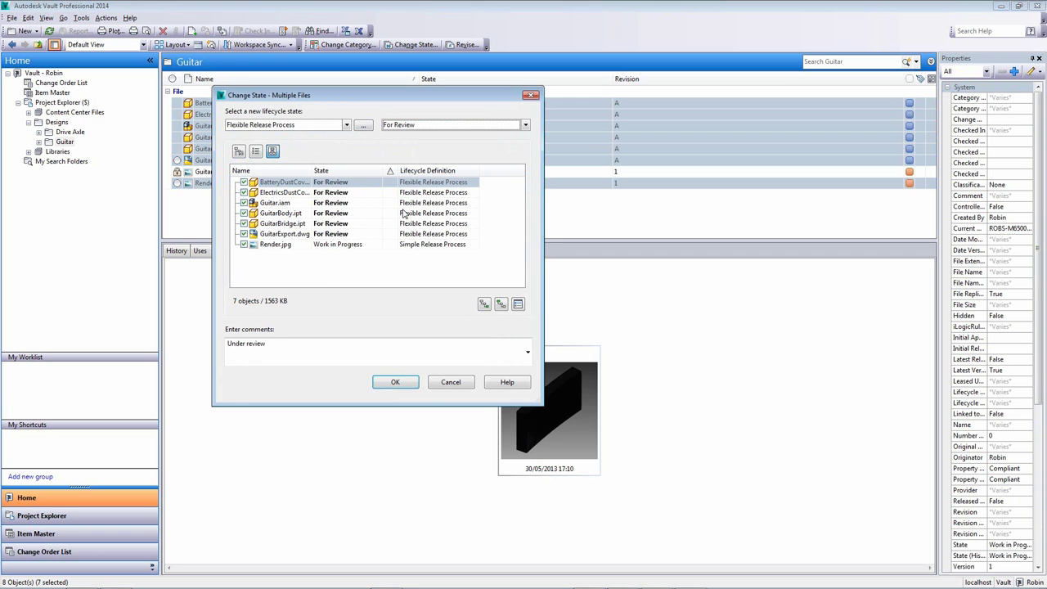
click(382, 385)
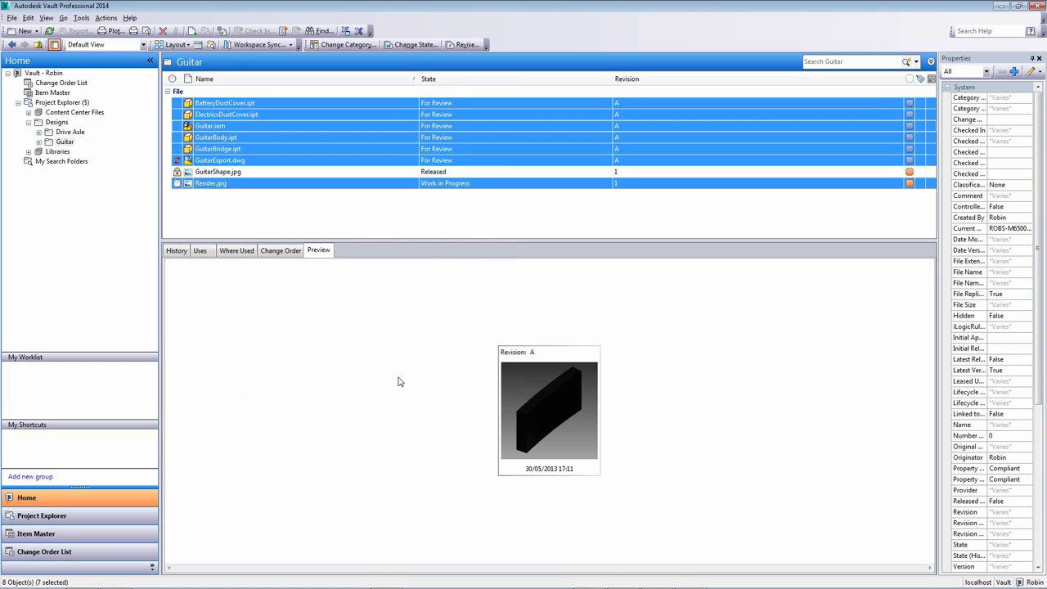
Refresh the file list and check the lifecycle states of GuitarExport.dwg and Guitar.iam.
click(49, 31)
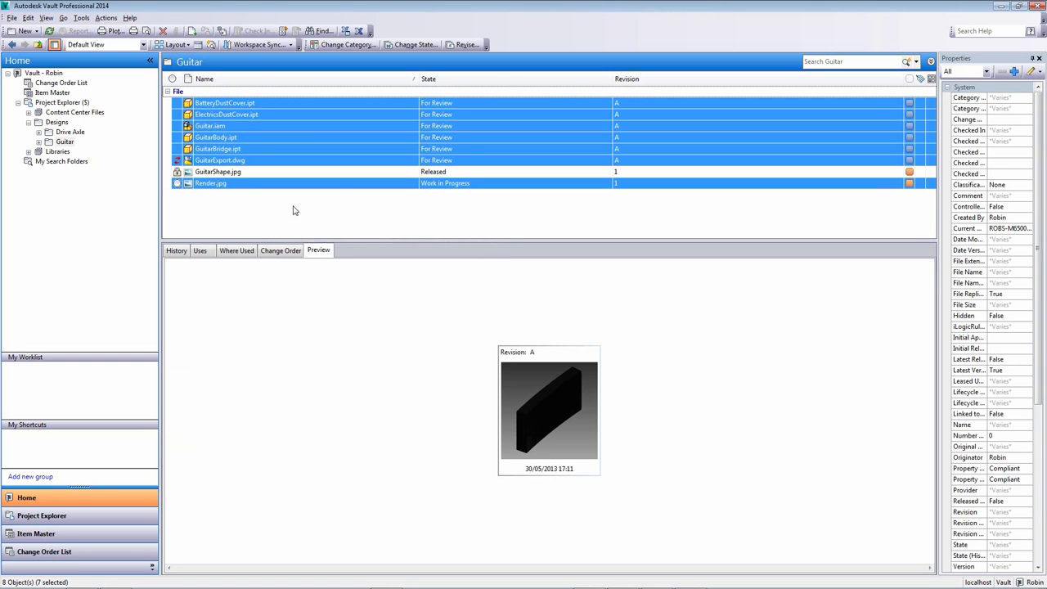
click(352, 161)
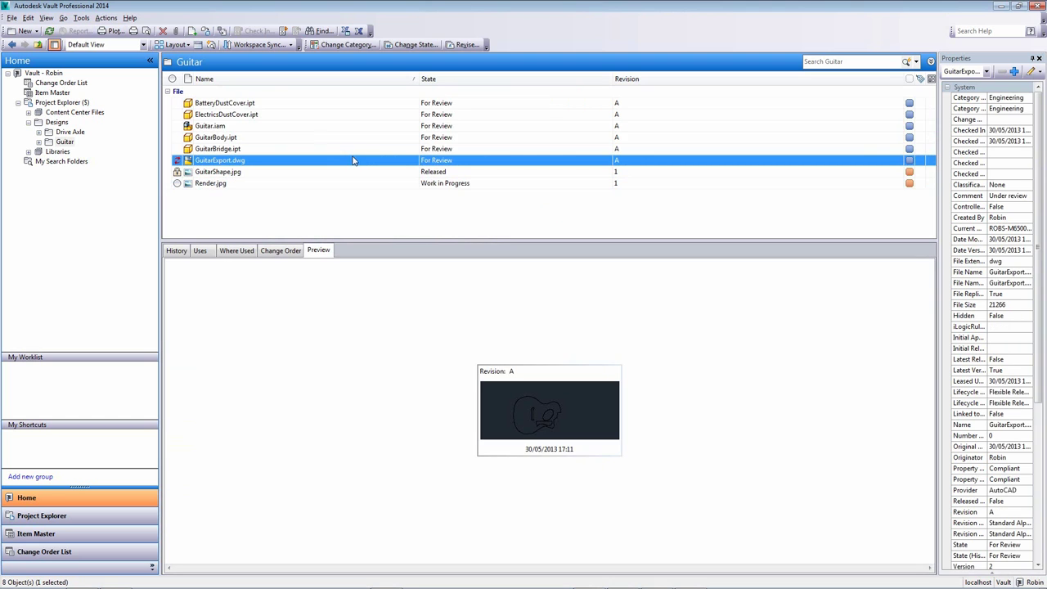
click(376, 127)
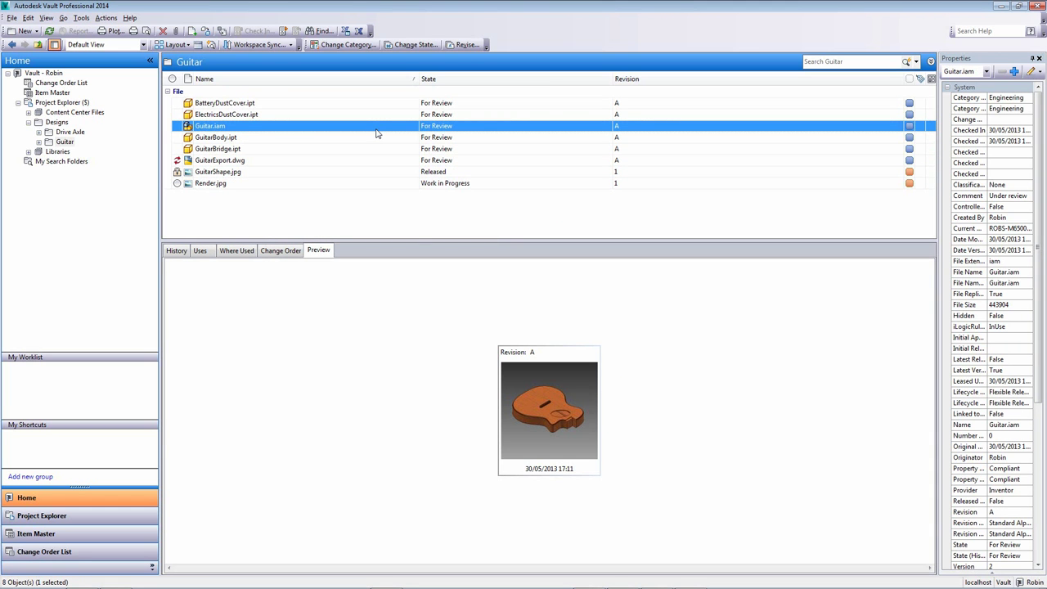